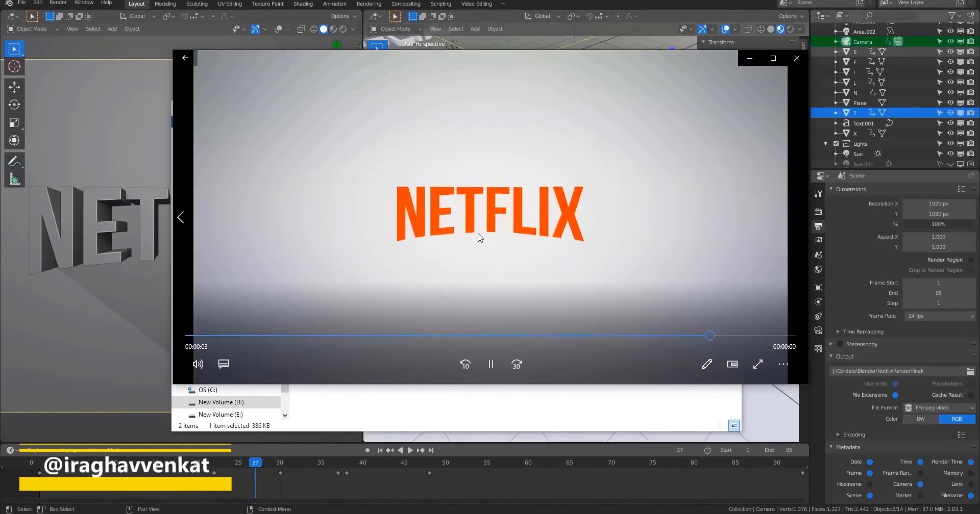
Close the rendered video playback and switch to the YouTube Netflix Logo Animation reference video.
click(795, 63)
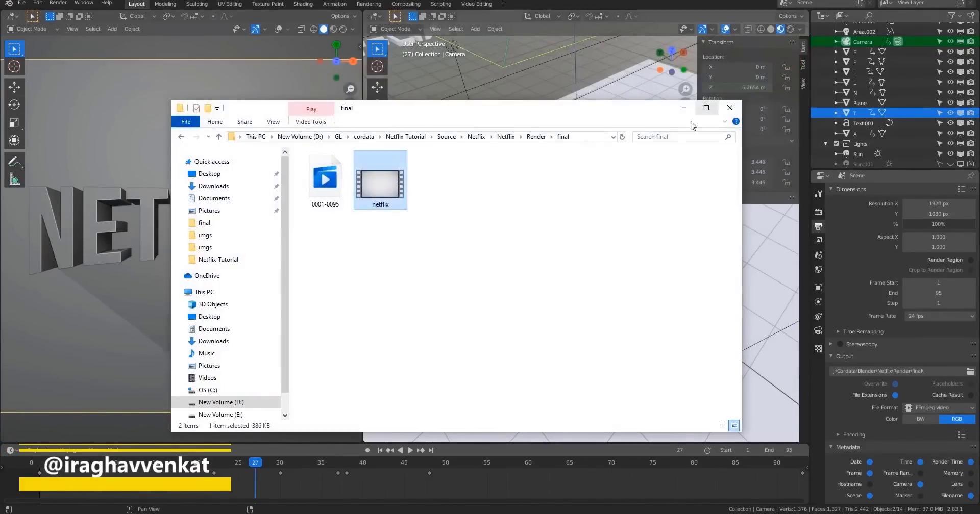
click(724, 483)
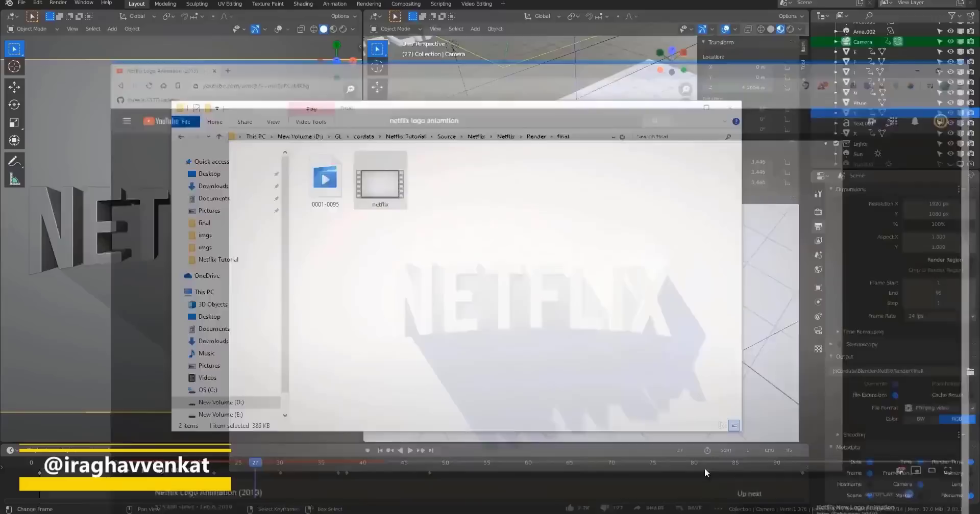
drag(67, 438, 9, 440)
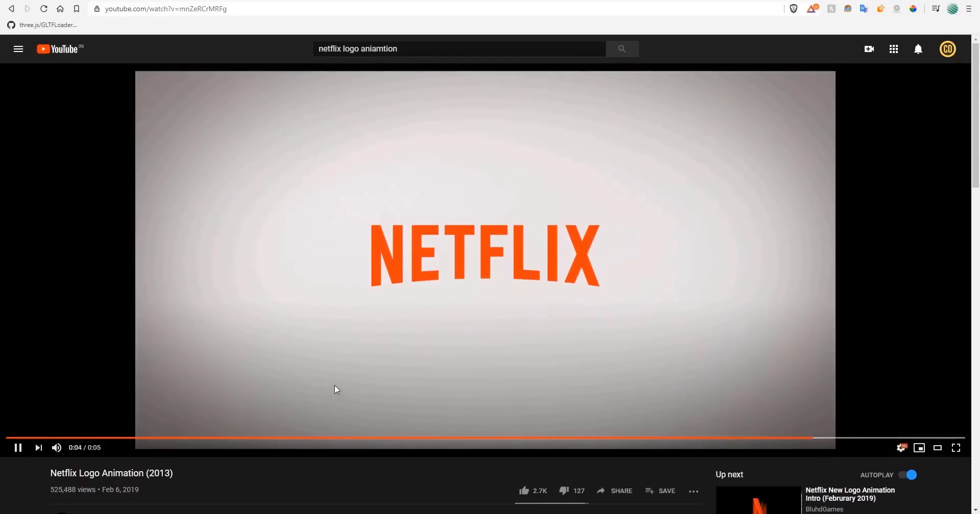
Place the reference video and the render folder side by side and open the rendered netflix video.
click(409, 380)
key(super+Left)
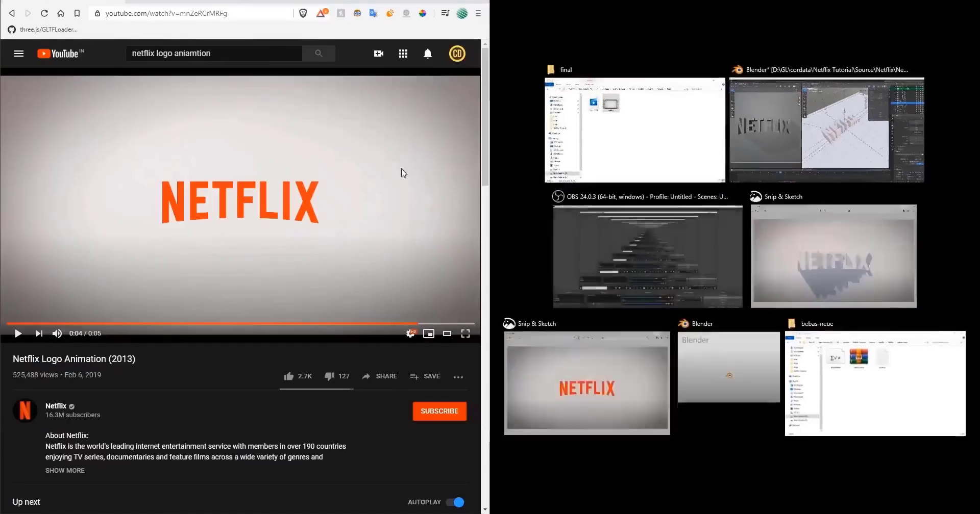
click(591, 97)
double_click(704, 75)
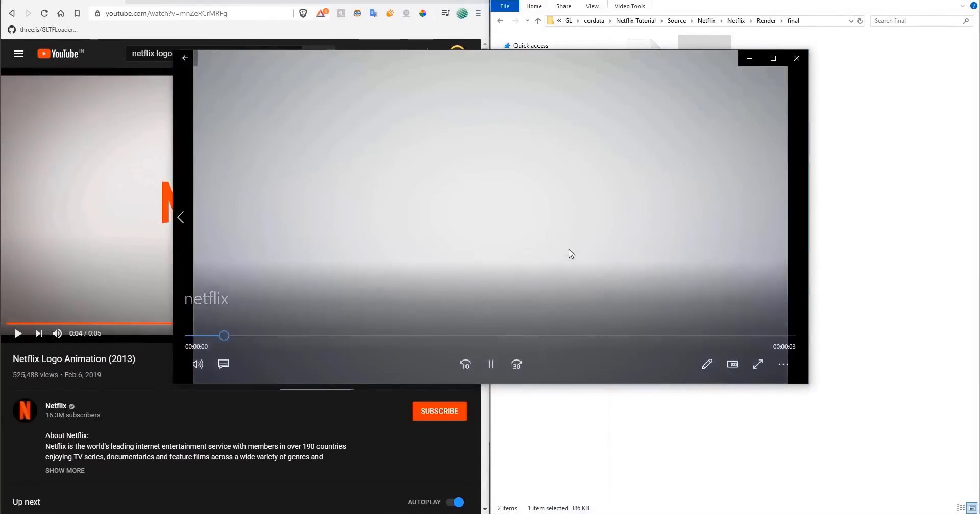
Scrub through the rendered animation next to the reference to compare them, then close the video player.
click(490, 364)
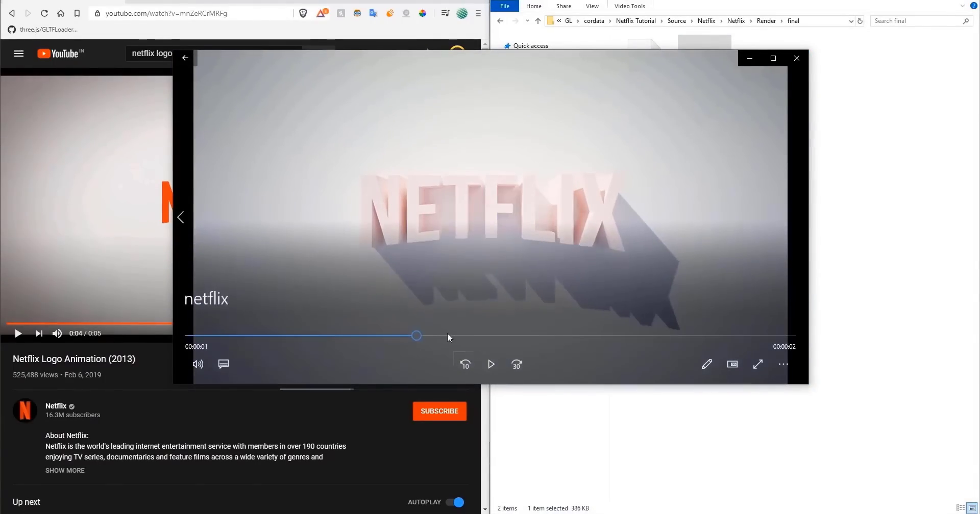
mouse_move(421, 335)
mouse_down()
mouse_move(353, 337)
mouse_move(402, 337)
mouse_up()
drag(470, 61, 977, 190)
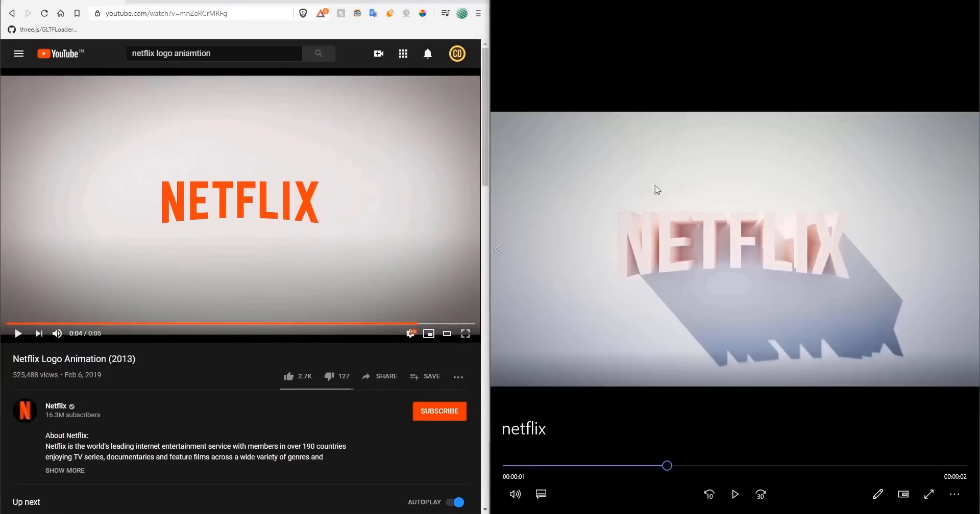
click(780, 465)
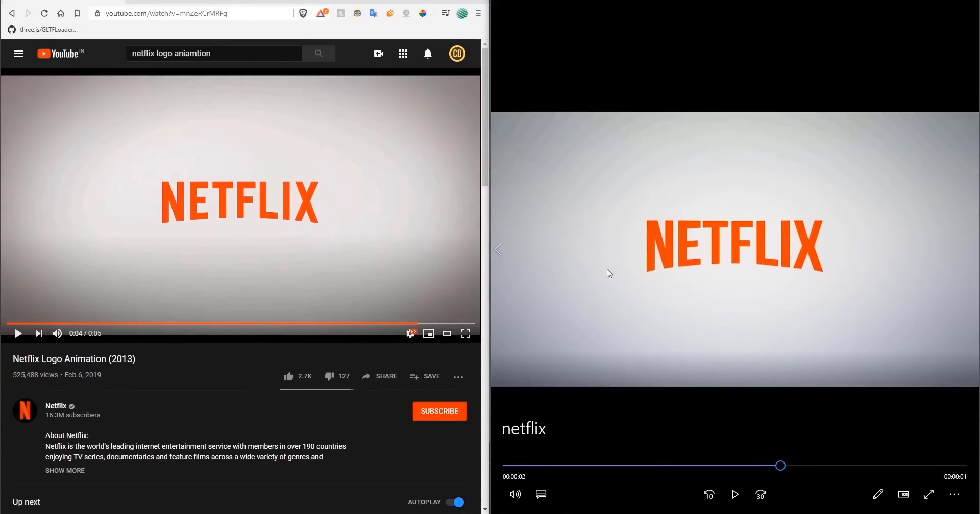
key(alt+F4)
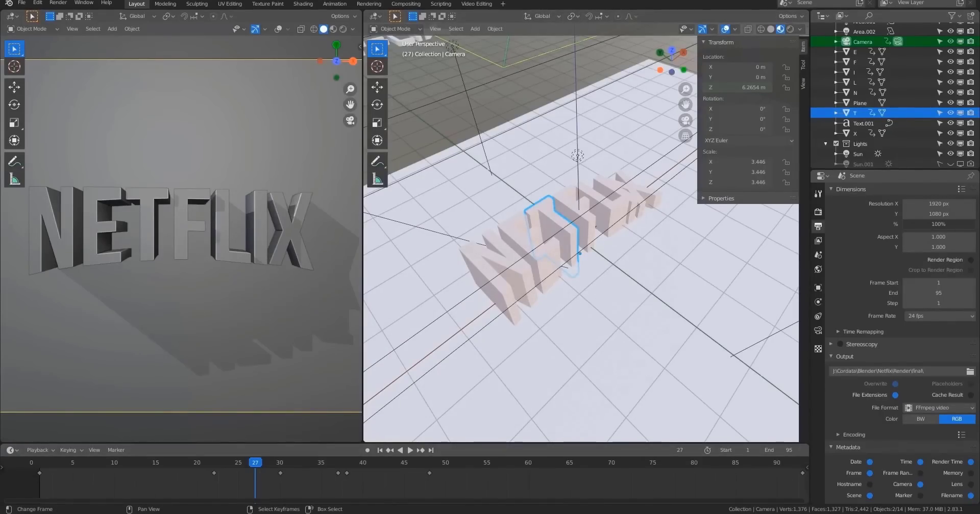
Annotate the render screenshot in Snip & Sketch with a blue pen box, arrows and a horizontal line around NETFLIX.
click(749, 485)
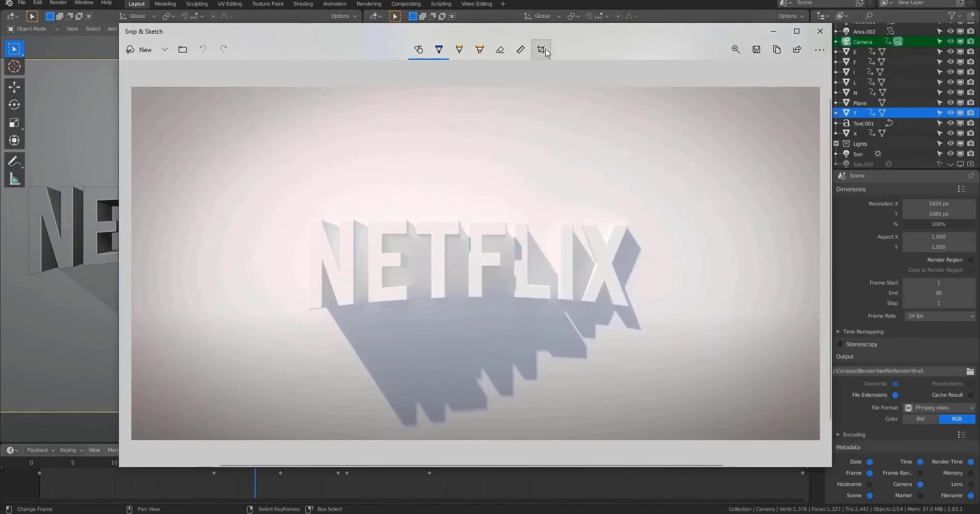
drag(550, 32, 520, 28)
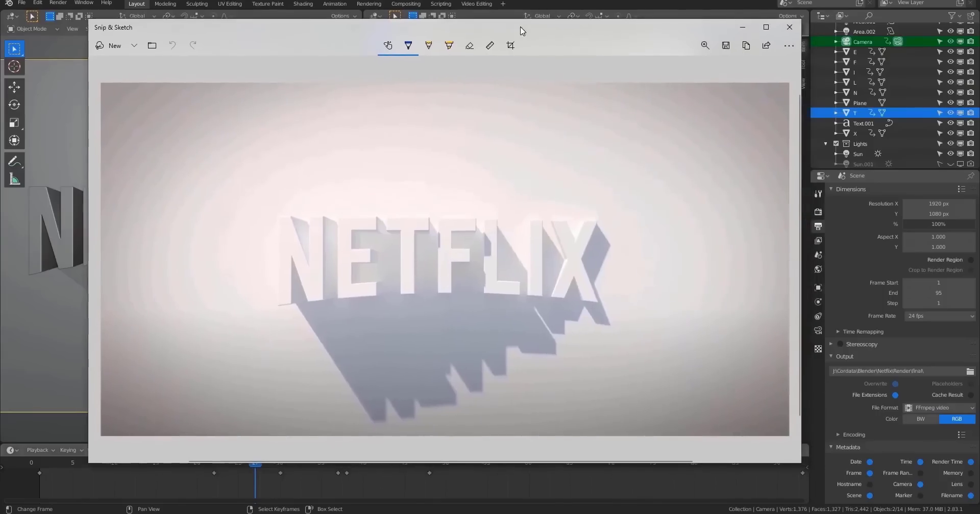
click(408, 46)
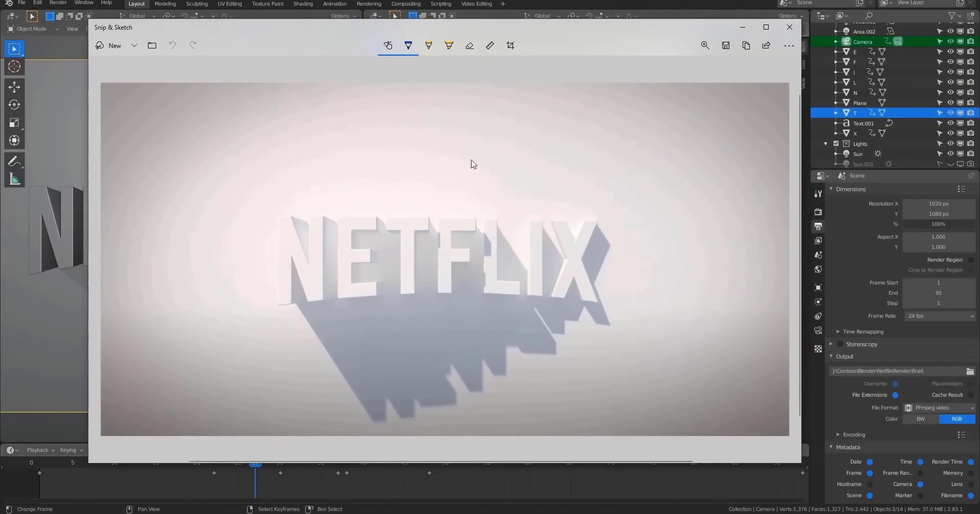
click(573, 33)
mouse_move(268, 212)
mouse_down()
mouse_move(268, 339)
mouse_move(628, 329)
mouse_move(483, 200)
mouse_move(275, 204)
mouse_move(264, 218)
mouse_up()
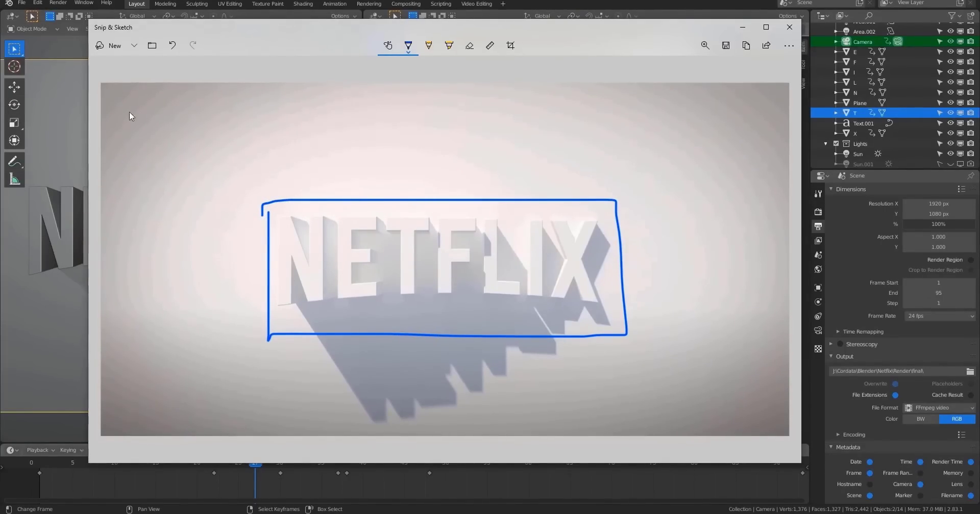
drag(308, 338, 343, 399)
mouse_move(206, 104)
mouse_down()
mouse_move(222, 98)
mouse_move(253, 195)
mouse_move(258, 175)
mouse_up()
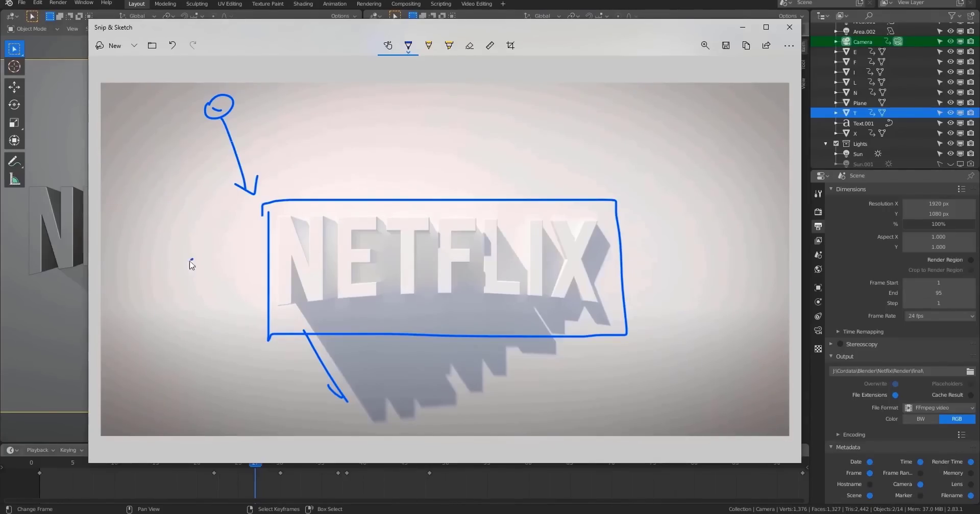
mouse_move(191, 261)
mouse_down()
mouse_move(201, 278)
mouse_move(675, 257)
mouse_up()
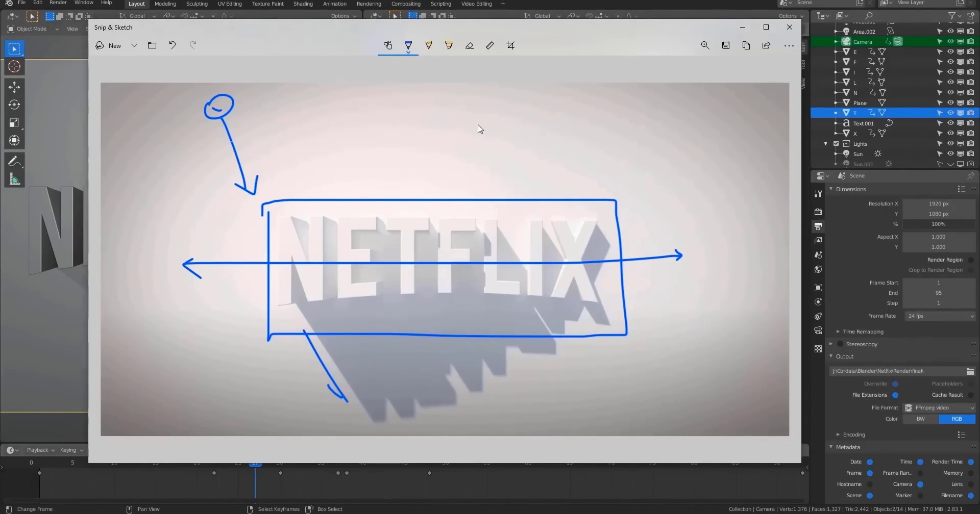
drag(481, 114, 478, 111)
Open the reference logo screenshot and circle the NETFLIX text with the blue pen, adding small marks beside it.
mouse_move(786, 510)
click(836, 475)
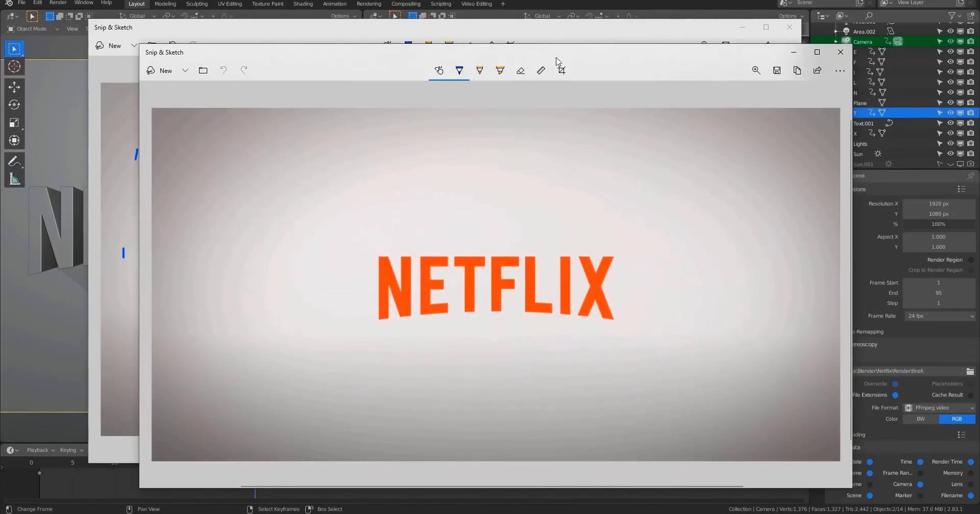
drag(560, 61, 648, 105)
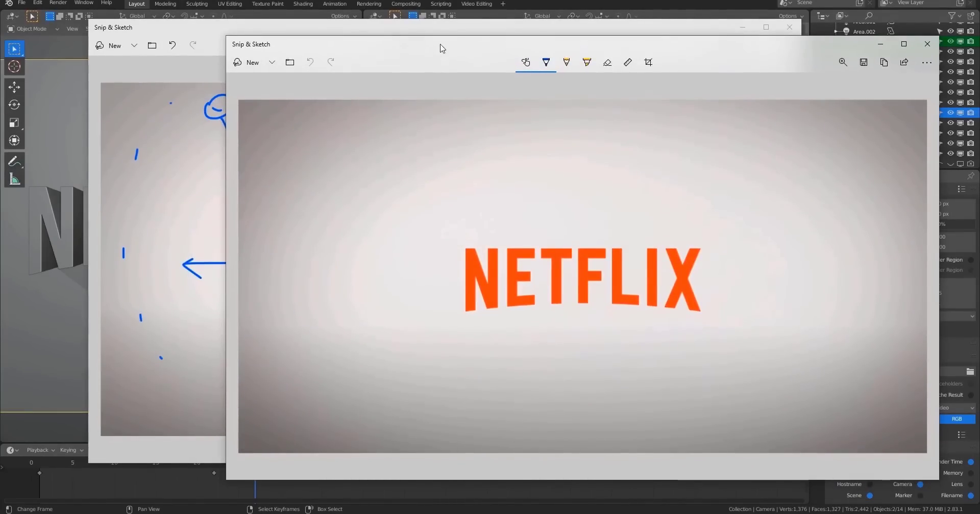
mouse_move(445, 102)
mouse_down()
mouse_move(676, 291)
mouse_move(677, 329)
mouse_move(482, 105)
mouse_up()
mouse_move(565, 284)
mouse_down()
mouse_move(513, 337)
mouse_move(770, 365)
mouse_move(602, 282)
mouse_move(554, 287)
mouse_up()
mouse_move(643, 107)
mouse_down()
mouse_move(665, 192)
mouse_move(628, 98)
mouse_move(724, 334)
mouse_up()
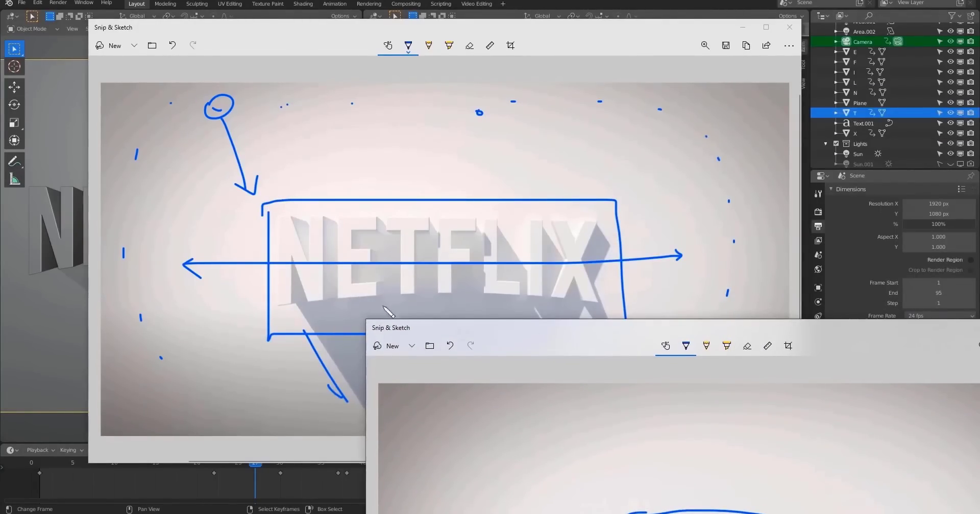
mouse_move(545, 335)
mouse_down()
mouse_move(494, 135)
mouse_move(575, 125)
mouse_move(529, 149)
mouse_move(467, 52)
mouse_move(641, 357)
mouse_move(619, 299)
mouse_move(479, 98)
mouse_up()
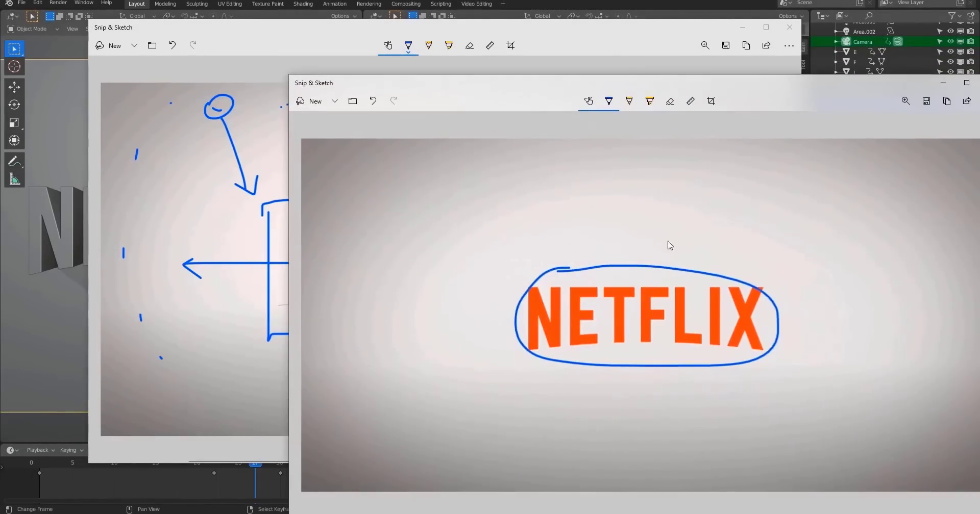
drag(502, 274, 444, 244)
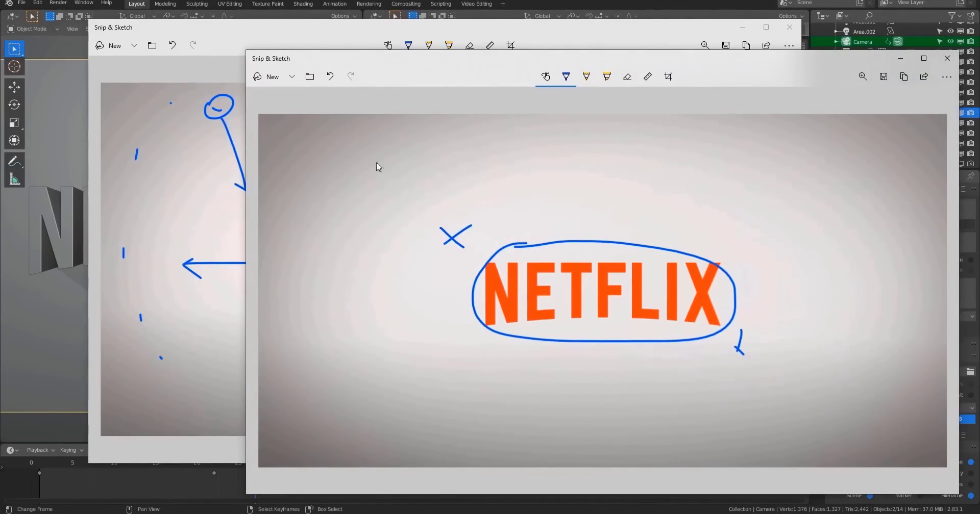
drag(377, 64, 510, 303)
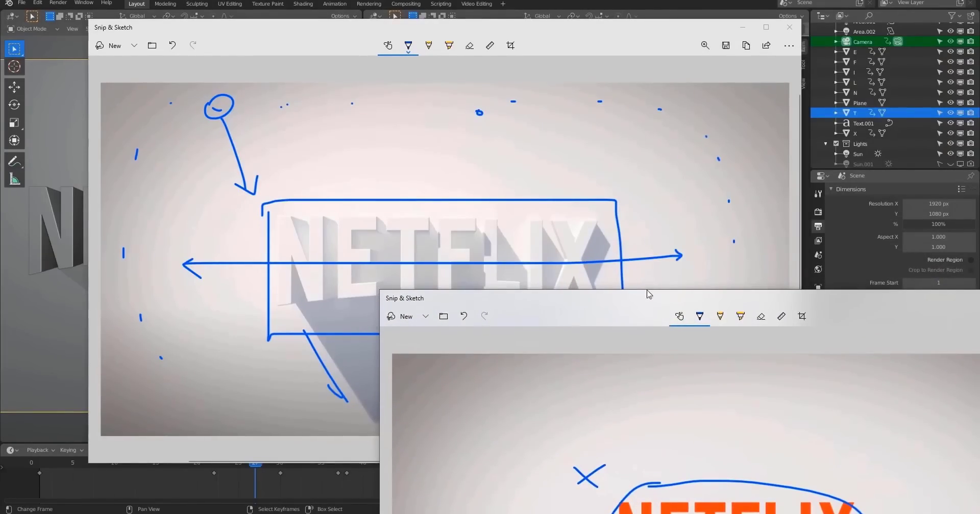
drag(649, 294, 506, 61)
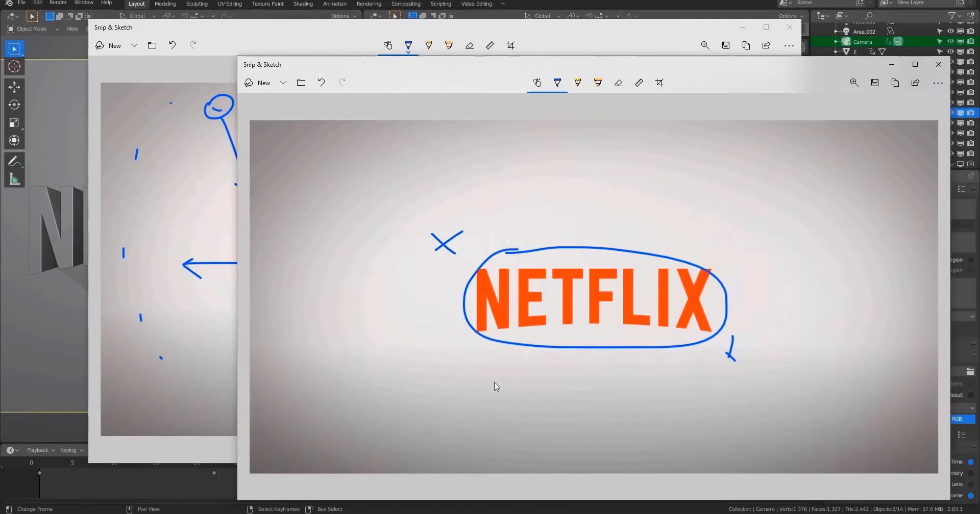
Minimize the sketch windows and scrub the Blender timeline to frame 44.
click(891, 65)
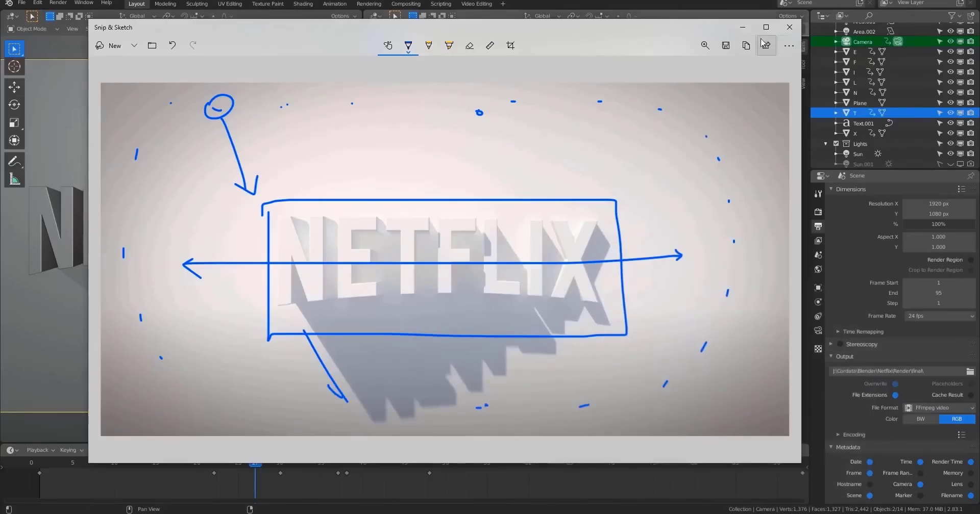
click(742, 29)
drag(239, 466, 396, 464)
Start a new General Blender file.
click(21, 2)
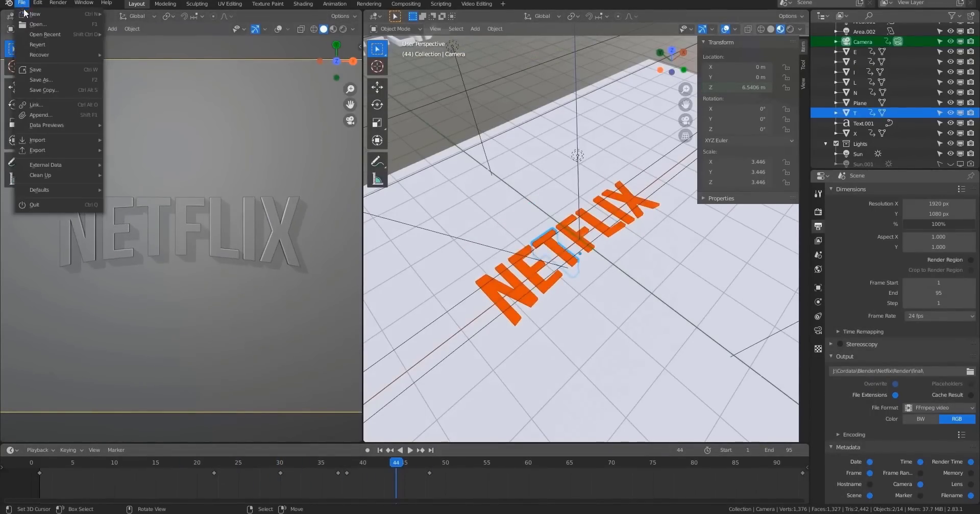
click(134, 13)
click(520, 271)
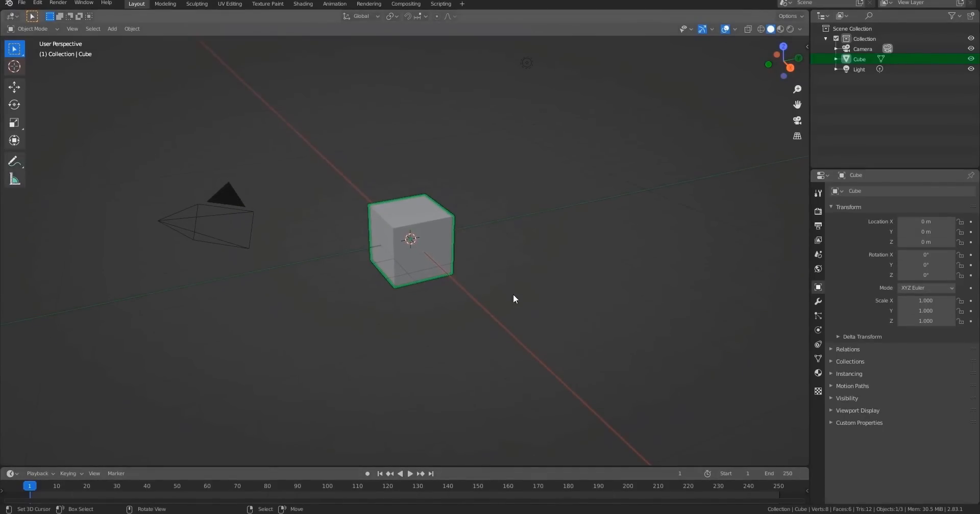
Select all default objects in the new scene and delete them.
middle_drag(513, 294, 543, 311)
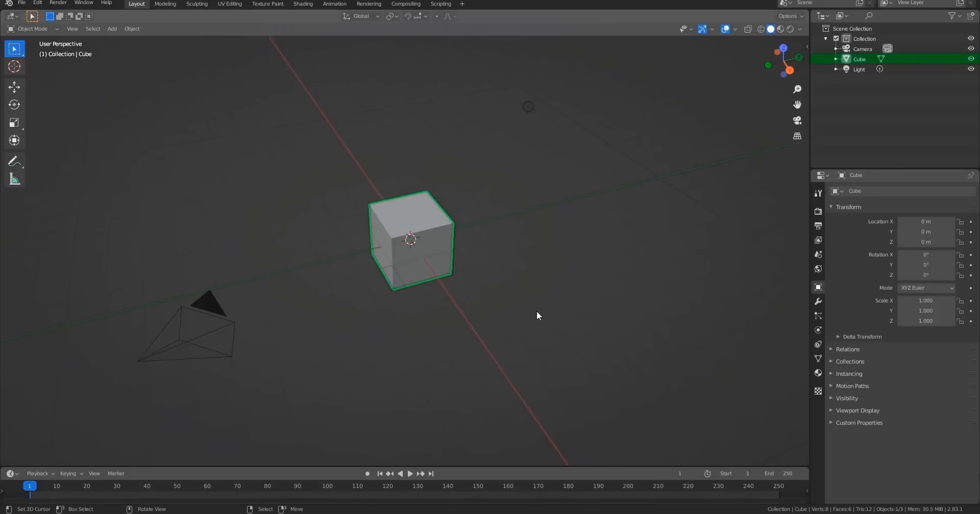
key(a)
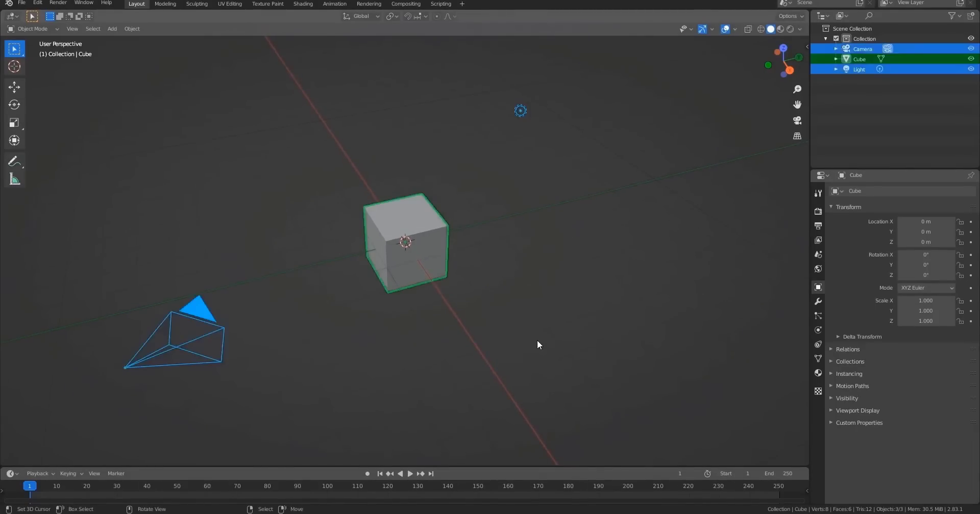
key(Delete)
Add a plane and scale it up to about 4.255.
key(shift+a)
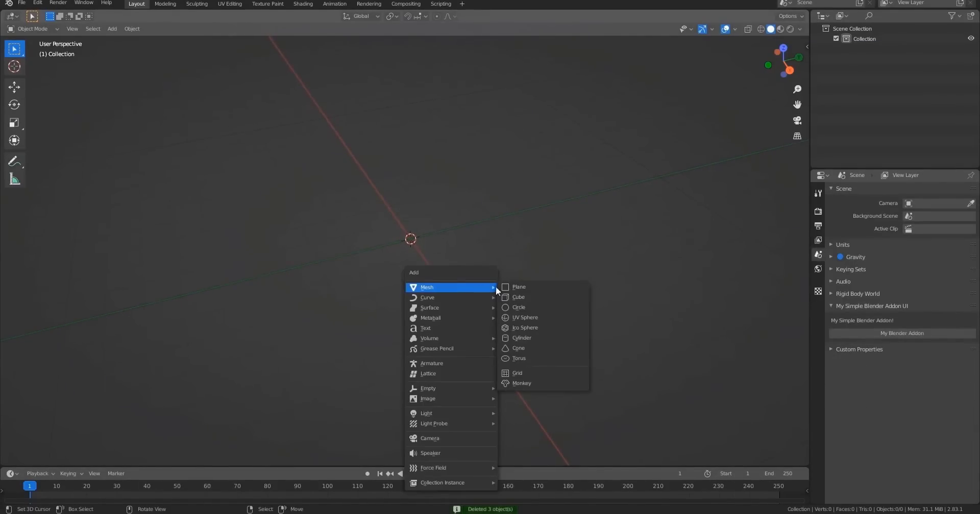
click(534, 284)
middle_drag(534, 286, 508, 308)
key(s)
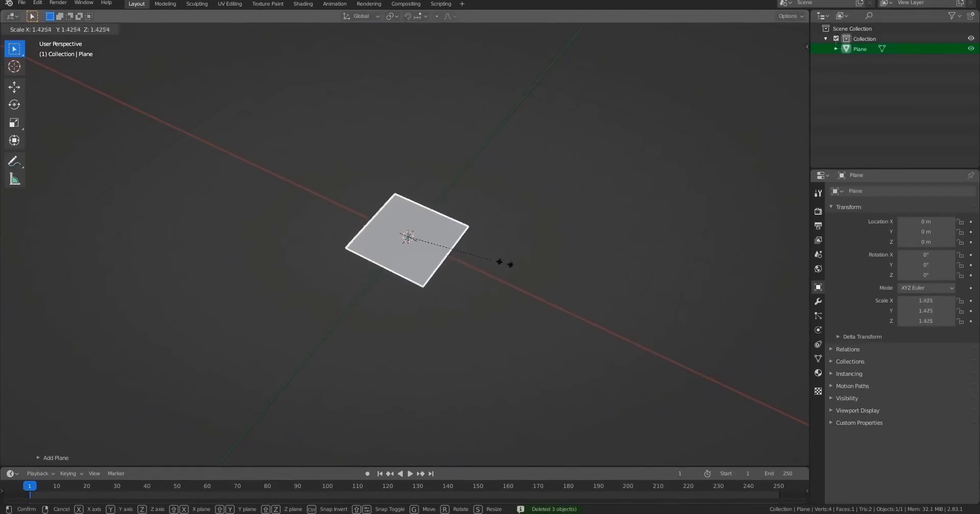
click(690, 322)
middle_drag(690, 323, 524, 277)
Add a text object at the scene origin and enter its edit mode.
key(shift+a)
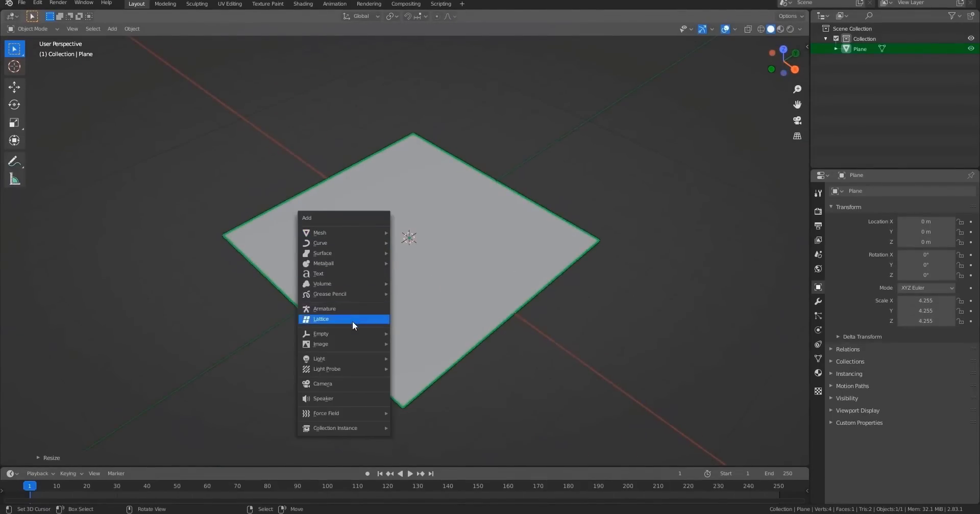
mouse_move(343, 283)
click(317, 274)
key(Tab)
scroll(540, 290, up, 5)
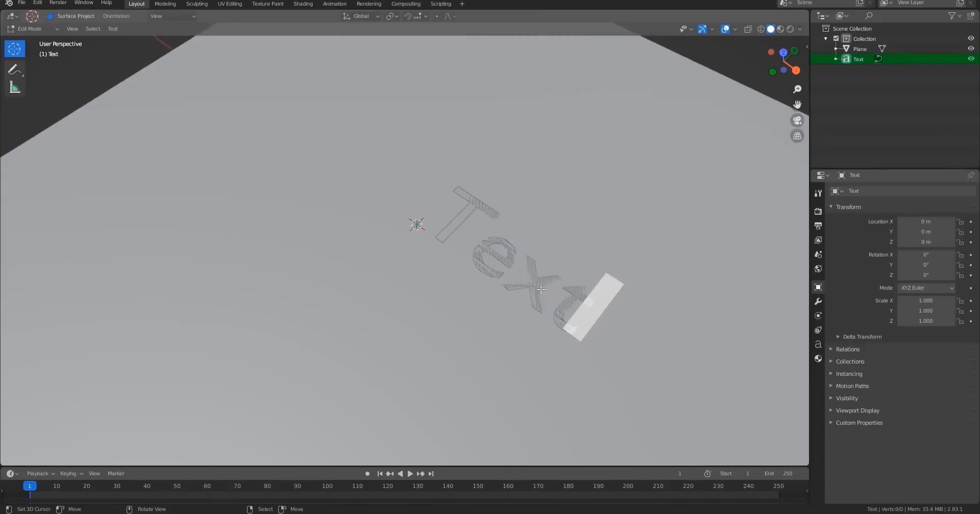
Replace the text object's content with NETFLIX and return to object mode.
key(BackSpace)
key(BackSpace)
key(BackSpace)
key(BackSpace)
text(netflix)
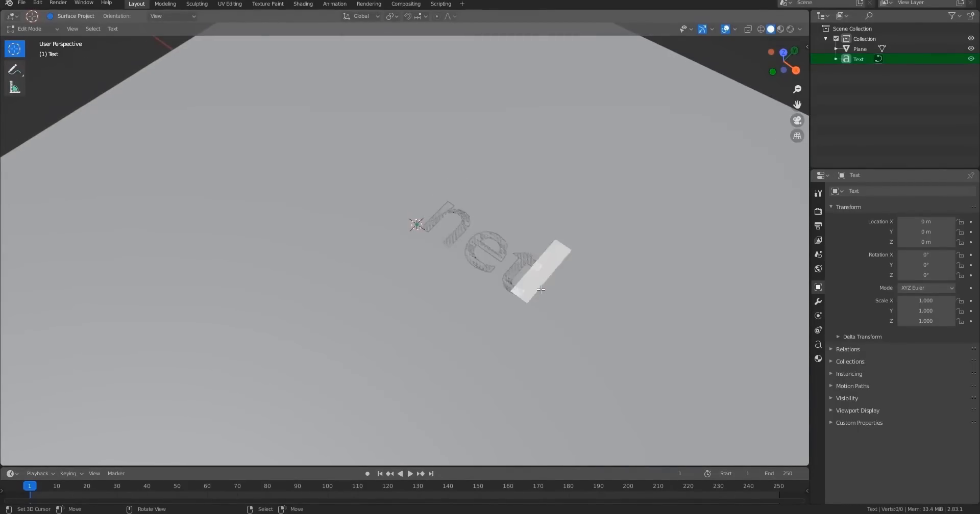
key(BackSpace)
key(BackSpace)
key(BackSpace)
key(BackSpace)
key(BackSpace)
key(BackSpace)
key(BackSpace)
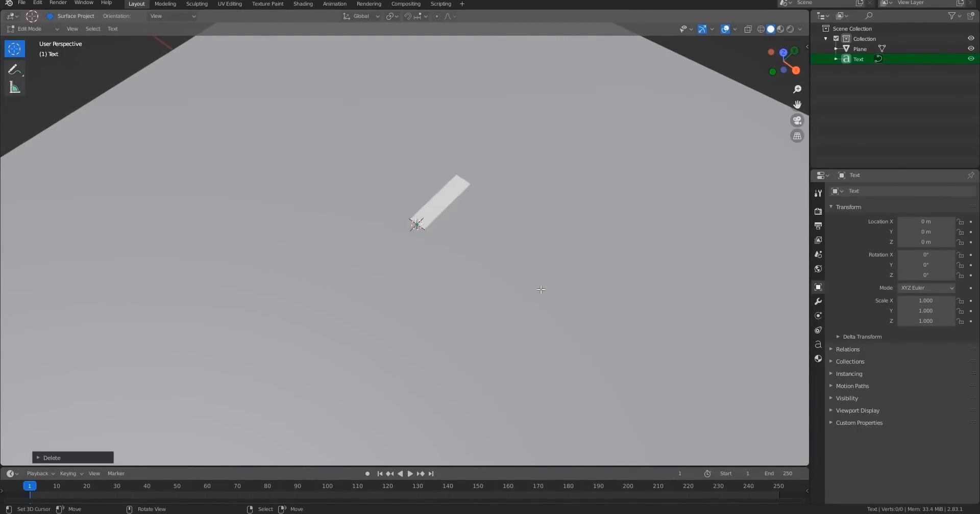
text(NETFLIX)
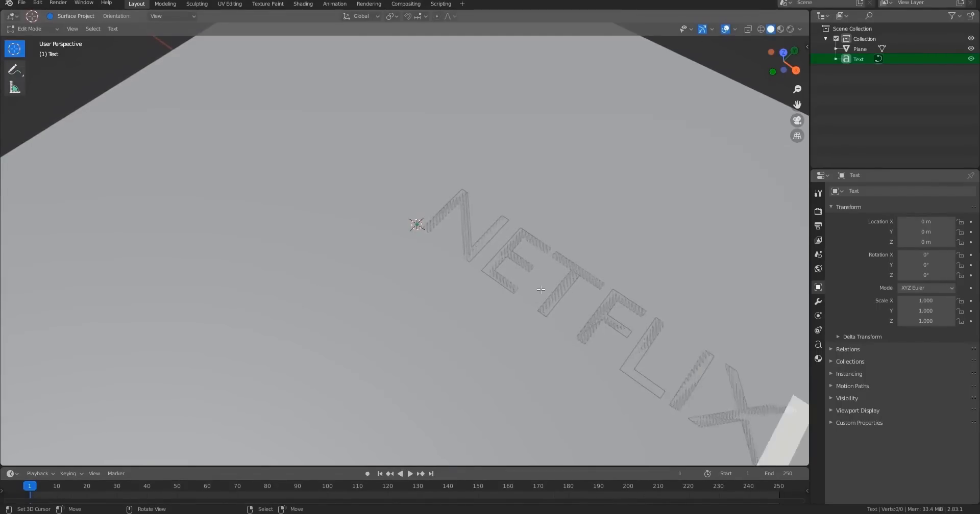
key(Tab)
scroll(540, 289, down, 5)
key(KP_7)
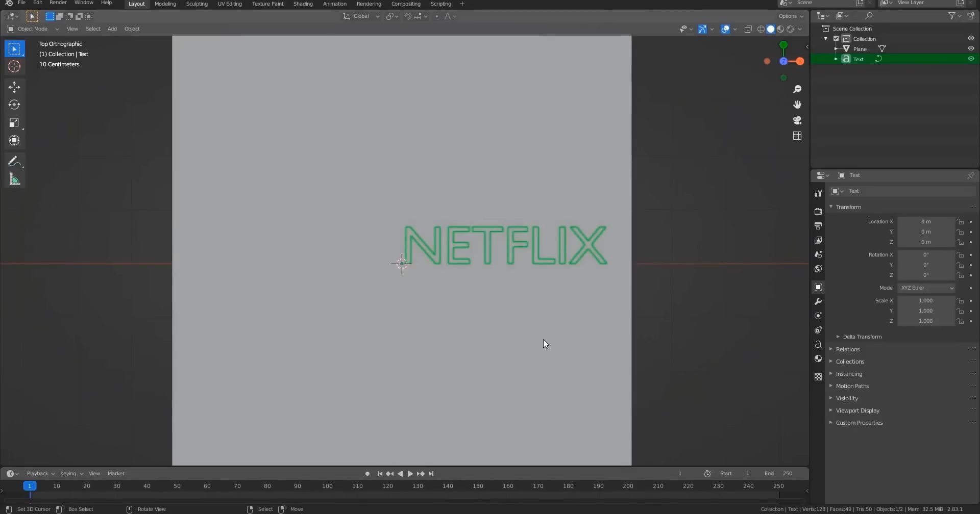
Move the NETFLIX text along X to about -1.84 m.
key(g)
key(x)
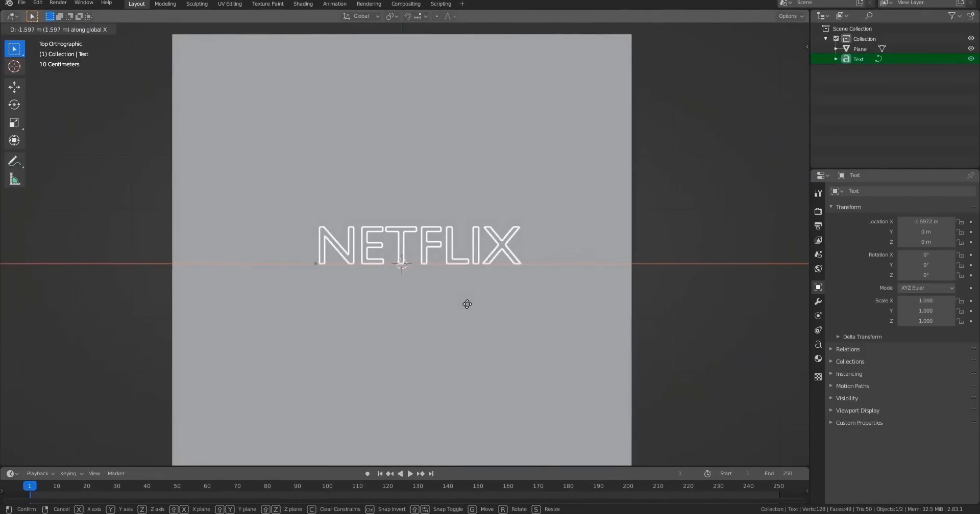
click(462, 309)
middle_drag(473, 316, 554, 336)
key(s)
right_click(546, 314)
shift+middle_drag(554, 336, 547, 302)
scroll(569, 337, up, 5)
shift+middle_drag(568, 339, 588, 274)
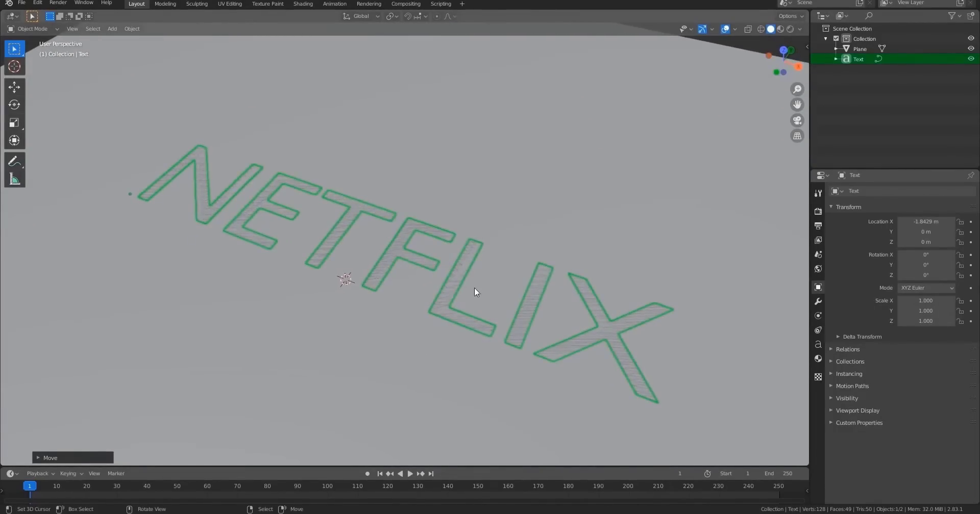
Open the bebas-neue font folder in File Explorer.
scroll(473, 287, down, 2)
mouse_move(261, 507)
click(255, 486)
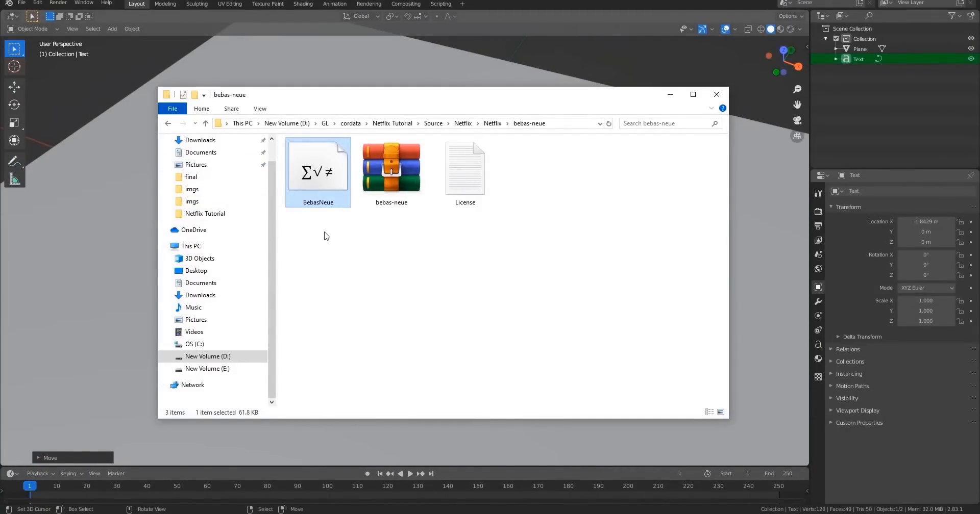
mouse_move(323, 235)
mouse_down()
mouse_move(309, 174)
mouse_move(322, 248)
mouse_up()
mouse_move(486, 103)
mouse_down()
mouse_move(532, 115)
mouse_move(497, 116)
mouse_up()
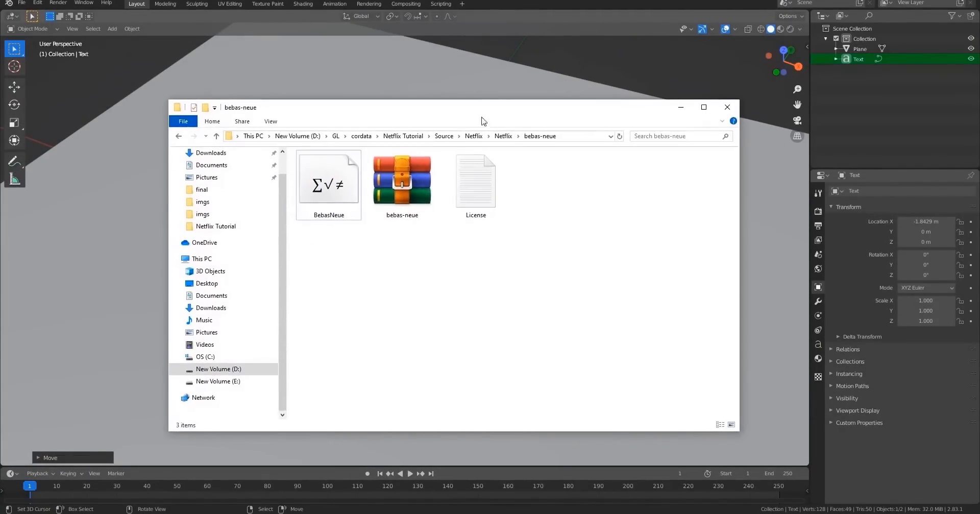
Open the text's Font properties and start browsing for a new Regular font.
click(818, 346)
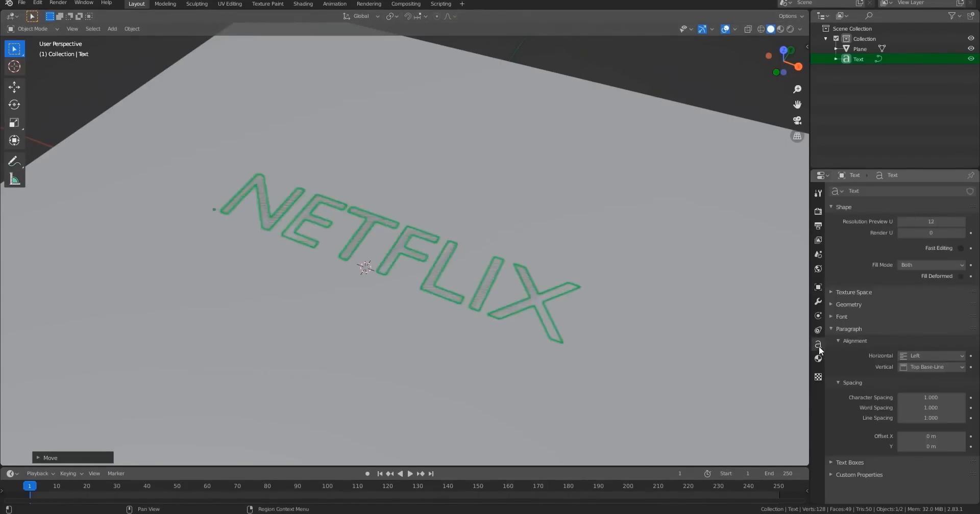
click(833, 316)
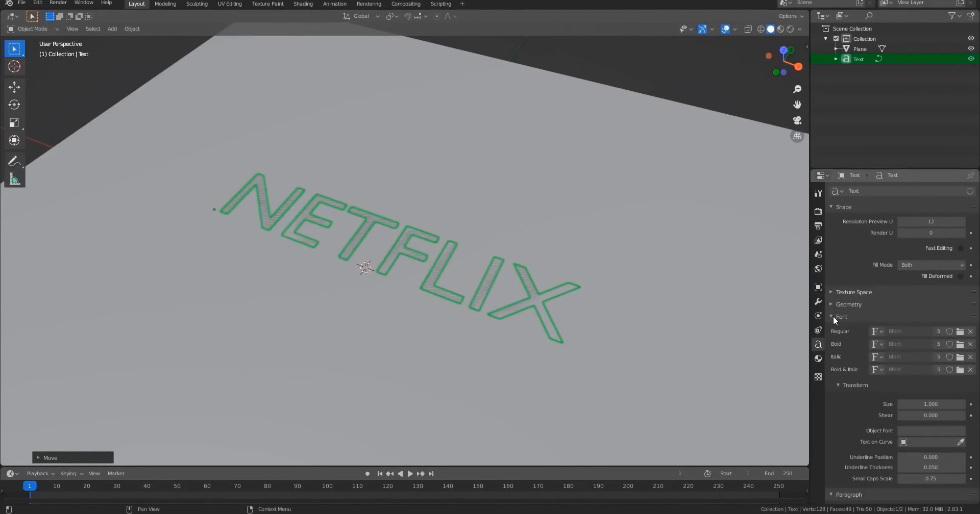
click(959, 332)
Copy the bebas-neue folder path from File Explorer and load BebasNeue.otf as the Regular font.
key(alt+Tab)
click(556, 136)
key(ctrl+c)
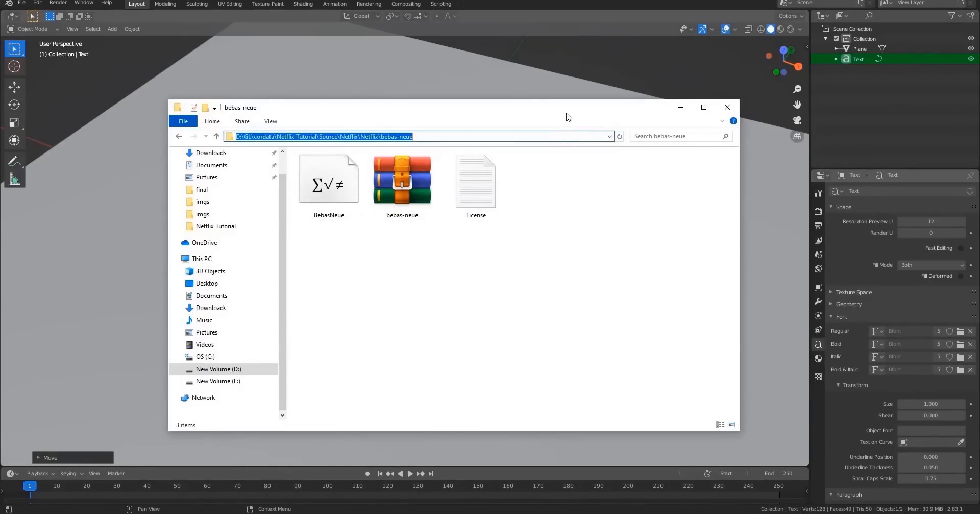
key(alt+Tab)
click(527, 130)
key(ctrl+v)
key(Return)
double_click(408, 182)
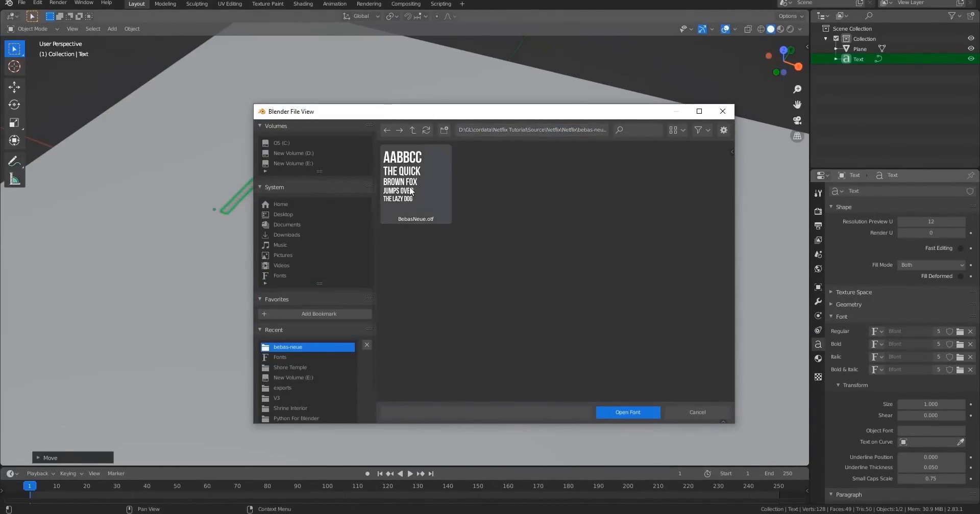
Move the text about 0.27 m along X to centre it on the origin.
mouse_move(454, 273)
middle_down()
mouse_move(466, 270)
mouse_move(447, 296)
mouse_move(505, 267)
middle_up()
key(shift+z)
scroll(447, 284, up, 6)
key(g)
key(x)
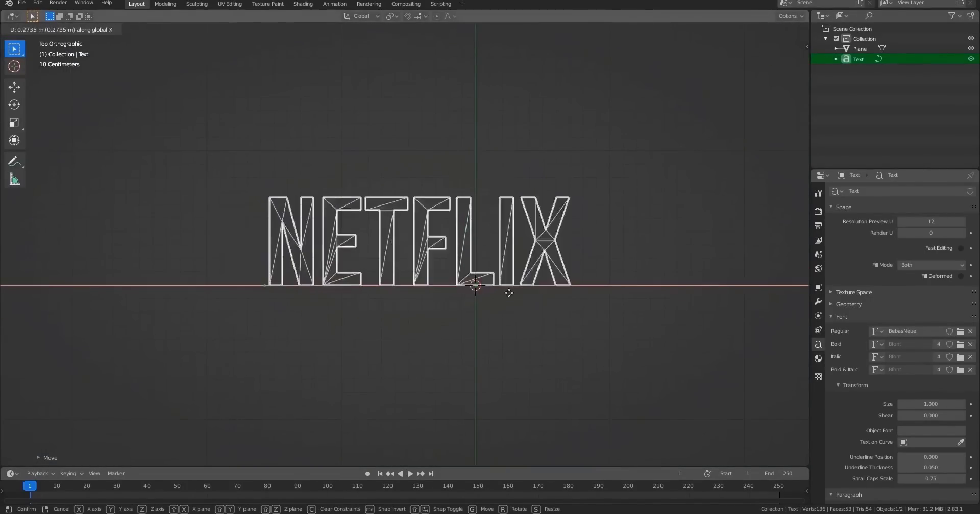
click(570, 299)
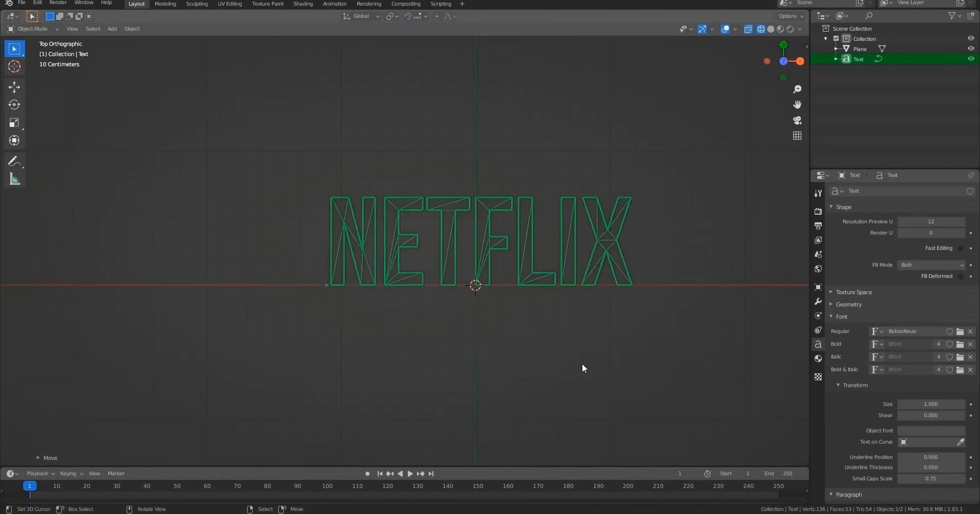
Raise the text about 0.44 m along Z above the plane.
scroll(580, 345, down, 2)
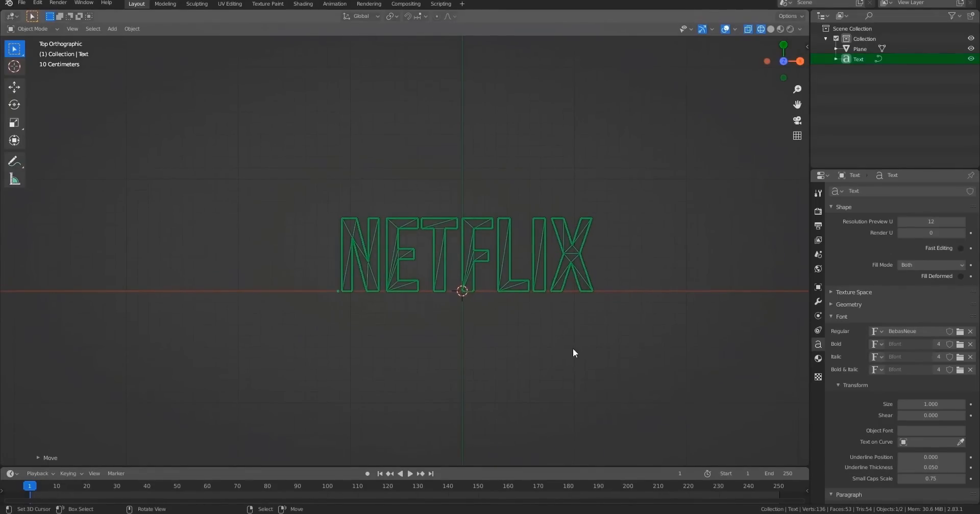
mouse_move(567, 348)
middle_down()
mouse_move(517, 283)
mouse_move(479, 294)
mouse_move(549, 307)
mouse_move(430, 285)
mouse_move(418, 307)
mouse_move(428, 298)
mouse_move(414, 298)
middle_up()
key(shift+z)
scroll(544, 325, up, 3)
scroll(469, 315, up, 3)
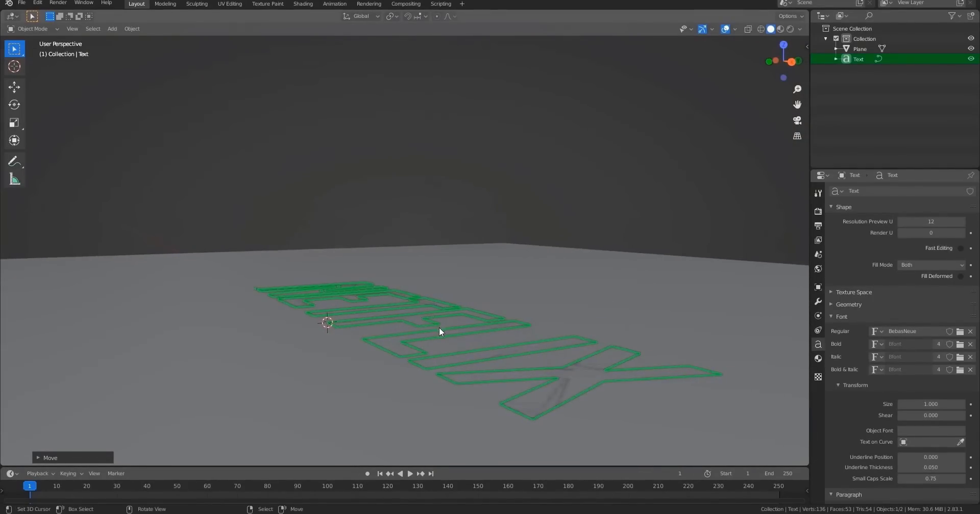
key(g)
key(z)
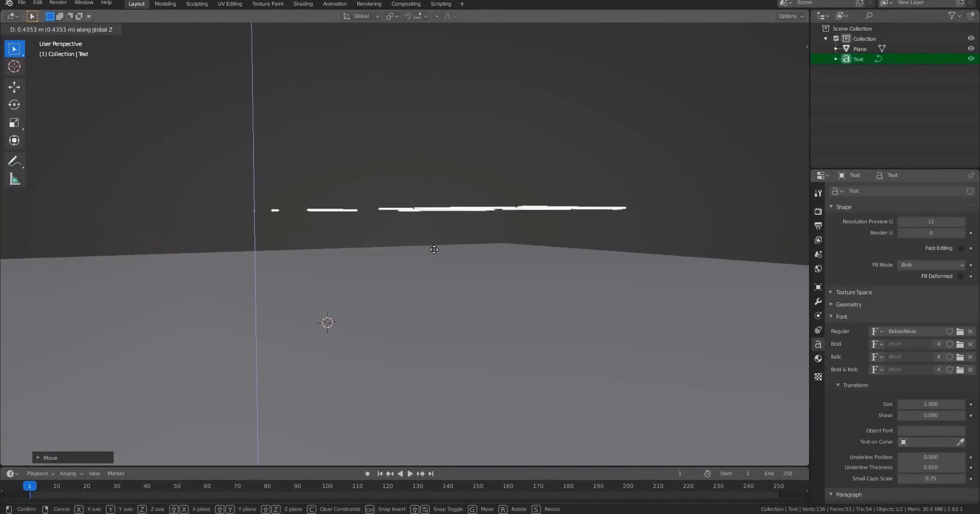
click(438, 284)
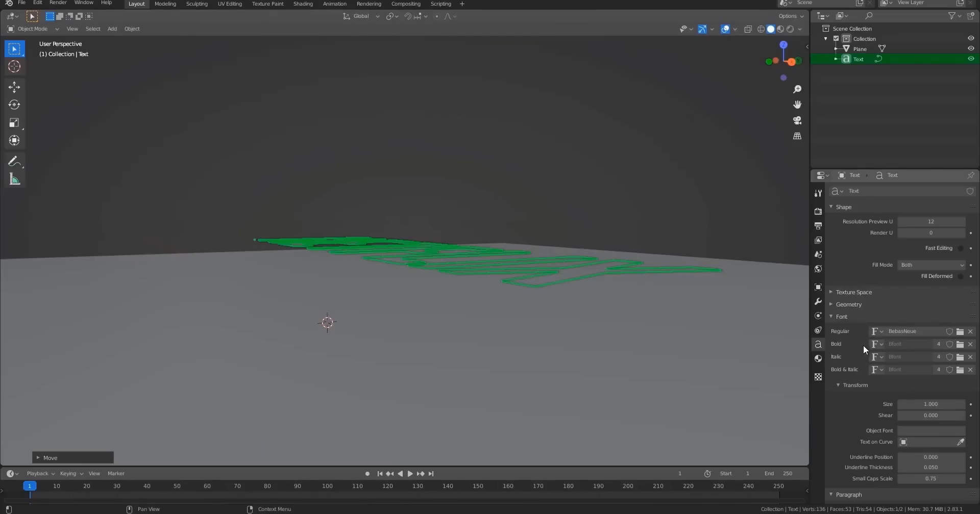
Set the text's Geometry Extrude to 0.2 m.
click(842, 305)
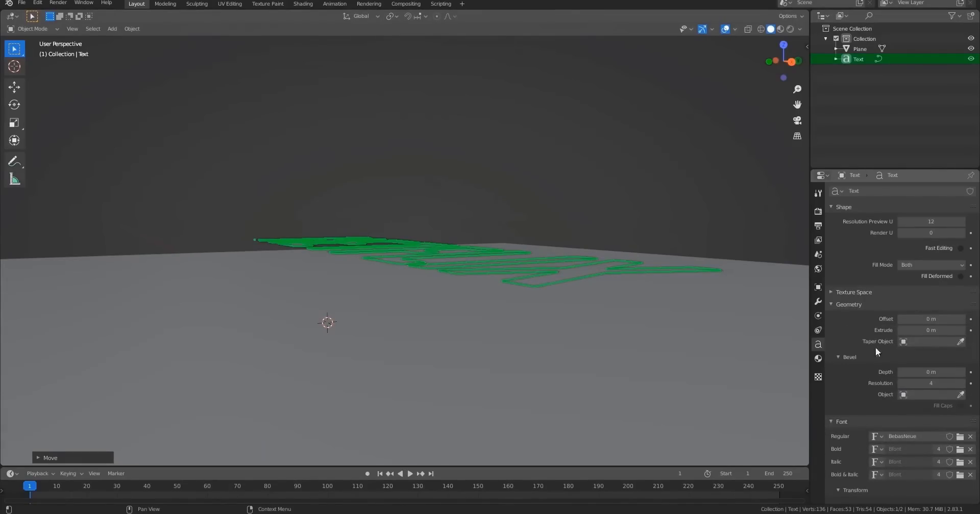
drag(929, 330, 964, 330)
middle_drag(557, 273, 547, 307)
text(0)
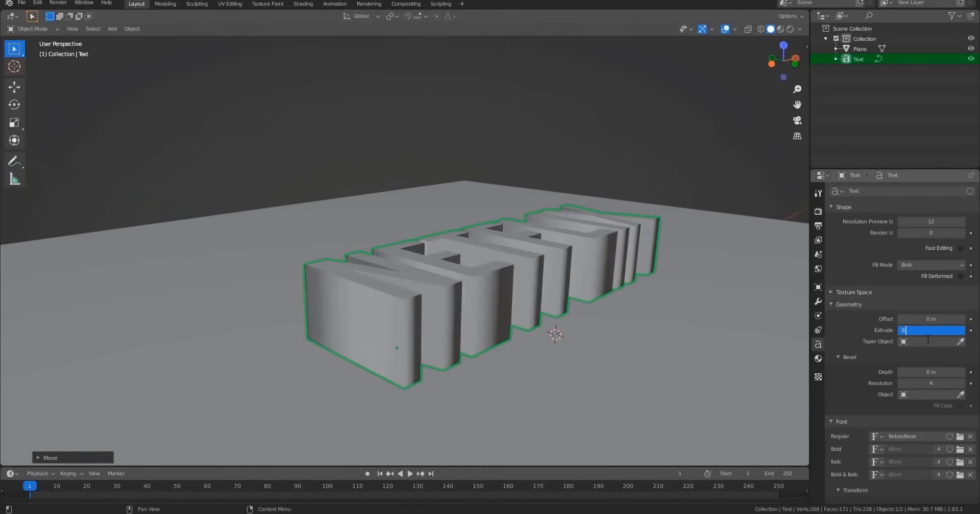
text(.2)
key(Return)
Lower the extruded text along Z so it rests on the plane.
middle_drag(766, 290, 550, 236)
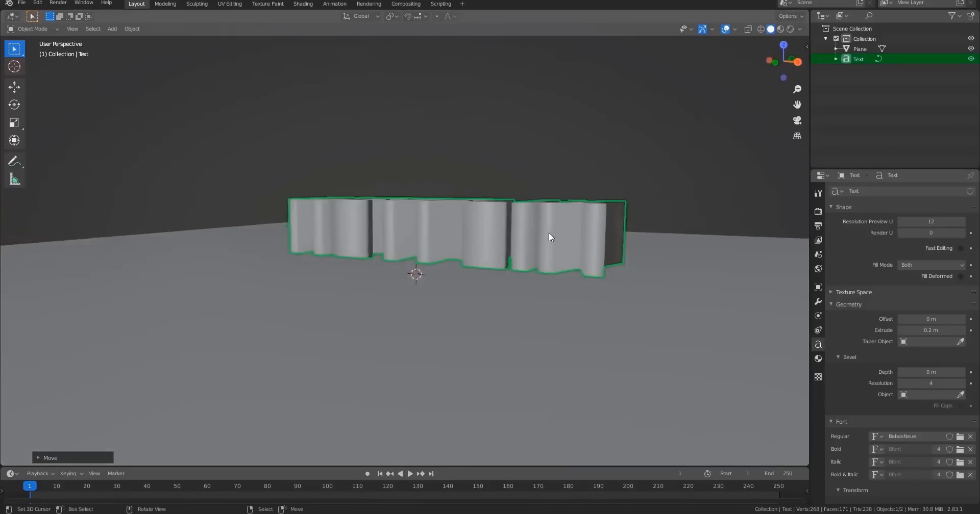
key(g)
key(z)
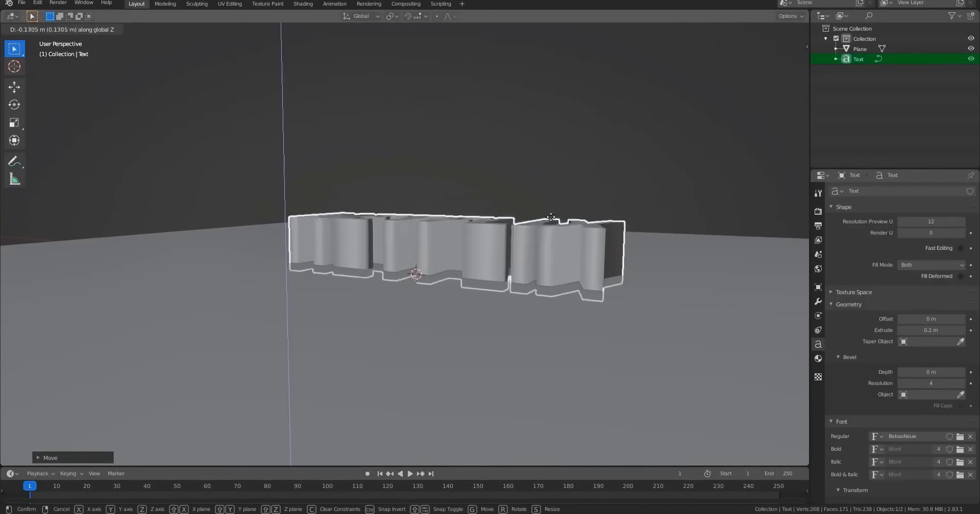
click(559, 250)
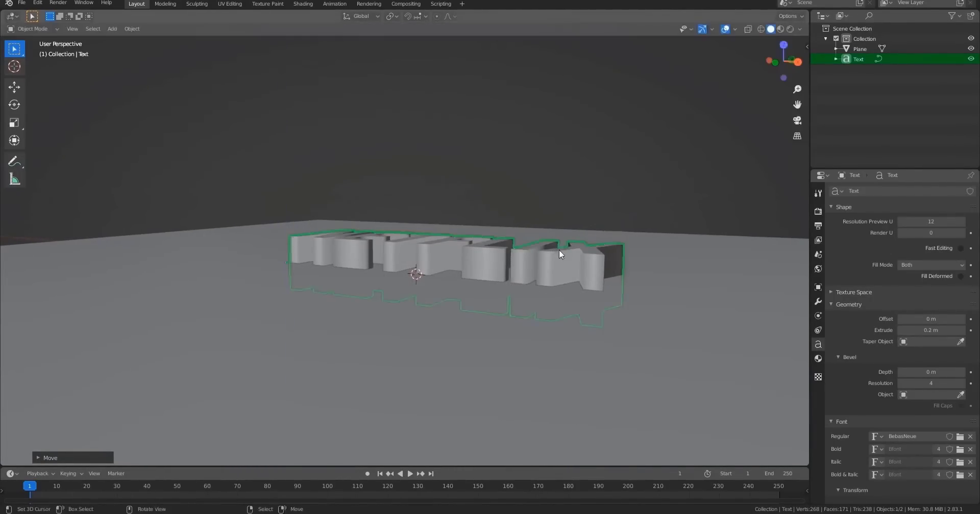
middle_drag(559, 254, 511, 245)
scroll(511, 245, up, 4)
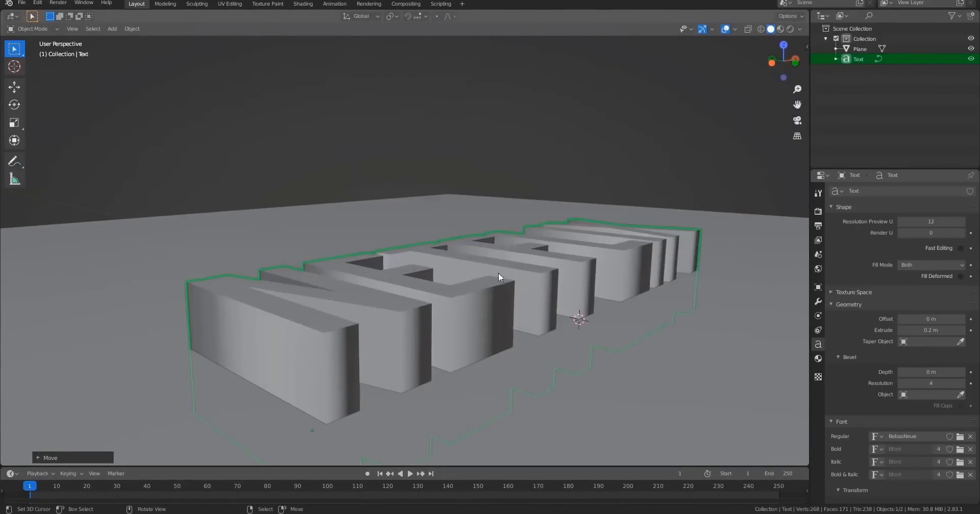
middle_drag(499, 276, 548, 259)
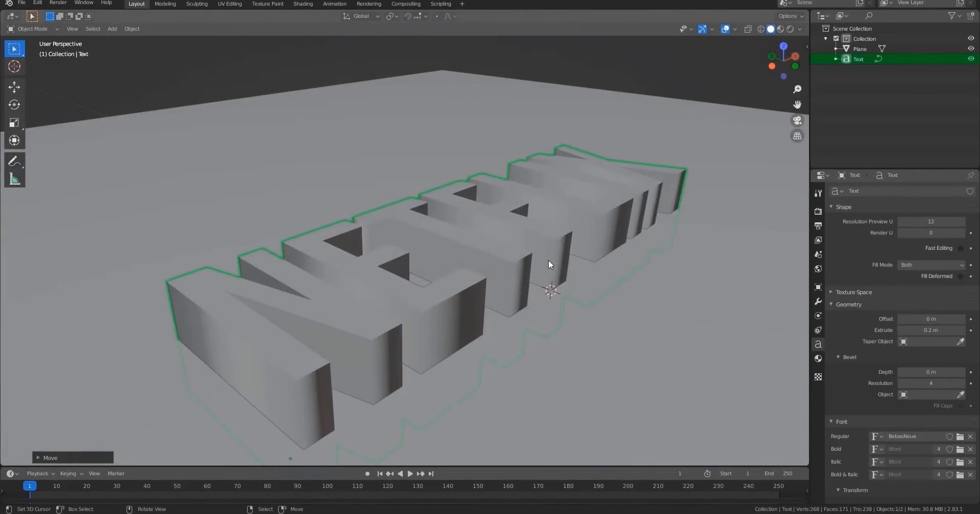
Convert the text object to a mesh and inspect its geometry in edit mode.
right_click(366, 211)
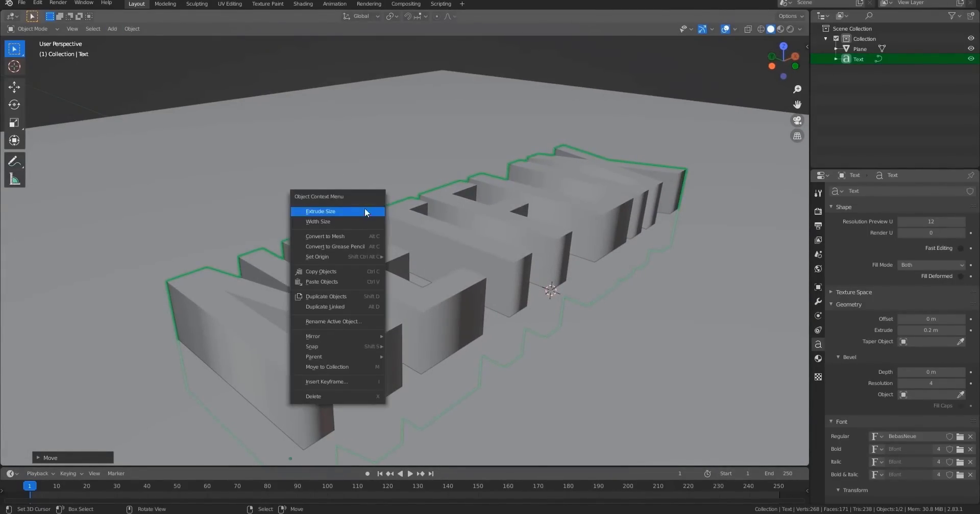
click(339, 236)
middle_drag(339, 239, 651, 277)
key(Tab)
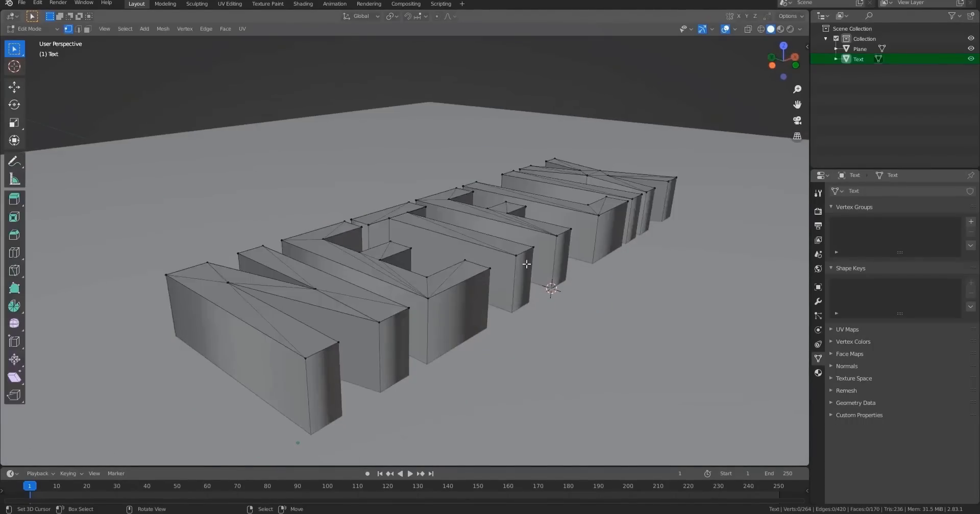
middle_drag(526, 263, 586, 285)
key(Tab)
Enable Auto Smooth in the mesh's Normals settings.
click(831, 365)
click(861, 378)
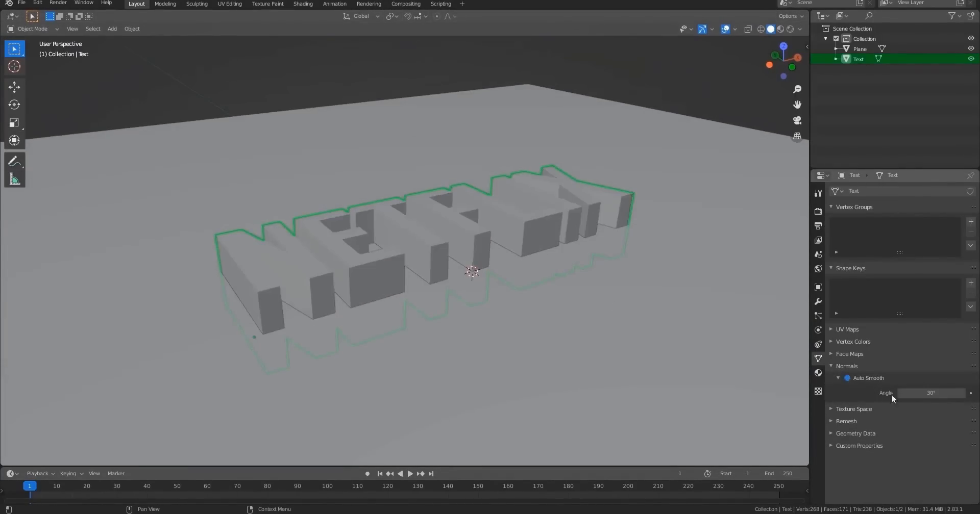
click(847, 378)
click(845, 378)
mouse_move(531, 244)
middle_down()
mouse_move(588, 262)
mouse_move(498, 265)
mouse_move(573, 240)
mouse_move(693, 317)
middle_up()
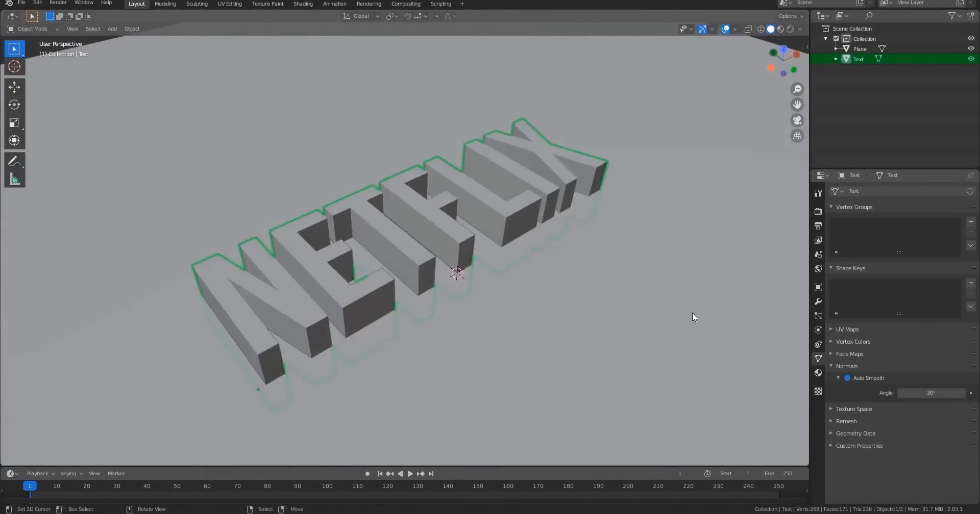
click(832, 366)
Apply rotation and scale to the text mesh.
middle_drag(522, 235, 513, 243)
key(Tab)
key(Tab)
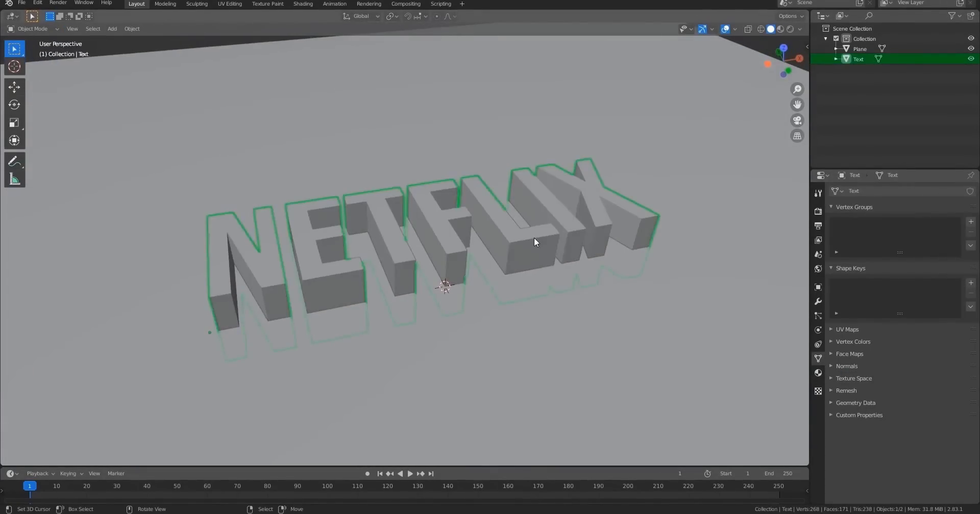
middle_drag(567, 268, 559, 266)
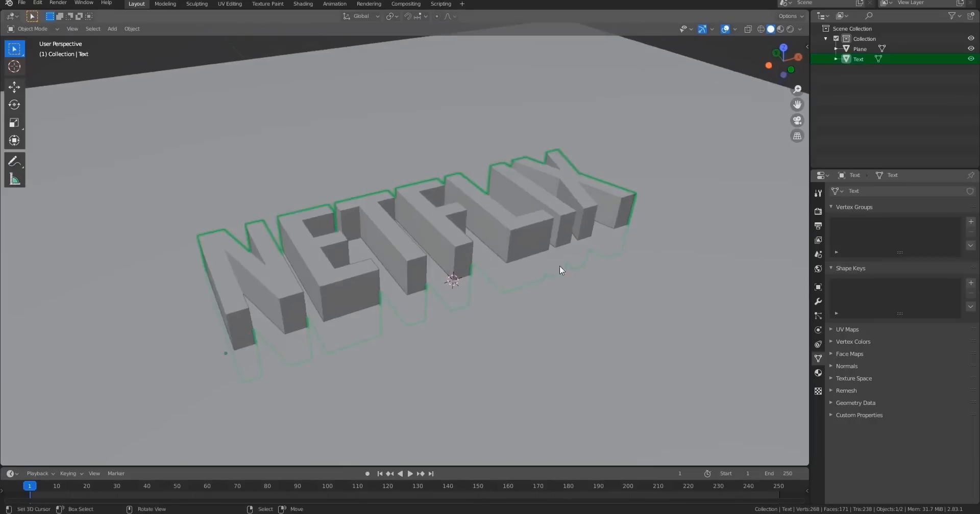
key(ctrl+a)
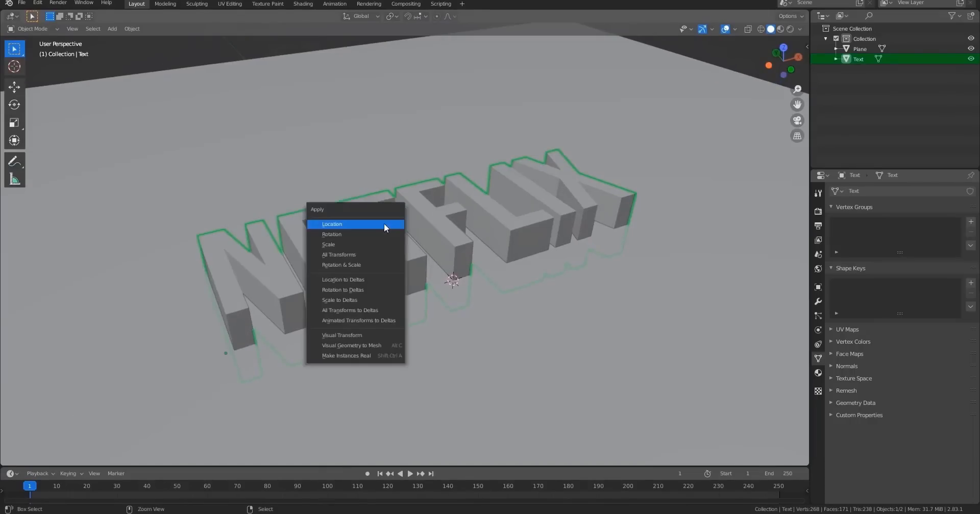
click(366, 264)
middle_drag(561, 265, 582, 265)
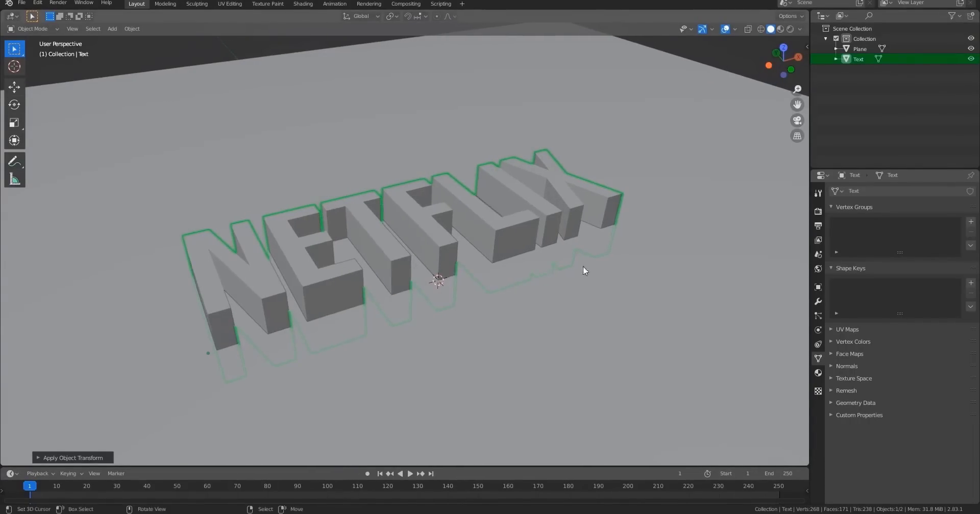
scroll(555, 225, down, 5)
middle_drag(555, 225, 541, 260)
shift+middle_drag(516, 289, 513, 327)
scroll(422, 240, up, 5)
shift+middle_drag(423, 298, 426, 256)
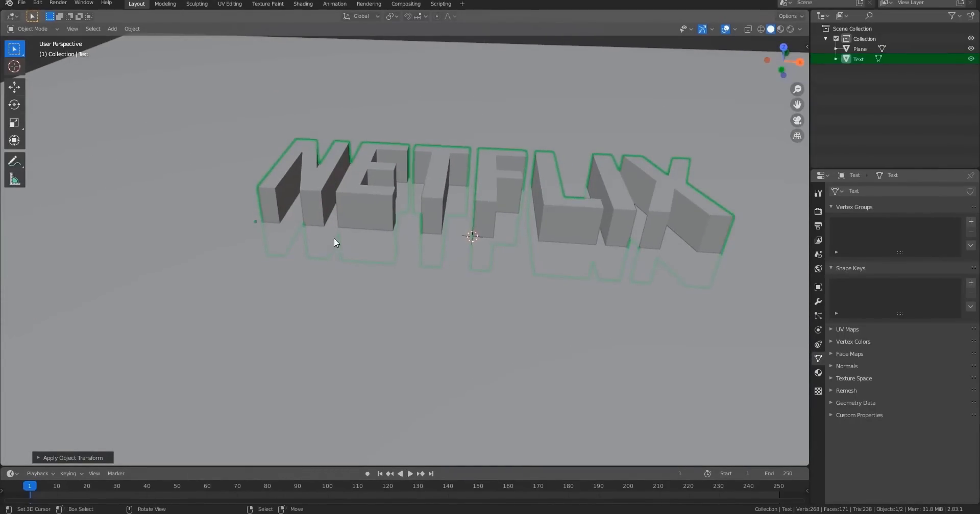
middle_drag(334, 243, 444, 265)
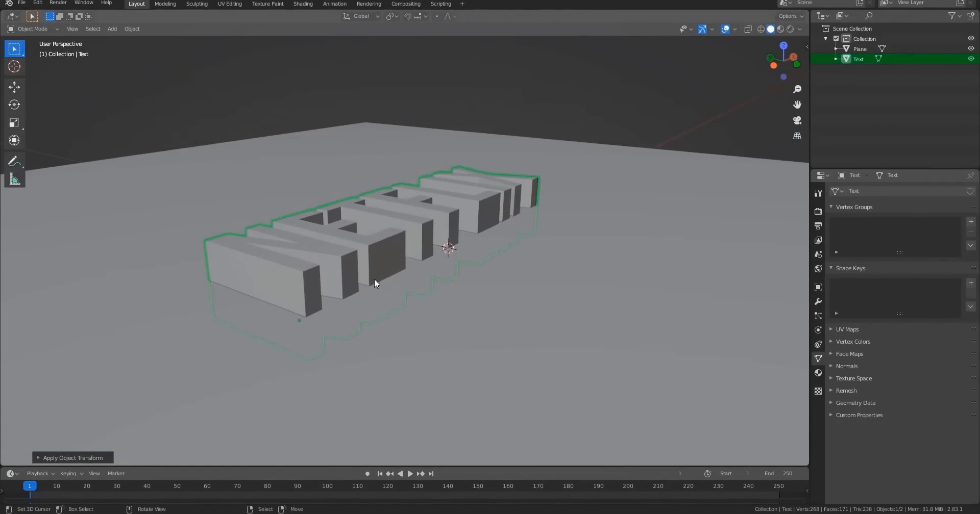
key(s)
key(z)
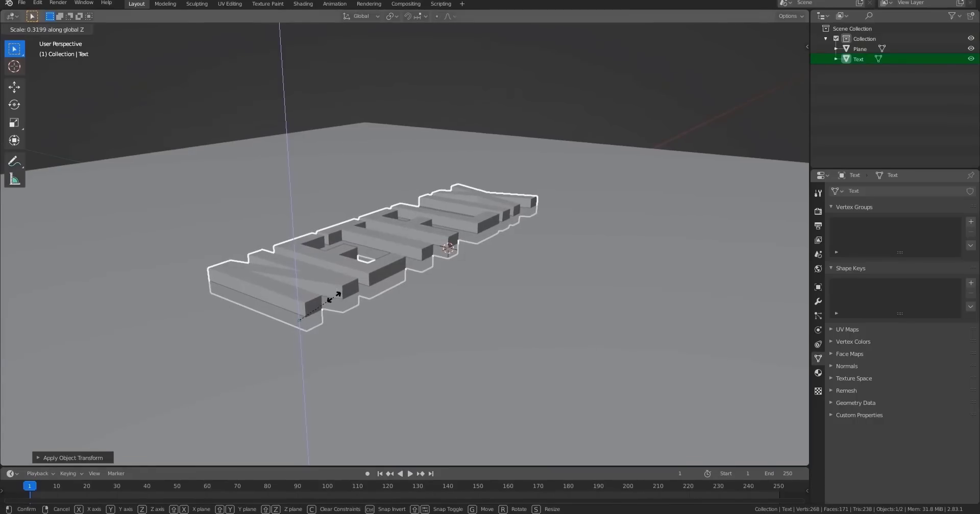
right_click(334, 297)
middle_drag(340, 295, 249, 276)
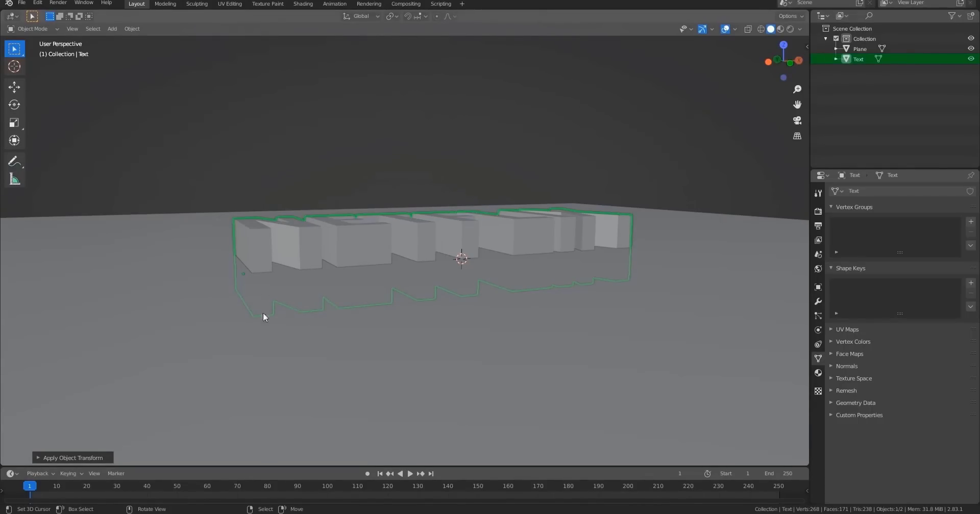
Set the text mesh's origin to its geometry.
middle_drag(344, 278, 385, 222)
right_click(386, 223)
mouse_move(375, 249)
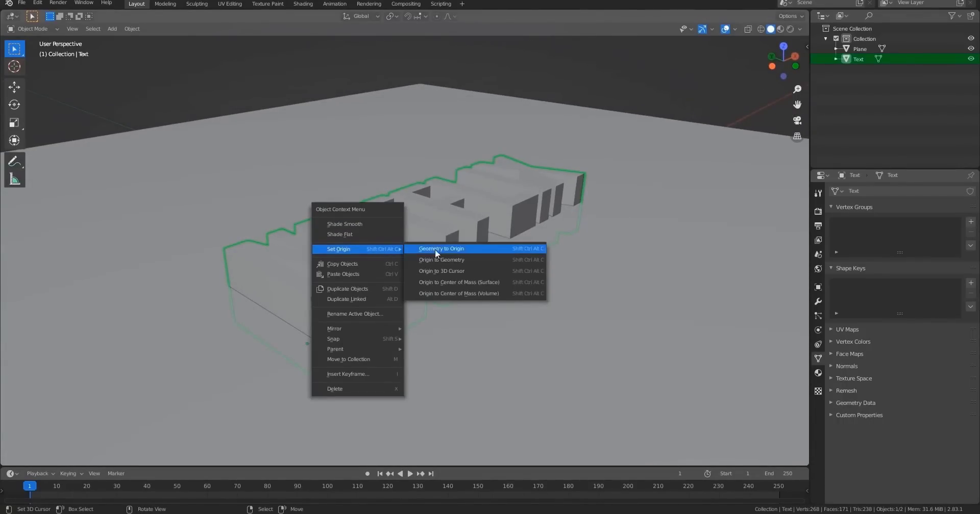
click(461, 260)
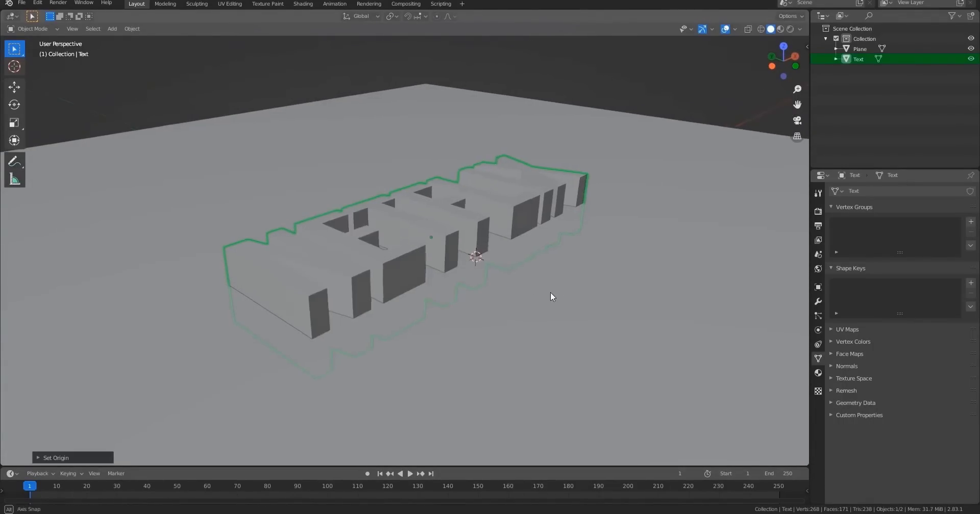
In edit mode, move the text geometry up along Z so its bottom sits at the object origin.
middle_drag(550, 292, 501, 307)
key(KP_7)
key(KP_3)
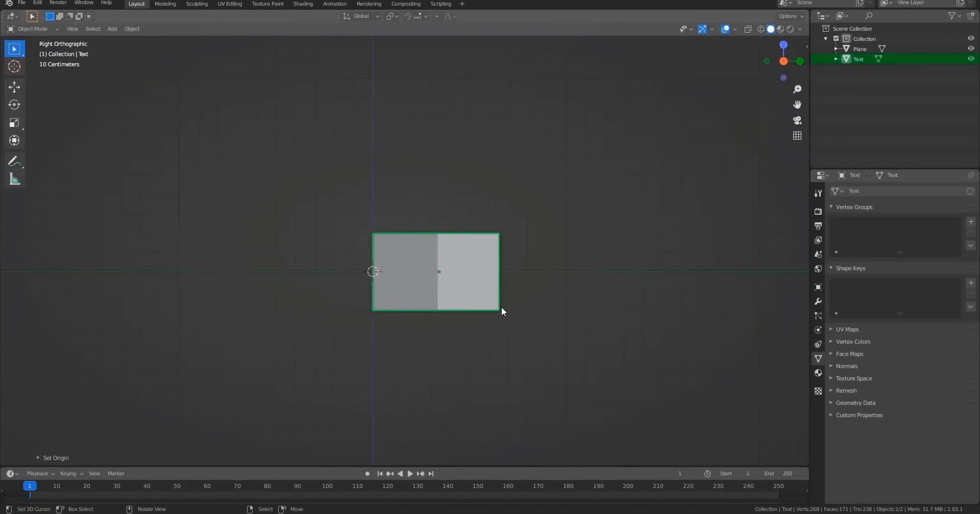
key(Tab)
key(g)
key(z)
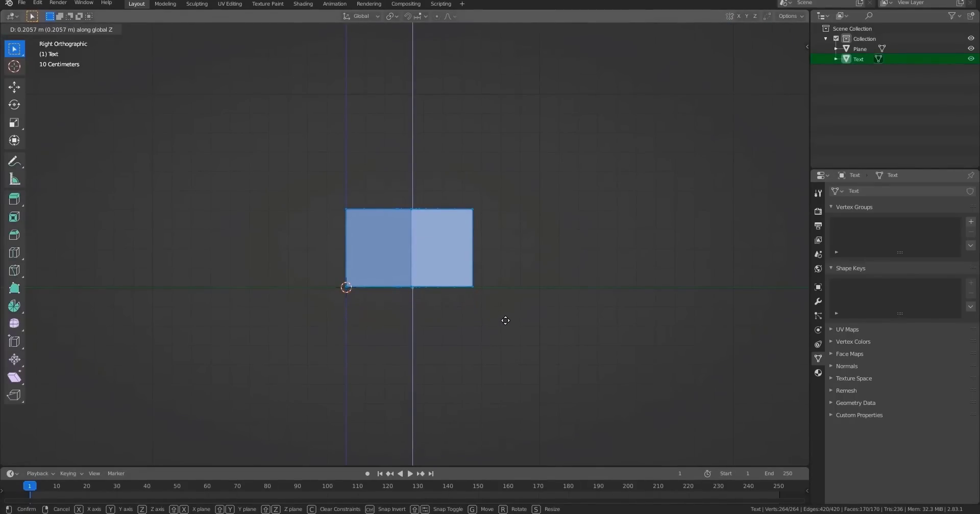
click(505, 322)
middle_drag(505, 321, 400, 287)
key(Tab)
Scale the text object along the Z axis to make the letters taller.
scroll(400, 287, down, 4)
key(s)
key(z)
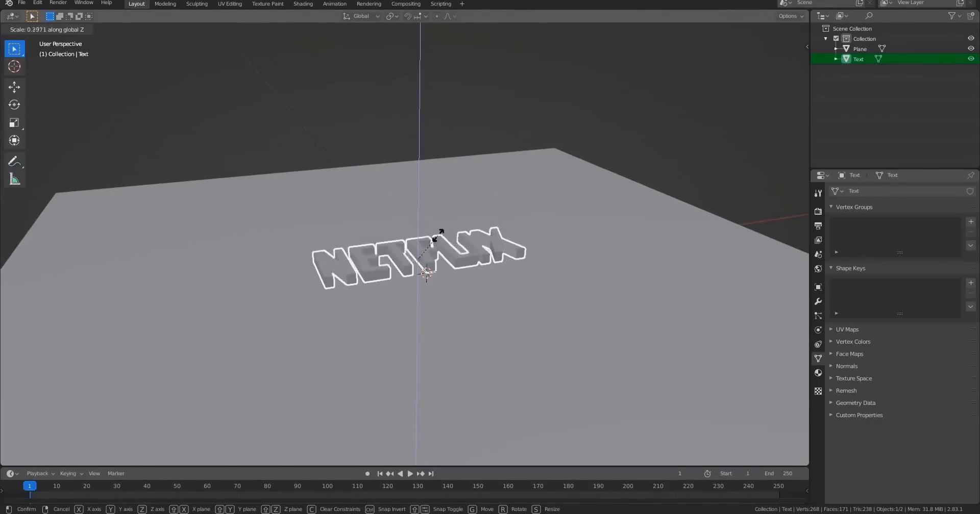
click(458, 198)
middle_drag(458, 197, 501, 236)
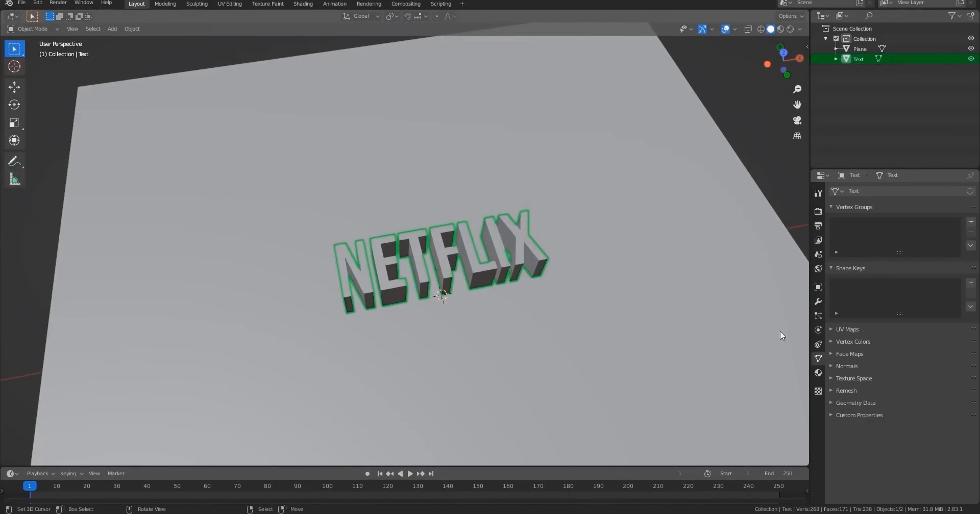
Add a new material to the text object.
click(817, 373)
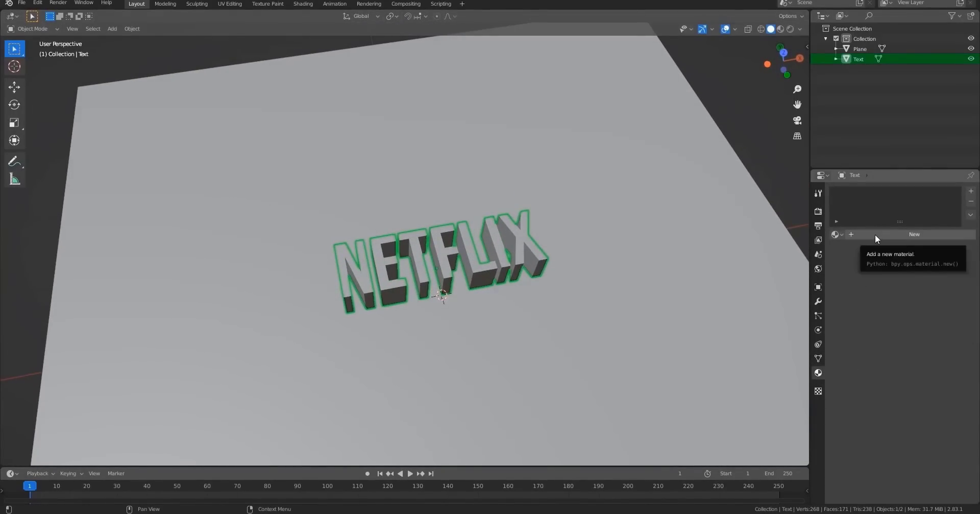
click(874, 235)
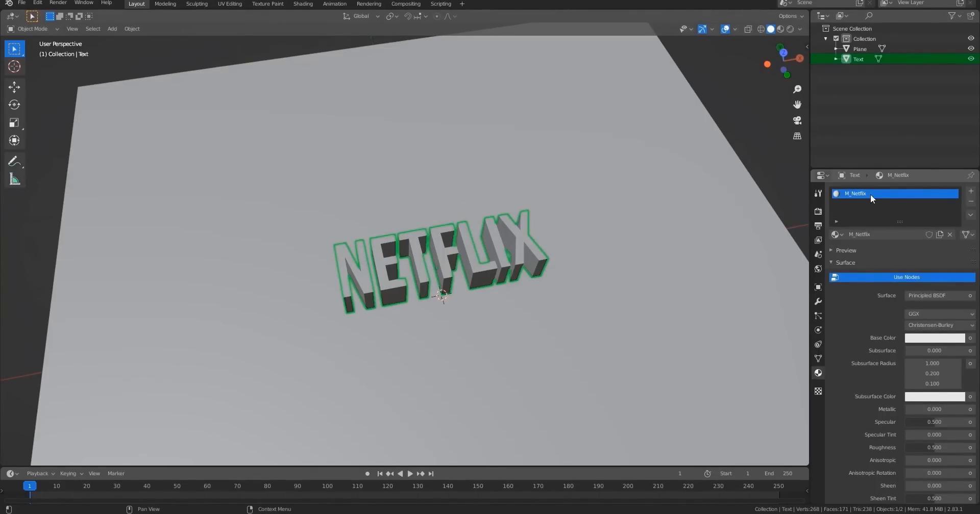
shift+middle_drag(651, 213, 594, 216)
scroll(635, 194, up, 5)
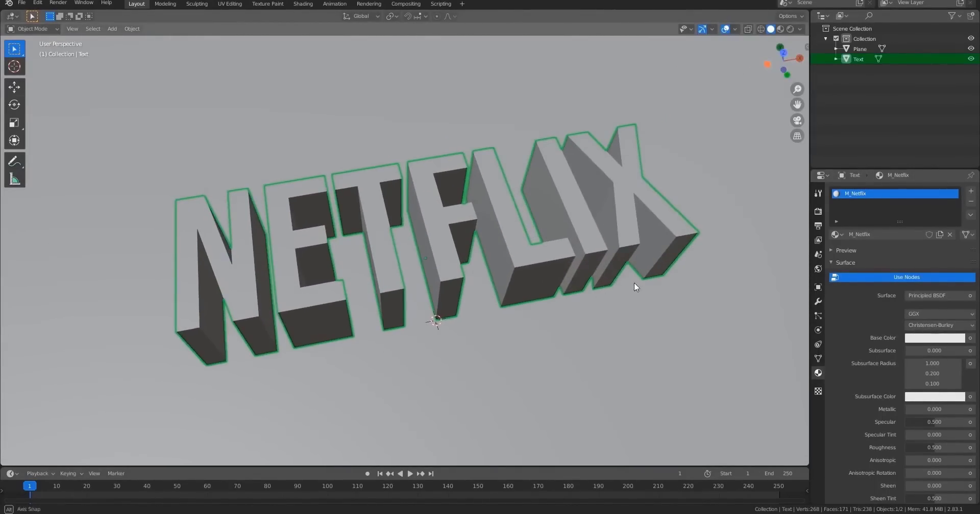
middle_drag(634, 283, 650, 223)
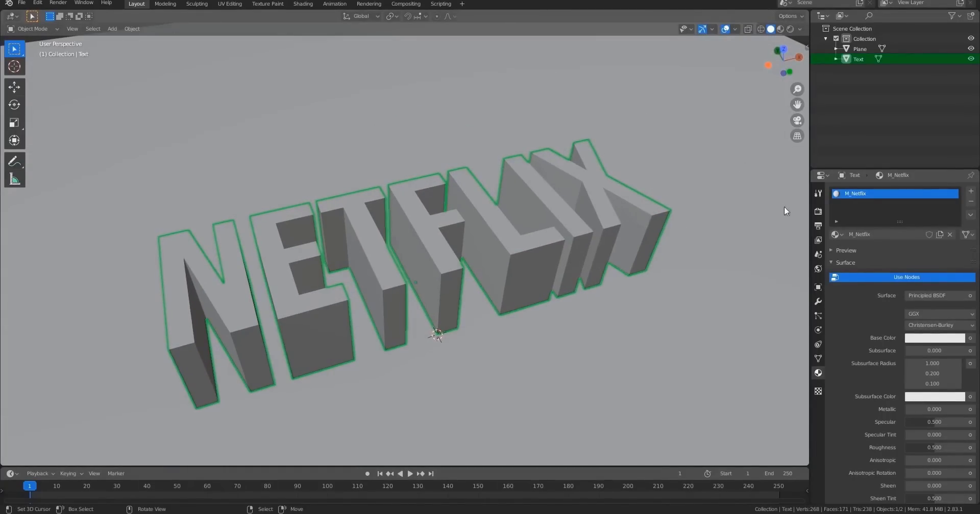
Switch the render engine to Cycles and set the device to GPU Compute.
click(818, 212)
click(957, 193)
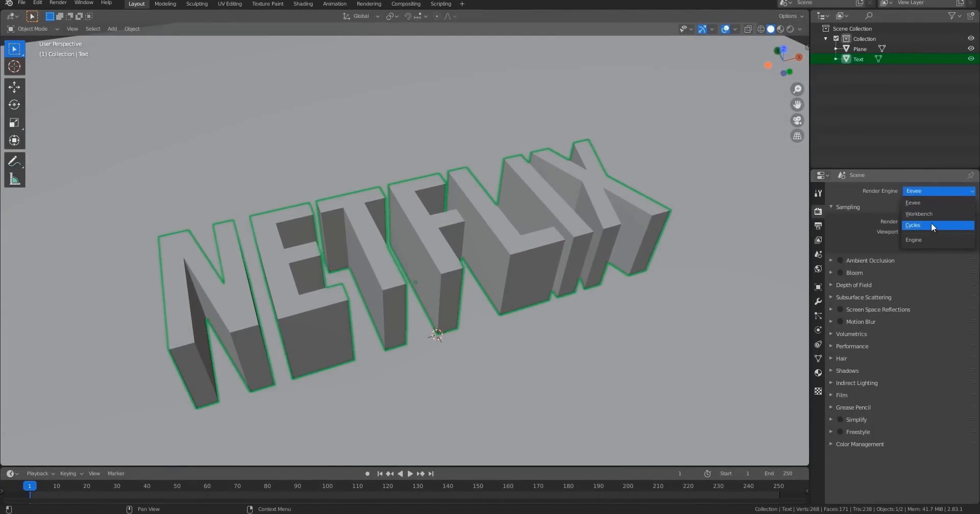
key(Return)
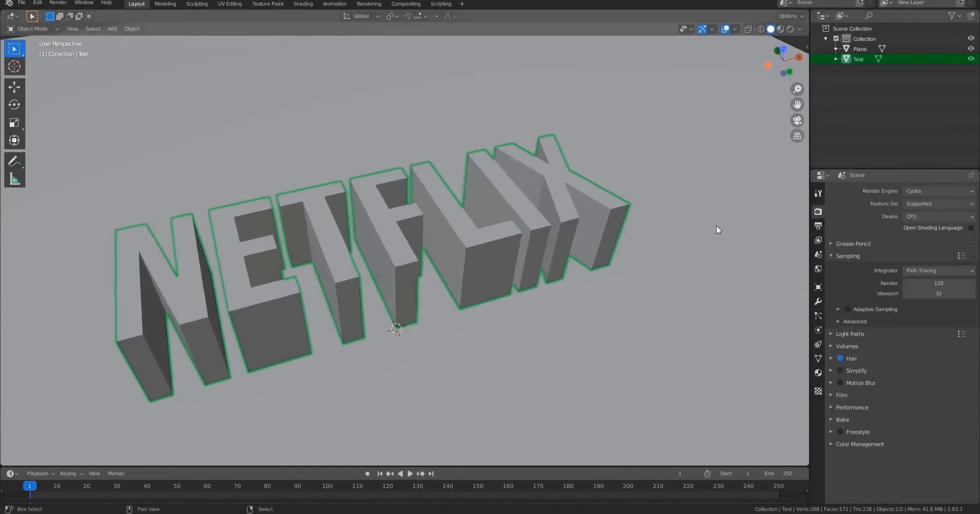
click(936, 217)
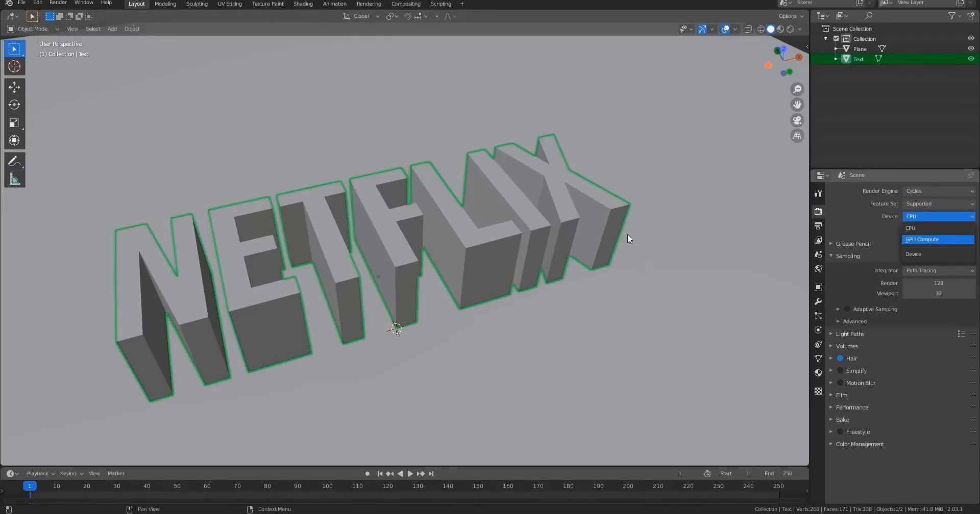
key(Return)
shift+middle_drag(669, 198, 675, 207)
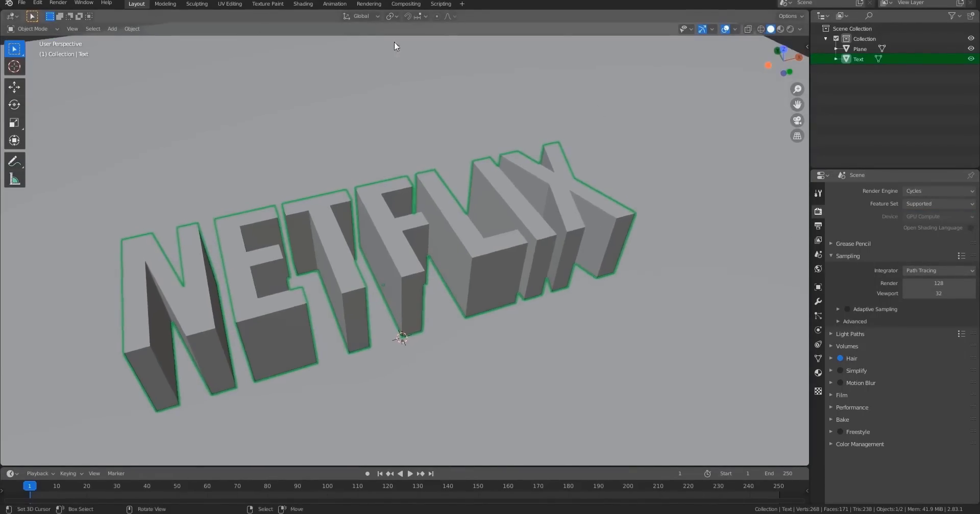
Open Preferences and enable CUDA as the Cycles render device in the System section.
click(37, 3)
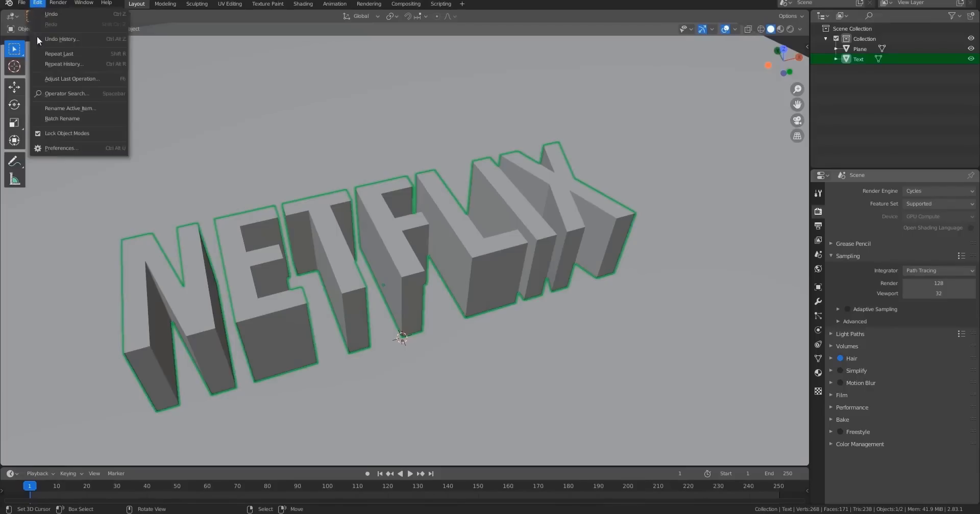
click(55, 148)
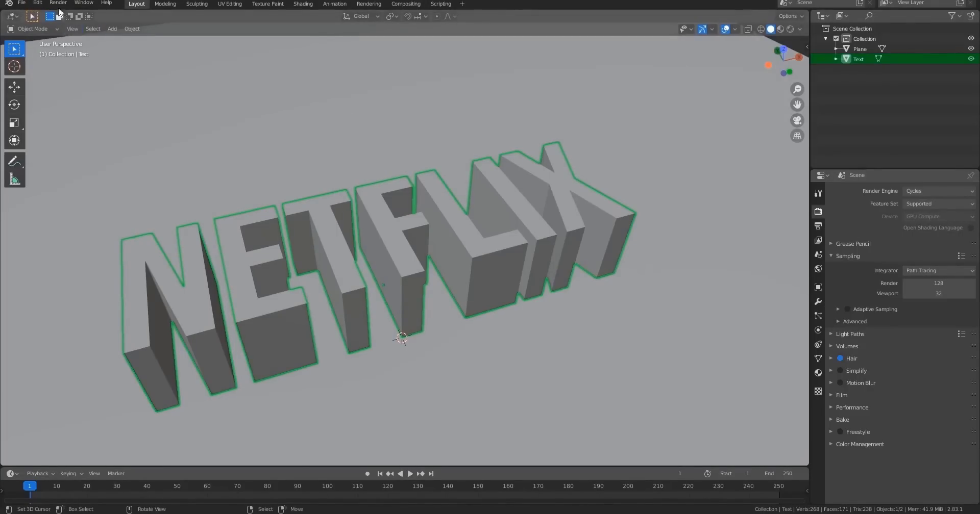
click(37, 3)
click(69, 148)
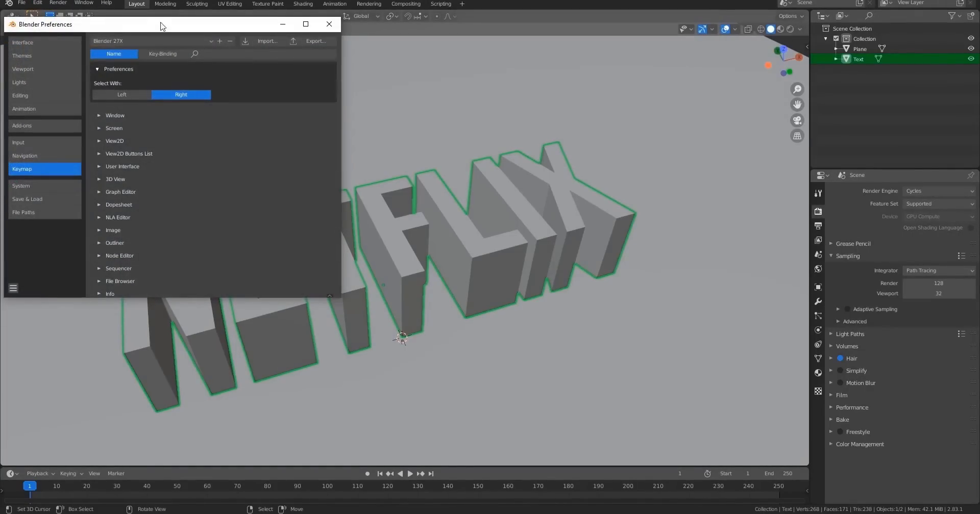
drag(162, 26, 163, 45)
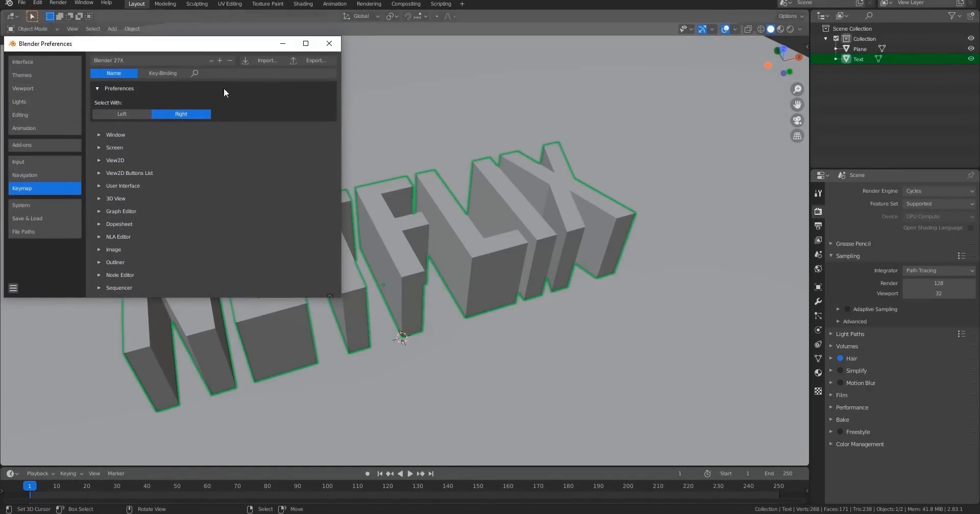
click(39, 206)
click(189, 74)
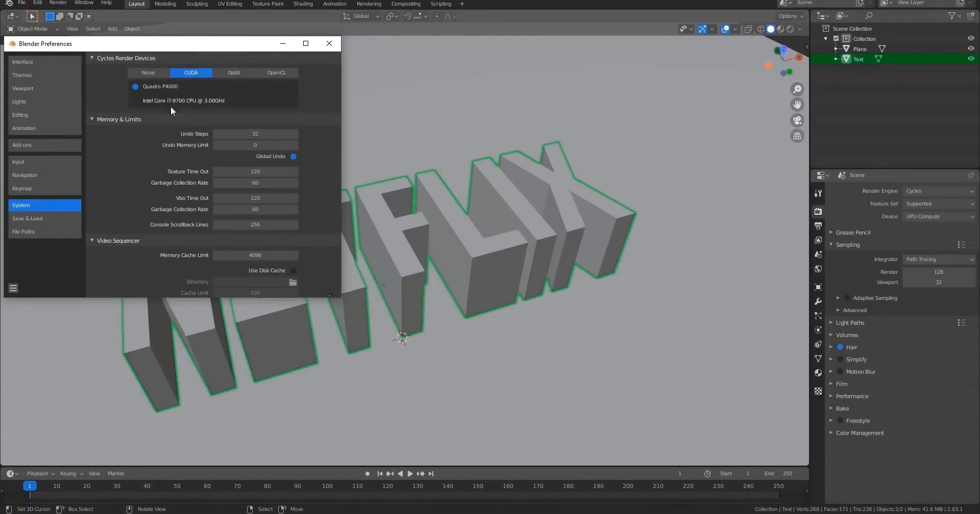
click(329, 44)
middle_drag(541, 231, 480, 274)
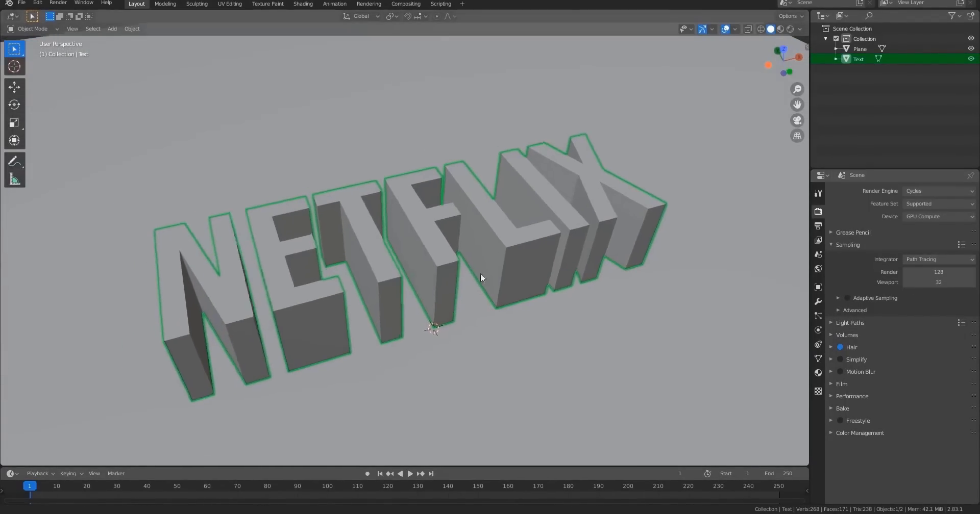
scroll(520, 240, down, 4)
middle_drag(519, 240, 556, 214)
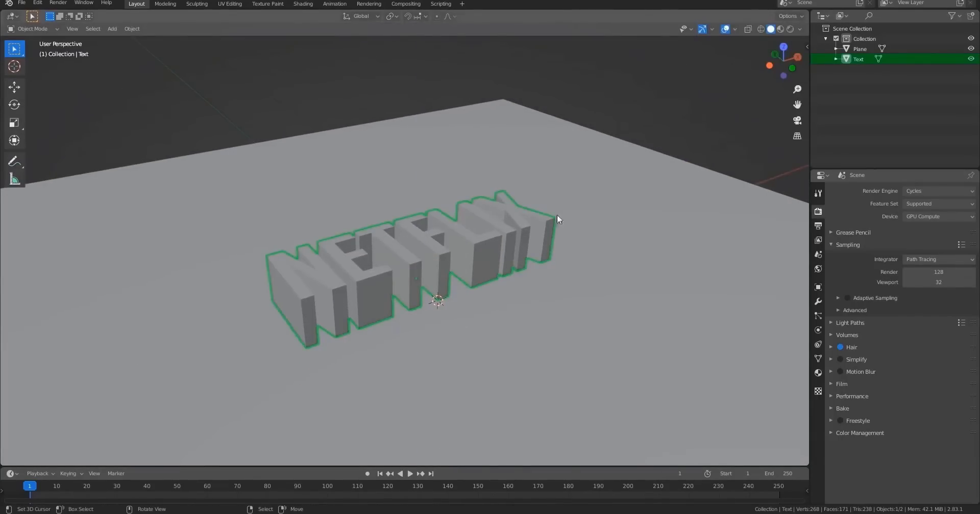
click(790, 29)
mouse_move(443, 276)
middle_down()
mouse_move(555, 264)
mouse_move(466, 260)
mouse_move(521, 267)
mouse_move(411, 293)
mouse_move(475, 295)
mouse_move(506, 280)
middle_up()
key(shift+z)
mouse_move(571, 327)
middle_down()
mouse_move(561, 324)
mouse_move(567, 317)
mouse_move(562, 323)
middle_up()
scroll(568, 316, up, 3)
Add a Sun light and move it up along the Z axis above the text.
key(shift+a)
mouse_move(388, 350)
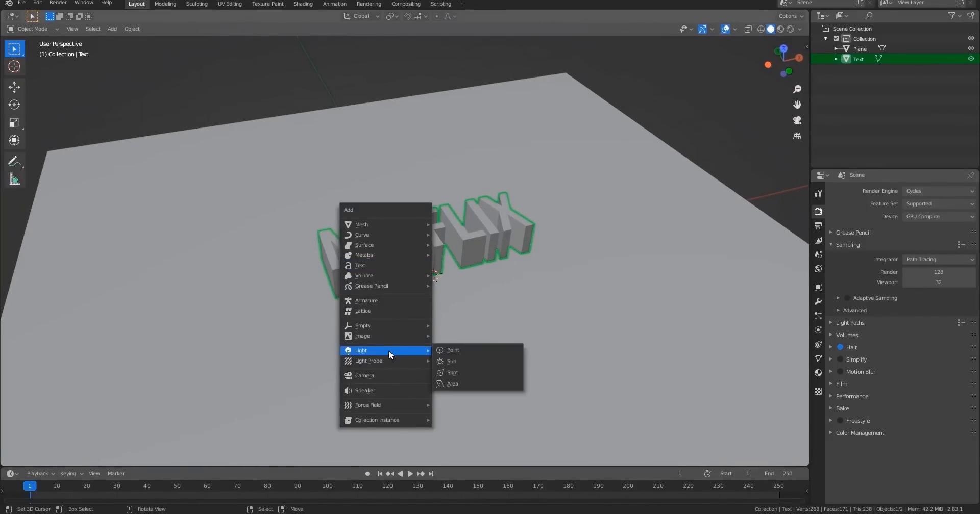
click(464, 364)
shift+middle_drag(468, 312, 482, 333)
key(g)
key(z)
click(517, 194)
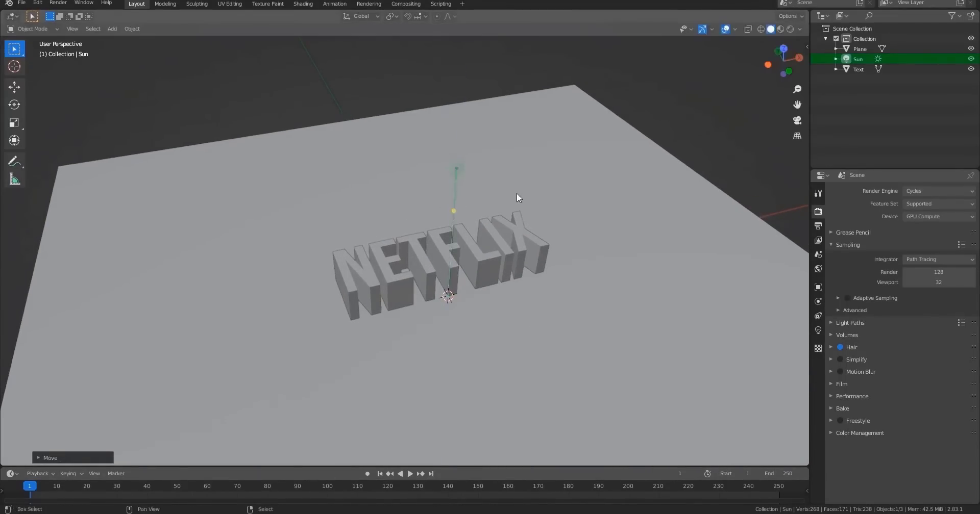
Split the viewport into two and set the new one to rendered shading.
key(shift+z)
shift+middle_drag(553, 252, 528, 271)
key(shift+z)
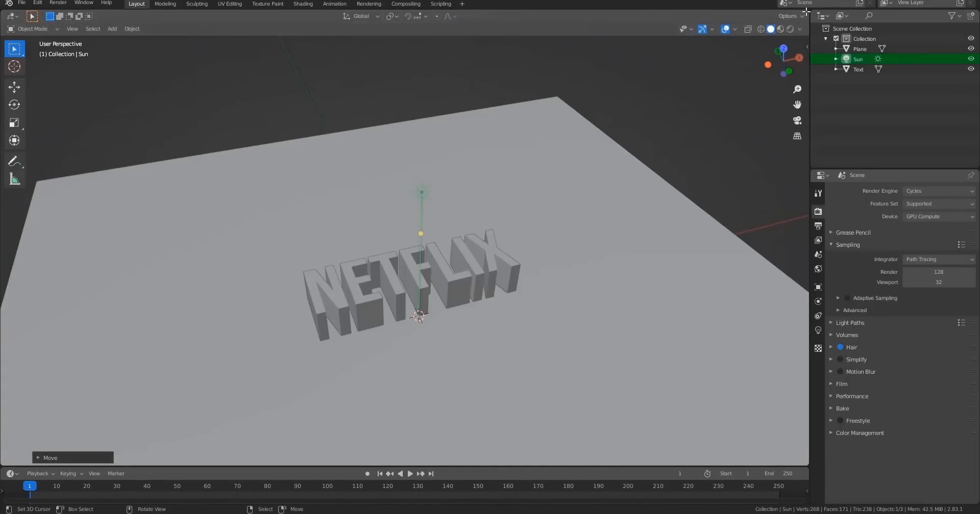
drag(806, 11, 604, 84)
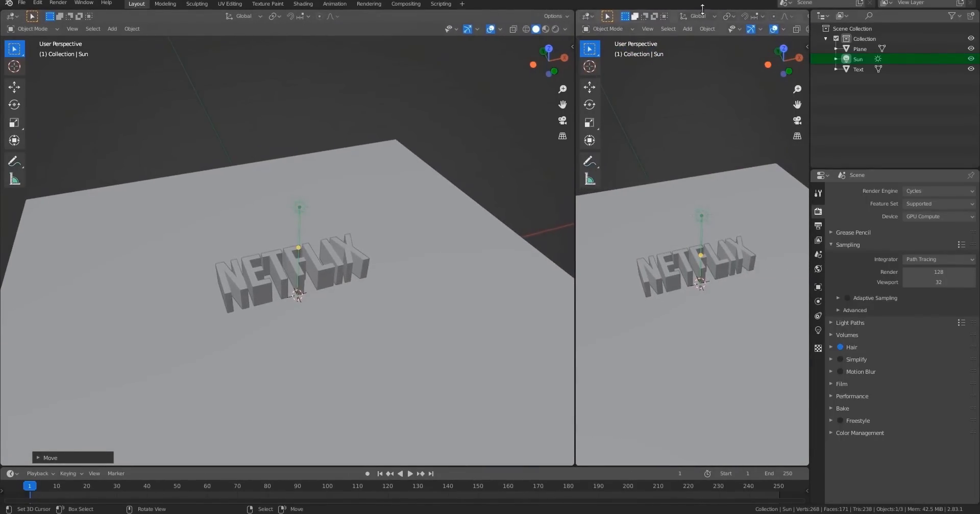
click(789, 29)
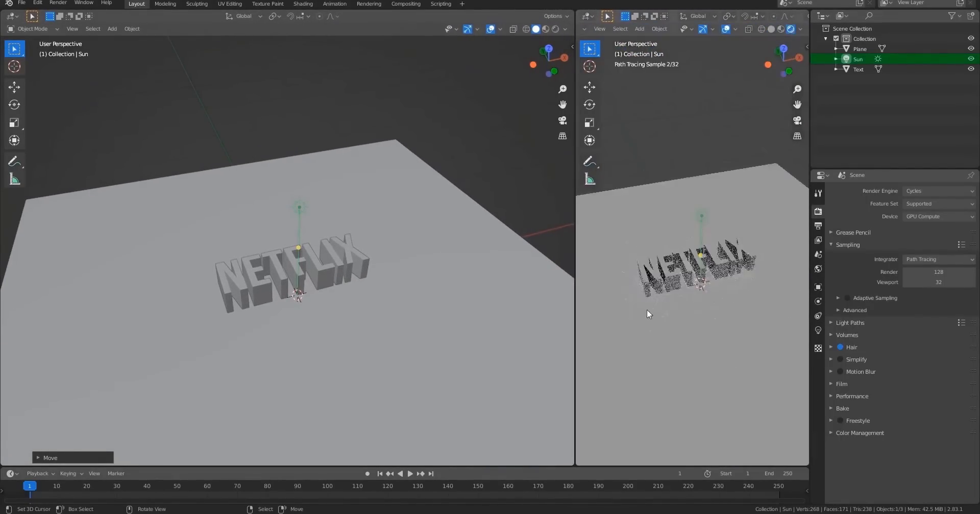
middle_drag(648, 311, 696, 305)
middle_drag(763, 372, 726, 302)
mouse_move(372, 309)
middle_down()
mouse_move(344, 336)
mouse_move(390, 315)
mouse_move(385, 306)
middle_up()
Set the sun's strength to 4.28 and rotate the sun to tilt its light.
click(818, 330)
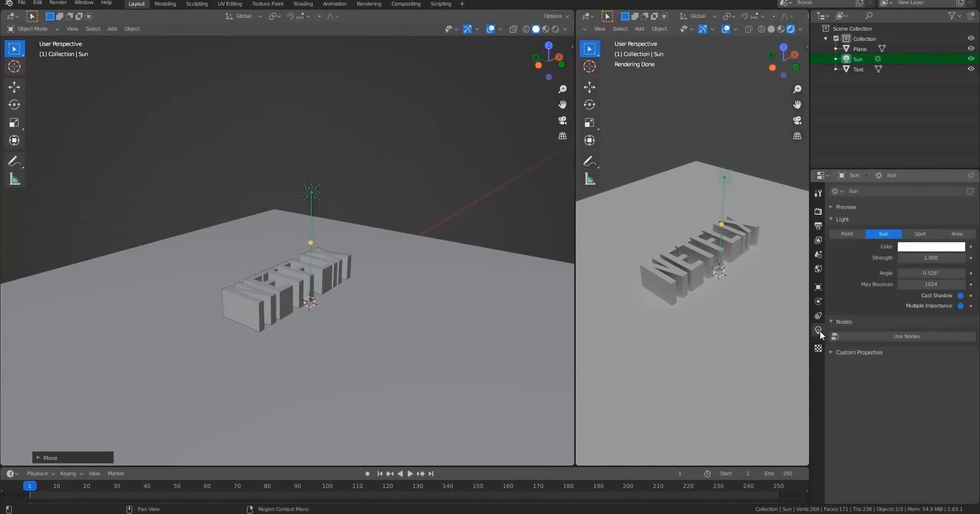
drag(931, 258, 961, 258)
key(r)
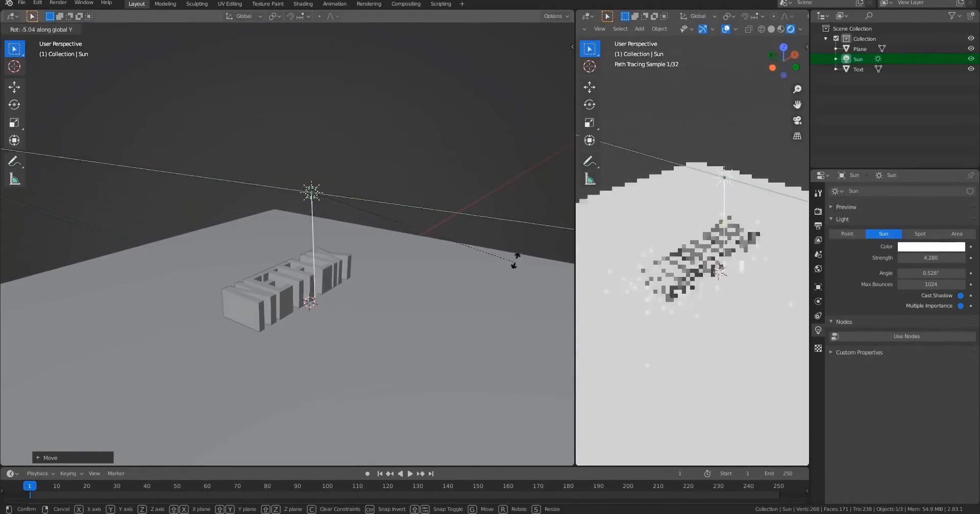
click(447, 119)
Rotate the sun around the Z axis in top view.
middle_drag(438, 221, 473, 291)
key(r)
key(z)
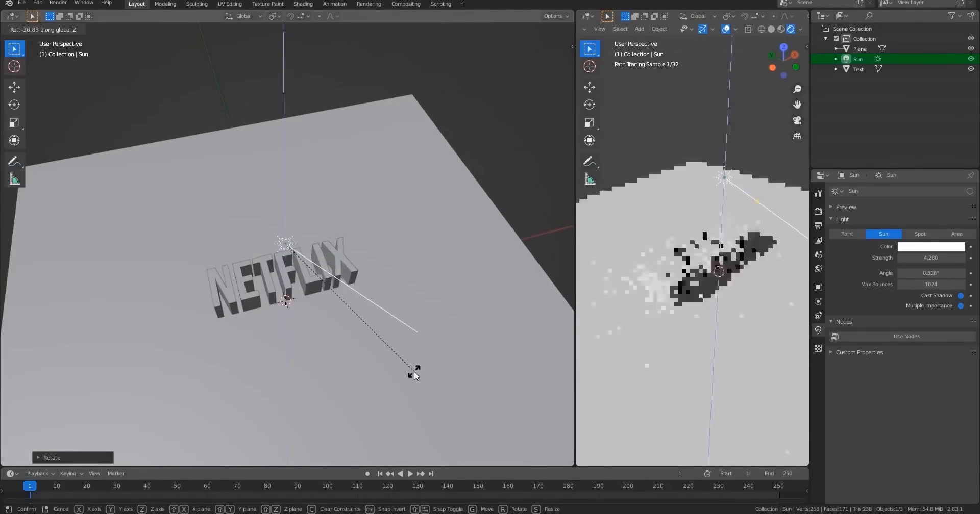
key(KP_7)
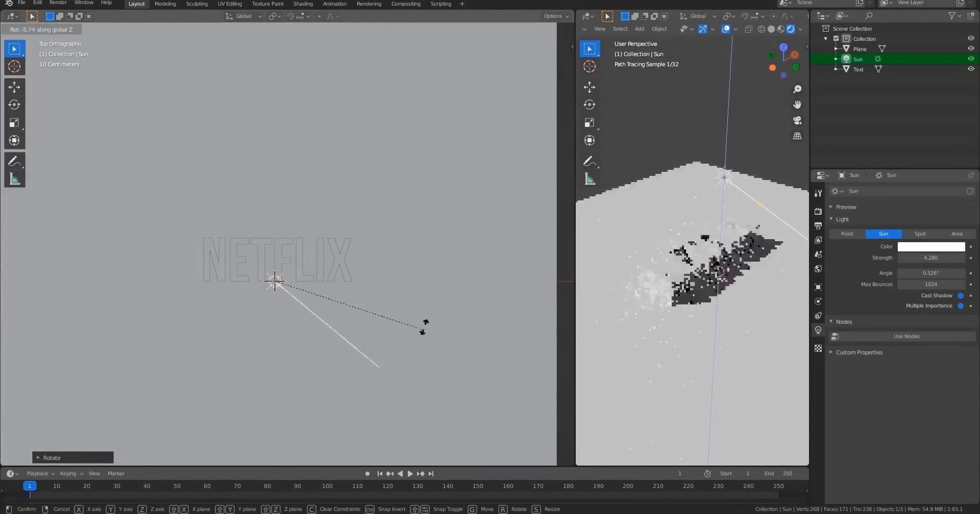
click(442, 295)
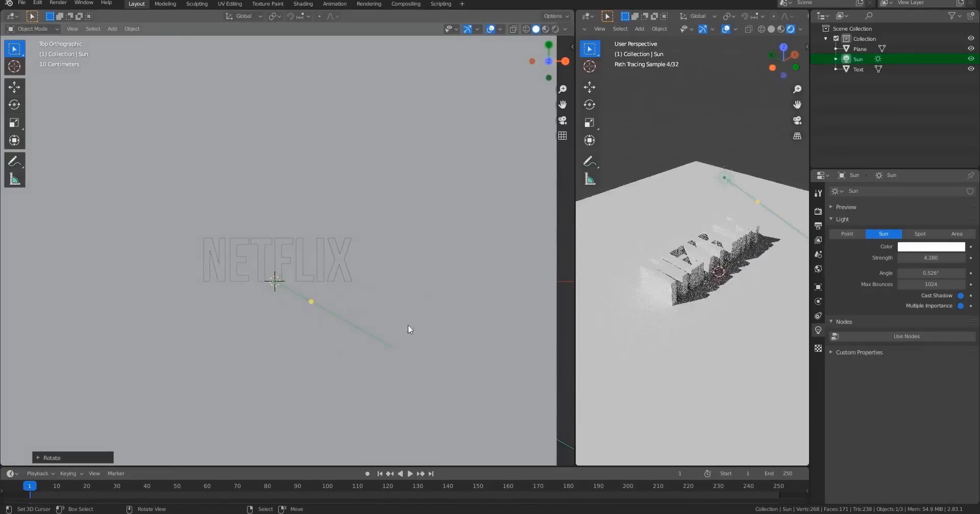
Move the sun to the upper left of the text in top view and rotate it toward the letters.
key(g)
click(154, 184)
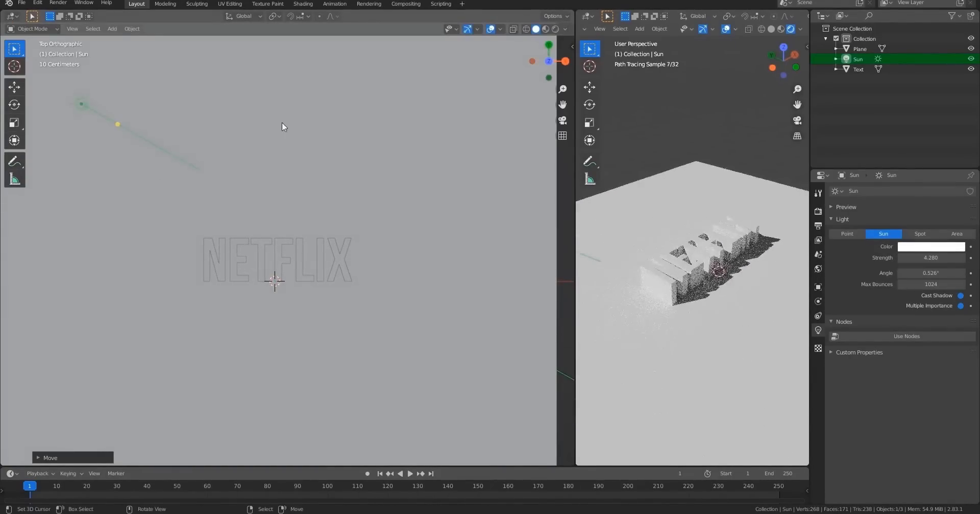
key(r)
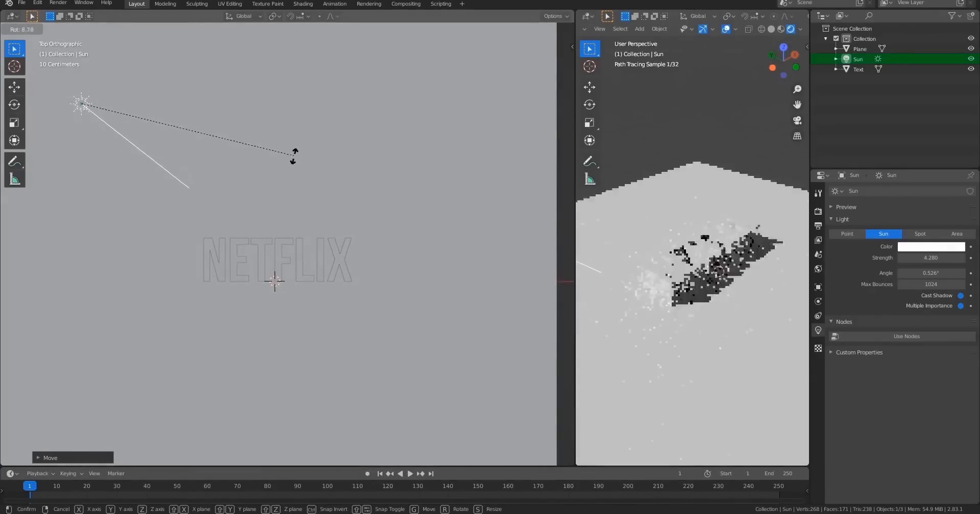
click(294, 152)
middle_drag(286, 283, 359, 259)
Add a camera and look through it.
key(shift+a)
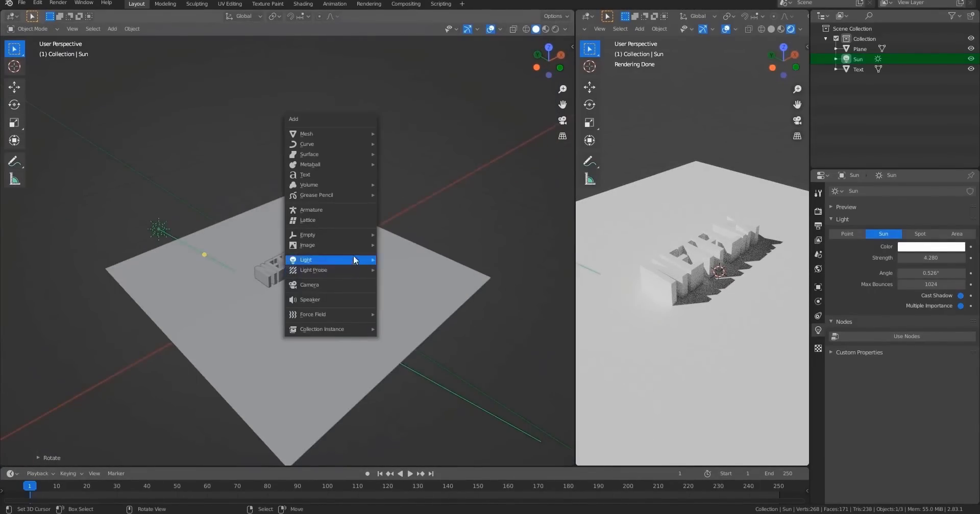
click(329, 284)
key(KP_0)
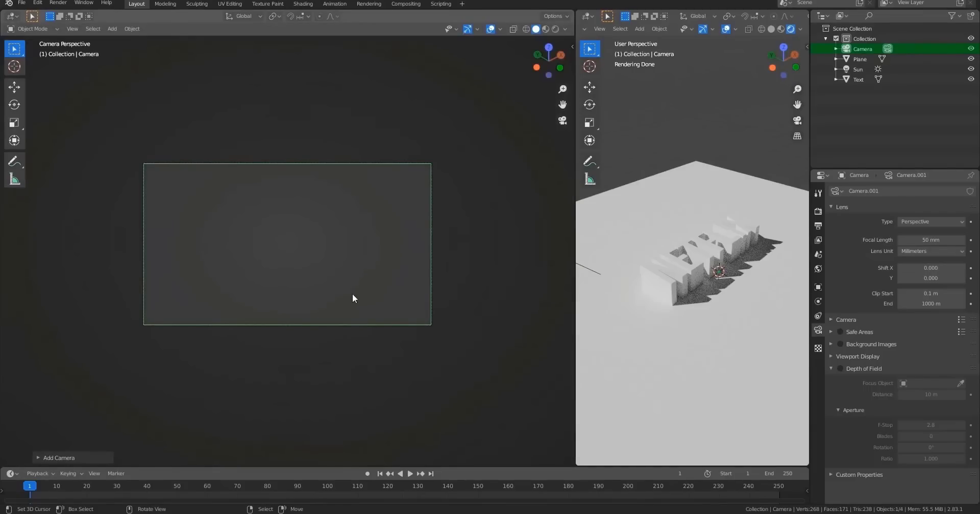
Clear the camera's rotation and location.
middle_drag(352, 293, 272, 266)
scroll(333, 280, down, 8)
scroll(371, 300, down, 5)
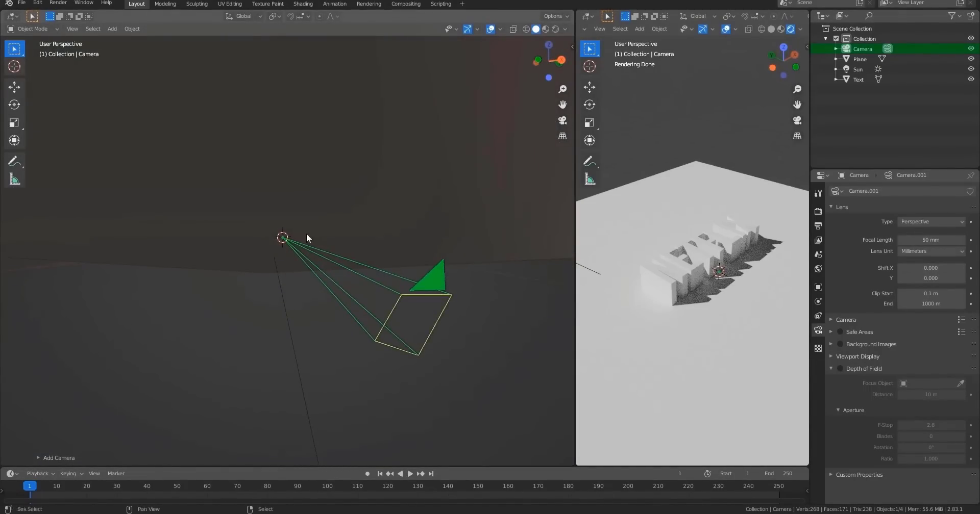
middle_drag(307, 237, 336, 332)
key(alt+r)
key(alt+g)
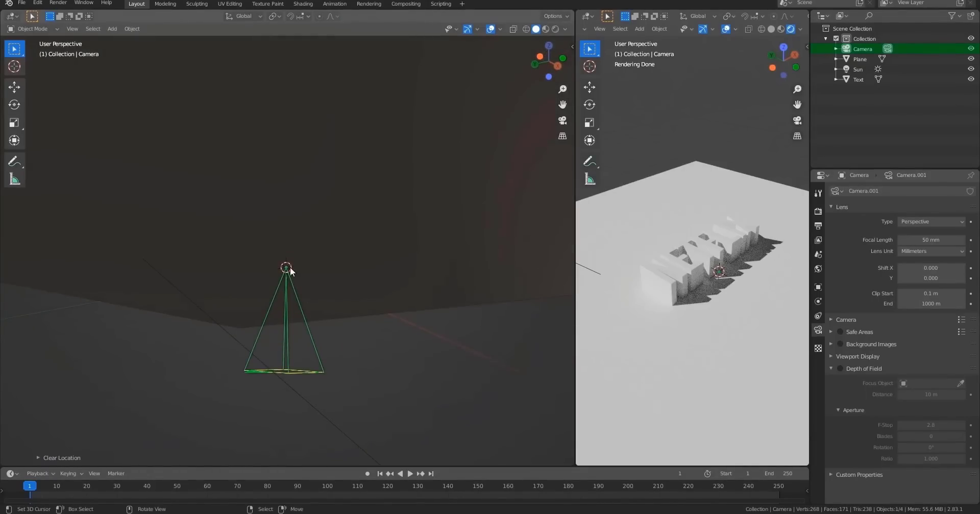
middle_drag(289, 267, 296, 287)
key(g)
click(412, 233)
middle_drag(417, 252, 378, 289)
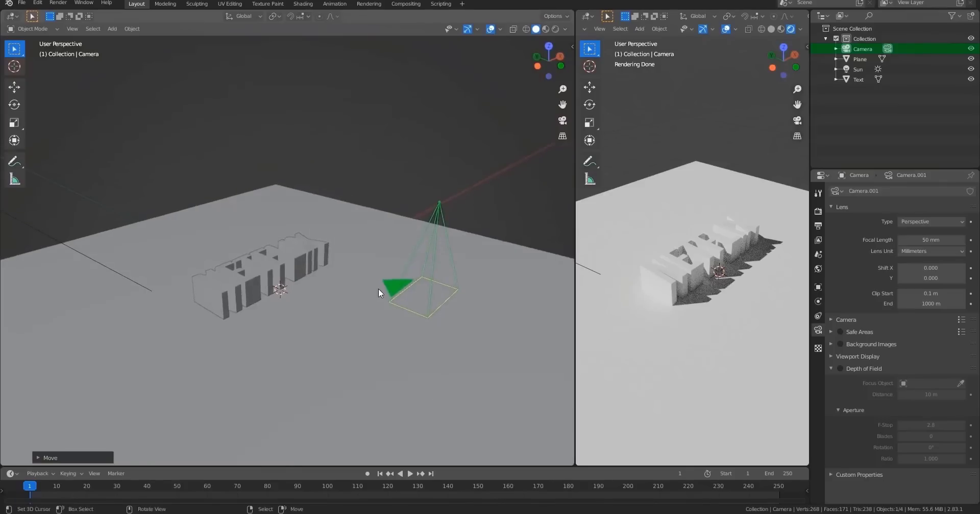
key(alt+g)
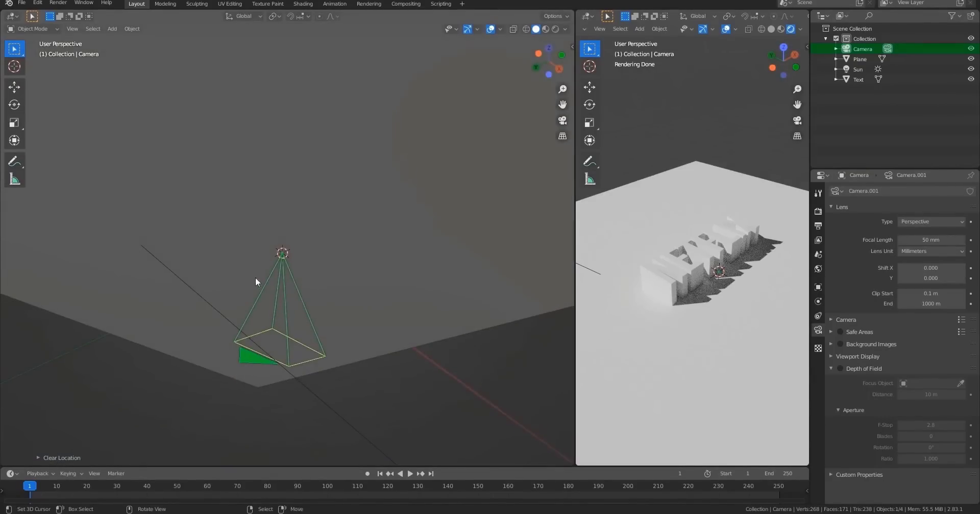
Raise the camera about 1.87 m along the Z axis above the text.
shift+middle_drag(255, 278, 329, 321)
scroll(326, 265, down, 5)
key(g)
key(z)
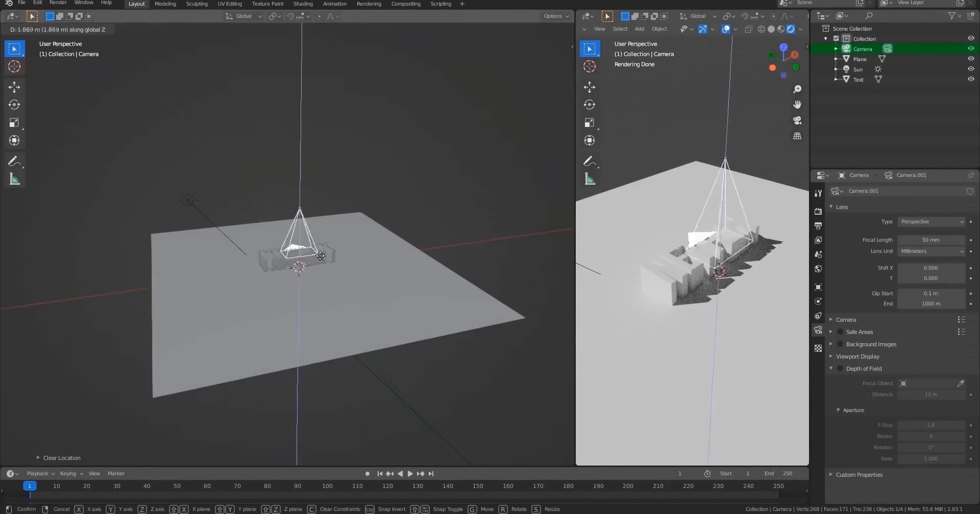
click(320, 197)
Check the camera's framing of the text through the camera and from the top view.
key(KP_0)
middle_drag(315, 273, 337, 247)
key(KP_0)
scroll(731, 252, down, 4)
middle_drag(347, 286, 318, 319)
scroll(285, 265, down, 5)
scroll(354, 264, up, 2)
scroll(353, 264, up, 2)
key(KP_7)
scroll(347, 266, up, 4)
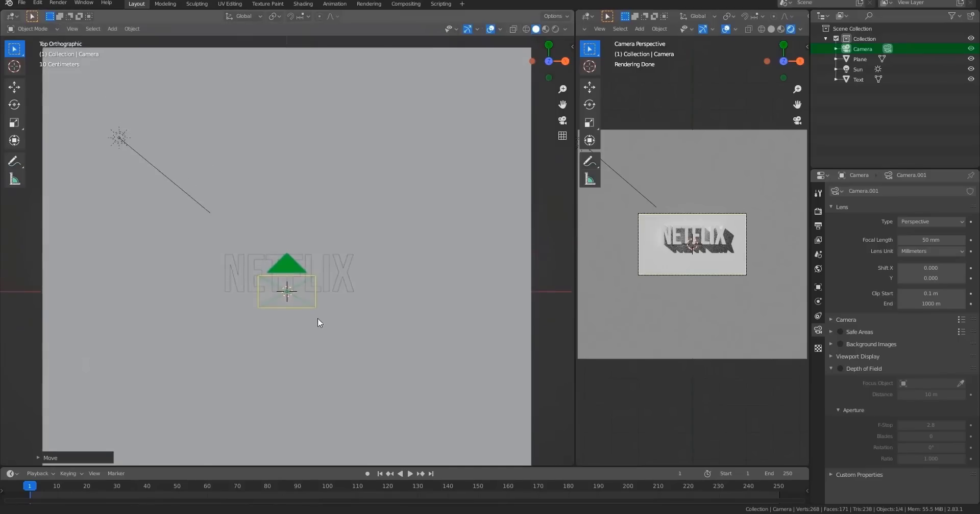
shift+middle_drag(325, 269, 323, 234)
scroll(314, 242, up, 2)
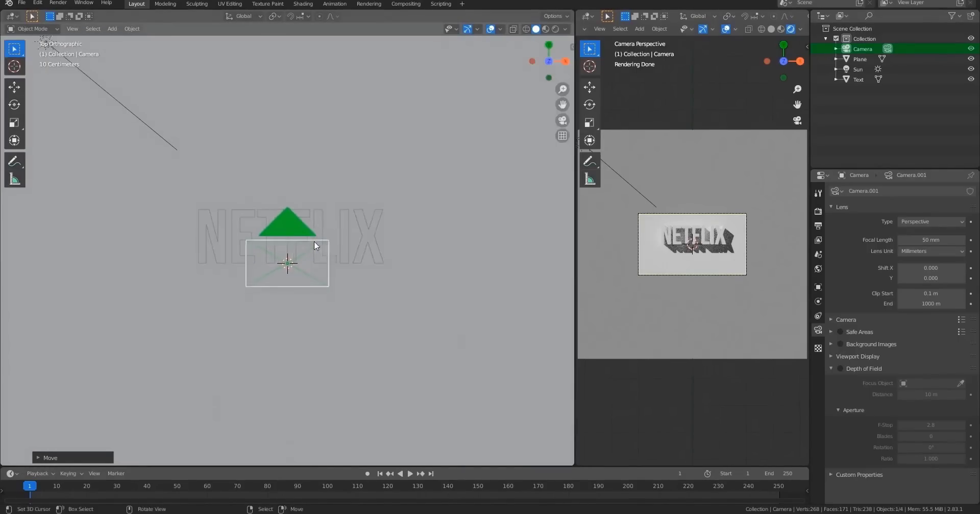
Move the text about -0.22 m along the Y axis and scale it down to about 0.74.
click(308, 210)
key(g)
key(y)
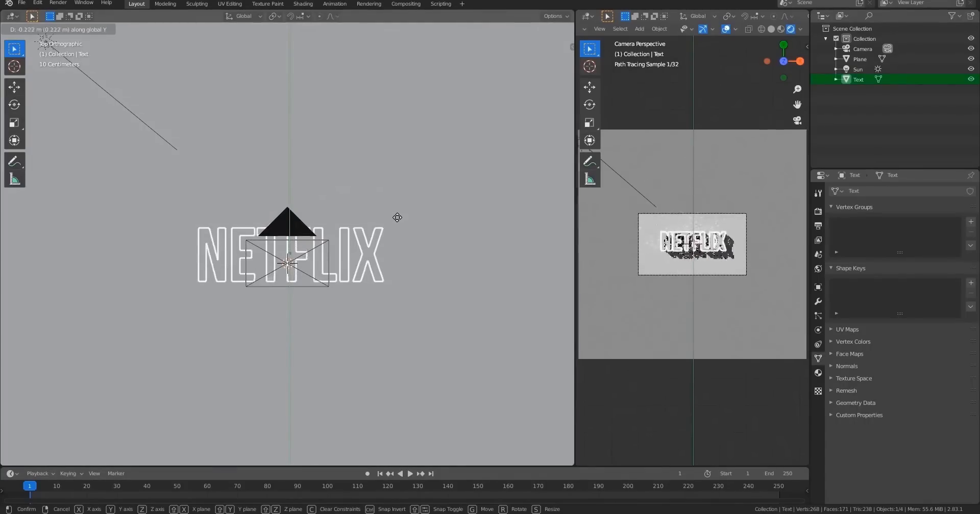
click(396, 219)
key(s)
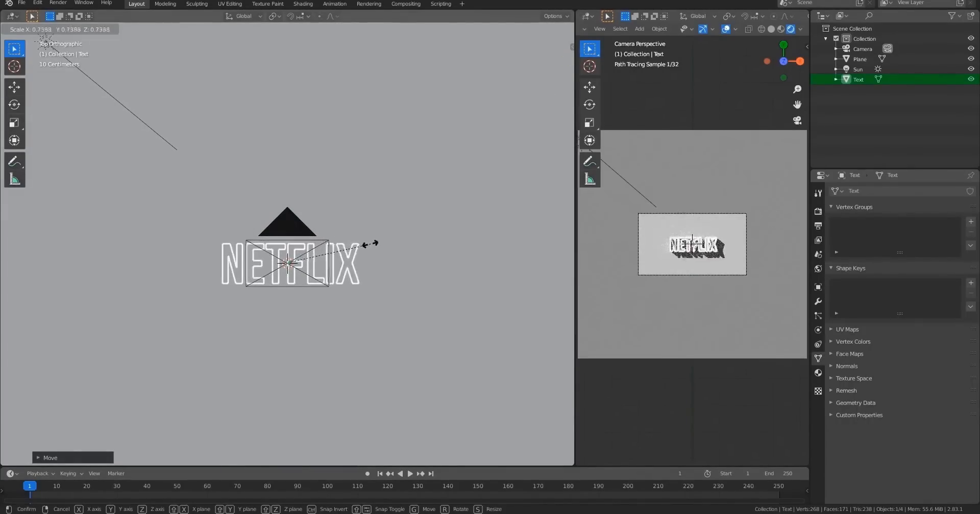
click(360, 262)
Select the camera and scale it up to about 1.13.
middle_drag(360, 262, 375, 278)
click(306, 210)
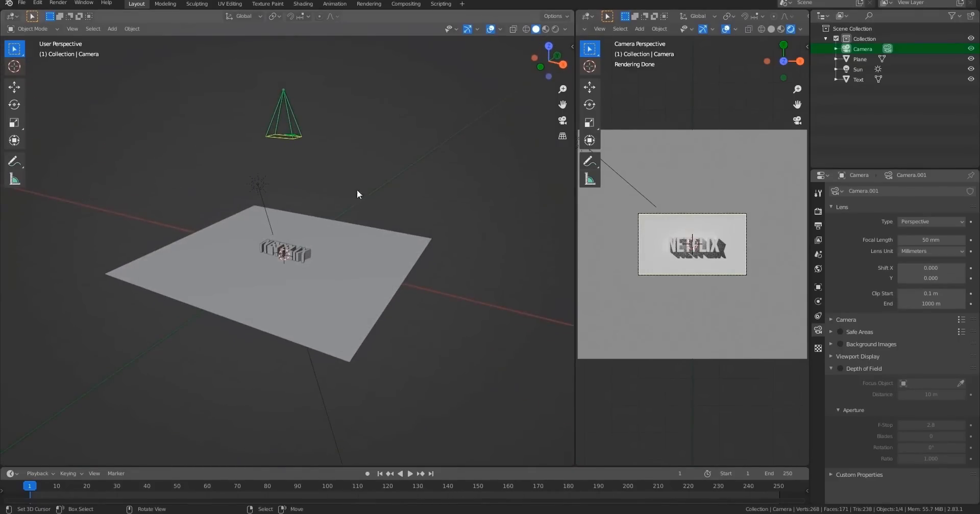
key(s)
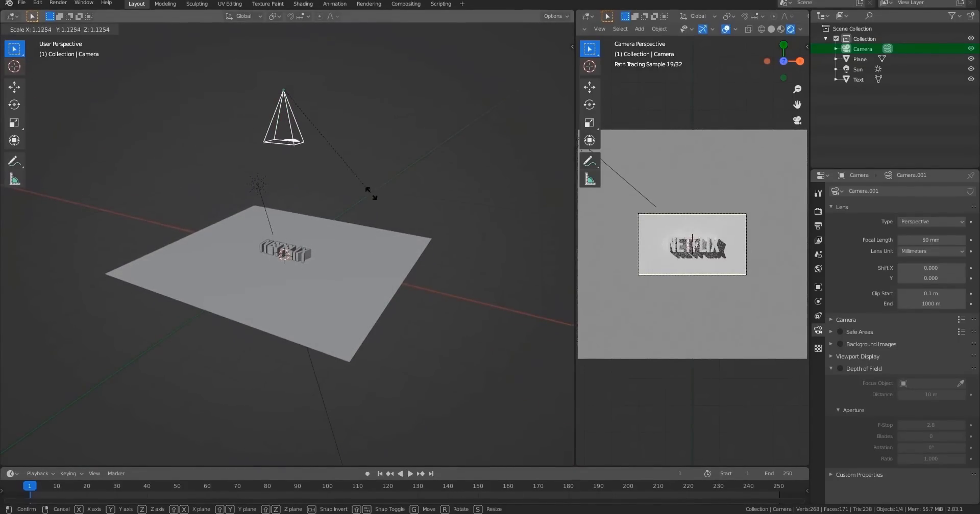
click(371, 194)
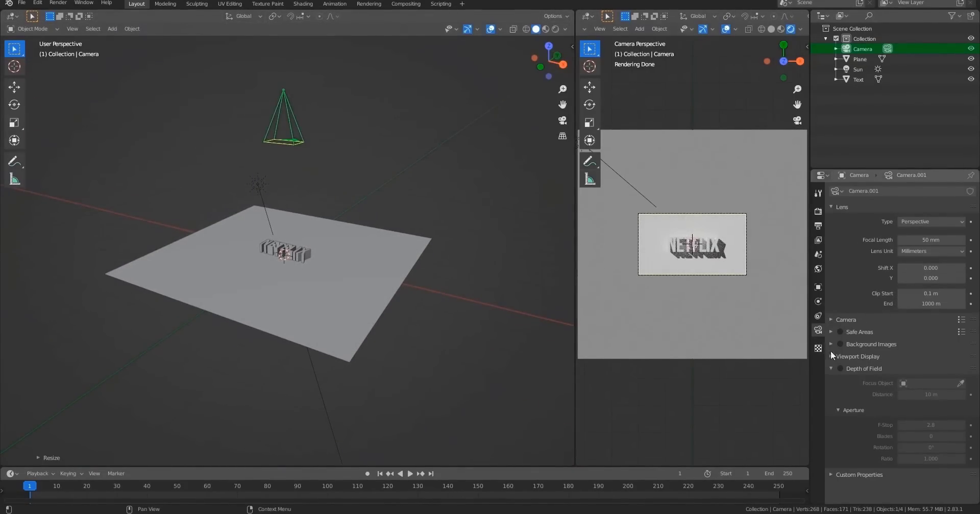
Move the camera along the Z axis to reframe the NETFLIX text in the camera view.
key(Home)
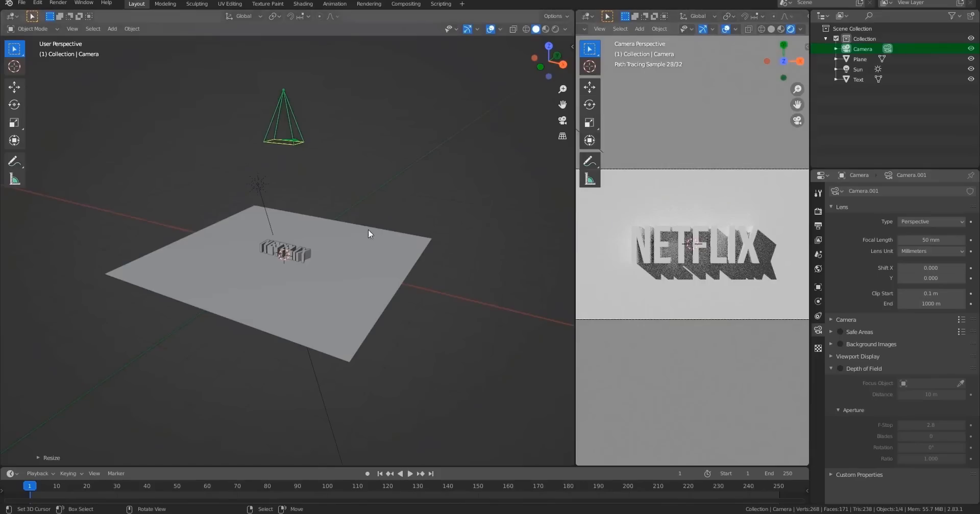
key(g)
key(z)
click(350, 206)
middle_drag(315, 244, 352, 261)
mouse_move(352, 262)
shift+middle_down()
mouse_move(358, 293)
mouse_move(346, 329)
shift+middle_up()
Open the Snip & Sketch reference image of the lit logo and close it again.
mouse_move(789, 513)
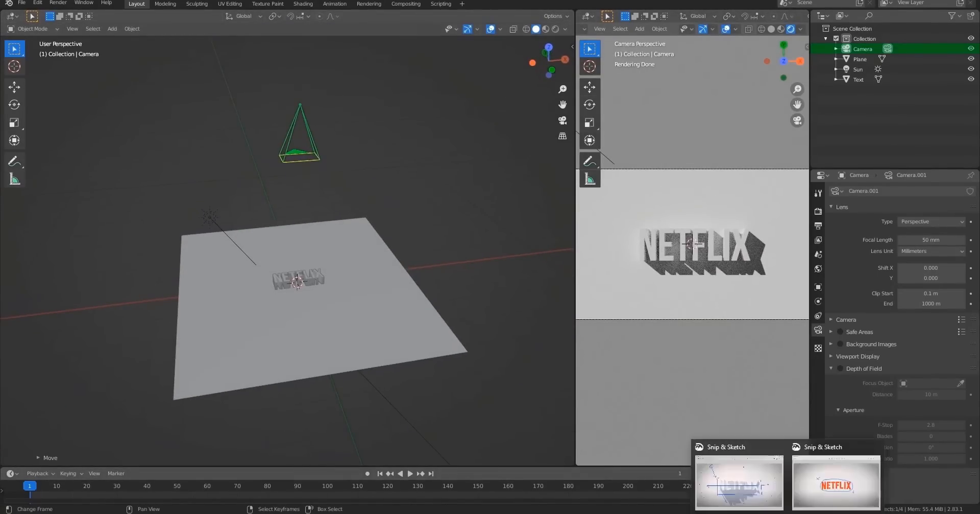
click(754, 479)
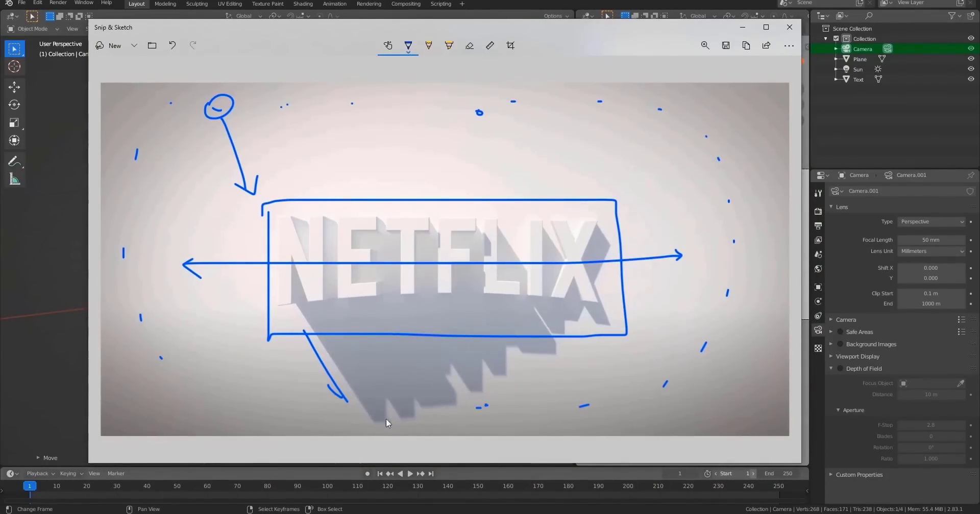
click(748, 31)
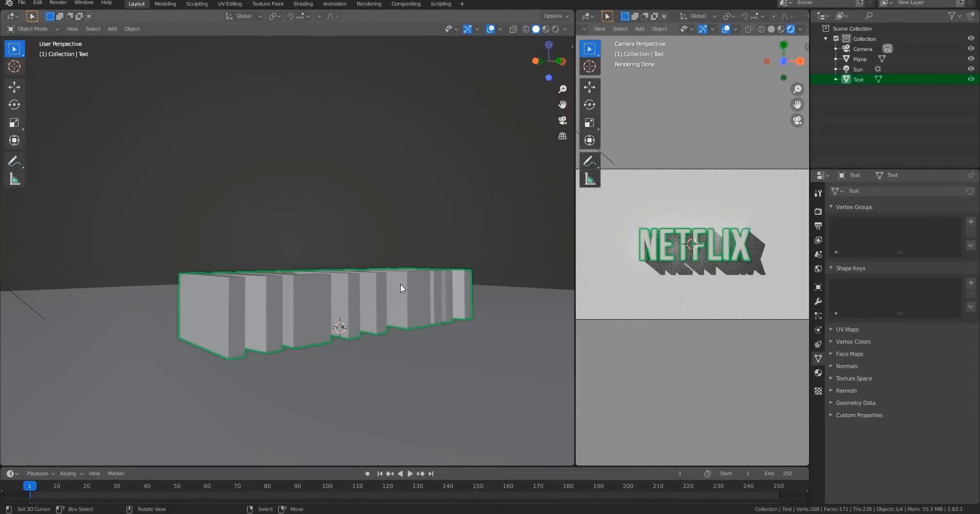
Select the sun and rotate it around the Y axis.
scroll(400, 284, down, 3)
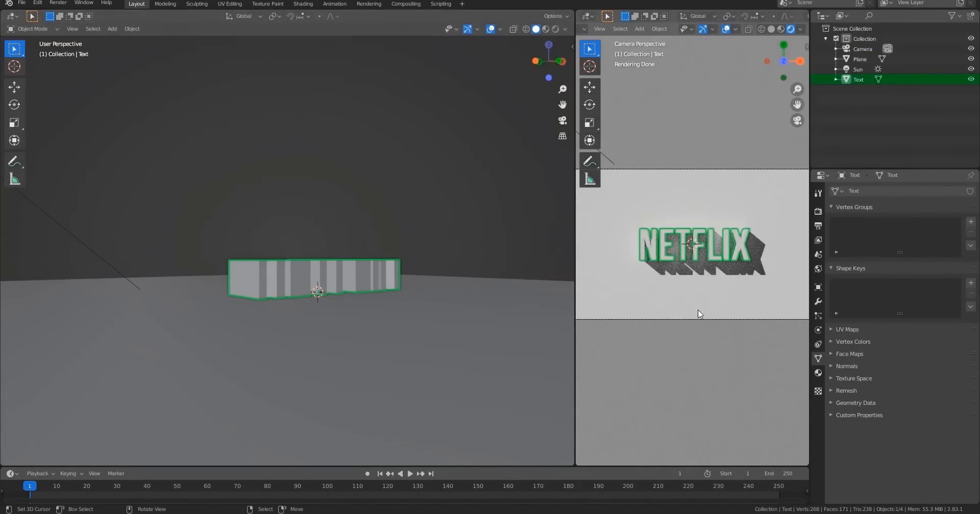
scroll(378, 241, down, 4)
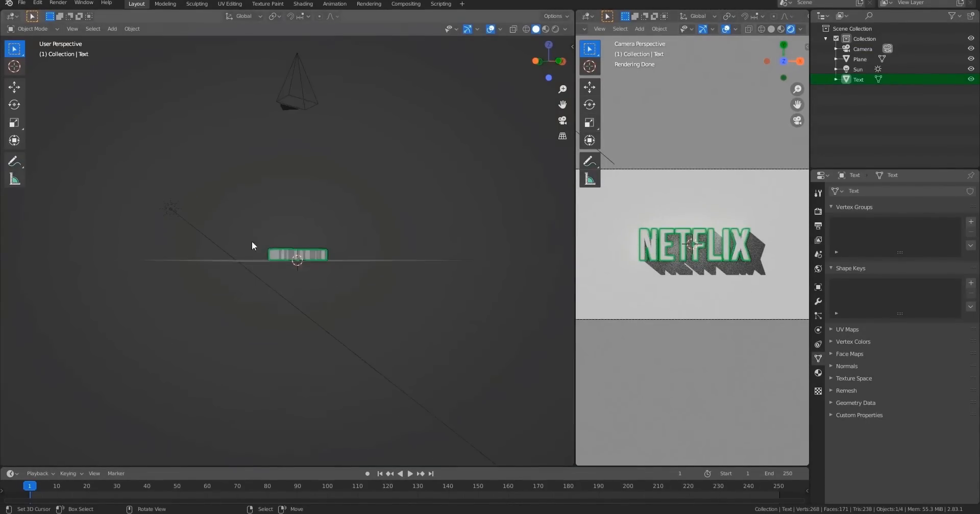
click(171, 213)
middle_drag(172, 216, 458, 301)
key(r)
key(y)
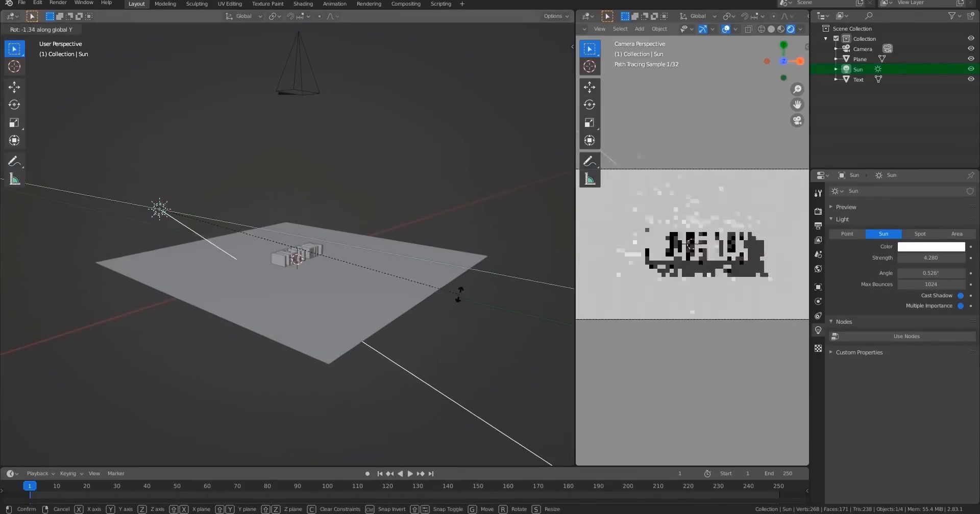
click(431, 177)
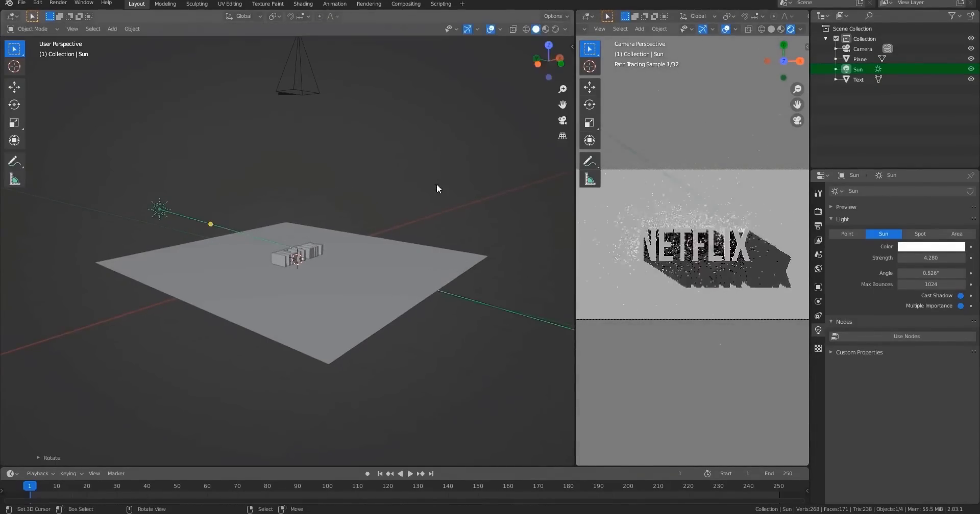
Rotate the sun about -13.6 degrees around the Z axis.
middle_drag(436, 185, 359, 269)
key(r)
key(z)
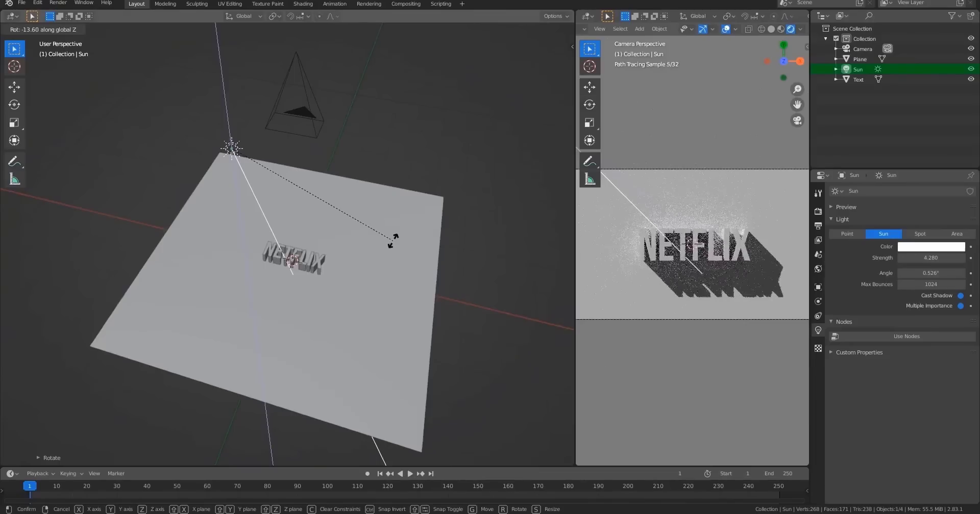
click(396, 242)
Rotate the sun around the Y axis again and check the result through the camera.
middle_drag(396, 245, 382, 304)
key(r)
key(y)
click(413, 276)
key(KP_0)
scroll(390, 301, up, 3)
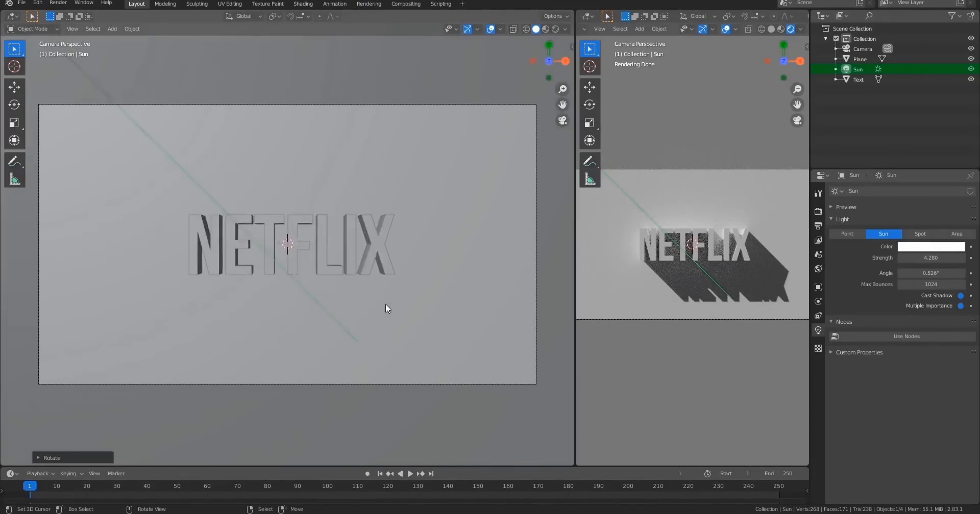
Save the project as Netflix.blend.
click(22, 2)
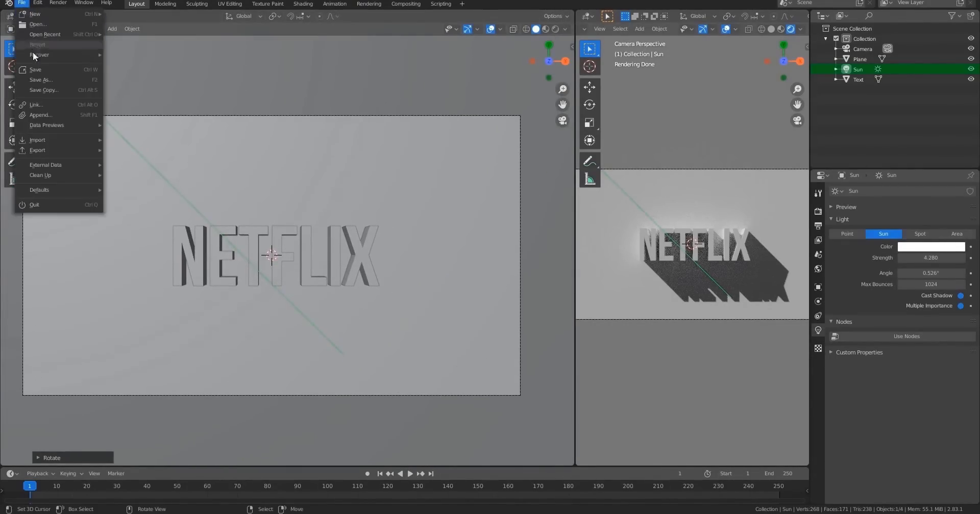
click(45, 81)
click(464, 412)
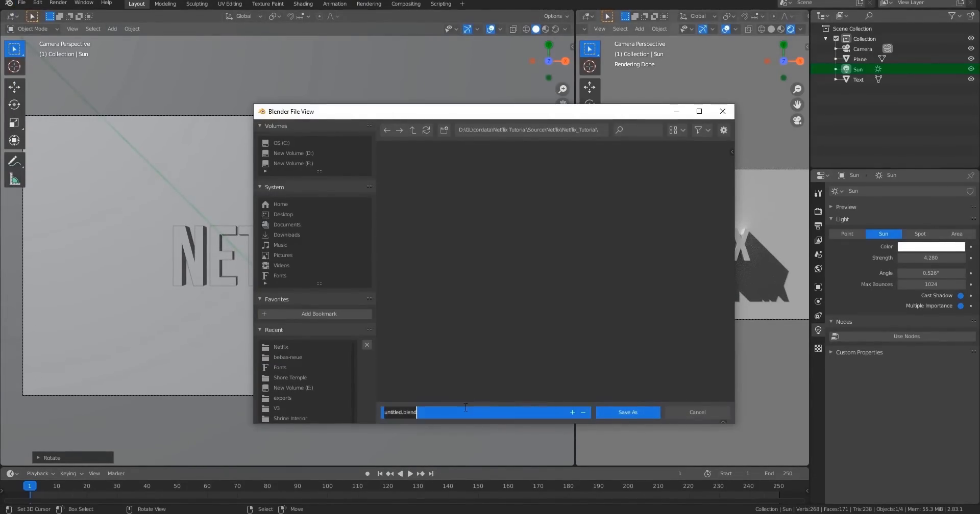
text(Netflix)
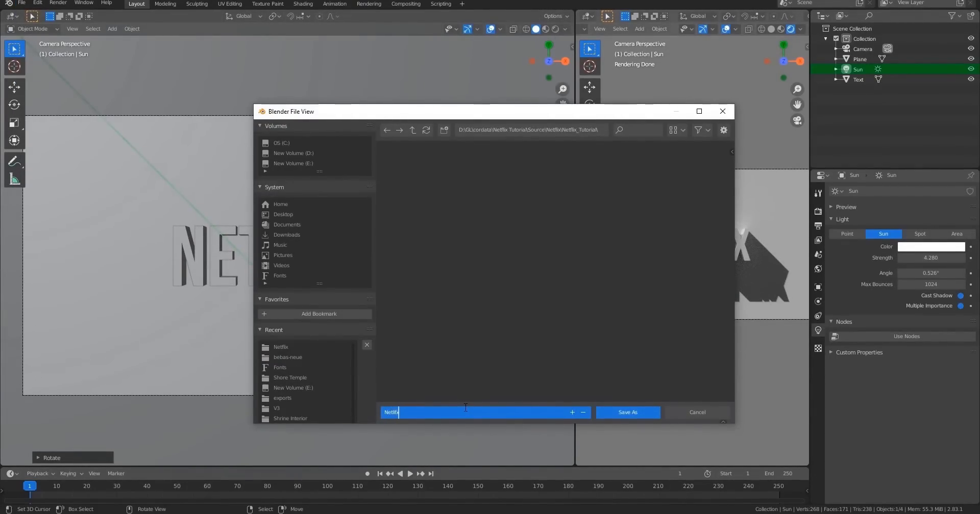
key(Return)
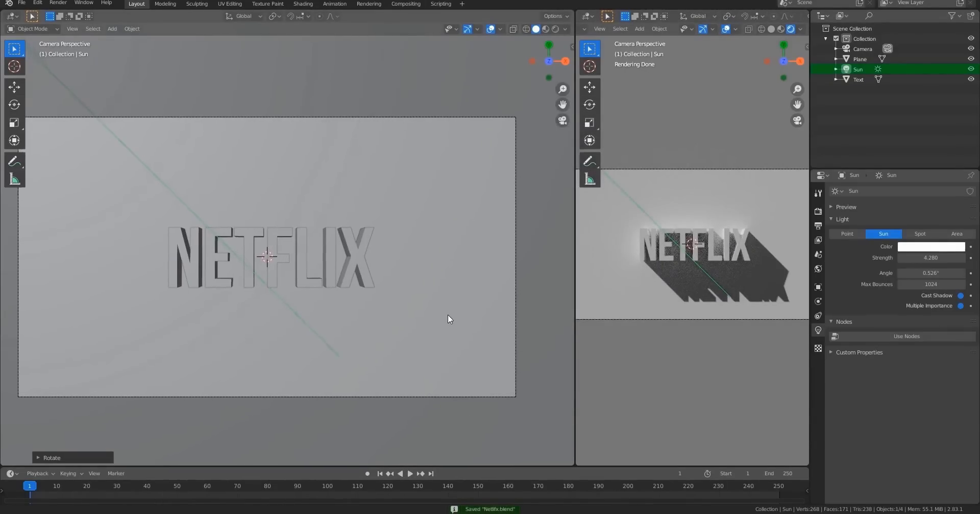
Add an area light and raise it along the Z axis above the text.
scroll(736, 312, up, 3)
key(shift+z)
scroll(369, 301, down, 3)
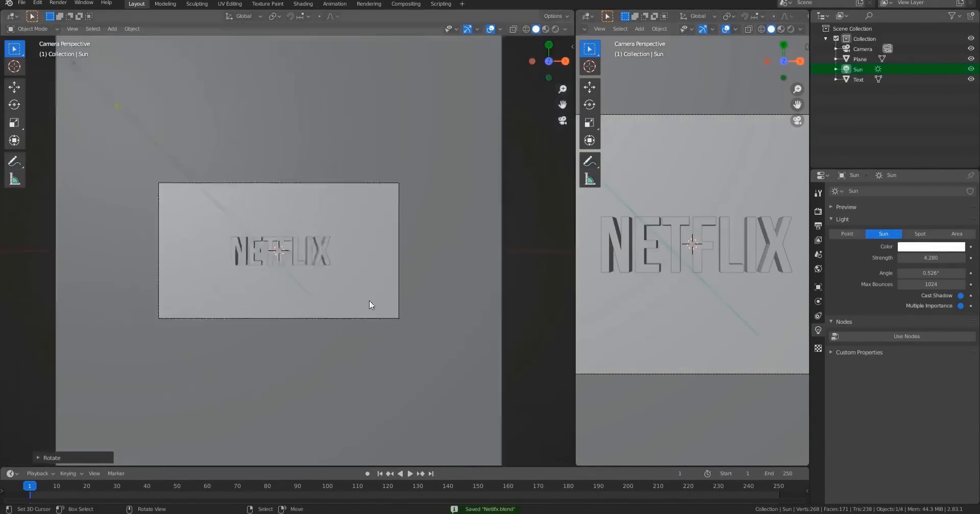
middle_drag(369, 305, 275, 268)
key(shift+a)
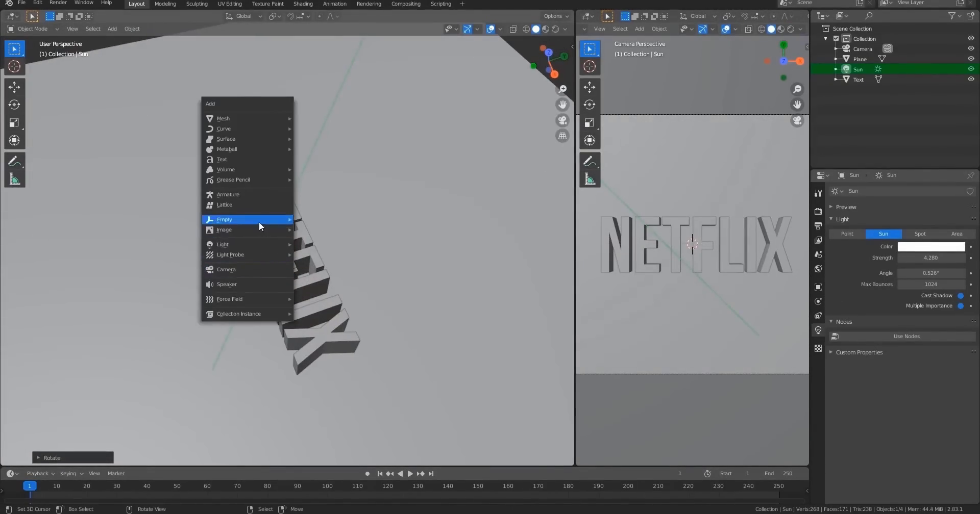
mouse_move(257, 244)
click(320, 278)
middle_drag(320, 279, 369, 292)
key(g)
key(z)
click(366, 250)
Stretch the area light about 4 times along the X axis and switch the viewport to rendered shading.
key(s)
key(x)
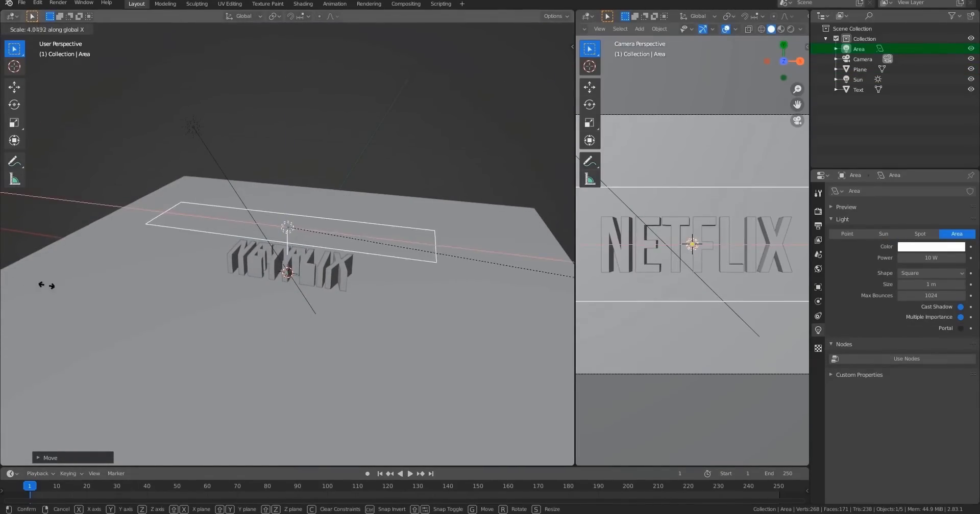
click(47, 286)
click(790, 29)
Stretch the area light further, about 1.5 times along the X axis.
middle_drag(326, 330, 323, 311)
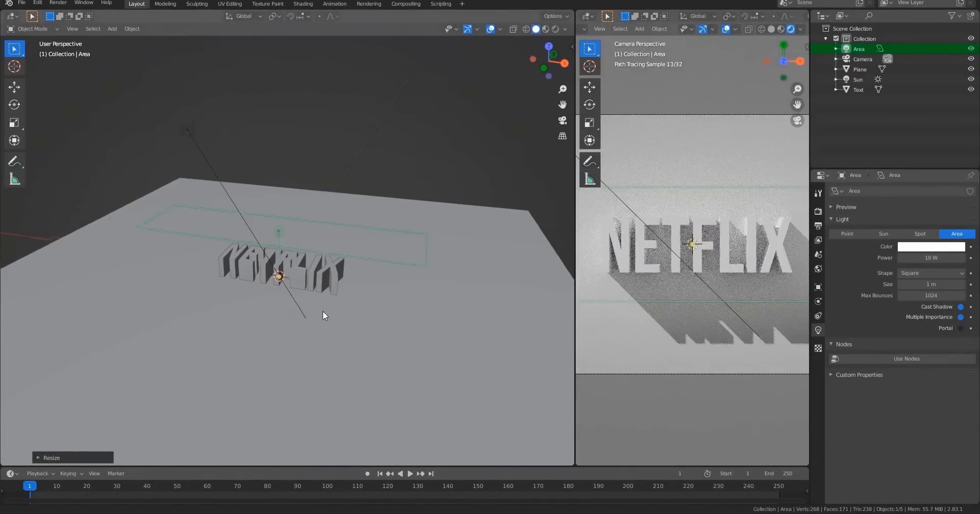
scroll(323, 311, down, 3)
key(s)
key(x)
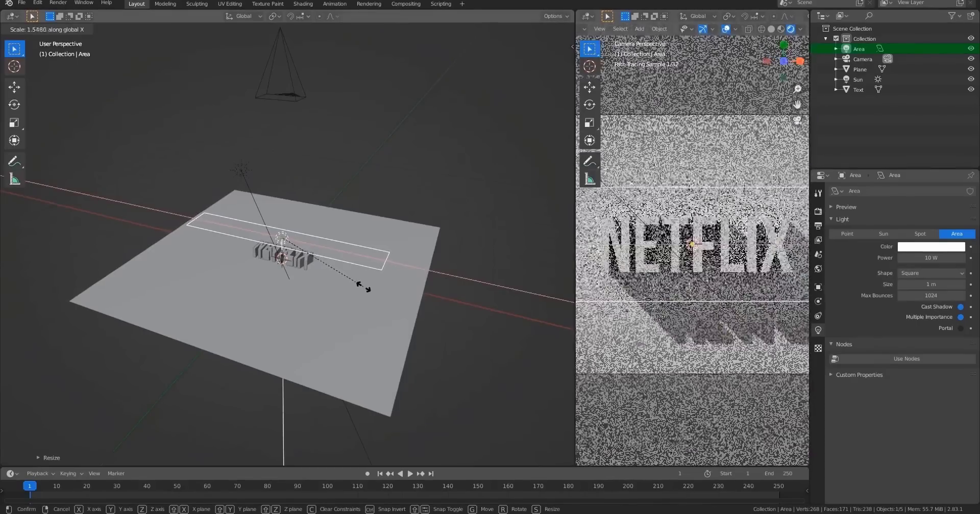
click(362, 313)
Set the area light's power to about 108.9 W.
scroll(327, 289, up, 4)
middle_drag(359, 294, 371, 367)
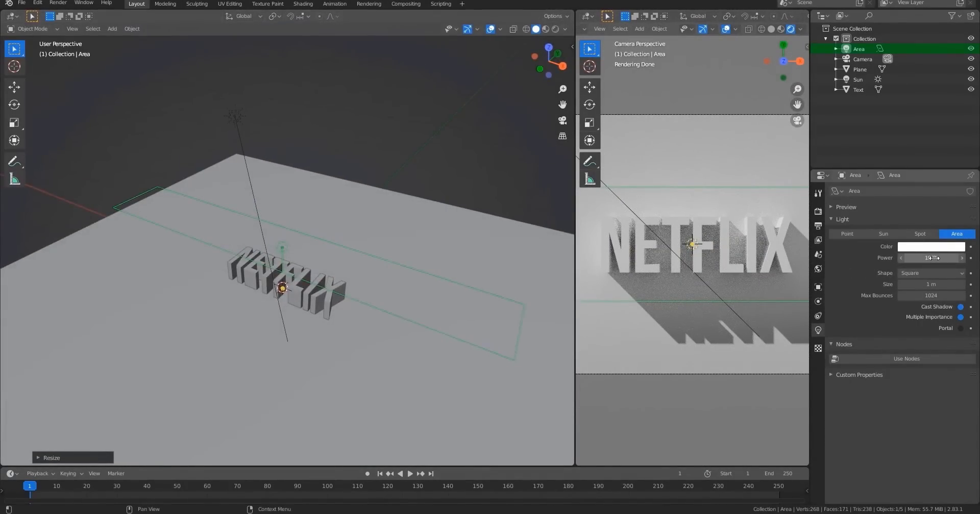
drag(933, 258, 921, 258)
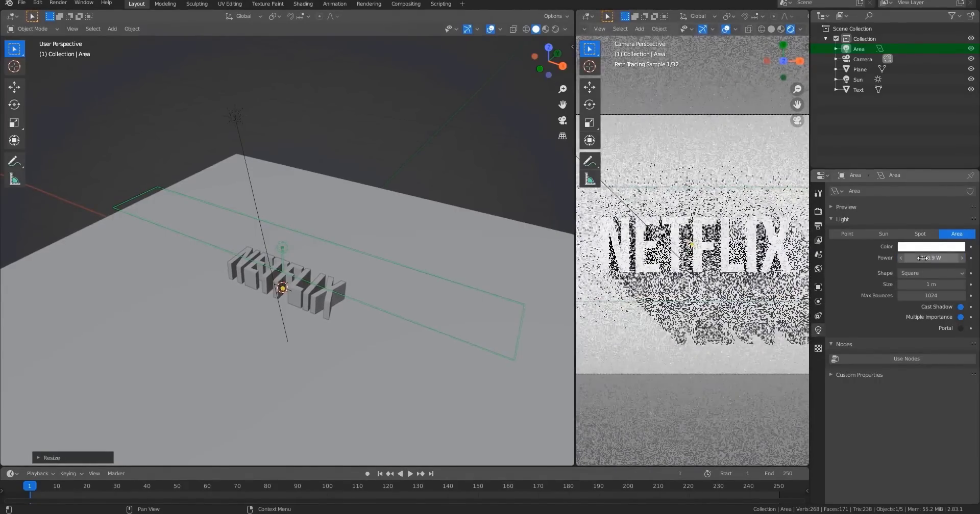
Move the area light along the Z axis.
middle_drag(335, 271, 352, 303)
key(g)
key(z)
click(354, 278)
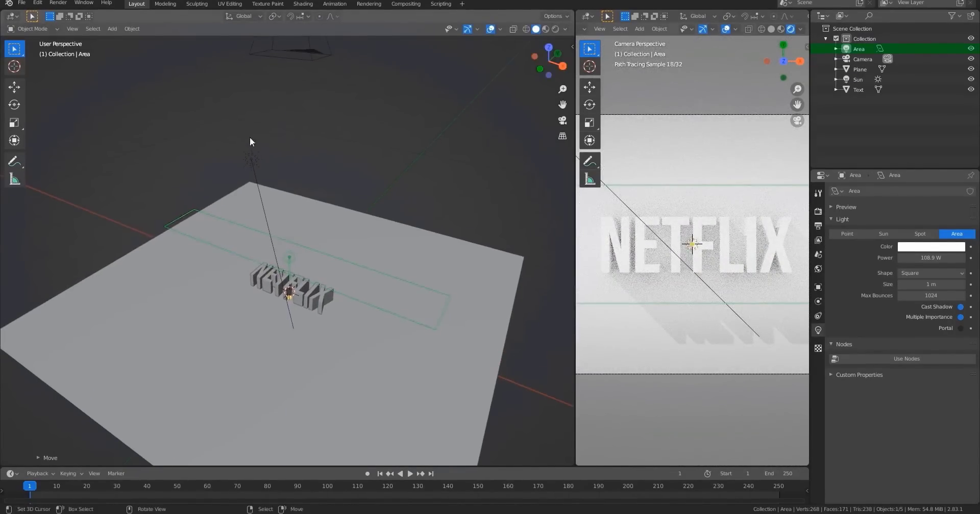
Select the sun and set its strength to 10.
click(251, 157)
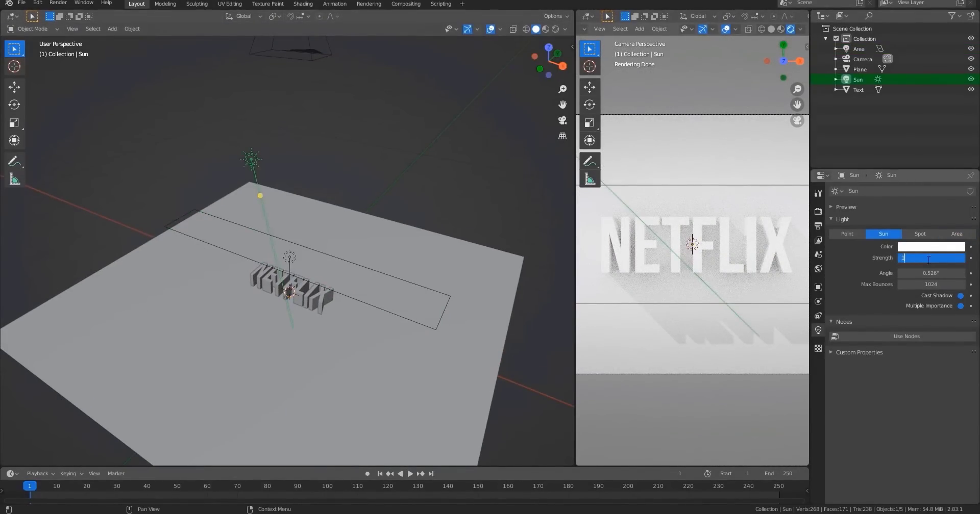
text(10)
key(Return)
scroll(776, 265, down, 3)
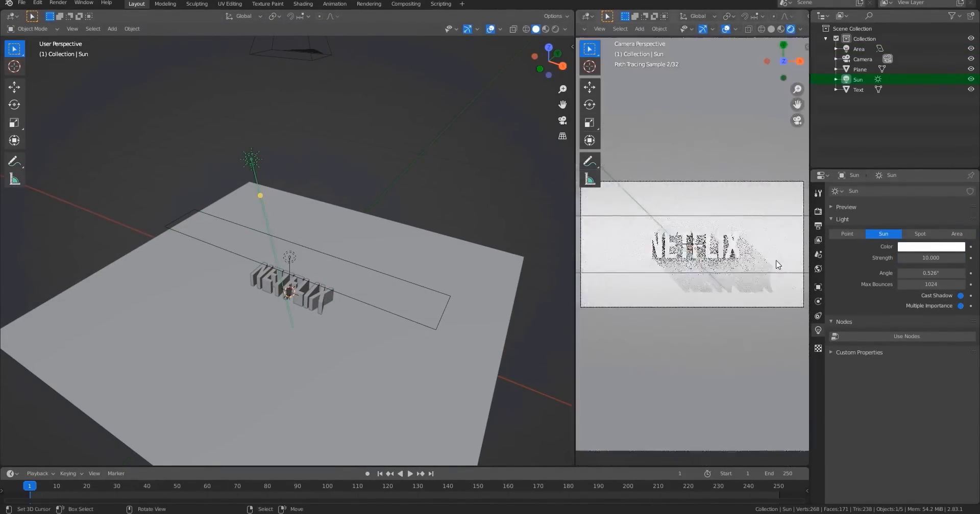
scroll(760, 268, up, 3)
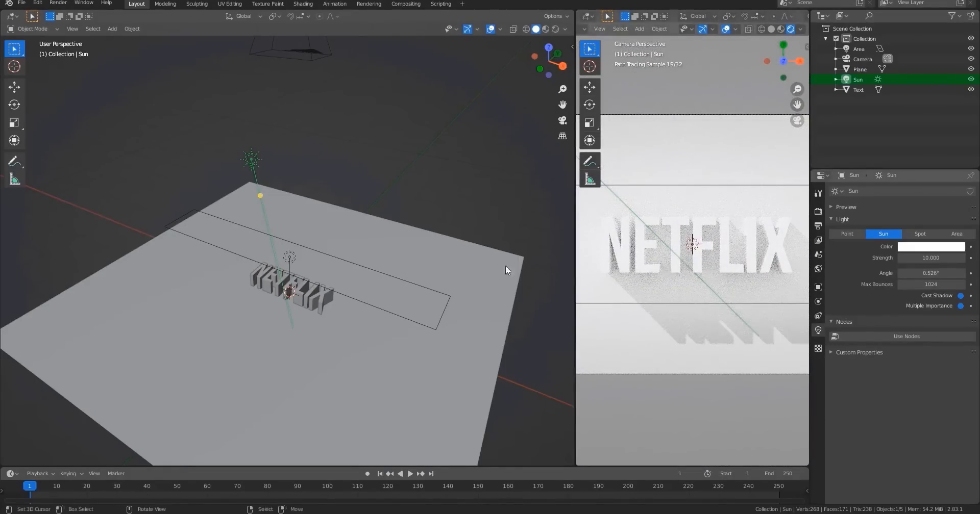
Select the main area light and rescale it once more.
click(290, 256)
middle_drag(296, 255, 370, 306)
key(s)
click(369, 287)
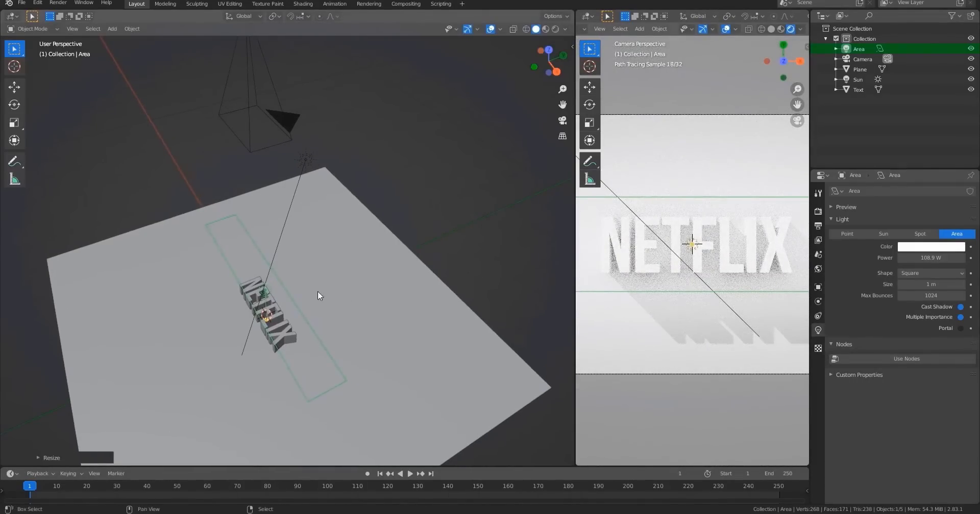
Duplicate the area light and move the copy about 1.7 m along the Y axis.
key(shift+d)
key(y)
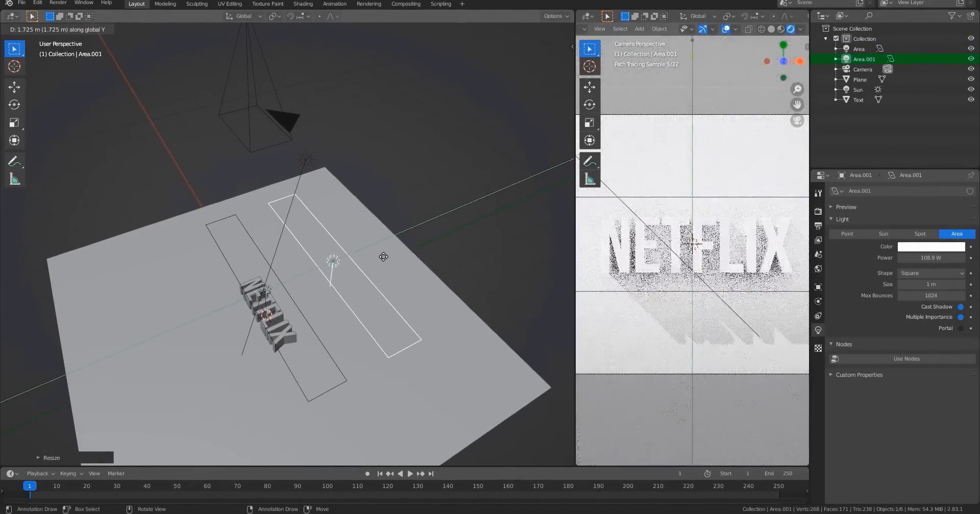
click(380, 270)
Duplicate the copy about 3.3 m back along Y to the other side of the text, then nudge it slightly along Y.
middle_drag(379, 271, 355, 276)
key(shift+d)
key(y)
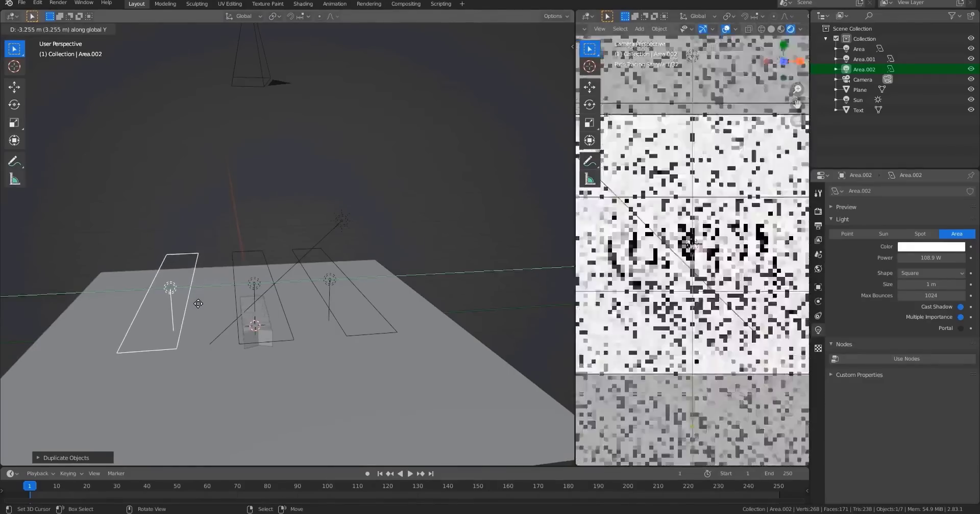
click(224, 303)
key(g)
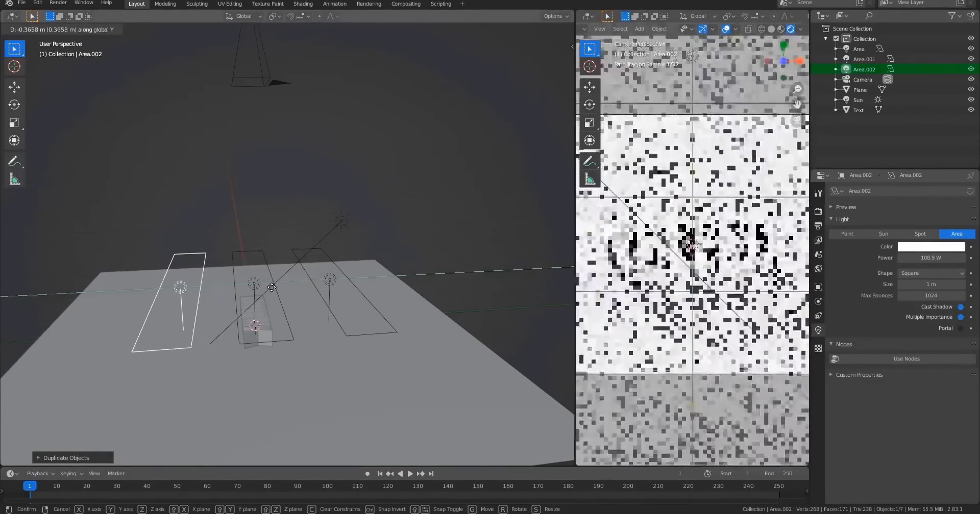
click(302, 280)
Tilt both duplicated area lights around the X axis so they angle toward the text.
key(r)
key(x)
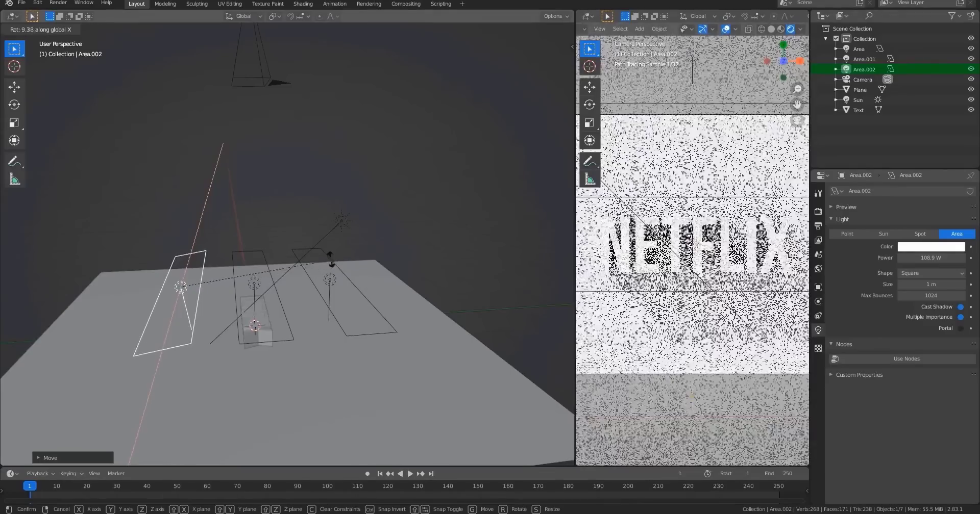
click(253, 225)
click(331, 263)
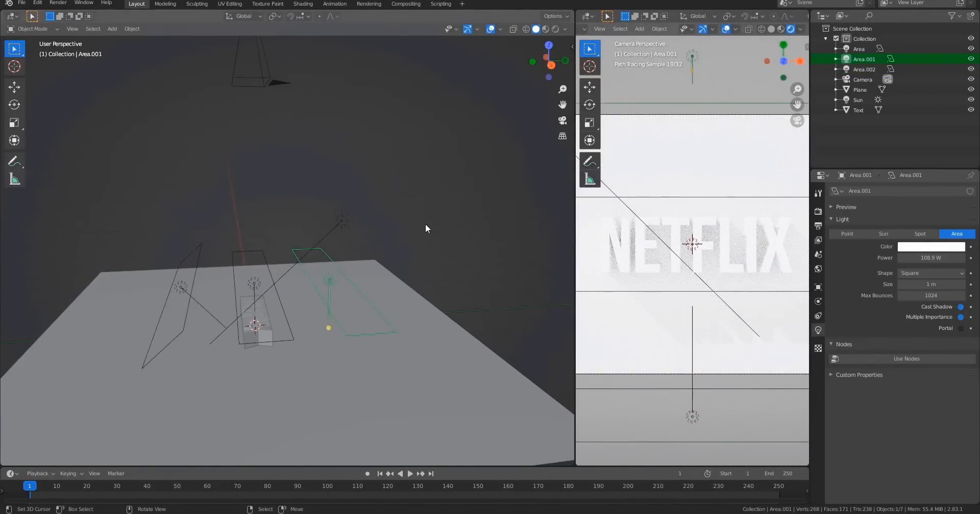
key(r)
key(x)
click(430, 301)
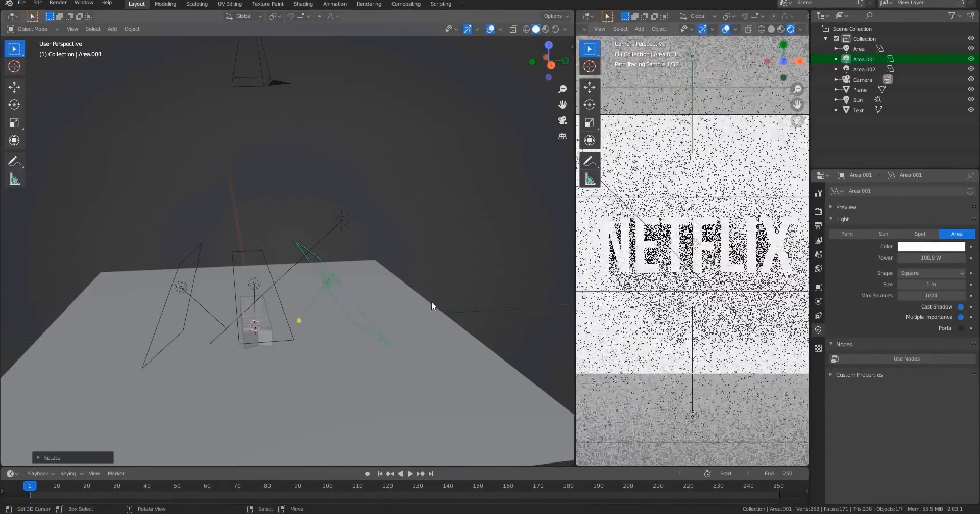
Give the first duplicated area light a pale yellow colour.
middle_drag(431, 301, 419, 422)
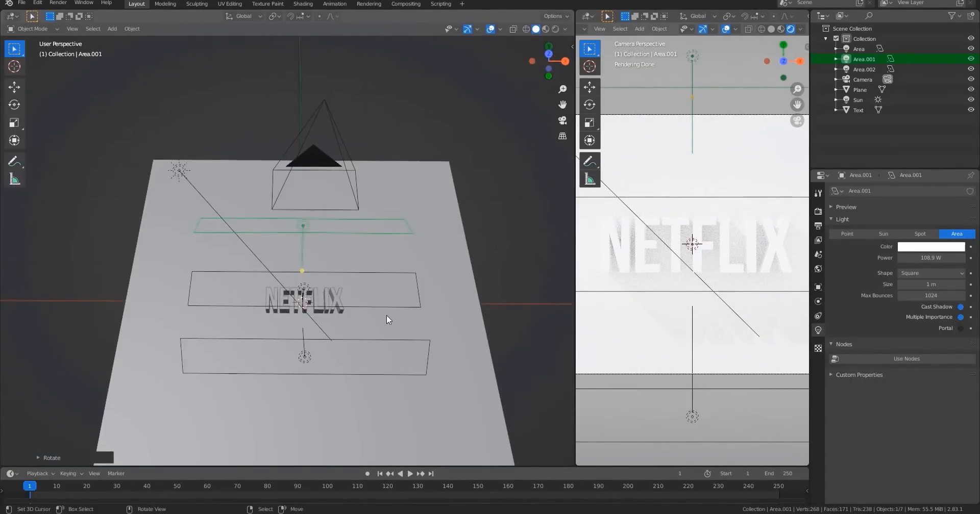
key(KP_0)
scroll(290, 250, up, 3)
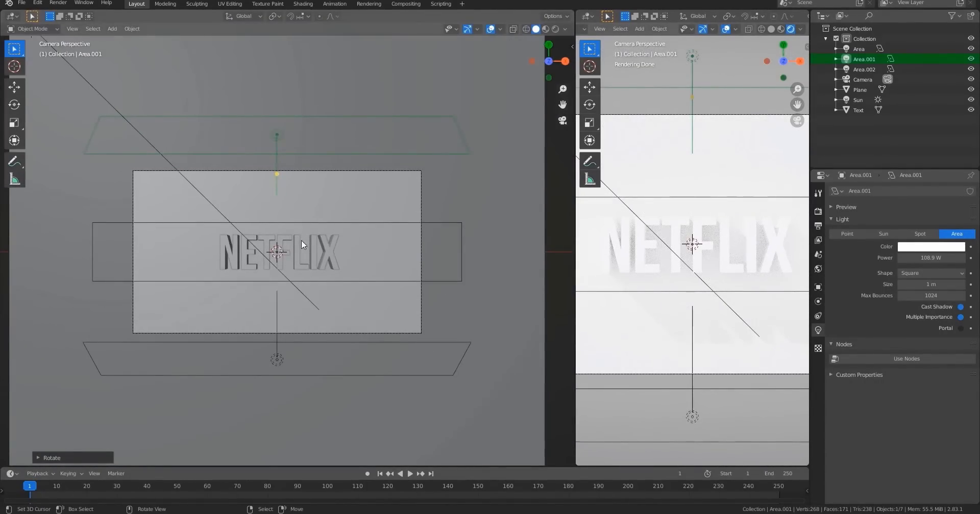
scroll(301, 240, up, 3)
shift+middle_drag(311, 247, 323, 200)
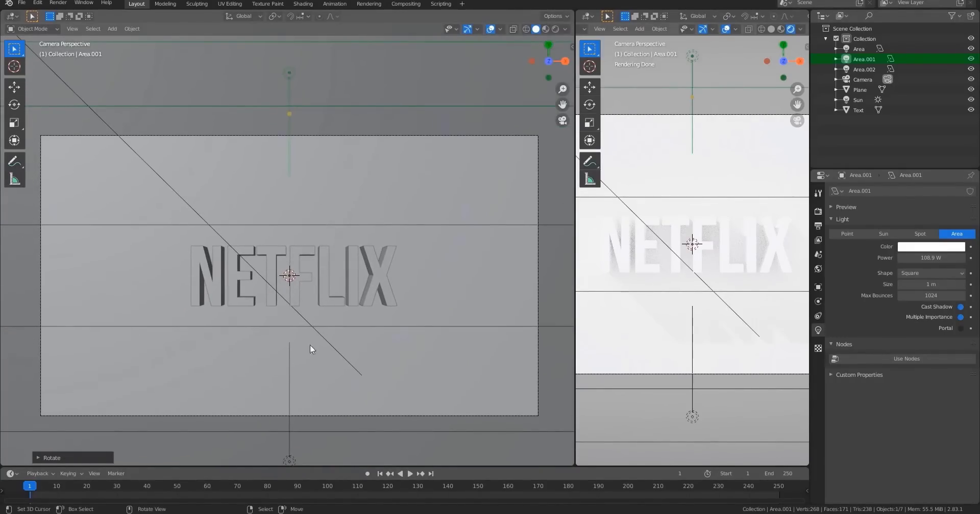
click(929, 248)
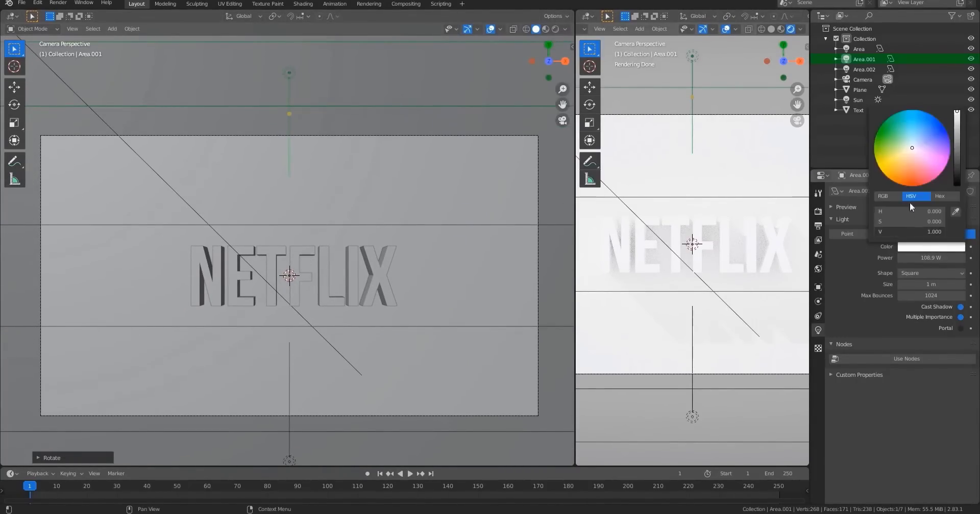
drag(911, 147, 900, 149)
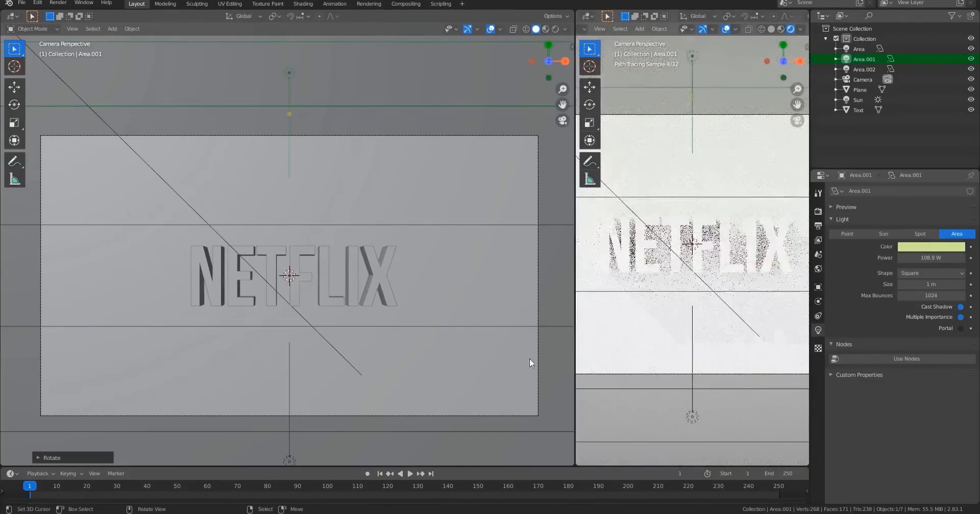
Give the second duplicated area light a pale blue colour (hue 0.638, saturation 0.227).
click(290, 453)
shift+scroll(293, 399, down, 3)
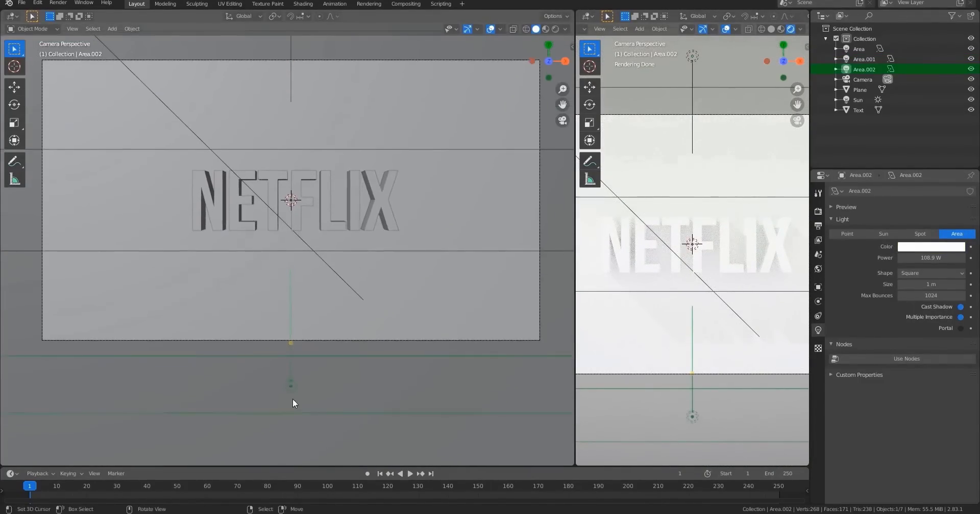
click(921, 247)
drag(928, 185, 923, 137)
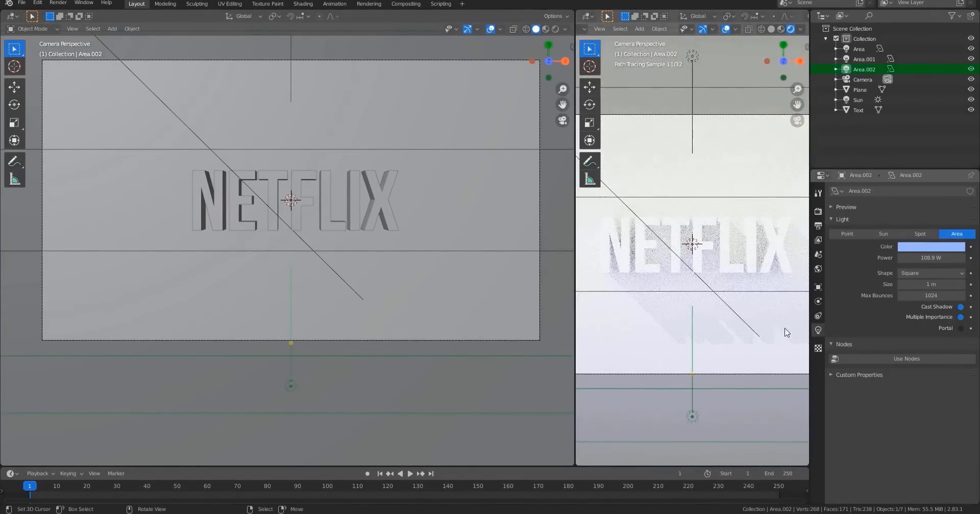
scroll(732, 265, down, 3)
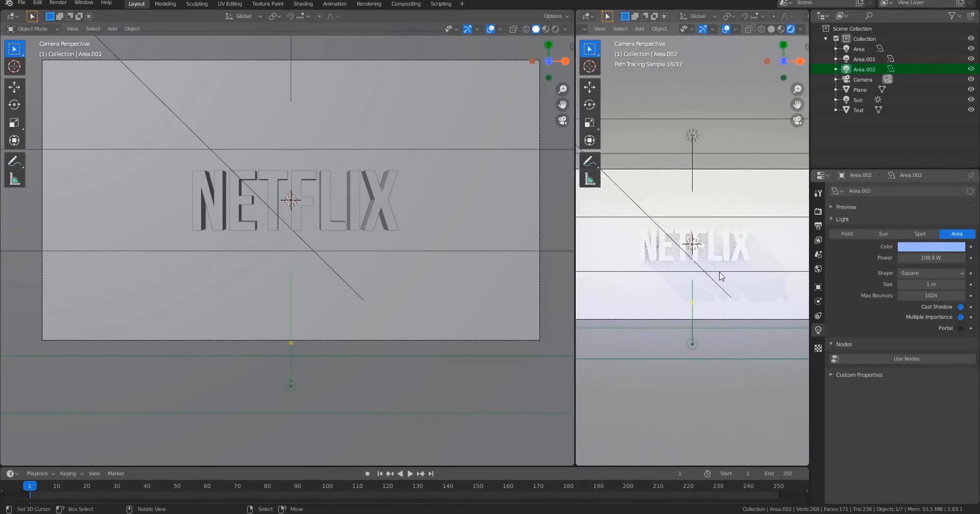
scroll(719, 273, up, 5)
click(927, 247)
drag(937, 129, 921, 136)
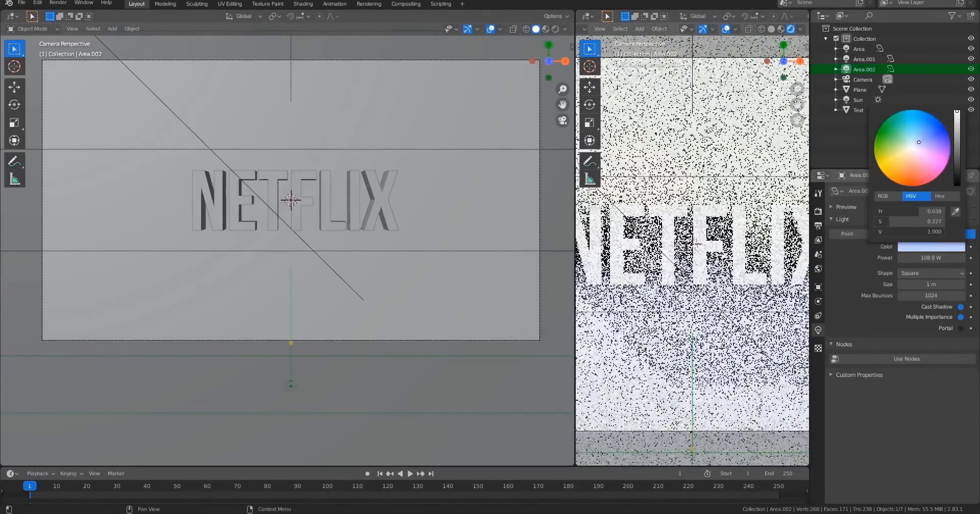
Set the power of all three area lights to 80 W.
scroll(736, 285, down, 4)
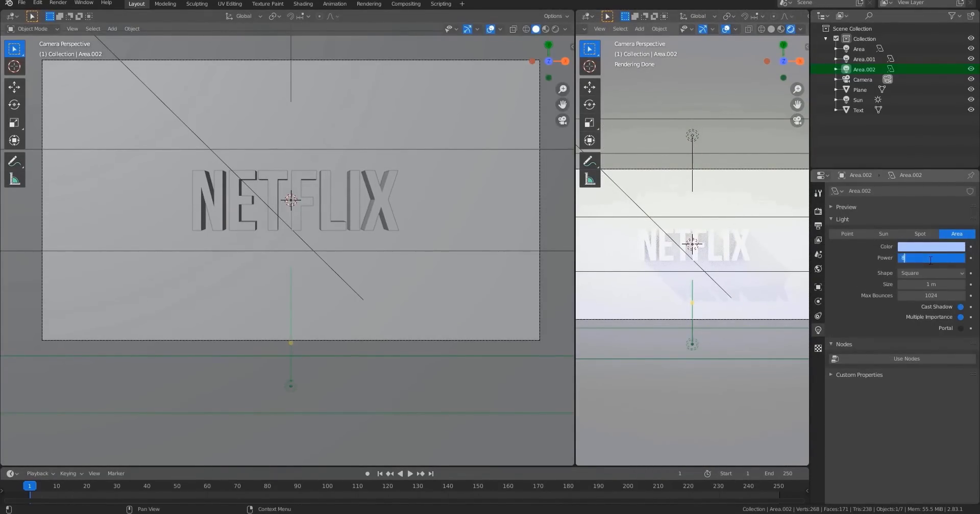
key(Return)
scroll(342, 177, down, 3)
click(295, 104)
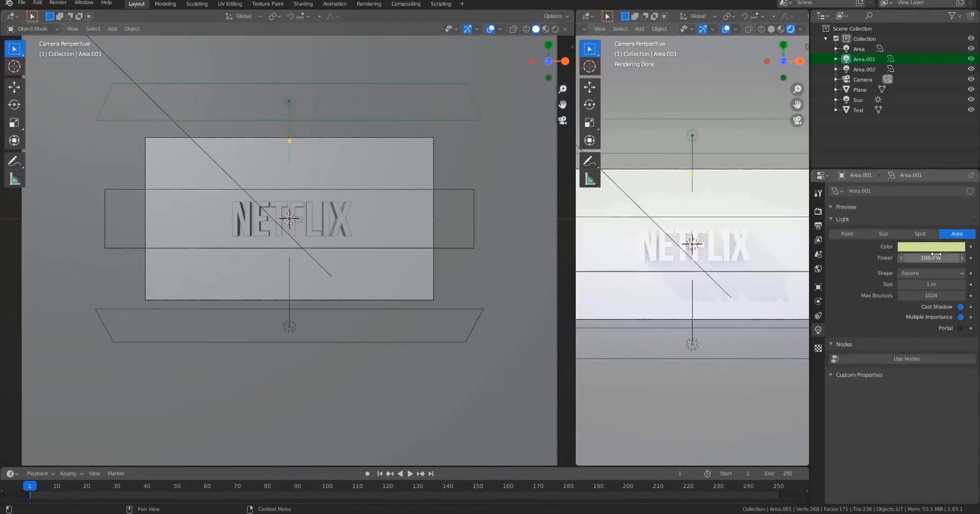
key(Return)
text(80)
key(Return)
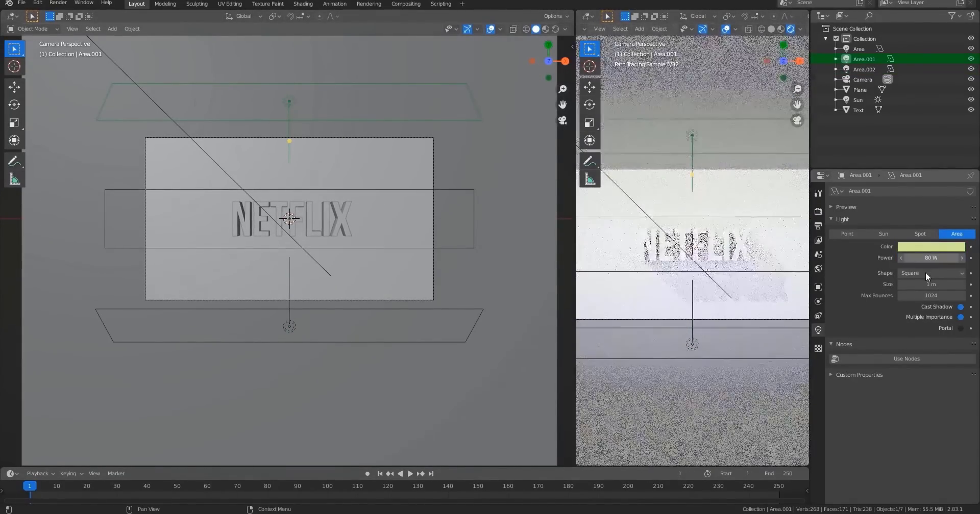
click(334, 190)
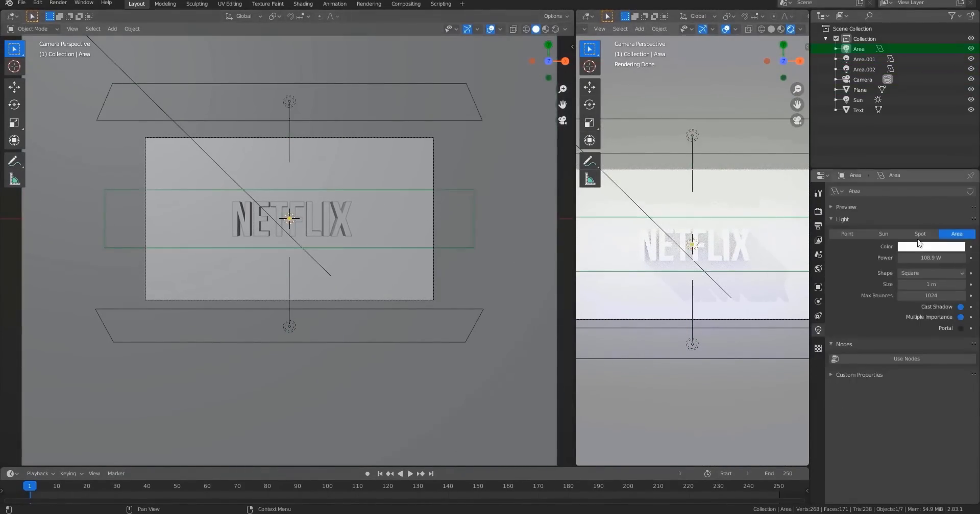
key(Return)
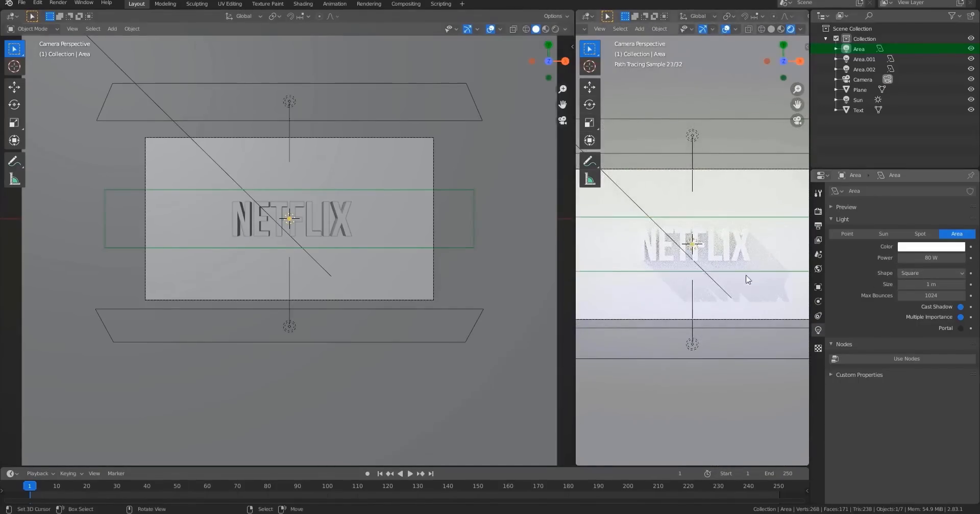
Select the sun and rotate it slightly around the X axis.
scroll(649, 271, up, 1)
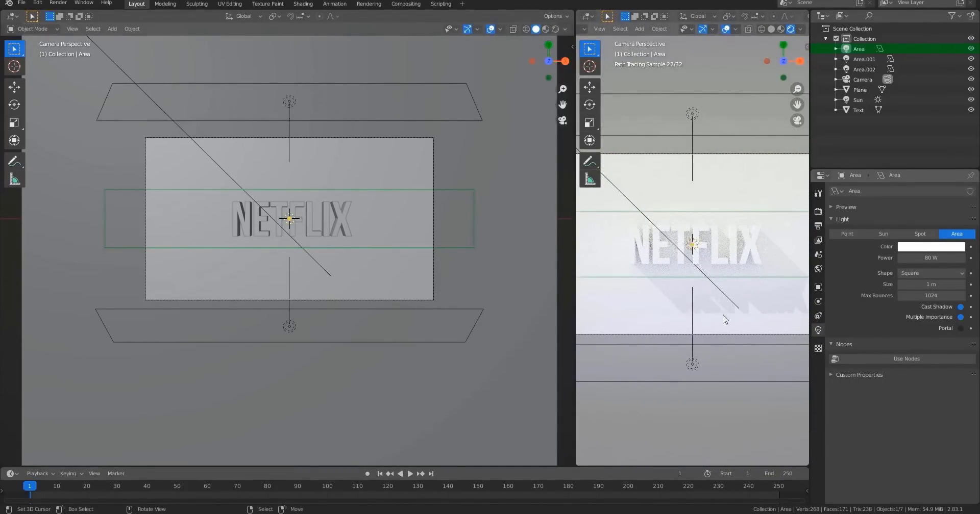
click(199, 148)
middle_drag(201, 151, 400, 310)
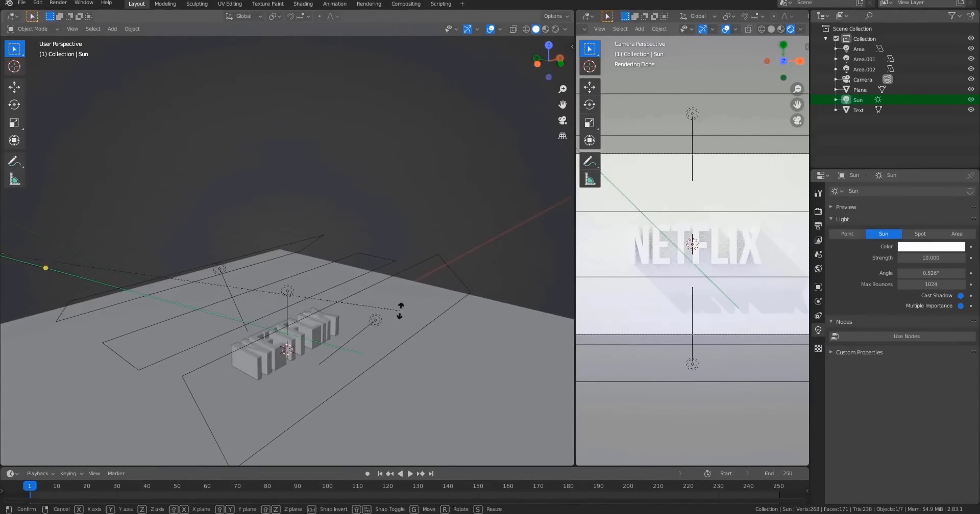
key(r)
key(x)
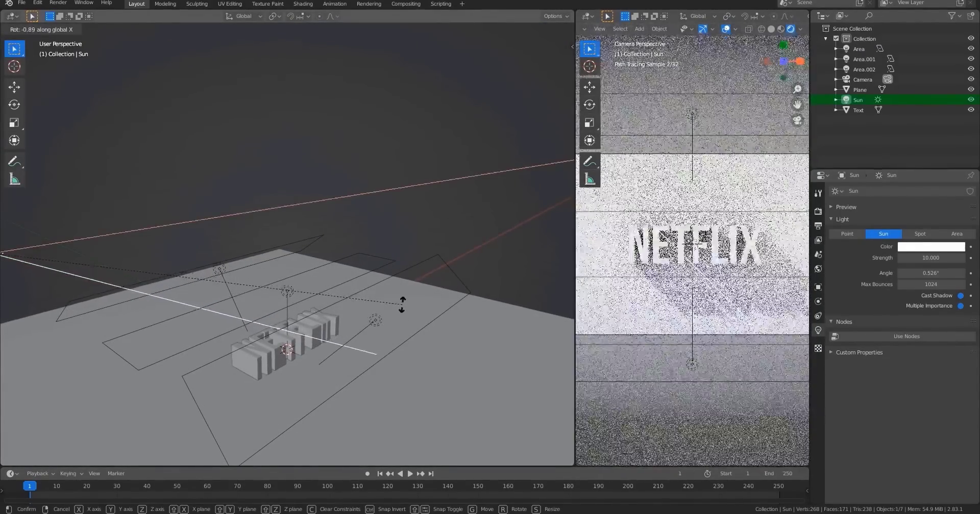
click(405, 292)
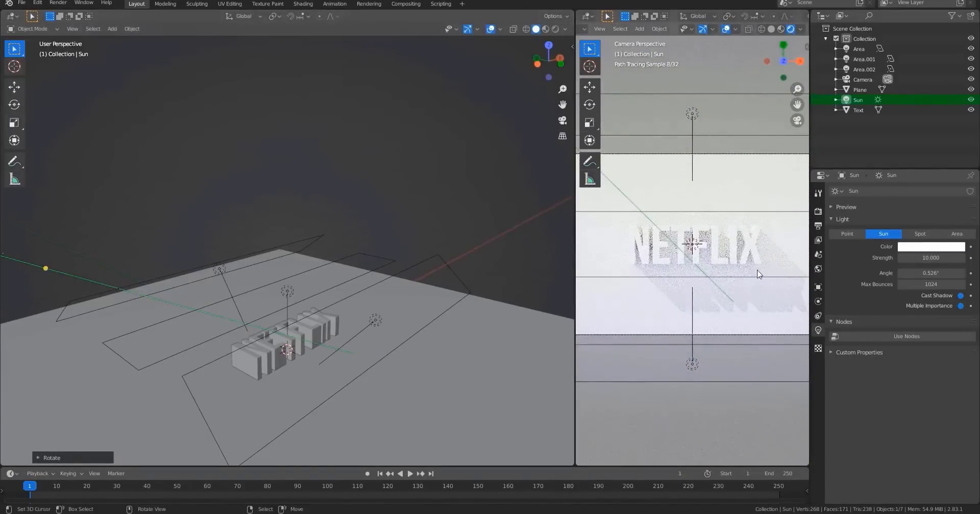
Move the main area light up about 0.43 m along the Z axis.
click(289, 291)
key(g)
key(z)
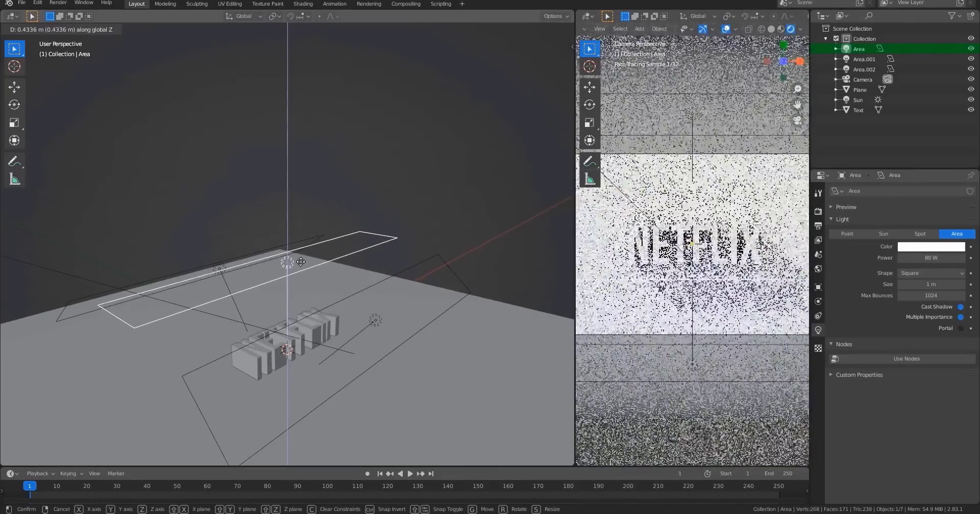
click(301, 261)
Set the power of both duplicated area lights to 70 W and briefly preview the rendered viewport.
click(404, 265)
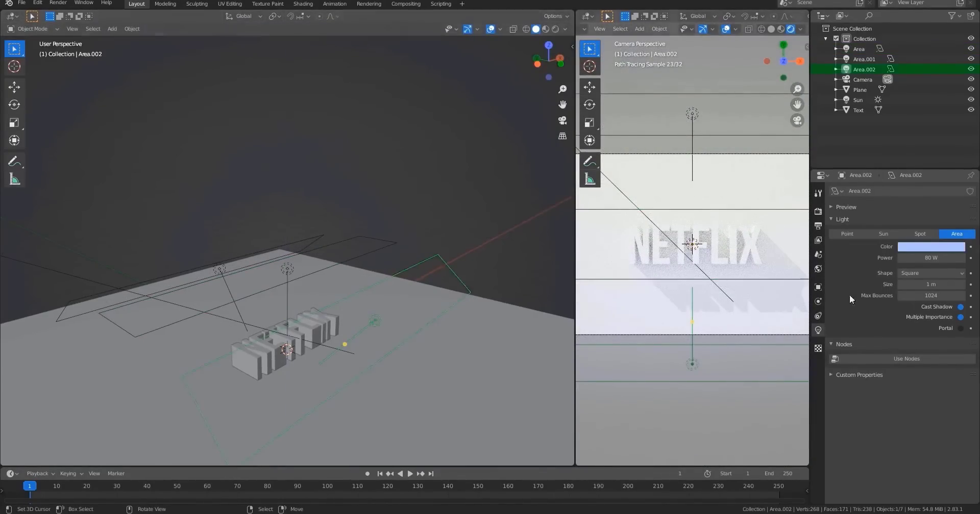
click(930, 257)
text(70)
key(Return)
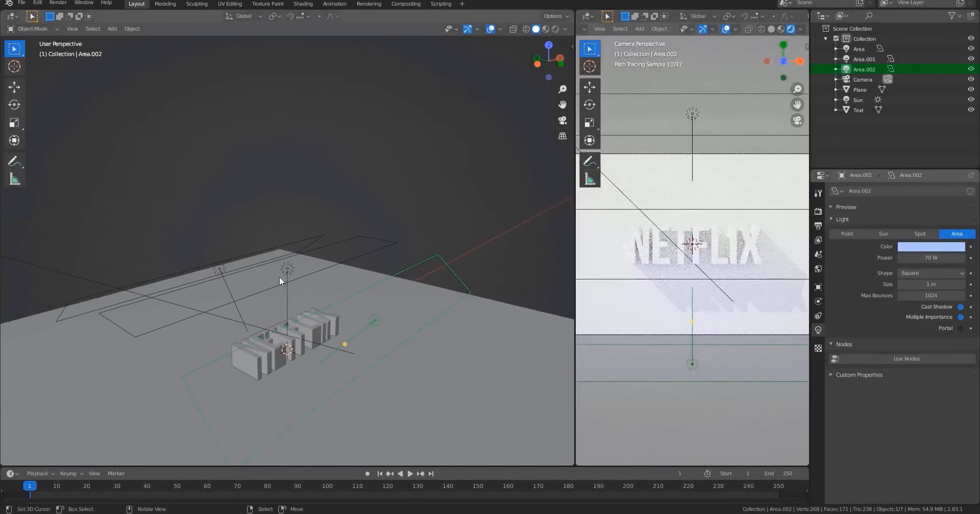
click(230, 267)
click(222, 262)
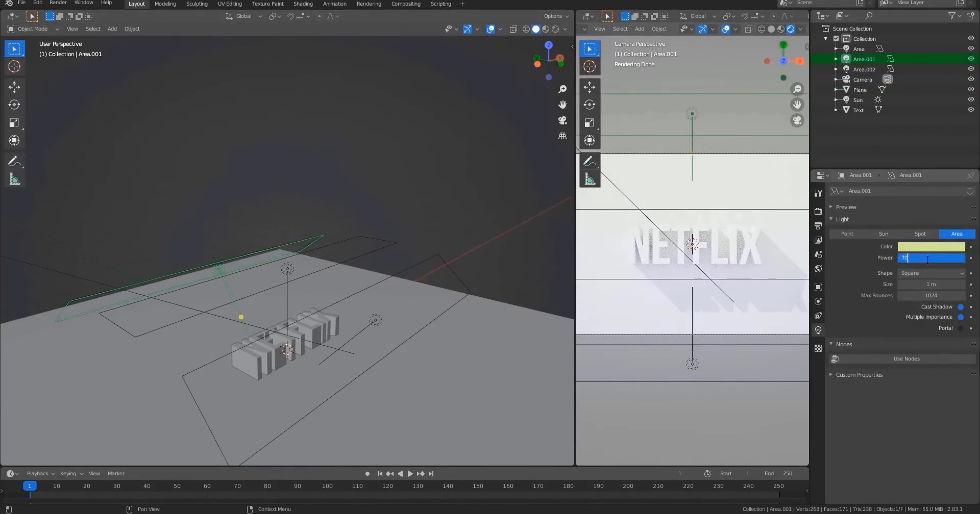
key(Return)
key(shift+z)
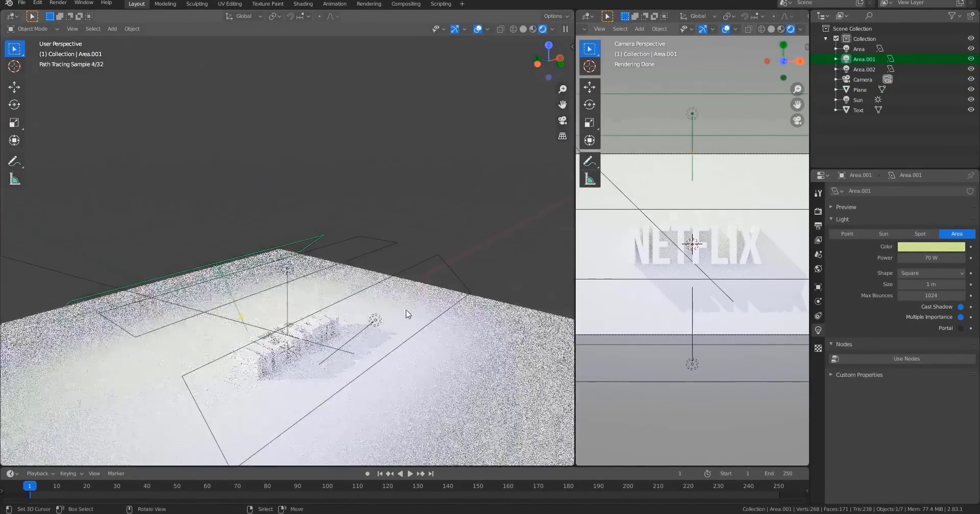
key(shift+z)
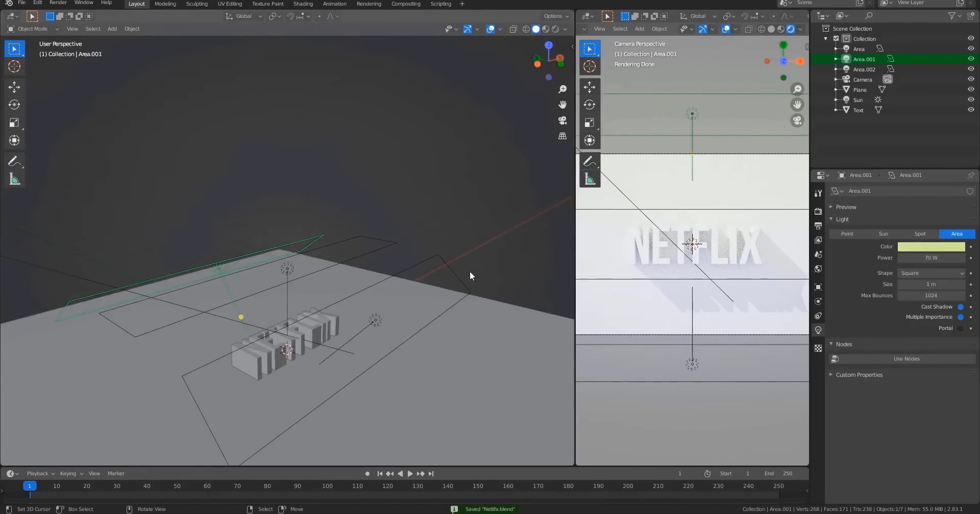
Set the output resolution to 480 × 270 px at 75%.
click(818, 226)
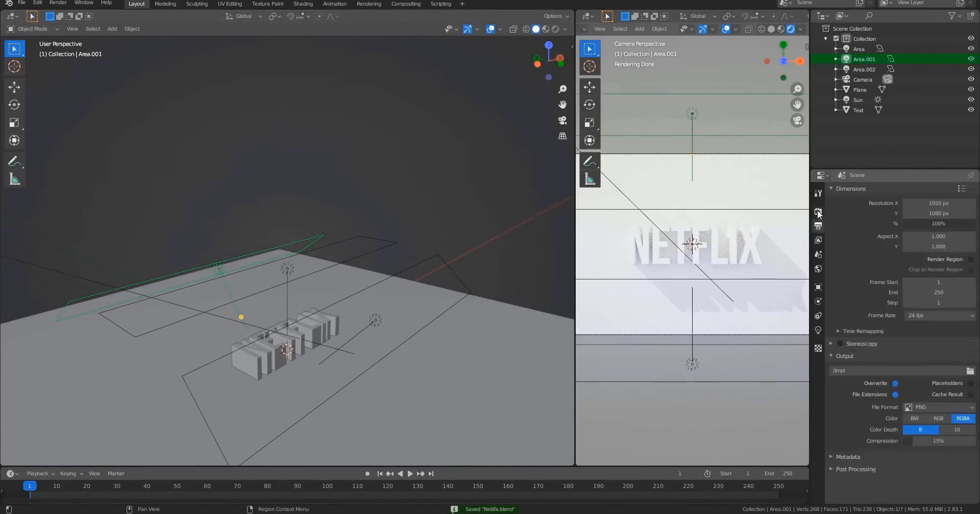
click(818, 211)
click(819, 225)
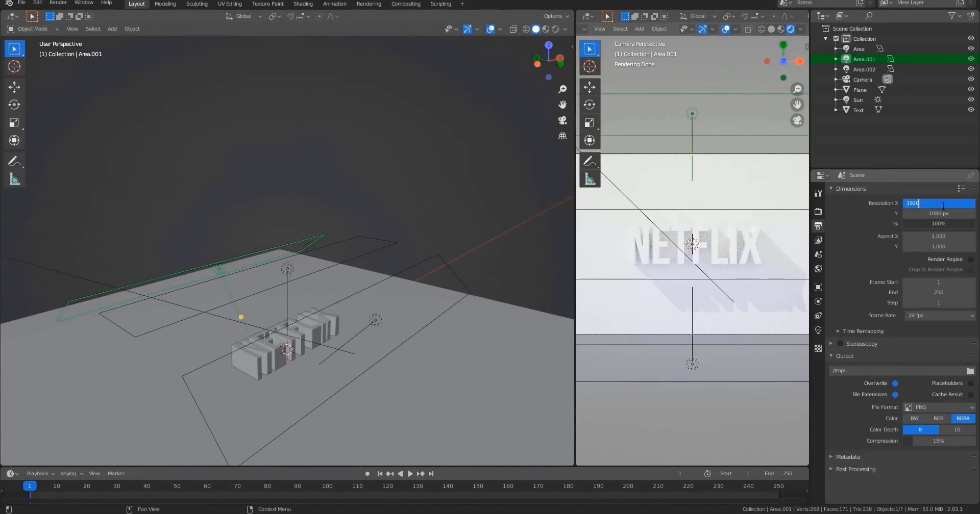
text(480)
key(Return)
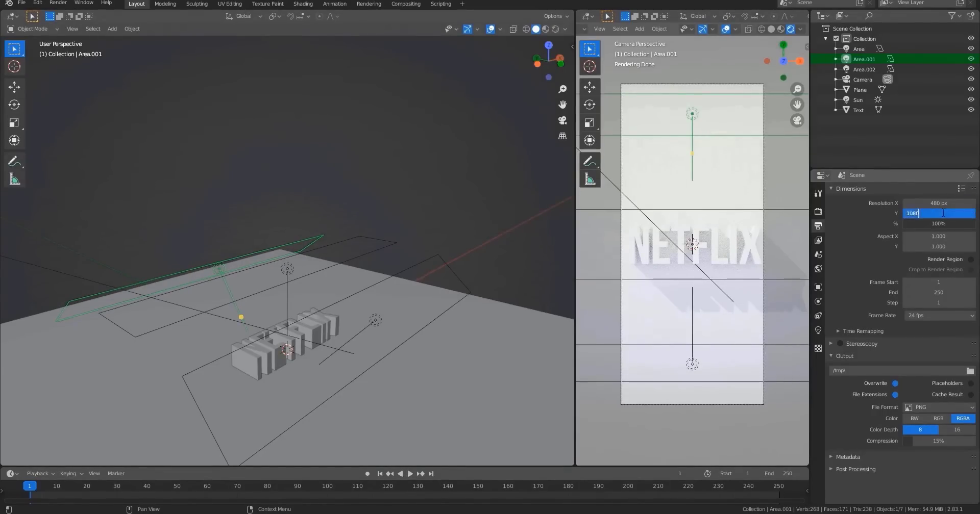
text(270)
key(Return)
click(952, 224)
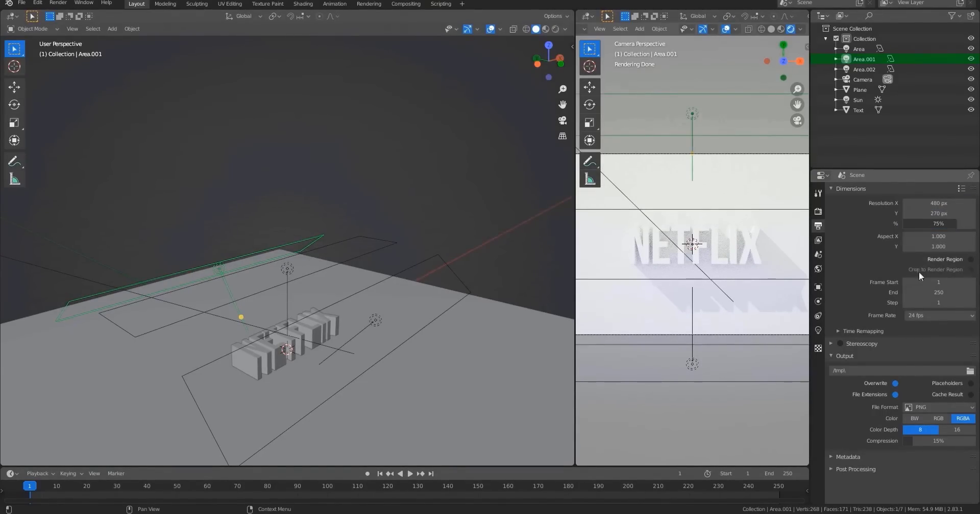
Render a test image of the current frame and close the render window.
key(F12)
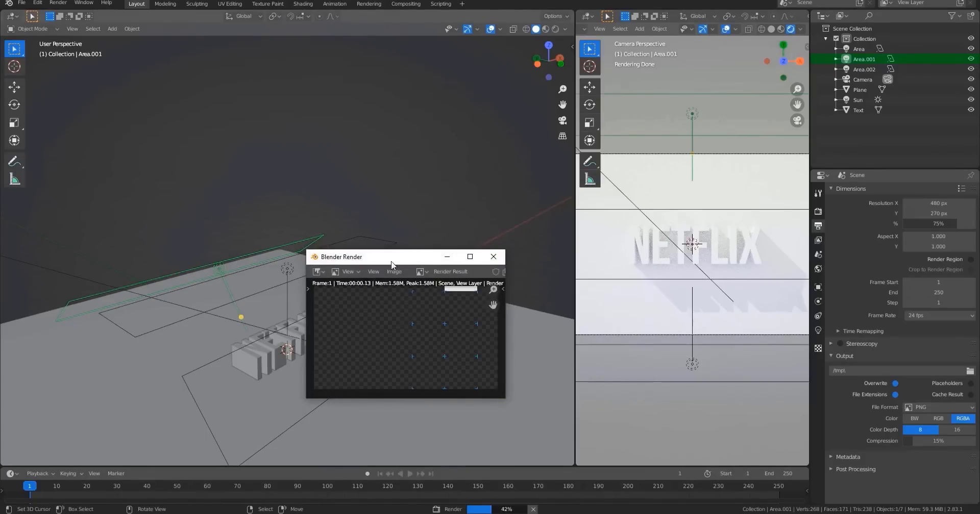
drag(411, 284, 442, 316)
click(431, 140)
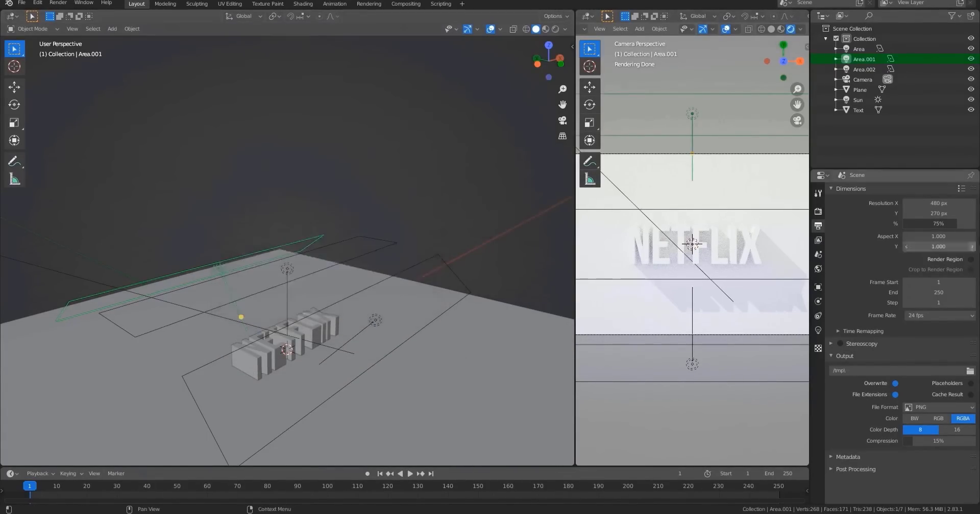
Set the output resolution to 1920 × 1080 px at 100%.
click(944, 203)
text(1920)
key(Return)
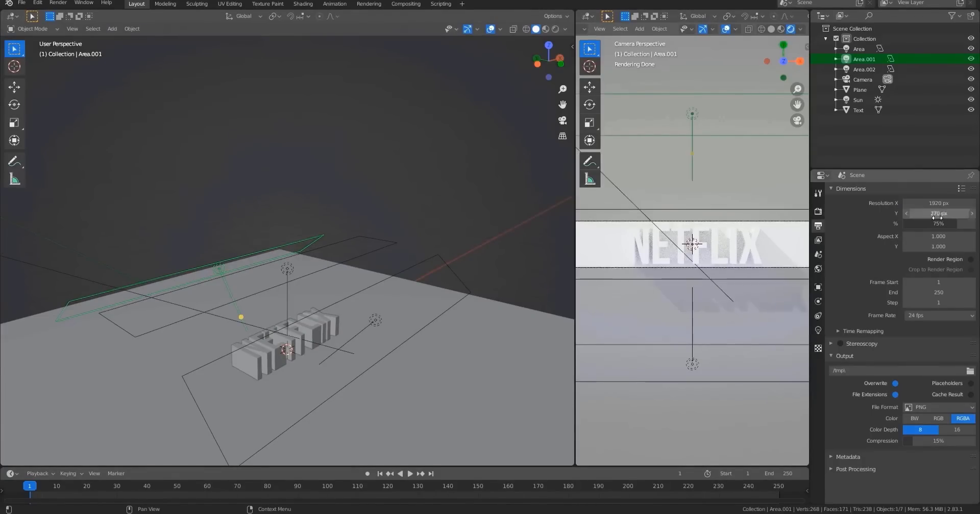
click(938, 215)
text(1080)
key(Return)
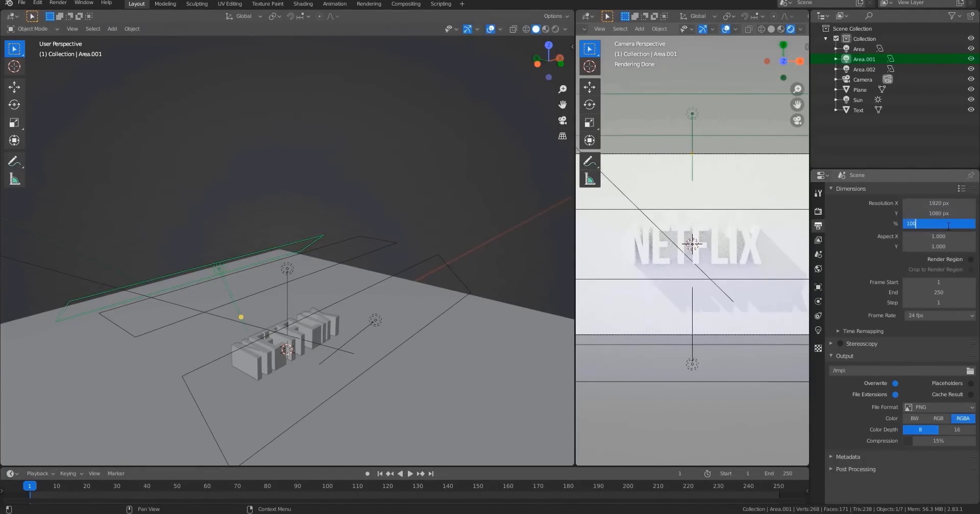
key(Return)
Render the full-resolution frame and inspect the result by zooming and panning around it.
key(F12)
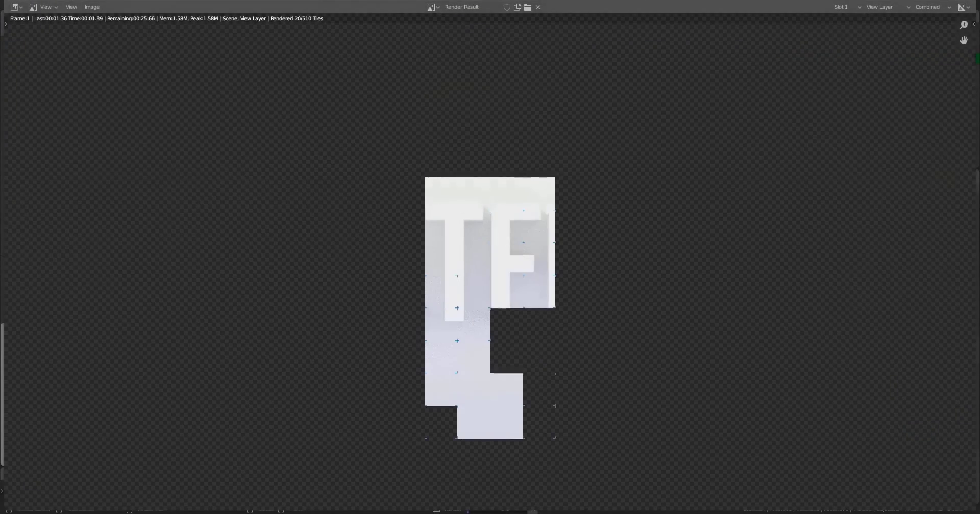
scroll(832, 277, down, 2)
scroll(693, 292, up, 2)
middle_drag(675, 272, 669, 268)
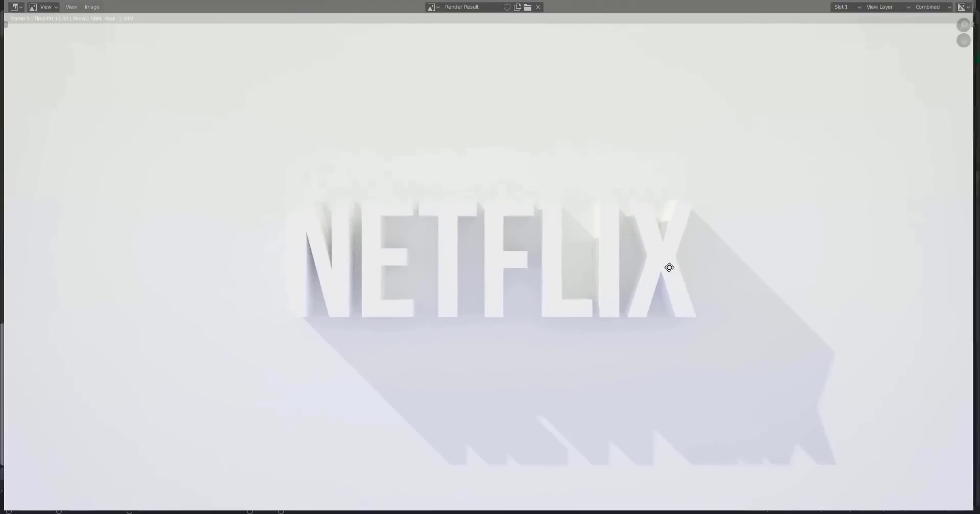
scroll(668, 271, down, 2)
scroll(643, 283, up, 2)
scroll(612, 282, down, 2)
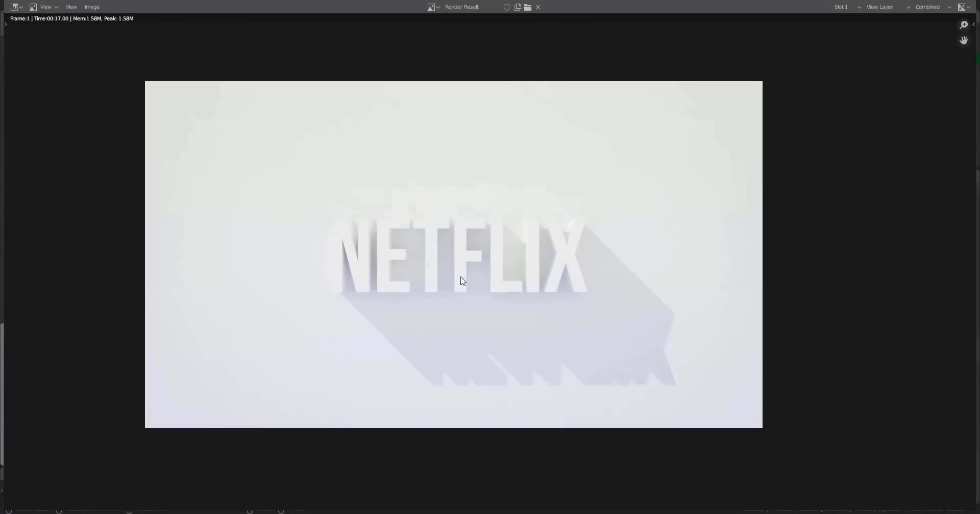
middle_drag(388, 259, 442, 262)
middle_drag(454, 265, 352, 279)
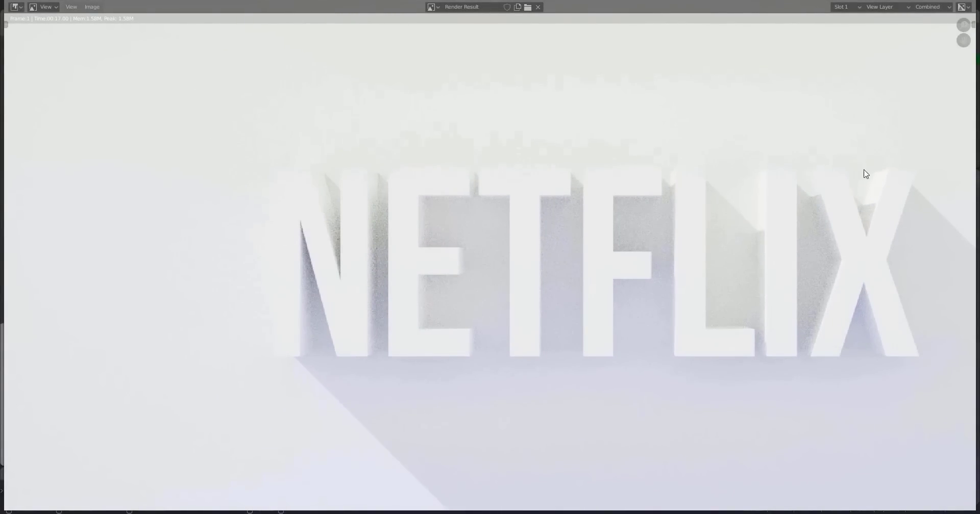
scroll(274, 230, down, 4)
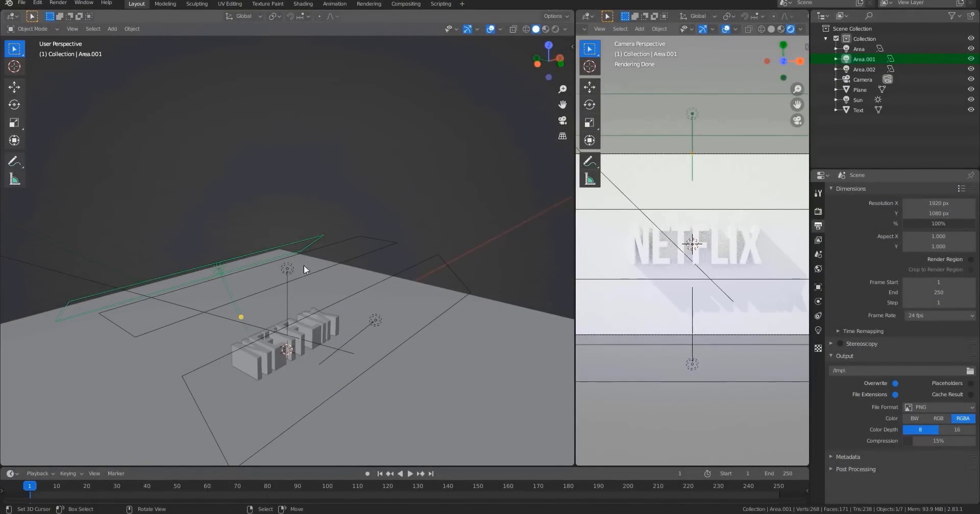
Select the sun and set its strength to 8.
middle_drag(290, 270, 364, 223)
click(363, 225)
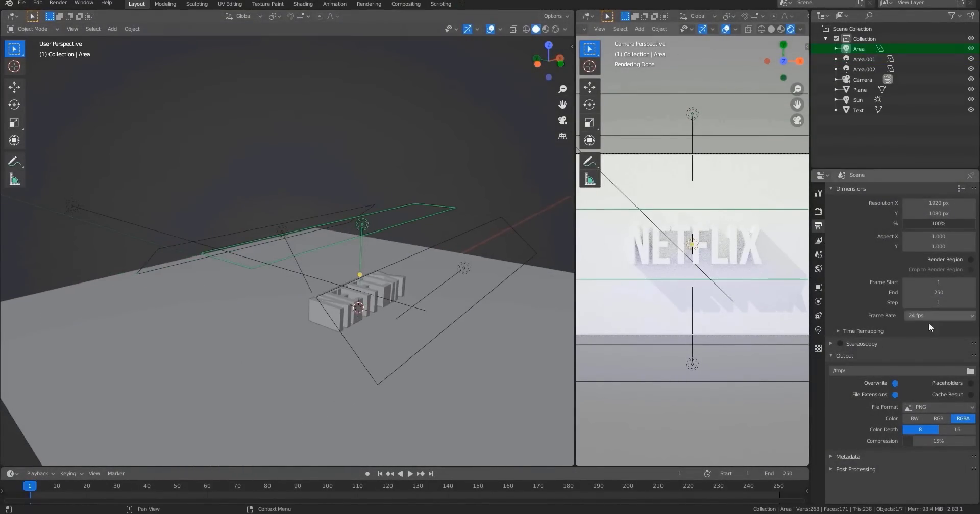
click(70, 207)
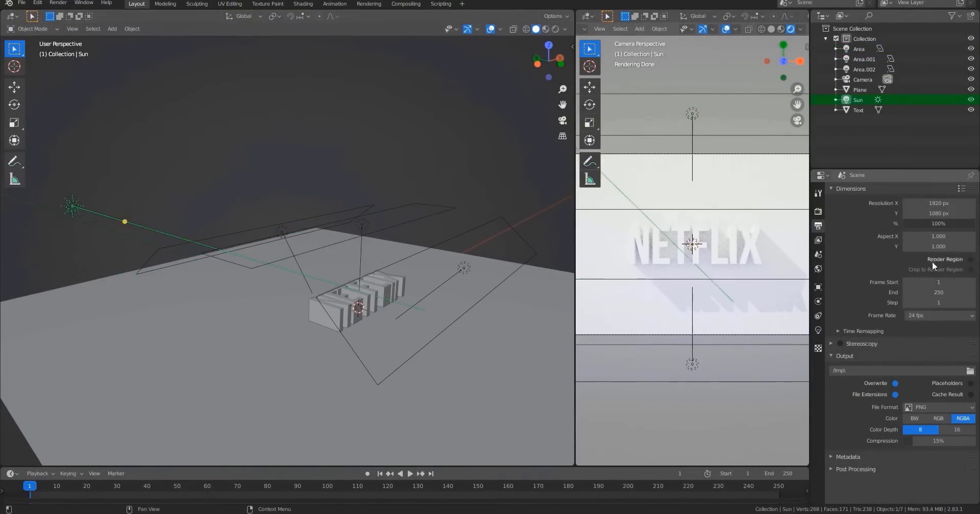
click(817, 331)
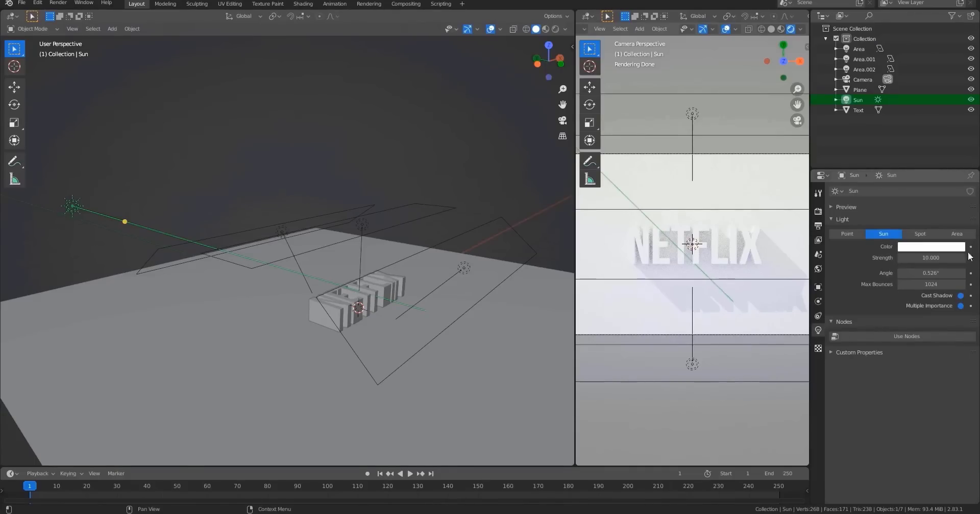
drag(921, 257, 946, 258)
click(934, 258)
key(Return)
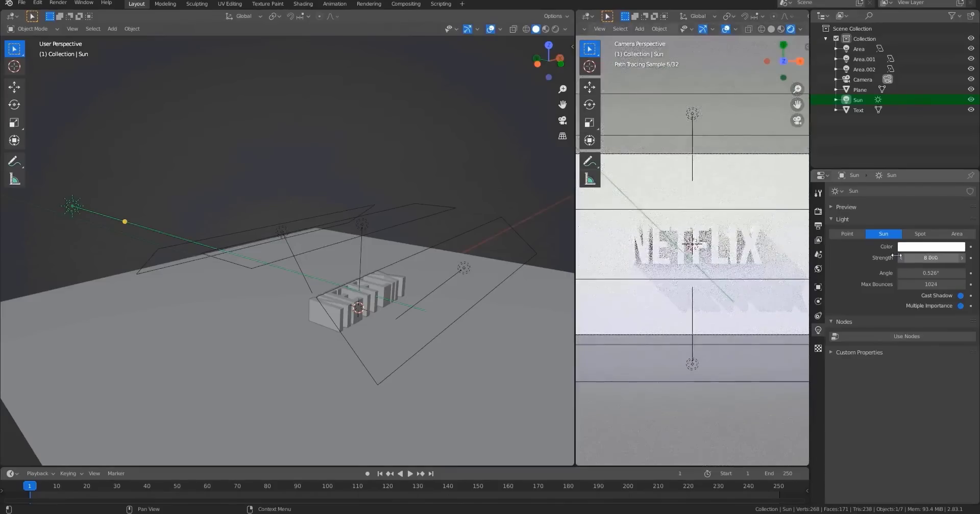
Set the main area light's power to 50 W.
click(362, 225)
drag(934, 259, 948, 258)
click(935, 257)
text(50)
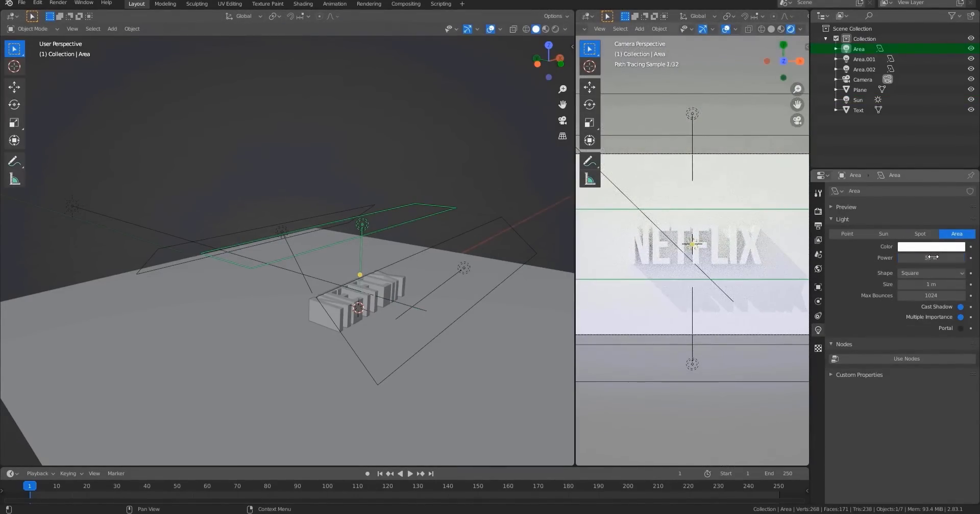
key(Return)
Rename the plane's material to M_Plane and raise its roughness to about 0.55.
click(255, 328)
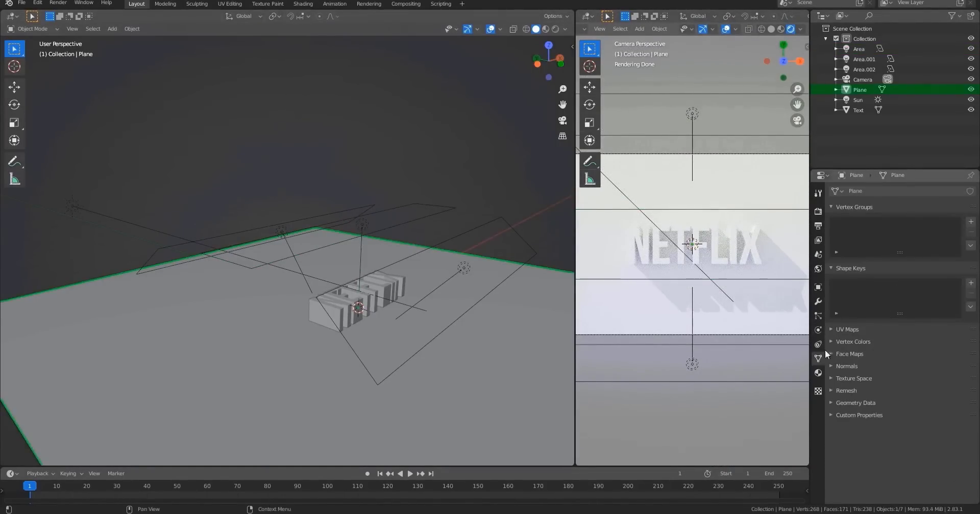
click(818, 373)
click(874, 222)
double_click(865, 195)
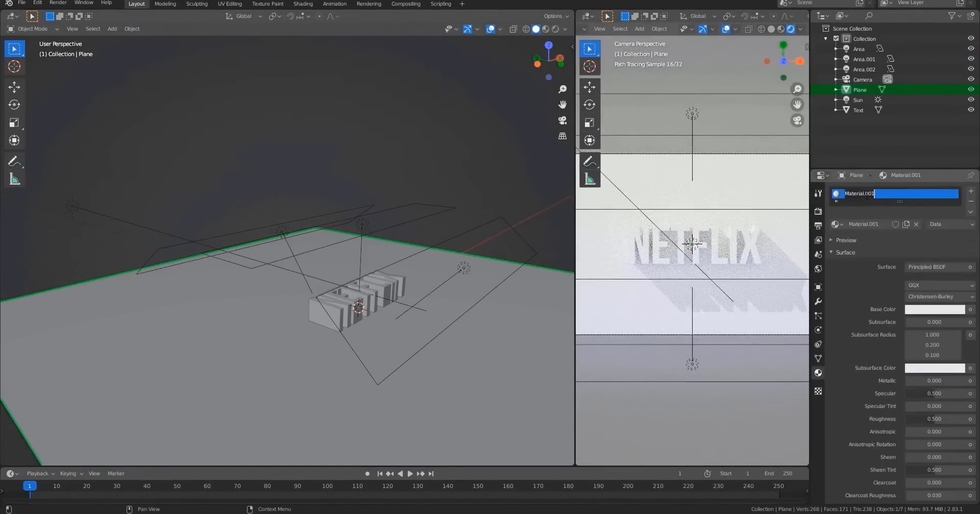
text(M)
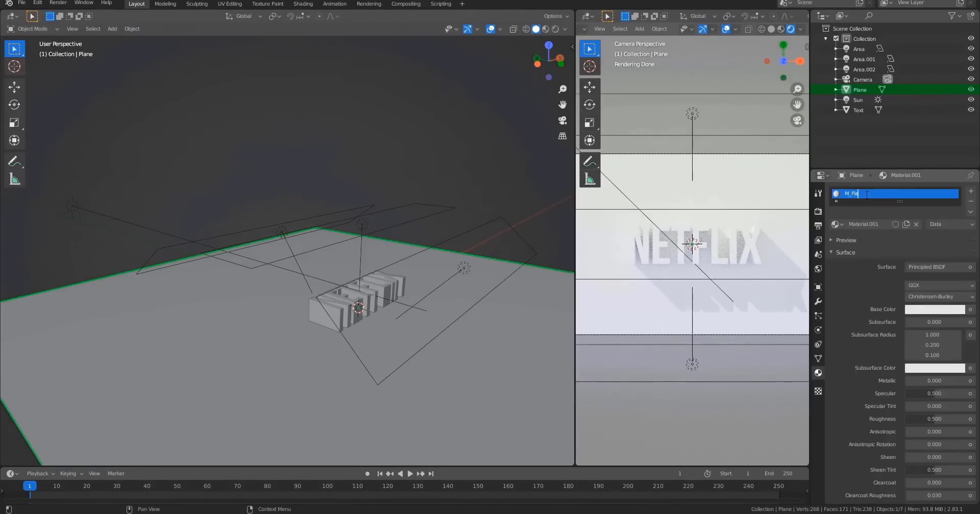
text(_Plane)
key(Return)
drag(938, 421, 957, 421)
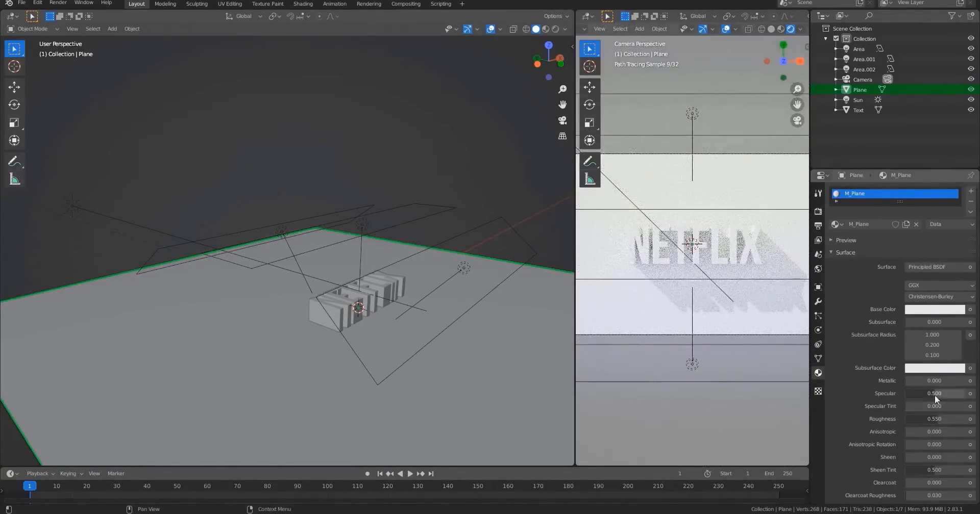
In top view, move the yellow area light about 0.57 m along the Y axis toward the text.
middle_drag(438, 301, 380, 267)
click(379, 268)
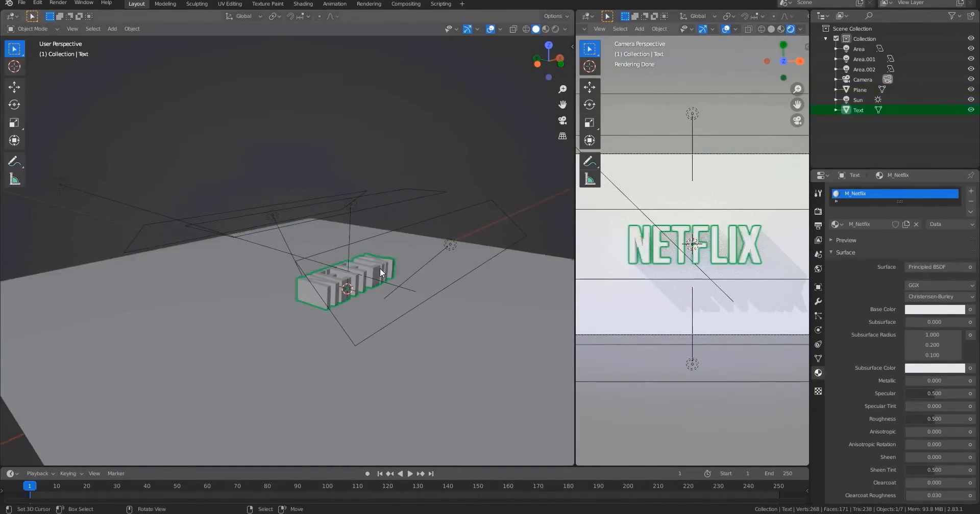
scroll(388, 308, up, 4)
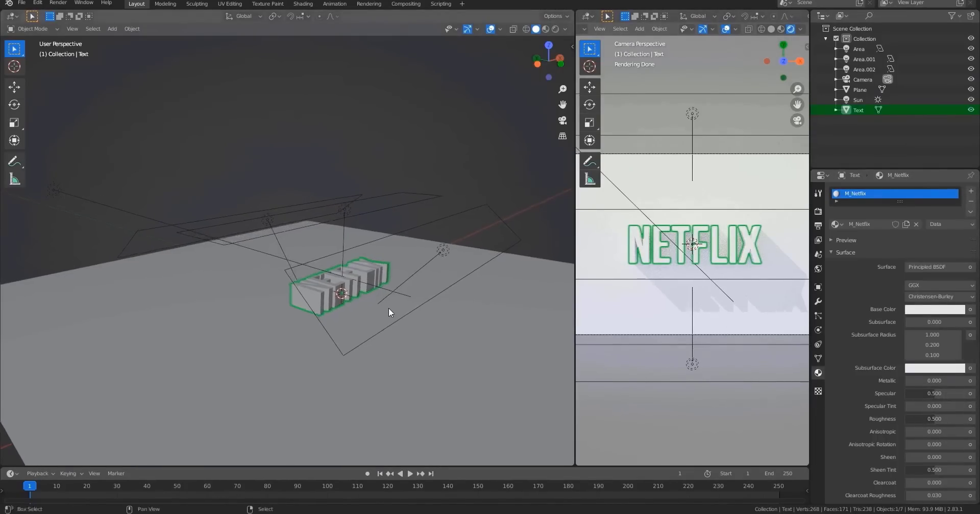
middle_drag(362, 231, 239, 304)
click(131, 234)
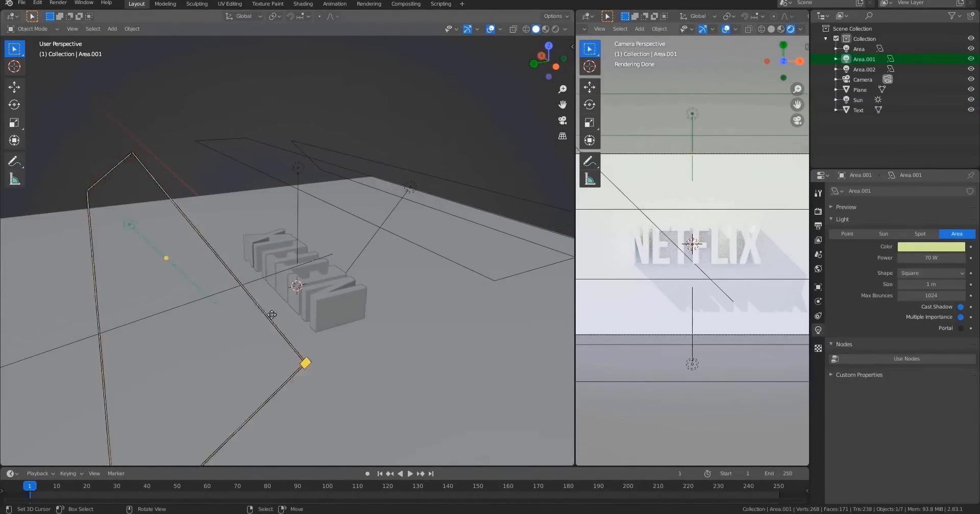
key(KP_7)
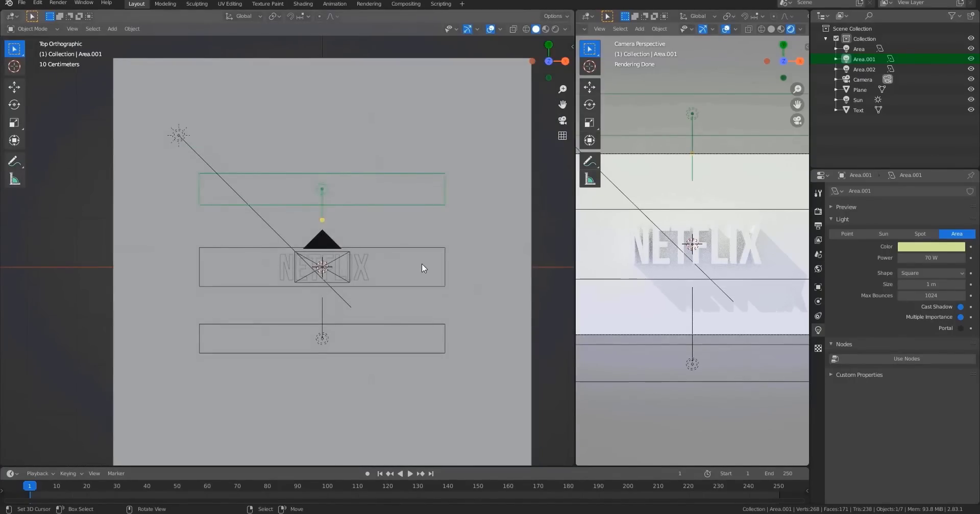
key(g)
key(x)
key(y)
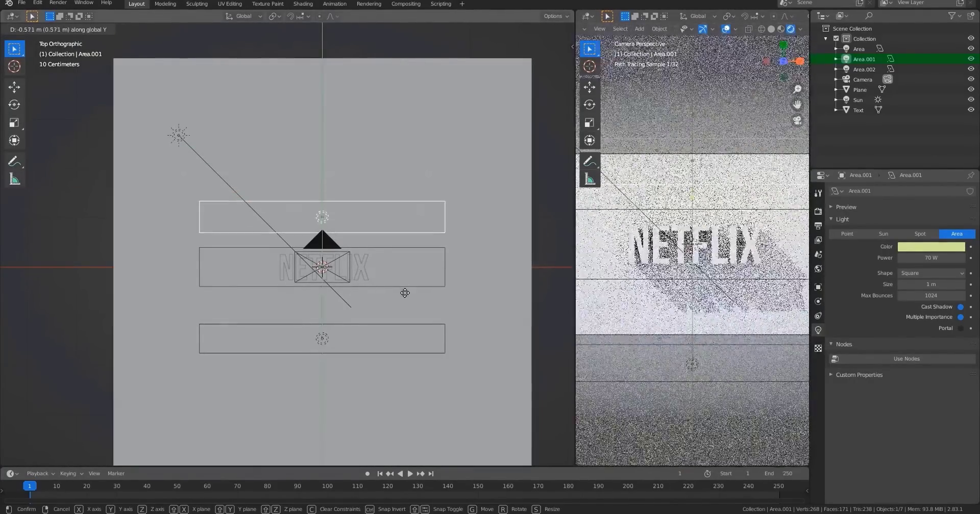
click(403, 291)
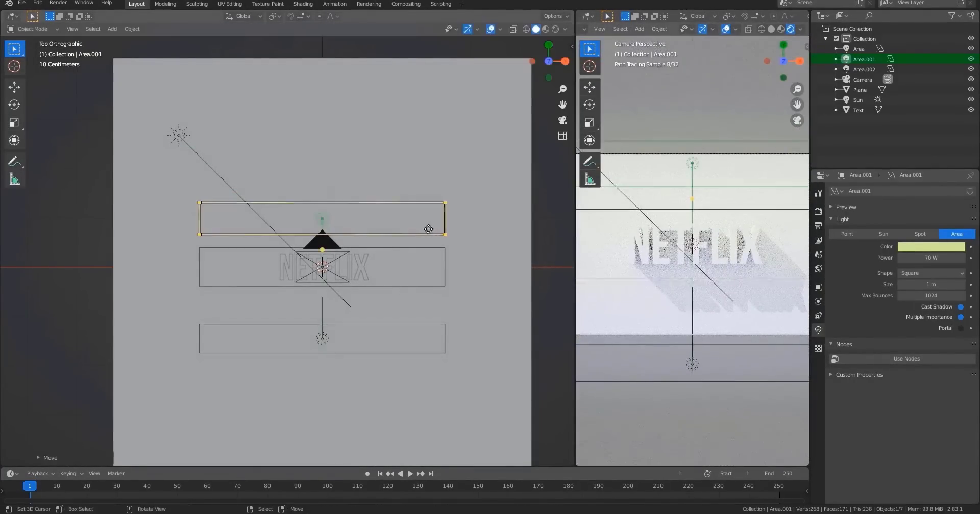
Move the blue area light about 0.39 m along Y toward the text and set its power to 35 W.
click(335, 340)
key(g)
key(y)
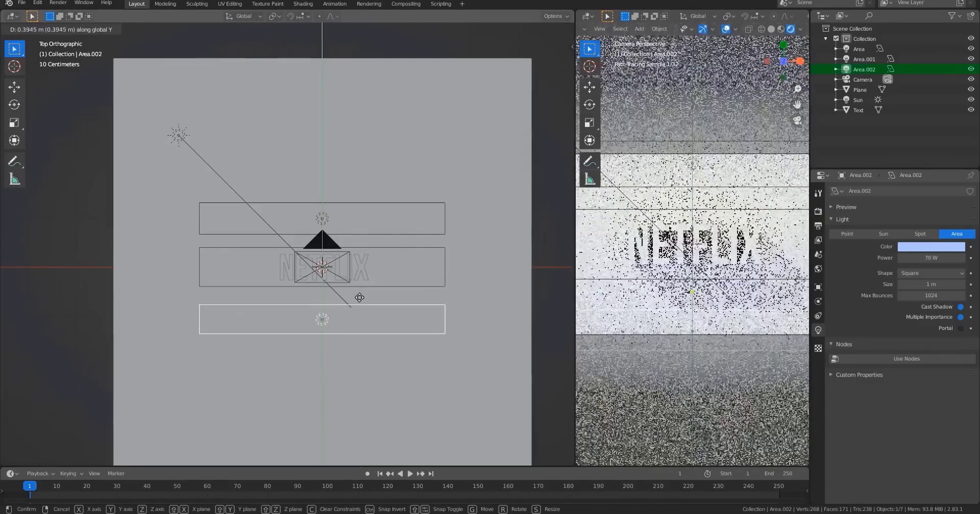
click(360, 298)
click(927, 259)
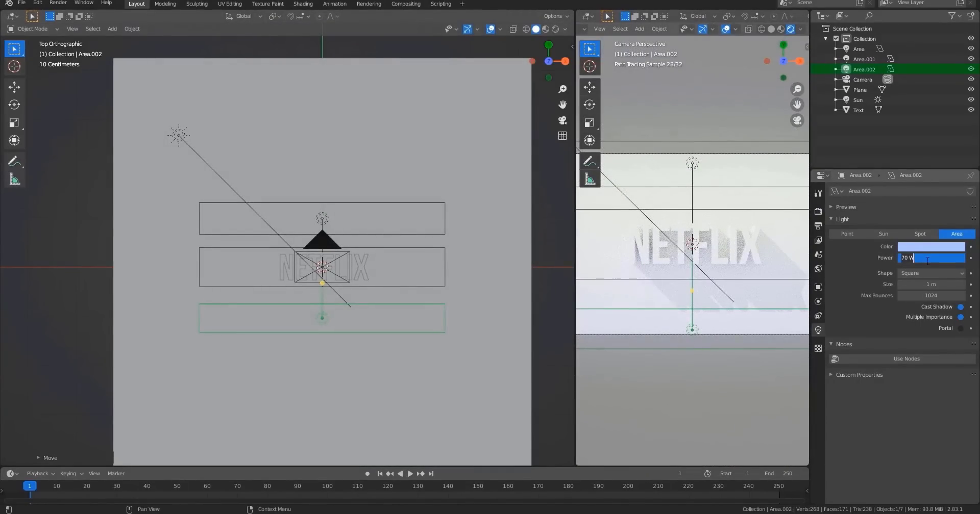
text(35)
key(Return)
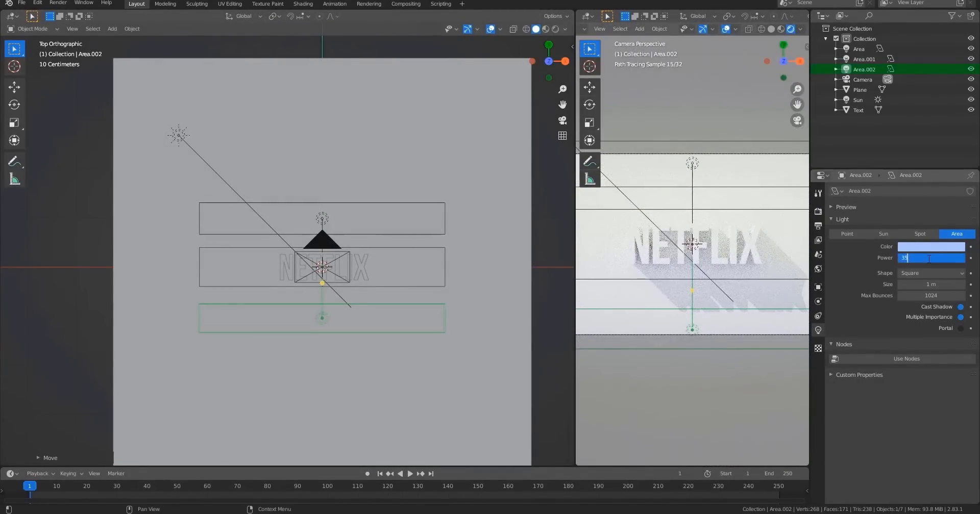
Set the main white area light's power to 40 W.
click(320, 214)
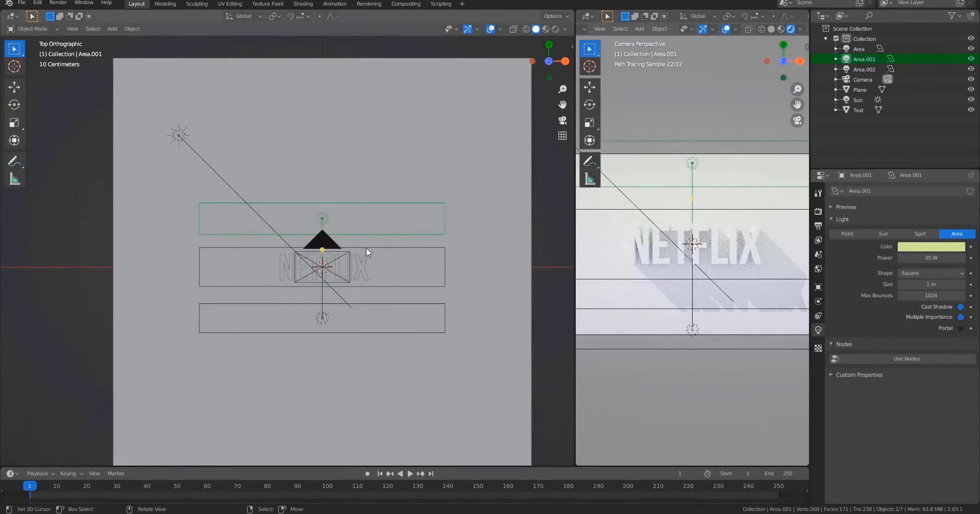
click(366, 248)
click(947, 258)
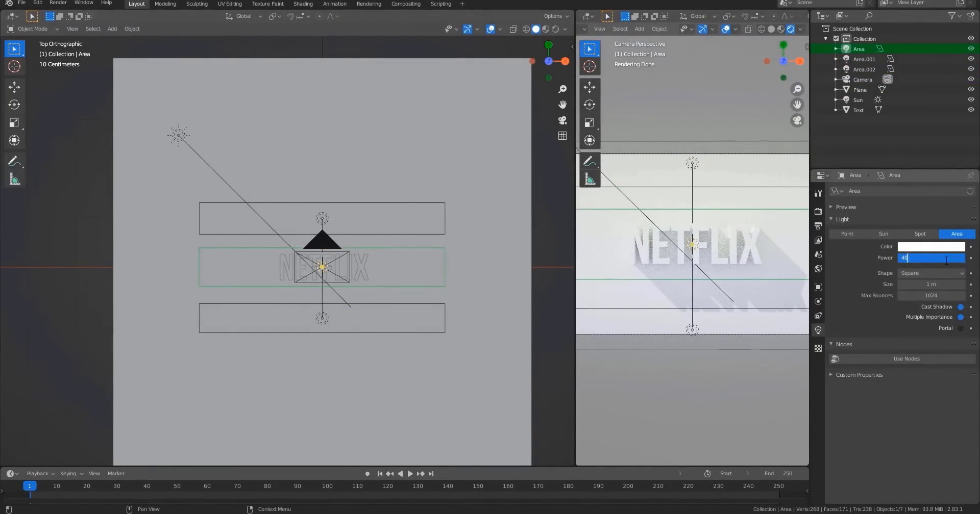
key(Return)
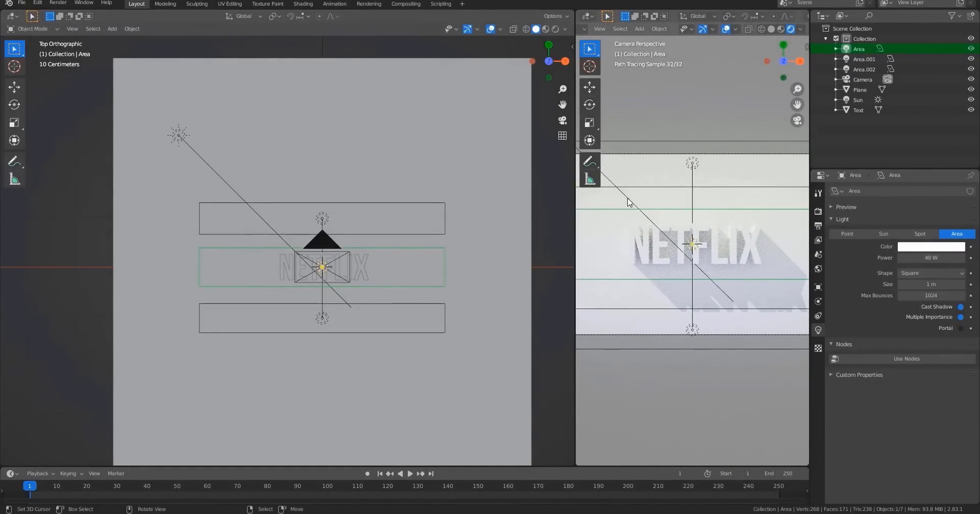
click(629, 203)
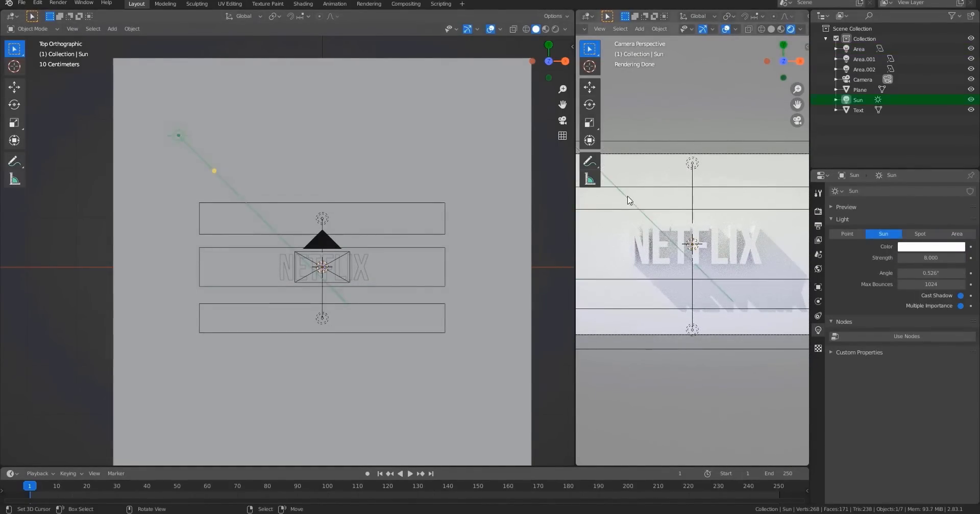
mouse_move(931, 258)
mouse_down()
mouse_move(898, 258)
mouse_move(930, 258)
mouse_up()
right_click(930, 257)
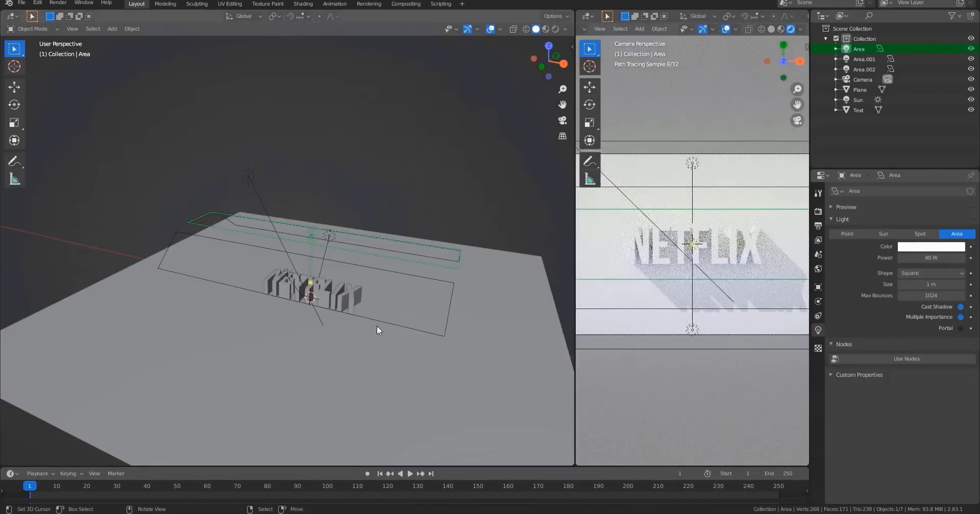
Move the main area light up about 1.53 m along the Z axis.
key(g)
key(z)
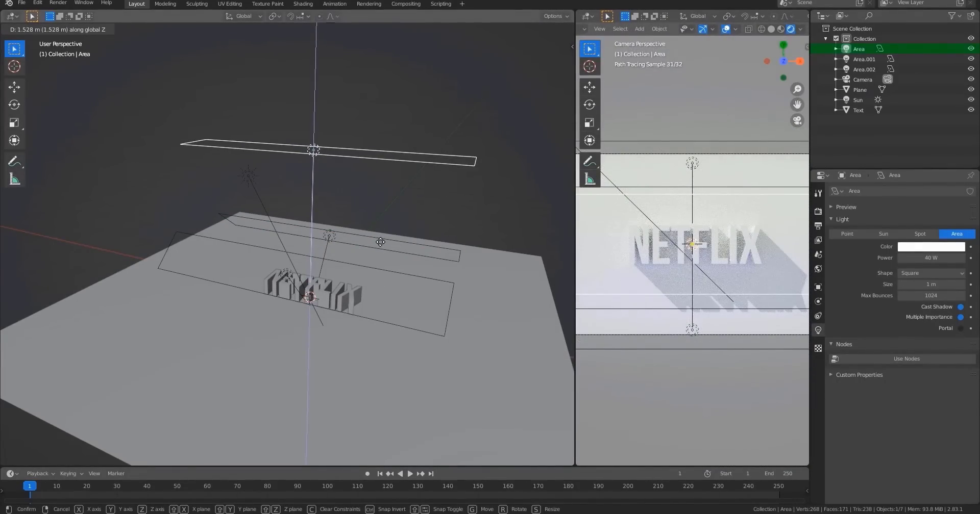
click(380, 241)
scroll(680, 238, up, 5)
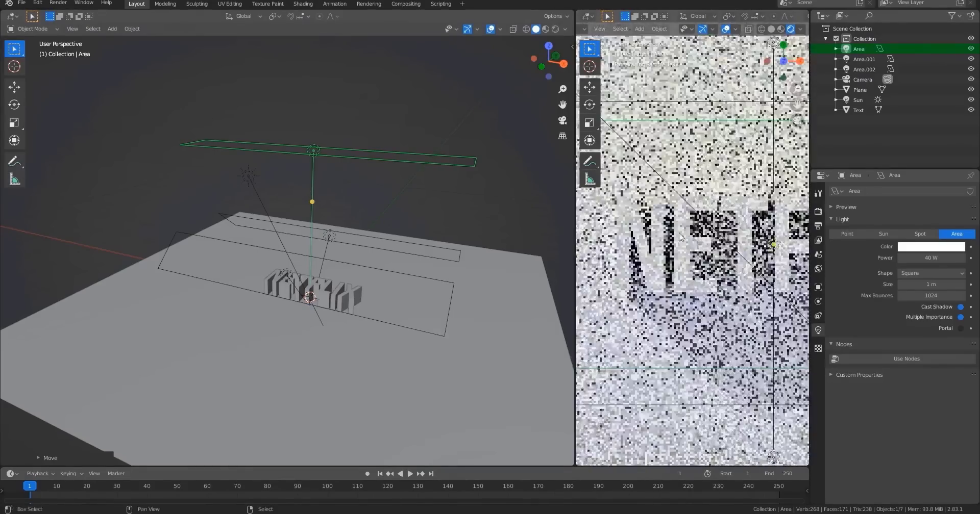
scroll(670, 202, down, 3)
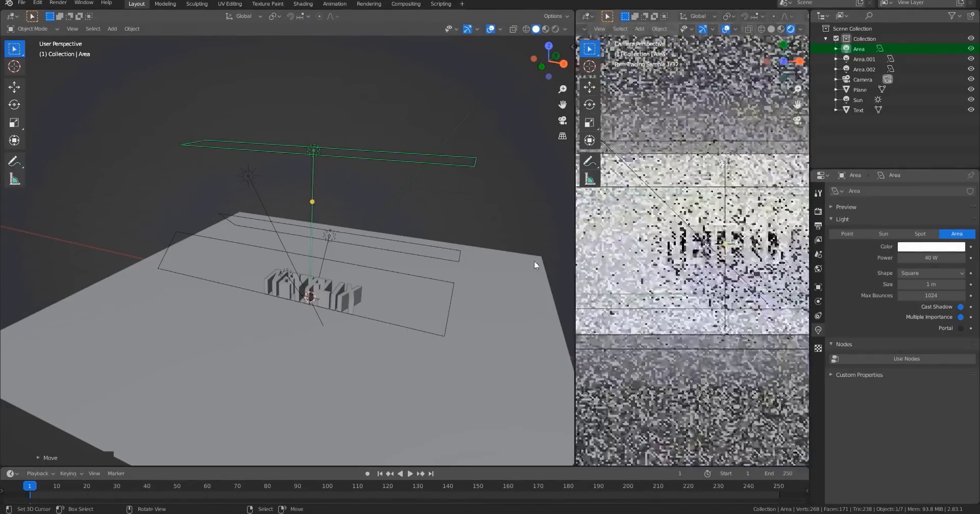
Lower the main area light along the Z axis in several small moves, checking the rendered camera preview.
key(g)
key(z)
click(442, 284)
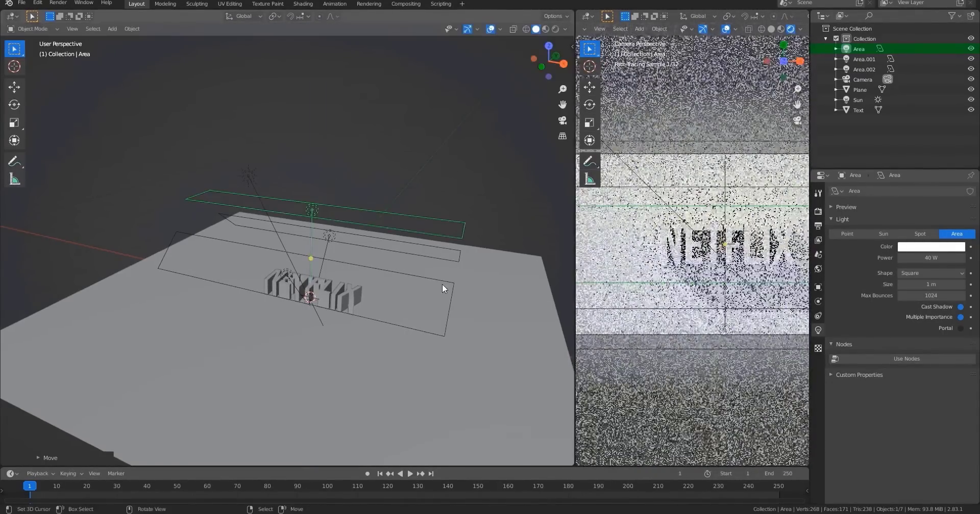
middle_drag(398, 255, 387, 246)
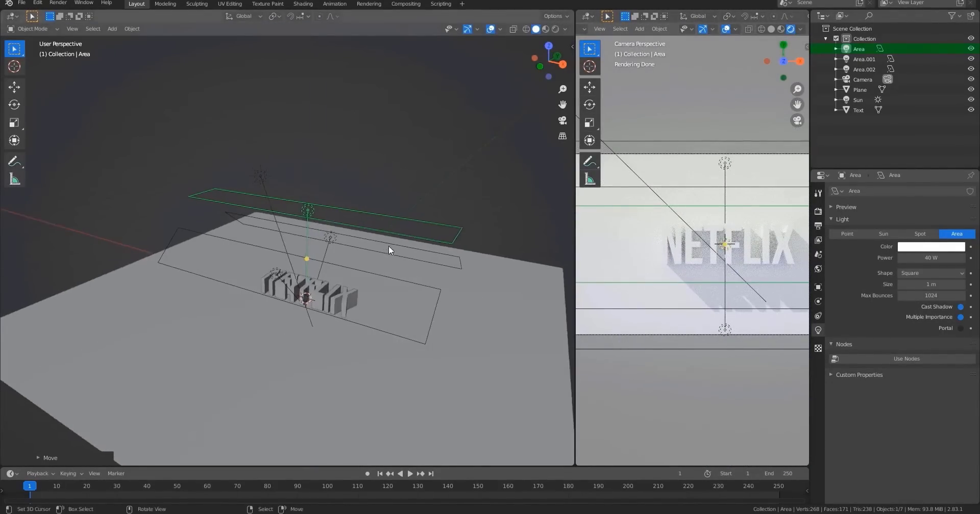
key(g)
key(z)
click(343, 218)
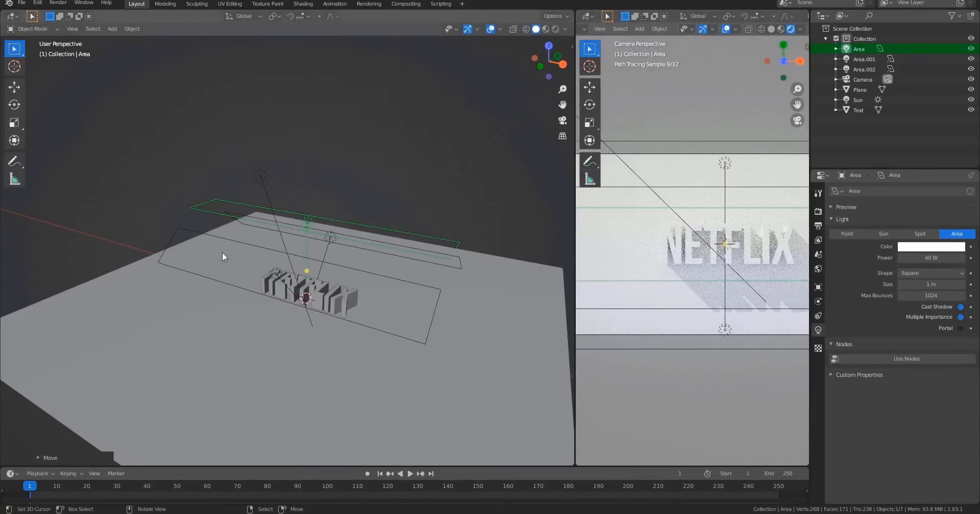
scroll(628, 240, up, 5)
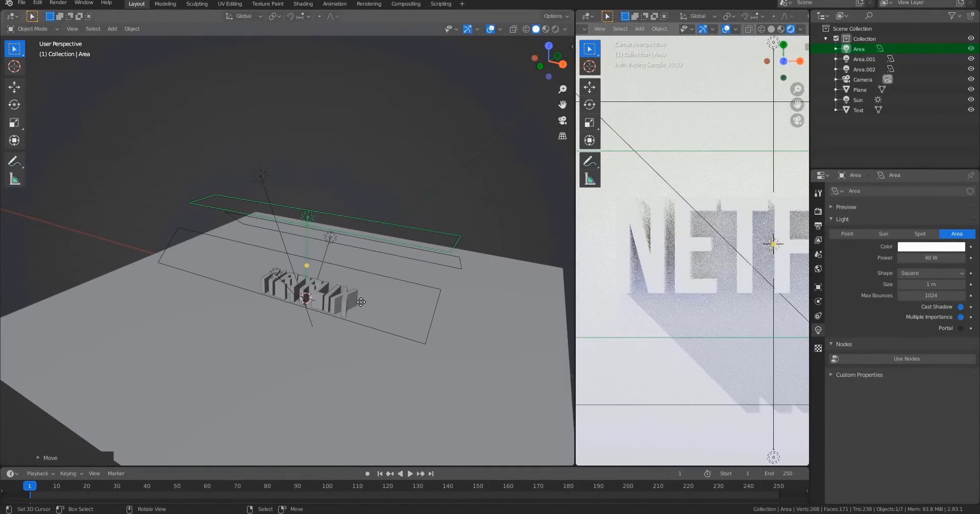
key(g)
key(z)
click(360, 294)
key(g)
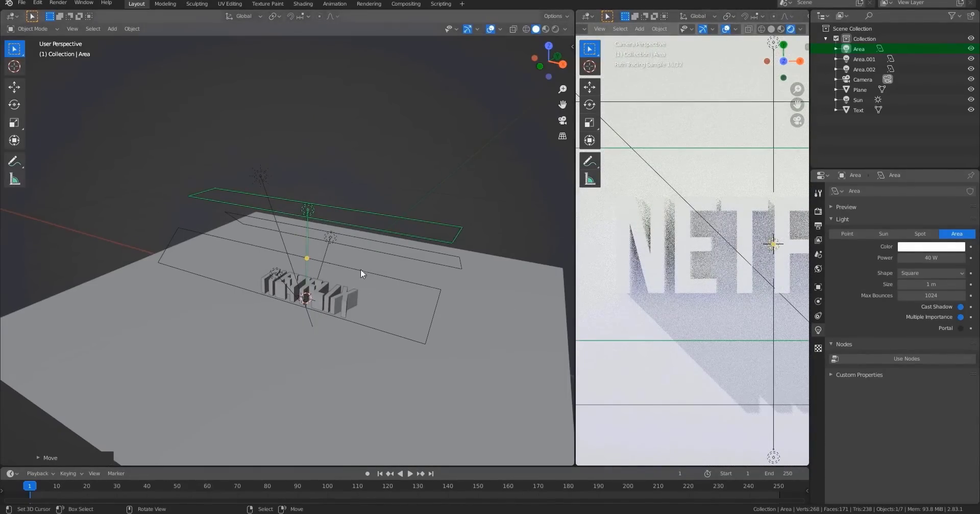
key(z)
click(344, 272)
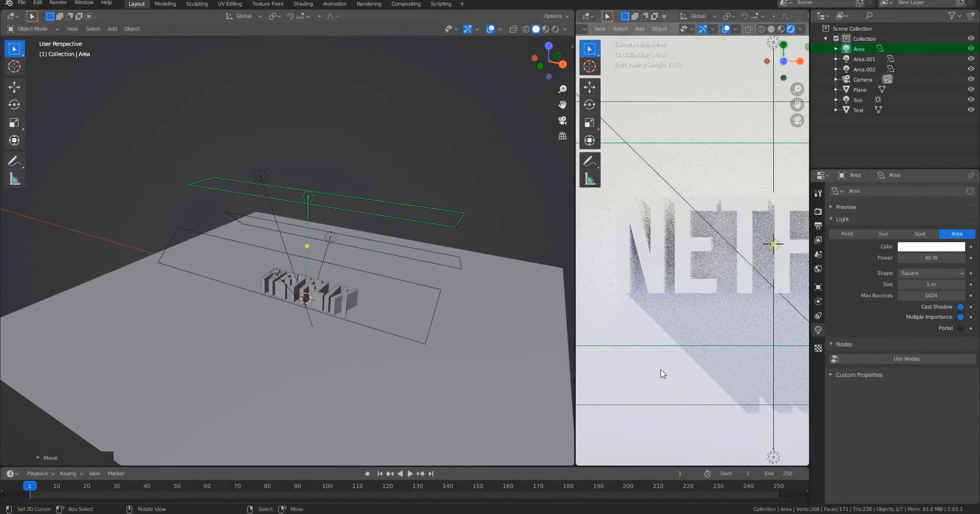
middle_drag(503, 331, 429, 332)
Select the yellow area light and reposition it closer to the text in two free moves.
right_click(315, 252)
key(g)
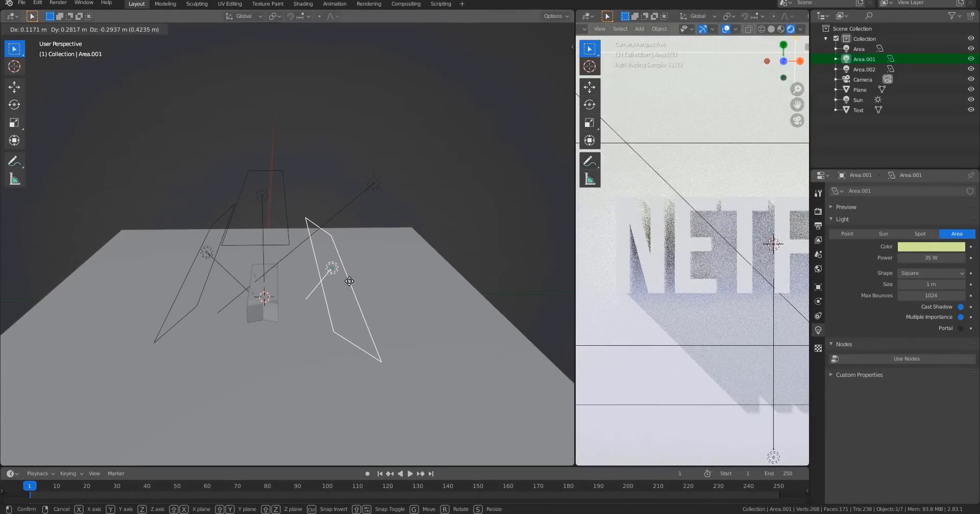
click(349, 281)
middle_drag(349, 281, 297, 258)
key(g)
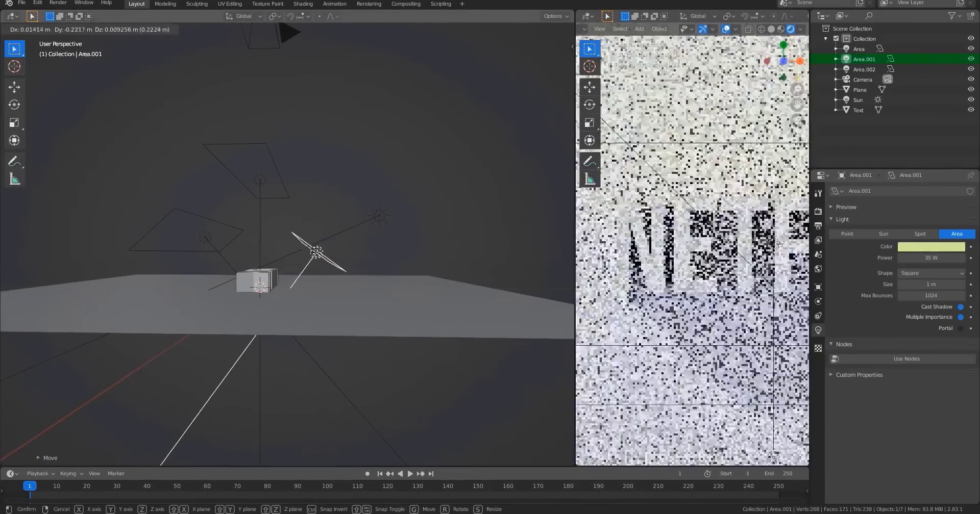
click(316, 254)
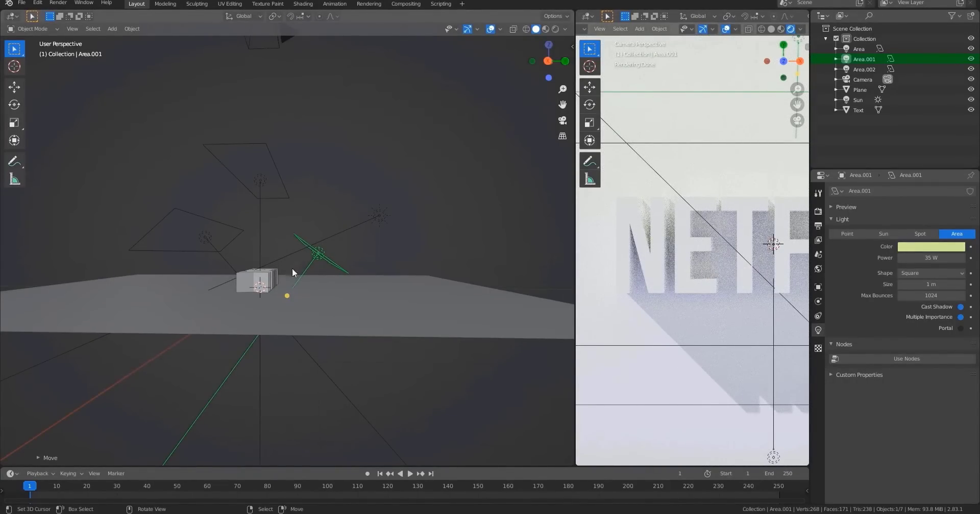
Reselect the main area light and save the project as Netflix.blend.
click(263, 232)
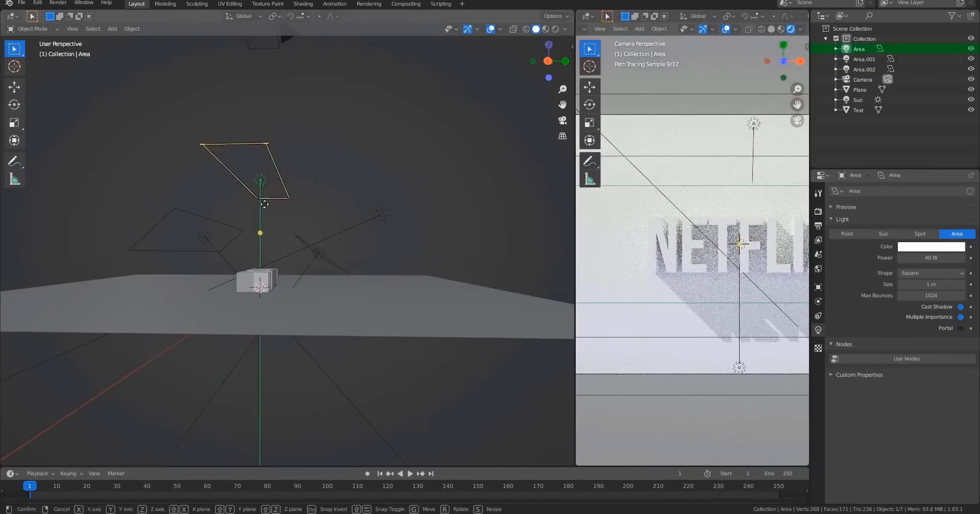
middle_drag(300, 234, 490, 321)
scroll(714, 291, down, 2)
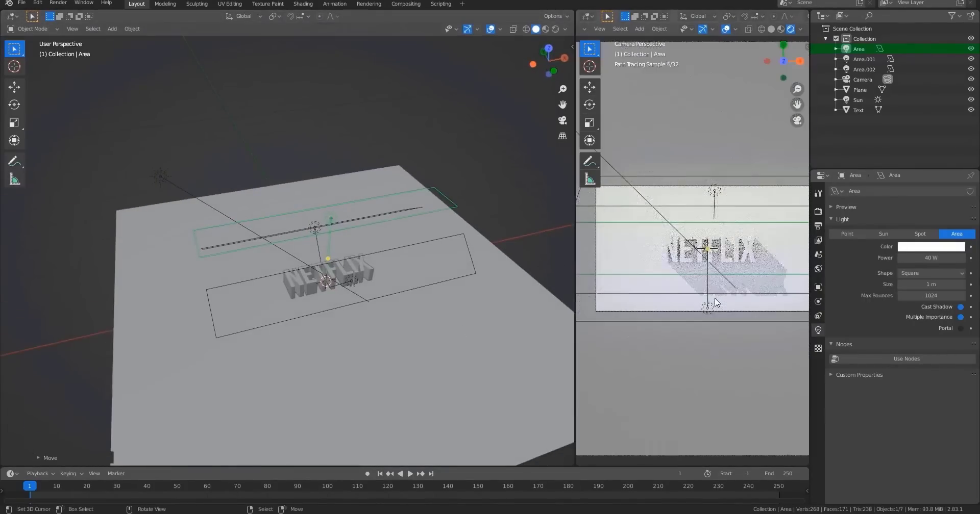
key(z)
key(ctrl+s)
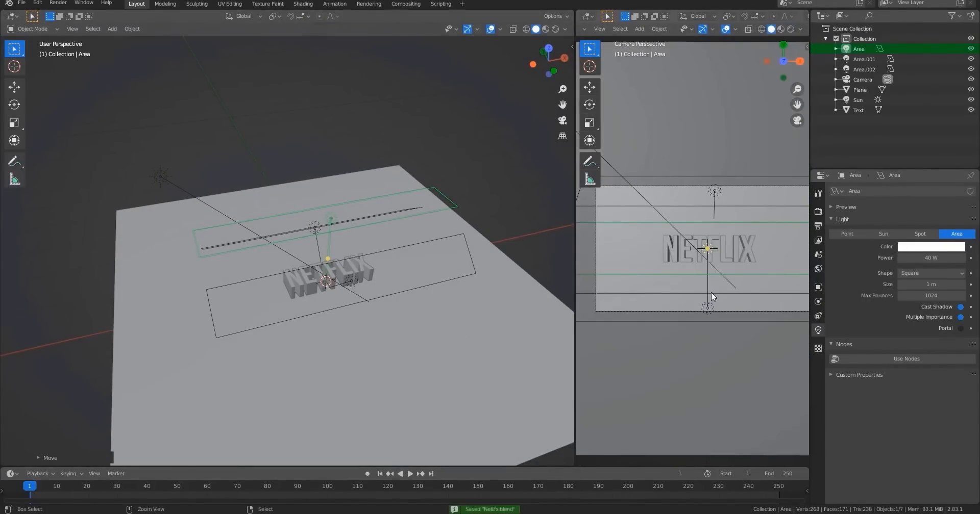
In the render performance settings, set the Cycles tile size to 256 px for both X and Y.
middle_drag(323, 288, 315, 300)
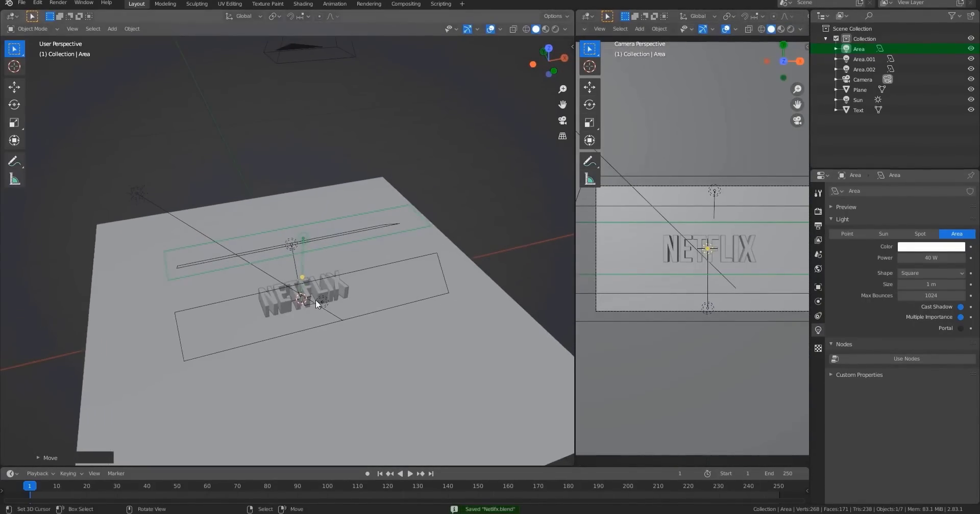
click(817, 239)
scroll(941, 346, down, 4)
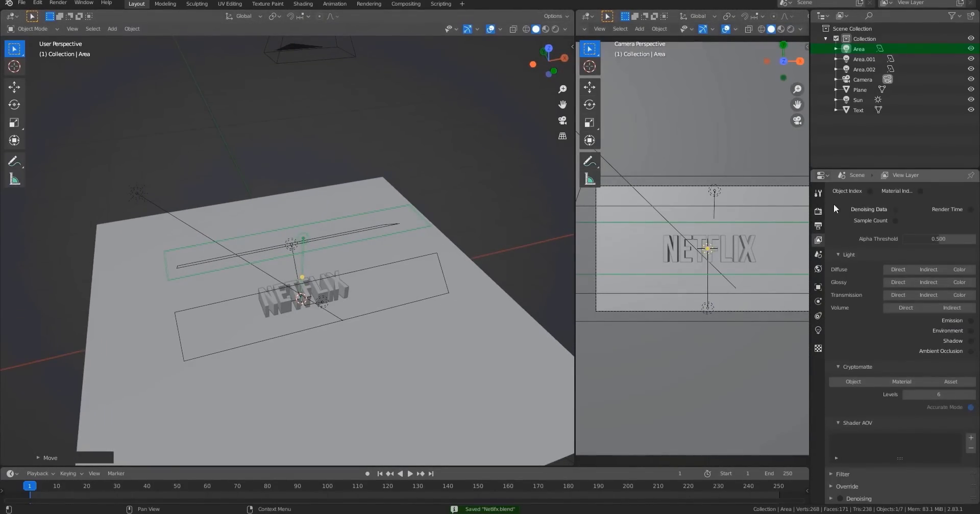
click(818, 211)
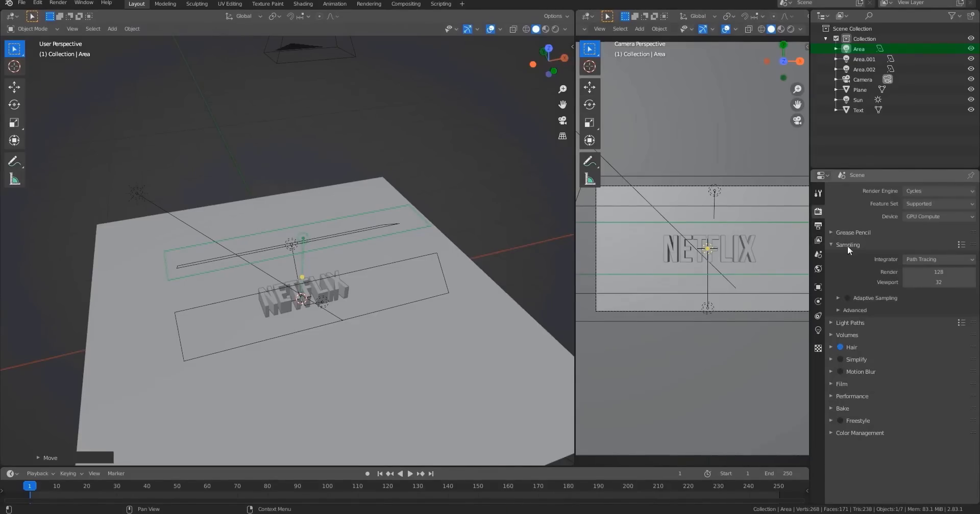
click(851, 397)
scroll(895, 419, down, 7)
click(940, 323)
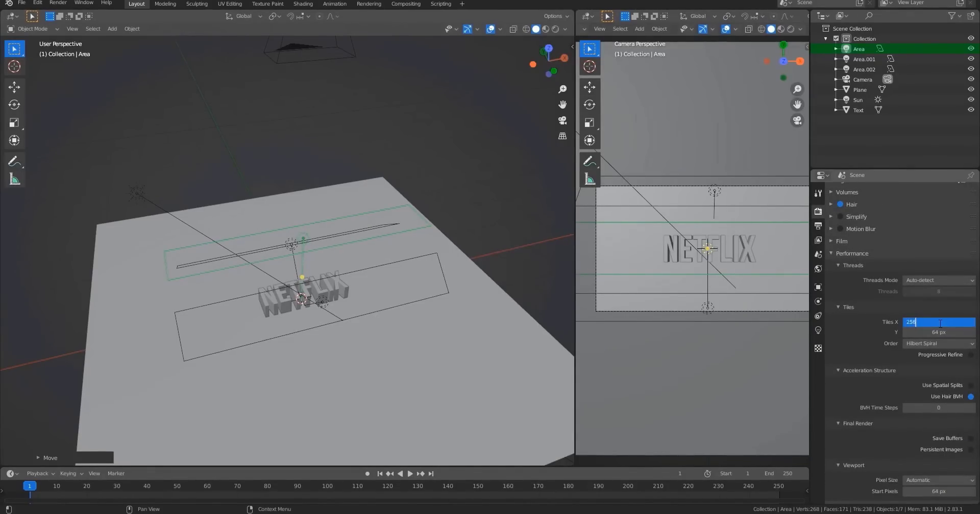
text(256)
click(937, 332)
text(256)
key(Return)
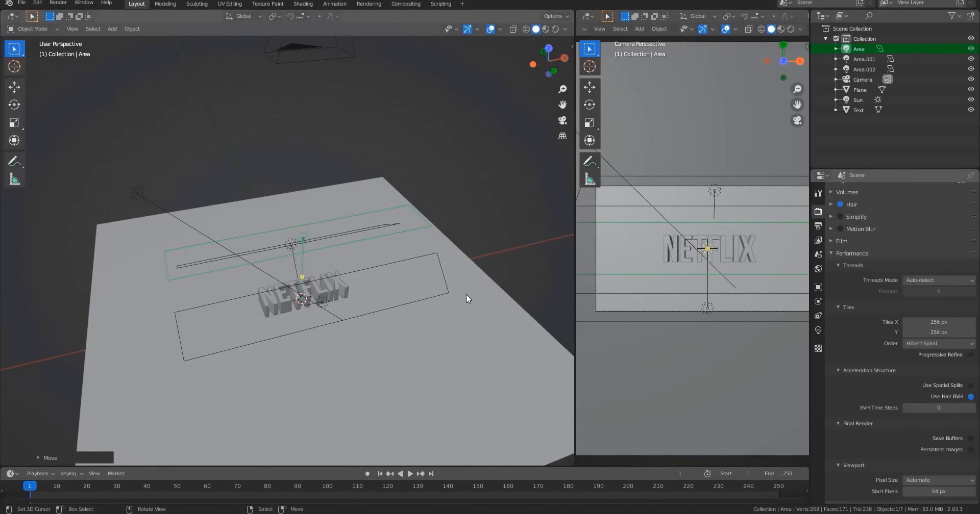
Render the current frame to preview the lit NETFLIX text, then close the render window.
key(F12)
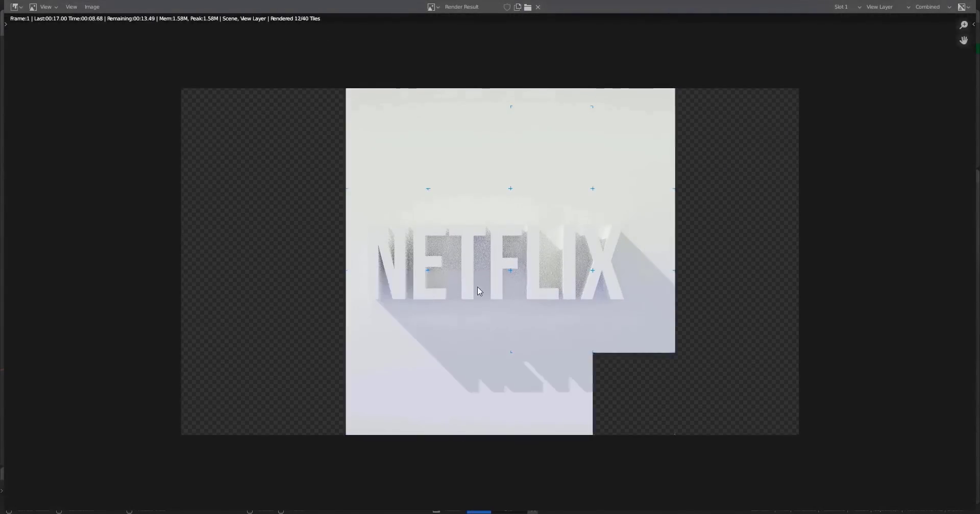
scroll(527, 311, down, 1)
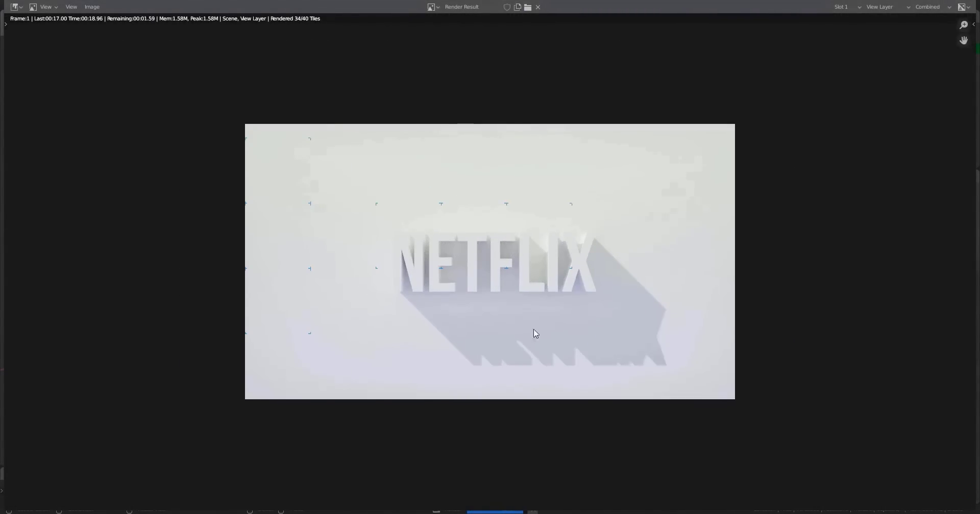
scroll(534, 335, up, 1)
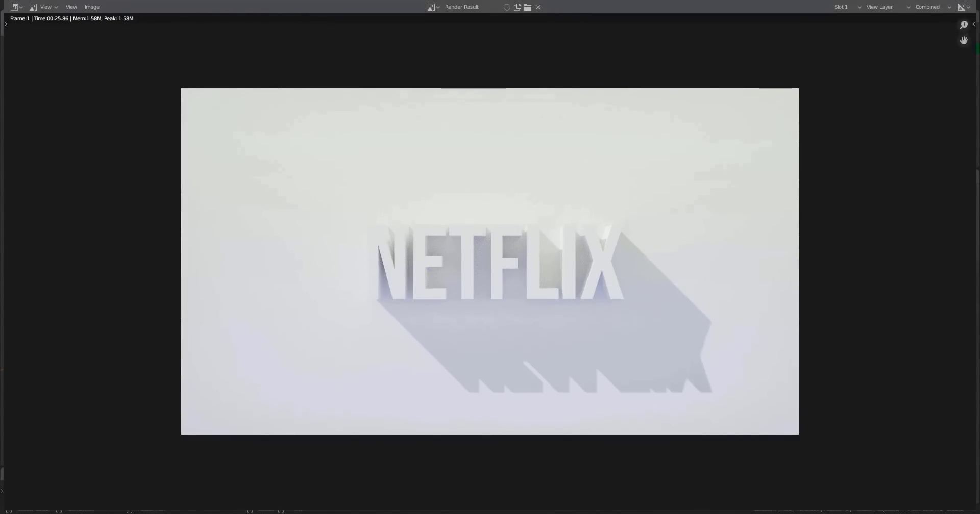
click(963, 0)
Select the NETFLIX text object and scale it down slightly to about 0.93.
right_click(328, 296)
scroll(333, 296, up, 2)
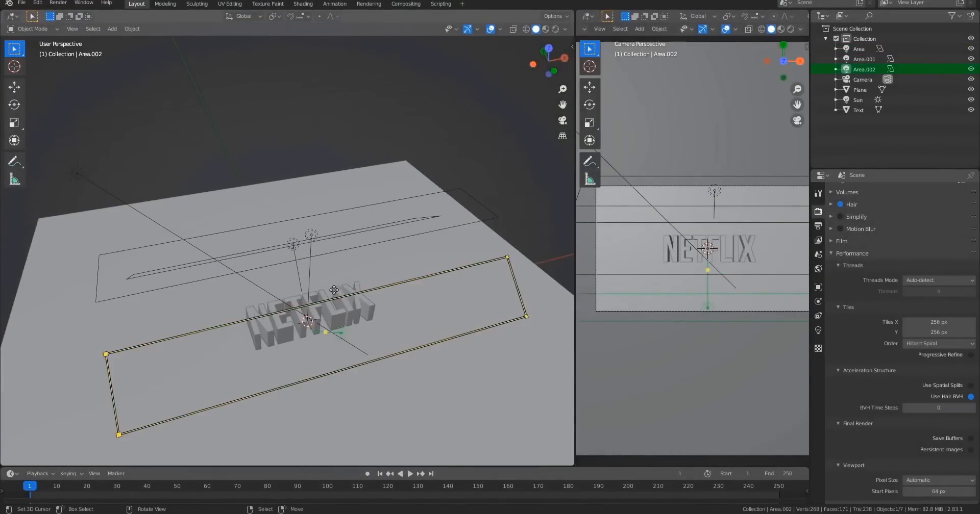
right_click(351, 306)
key(s)
click(412, 251)
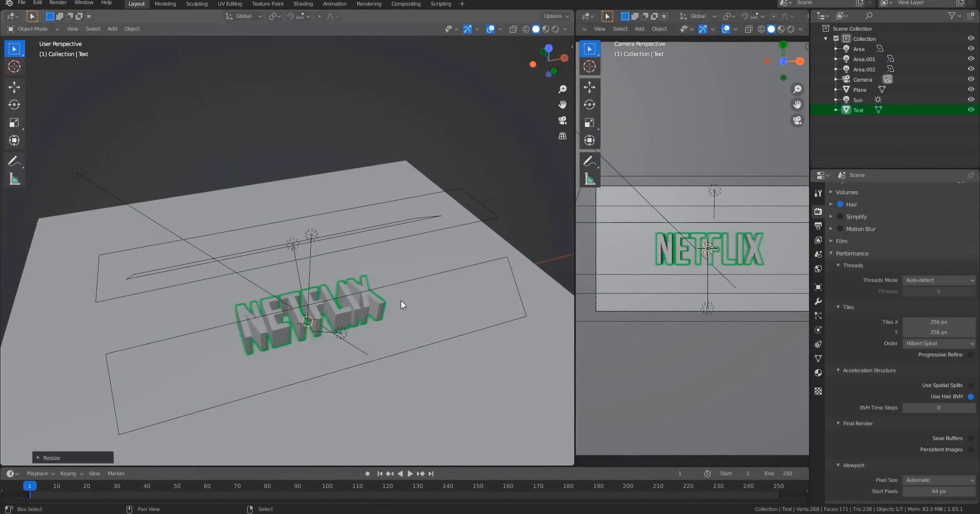
key(shift+z)
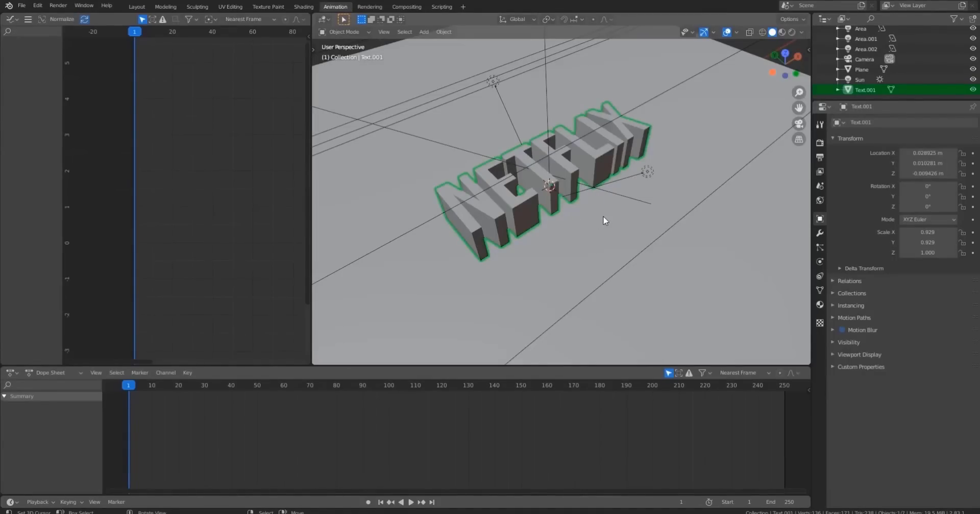
In top view, enter the text's edit mode, add a cube and scale it to about 0.31.
middle_drag(602, 216, 586, 229)
key(KP_7)
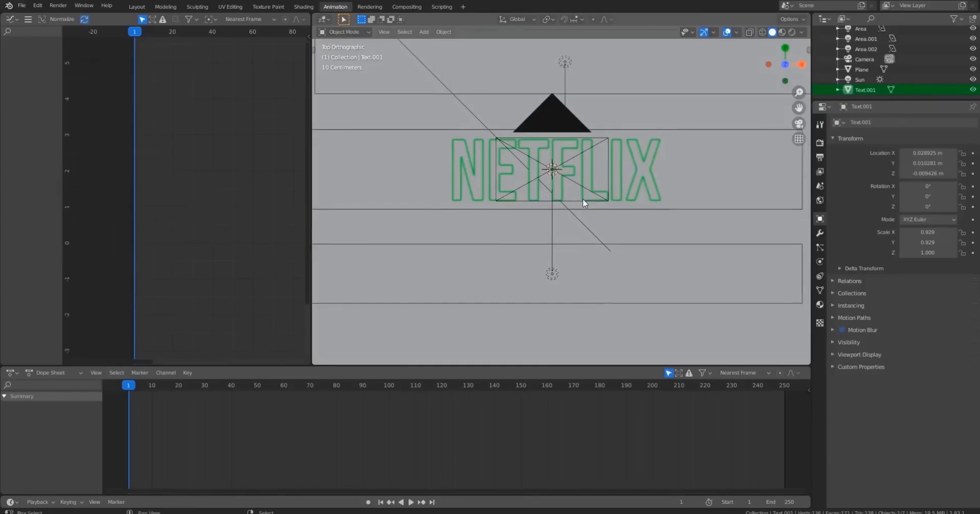
scroll(561, 220, up, 4)
key(Tab)
shift+scroll(544, 224, down, 3)
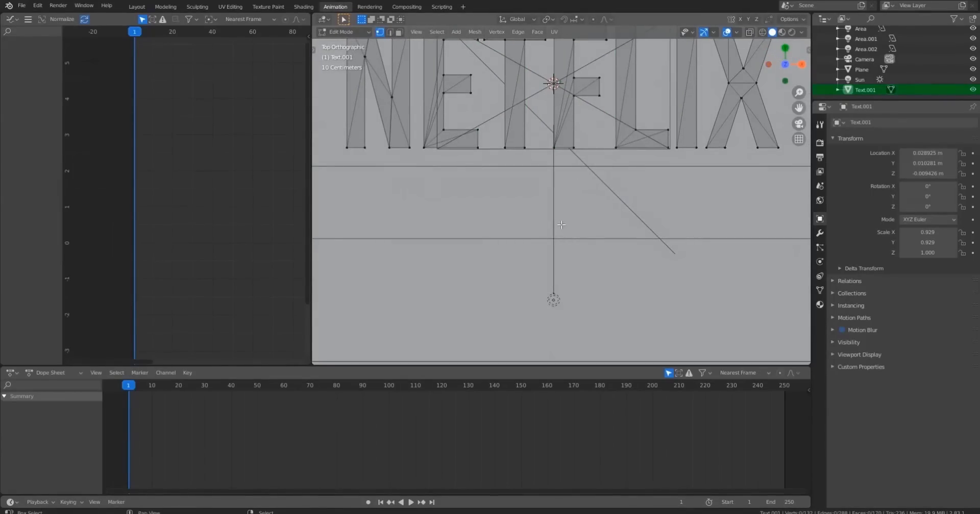
key(shift+a)
click(536, 223)
scroll(531, 231, down, 3)
key(s)
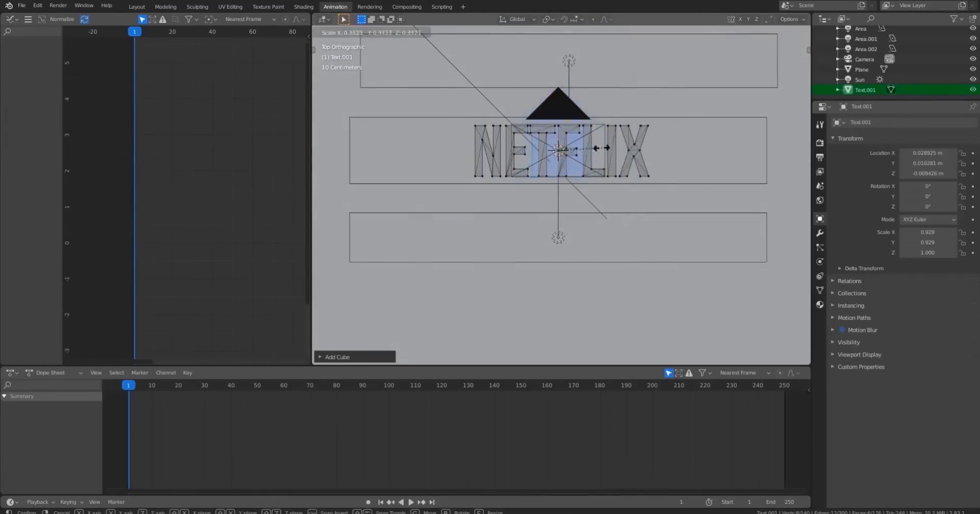
click(579, 139)
Move the cube about 1.29 m along Y away from the text, shrink it further and leave edit mode.
middle_drag(536, 255, 568, 206)
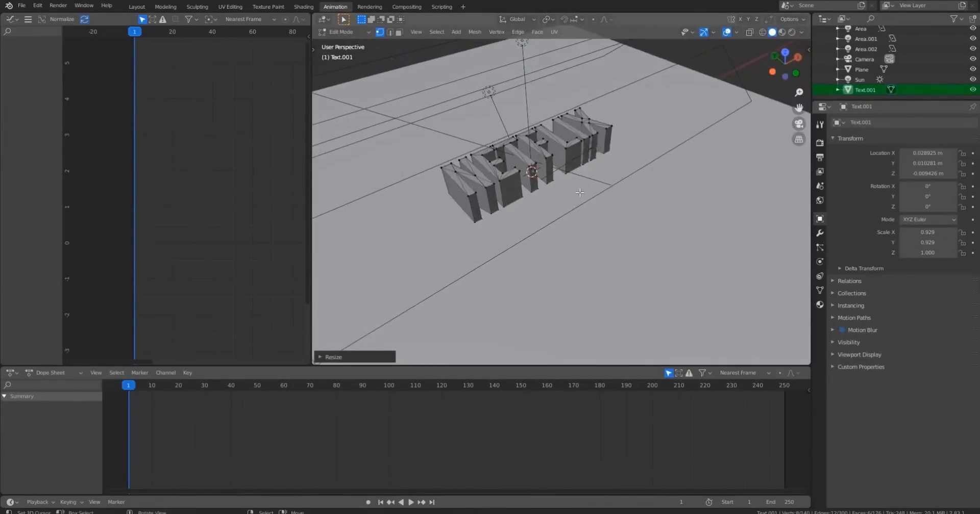
scroll(568, 206, up, 3)
key(g)
key(y)
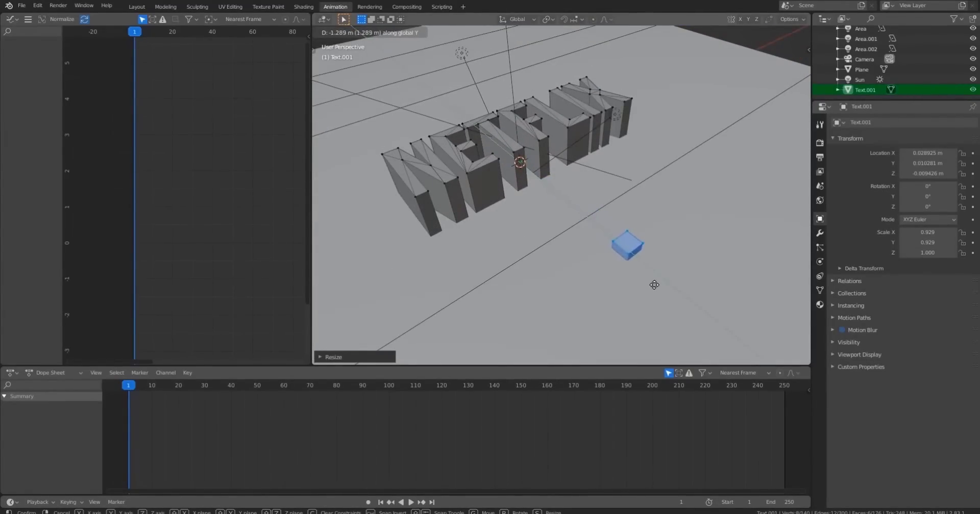
click(636, 263)
key(s)
click(656, 252)
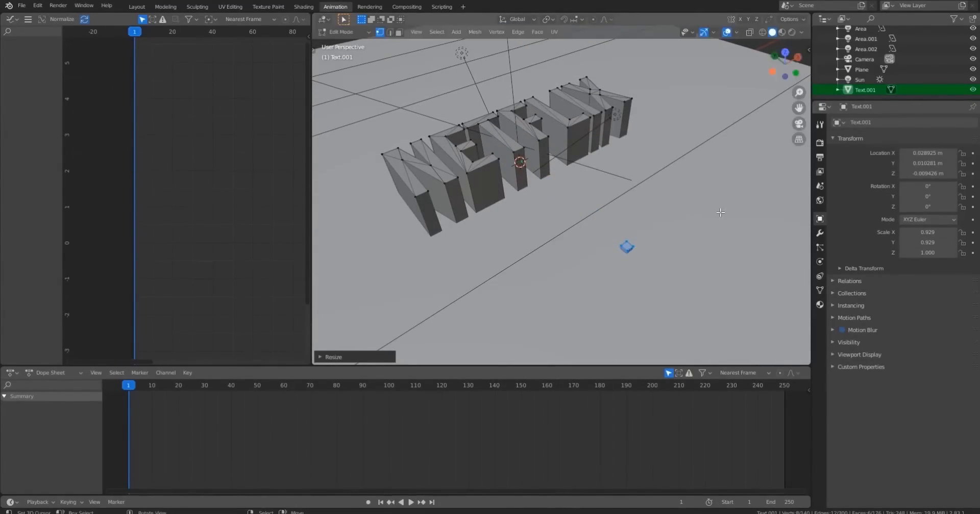
middle_drag(656, 252, 659, 216)
key(KP_7)
key(Tab)
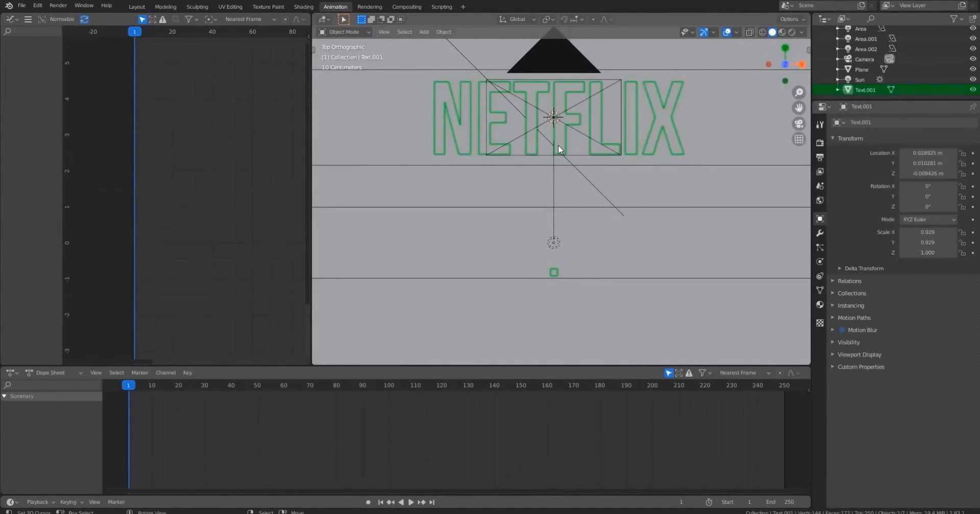
Isolate the text in local view and, in edit mode, raise the cube about 0.18 m along Z.
key(KP_Divide)
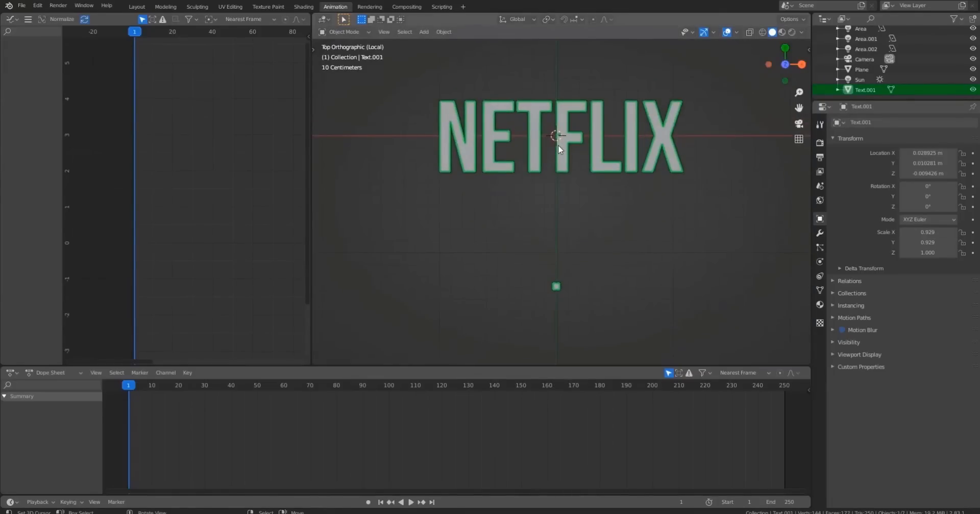
shift+middle_drag(559, 165, 532, 168)
shift+middle_drag(583, 206, 635, 201)
key(Tab)
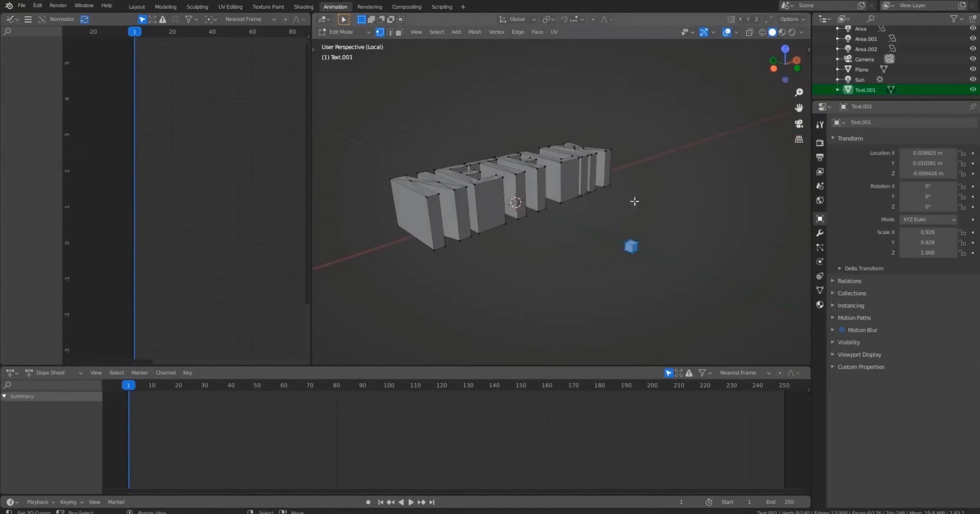
key(KP_3)
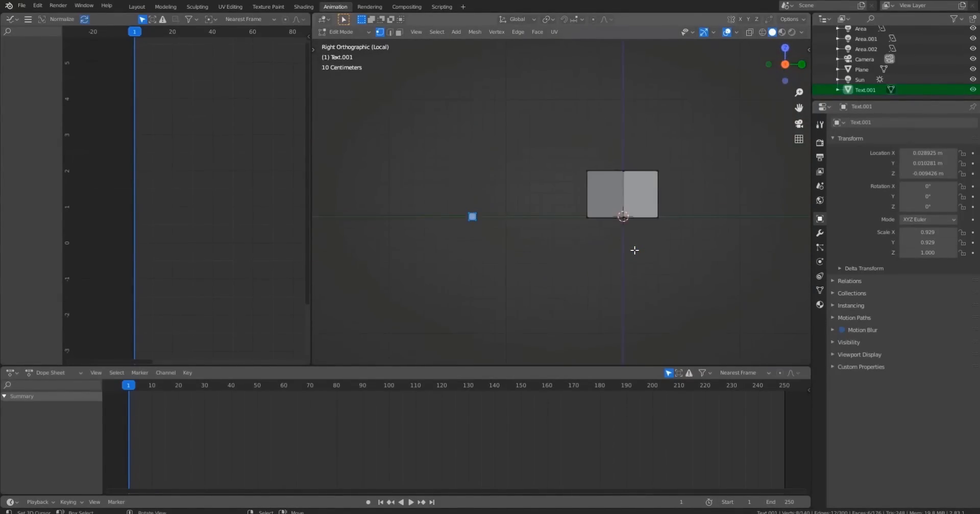
key(g)
key(z)
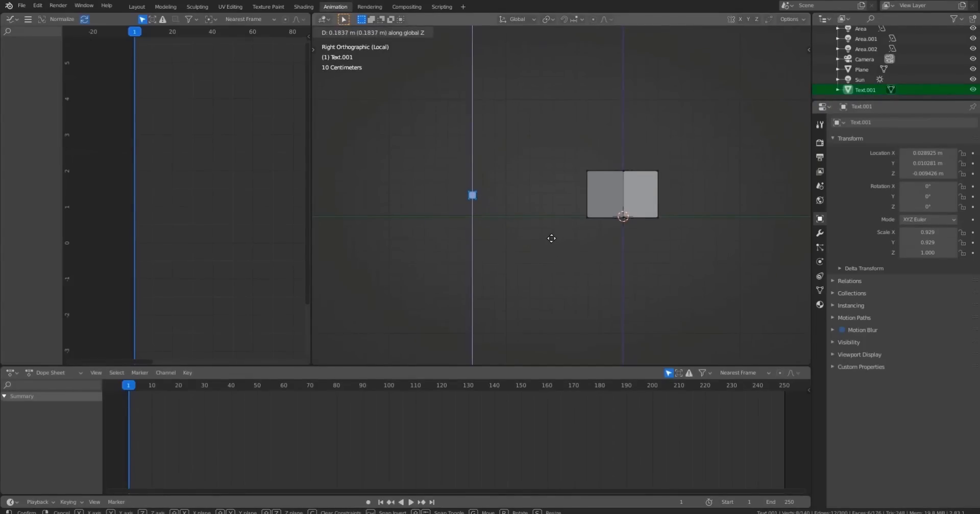
click(551, 236)
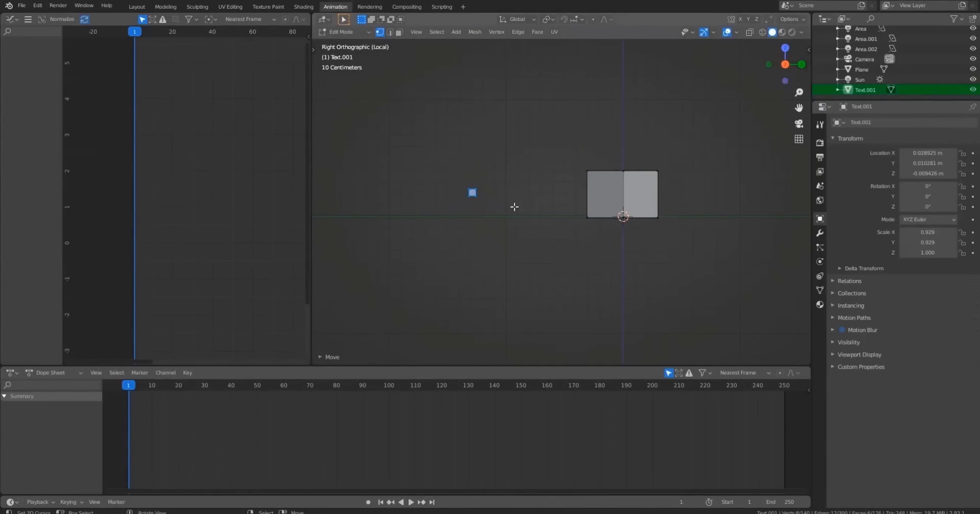
Enable proportional editing with Smooth falloff and start moving the cube with a proportional size of about 1.46.
key(KP_7)
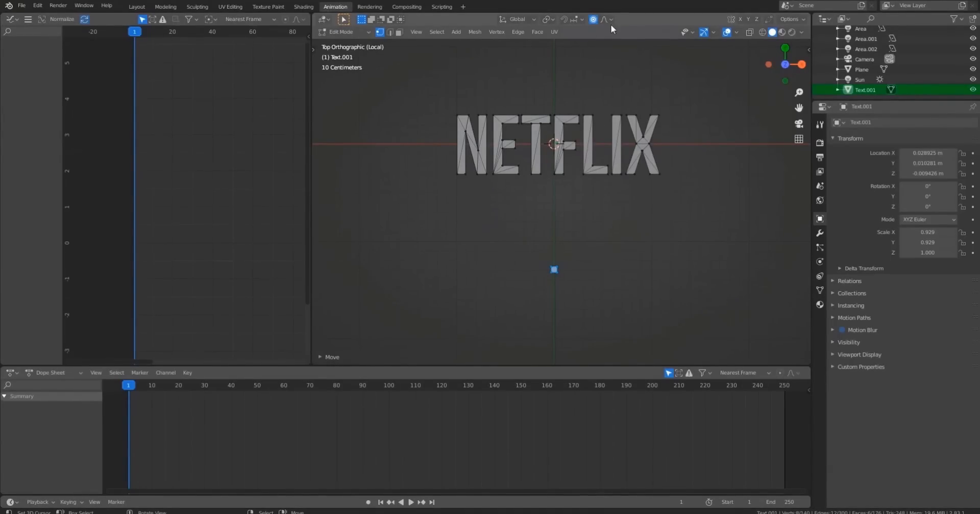
click(606, 19)
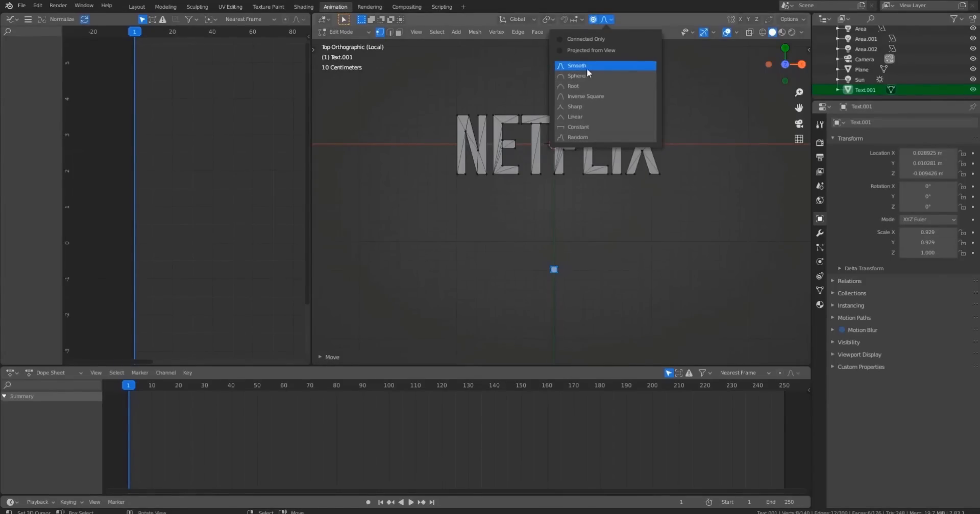
key(g)
click(612, 210)
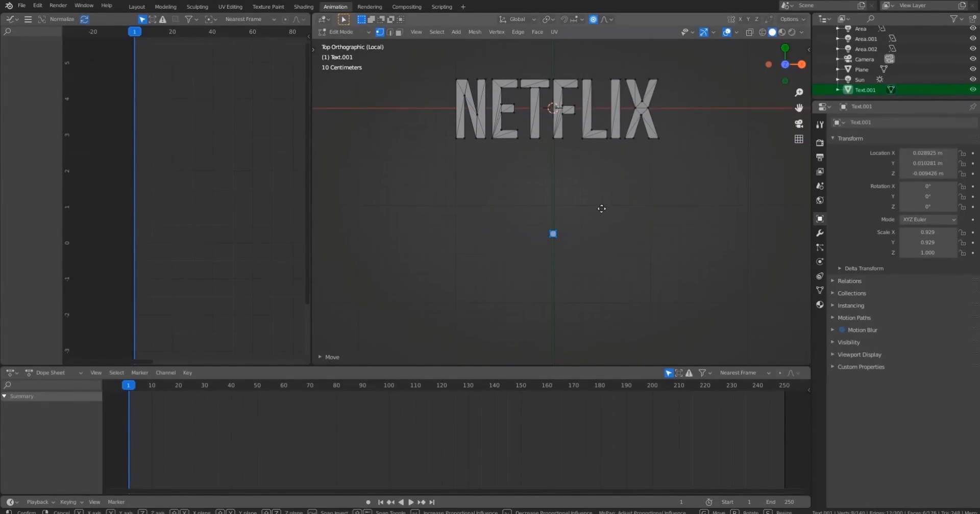
key(g)
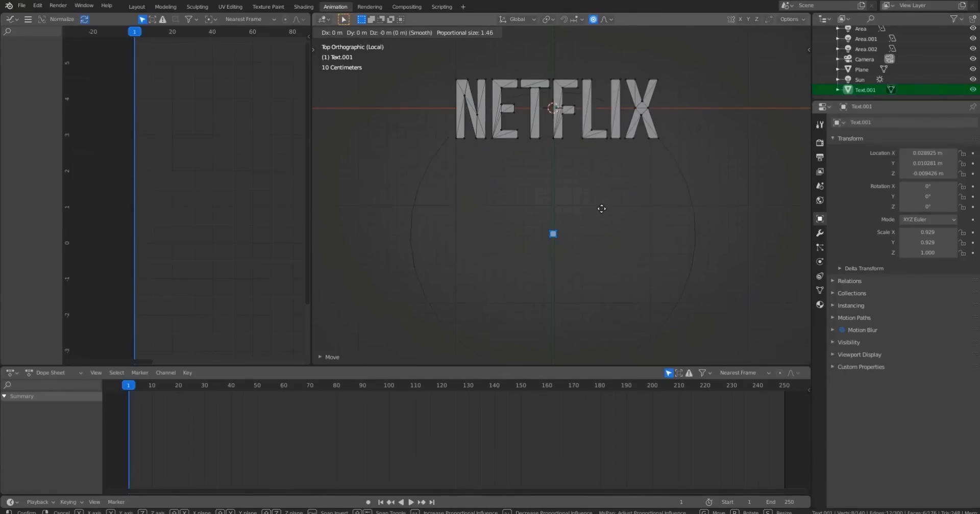
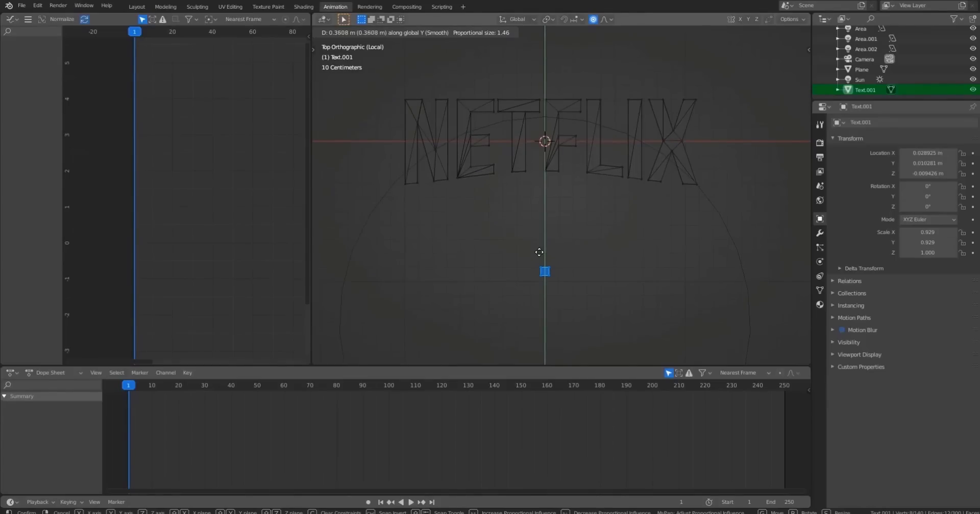
Apply the proportional move that bends the text and delete the helper cube's vertices.
click(538, 258)
click(402, 182)
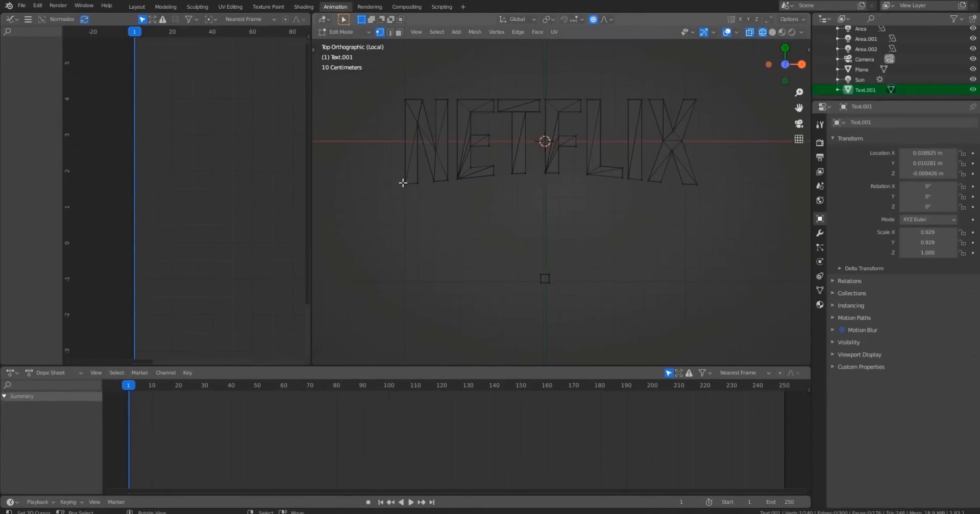
click(544, 279)
key(x)
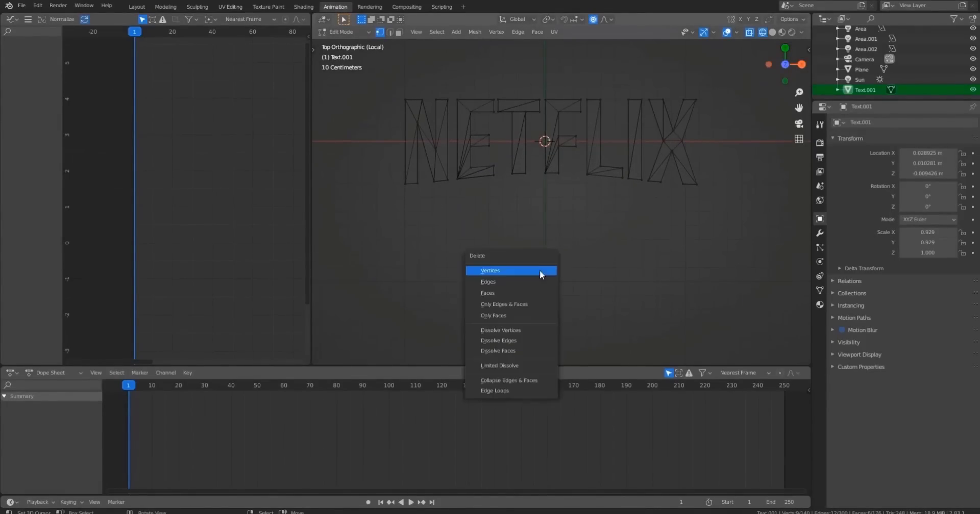
click(502, 268)
Box-select the bottom outer corner vertices of the N and X and shift them about -0.02 m along Y.
scroll(459, 240, up, 3)
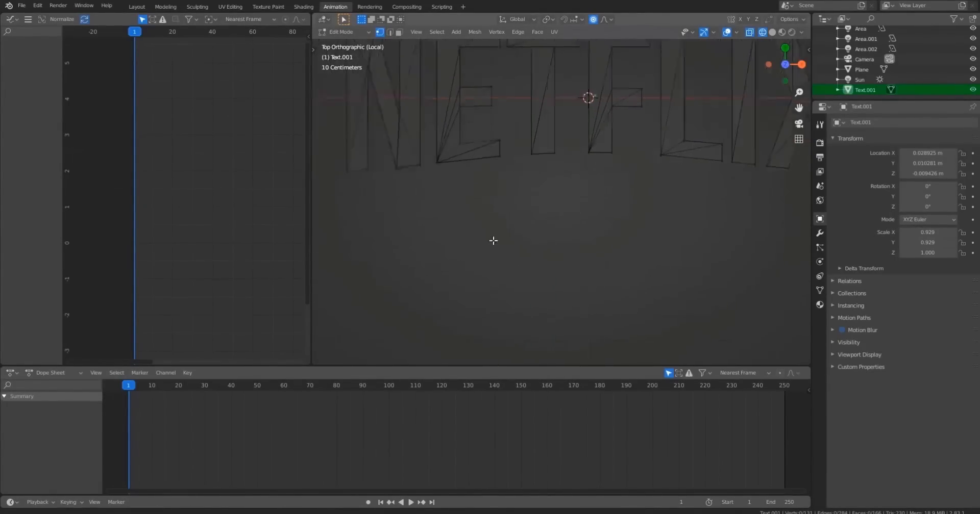
key(b)
drag(457, 187, 483, 219)
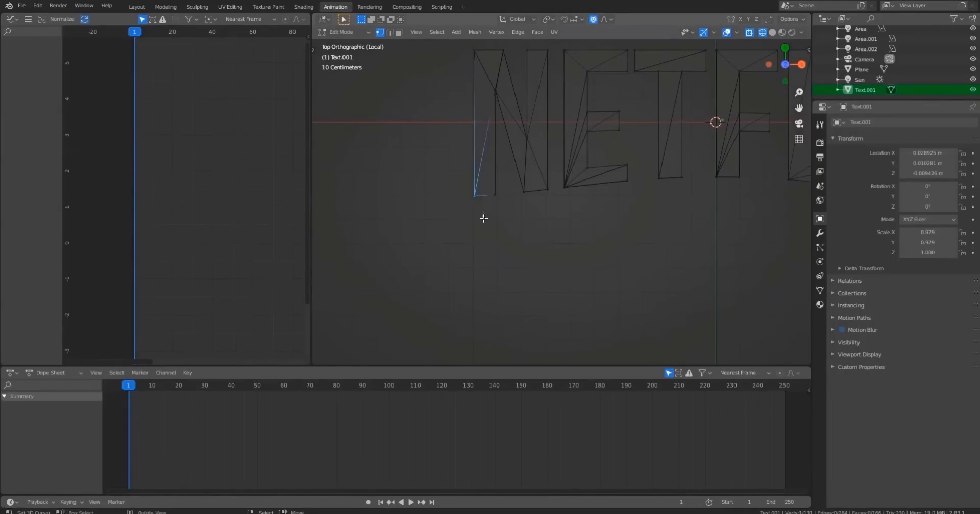
shift+middle_drag(667, 238, 525, 216)
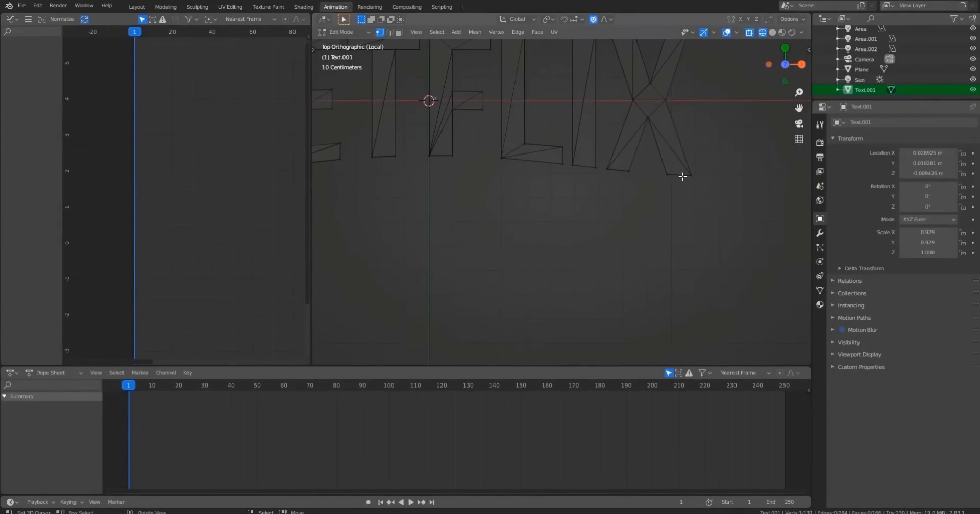
key(b)
drag(678, 166, 712, 213)
scroll(660, 208, down, 3)
shift+middle_drag(593, 190, 660, 223)
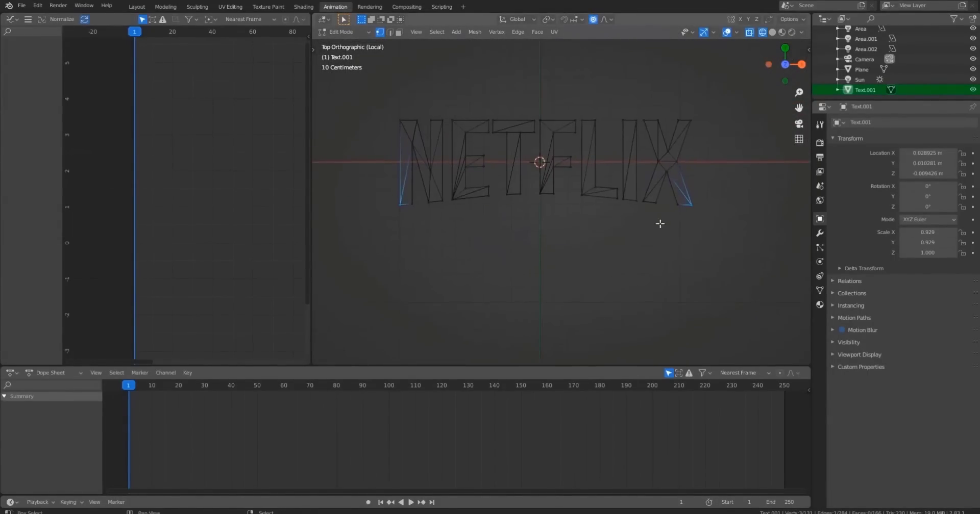
key(g)
key(y)
right_click(637, 222)
key(g)
key(y)
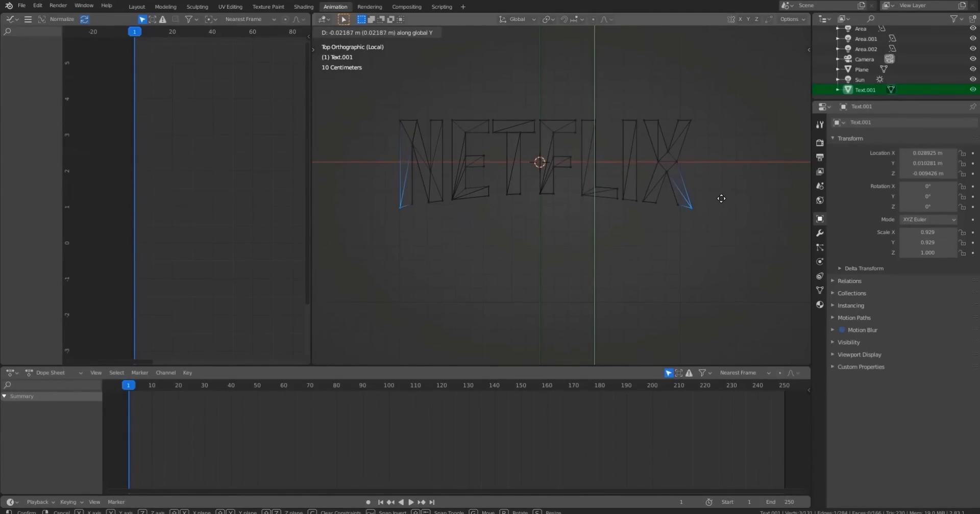
click(721, 198)
Leave edit mode, return to solid shading in top view and save the file.
key(Tab)
scroll(620, 239, down, 4)
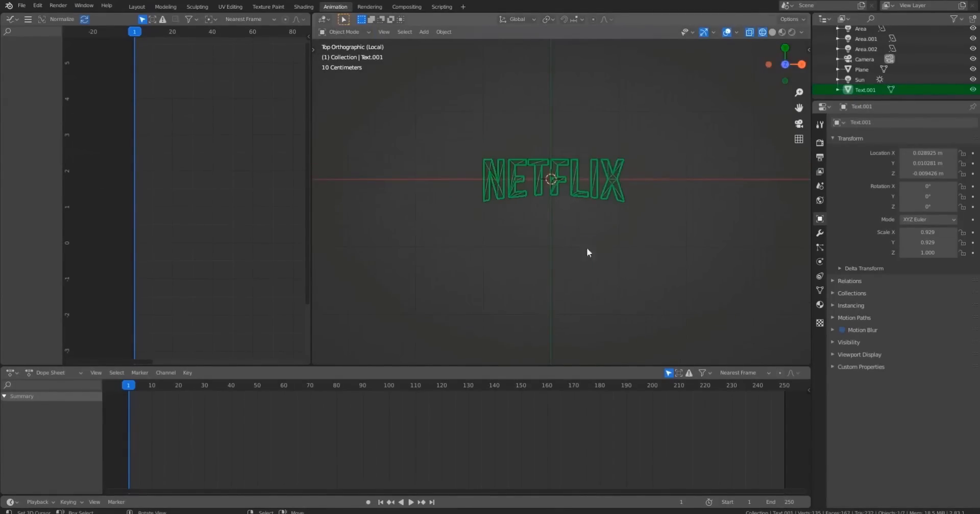
key(shift+z)
mouse_move(586, 252)
middle_down()
mouse_move(623, 237)
mouse_move(590, 258)
mouse_move(560, 256)
mouse_move(584, 266)
mouse_move(429, 244)
mouse_move(517, 265)
mouse_move(670, 224)
mouse_move(637, 238)
middle_up()
scroll(623, 215, down, 6)
key(KP_7)
scroll(623, 215, up, 4)
key(ctrl+s)
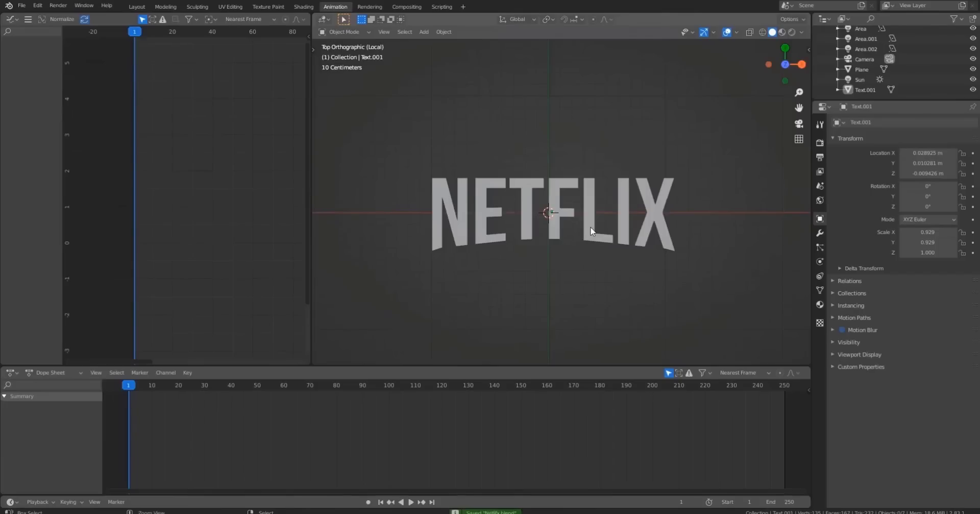
Exit local view and preview the bent text through the camera in rendered shading.
shift+middle_drag(609, 266, 613, 248)
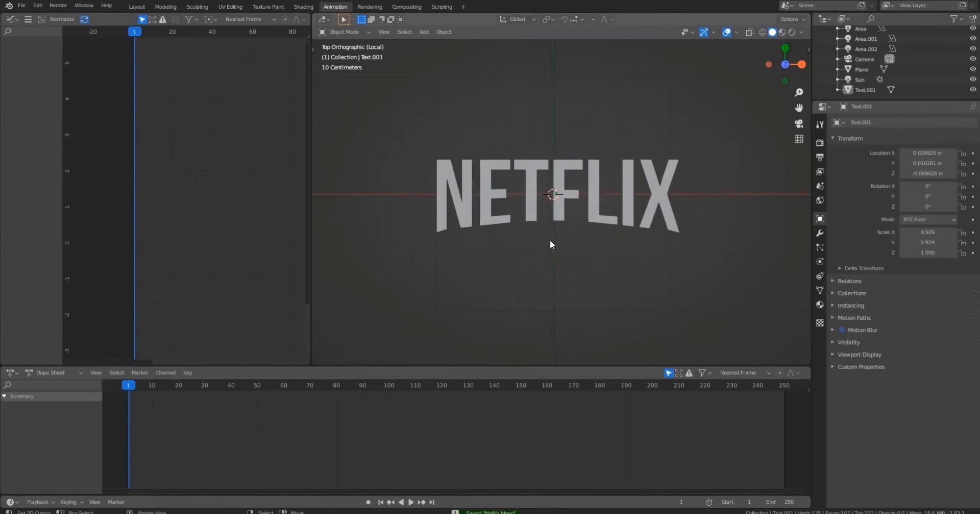
key(KP_Divide)
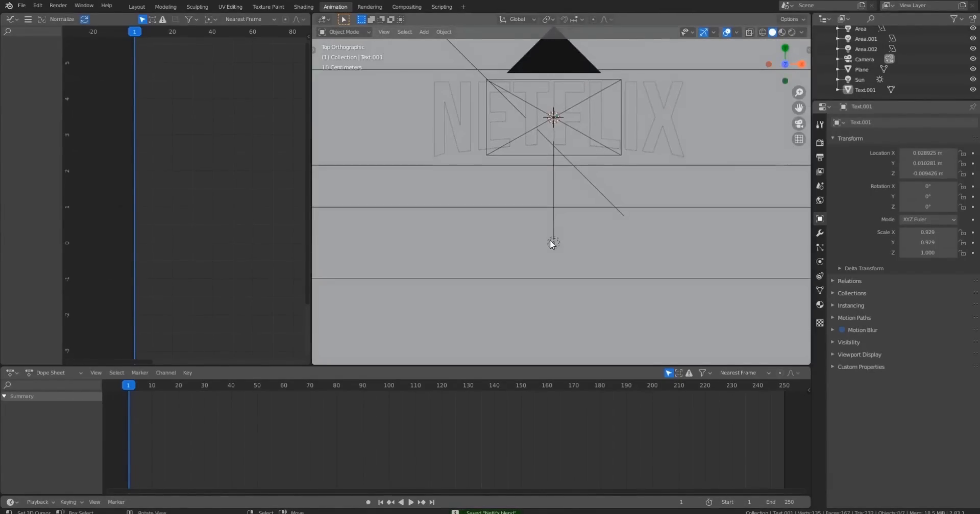
scroll(550, 241, down, 5)
middle_drag(550, 241, 614, 189)
scroll(614, 190, up, 1)
key(shift+z)
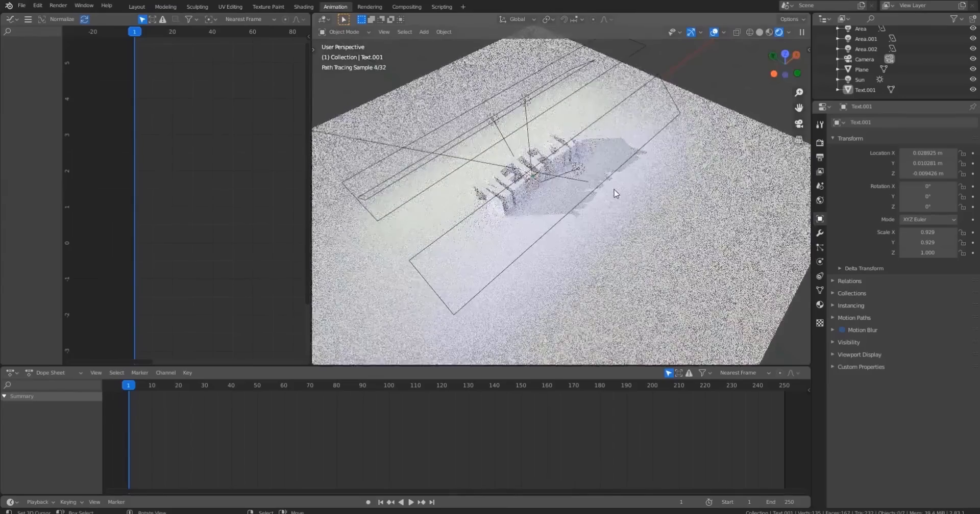
key(KP_0)
scroll(616, 194, up, 2)
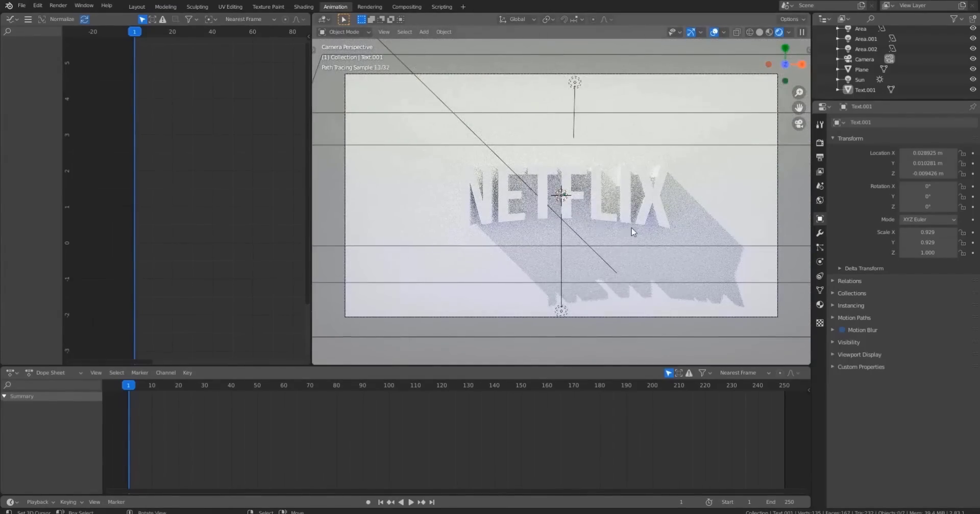
key(shift+z)
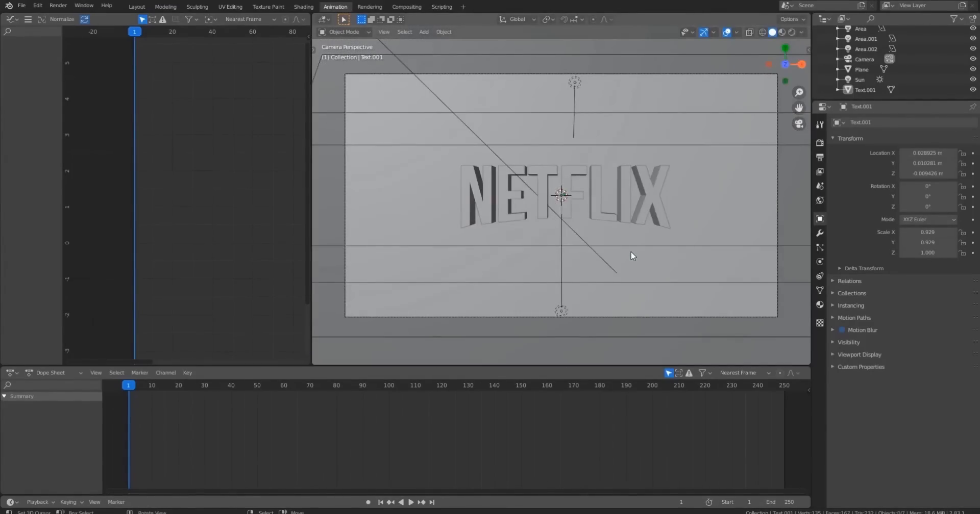
Select the text, select all its geometry in edit mode and merge vertices by distance.
click(475, 197)
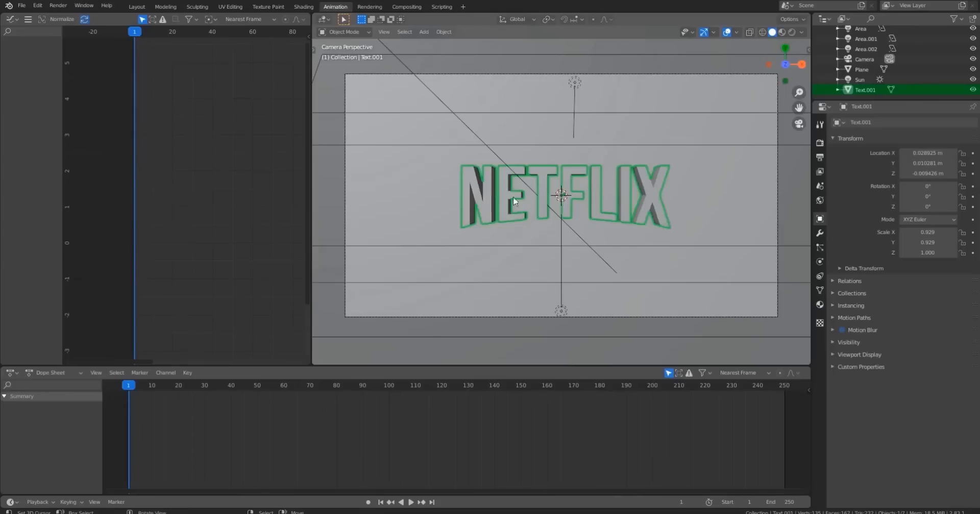
shift+middle_drag(604, 207, 606, 202)
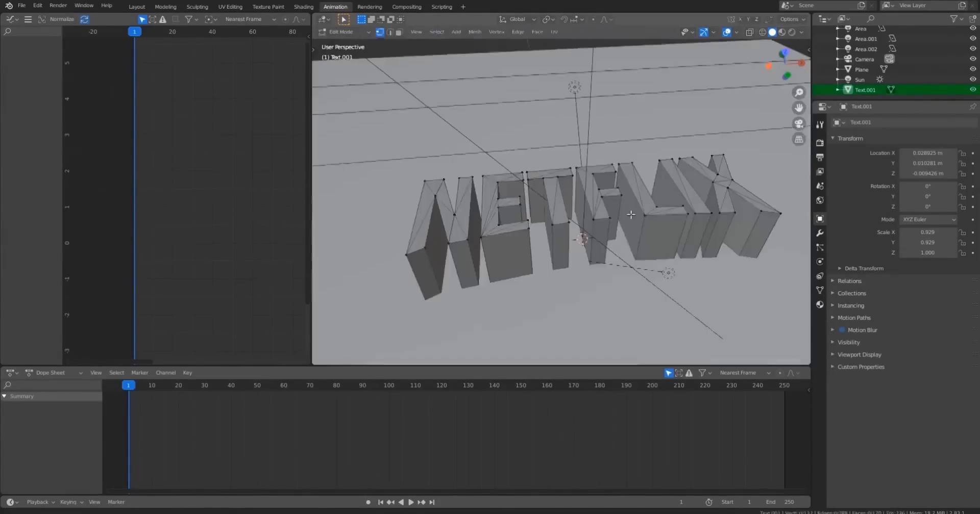
key(a)
key(a)
key(a)
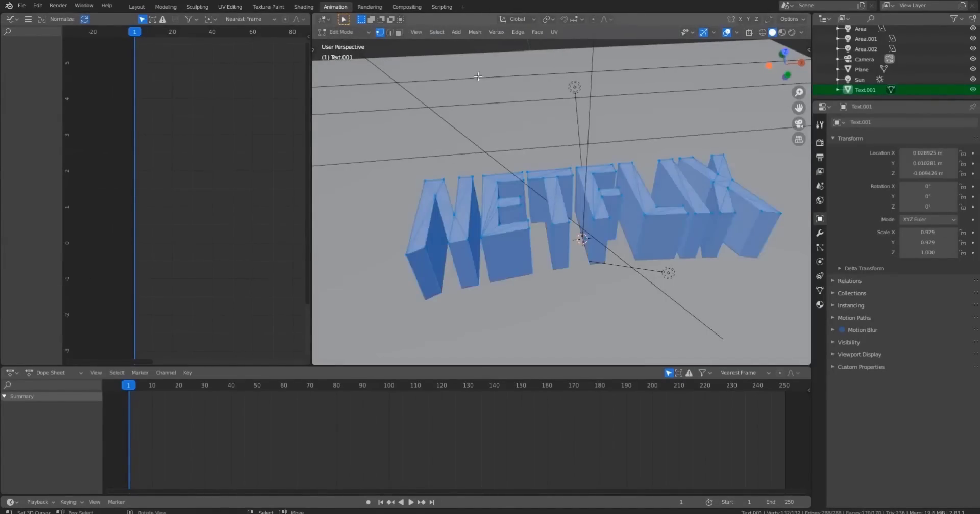
key(F3)
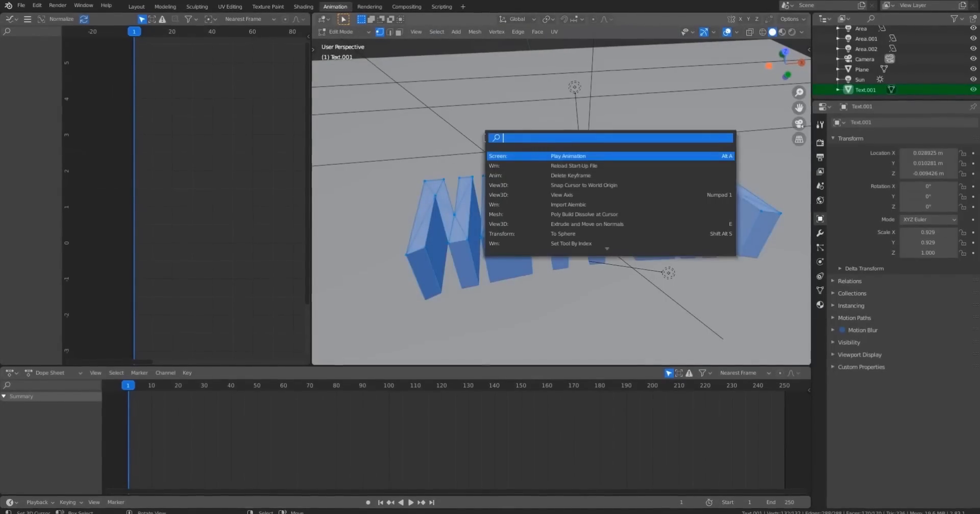
text(mer)
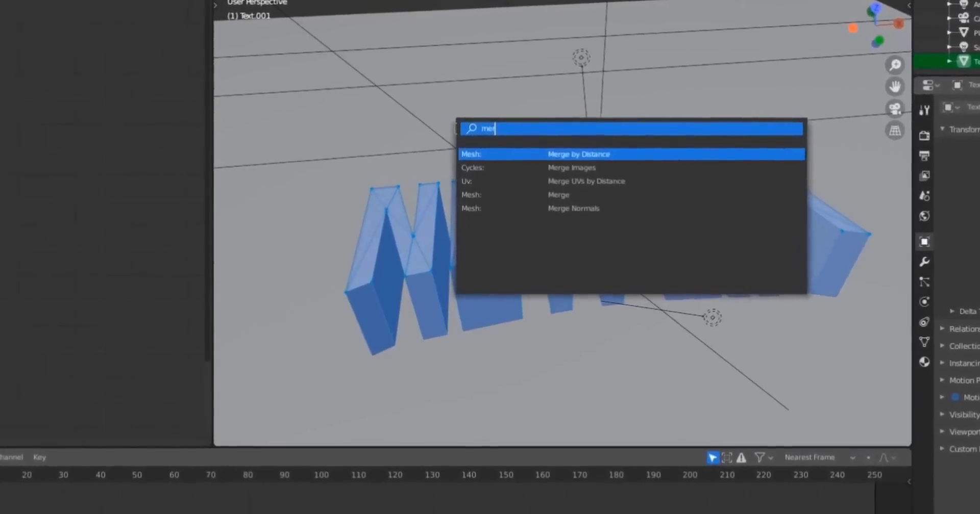
key(Return)
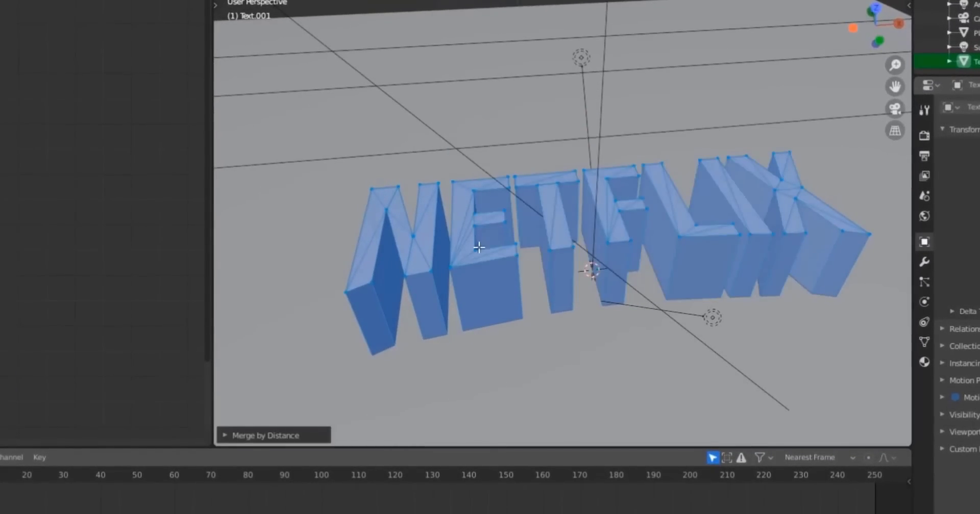
Check whether the N selects and moves as its own linked piece.
middle_drag(479, 248, 761, 183)
middle_drag(566, 258, 423, 221)
key(alt+a)
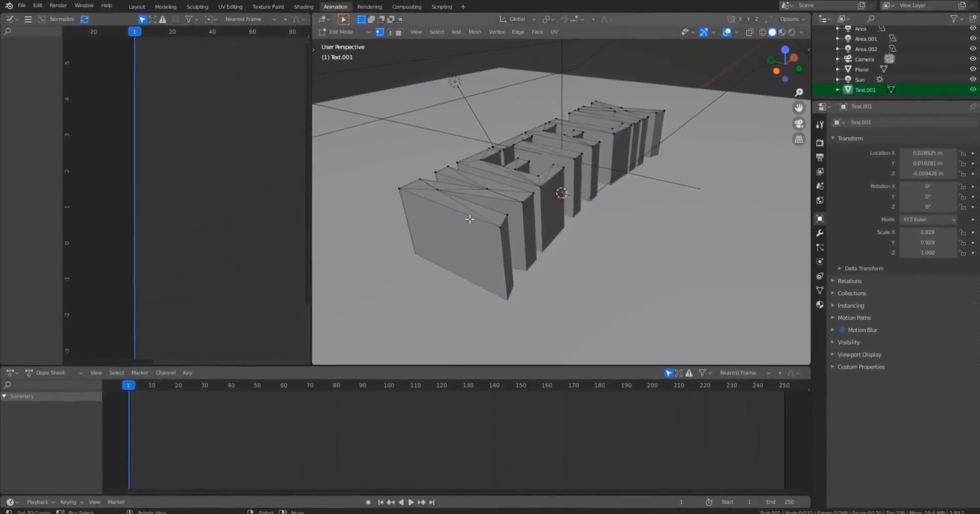
middle_drag(601, 214, 535, 221)
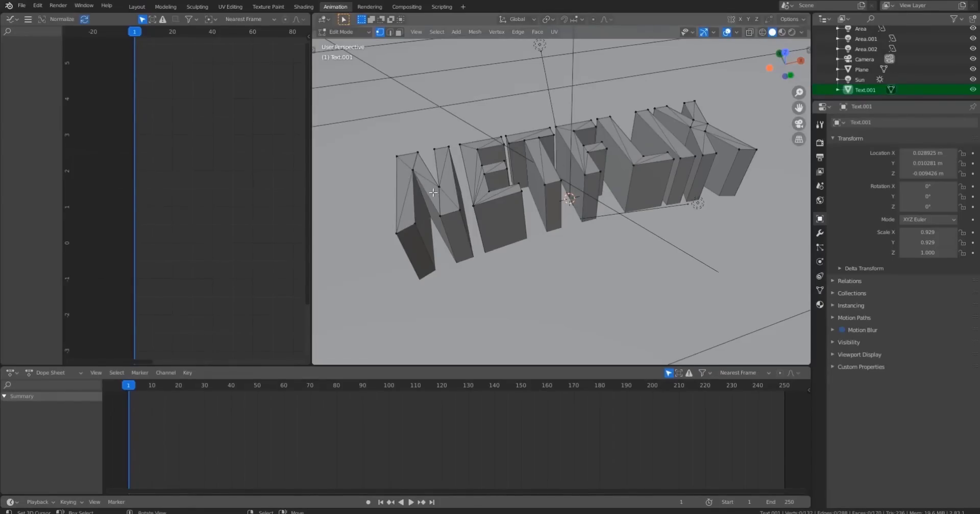
key(l)
key(g)
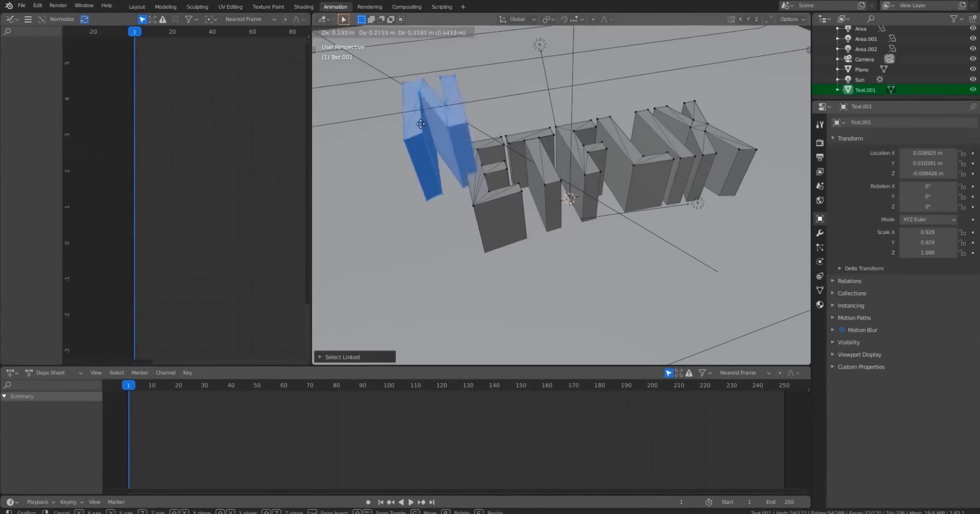
right_click(465, 219)
key(alt+a)
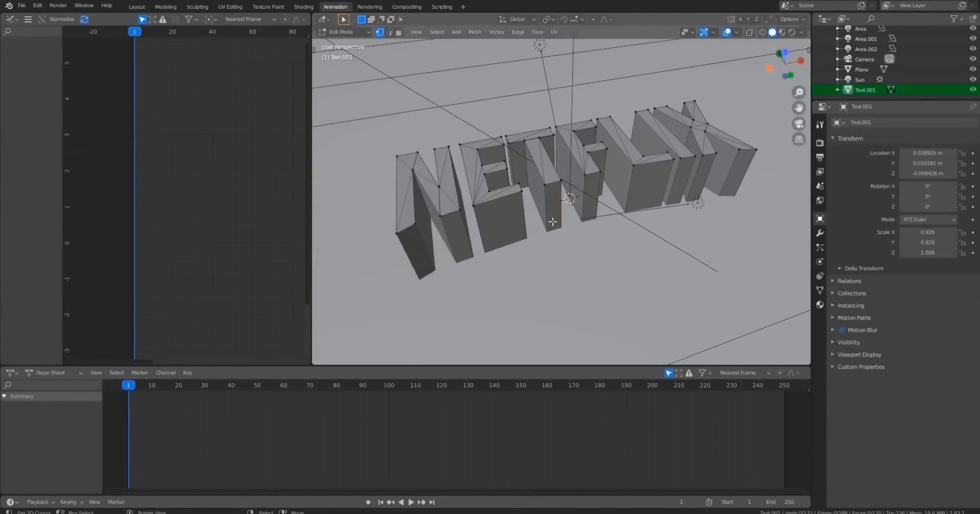
Separate the whole text mesh into individual letter objects by loose parts.
key(a)
key(p)
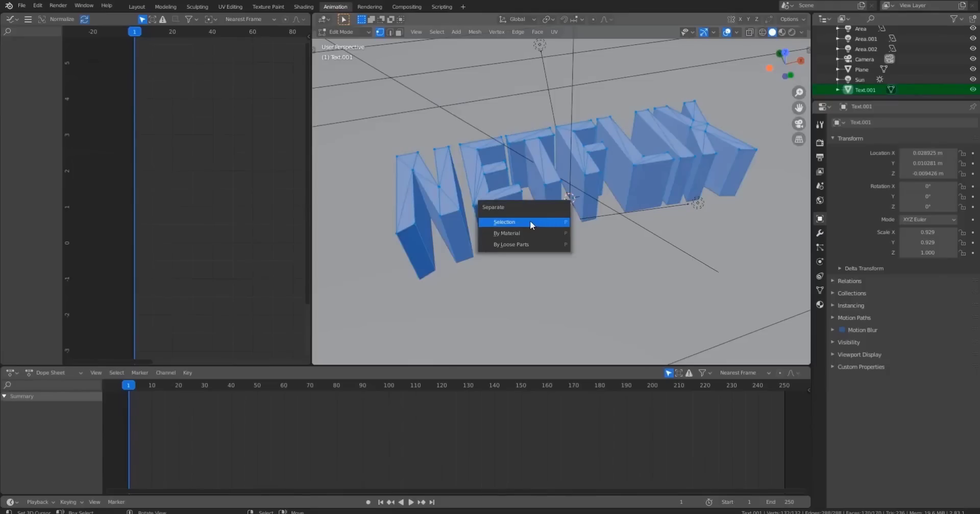
click(518, 244)
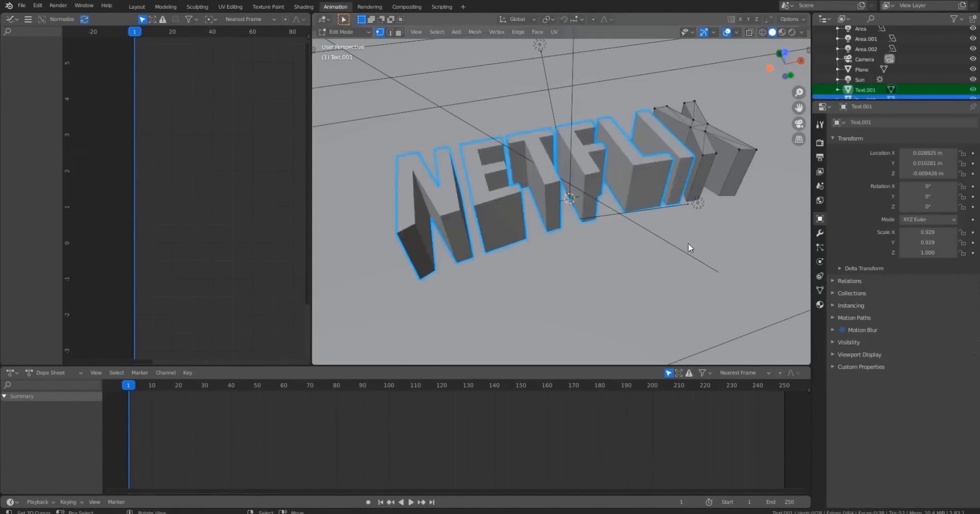
Leave edit mode, check each separated letter object in turn and save the file.
key(Tab)
click(691, 148)
click(684, 148)
click(675, 143)
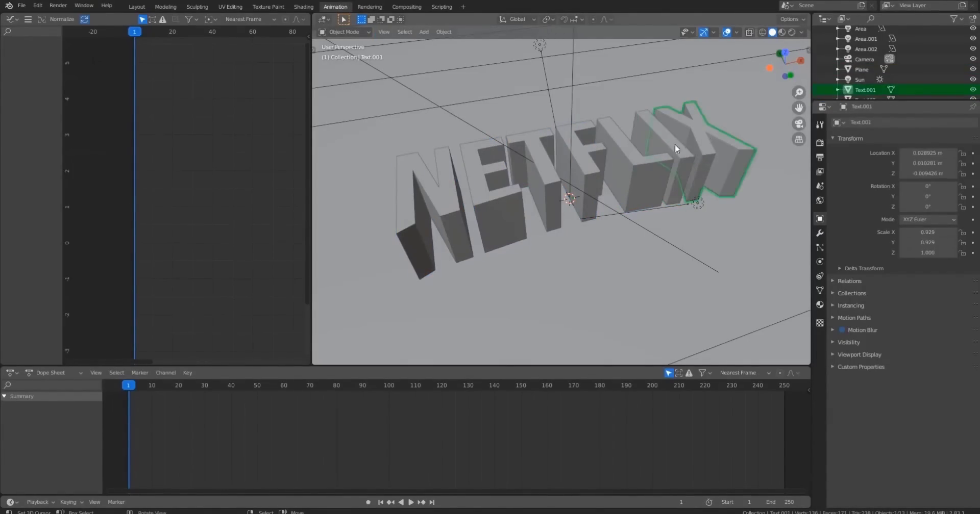
click(642, 161)
click(589, 170)
click(587, 171)
click(533, 185)
click(497, 199)
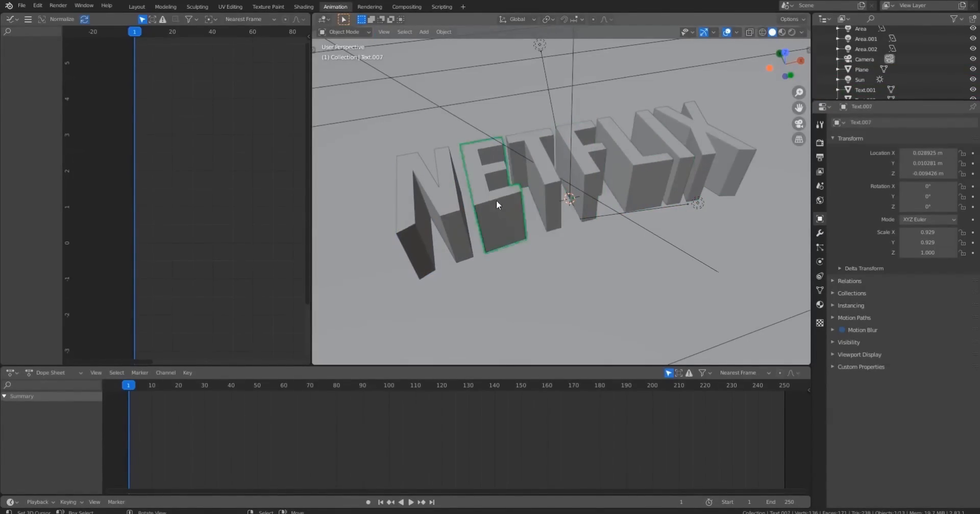
click(441, 212)
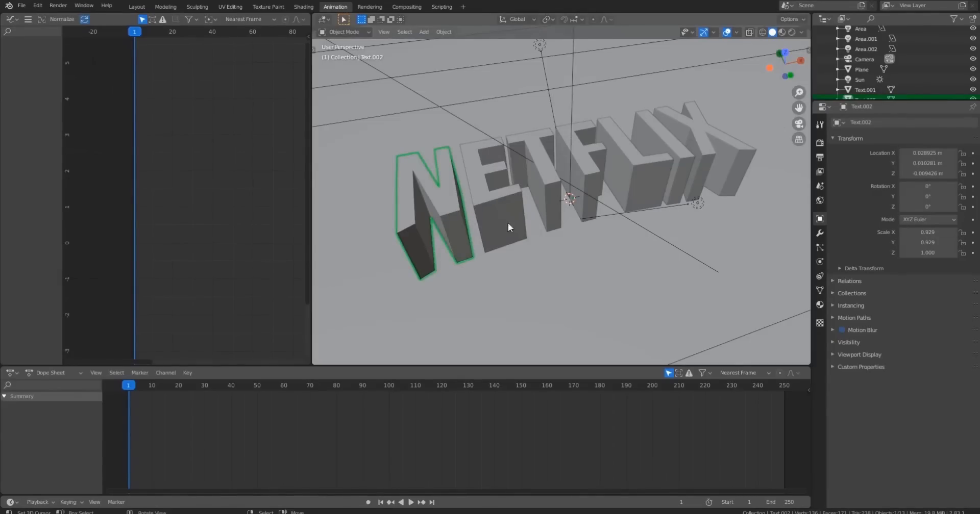
key(ctrl+s)
Rename the letter objects after their letters, naming the X and E objects.
drag(868, 100, 871, 240)
click(871, 117)
double_click(871, 117)
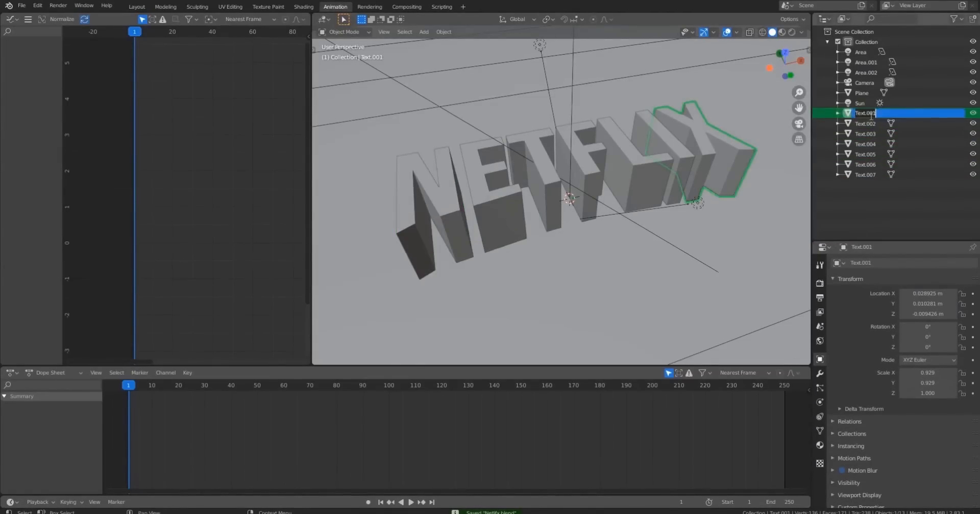
key(Return)
double_click(865, 164)
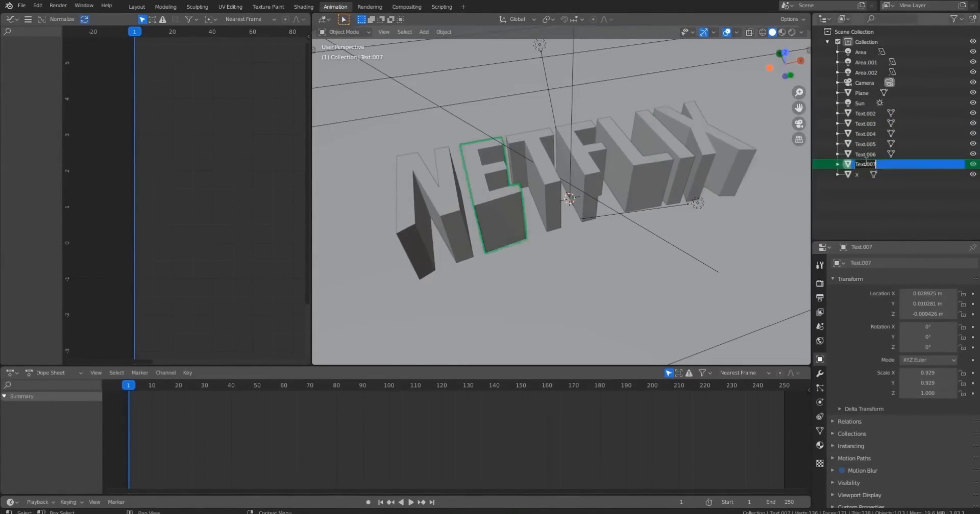
text(E)
key(Return)
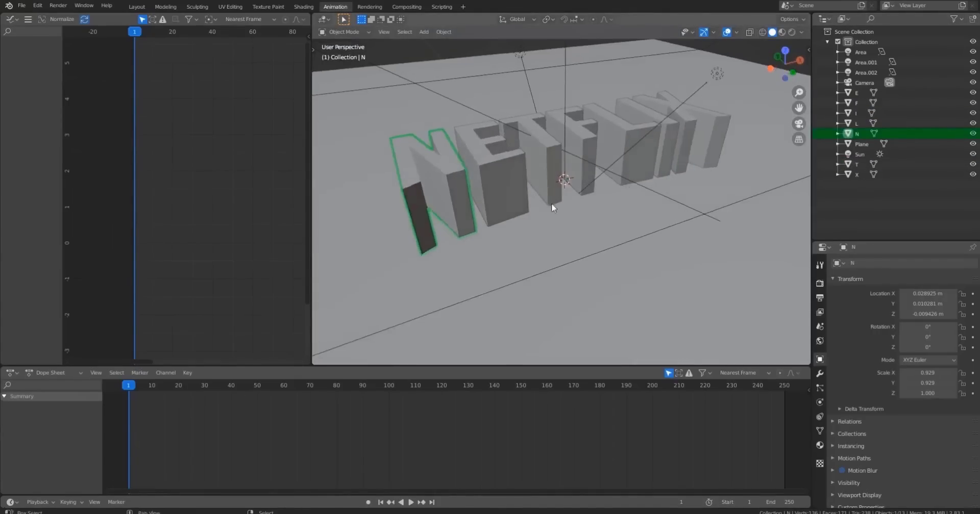
Select all seven NETFLIX letter objects together, with the X as the active one.
middle_drag(551, 203, 602, 238)
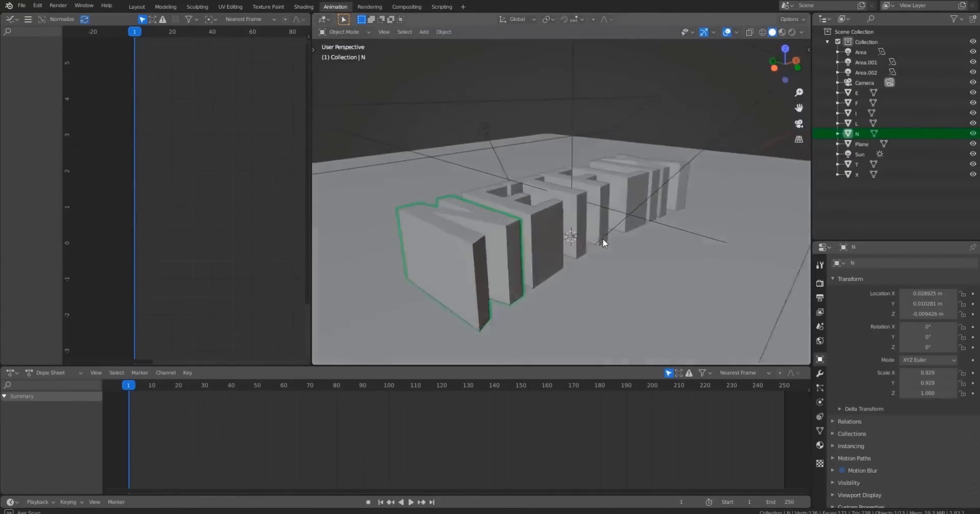
shift+click(551, 208)
shift+click(582, 196)
shift+click(597, 186)
shift+click(627, 176)
shift+click(654, 167)
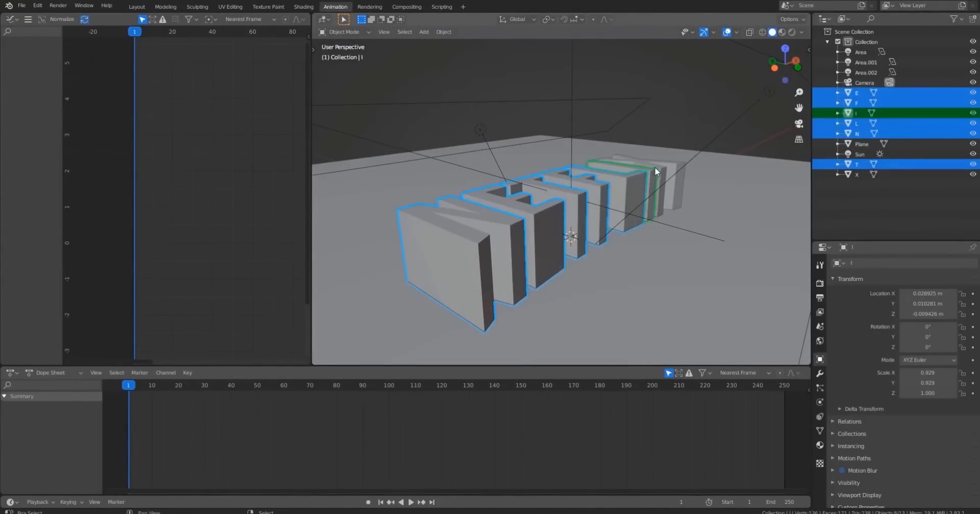
shift+click(659, 166)
middle_drag(659, 166, 619, 164)
key(g)
key(z)
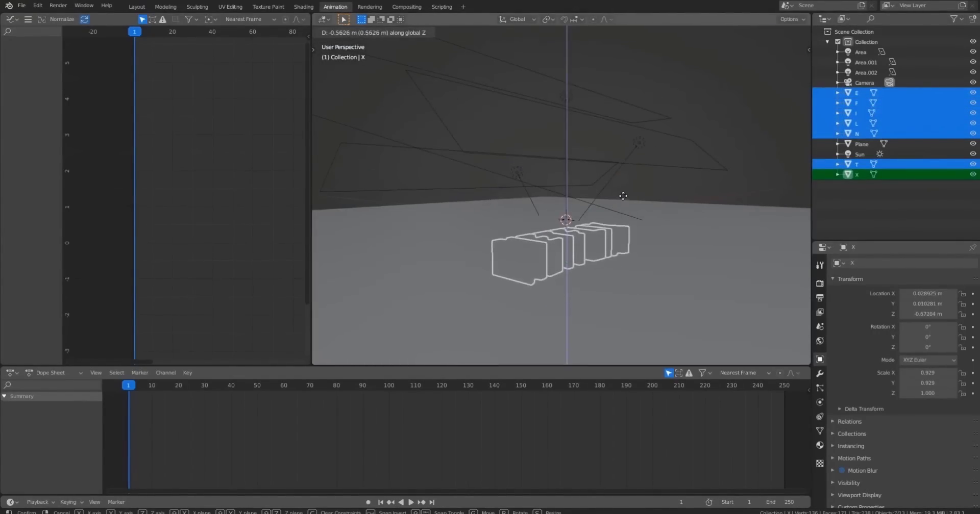
click(616, 234)
middle_drag(617, 234, 612, 254)
key(g)
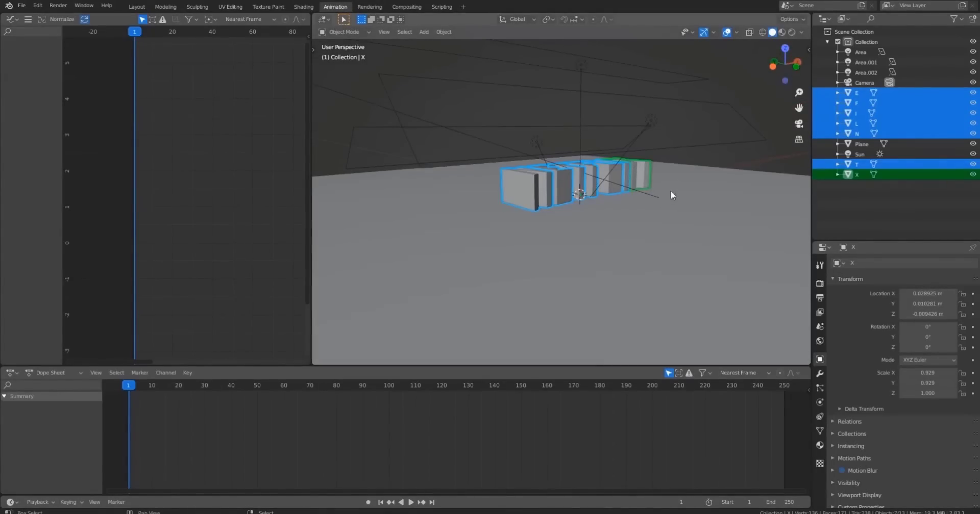
middle_drag(567, 212, 618, 157)
key(g)
key(z)
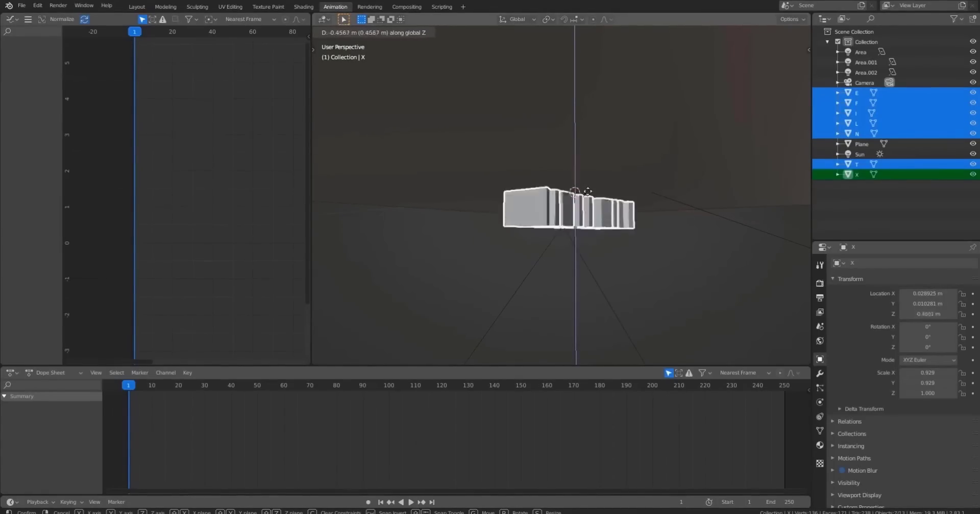
right_click(580, 193)
middle_drag(579, 193, 576, 245)
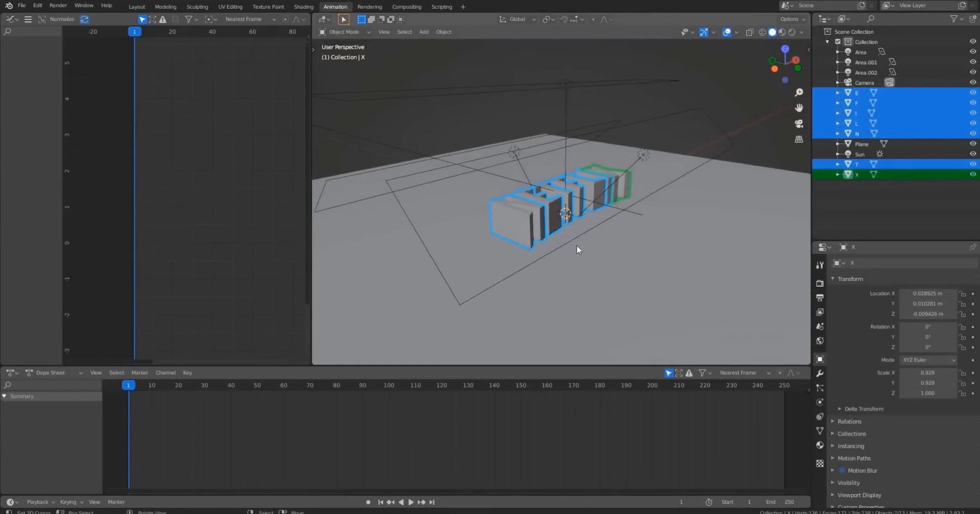
key(s)
key(z)
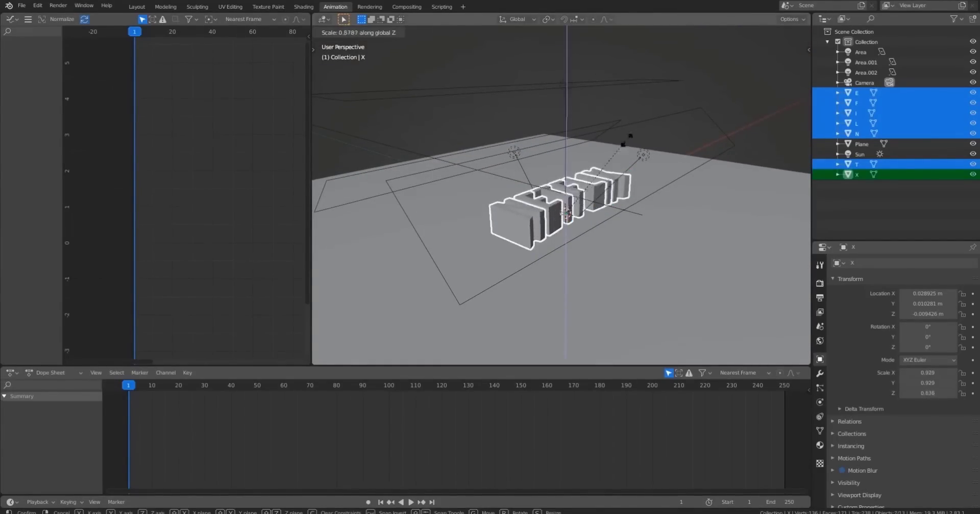
right_click(582, 183)
Scale the selected letters down along Z repeatedly until they lie flat, at a Z scale of about 0.009.
middle_drag(595, 255, 597, 140)
scroll(550, 247, up, 6)
key(n)
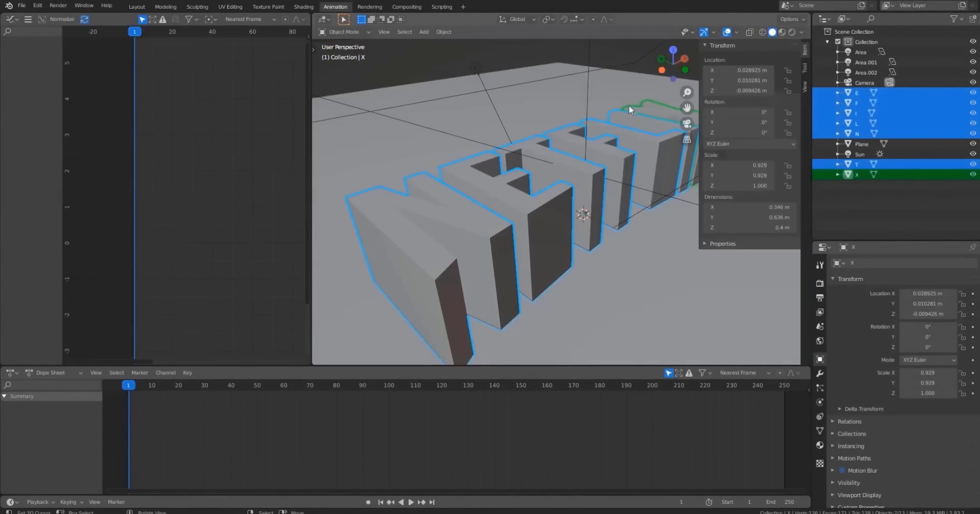
key(s)
key(z)
click(618, 123)
key(s)
key(z)
click(606, 143)
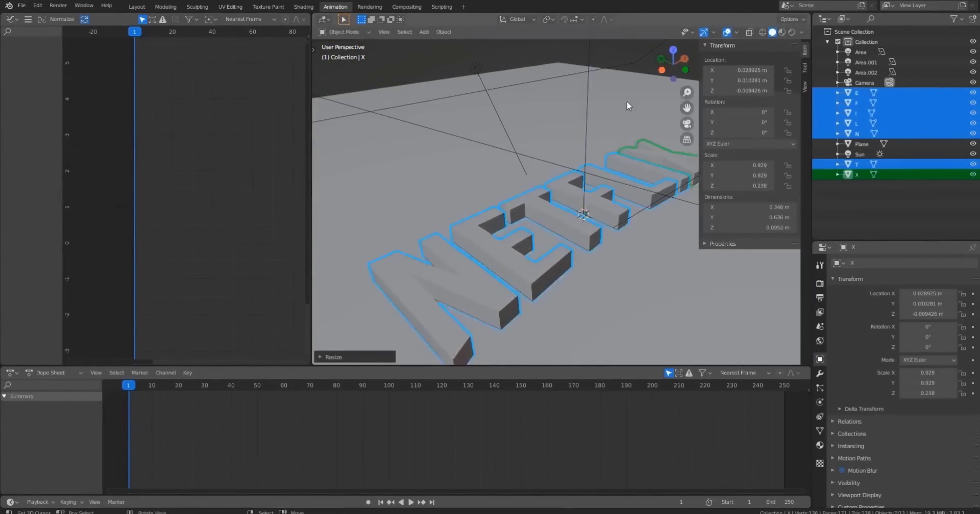
key(s)
key(z)
click(598, 165)
key(s)
key(z)
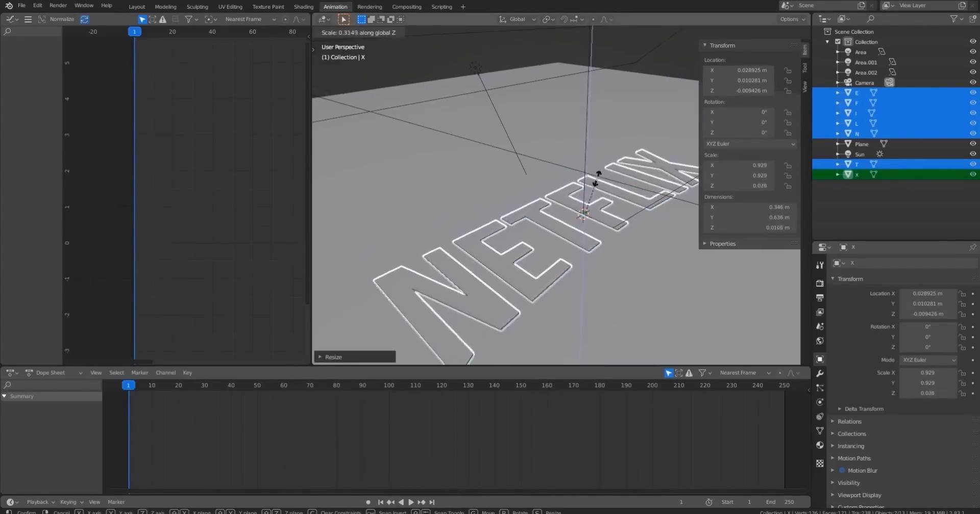
click(596, 171)
key(s)
key(z)
click(599, 183)
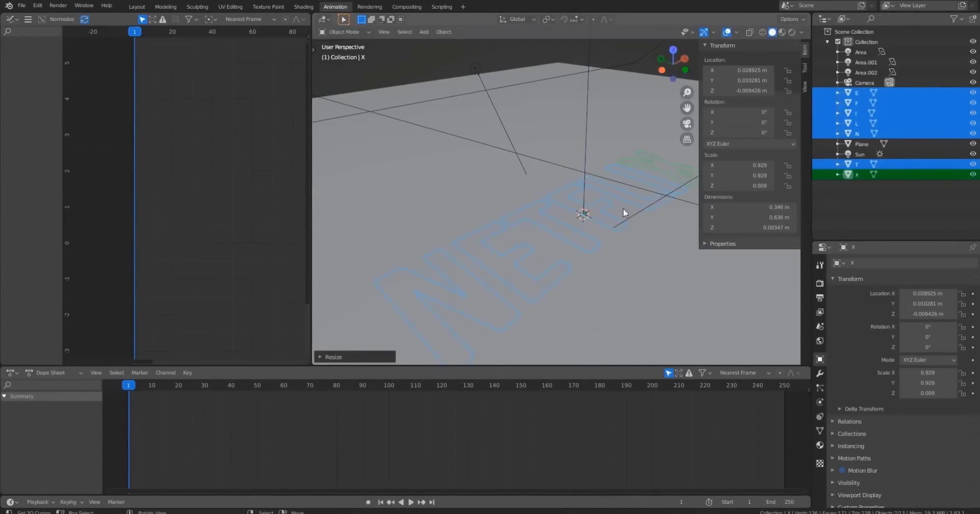
Deselect everything and select only the flattened N letter.
key(alt+a)
middle_drag(618, 231, 571, 184)
middle_drag(571, 182, 632, 160)
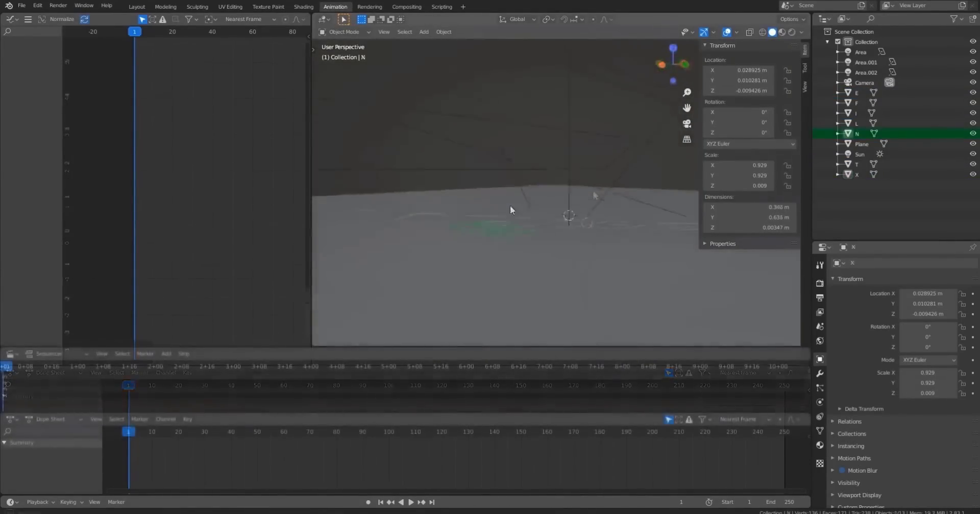
middle_drag(510, 205, 518, 146)
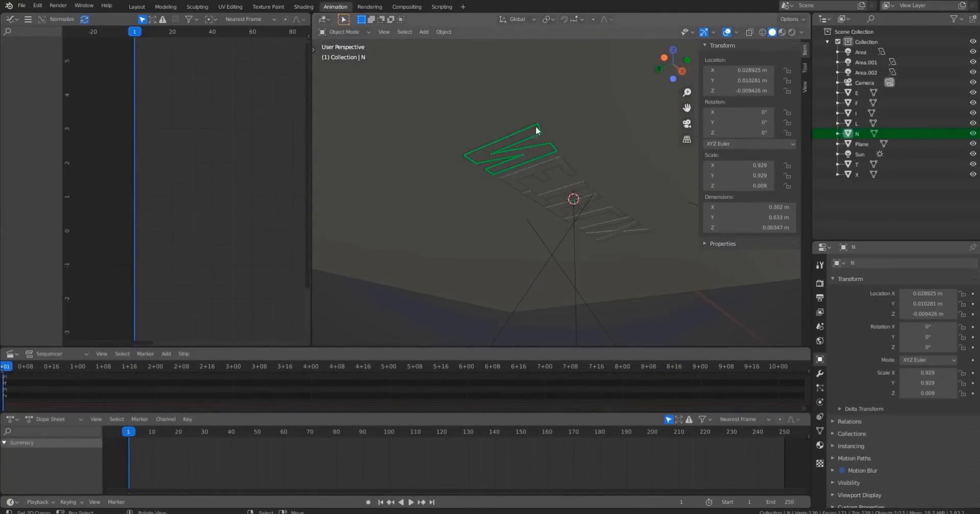
Add a sound file as a strip in a Video Sequencer area.
click(184, 353)
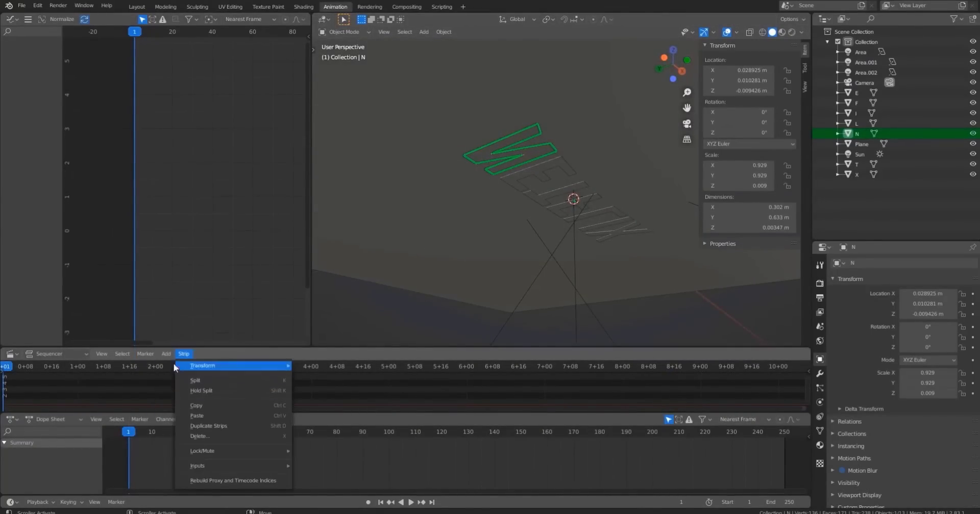
mouse_move(169, 356)
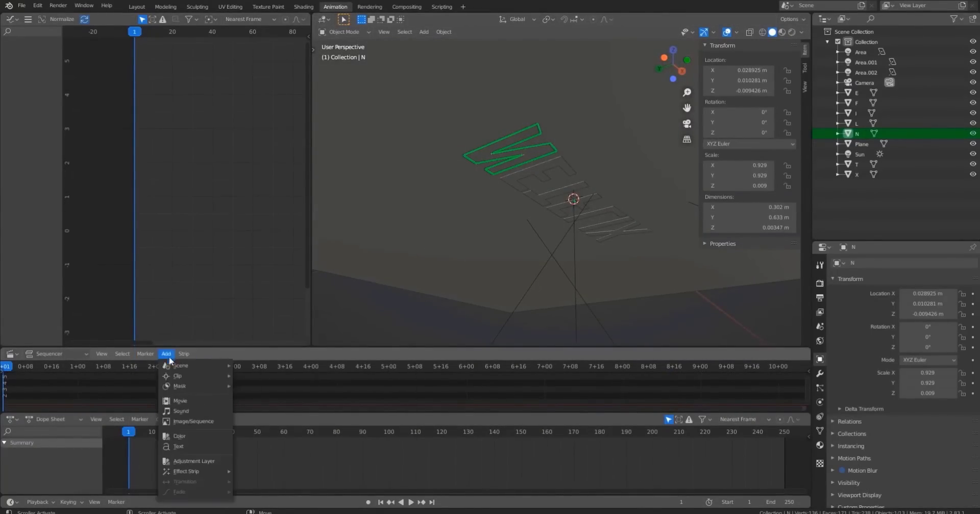
click(183, 411)
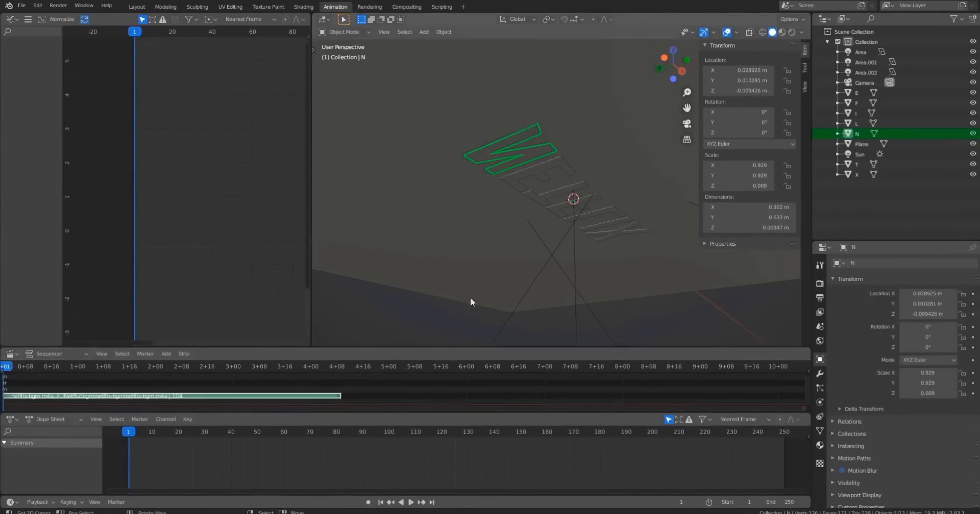
Play and scrub the timeline to listen to the added sound, returning to frame 0.
mouse_move(470, 297)
middle_down()
mouse_move(558, 183)
mouse_move(559, 254)
mouse_move(459, 296)
middle_up()
key(space)
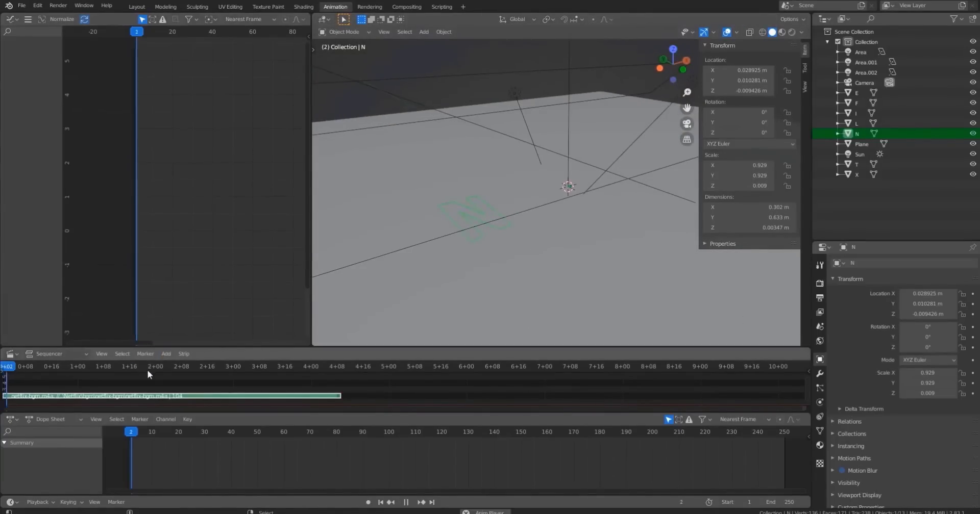
key(space)
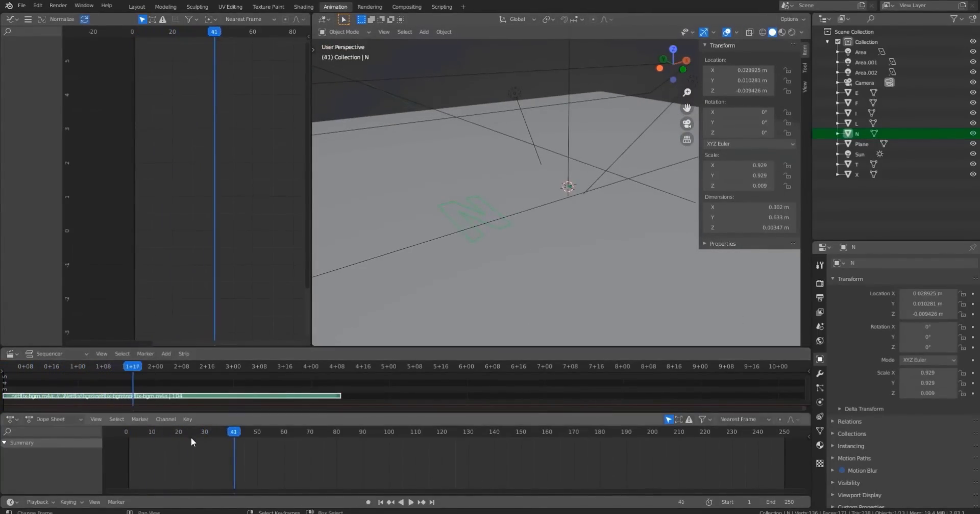
mouse_move(191, 436)
mouse_down()
mouse_move(157, 436)
mouse_move(179, 434)
mouse_up()
key(space)
key(space)
key(space)
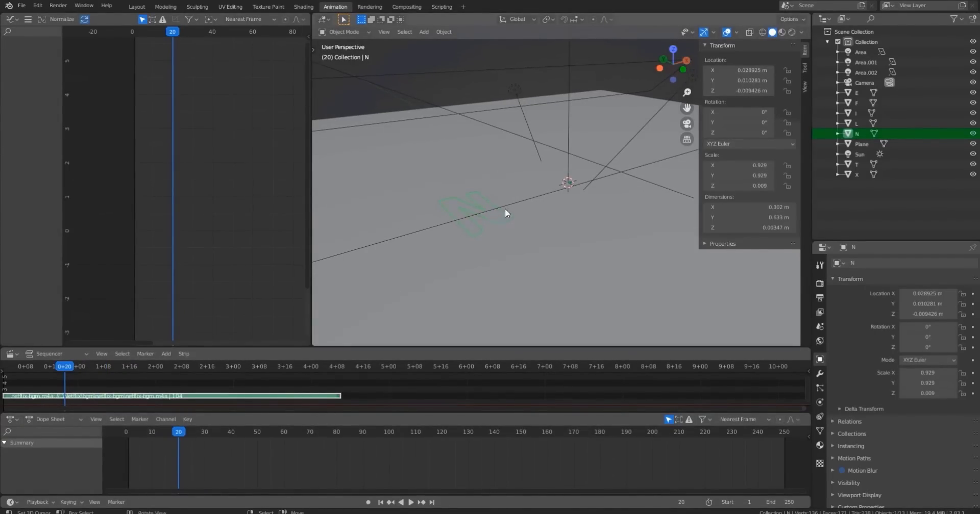
middle_drag(504, 208, 538, 206)
drag(179, 434, 127, 440)
key(space)
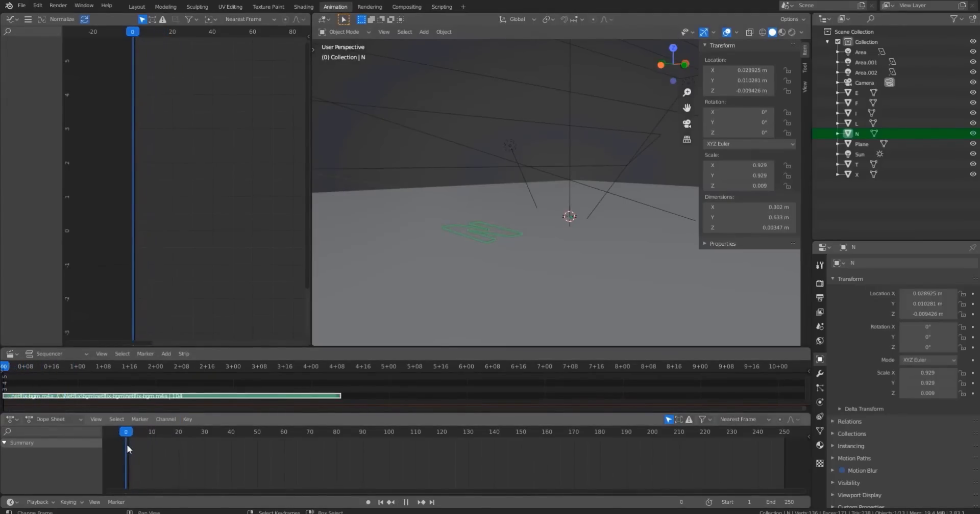
key(space)
Insert a single keyframe on the N's Z scale at frame 0.
mouse_move(730, 185)
mouse_down()
mouse_move(762, 185)
mouse_move(714, 185)
mouse_up()
key(ctrl+z)
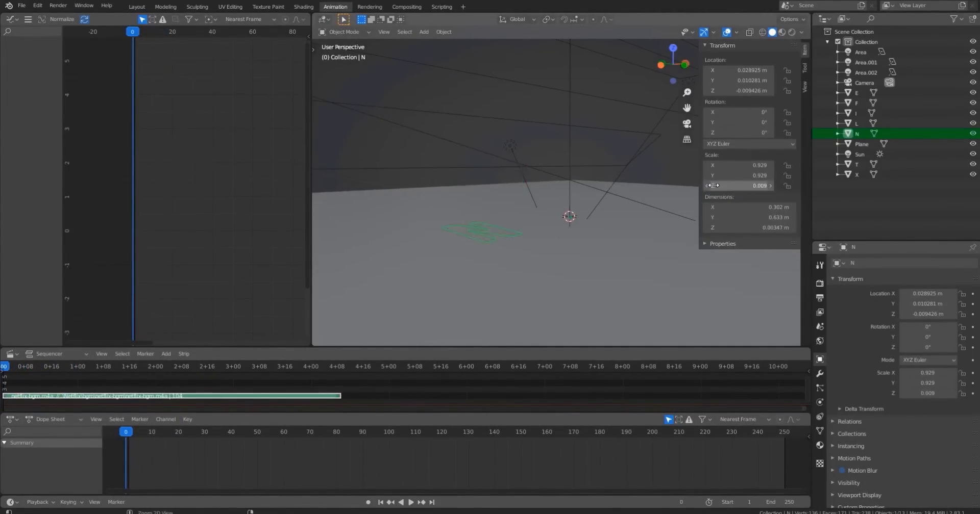
right_click(711, 185)
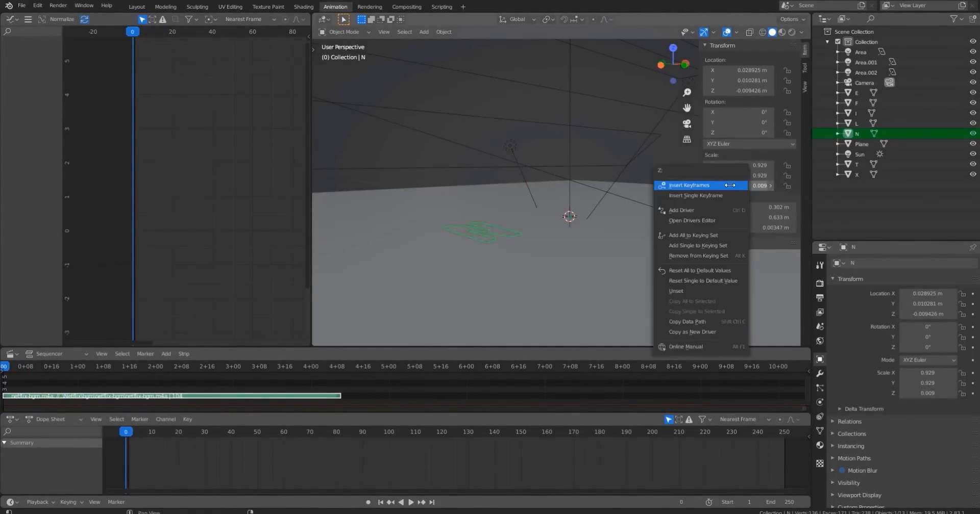
click(703, 197)
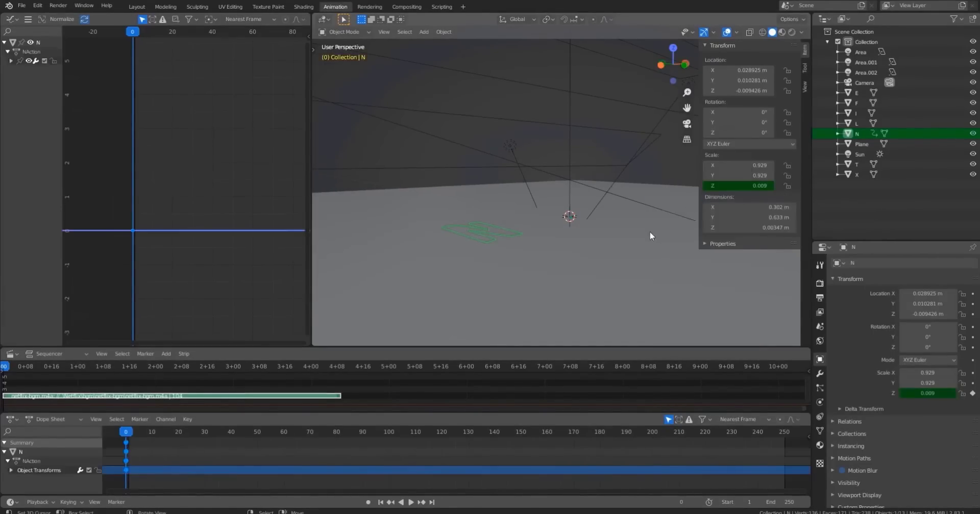
Go to frame 20 and keyframe the N's Z scale again.
click(178, 431)
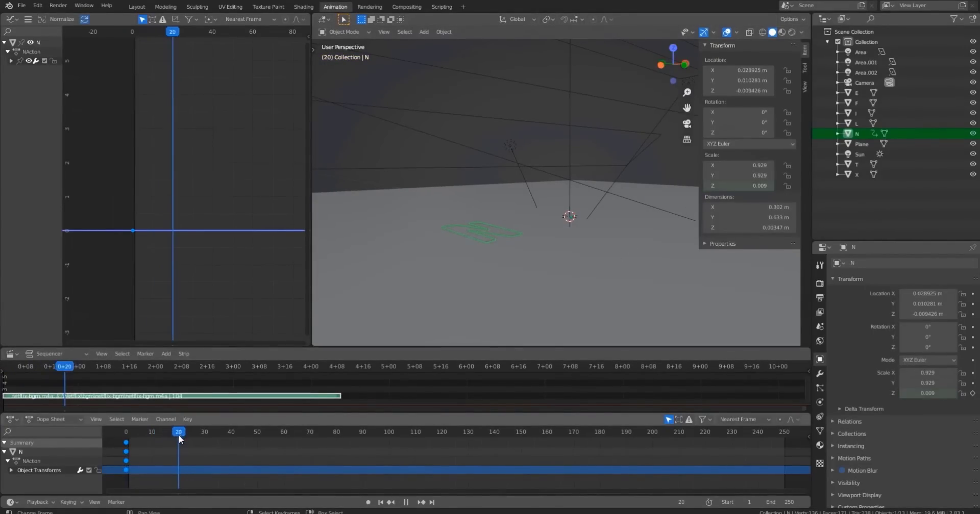
right_click(714, 186)
click(711, 186)
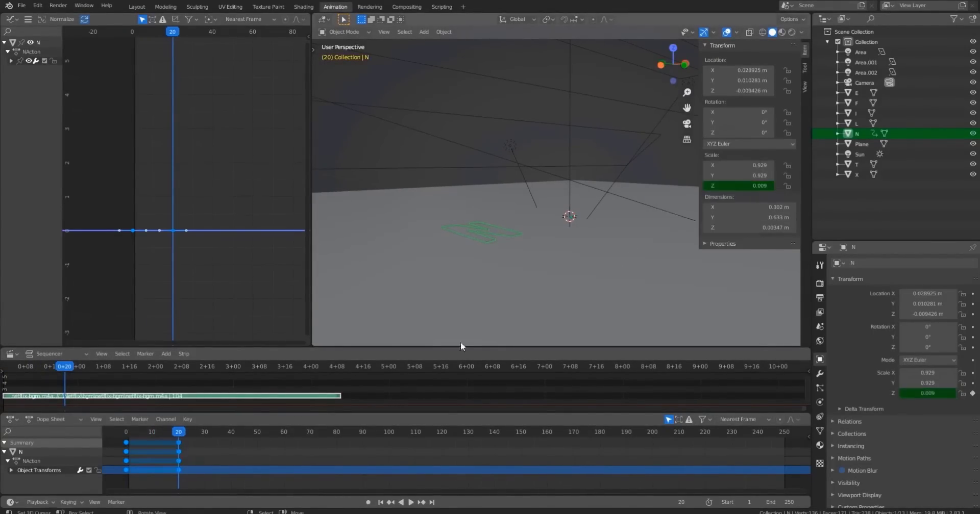
At frame 28, set the N's Z scale to 1 and keyframe it.
drag(166, 443, 200, 434)
key(space)
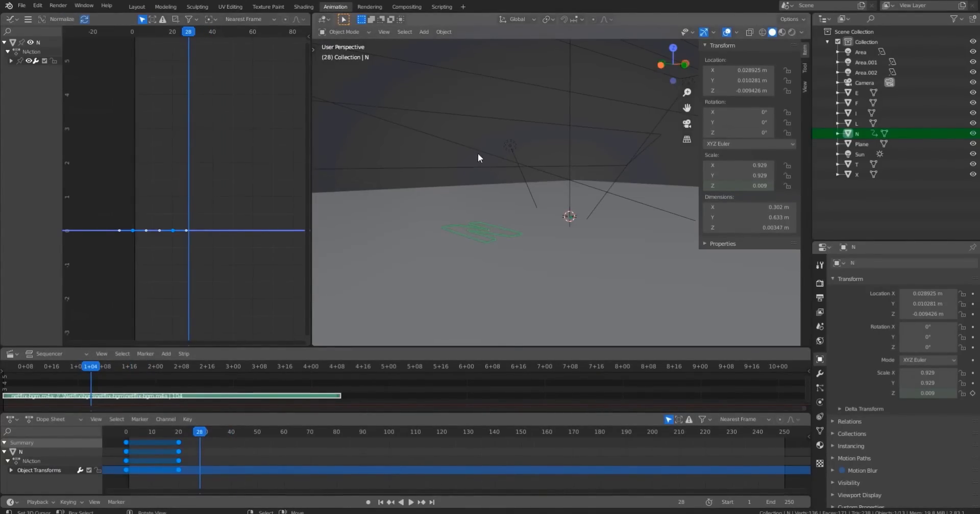
middle_drag(549, 188, 476, 249)
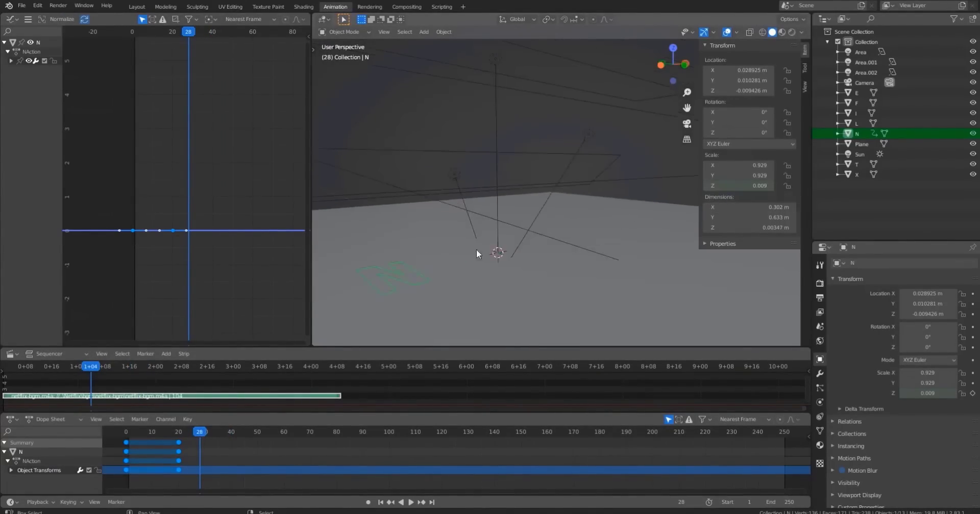
shift+middle_drag(532, 202, 607, 214)
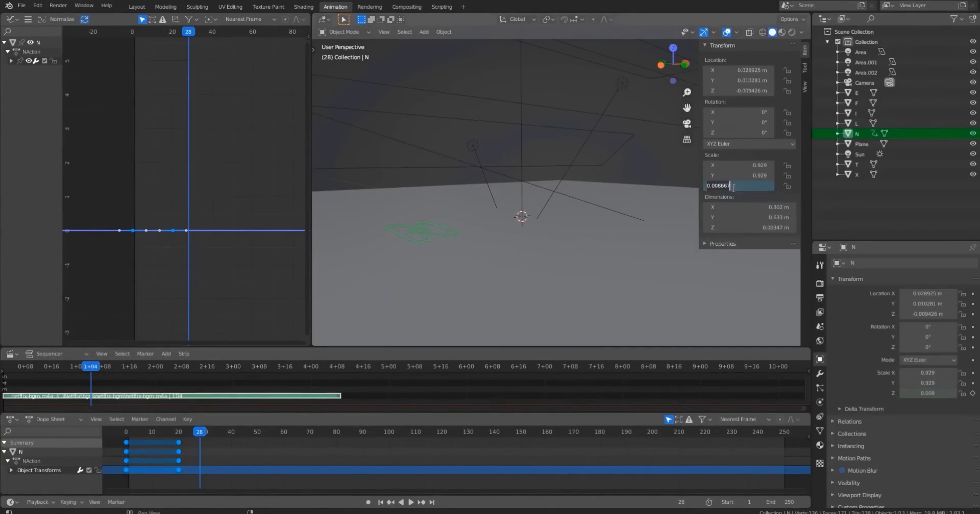
key(Return)
shift+middle_drag(572, 191, 556, 204)
right_click(714, 186)
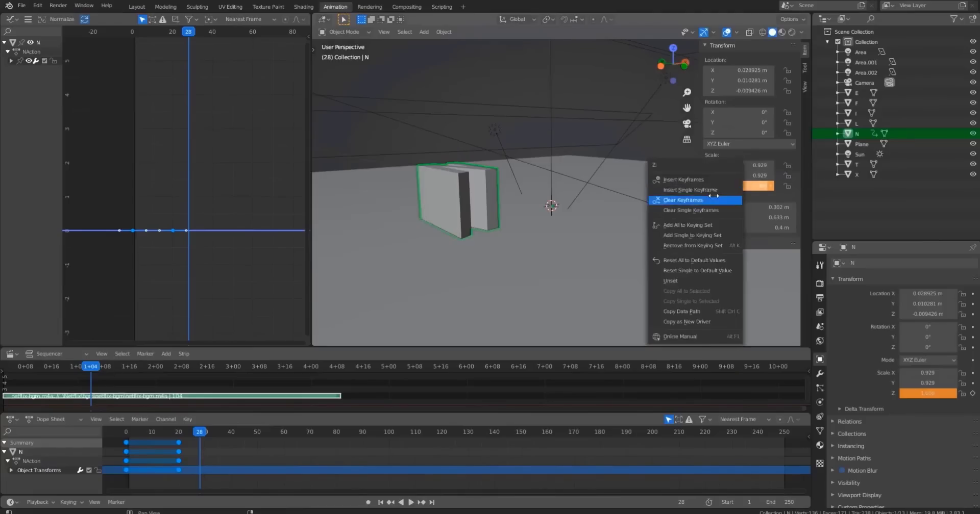
click(699, 200)
Play the animation to preview the N rising from flat to full height.
drag(204, 434, 226, 436)
key(space)
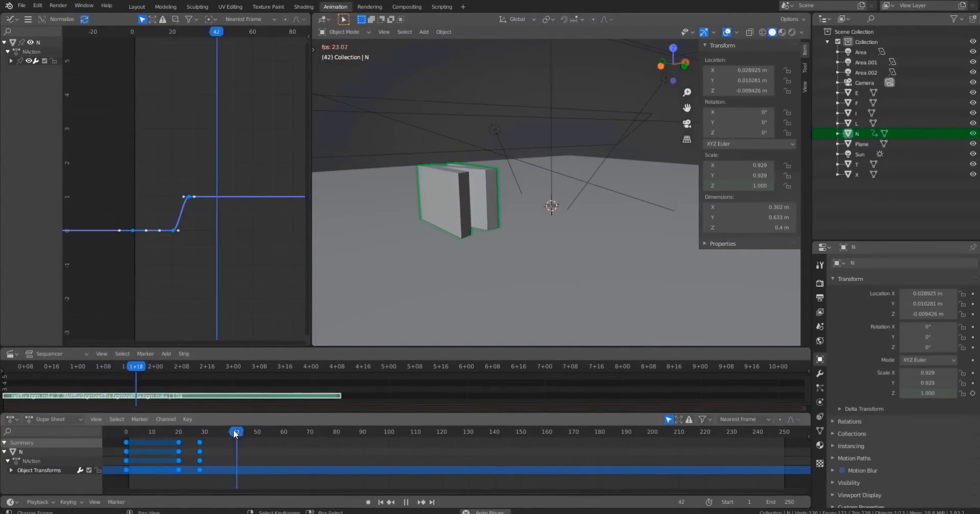
click(230, 434)
click(230, 434)
click(230, 434)
click(229, 434)
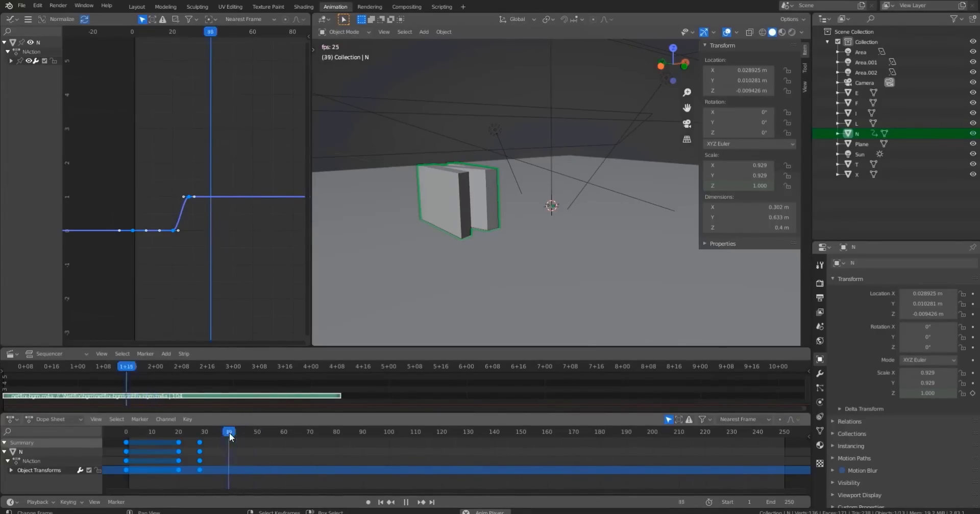
key(space)
At frame 38, flatten the N's Z scale to 0.035 and insert a keyframe on it.
click(228, 433)
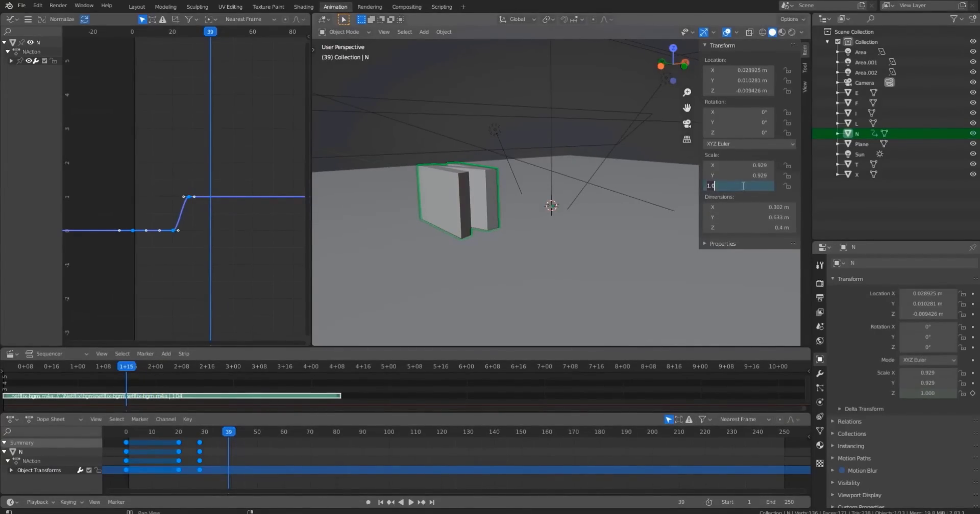
drag(741, 186, 705, 186)
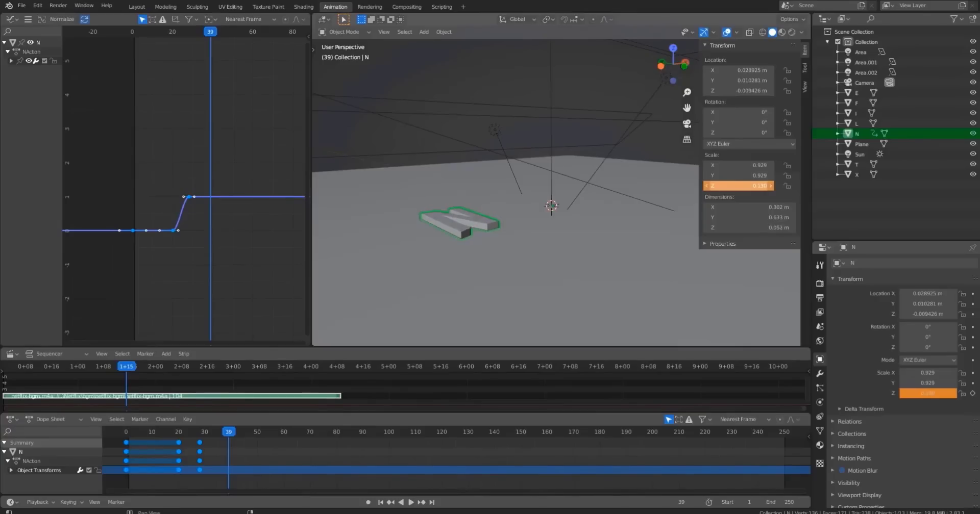
middle_drag(549, 218, 550, 208)
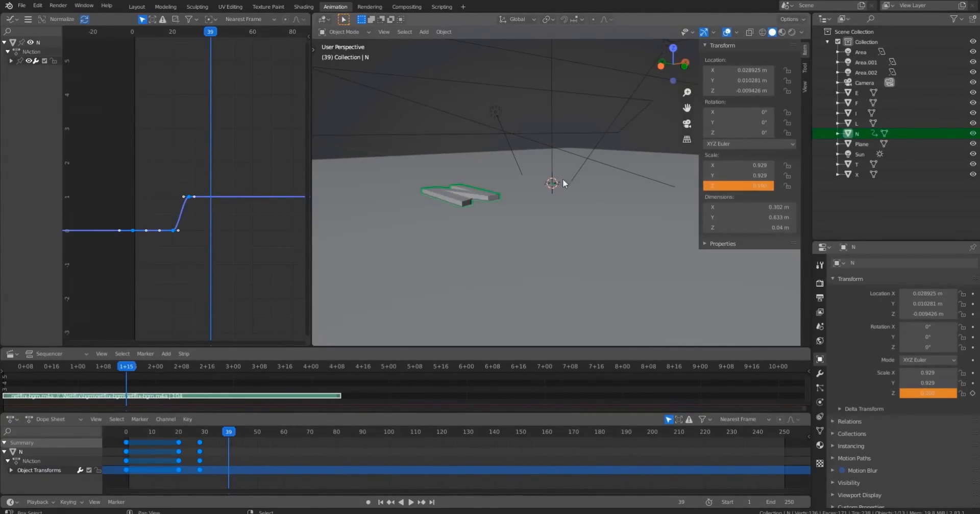
middle_drag(563, 182, 591, 167)
middle_drag(587, 202, 586, 179)
scroll(586, 179, up, 4)
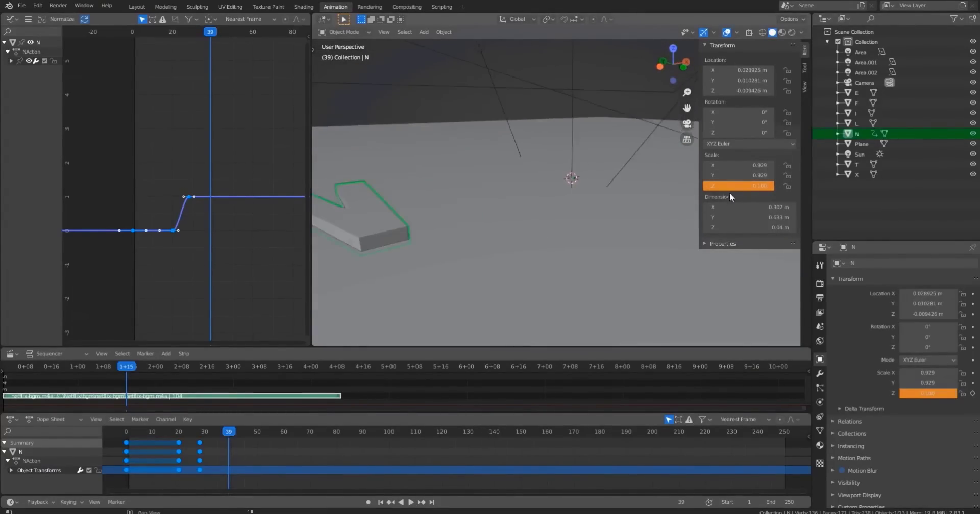
drag(738, 186, 733, 185)
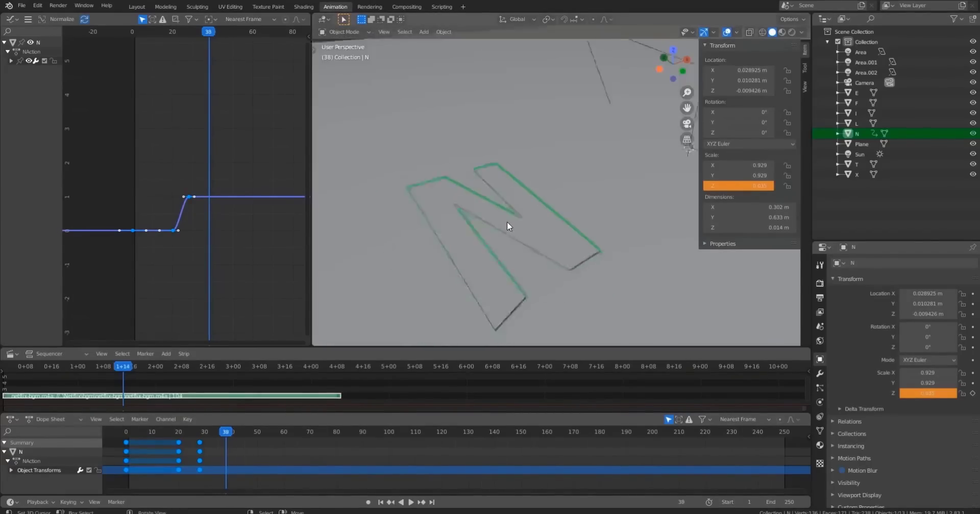
scroll(507, 221, down, 5)
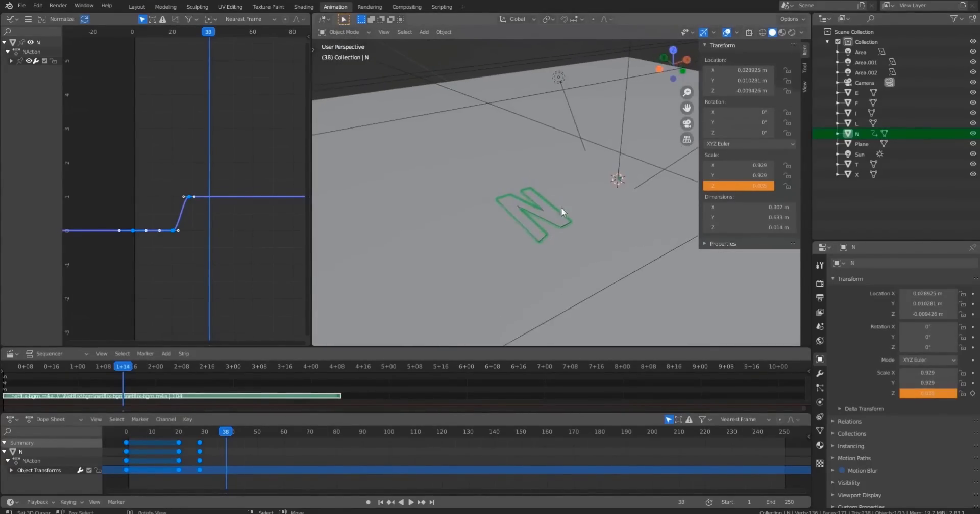
right_click(735, 186)
click(728, 181)
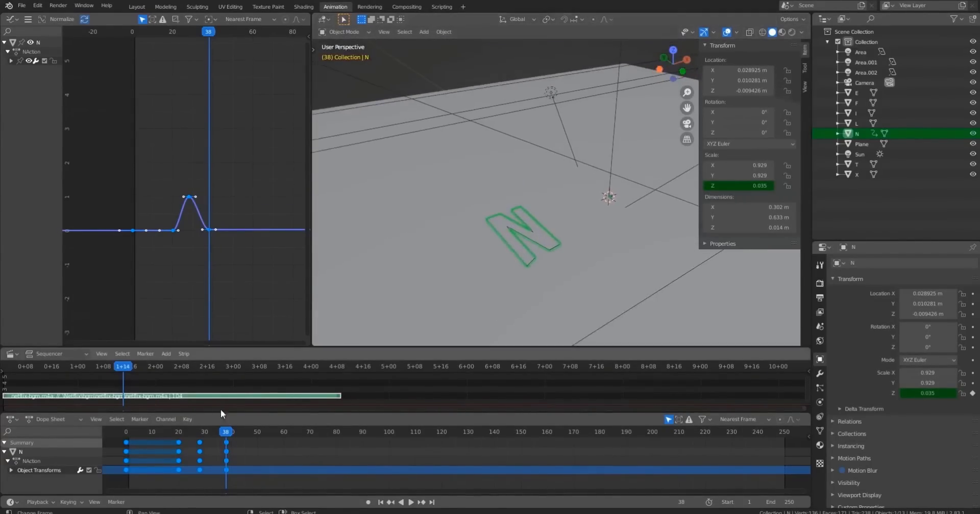
Scrub and play the animation to preview the N rising and flattening again.
drag(223, 432, 194, 432)
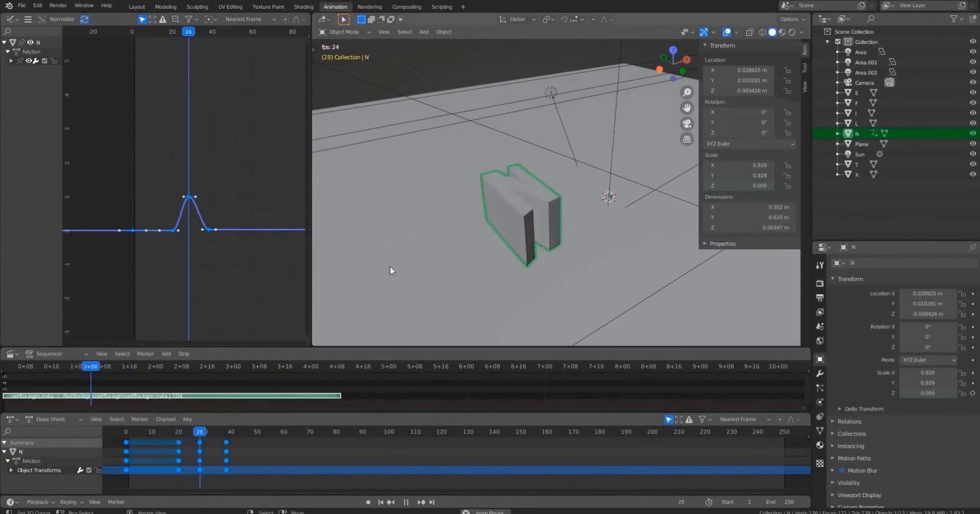
key(space)
drag(172, 434, 194, 448)
key(space)
key(space)
scroll(197, 257, up, 3)
scroll(224, 235, down, 2)
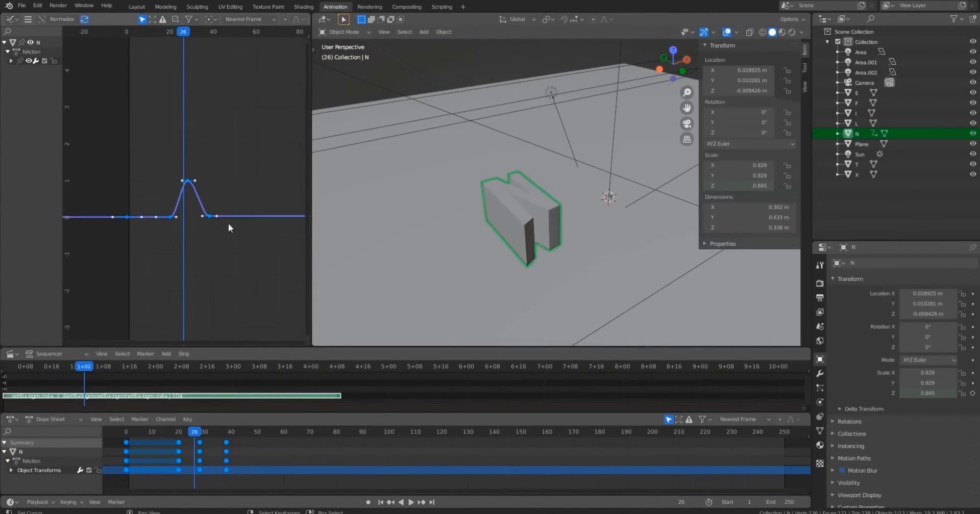
In the Graph Editor, set the handle type of the N's scale keyframes to Free.
middle_drag(212, 230, 224, 262)
scroll(225, 262, up, 3)
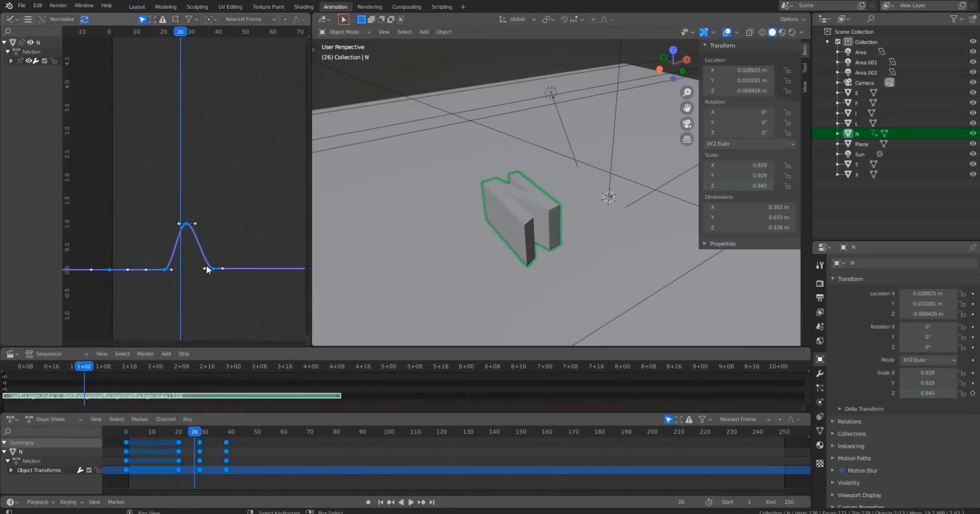
middle_drag(220, 197, 216, 173)
scroll(192, 214, up, 5)
scroll(193, 235, up, 3)
middle_drag(191, 230, 221, 201)
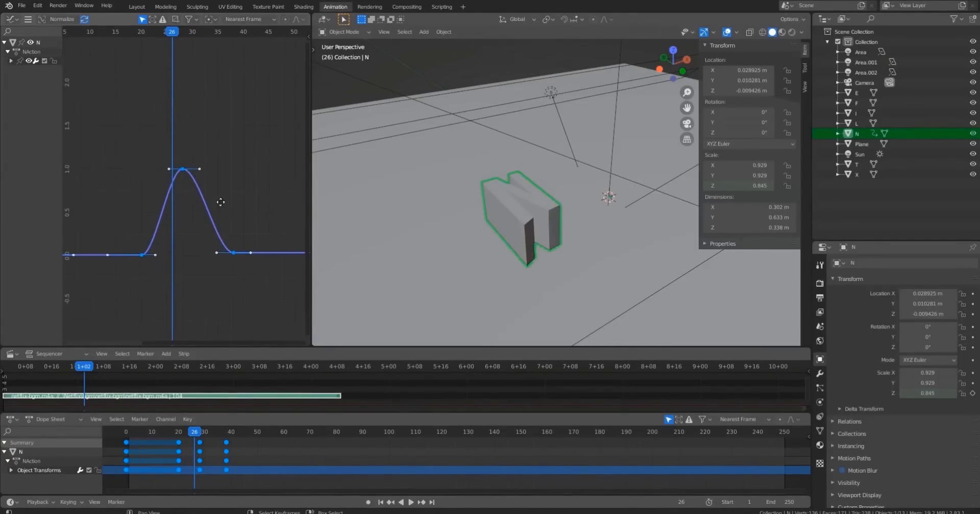
key(v)
click(216, 202)
key(v)
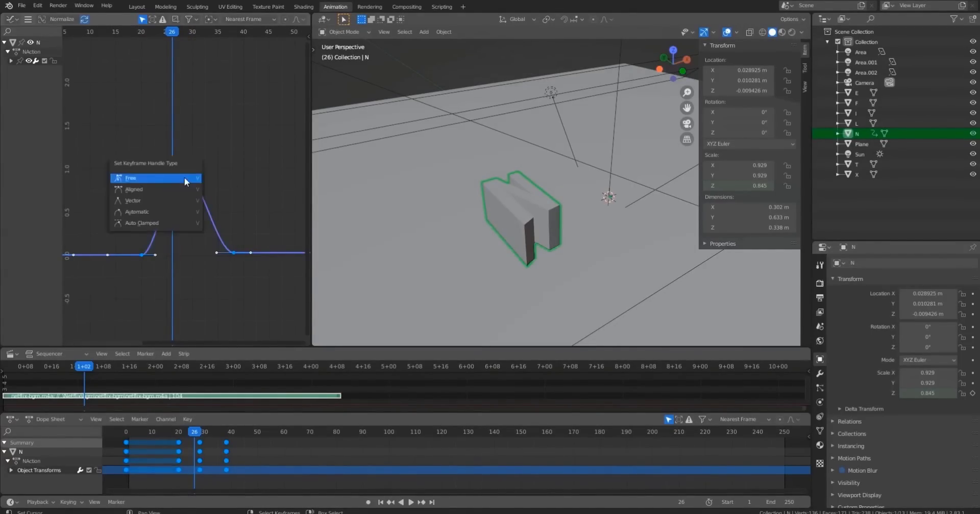
click(145, 179)
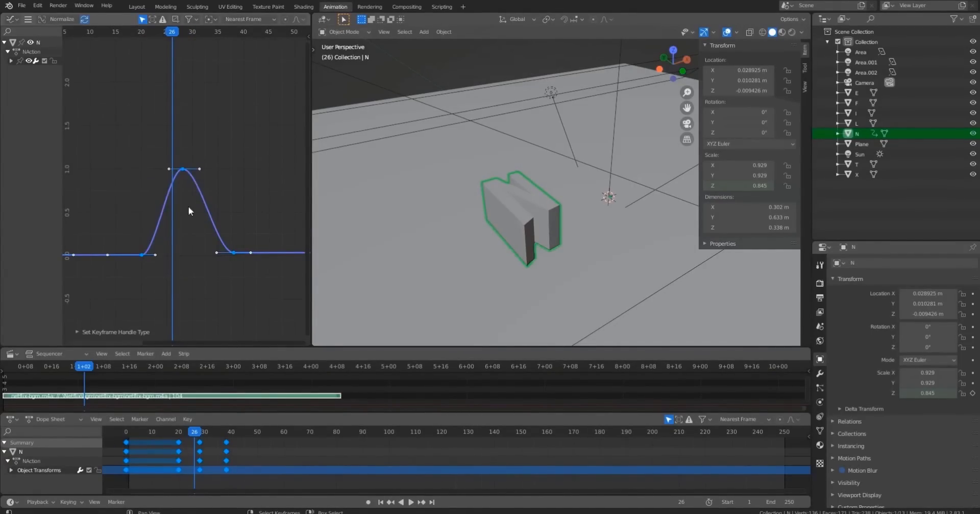
Flatten the handle of the peak keyframe on the N's scale curve.
middle_drag(188, 206, 185, 217)
click(197, 181)
key(g)
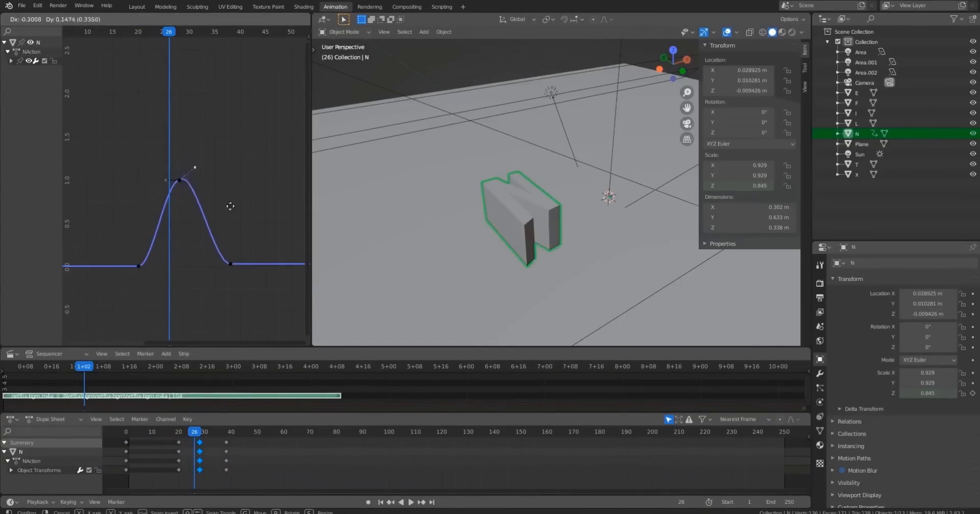
click(231, 219)
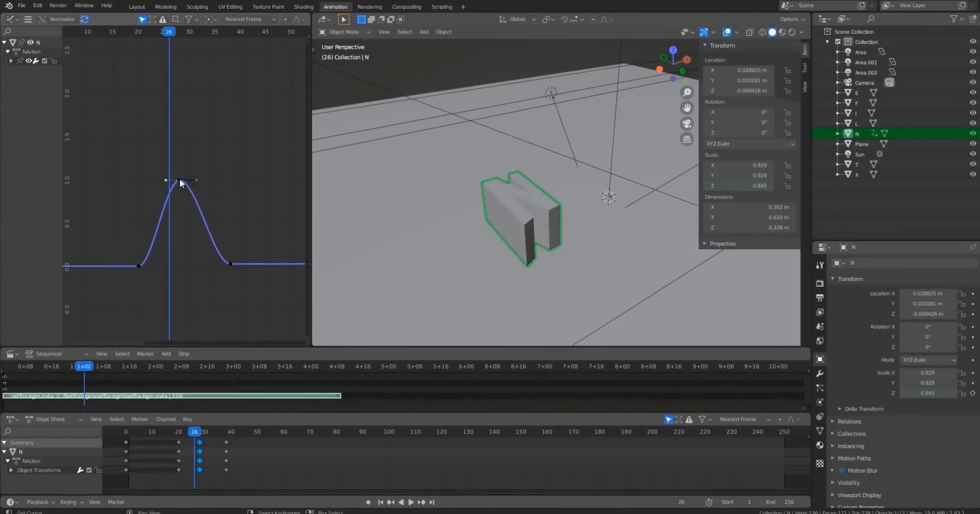
Pull the frame-20 keyframe's handle upward so the N's scale rises sharply.
drag(152, 33, 138, 265)
key(space)
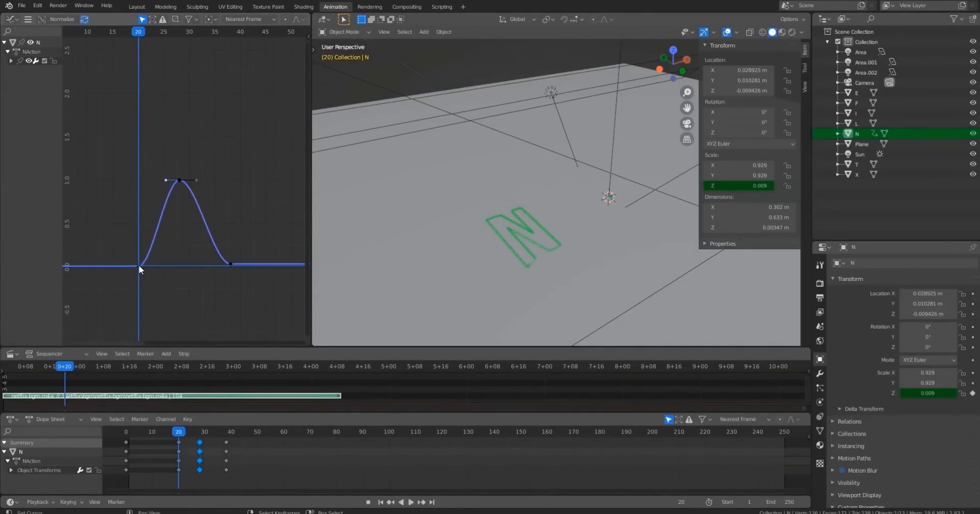
ctrl+right_click(139, 265)
key(g)
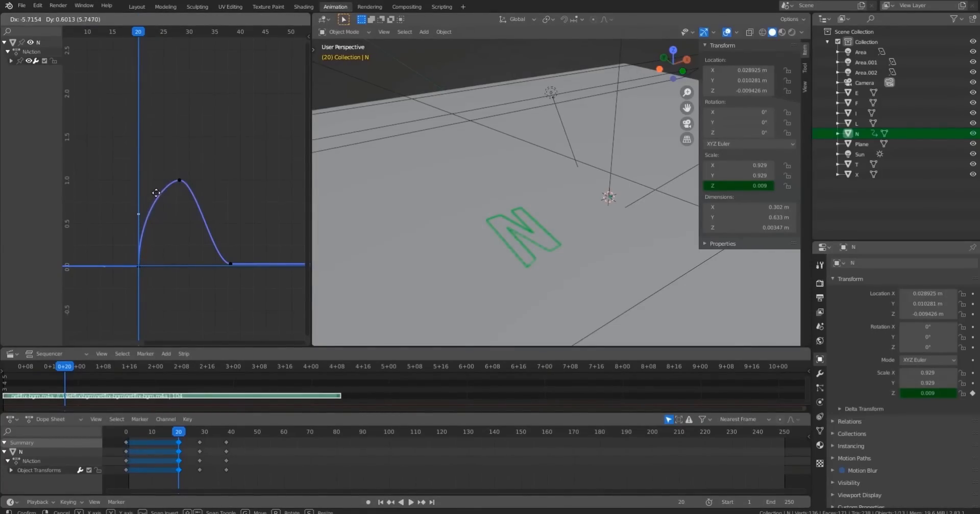
click(127, 200)
Move the peak keyframe's left handle about 2 frames left along X.
click(114, 213)
click(177, 181)
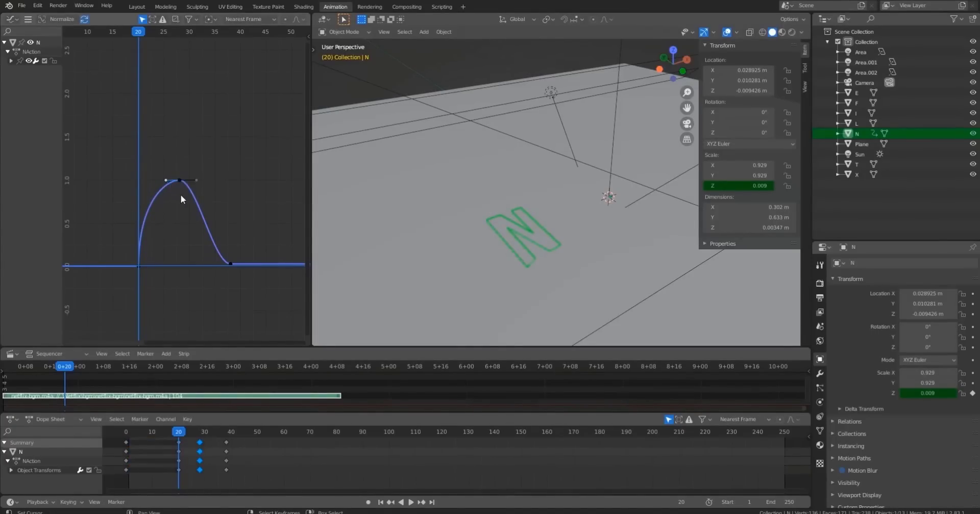
key(g)
key(x)
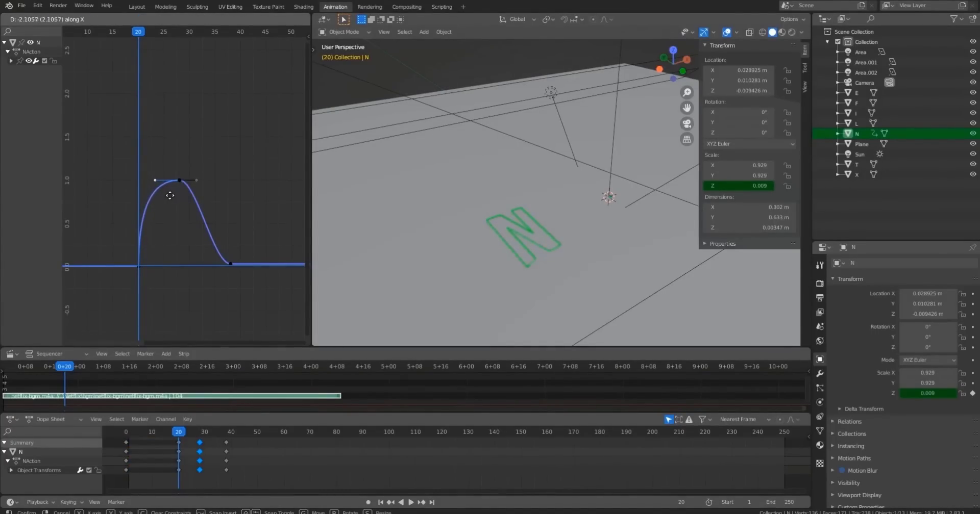
click(170, 196)
Play and scrub the animation to check the reshaped scale curve.
key(space)
key(space)
click(119, 33)
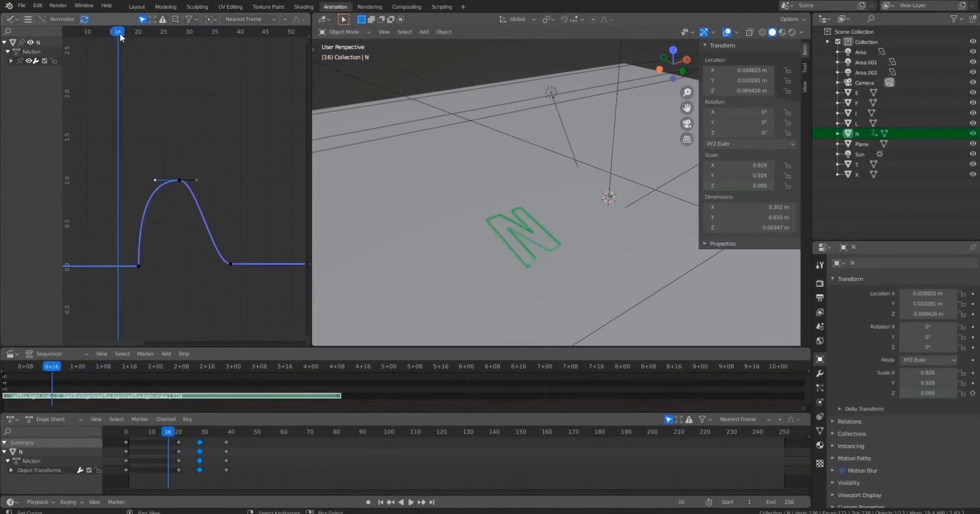
key(space)
ctrl+middle_drag(154, 227, 149, 58)
drag(135, 36, 134, 284)
key(space)
key(space)
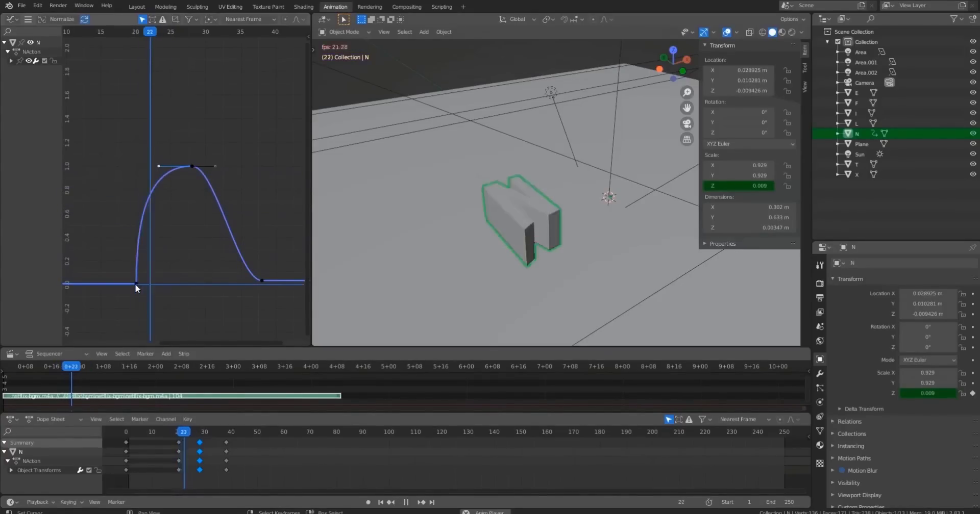
key(space)
Extend the peak keyframe's right handle about 4 frames along X.
right_click(216, 167)
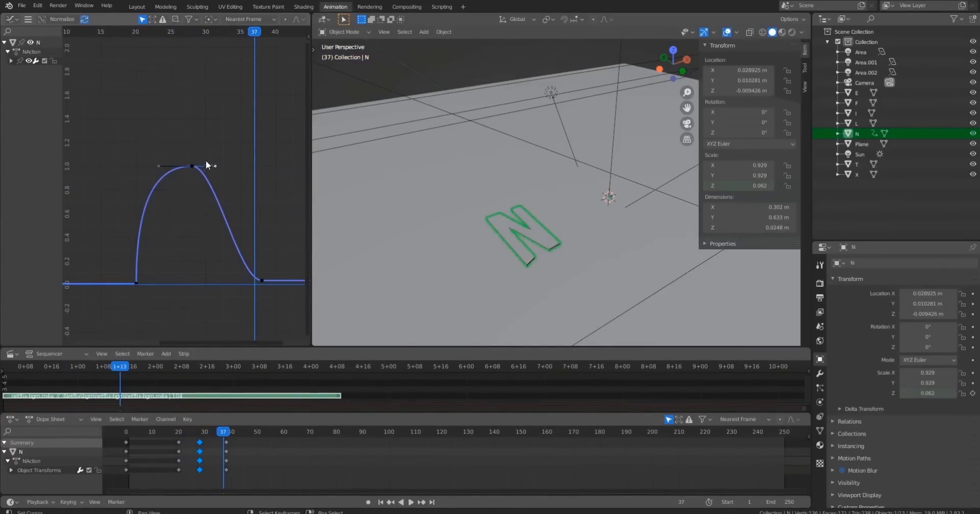
drag(234, 41, 212, 41)
key(g)
key(x)
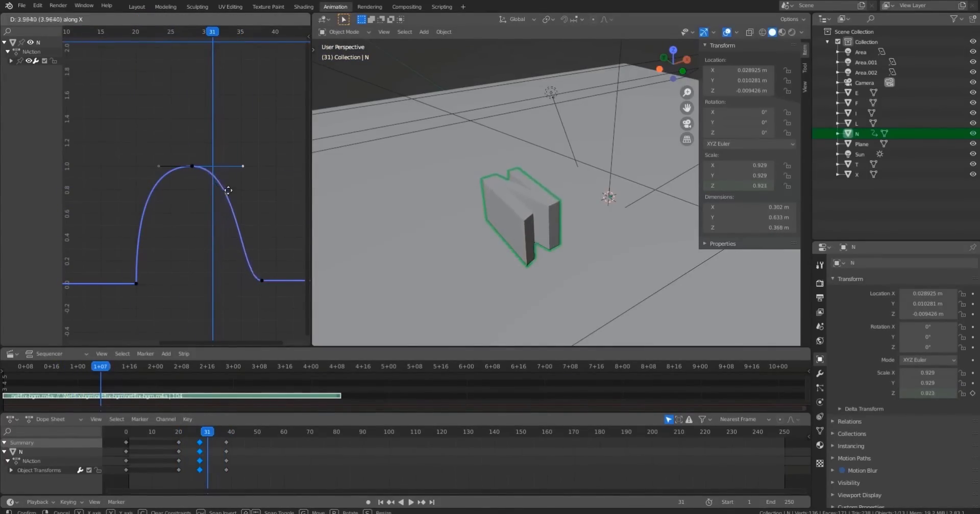
click(228, 197)
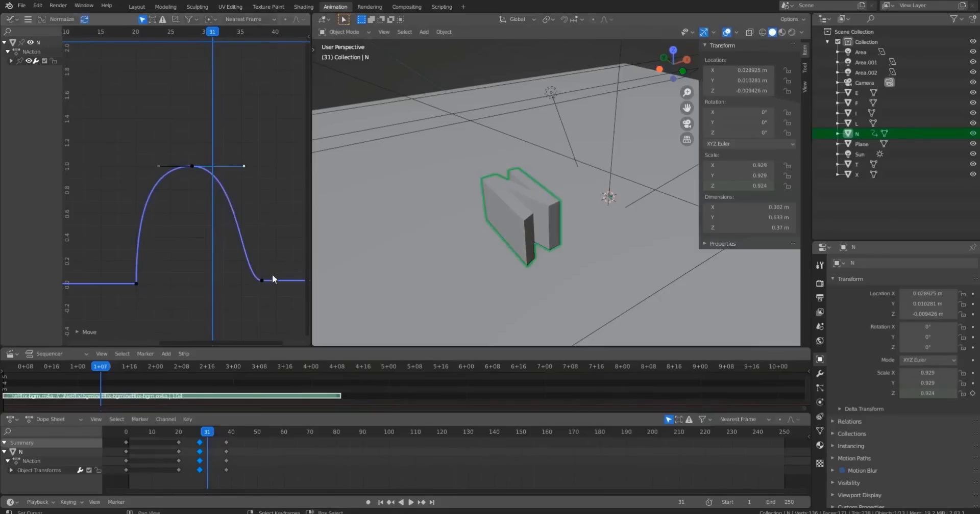
Raise the last keyframe's left handle so the N's scale drops sharply.
drag(240, 278, 259, 222)
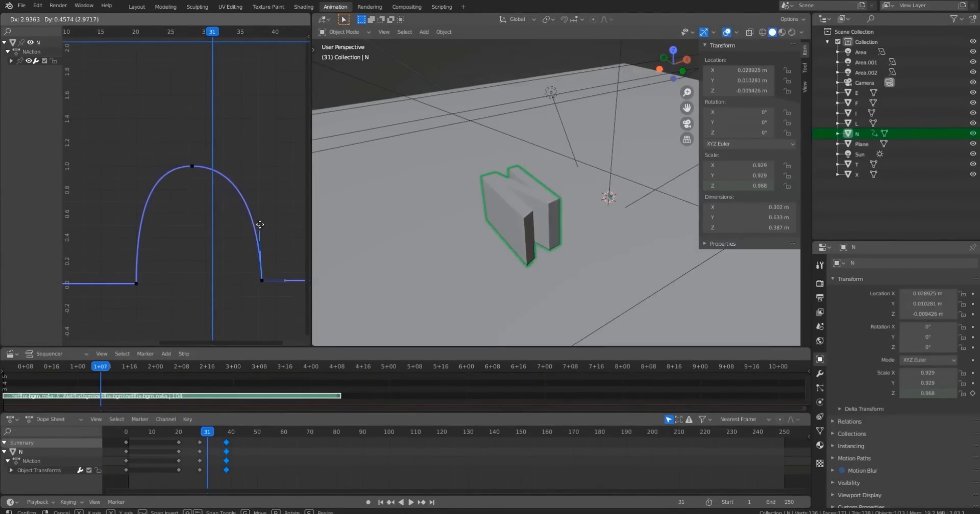
drag(257, 224, 256, 226)
Play the animation through the camera view to review the N's motion.
key(space)
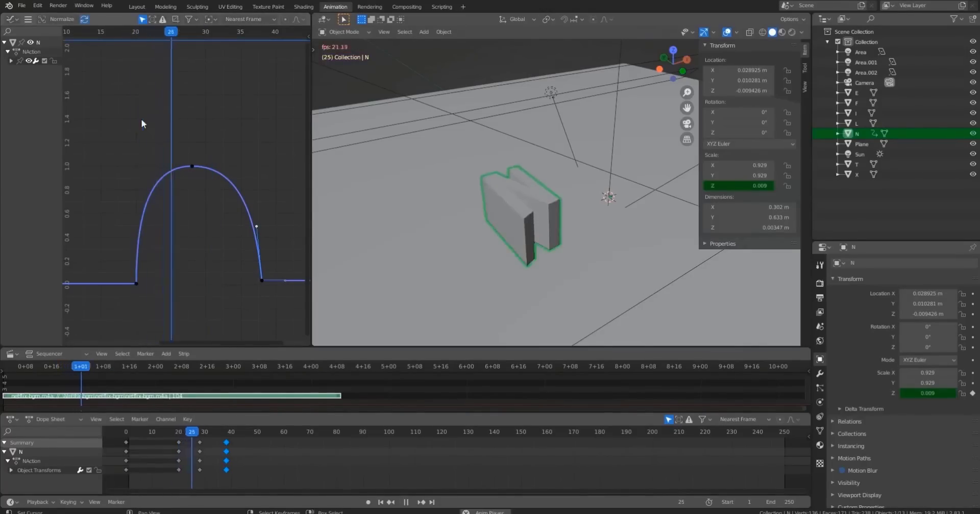
click(130, 34)
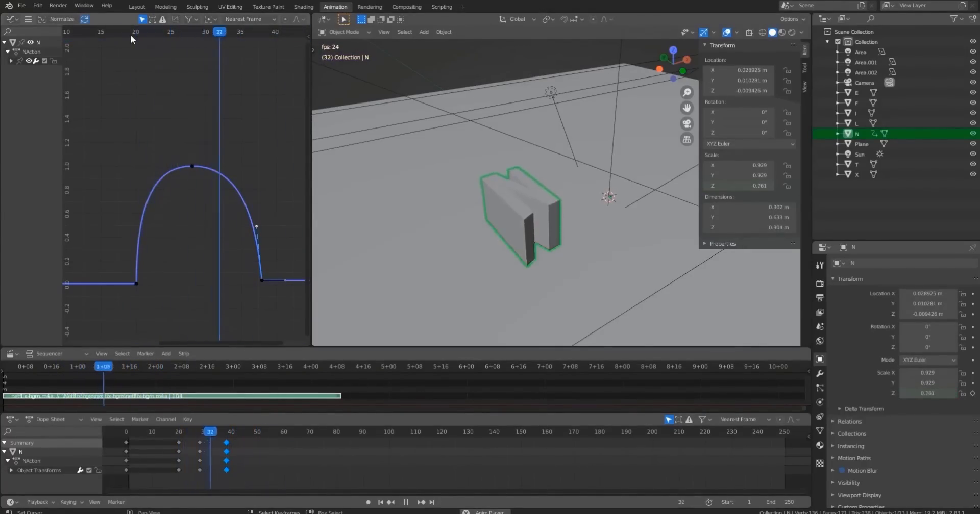
click(130, 35)
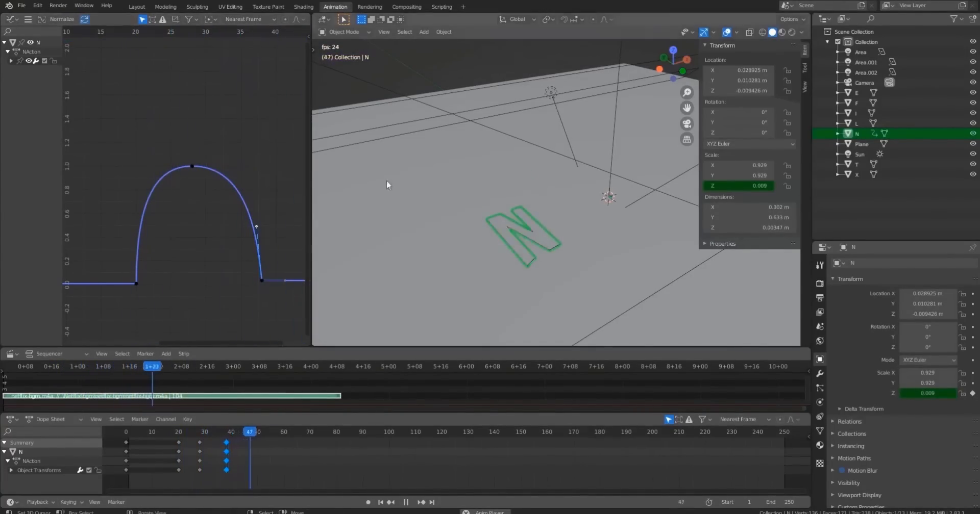
key(KP_0)
scroll(399, 176, up, 2)
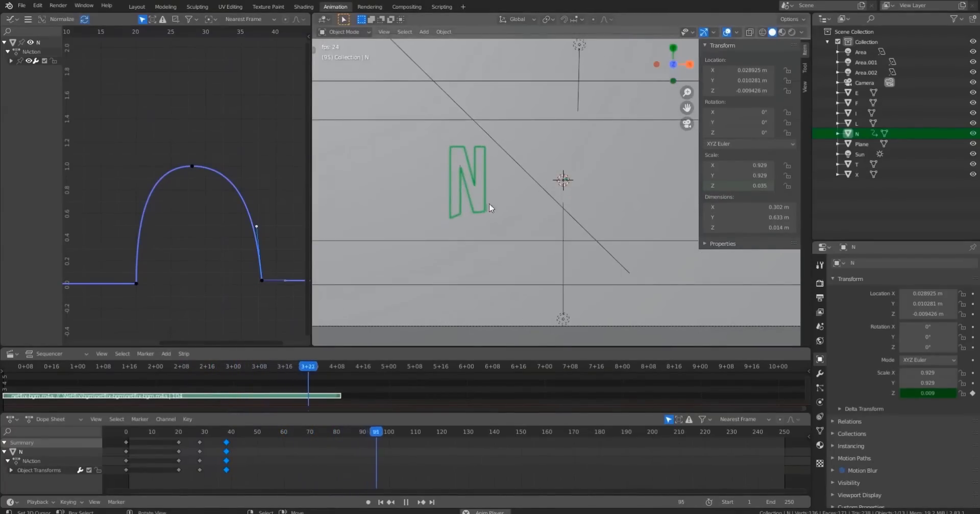
key(space)
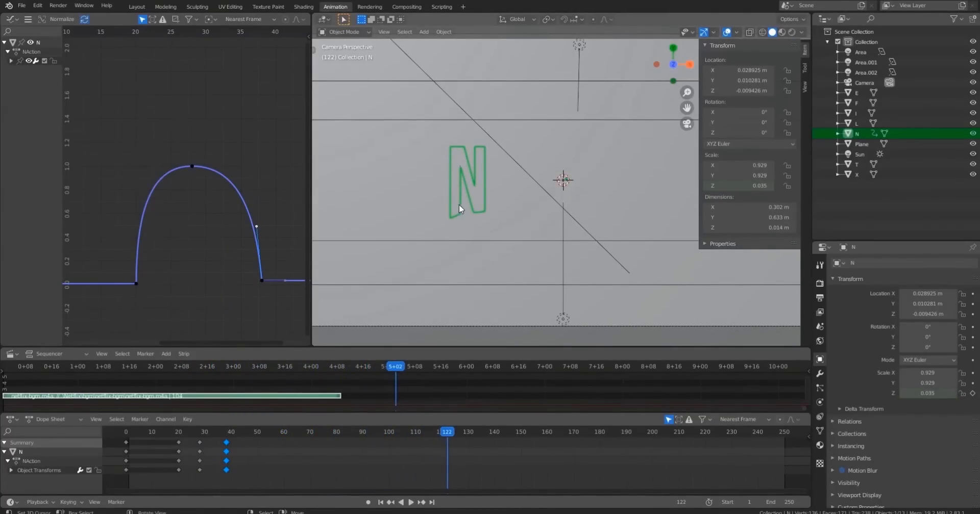
key(Tab)
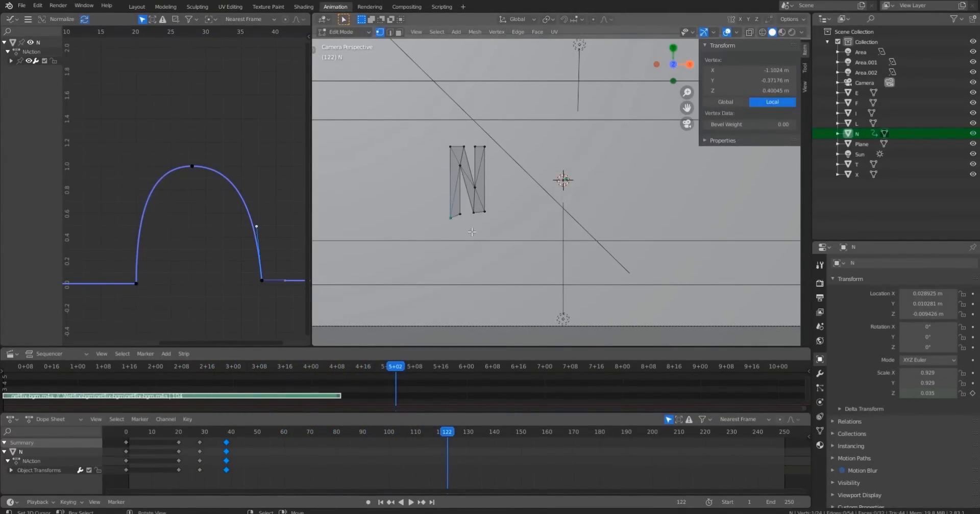
key(g)
key(y)
key(Escape)
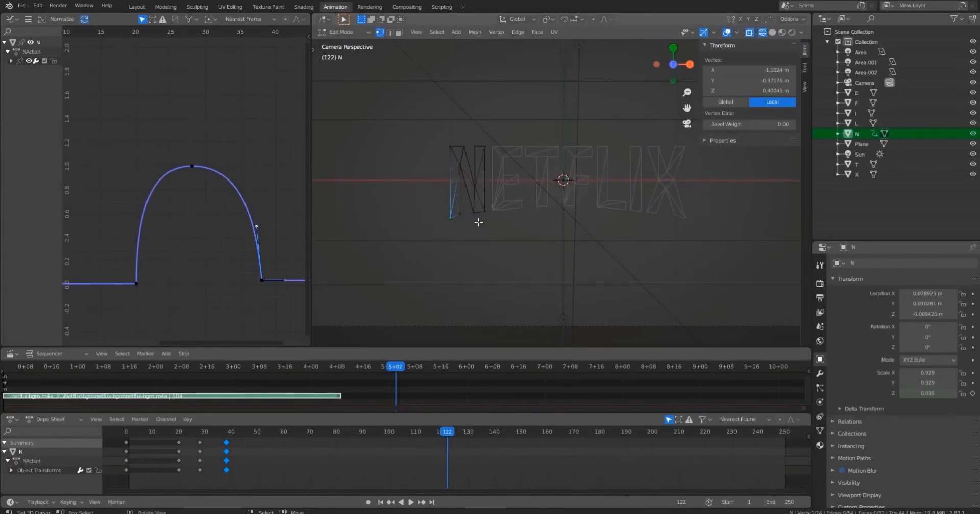
key(Tab)
Select the bottom corner vertices of the N and X letters in Edit Mode and move them about 0.027 m along Y.
shift+click(682, 216)
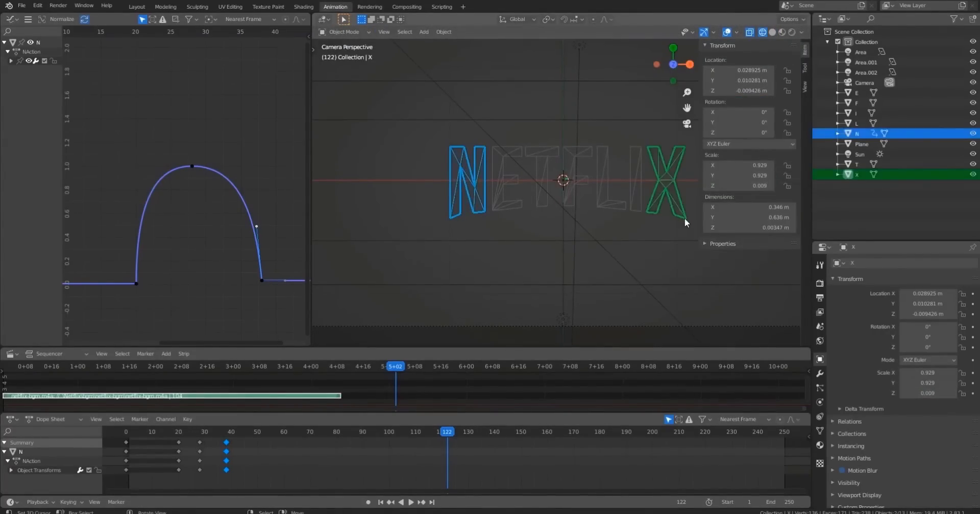
key(Tab)
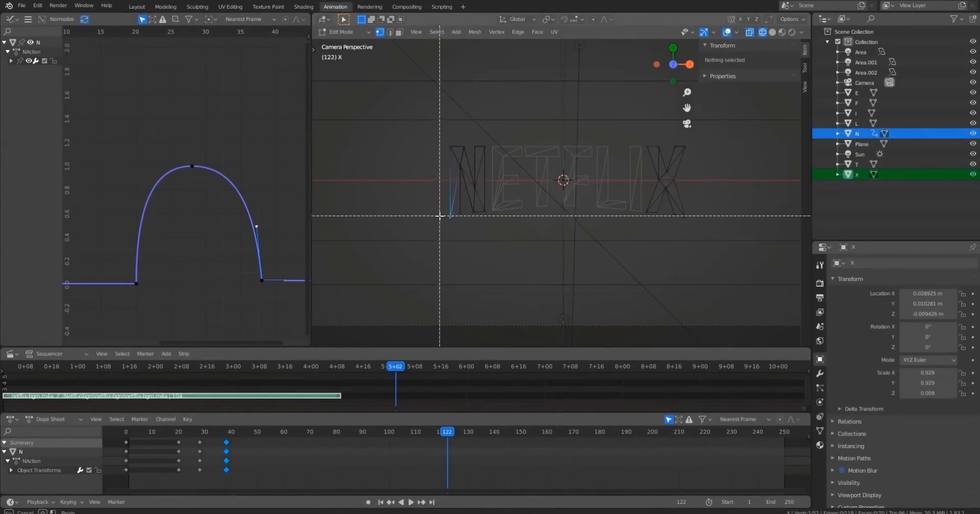
drag(441, 214, 452, 228)
key(b)
drag(679, 214, 696, 236)
key(g)
key(y)
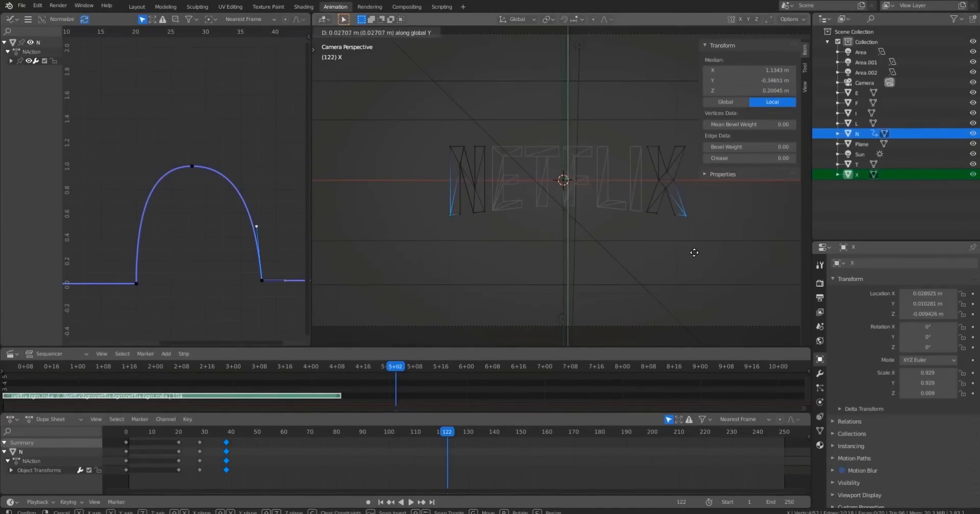
click(637, 249)
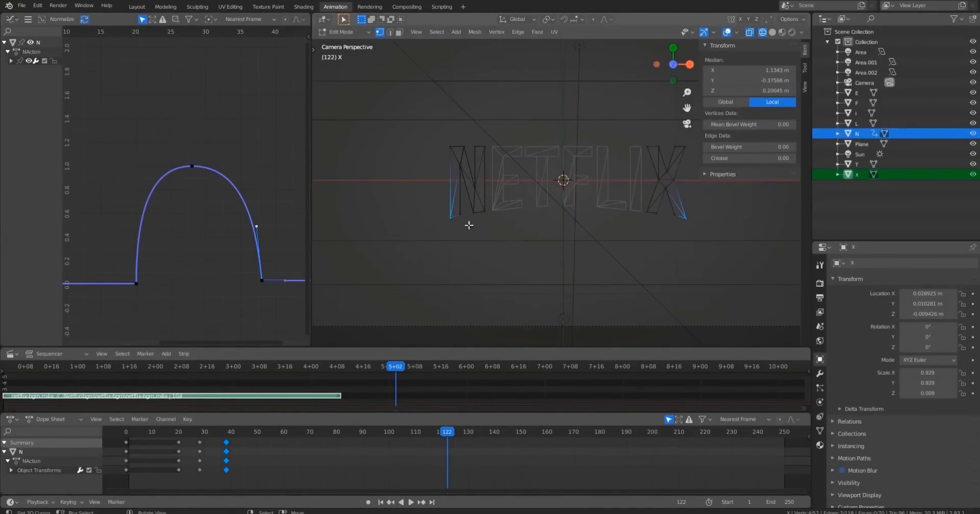
scroll(480, 228, up, 4)
key(g)
key(y)
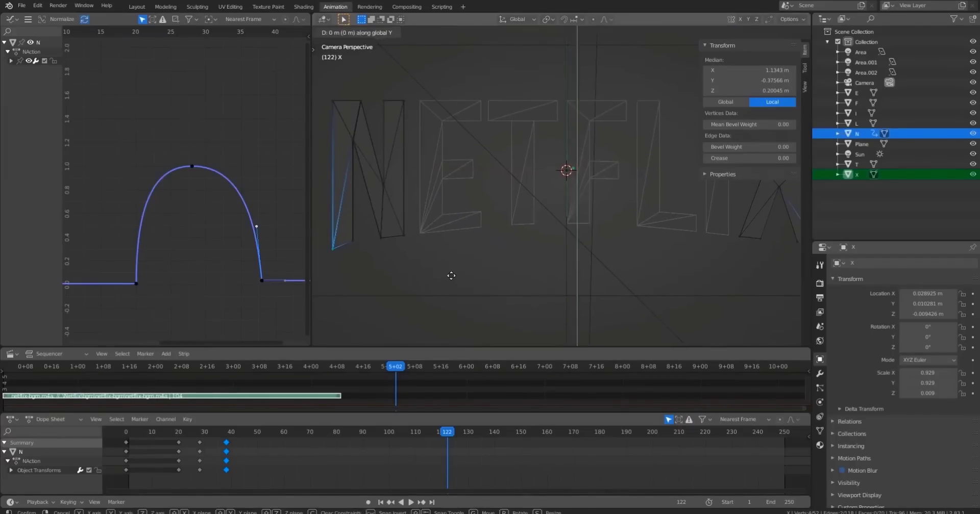
click(454, 273)
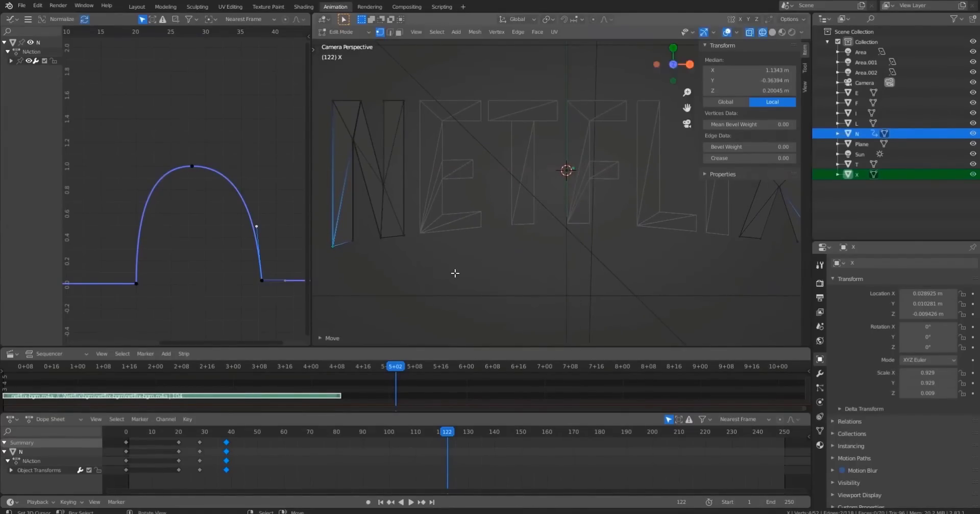
Leave Edit Mode and switch the viewport to solid shading.
scroll(549, 249, down, 1)
key(Tab)
scroll(482, 242, down, 2)
key(shift+z)
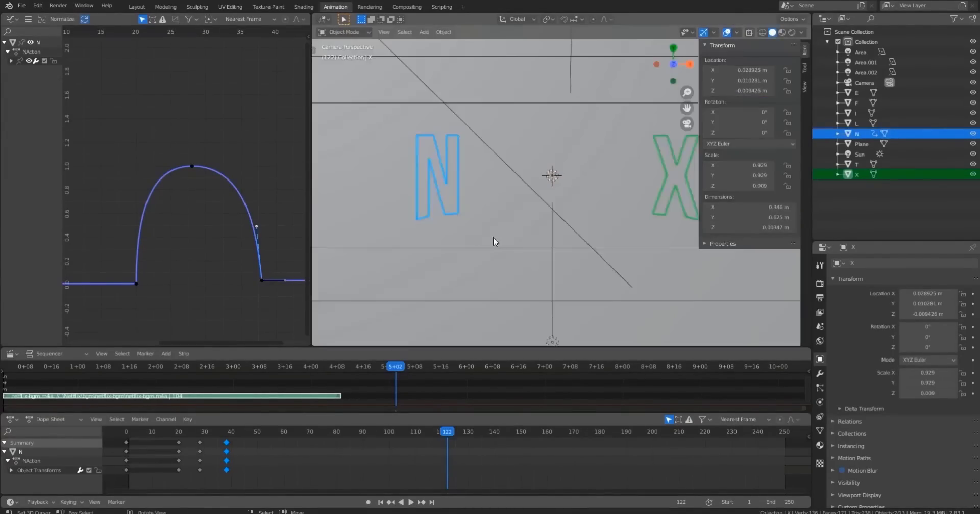
Play the animation from the start to review the N's scale motion in solid view.
click(113, 366)
key(space)
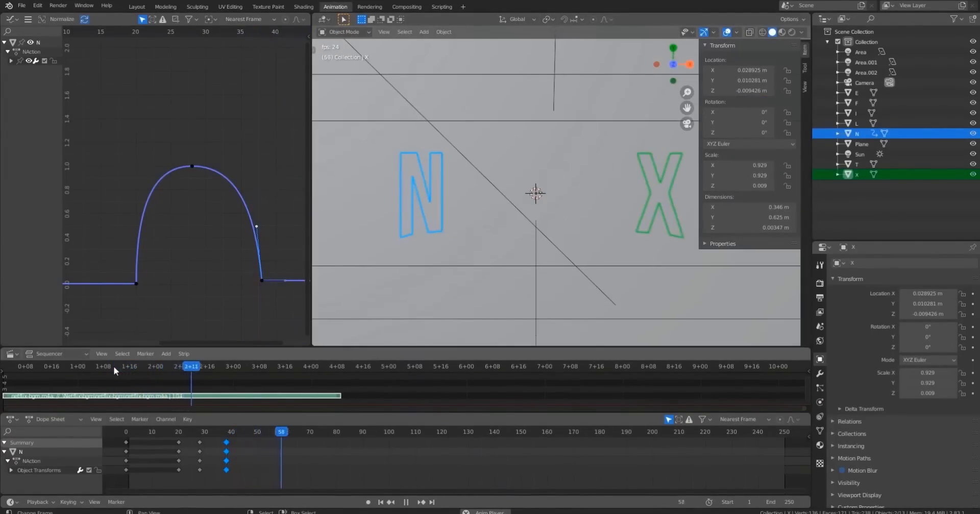
click(124, 418)
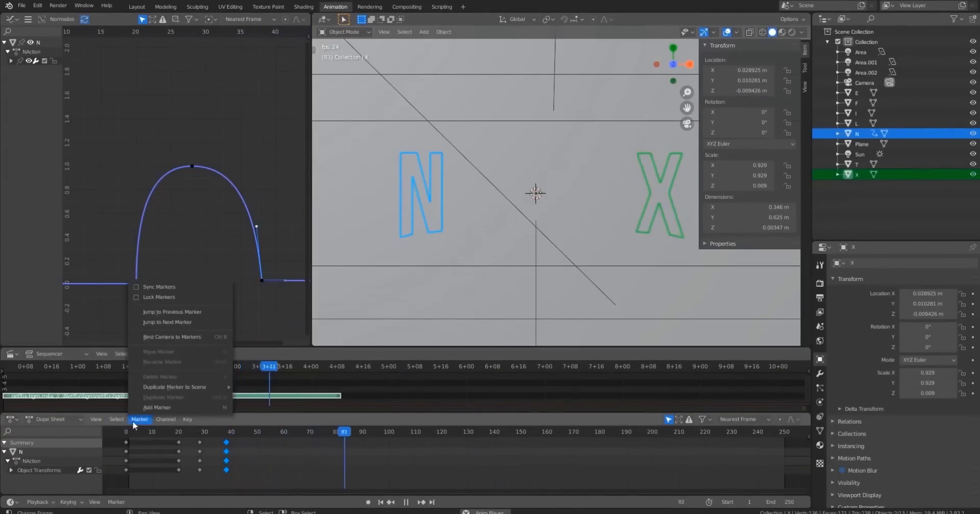
click(133, 434)
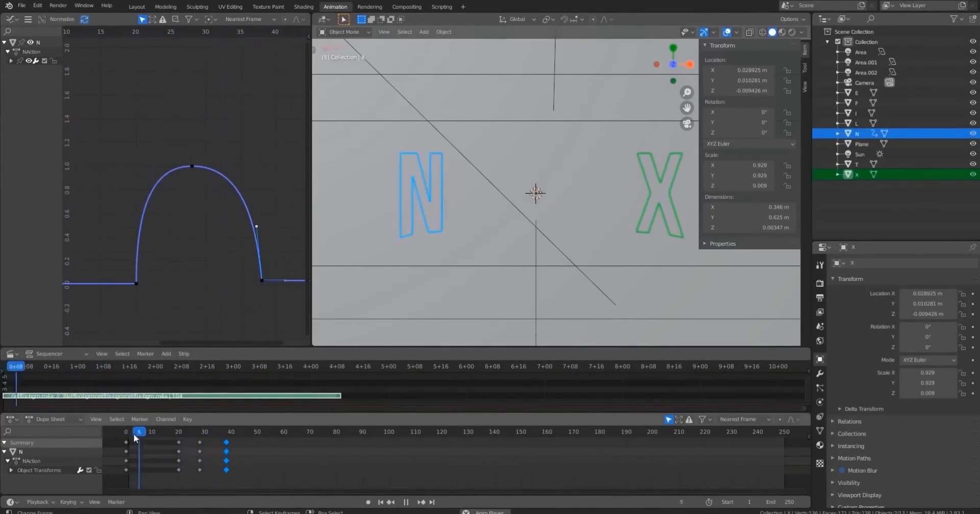
key(space)
scroll(509, 203, down, 3)
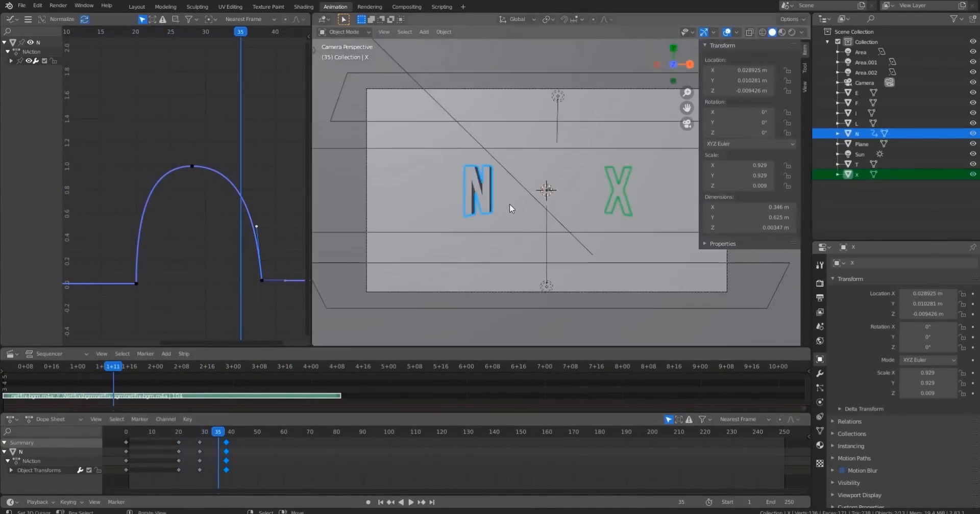
scroll(524, 208, up, 1)
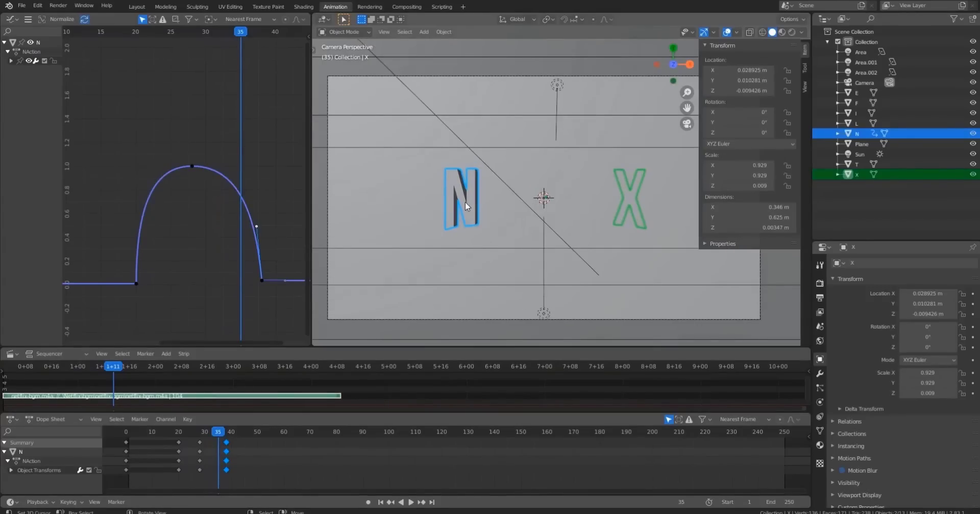
Inspect the N's scale animation around its peak at frame 21 from an orbited view.
middle_drag(474, 213, 509, 146)
click(494, 130)
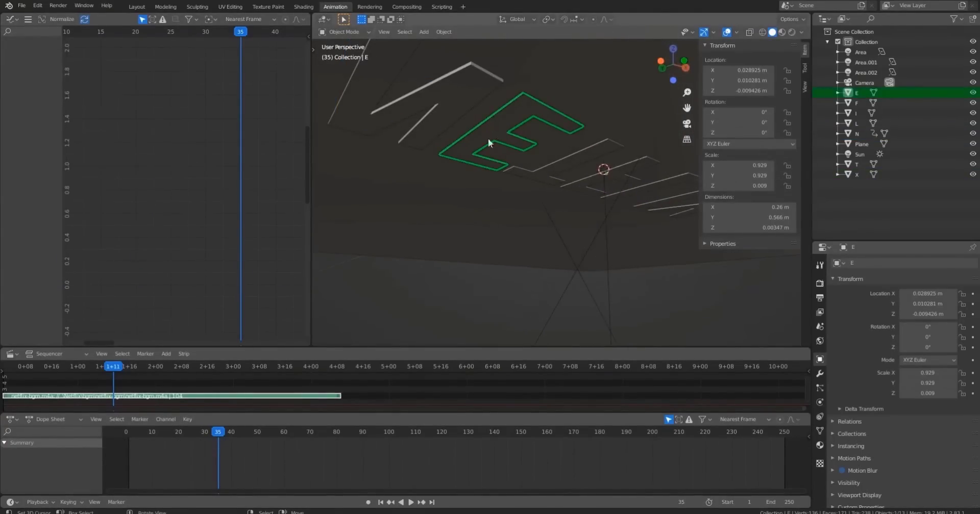
click(429, 87)
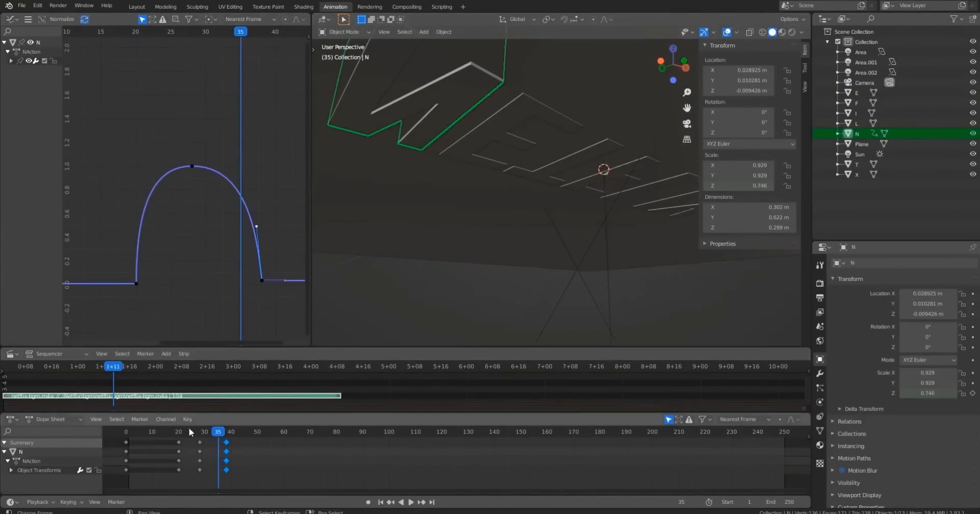
drag(182, 433, 179, 436)
key(space)
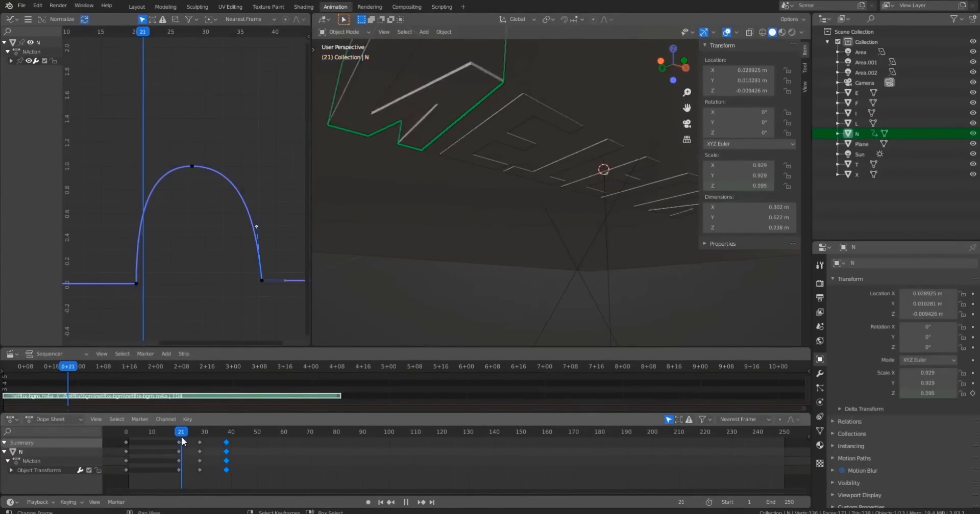
key(space)
Select the E and insert single Z-scale keyframes at frames 21 and 1.
click(498, 129)
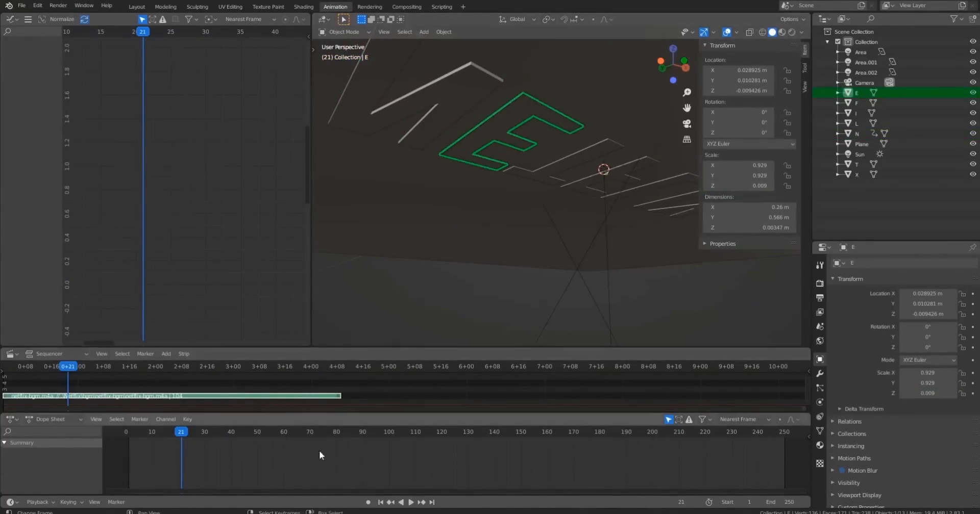
right_click(737, 184)
click(714, 183)
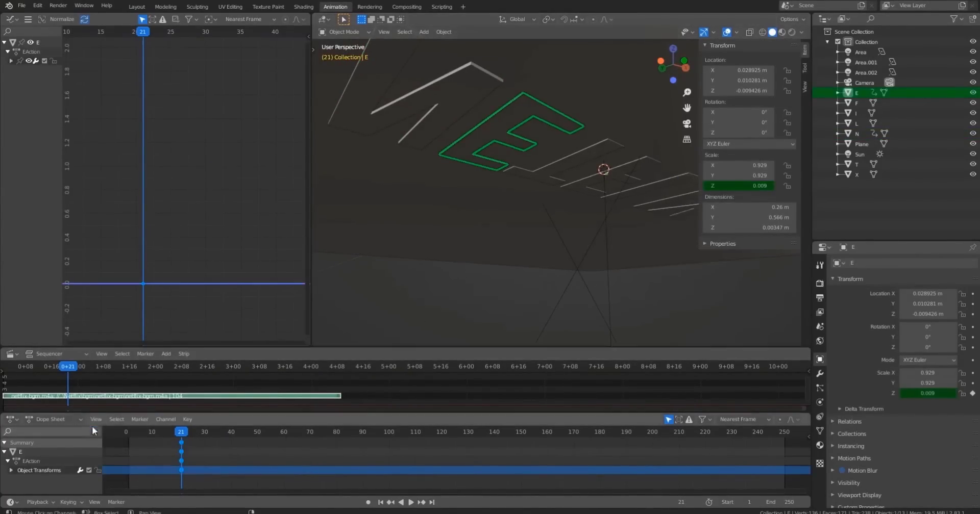
click(128, 432)
right_click(729, 187)
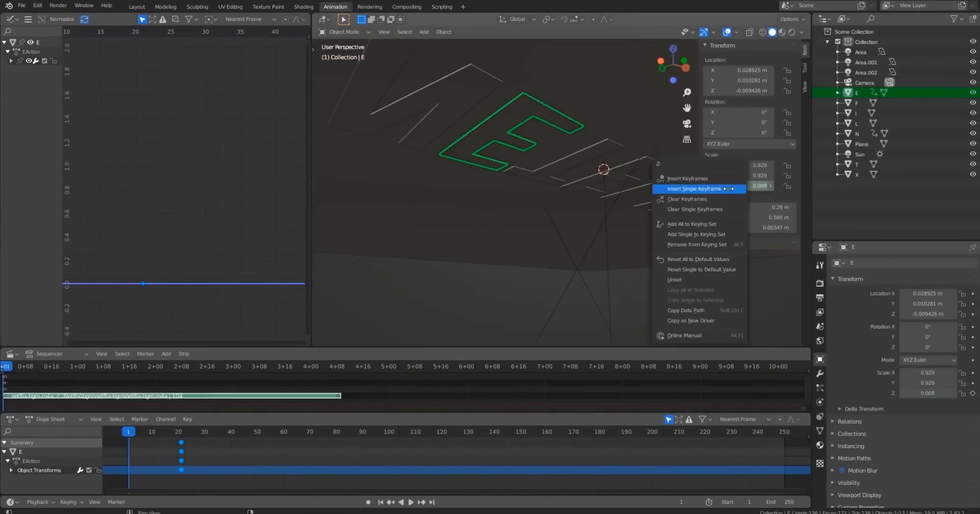
click(728, 188)
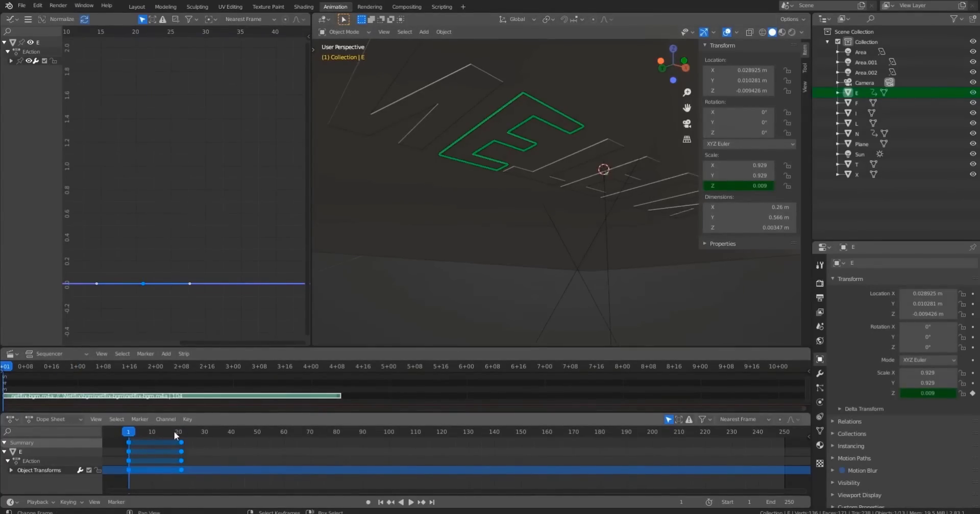
Copy the N's scale keyframes from frame 20 onward and paste them onto the E at frame 22.
drag(174, 432, 184, 440)
shift+middle_drag(519, 165, 521, 209)
click(460, 183)
click(216, 455)
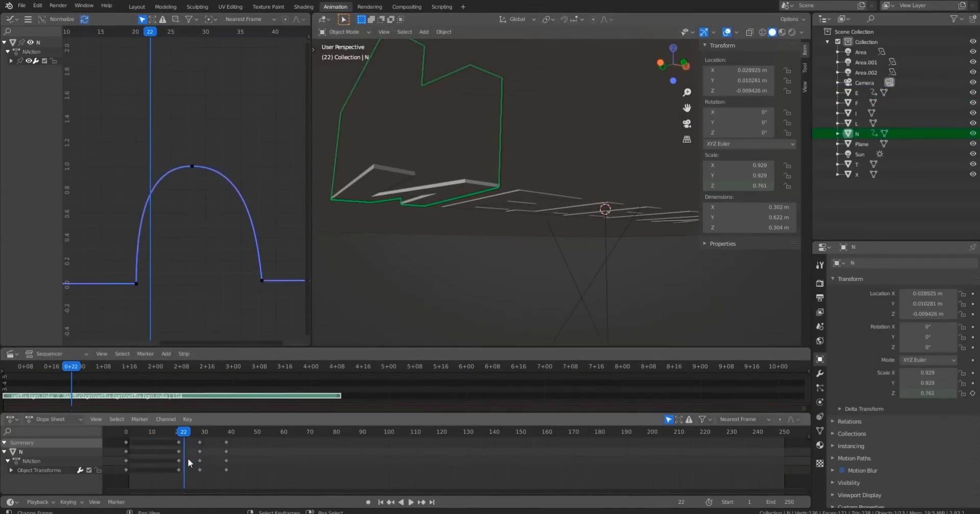
drag(172, 484, 255, 435)
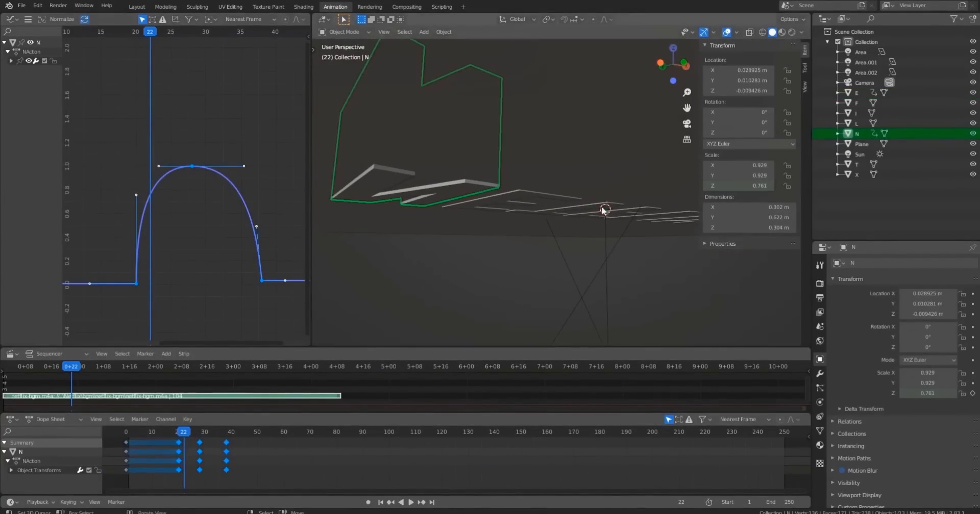
click(494, 198)
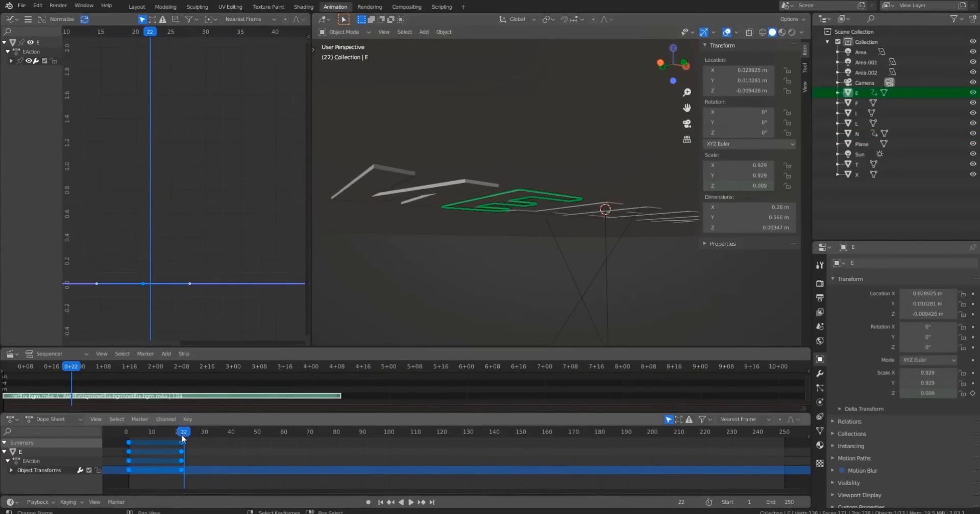
key(ctrl+v)
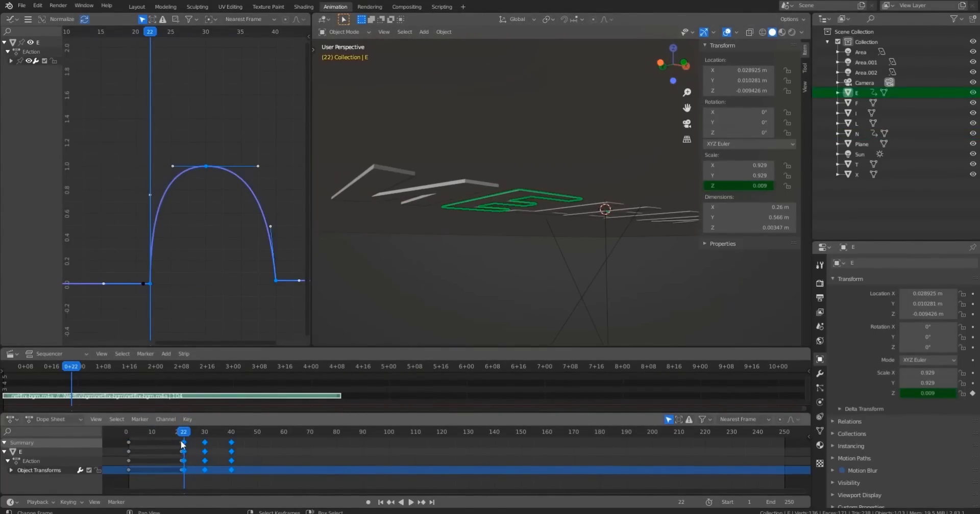
Delete the E's extra keyframe at frame 21.
click(181, 442)
key(x)
click(183, 474)
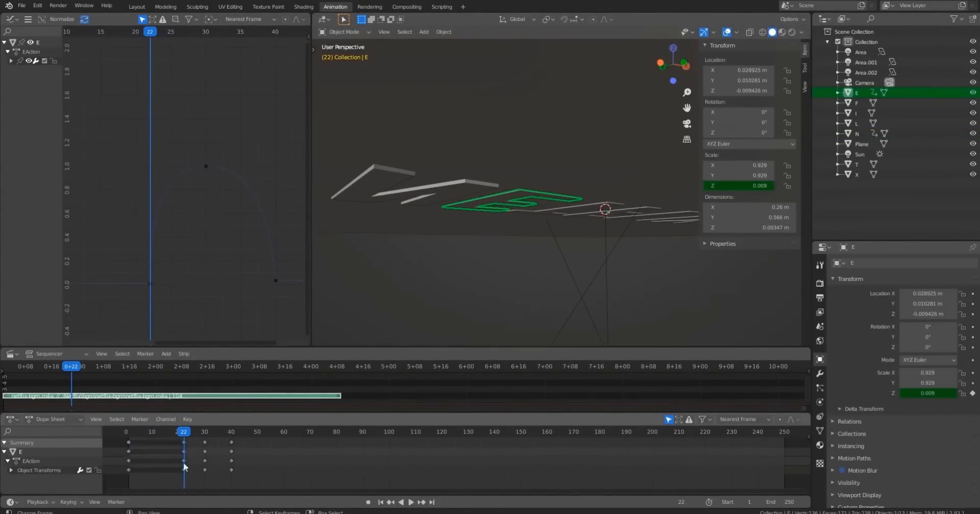
Play and step through the animation to review the N and E scaling up.
drag(184, 434, 129, 443)
key(space)
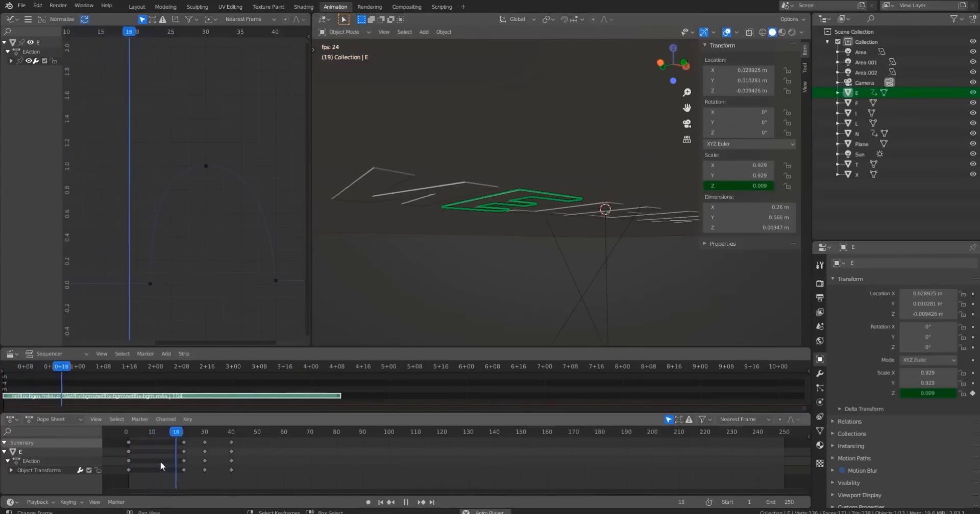
middle_drag(440, 158, 490, 193)
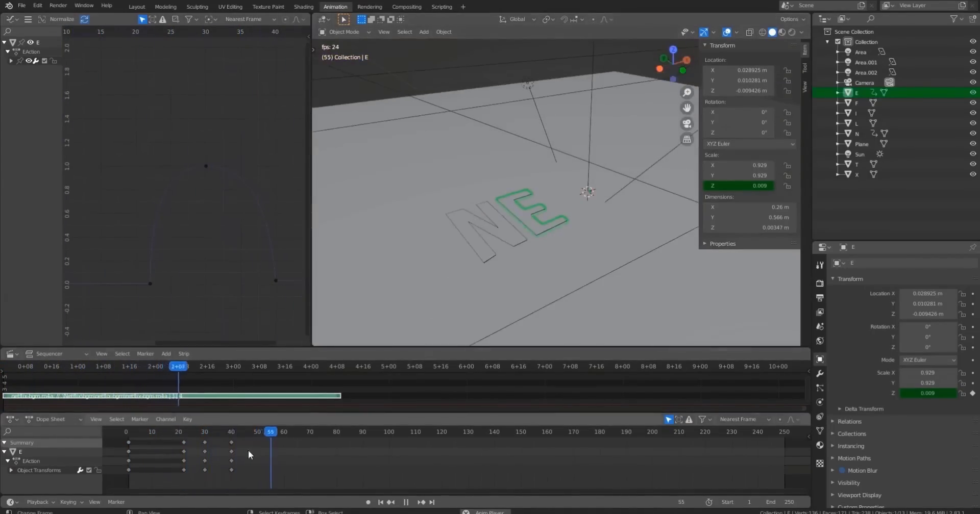
click(127, 431)
click(127, 431)
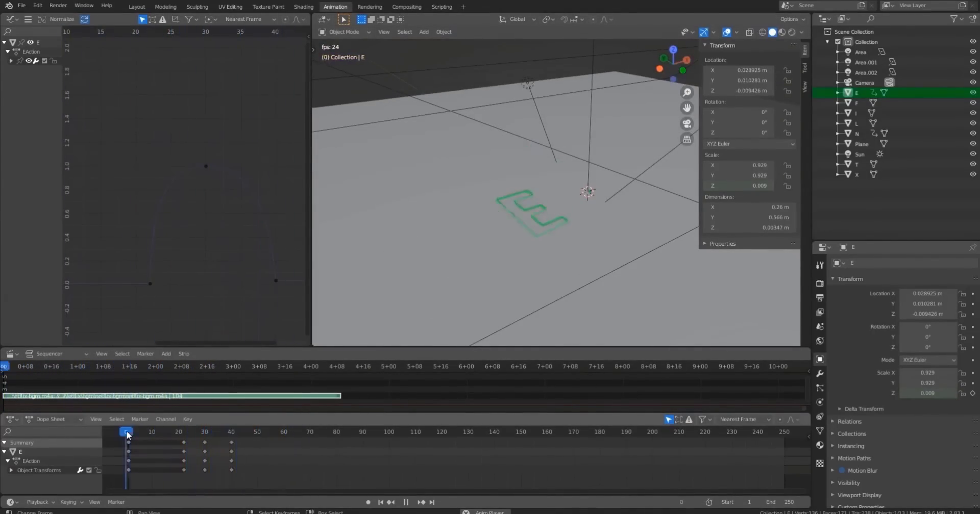
click(127, 432)
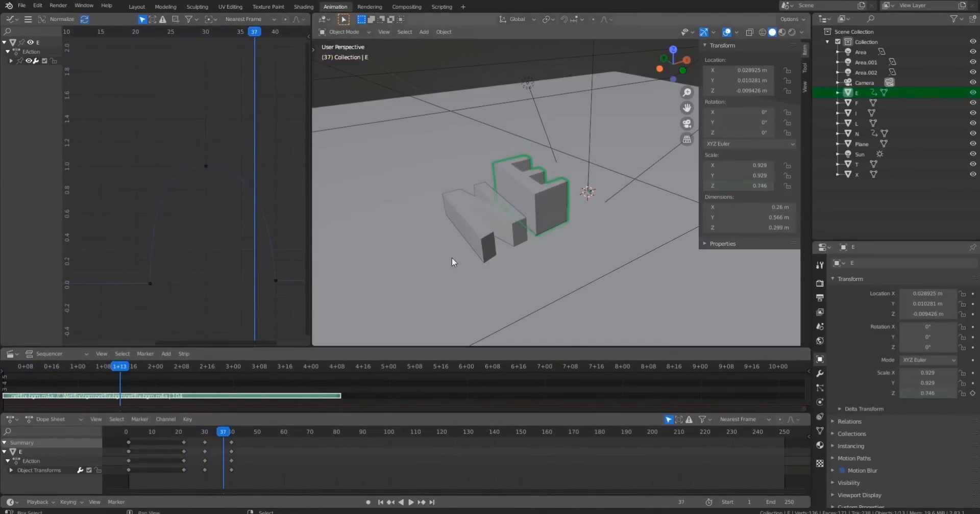
middle_drag(452, 257, 534, 198)
key(Left)
key(Left)
key(Left)
key(Left)
key(Left)
key(Left)
key(Left)
key(Left)
scroll(547, 250, up, 4)
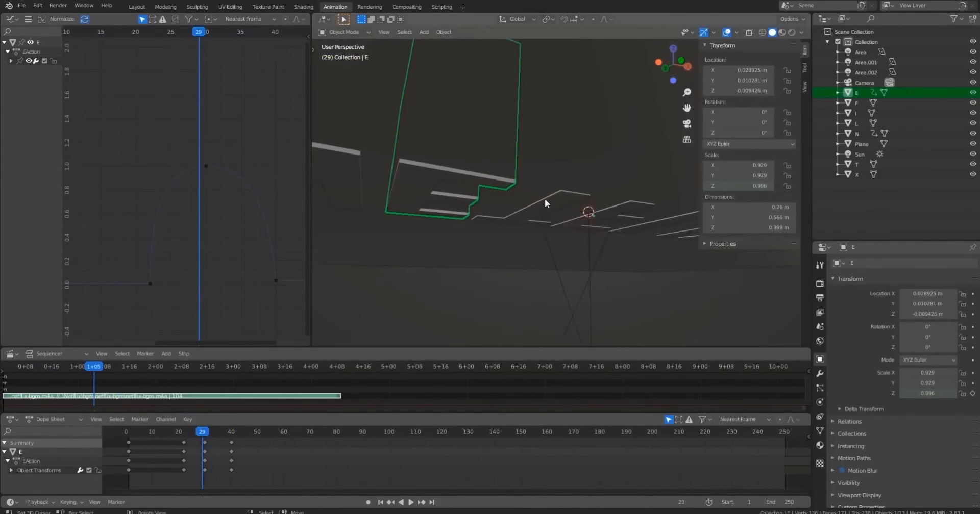
Select the T and insert single Z-scale keyframes at frames 22 and 1.
click(544, 214)
drag(202, 432, 185, 433)
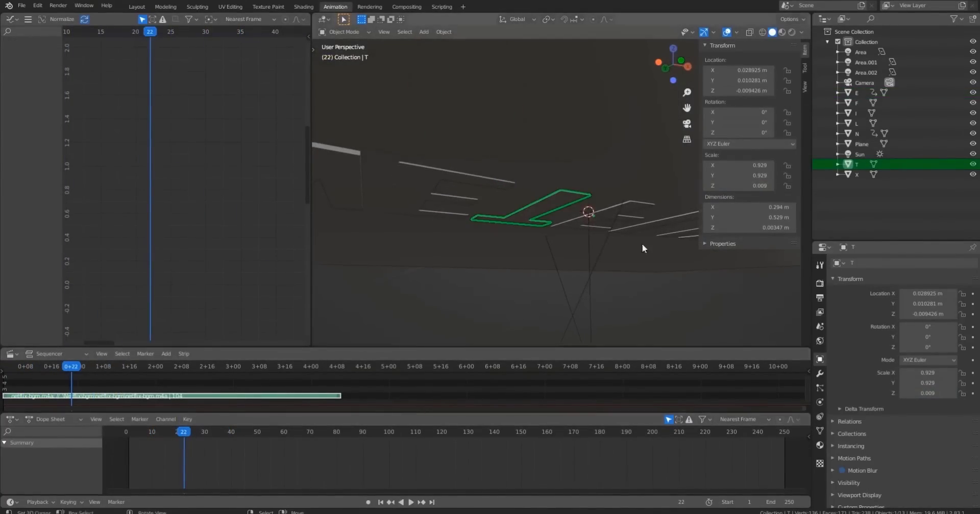
right_click(734, 186)
click(722, 191)
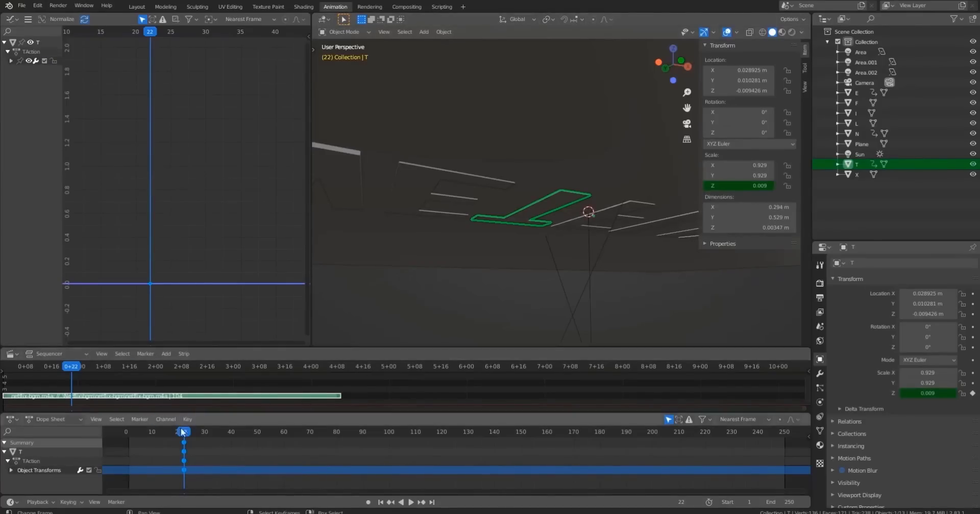
drag(187, 437, 127, 434)
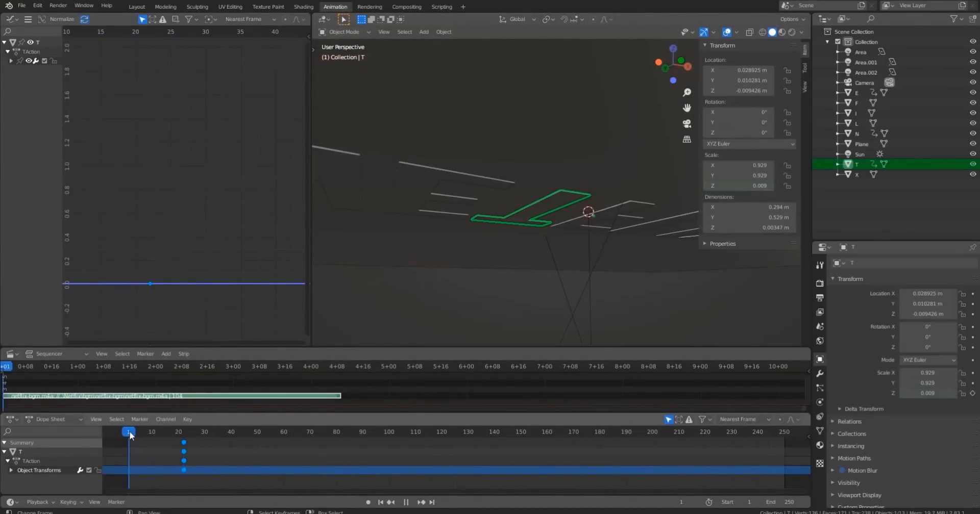
right_click(736, 186)
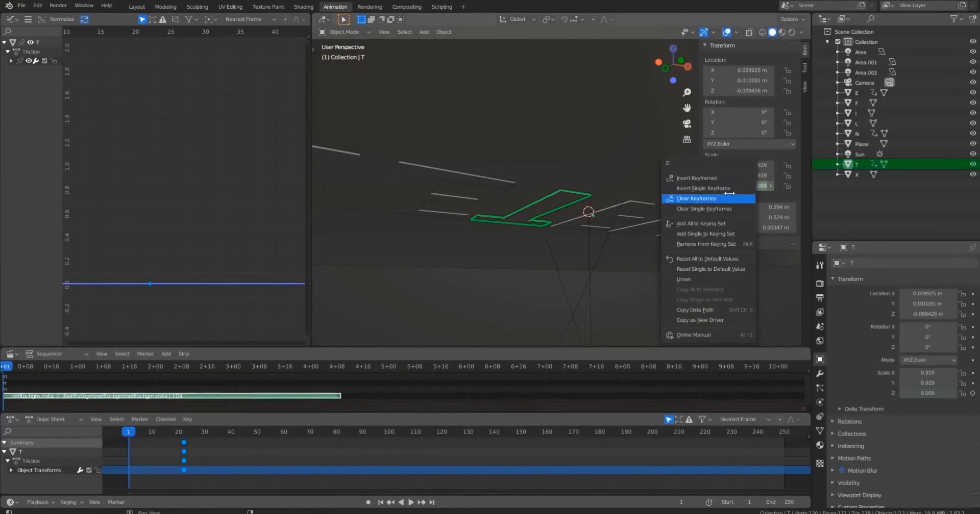
click(736, 188)
Paste the copied scale keyframes onto the T at frame 22 and play the animation.
key(space)
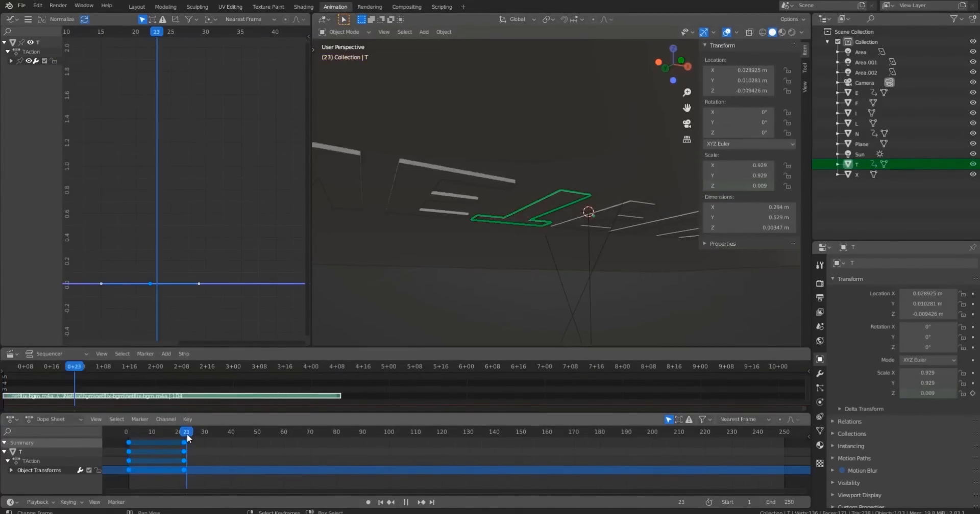
drag(188, 434, 185, 435)
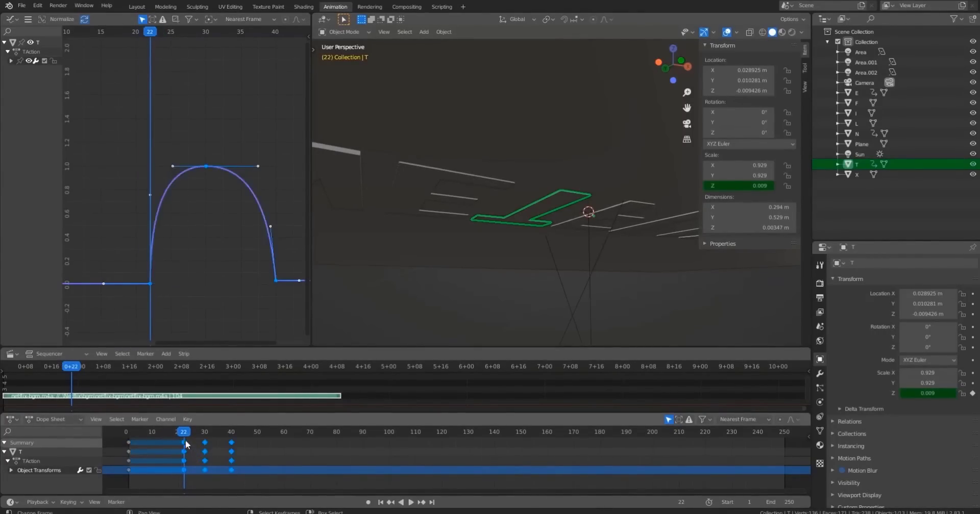
drag(185, 435, 133, 435)
key(space)
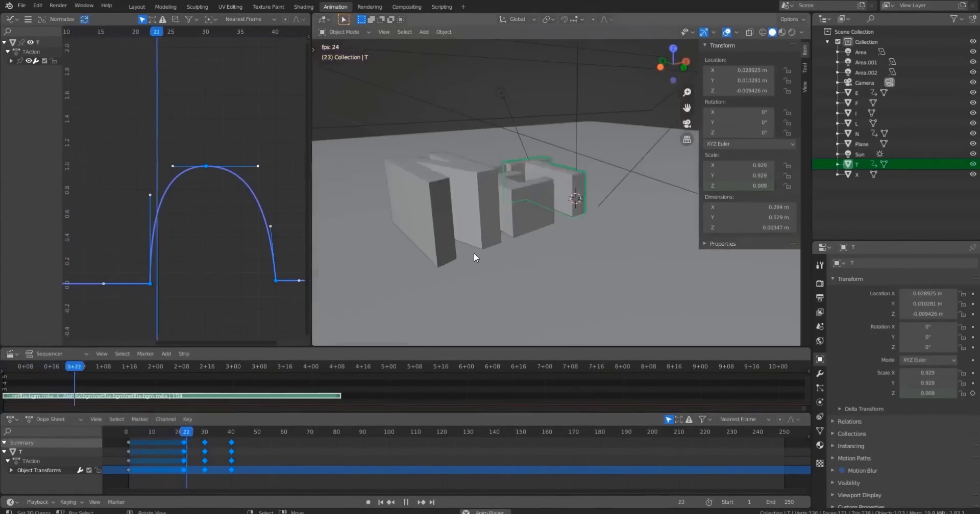
Select the F letter and insert single Z-scale keyframes at frames 23 and 0.
key(space)
middle_drag(473, 252, 576, 199)
click(588, 205)
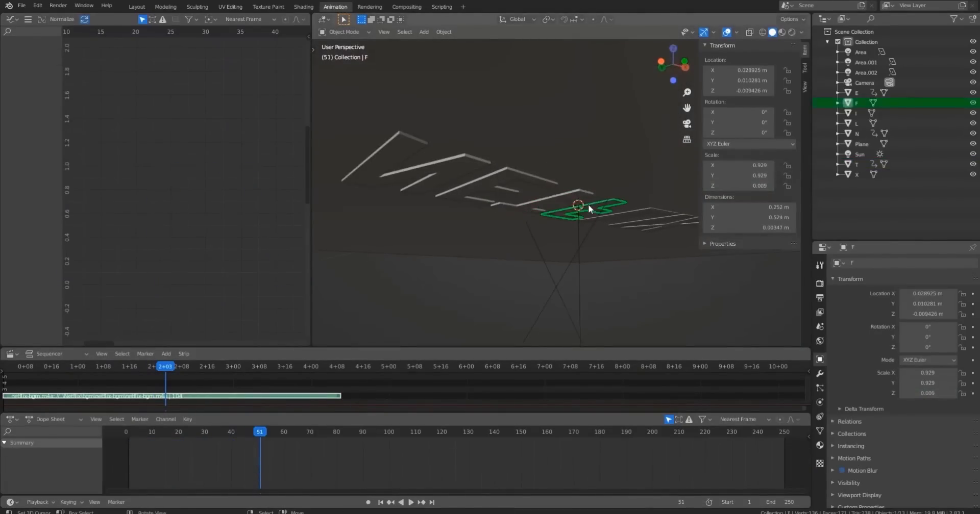
click(185, 435)
key(space)
key(space)
click(562, 184)
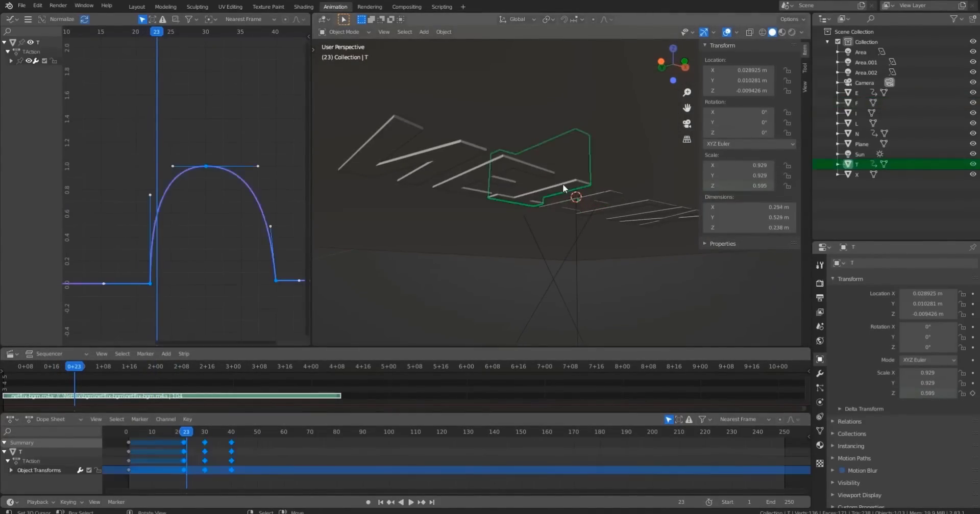
click(586, 198)
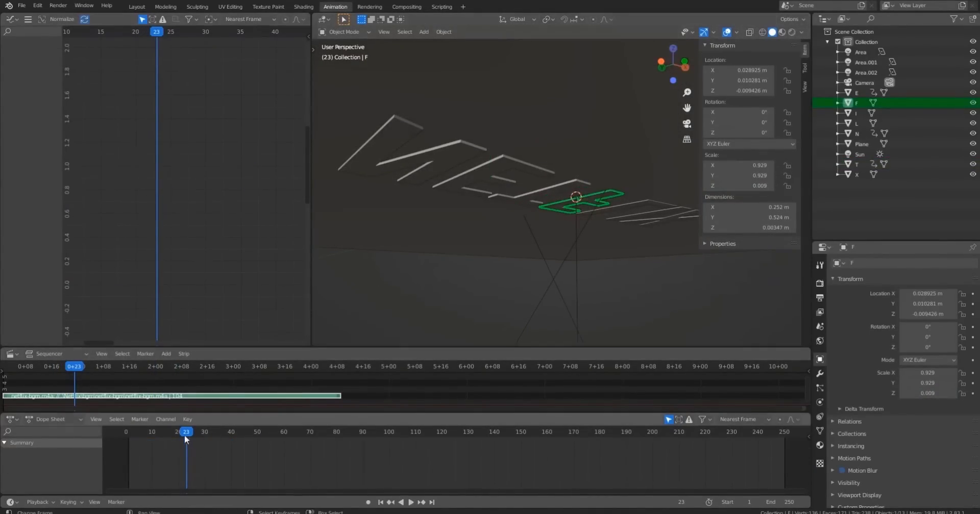
right_click(730, 188)
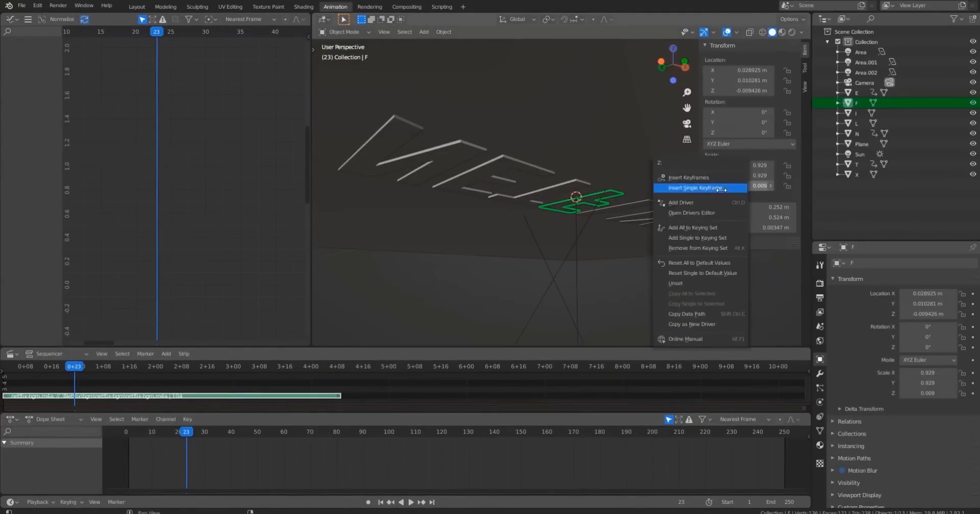
click(714, 188)
drag(135, 433, 123, 443)
right_click(717, 184)
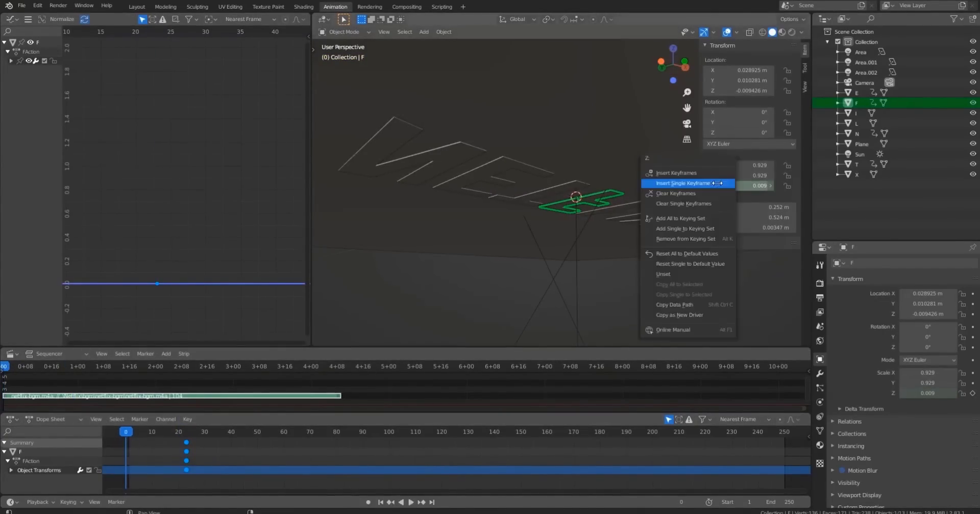
click(704, 183)
Paste the copied scale keyframes onto the F at frame 23 and play the animation from the start.
click(188, 431)
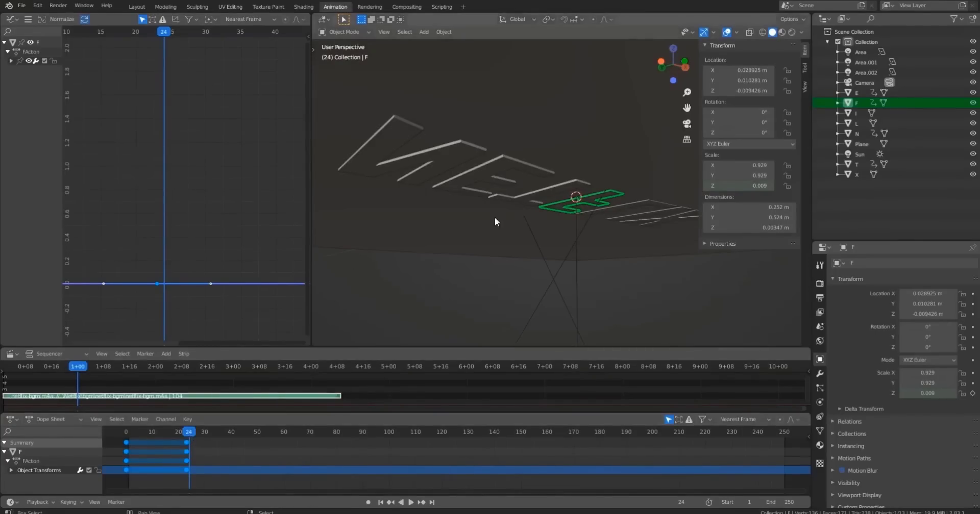
shift+middle_drag(534, 211, 528, 176)
scroll(511, 203, up, 2)
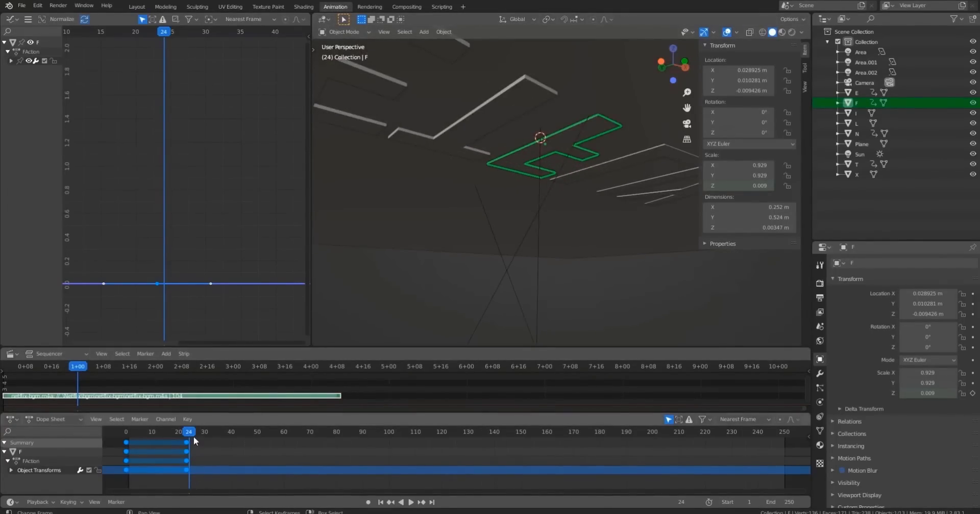
drag(194, 436, 185, 435)
key(ctrl+v)
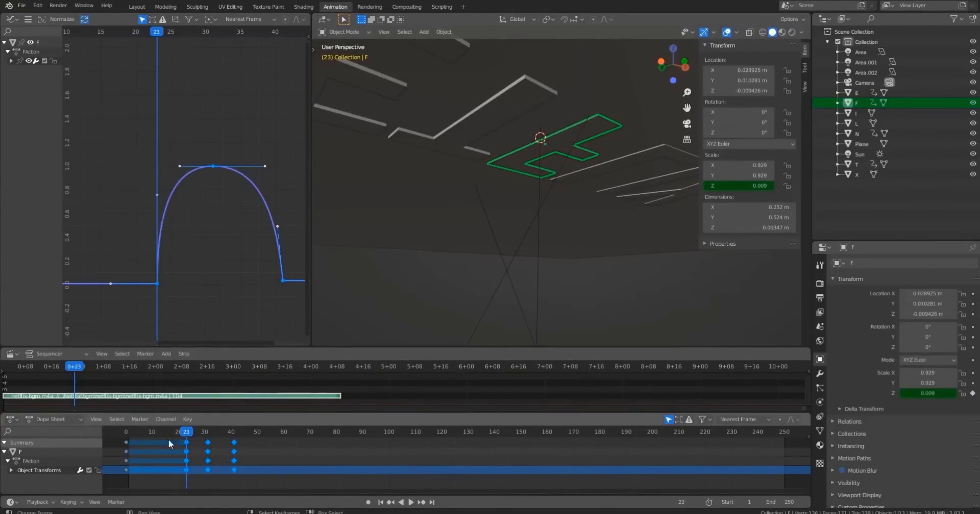
key(shift+Left)
key(space)
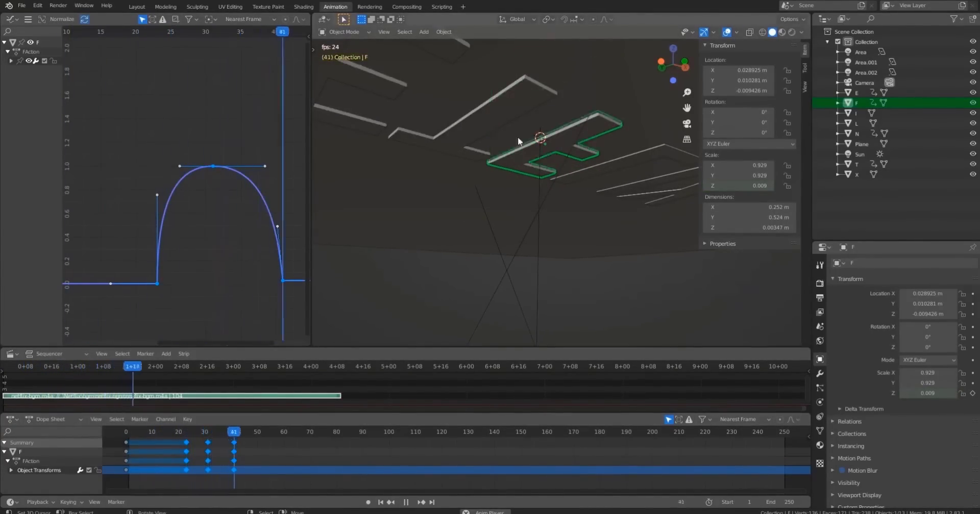
Play and scrub the animation to review the F scaling up.
click(140, 435)
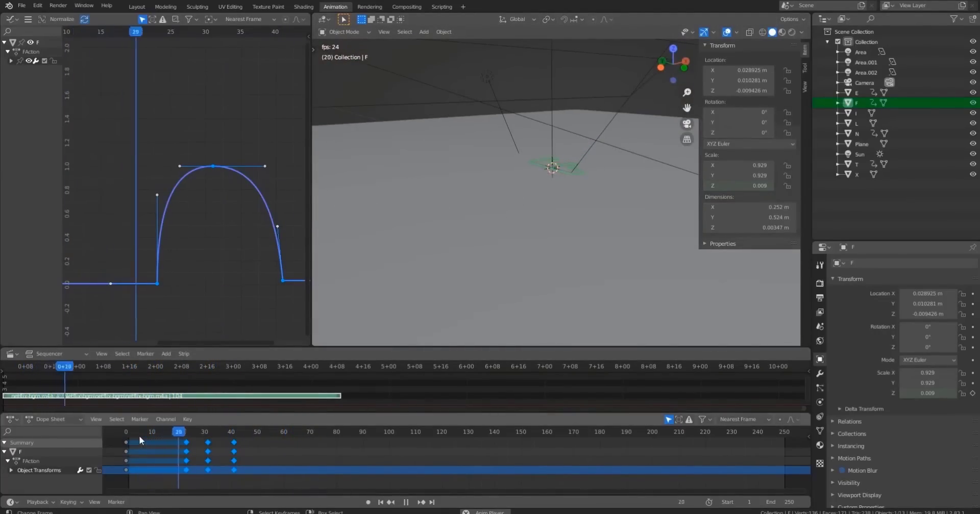
click(140, 436)
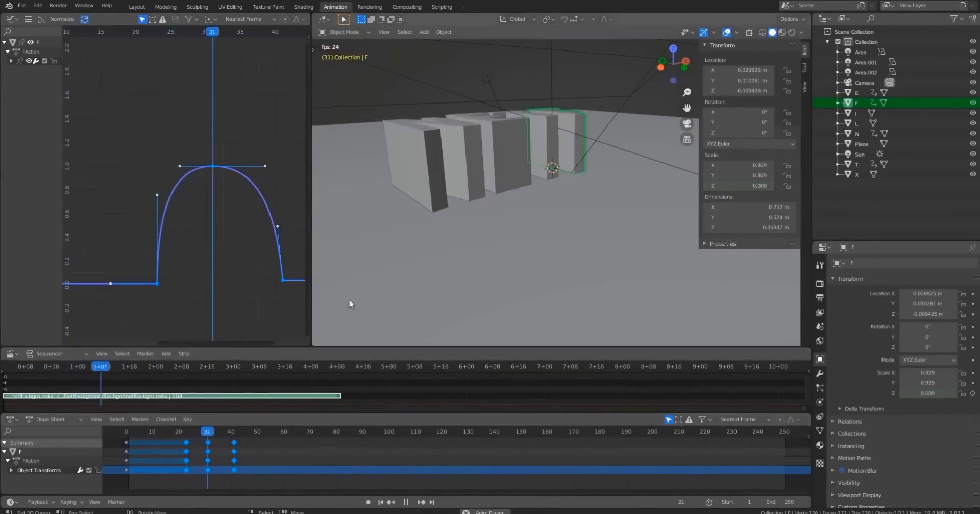
key(space)
shift+middle_drag(534, 185, 487, 231)
drag(194, 435, 189, 435)
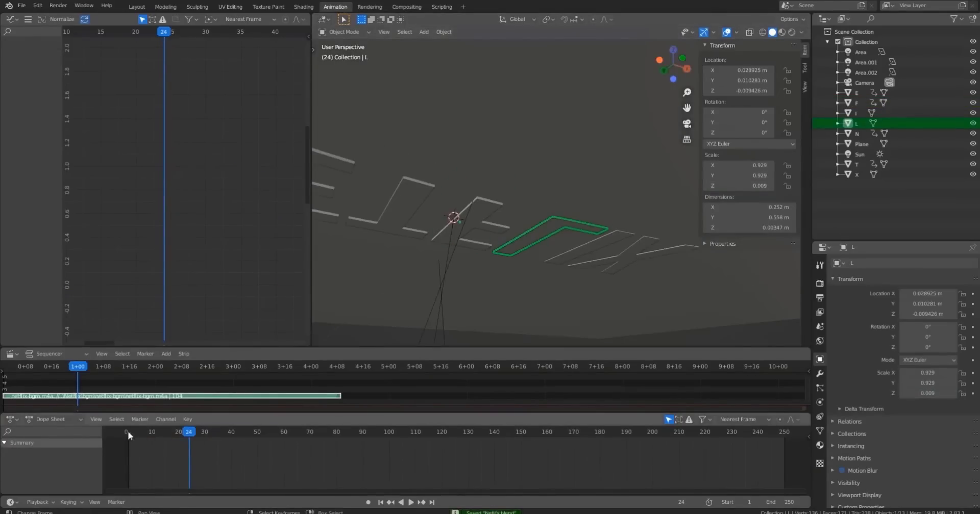
Select the I letter and insert a single Z-scale keyframe at frame 25.
click(411, 228)
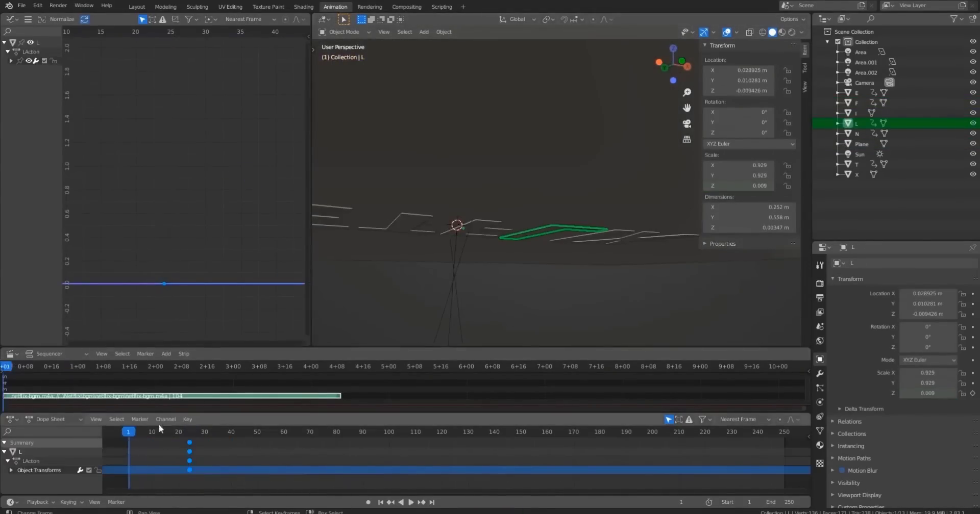
drag(160, 428, 190, 436)
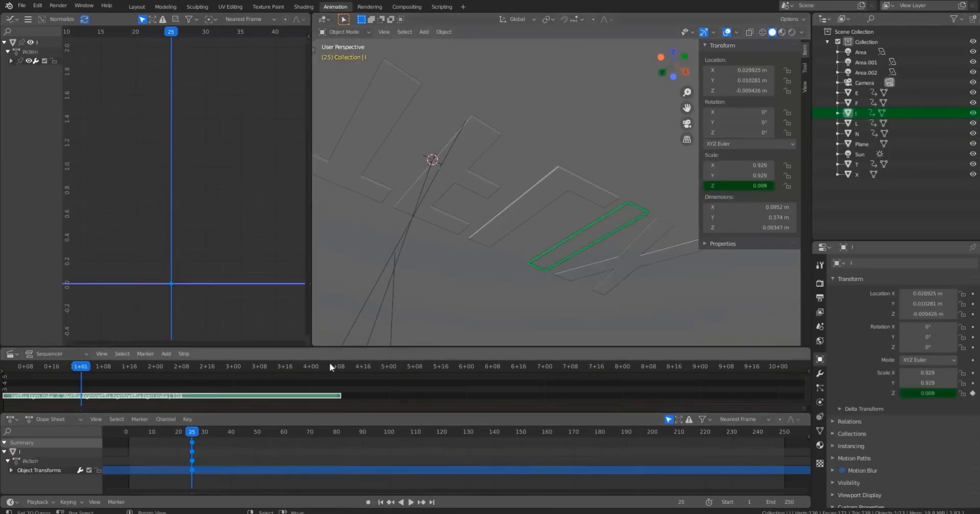
right_click(722, 185)
click(722, 185)
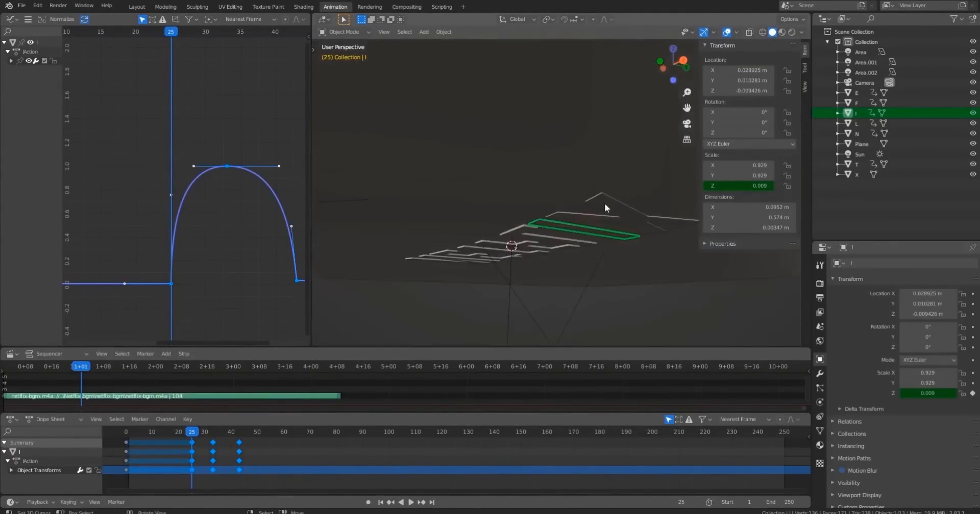
Select the X letter and insert single Z-scale keyframes at frames 26 and 0.
click(604, 203)
key(space)
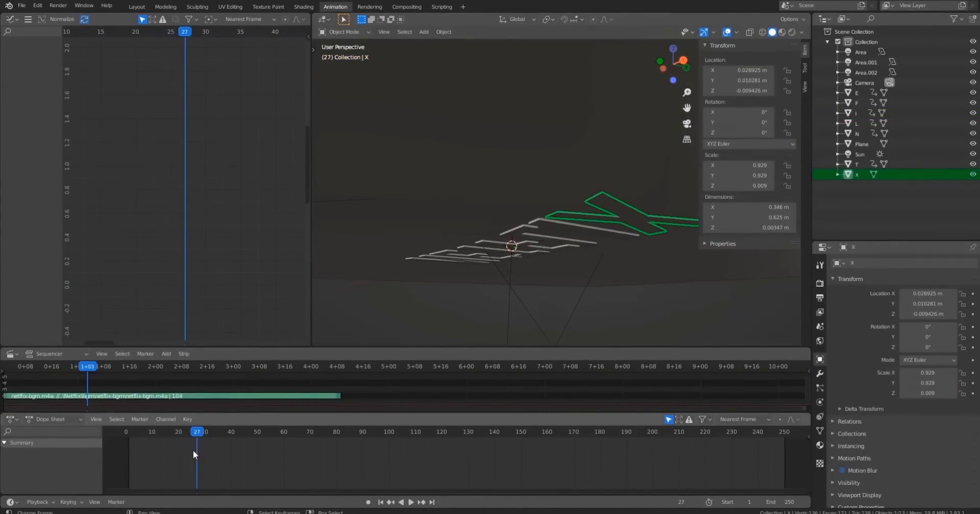
click(194, 433)
right_click(724, 186)
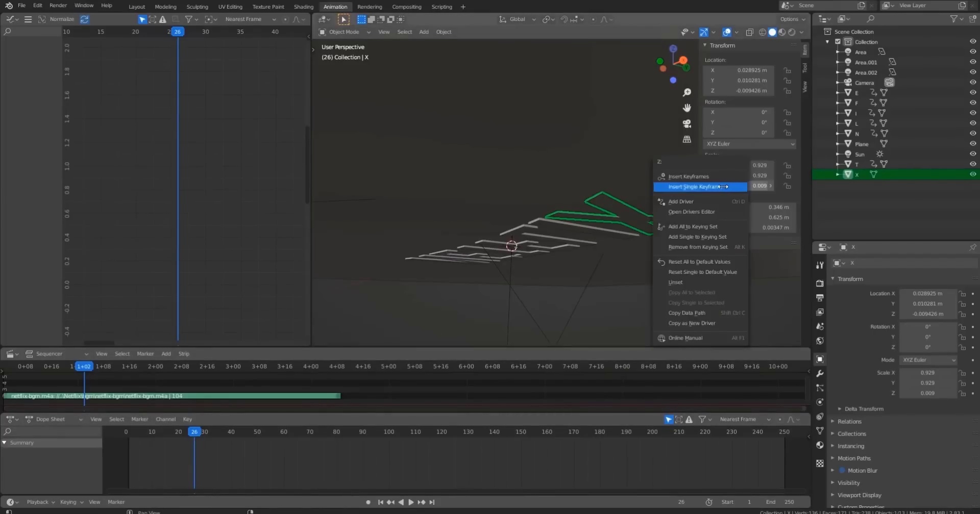
click(723, 186)
click(125, 434)
key(space)
key(Escape)
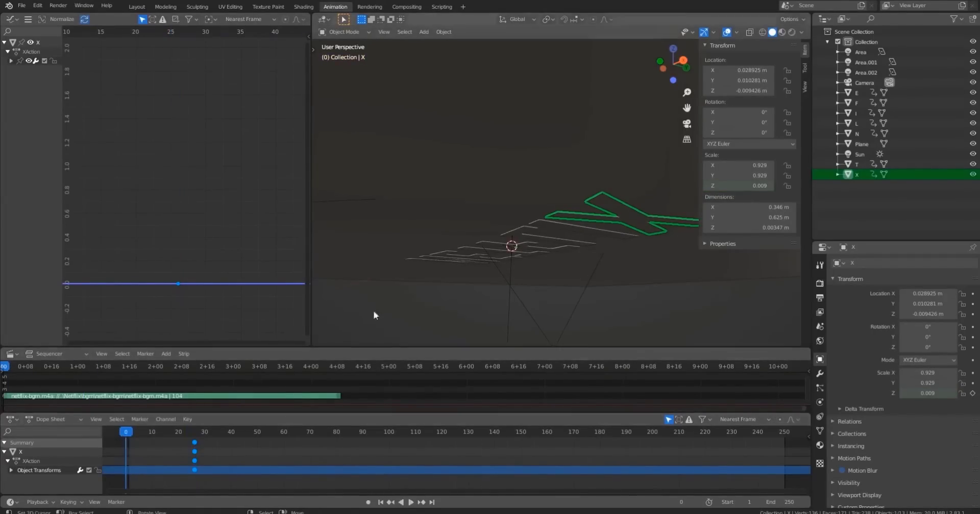
right_click(729, 186)
click(730, 183)
Paste the copied scale keyframes onto the X at frame 26 and play the animation.
click(194, 433)
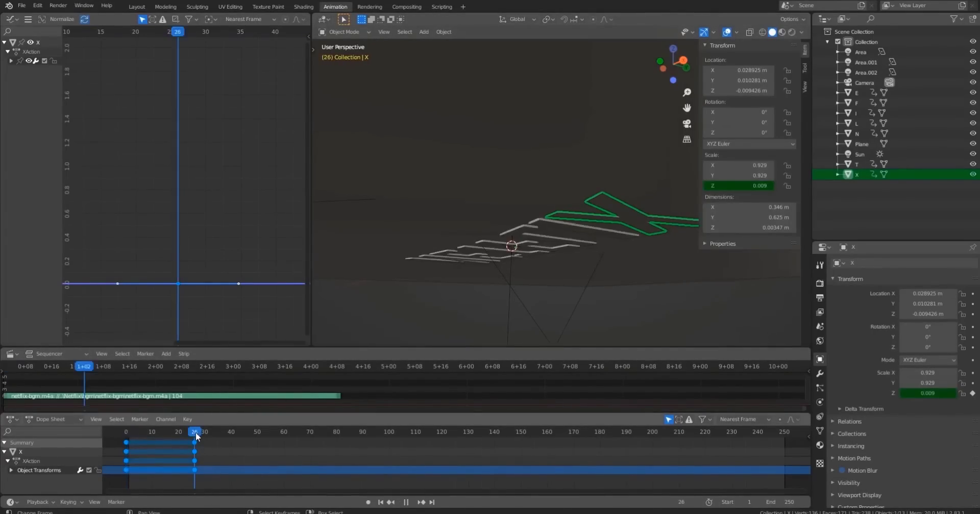
key(ctrl+v)
middle_drag(391, 240, 437, 308)
drag(149, 432, 133, 437)
key(space)
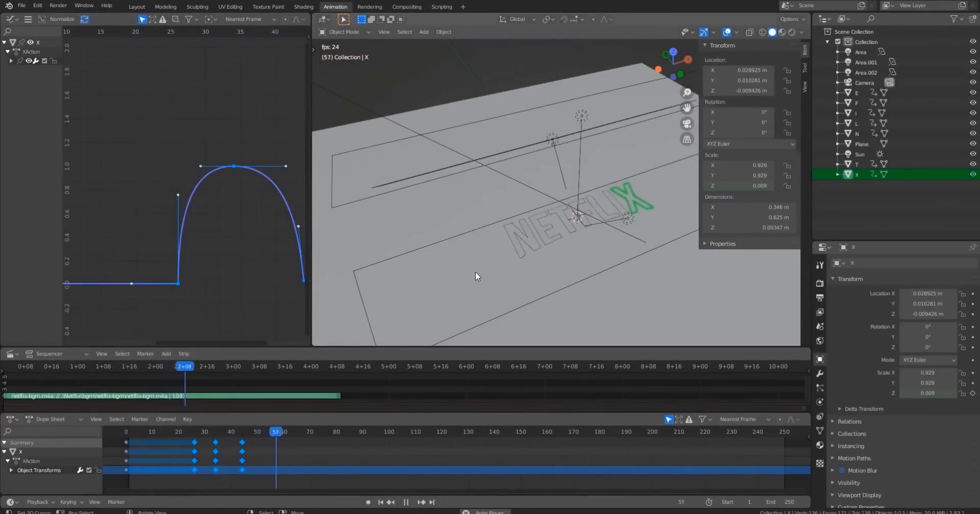
click(130, 431)
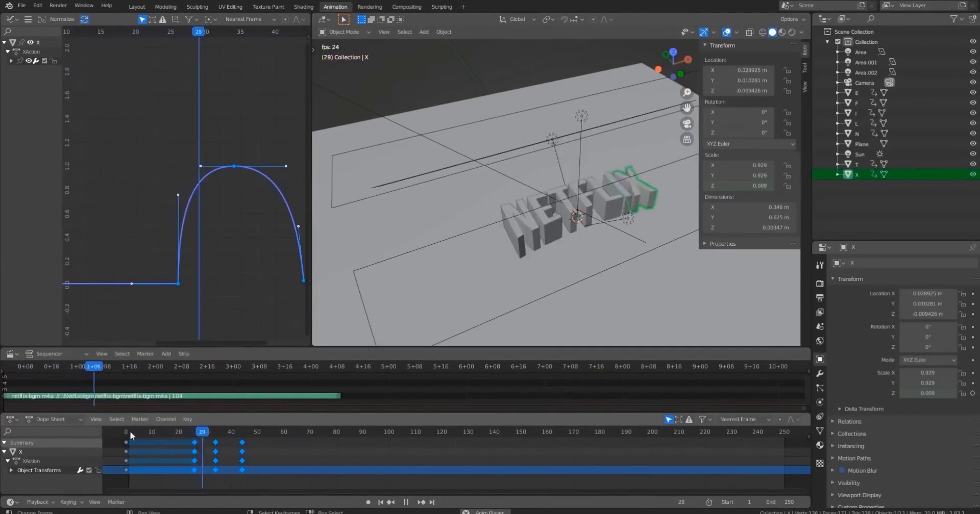
key(space)
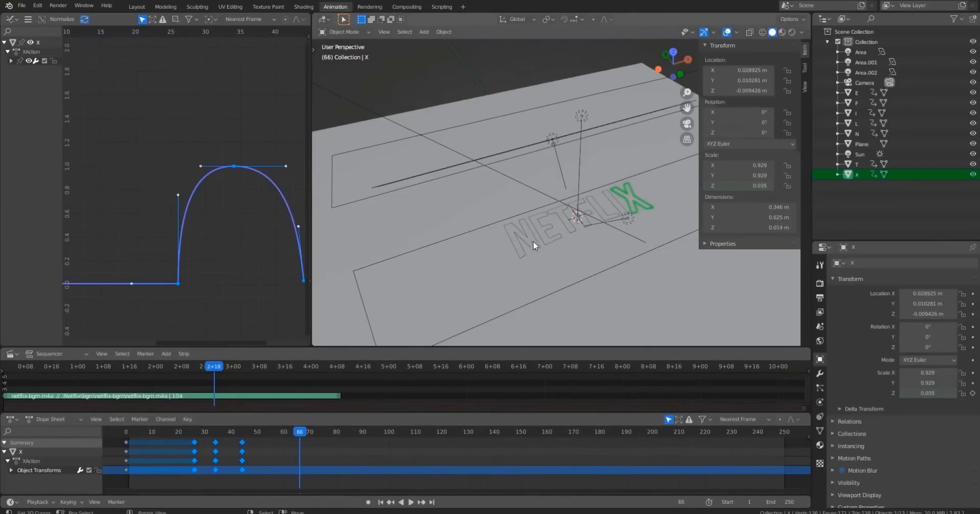
Select all the NETFLIX letters to show their Z-scale curves together in the Graph Editor.
scroll(533, 241, up, 4)
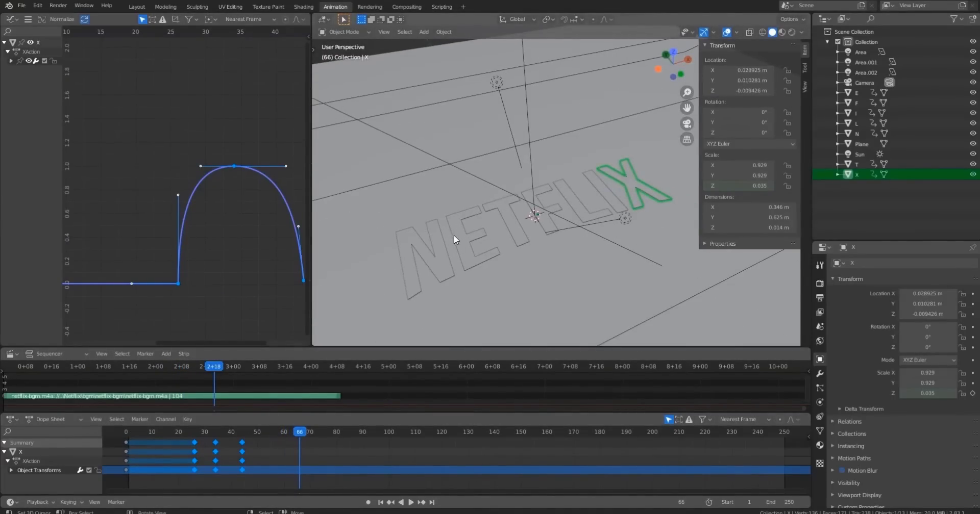
shift+click(454, 245)
shift+click(482, 236)
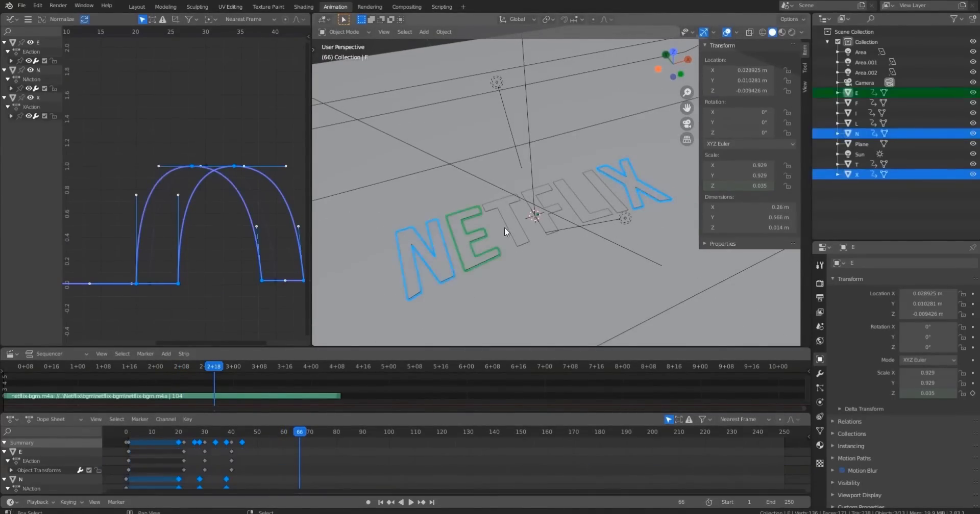
shift+click(507, 225)
shift+click(544, 215)
shift+click(583, 204)
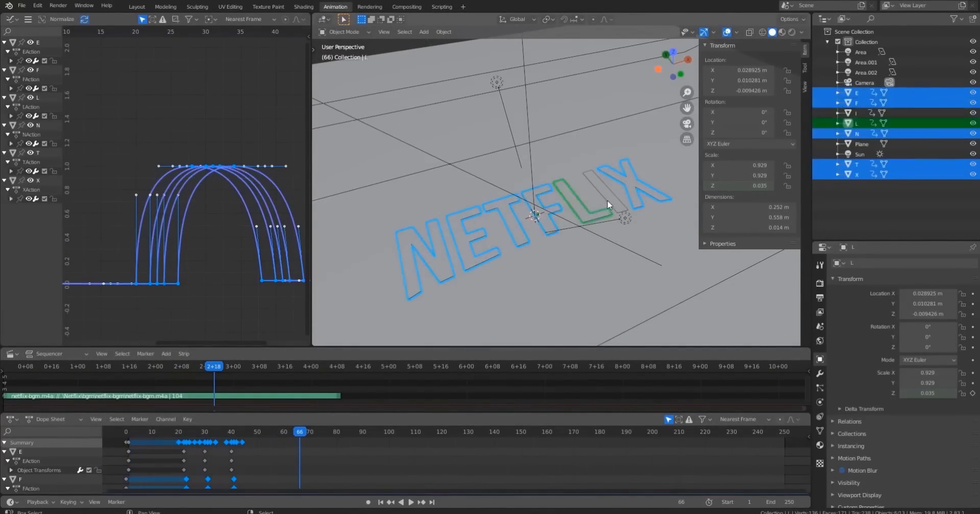
shift+click(608, 200)
middle_drag(214, 201, 198, 198)
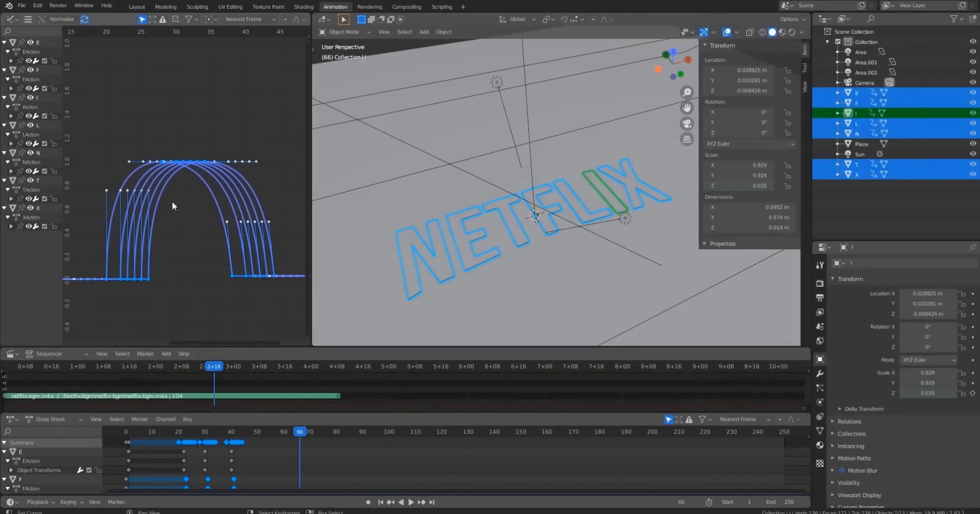
Box-select the curves' starting keyframes in the Graph Editor, deselect, and play the animation.
click(118, 286)
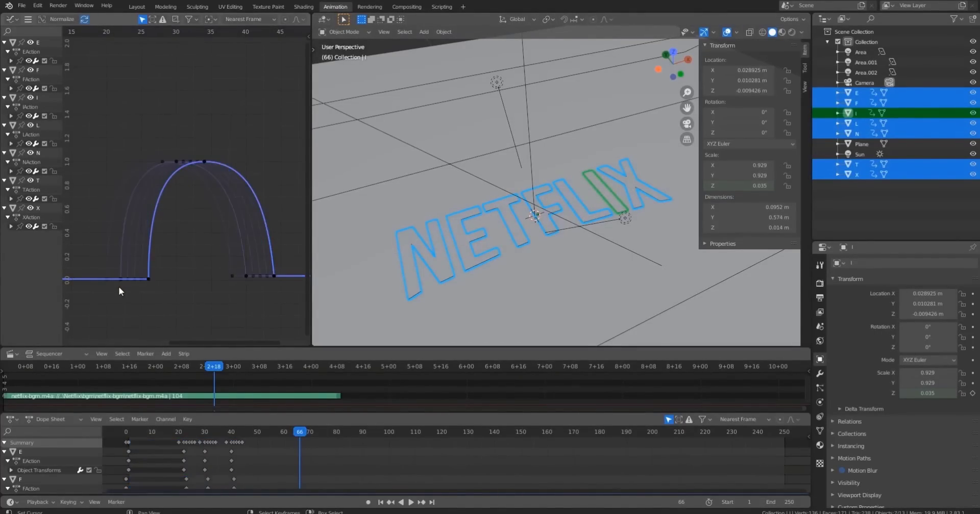
key(b)
drag(113, 292, 173, 270)
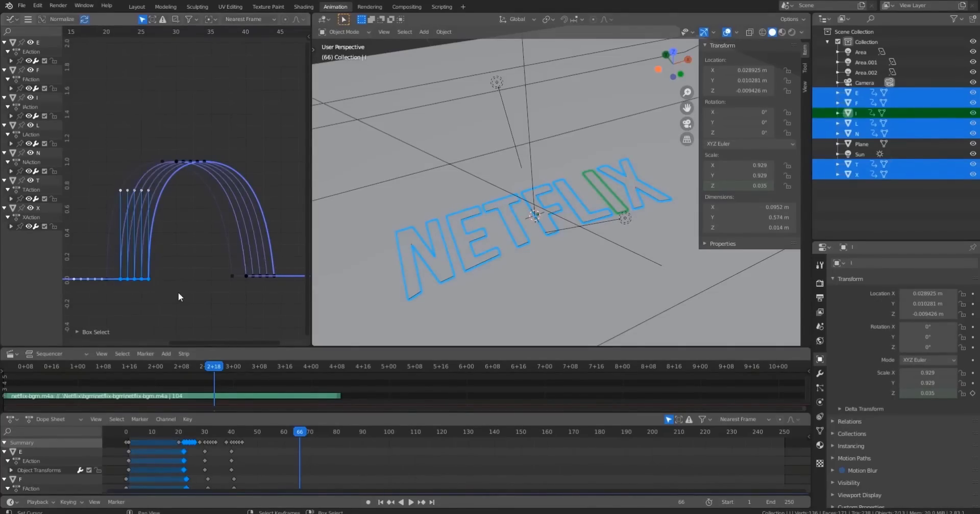
click(180, 282)
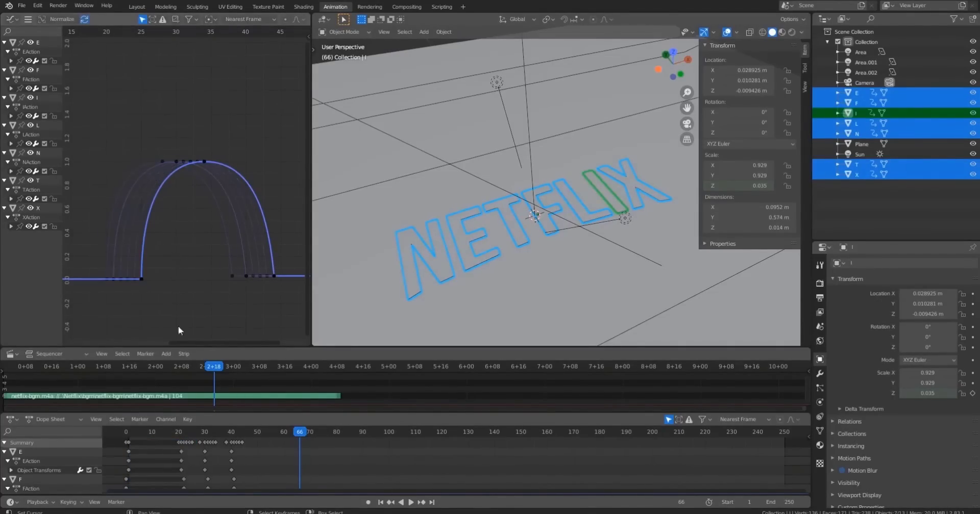
key(space)
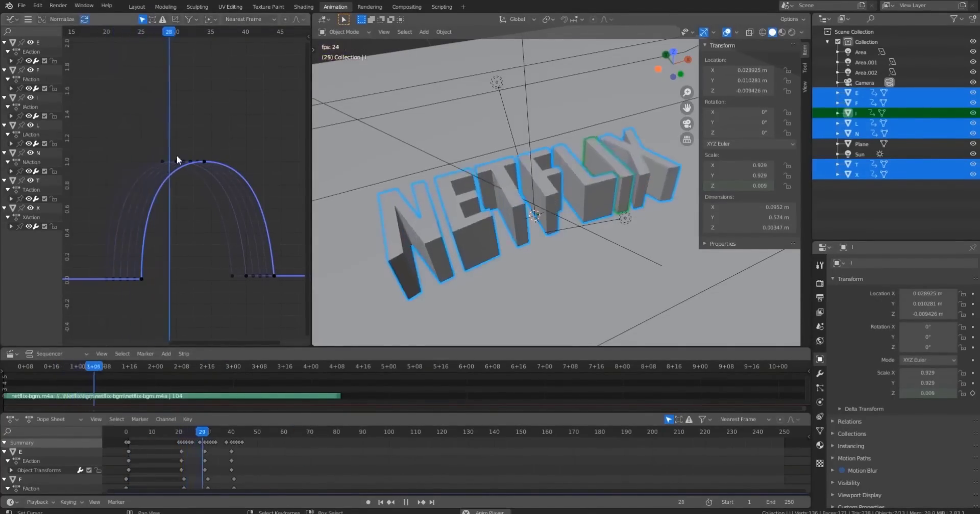
Box-select the curves' peak keyframes and move them in the Graph Editor.
drag(106, 36, 200, 82)
drag(243, 265, 296, 296)
key(g)
click(289, 297)
click(221, 210)
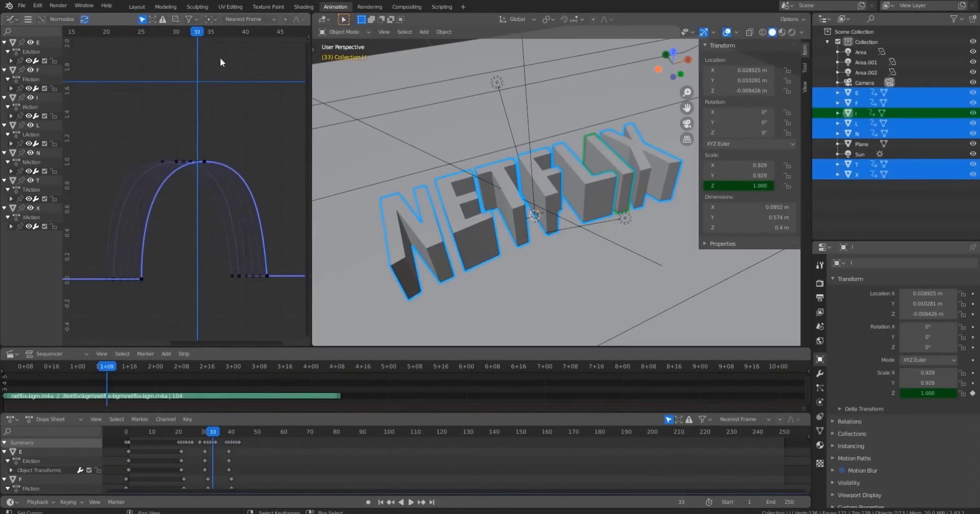
Select the curves' final keyframes and move them later to about frame 41 to lengthen the fall.
drag(219, 57, 183, 76)
key(b)
drag(215, 260, 268, 291)
scroll(228, 189, up, 2)
scroll(228, 189, up, 3)
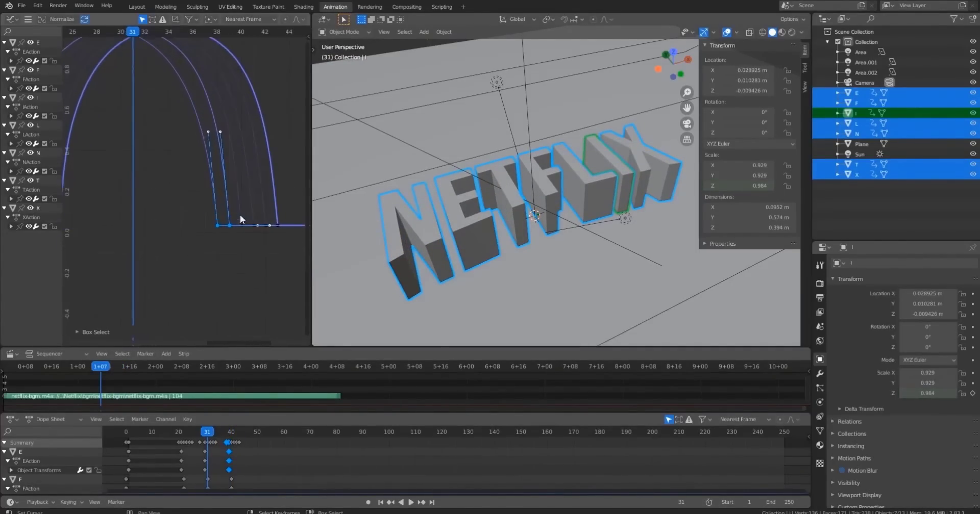
scroll(241, 233, up, 1)
click(236, 259)
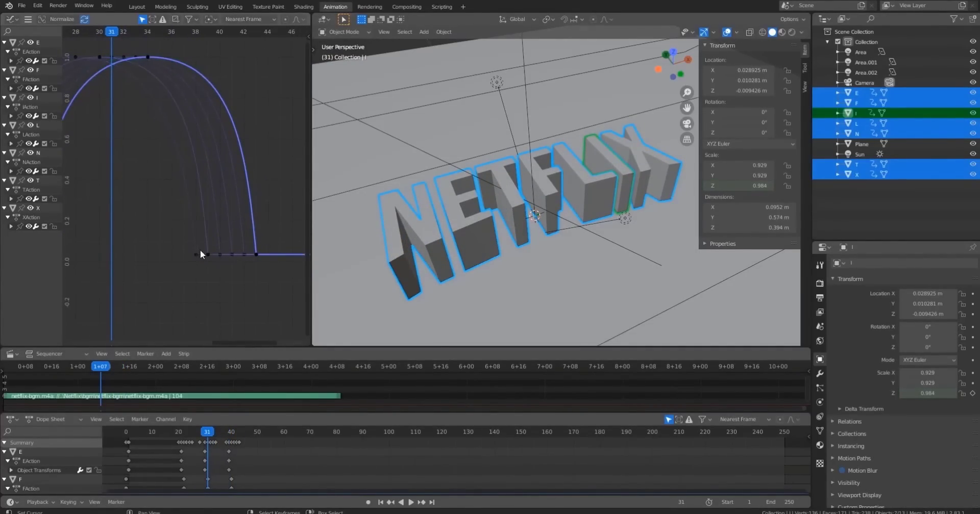
click(232, 254)
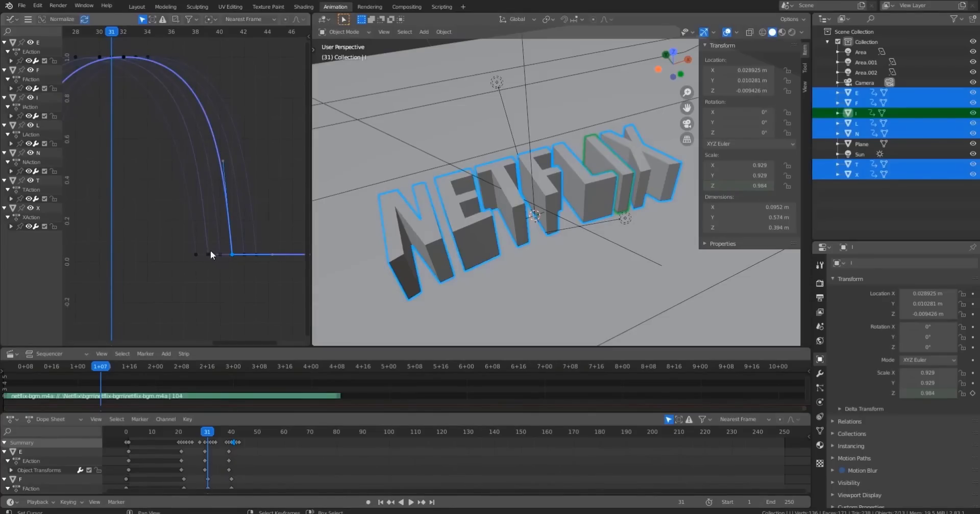
click(195, 254)
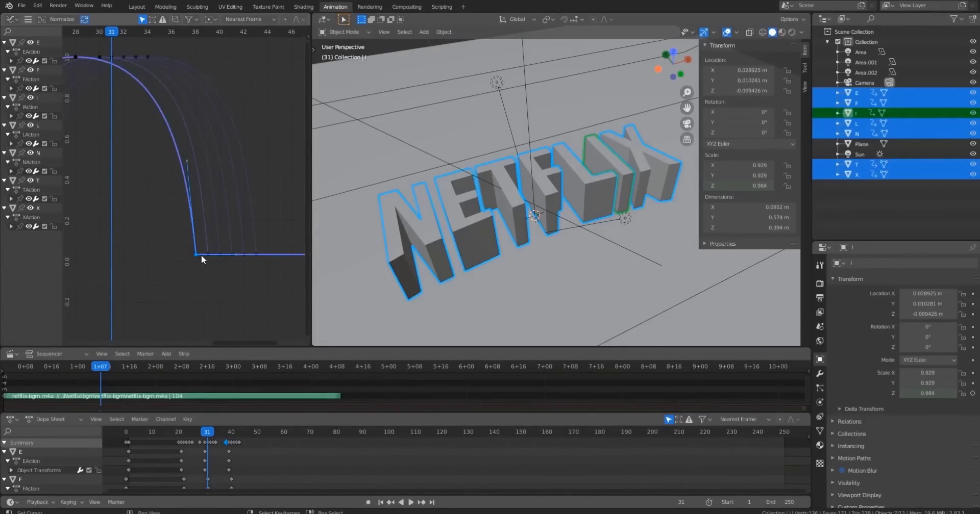
drag(202, 255, 233, 254)
click(207, 254)
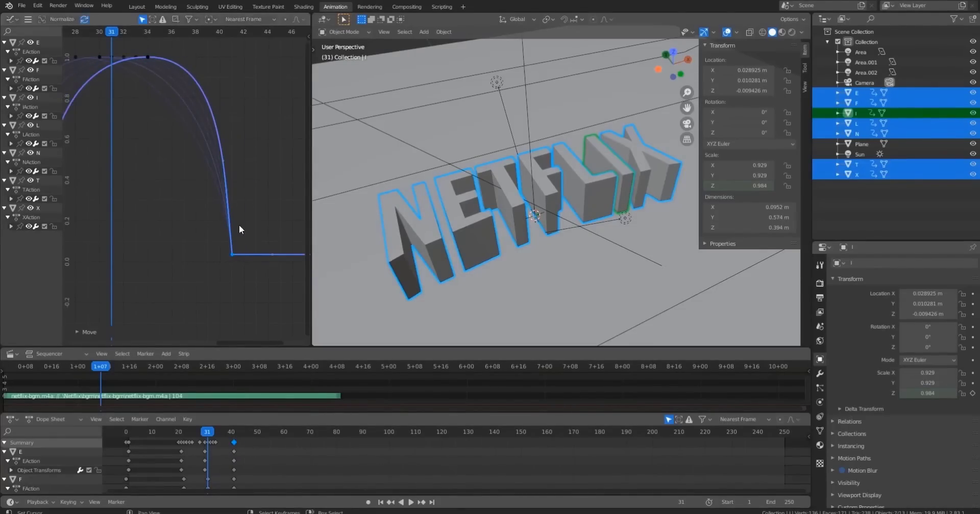
Play the animation and preview the letter fall from the camera view at several frames.
key(Home)
drag(188, 63, 123, 43)
key(space)
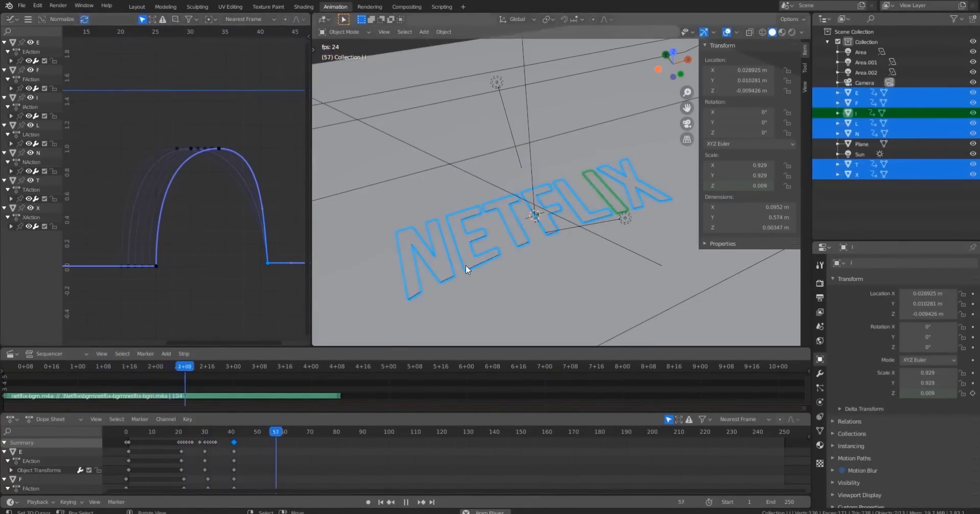
key(KP_0)
click(506, 266)
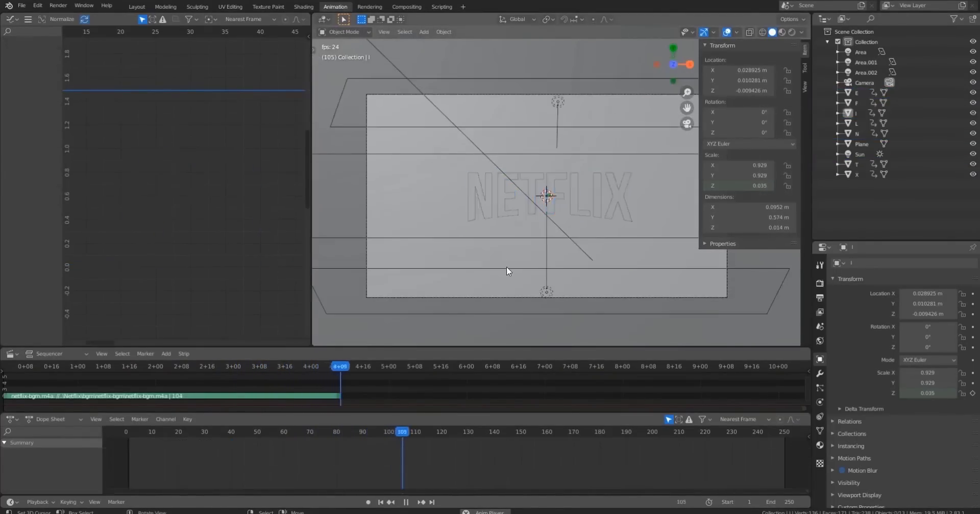
click(139, 432)
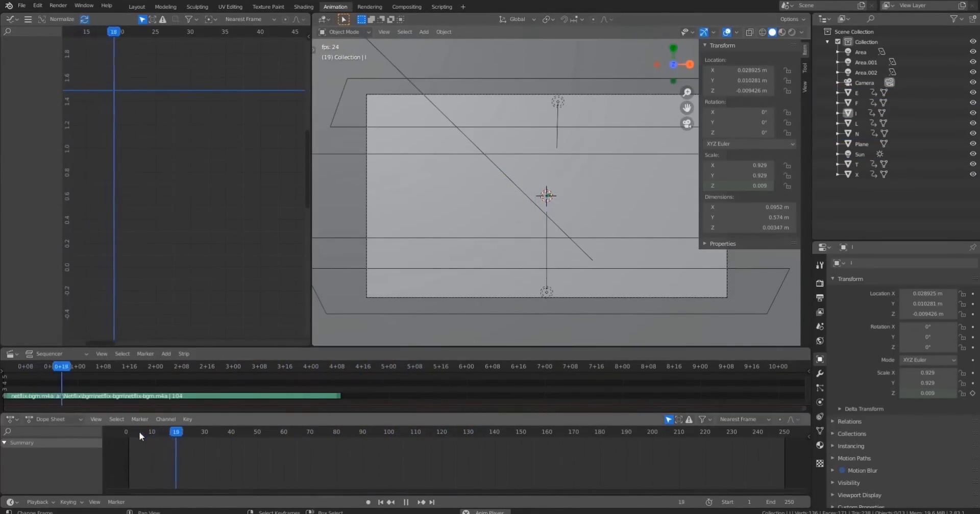
click(139, 431)
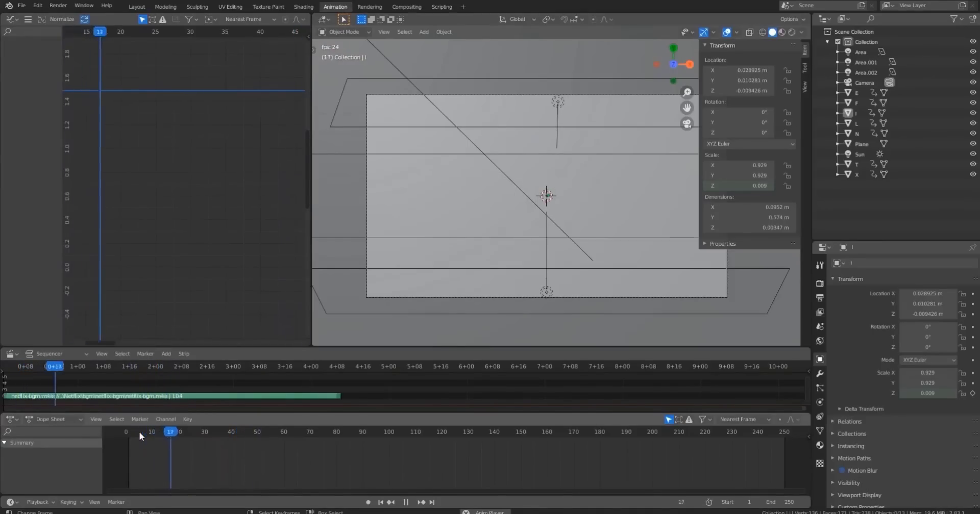
click(192, 431)
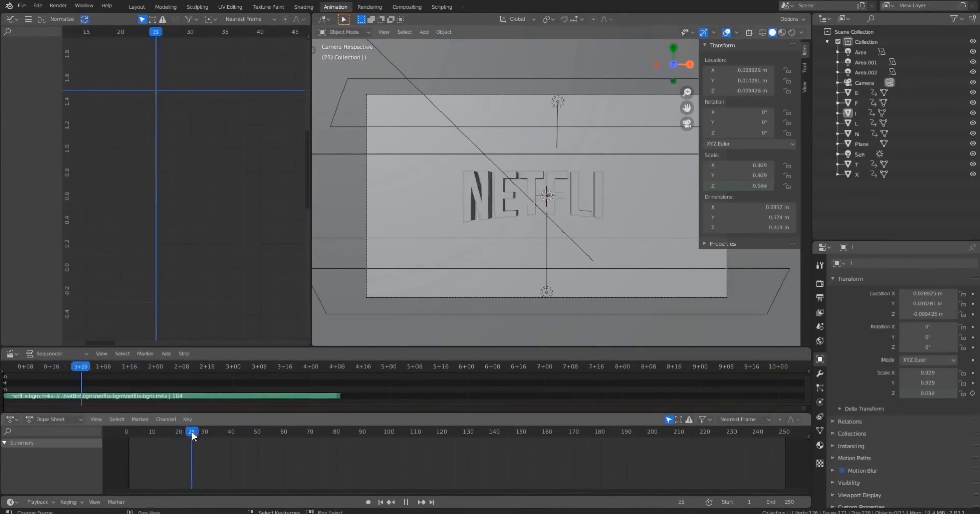
drag(192, 431, 240, 433)
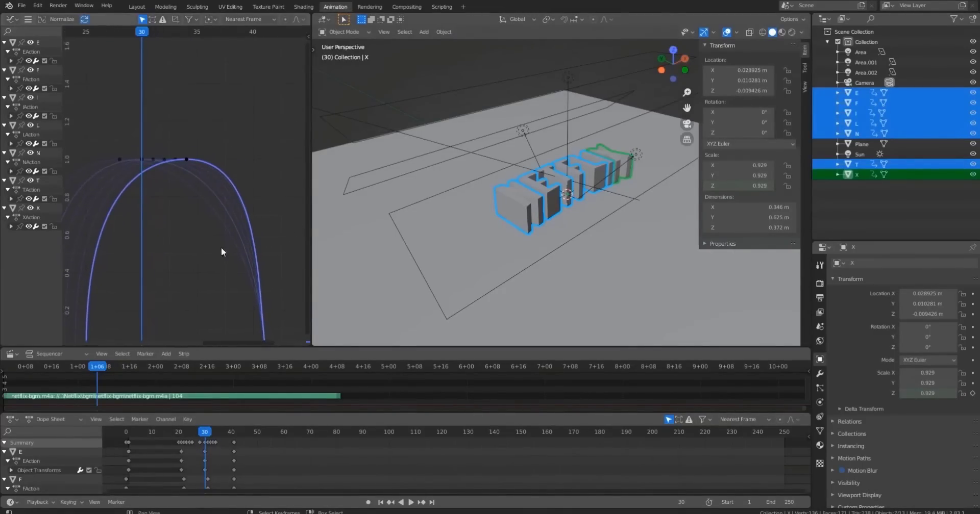
Select the peak keyframe's handle and stretch it along the time axis to flatten the curve's top.
middle_drag(247, 259, 247, 232)
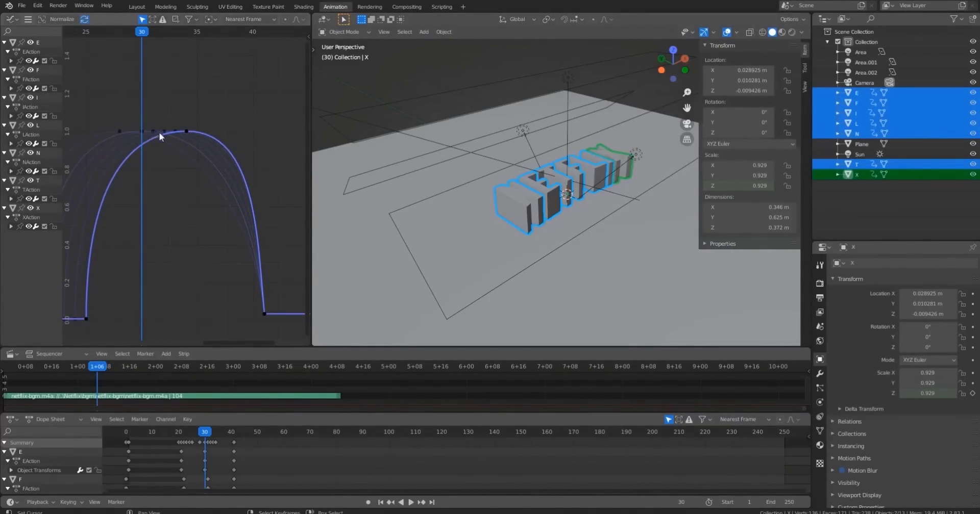
click(123, 129)
scroll(182, 136, up, 1)
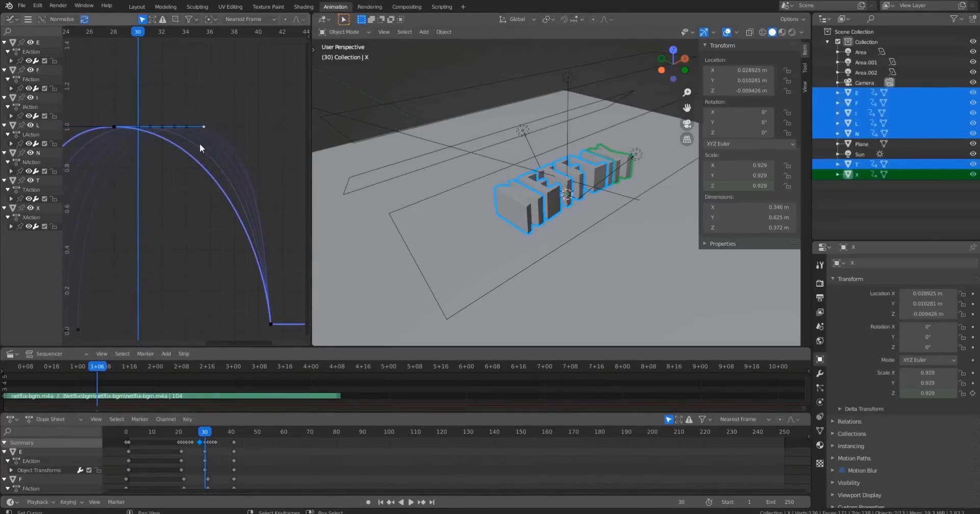
key(g)
key(x)
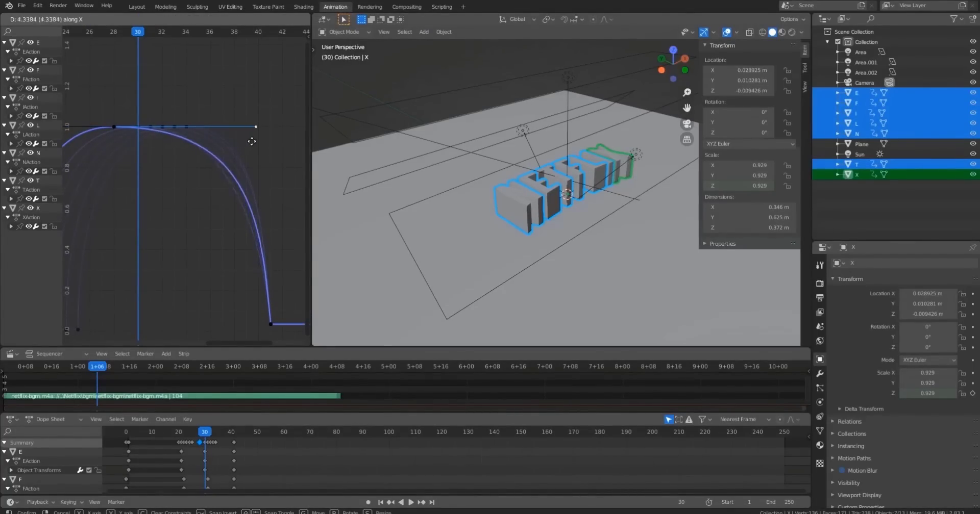
click(249, 145)
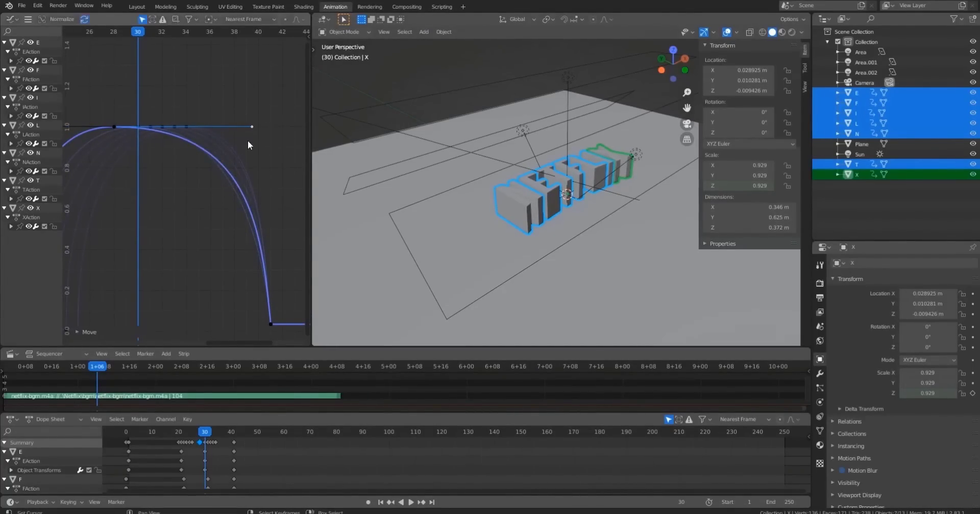
Try to stretch the peak keyframe's other handle along the time axis, then undo the move.
click(137, 128)
key(g)
key(x)
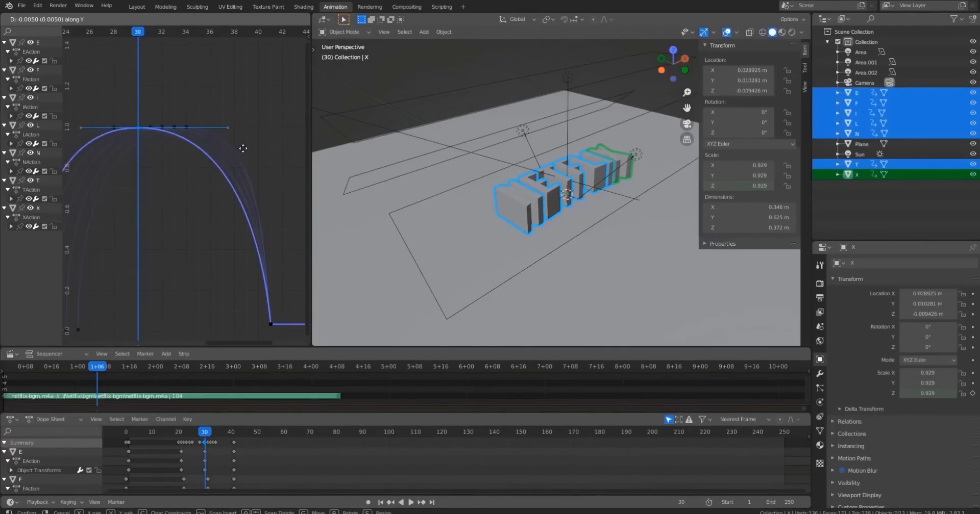
right_click(219, 147)
key(g)
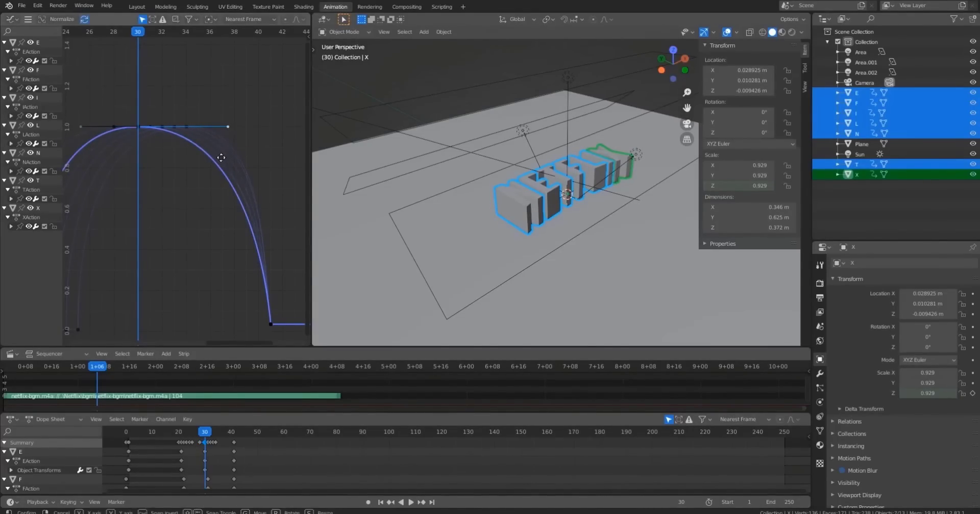
click(237, 157)
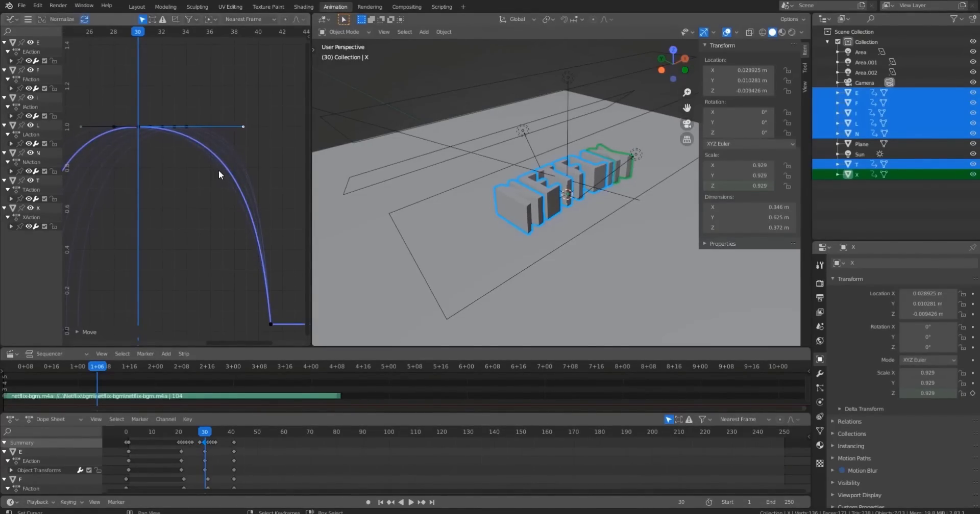
key(ctrl+z)
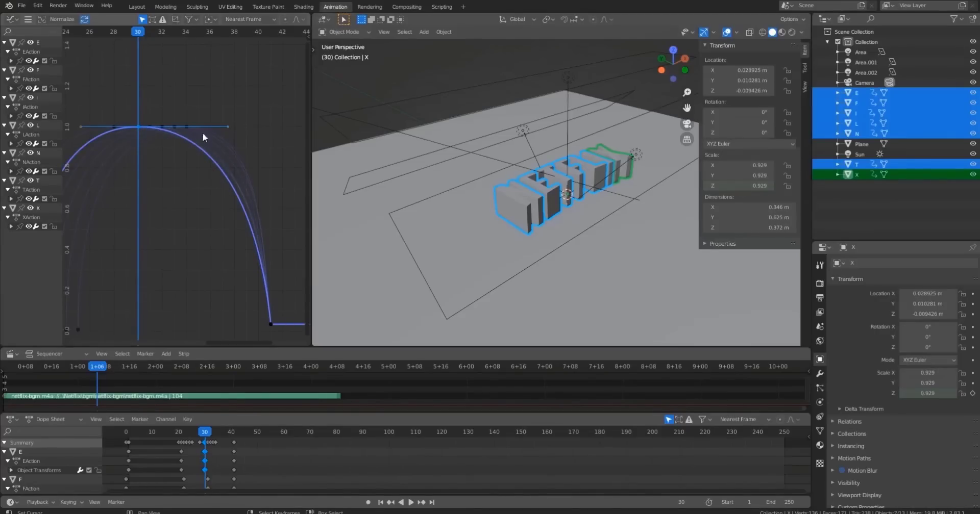
Lengthen the peak keyframes' handles along the time axis on the selected curves.
key(g)
click(241, 130)
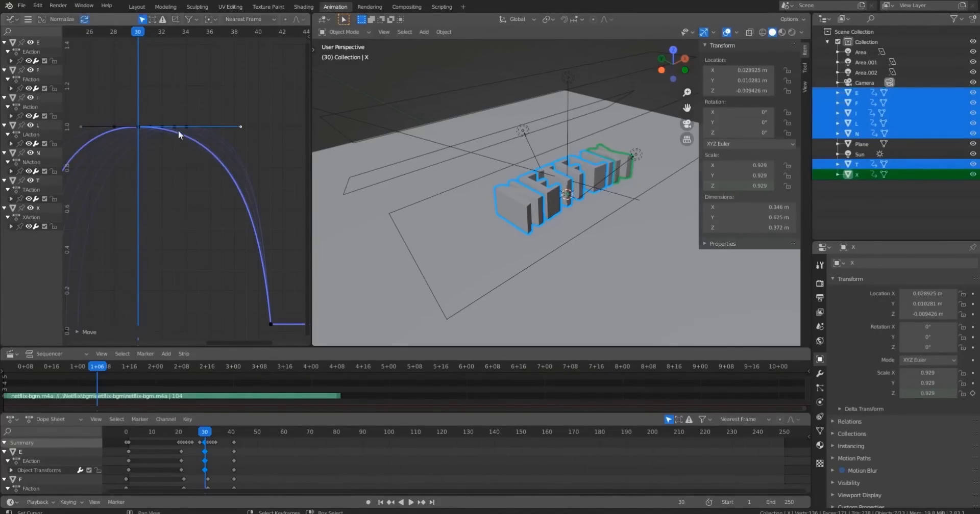
key(g)
key(x)
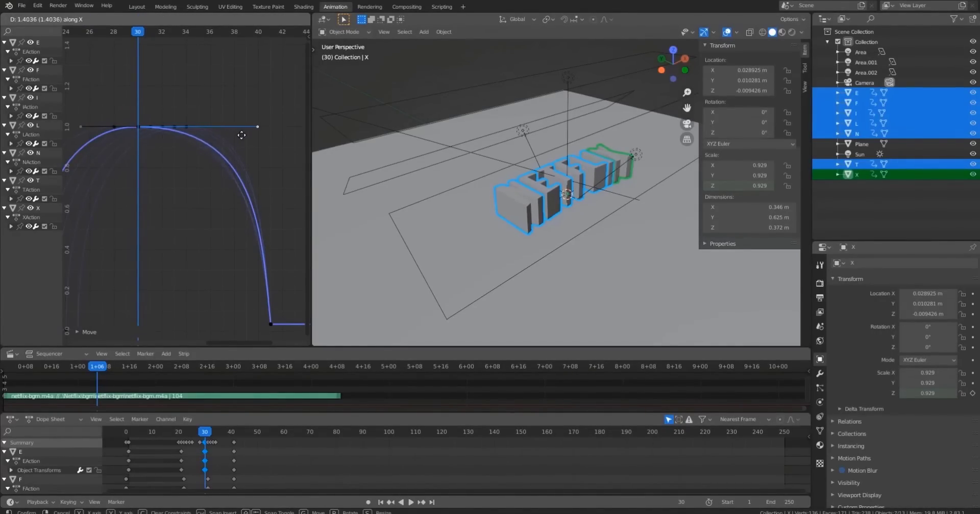
click(242, 135)
click(115, 124)
click(249, 131)
key(g)
key(x)
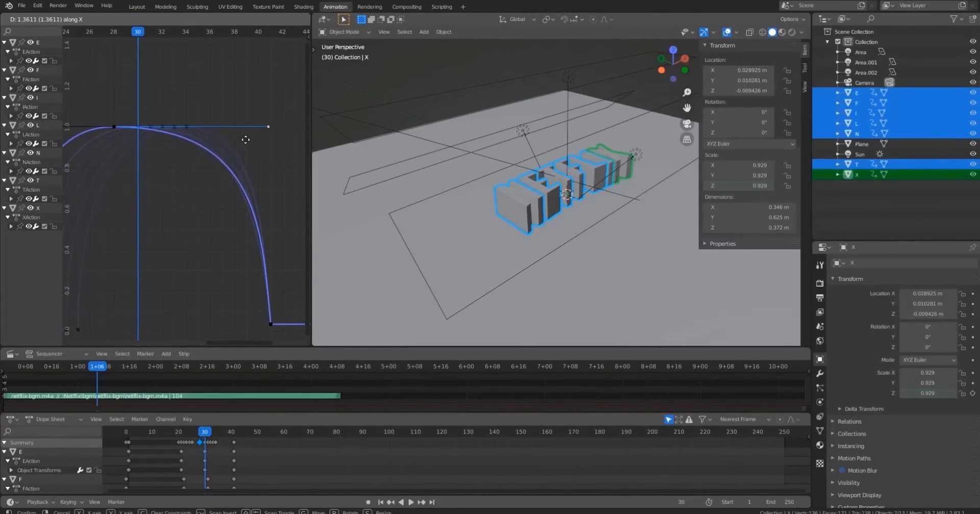
click(246, 139)
Stretch the peak handles of the remaining curves along the time axis one by one.
click(115, 126)
click(244, 129)
key(g)
key(x)
click(239, 151)
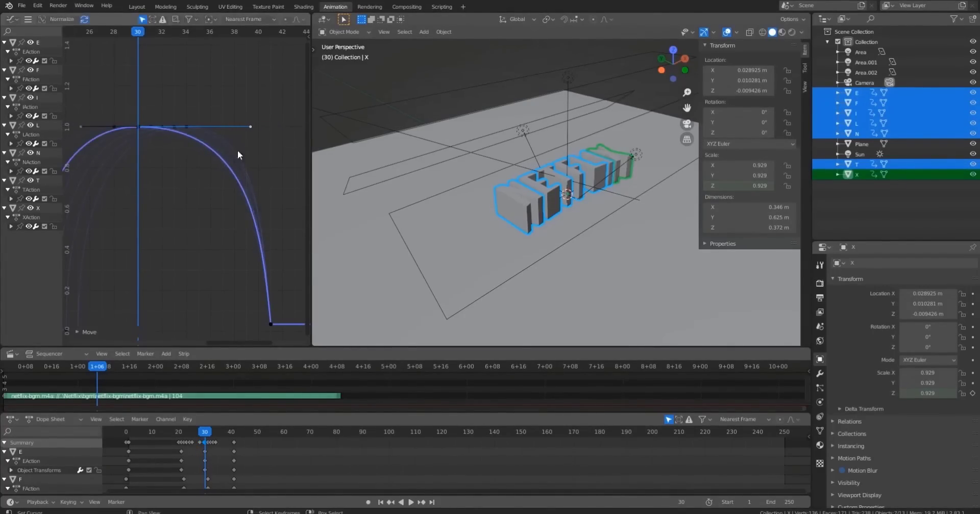
click(115, 126)
click(243, 129)
key(g)
key(x)
click(116, 127)
click(268, 127)
key(g)
key(x)
click(239, 130)
Adjust the last peak handles along the time axis so all curves share a broad plateau.
middle_drag(175, 149, 211, 153)
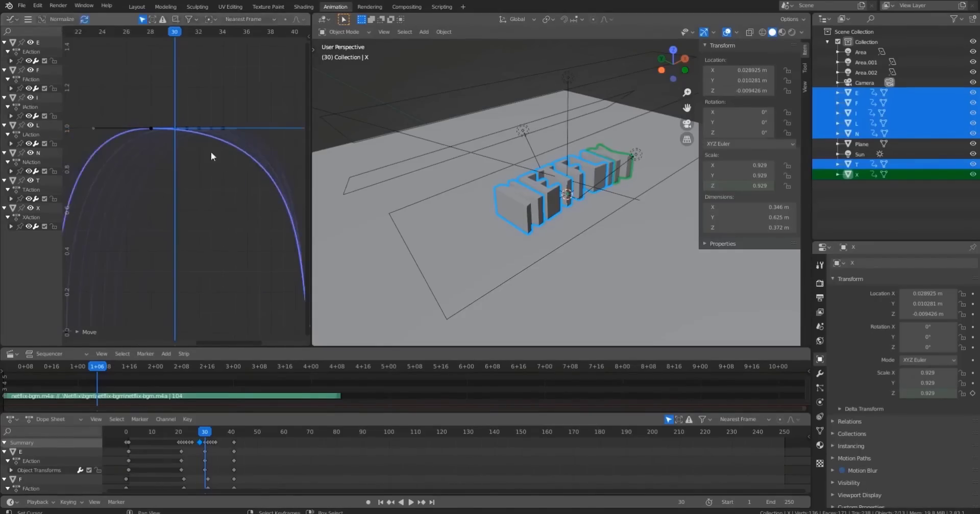
scroll(211, 153, down, 3)
key(g)
key(x)
click(283, 142)
key(g)
key(x)
click(257, 142)
Select all keyframes and play the animation, previewing the reveal from several views and frames.
key(a)
drag(122, 32, 91, 51)
key(space)
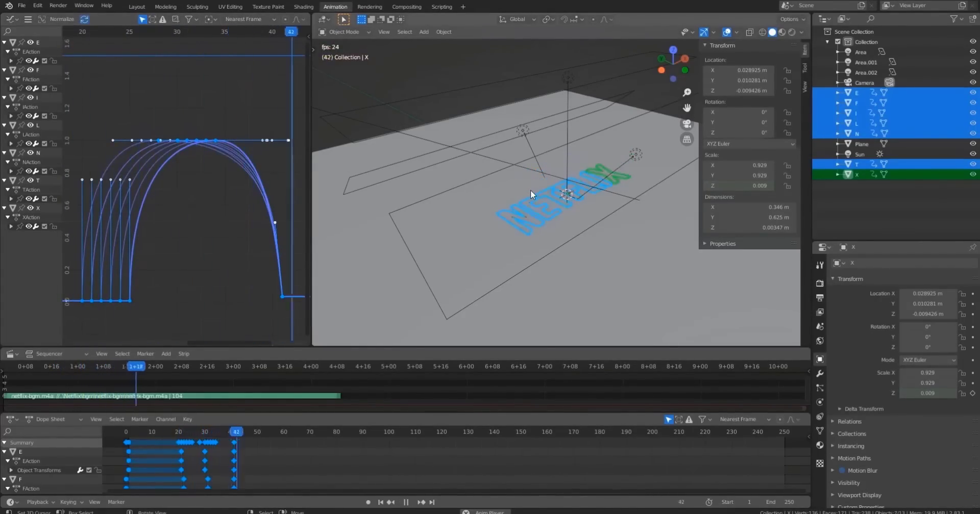
key(alt+a)
middle_drag(570, 230, 568, 289)
click(146, 433)
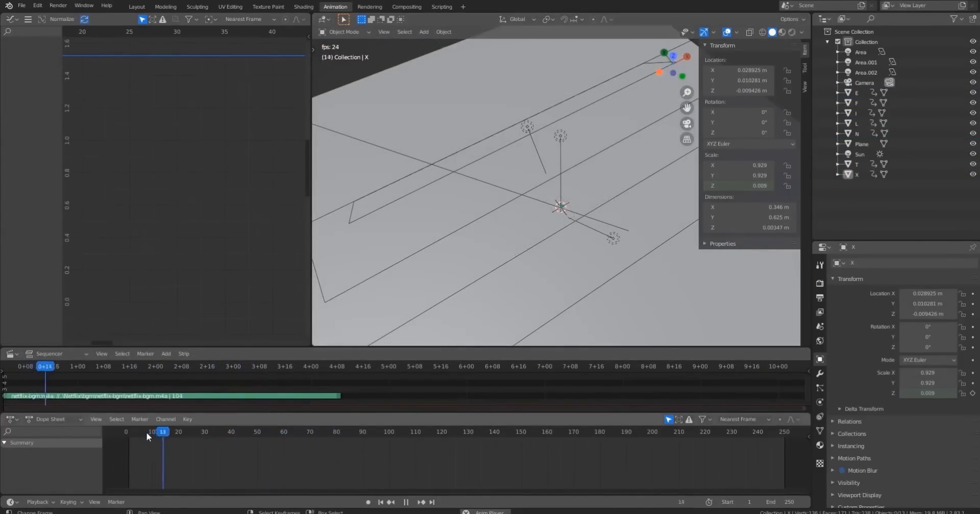
click(146, 433)
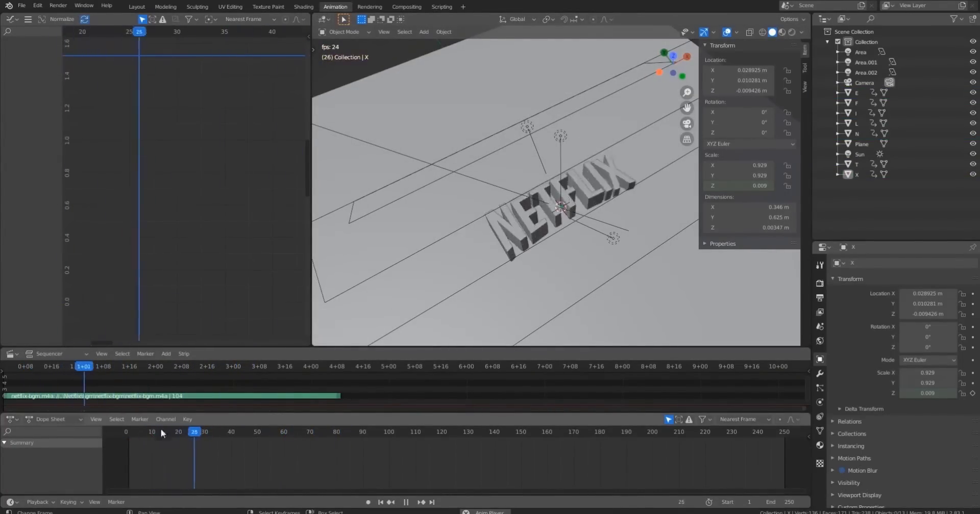
click(167, 432)
click(167, 431)
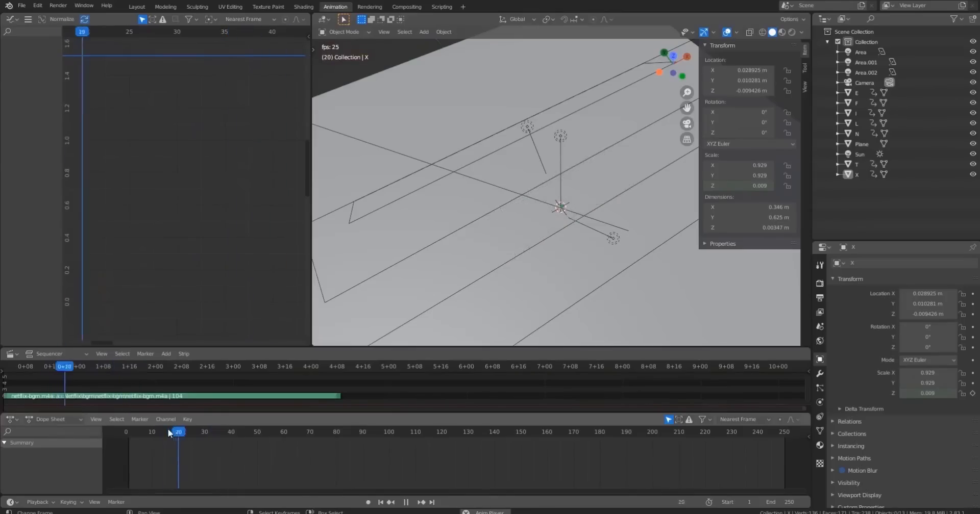
click(167, 431)
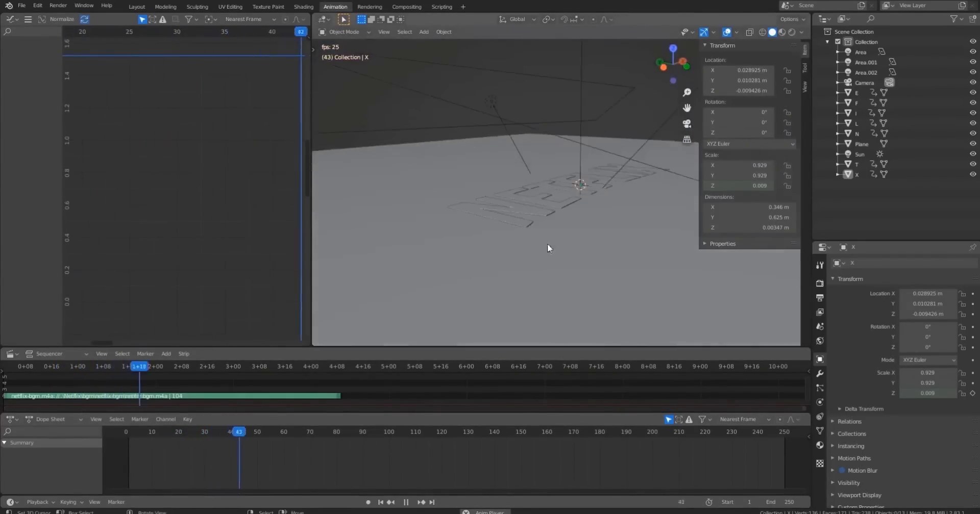
click(176, 436)
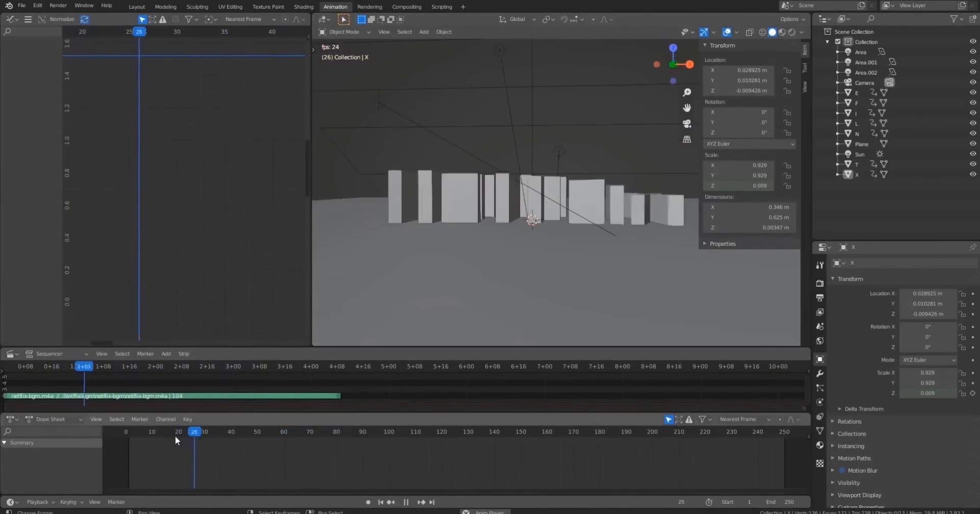
click(176, 435)
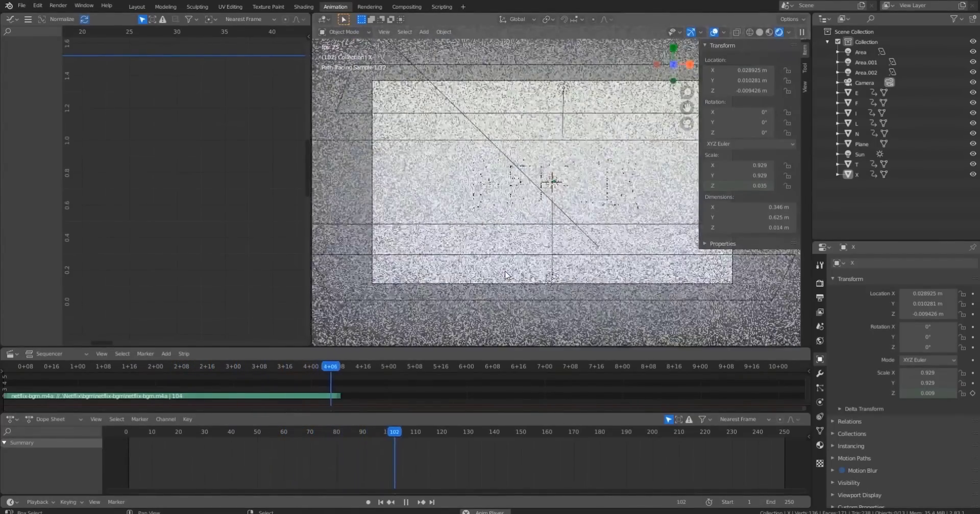
key(Escape)
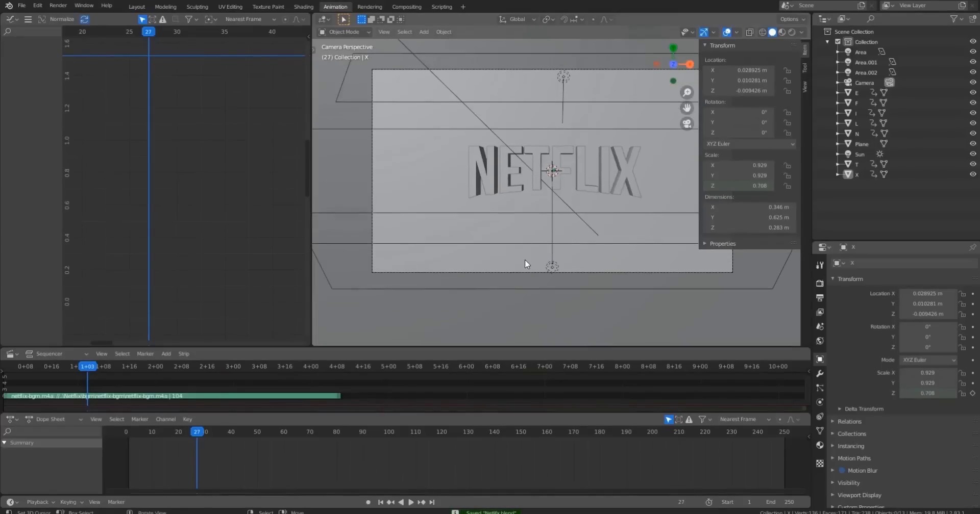
middle_drag(524, 259, 590, 207)
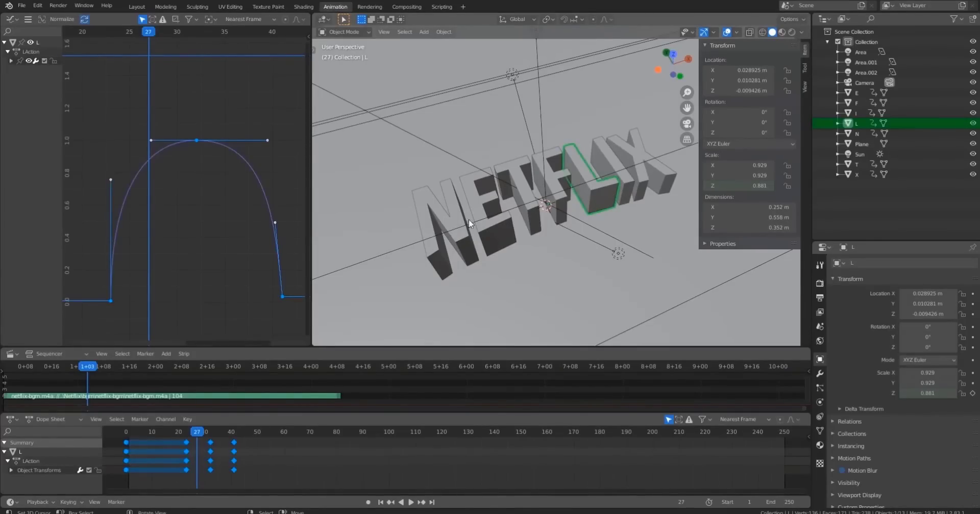
Select the N letter and, at frame 39, insert a keyframe on its material's base color.
click(458, 251)
mouse_move(546, 250)
shift+middle_down()
mouse_move(553, 215)
mouse_move(536, 237)
shift+middle_up()
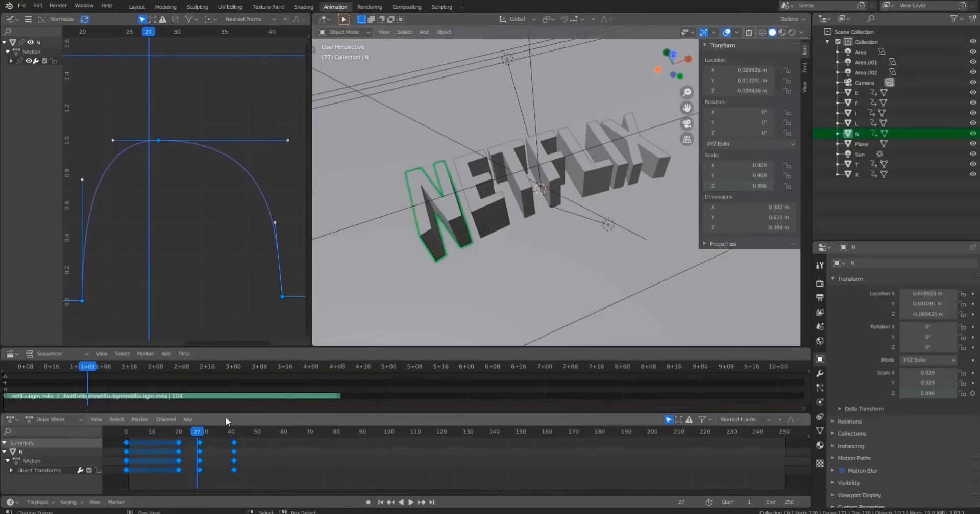
drag(201, 431, 230, 449)
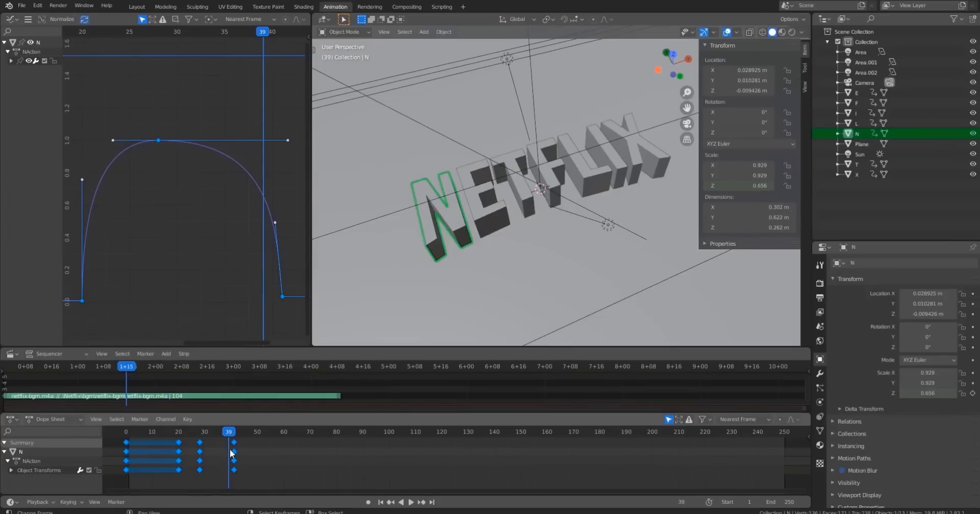
click(820, 445)
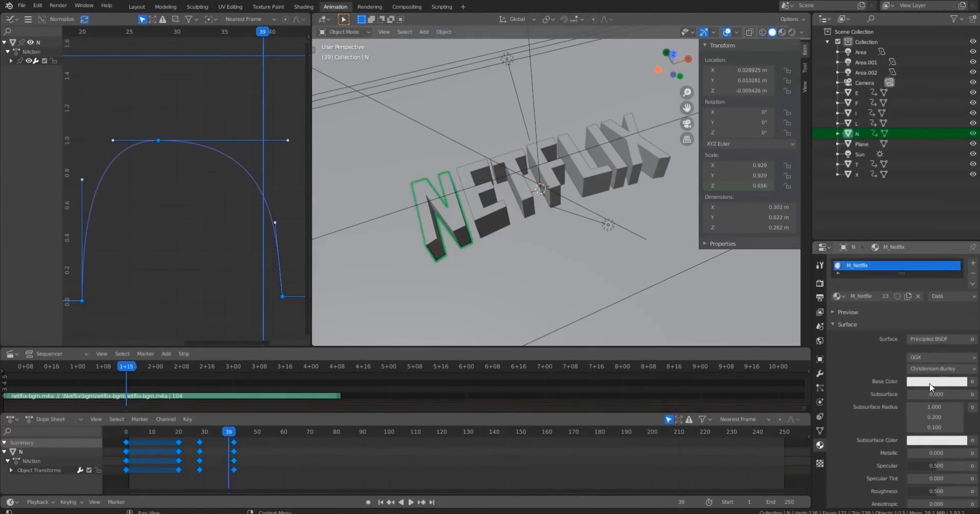
right_click(942, 384)
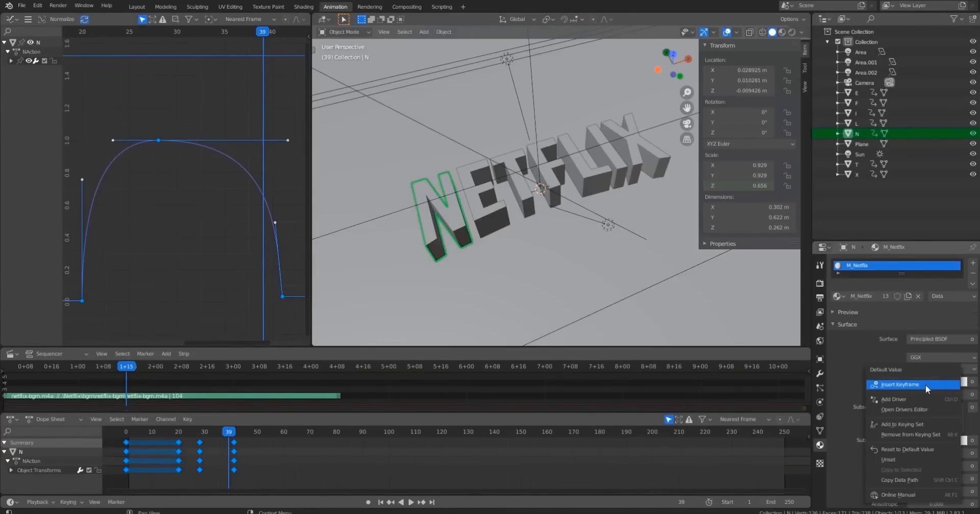
click(926, 385)
At frame 40, set the N material's base color to orange-red.
mouse_move(226, 432)
mouse_down()
mouse_move(174, 434)
mouse_move(236, 437)
mouse_move(232, 444)
mouse_up()
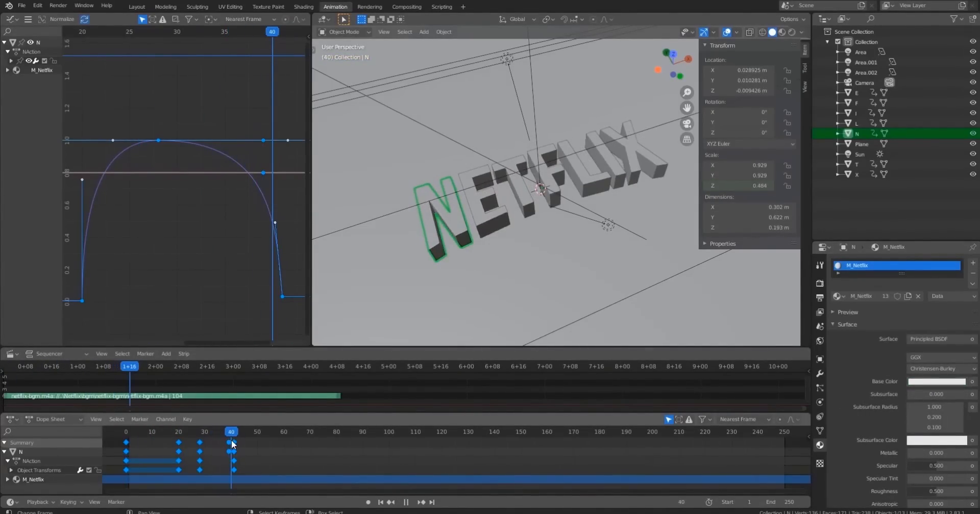
click(955, 387)
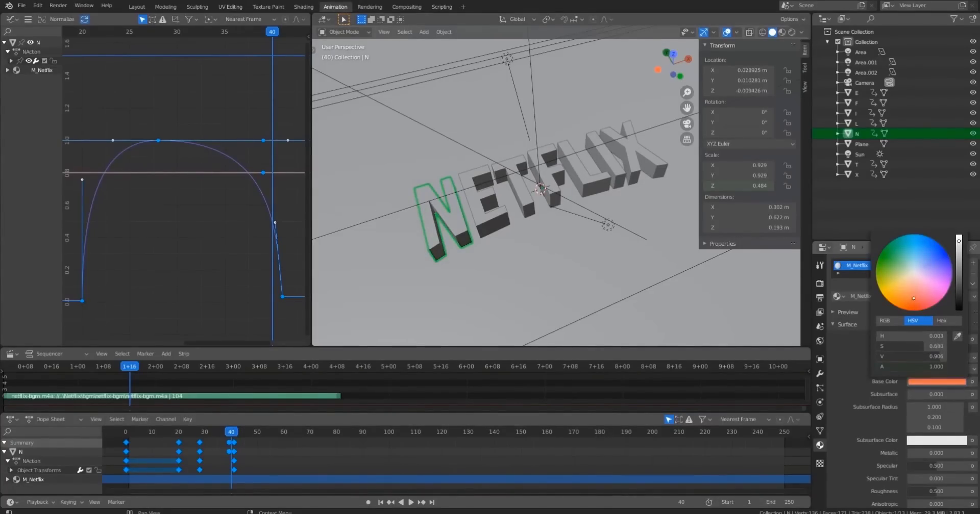
middle_drag(541, 256, 592, 241)
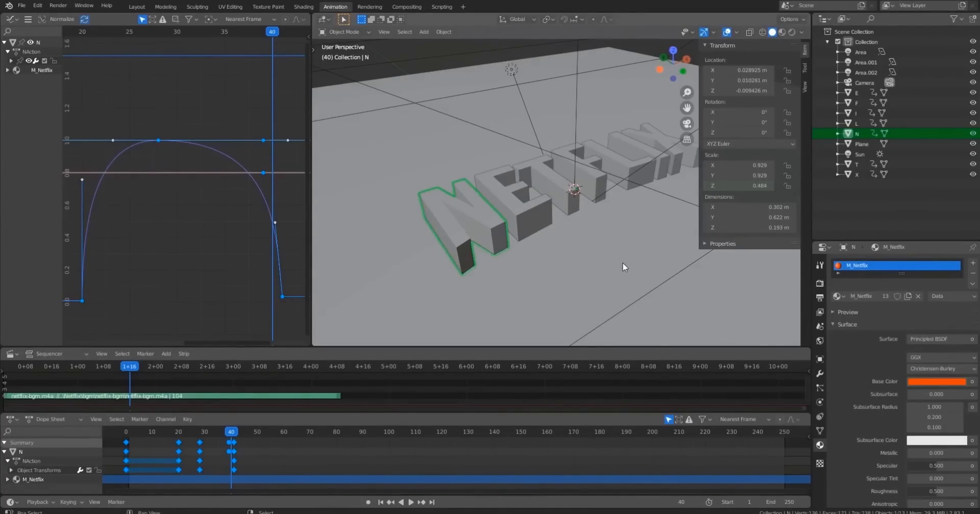
Switch the viewport to rendered shading and orbit and zoom around the lettering to inspect it.
middle_drag(624, 268, 568, 272)
click(926, 382)
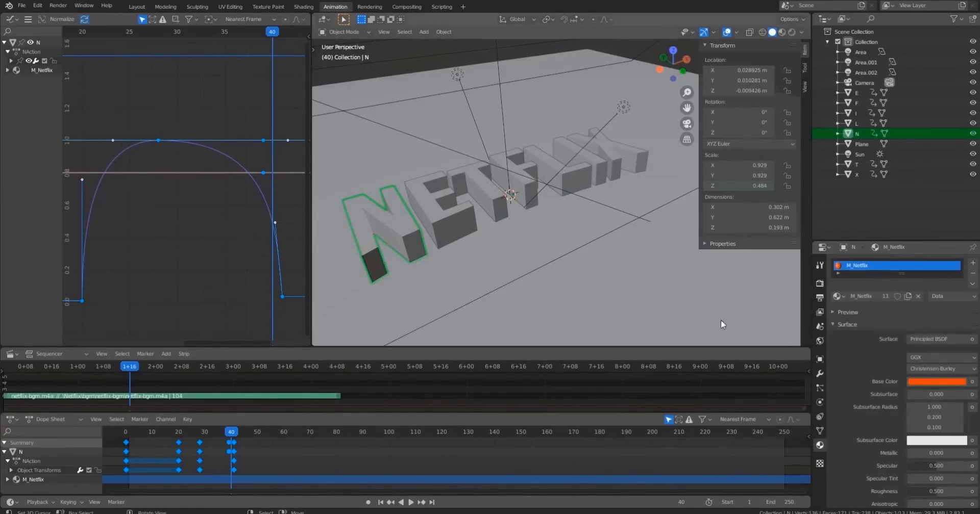
key(shift+z)
middle_drag(527, 262, 574, 222)
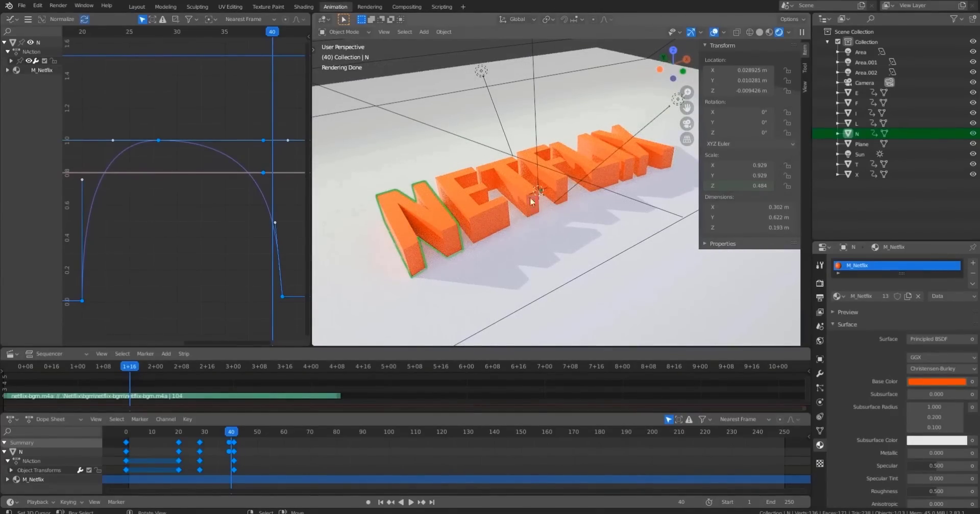
scroll(551, 218, down, 4)
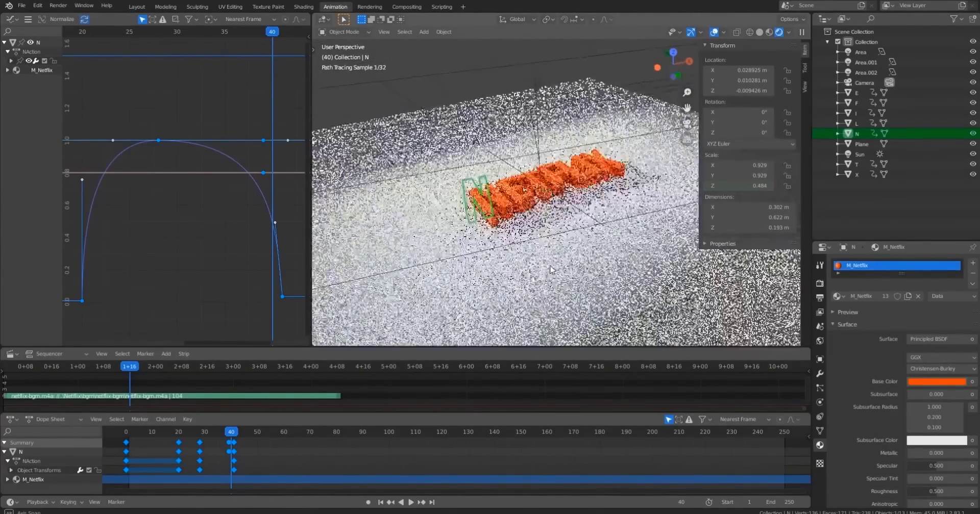
scroll(540, 204, down, 5)
middle_drag(552, 217, 484, 236)
scroll(503, 224, down, 1)
scroll(539, 224, up, 9)
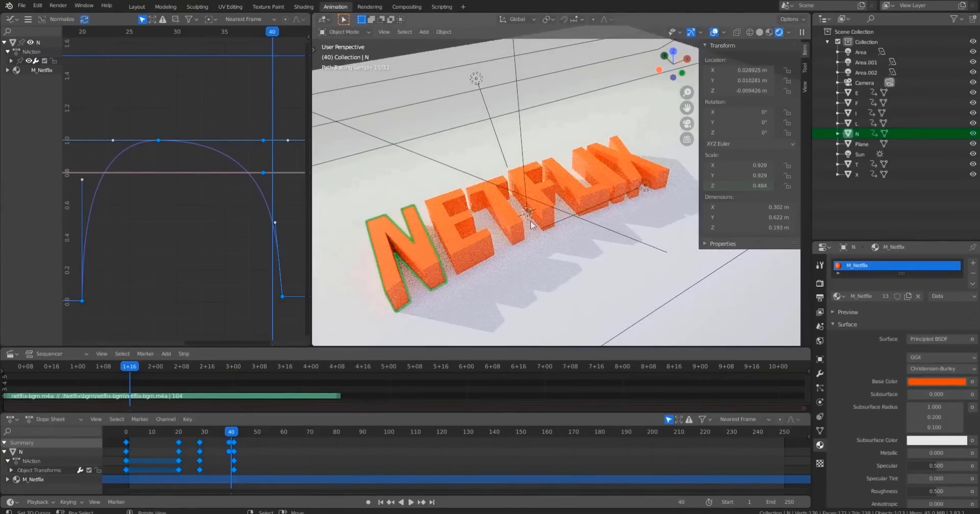
Insert a keyframe on the N material's Base Color at frame 40.
right_click(936, 386)
click(914, 388)
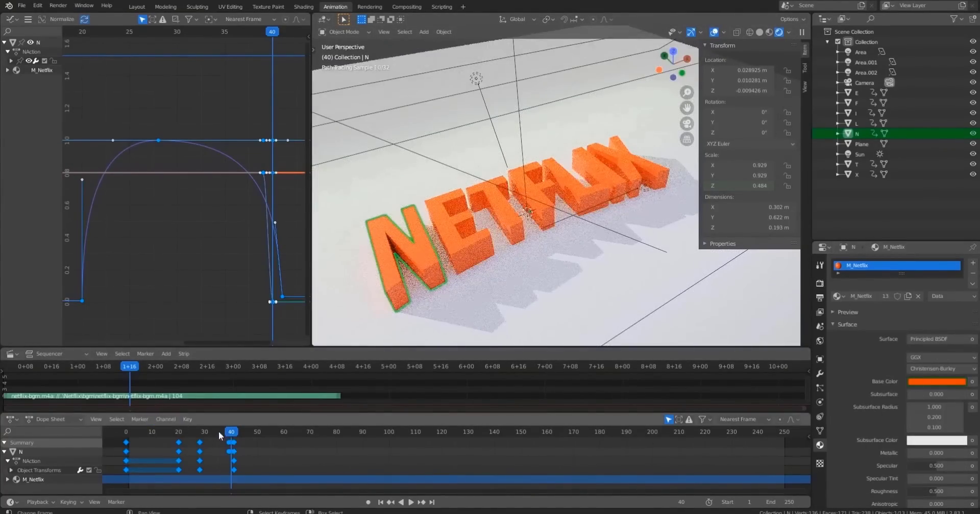
mouse_move(224, 447)
mouse_down()
mouse_move(194, 449)
mouse_move(232, 449)
mouse_up()
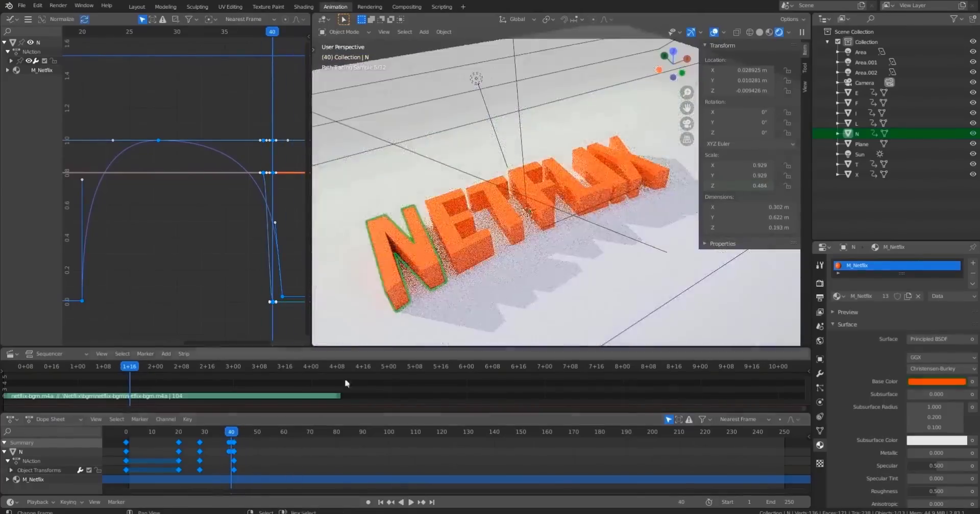
In the dope sheet, shift the N's base color keyframes one frame later.
shift+middle_drag(475, 256, 502, 204)
scroll(503, 214, up, 5)
scroll(331, 469, up, 5)
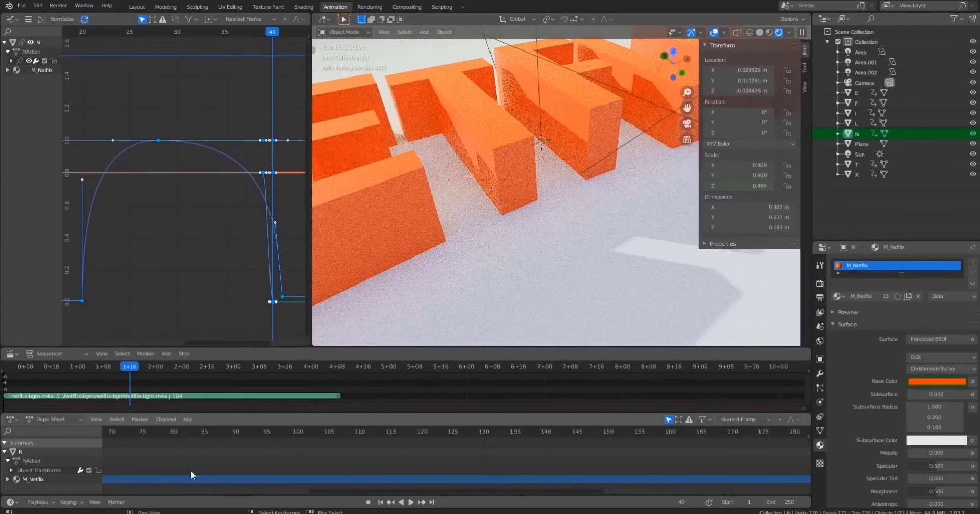
scroll(206, 465, up, 5)
middle_drag(211, 457, 307, 456)
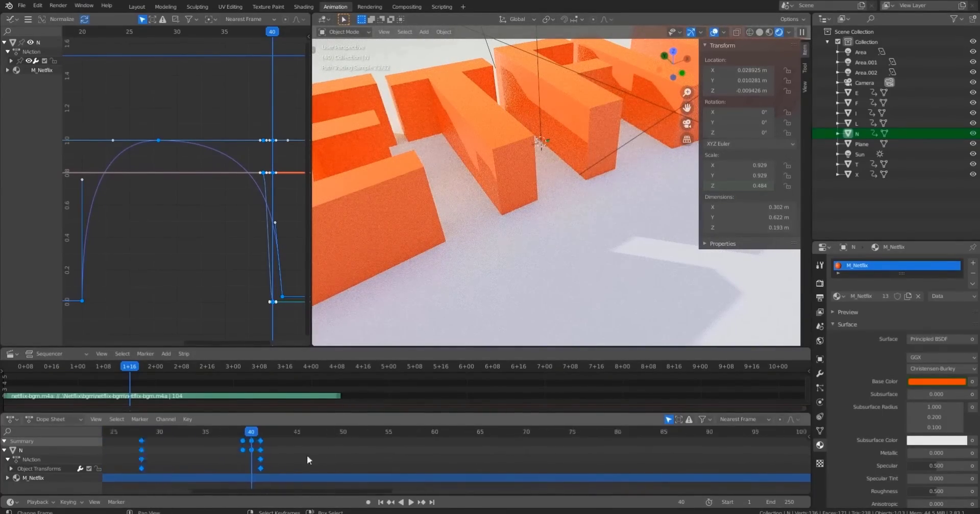
scroll(308, 456, up, 4)
click(162, 450)
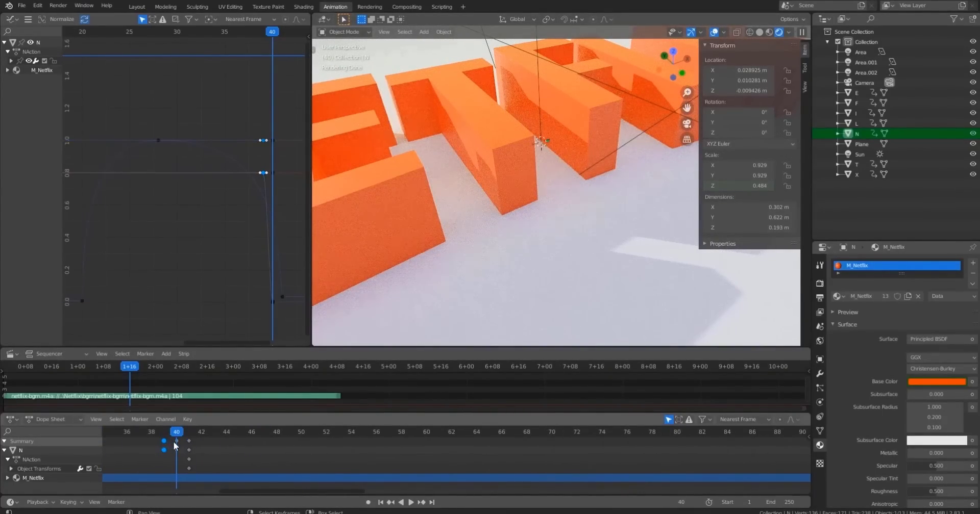
shift+click(176, 442)
key(g)
click(187, 444)
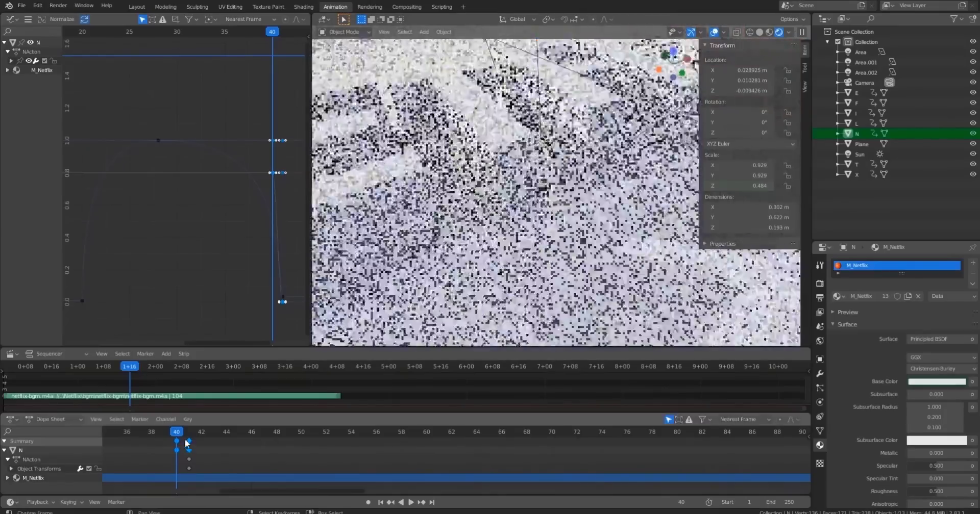
Preview the N's color switch around frames 40 to 42 in rendered and solid views, and save the file.
key(space)
key(space)
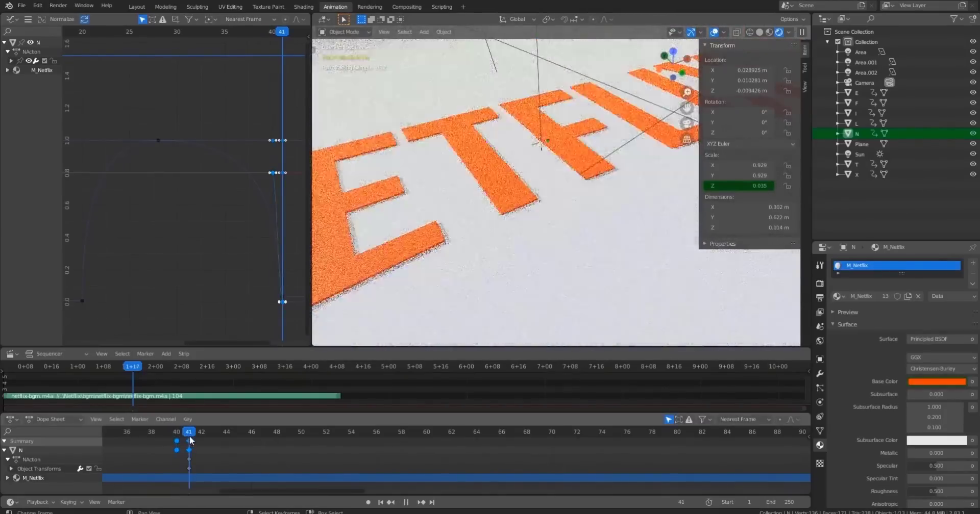
scroll(602, 217, down, 4)
middle_drag(601, 213, 584, 232)
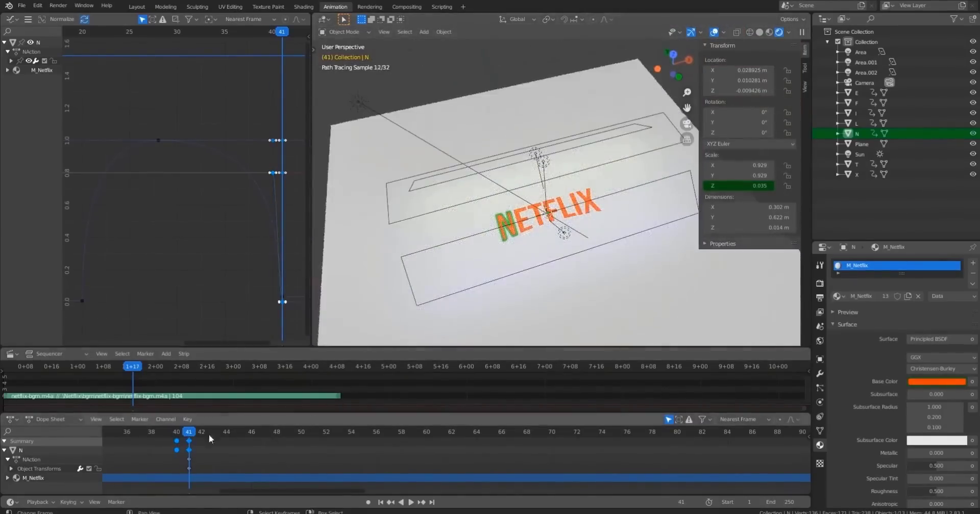
mouse_move(192, 435)
mouse_down()
mouse_move(276, 440)
mouse_move(201, 442)
mouse_up()
key(z)
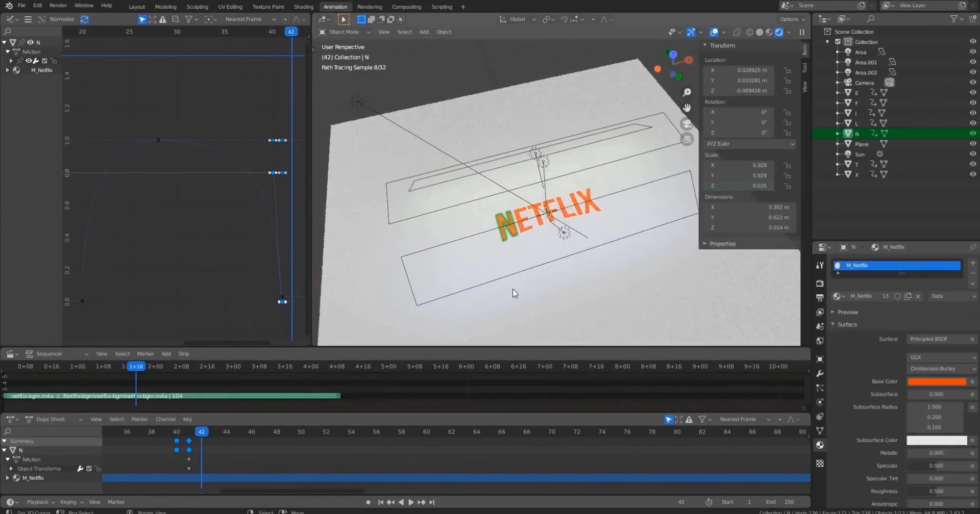
key(ctrl+s)
middle_drag(587, 222, 565, 205)
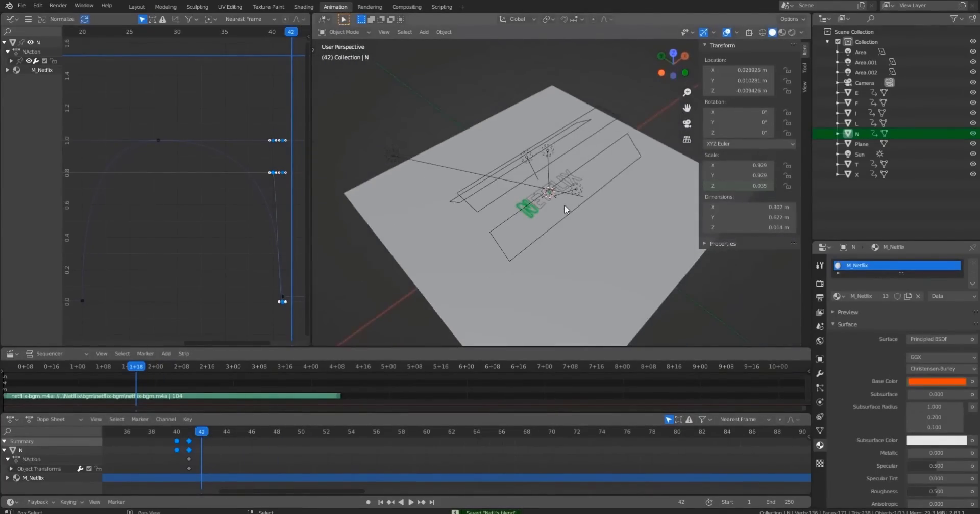
scroll(541, 262, up, 3)
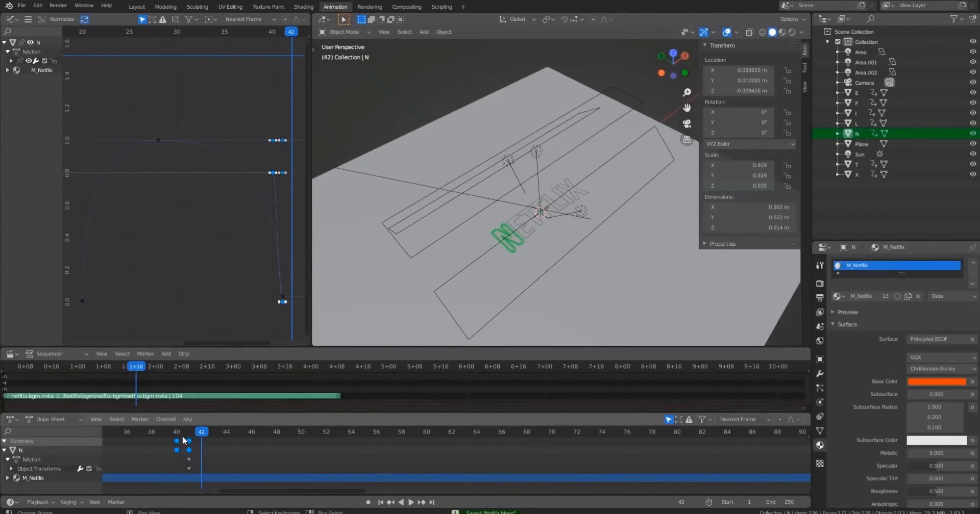
click(178, 440)
key(z)
scroll(619, 284, up, 5)
middle_drag(618, 277, 606, 299)
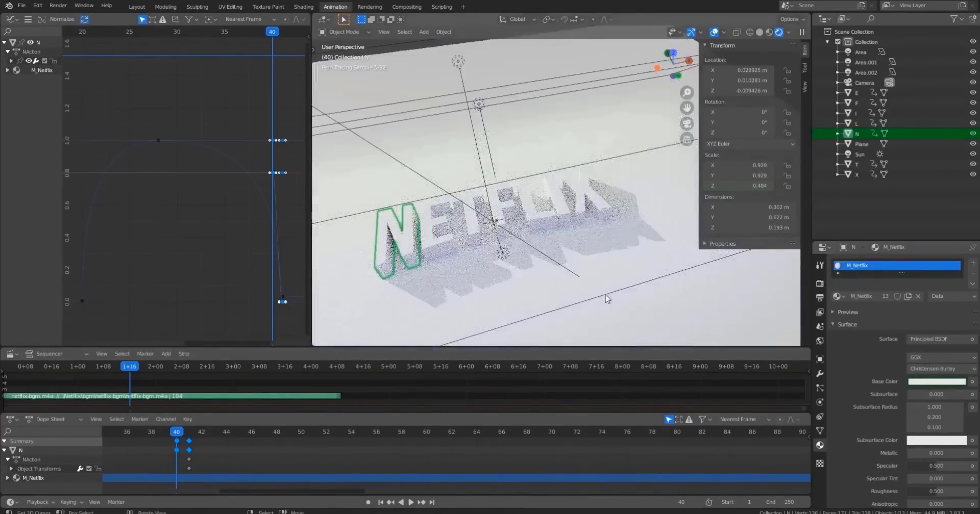
key(space)
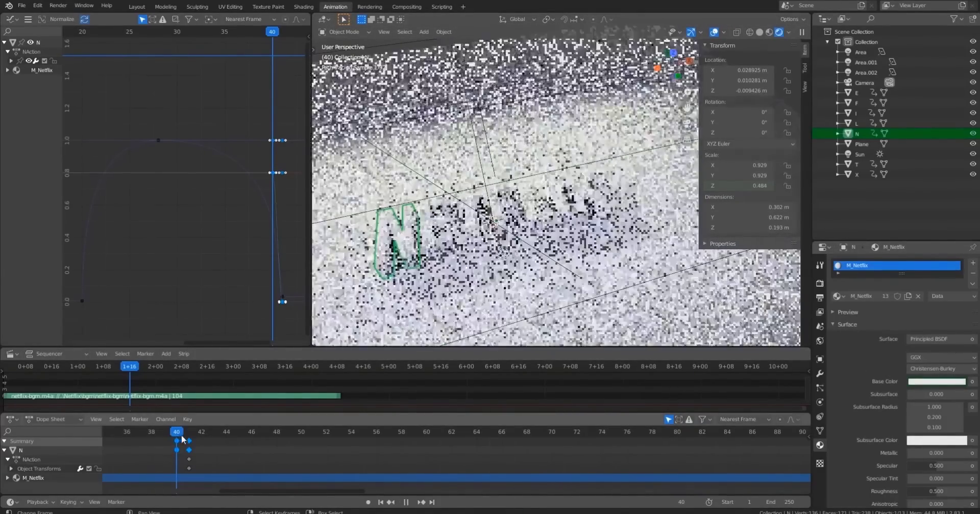
key(space)
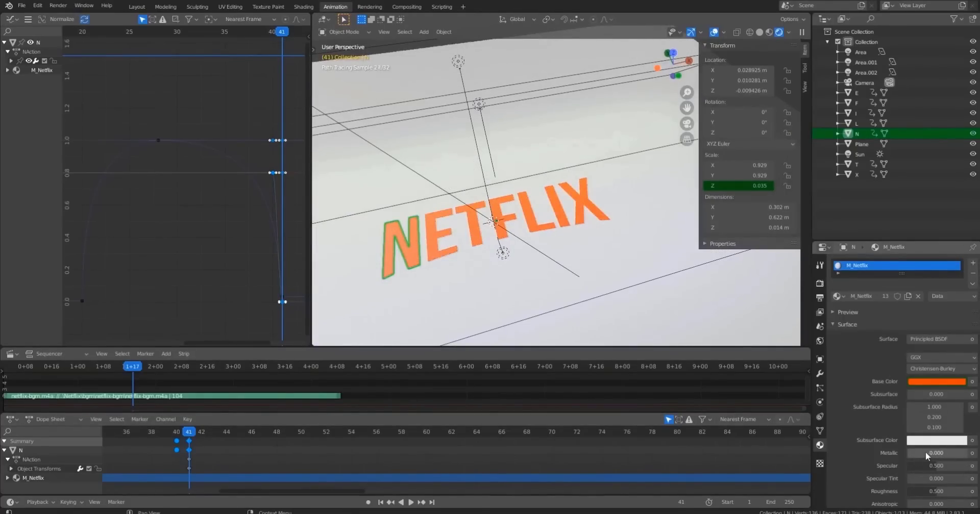
At frame 41, set the N material's Metallic value to 0.85, checking it through the camera.
drag(927, 455, 959, 456)
key(KP_0)
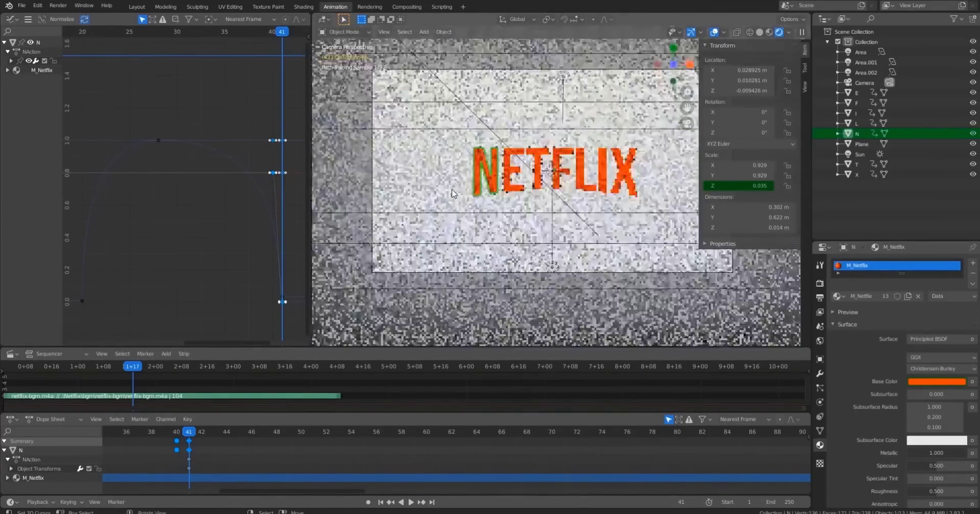
scroll(453, 193, up, 3)
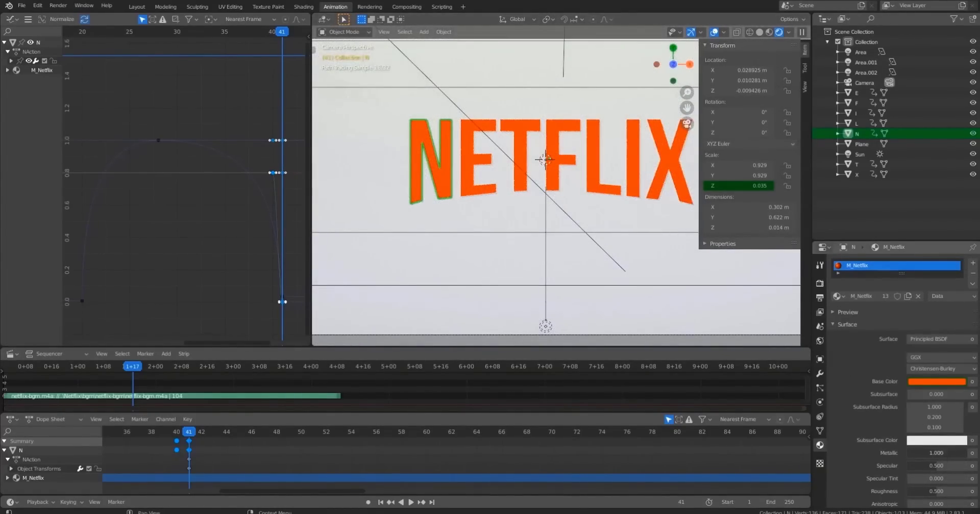
click(941, 453)
text(0.8)
key(Return)
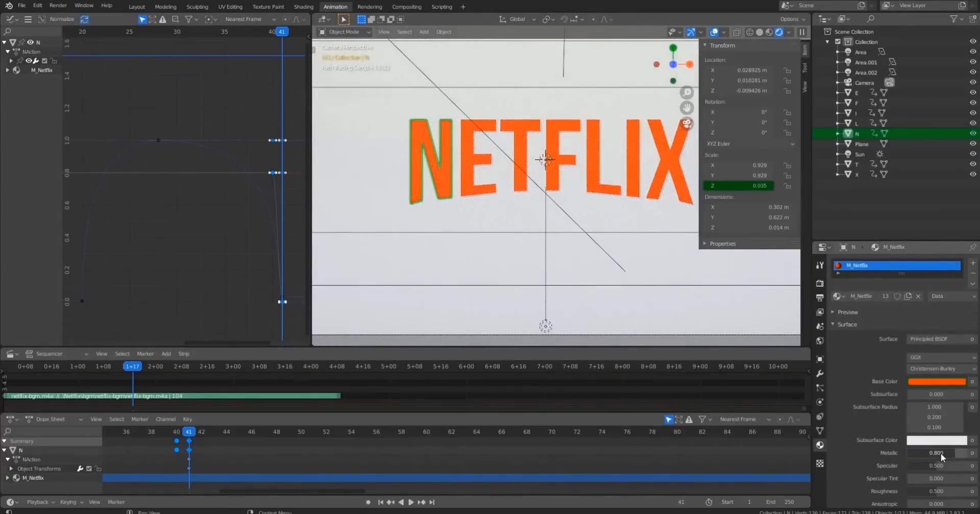
scroll(649, 227, down, 2)
middle_drag(565, 239, 604, 180)
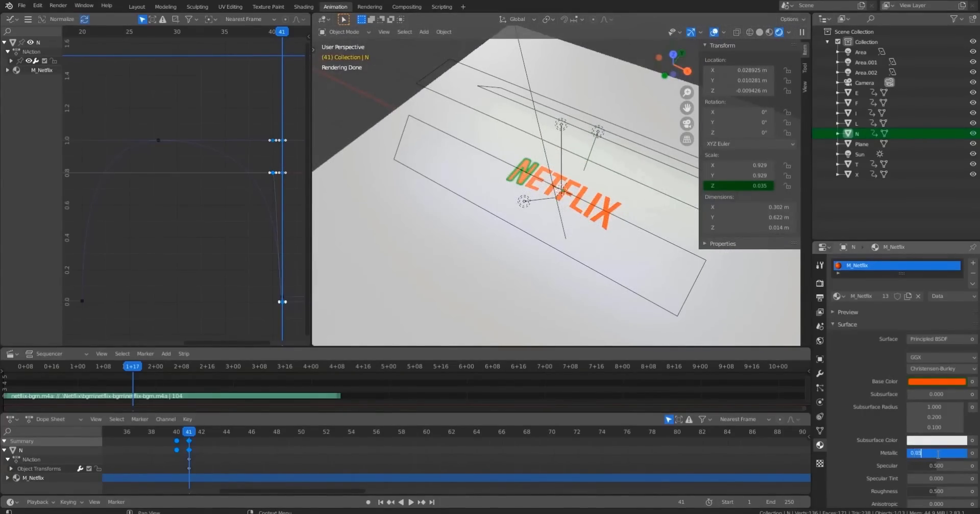
key(Return)
At frame 40, insert a keyframe on the N material's Metallic value of 0.
middle_drag(579, 332, 551, 307)
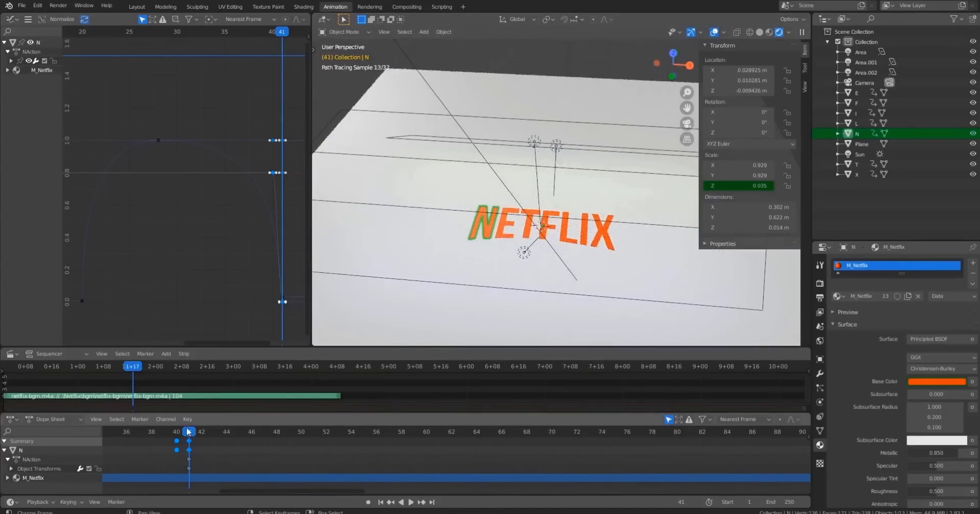
drag(186, 436, 177, 437)
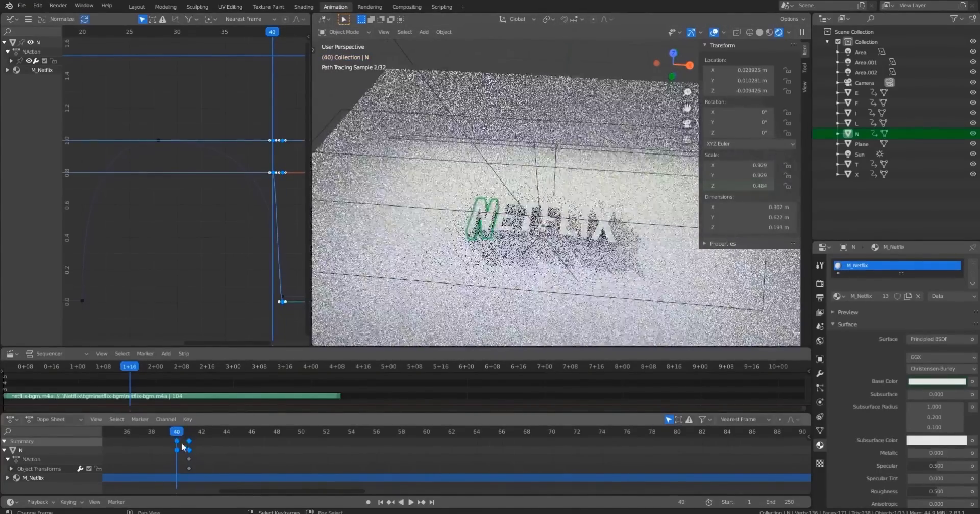
right_click(935, 454)
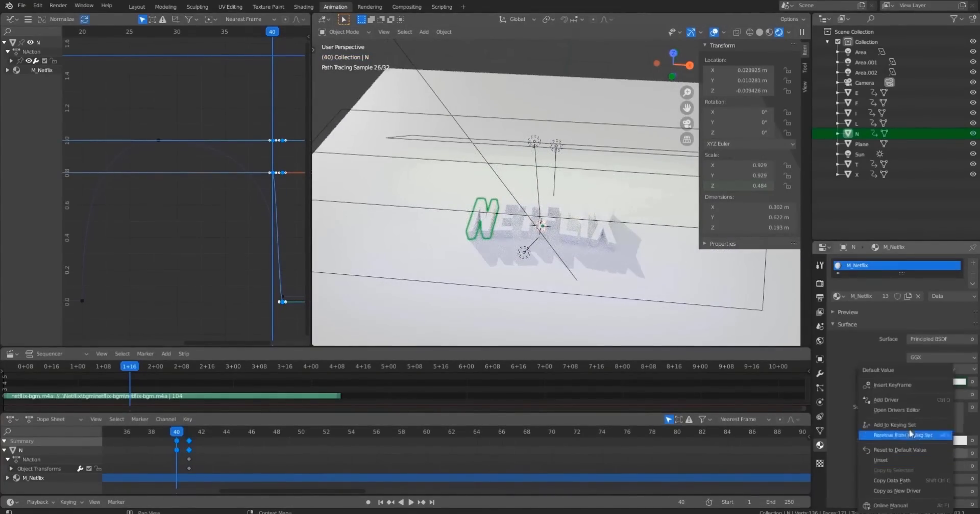
click(891, 381)
At frame 41, set Metallic to 0.85 and insert a keyframe on it.
drag(184, 434, 189, 434)
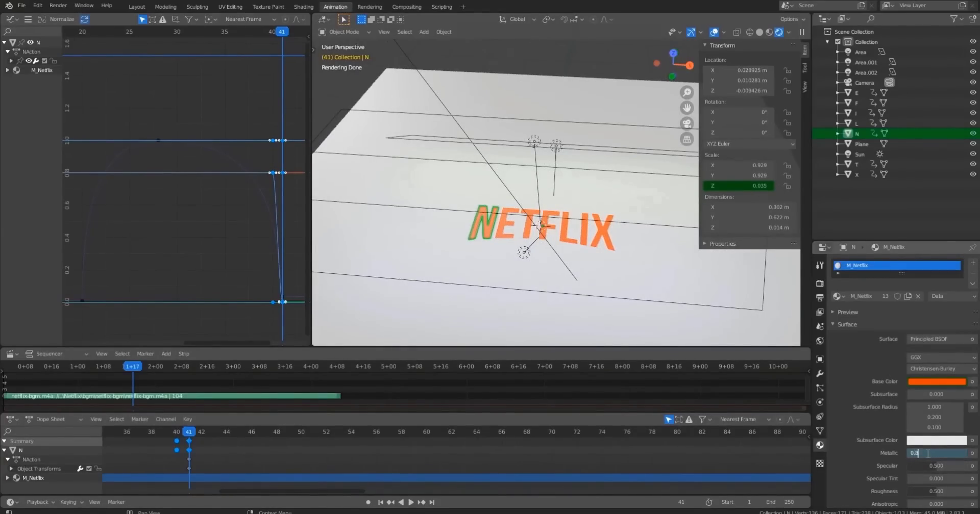
key(Return)
right_click(926, 453)
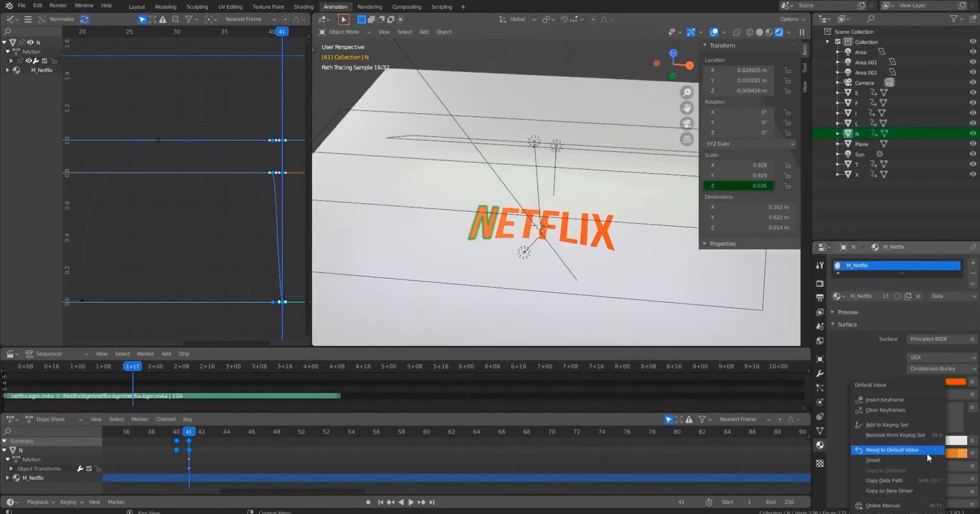
click(897, 400)
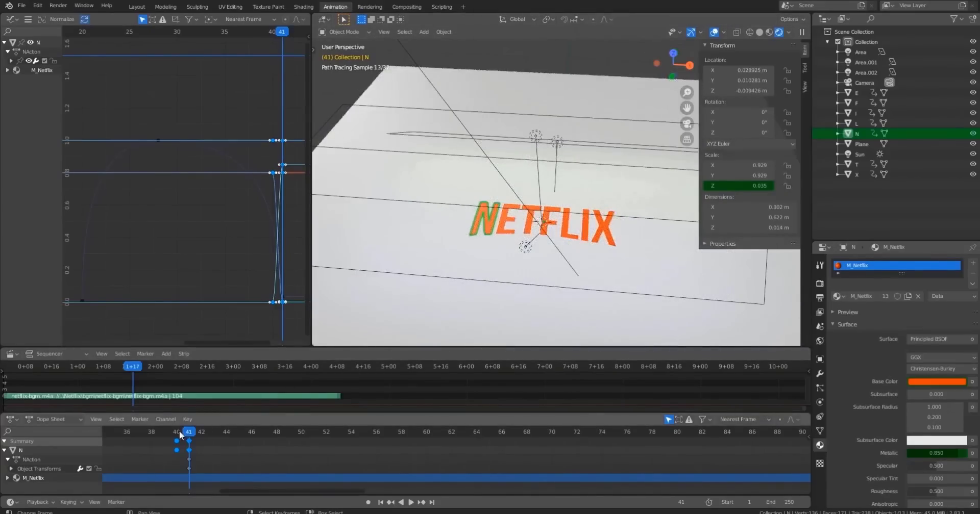
Deselect everything and view the rendered scene through the camera.
middle_drag(474, 265, 521, 254)
key(alt+a)
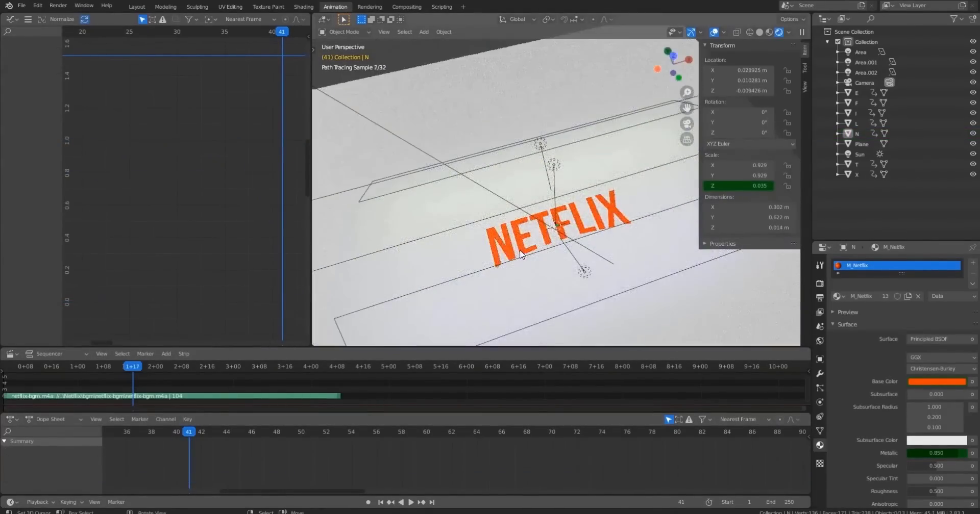
key(KP_0)
scroll(542, 249, up, 1)
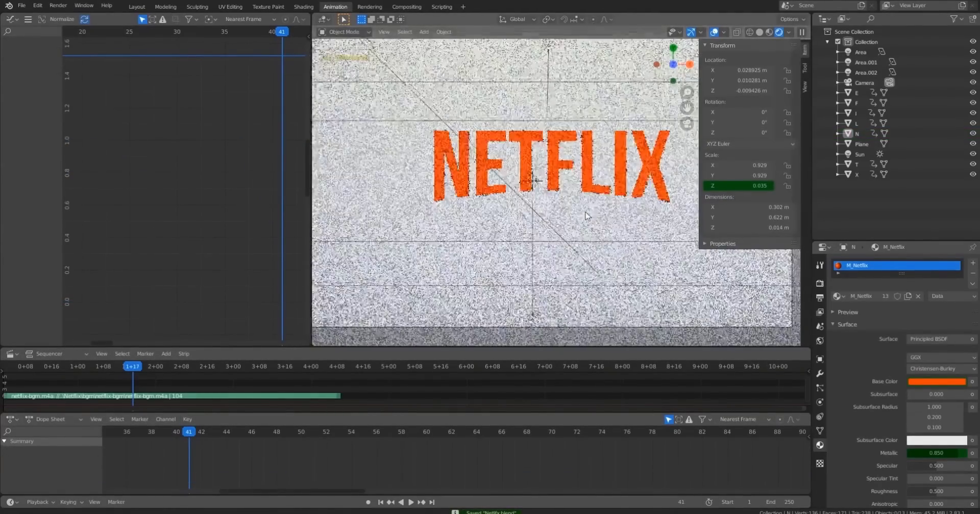
mouse_move(600, 194)
shift+middle_down()
mouse_move(569, 237)
mouse_move(603, 200)
shift+middle_up()
scroll(496, 202, down, 2)
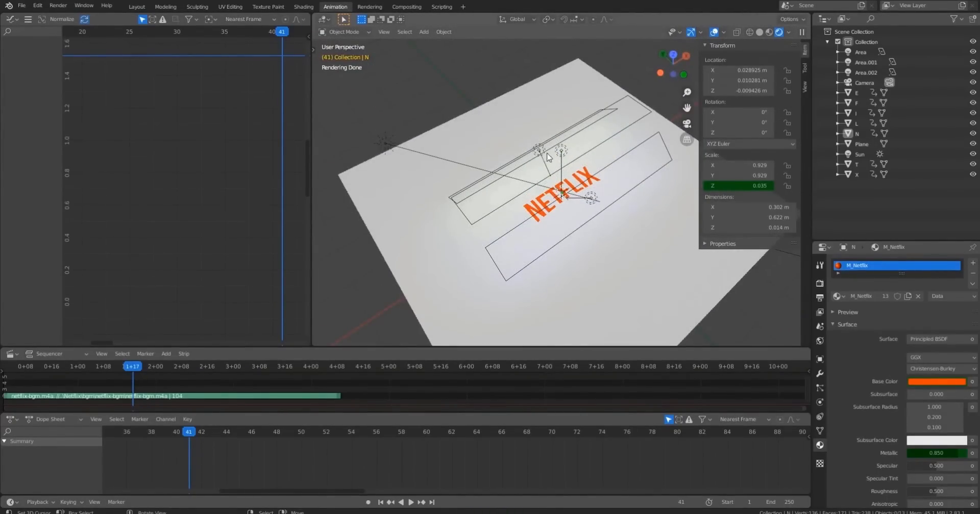
Select the lights and orbit and zoom around the rendered scene to inspect the letters up close.
click(385, 143)
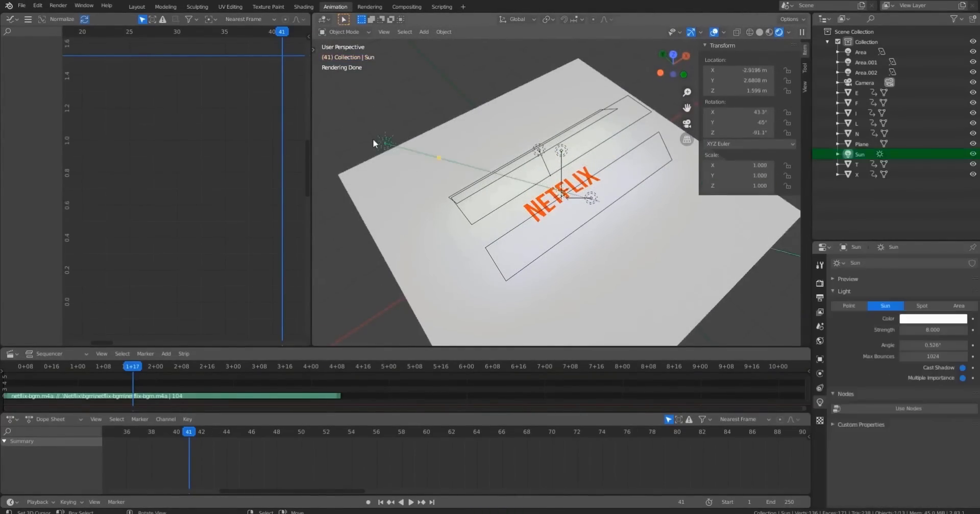
click(561, 151)
click(591, 198)
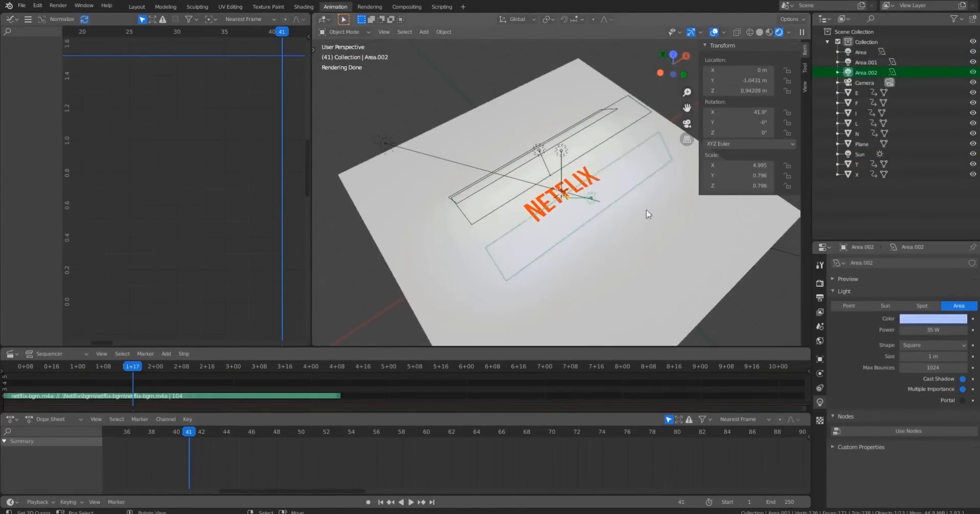
middle_drag(647, 213, 606, 173)
scroll(607, 177, up, 5)
middle_drag(621, 254, 628, 174)
scroll(628, 173, up, 2)
scroll(627, 173, up, 2)
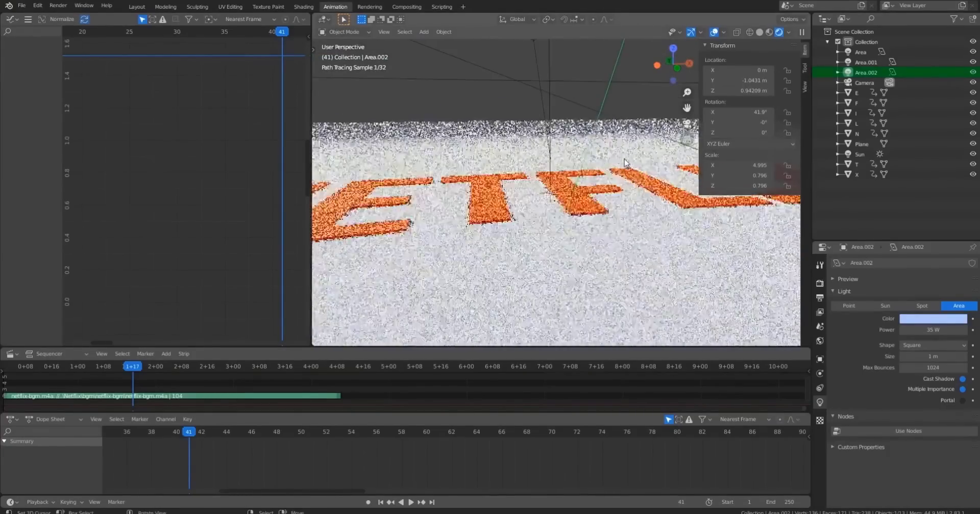
middle_drag(627, 248, 585, 254)
scroll(585, 253, up, 3)
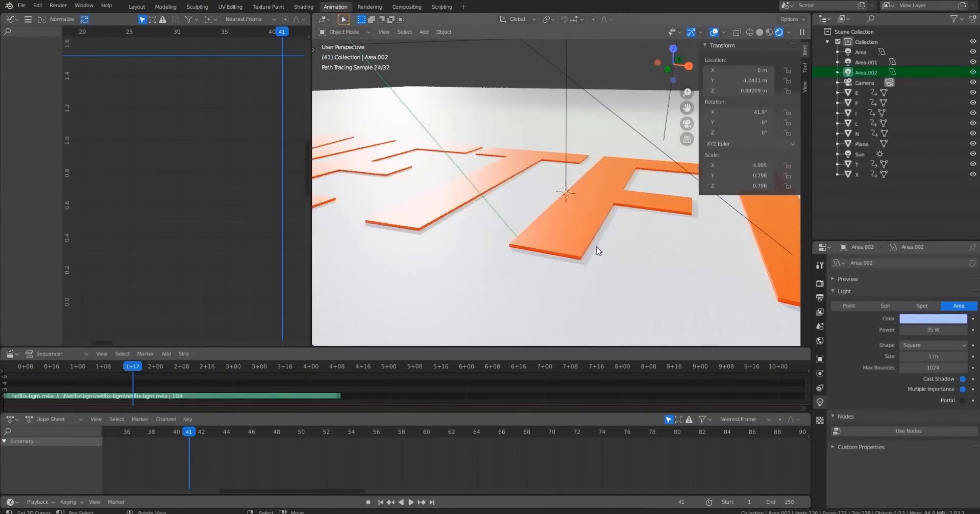
scroll(585, 261, down, 3)
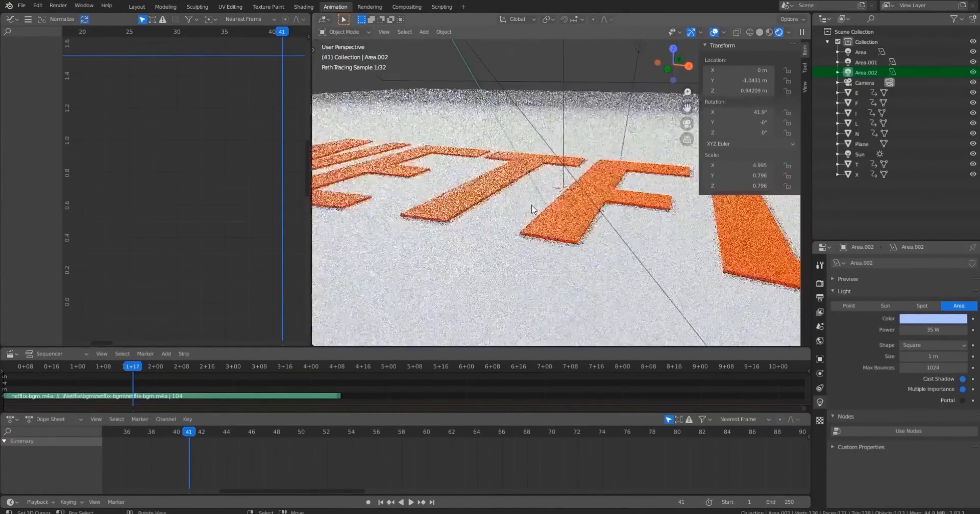
middle_drag(585, 261, 679, 280)
scroll(561, 229, down, 6)
middle_drag(460, 196, 432, 182)
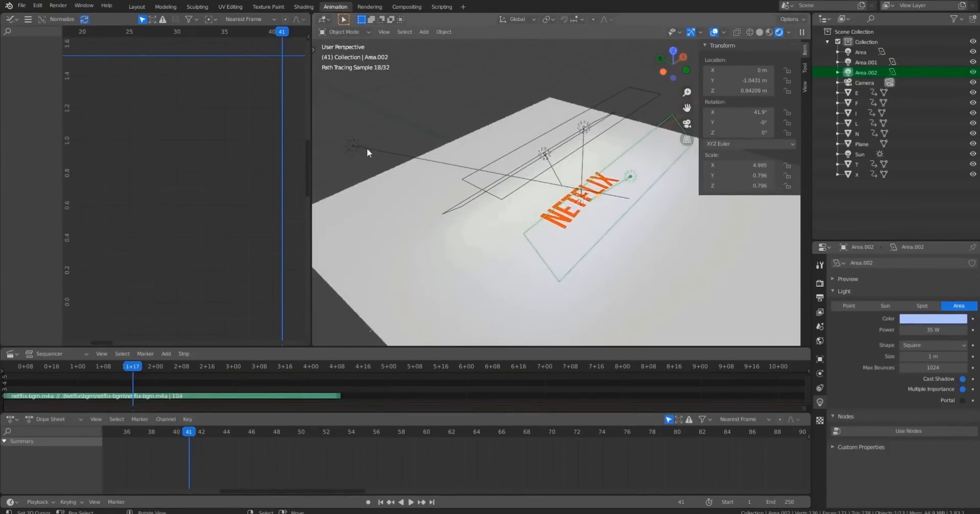
Keyframe the Sun light's Cast Shadow option at frame 40 and again at frame 41.
click(351, 145)
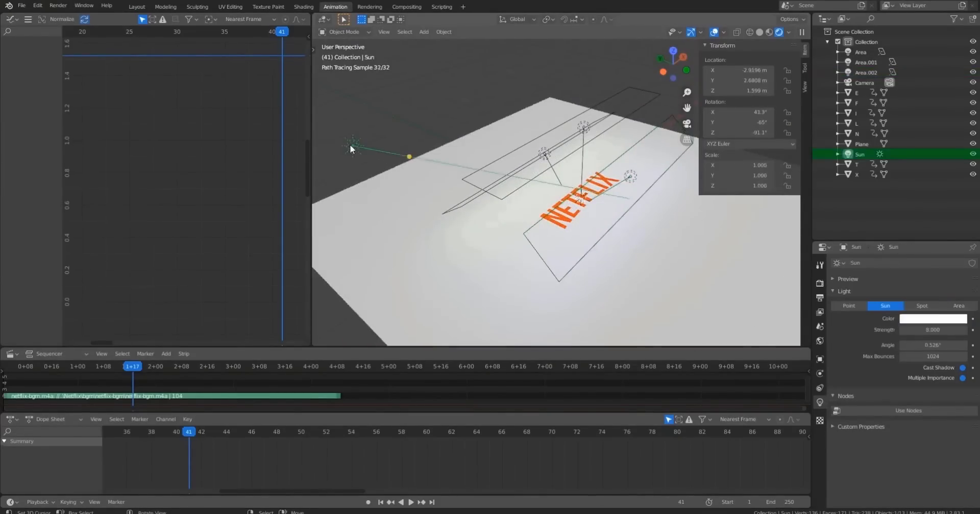
click(182, 433)
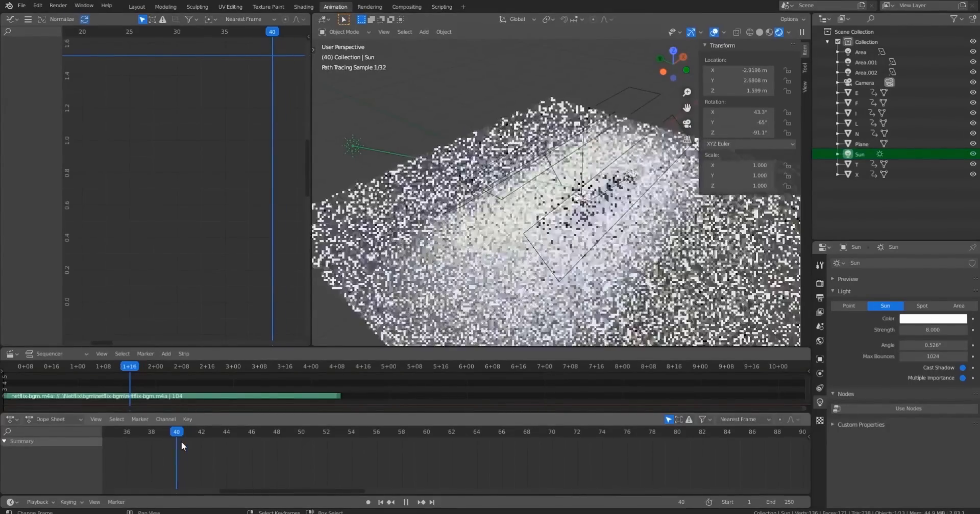
scroll(321, 462, down, 5)
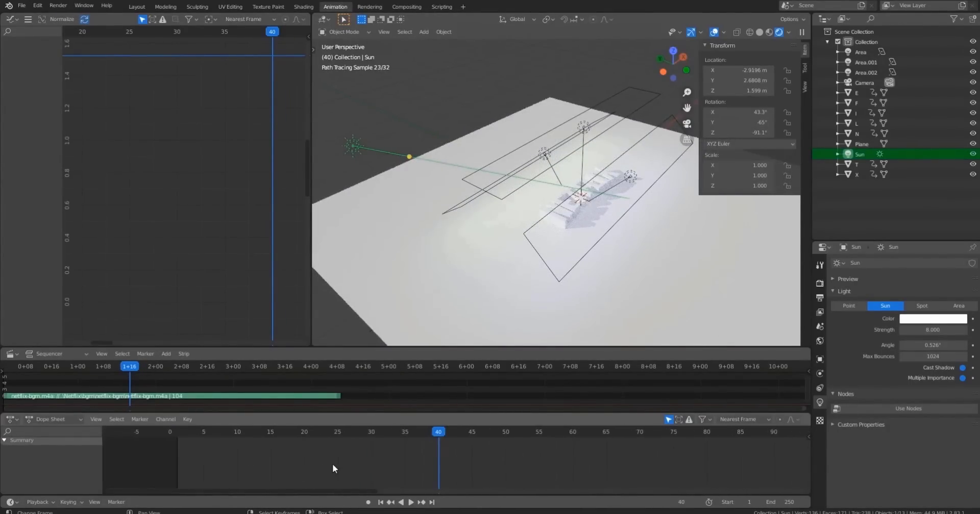
scroll(332, 464, down, 2)
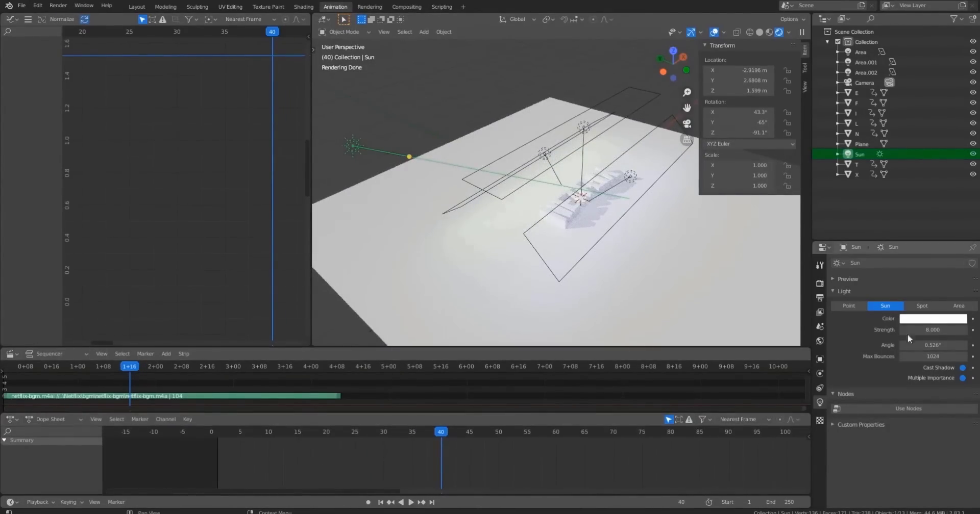
click(972, 367)
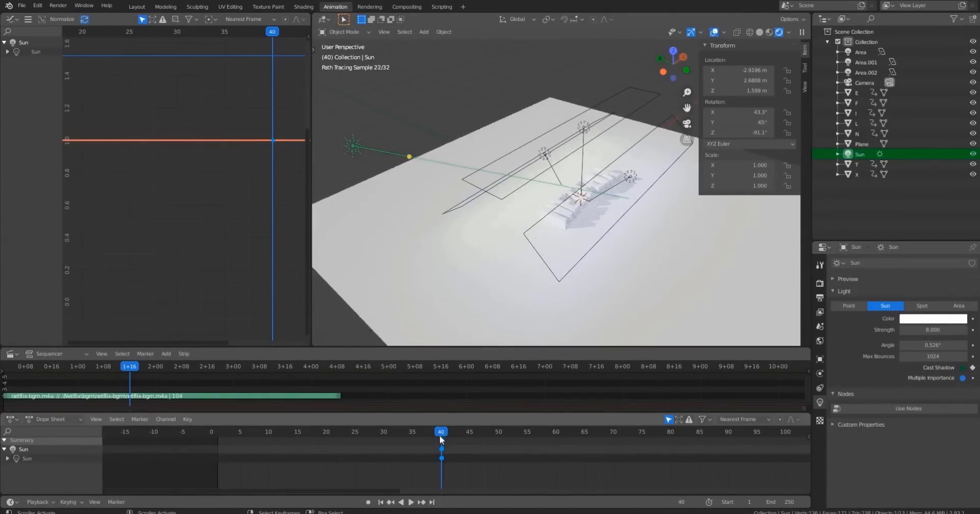
mouse_move(439, 436)
mouse_down()
mouse_move(245, 434)
mouse_move(442, 444)
mouse_move(447, 434)
mouse_up()
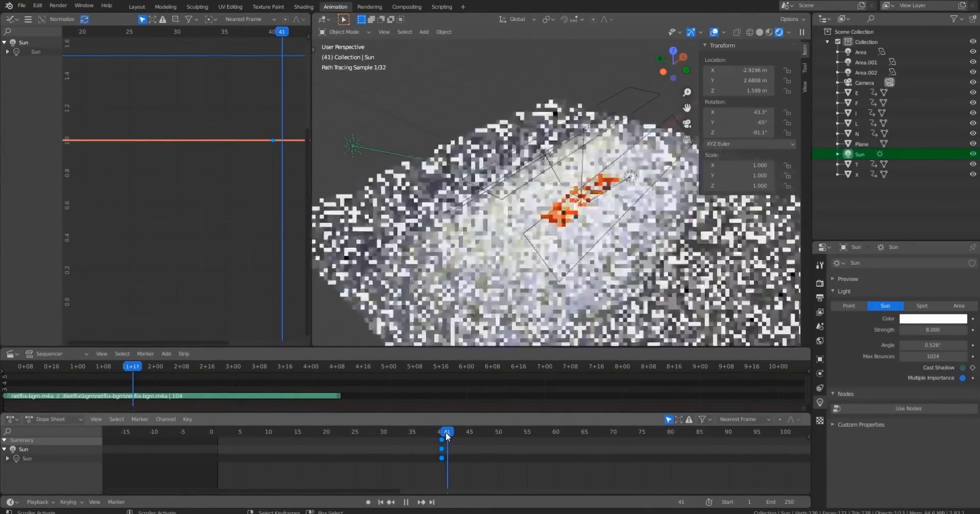
click(972, 367)
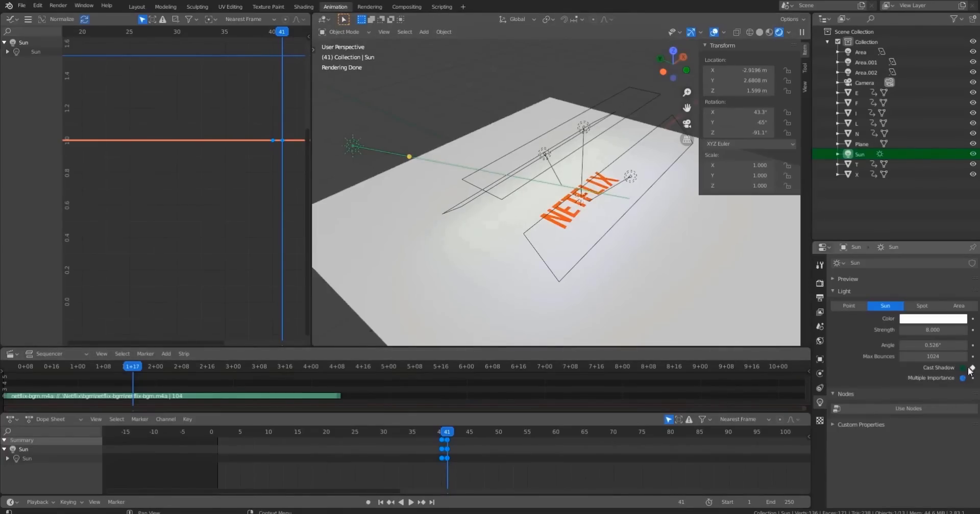
Play back the animation, then save the blend file.
key(space)
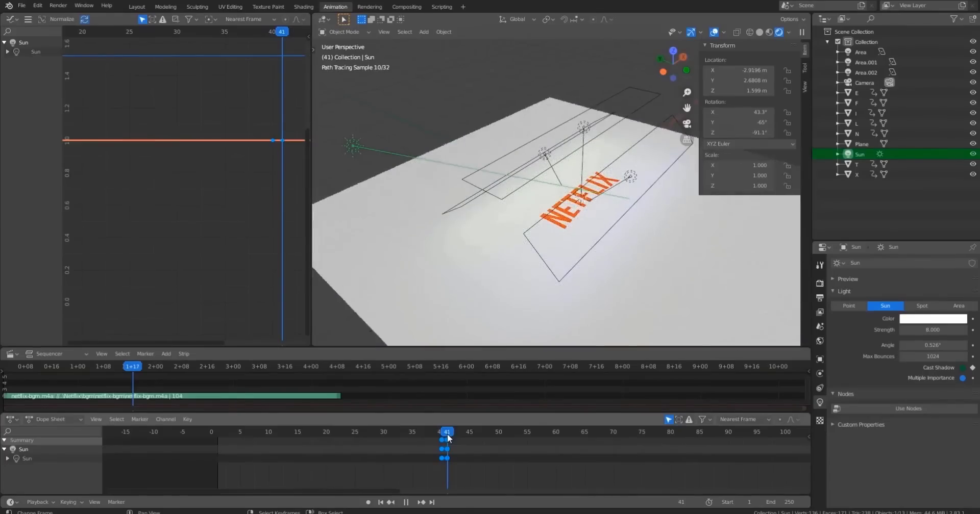
key(space)
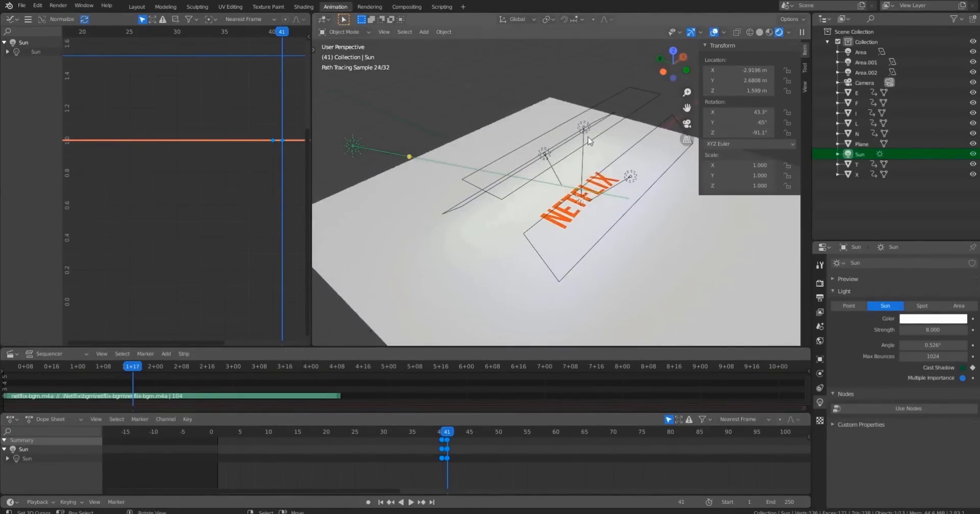
shift+middle_drag(588, 137, 557, 169)
key(ctrl+s)
Keyframe the Area light's Cast Shadow option at frame 40 and again at frame 41.
click(551, 156)
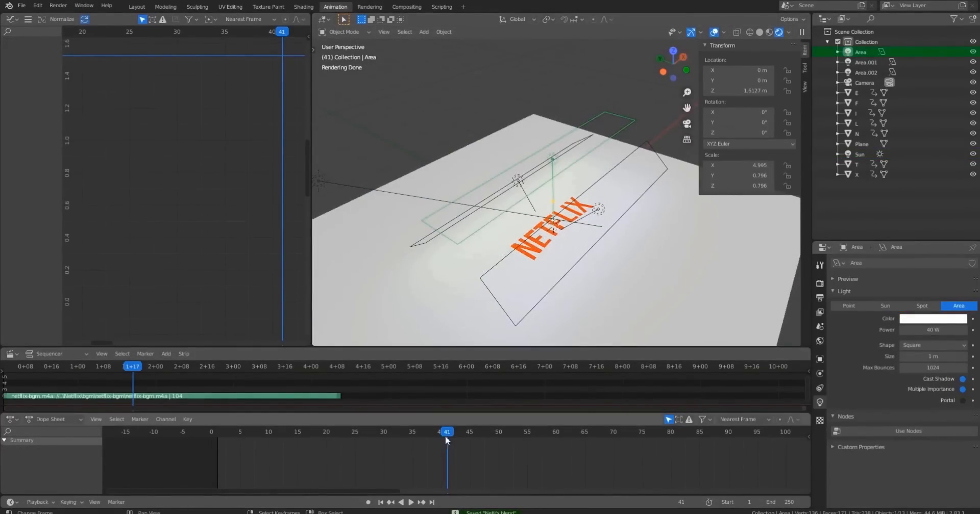
key(space)
key(Escape)
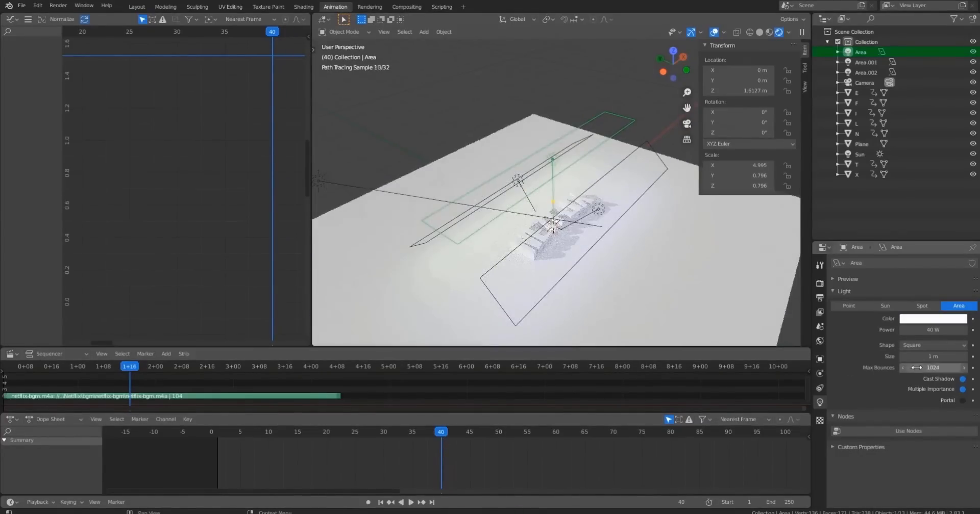
click(972, 379)
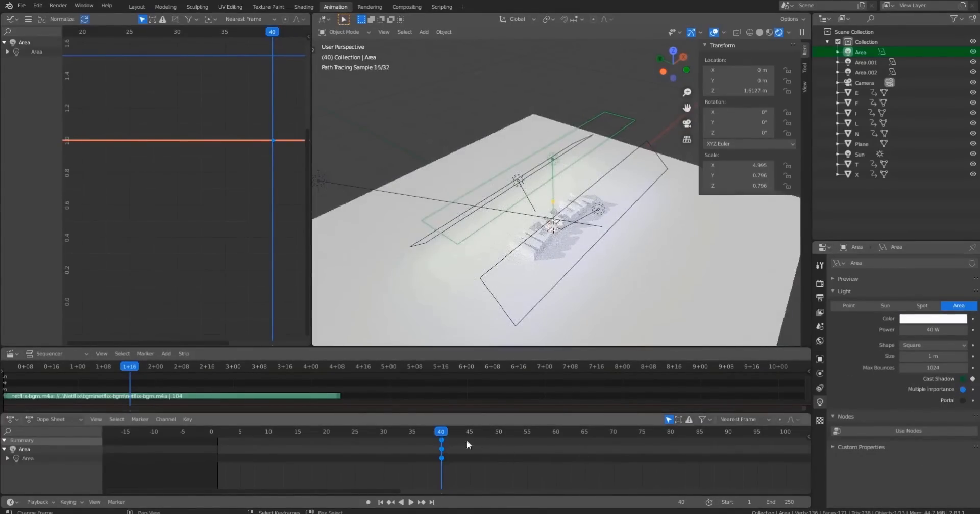
click(447, 432)
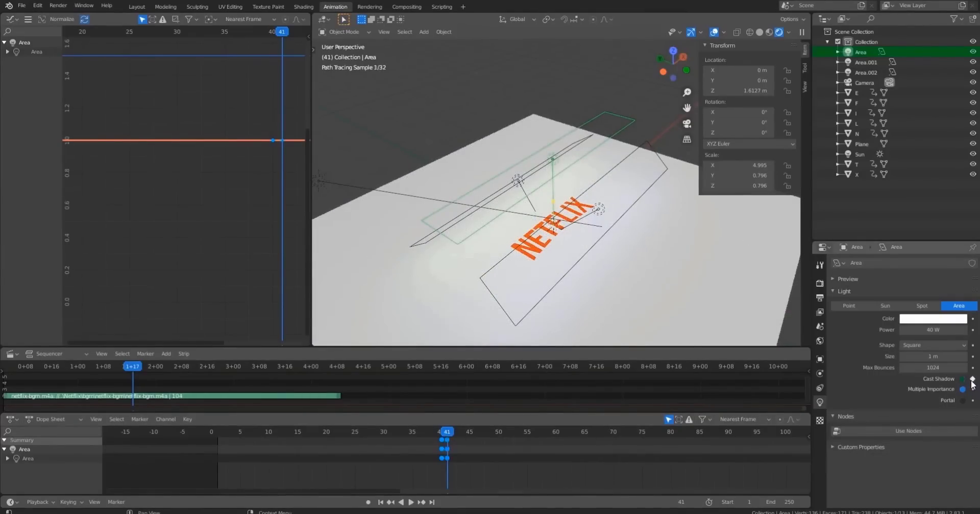
Keyframe the Area.001 light's Cast Shadow option at frame 40 and again at frame 41.
click(524, 180)
scroll(658, 225, up, 5)
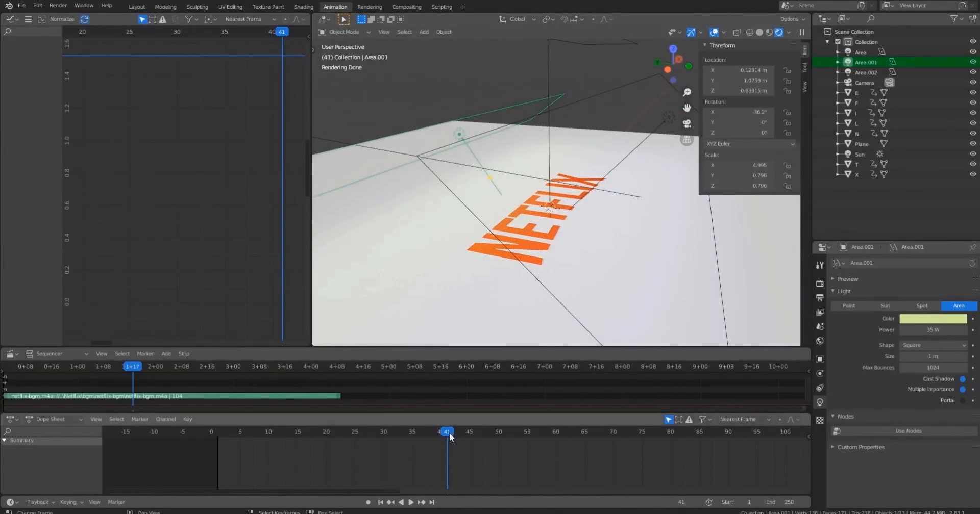
drag(450, 434, 441, 439)
click(972, 380)
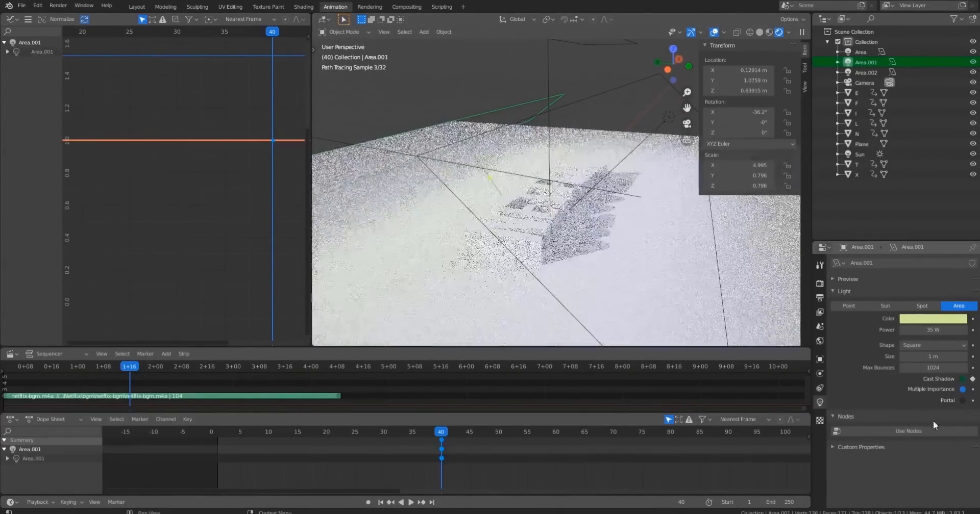
click(448, 433)
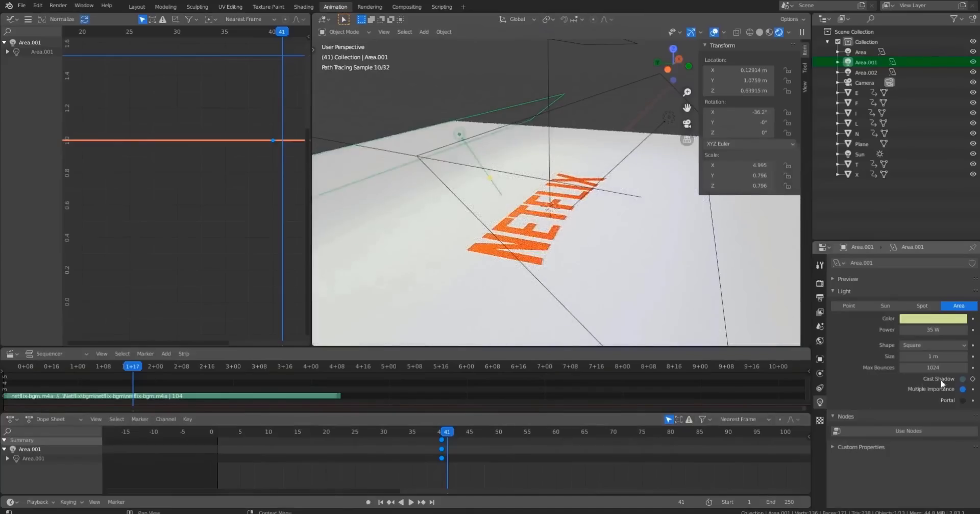
click(973, 380)
Keyframe the Area.002 light's Cast Shadow option at frame 40 and again at frame 41.
middle_drag(633, 121, 546, 179)
click(520, 176)
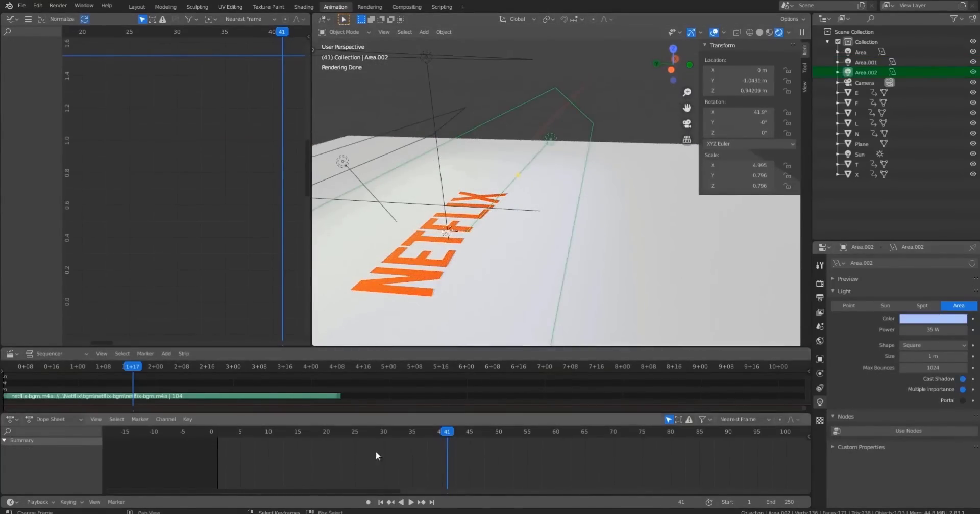
click(441, 433)
click(973, 380)
click(447, 432)
click(973, 380)
Set the scene's end frame to 66.
middle_drag(632, 168, 579, 176)
scroll(579, 176, down, 4)
drag(215, 435, 218, 437)
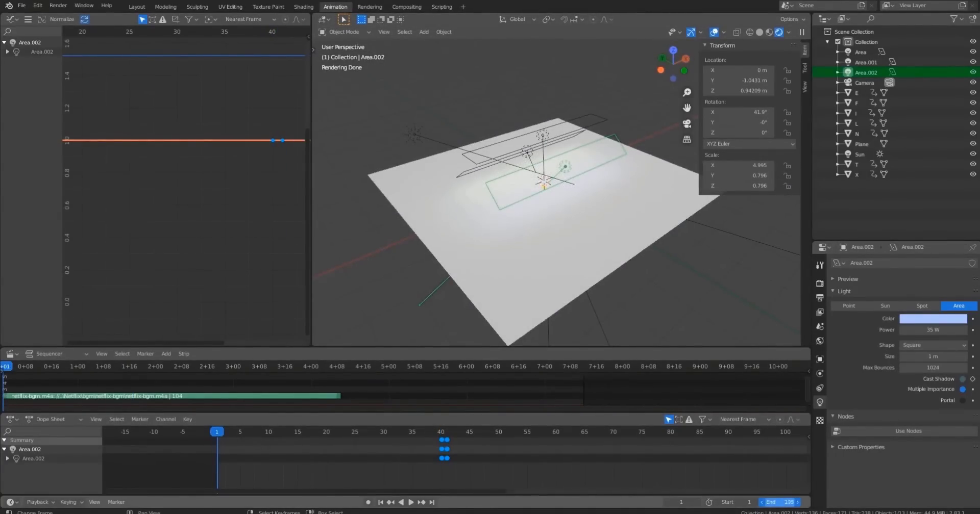
drag(781, 502, 705, 502)
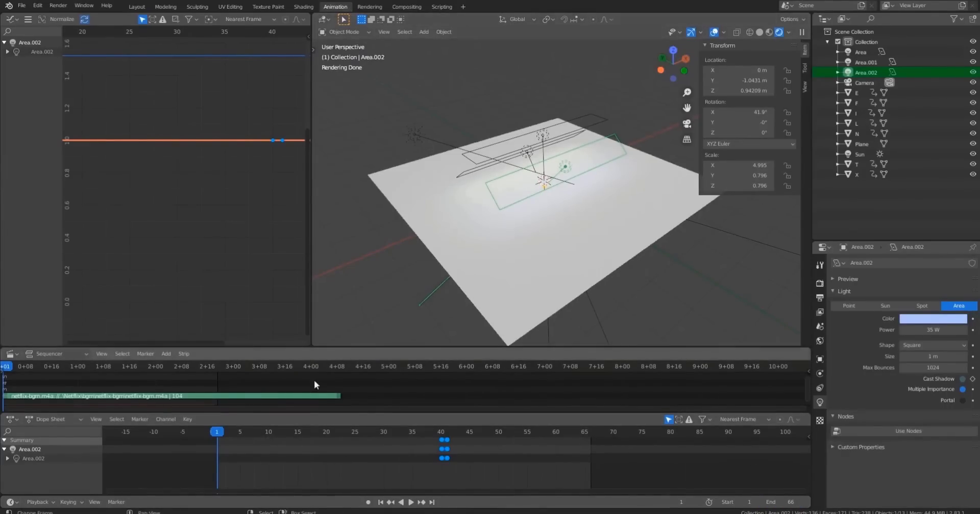
View the scene through the camera around frame 51 and inspect the letters in the rendered viewport.
key(KP_0)
drag(218, 437, 505, 433)
drag(655, 142, 610, 178)
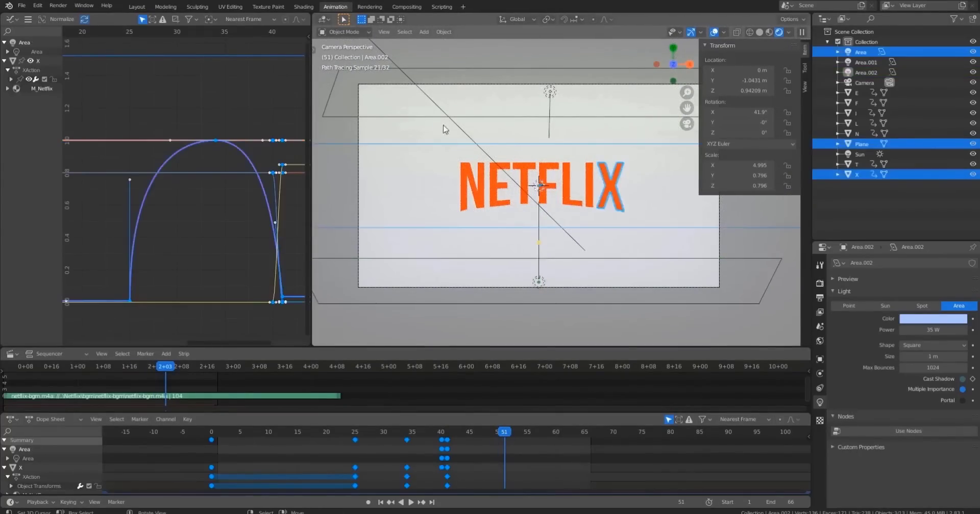
middle_drag(568, 204, 556, 219)
scroll(567, 169, down, 5)
click(558, 206)
scroll(556, 219, up, 4)
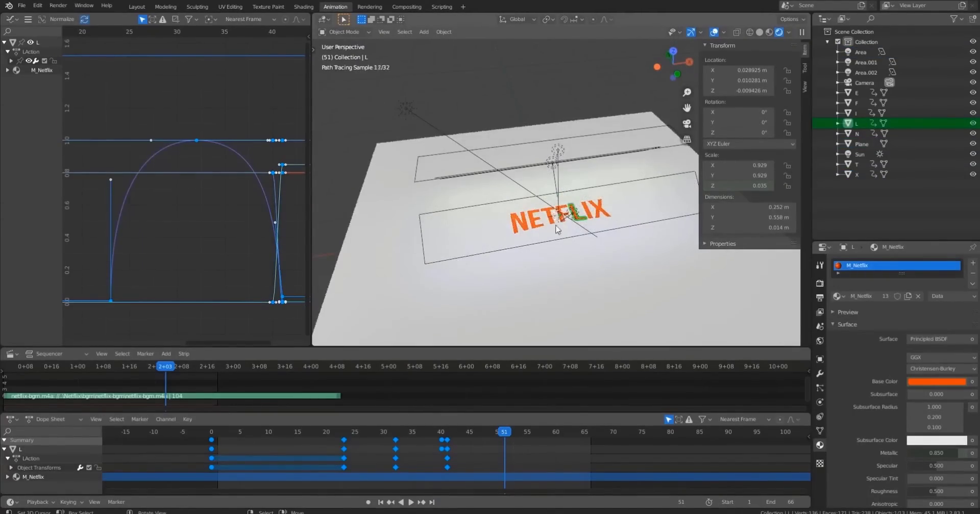
scroll(556, 229, down, 5)
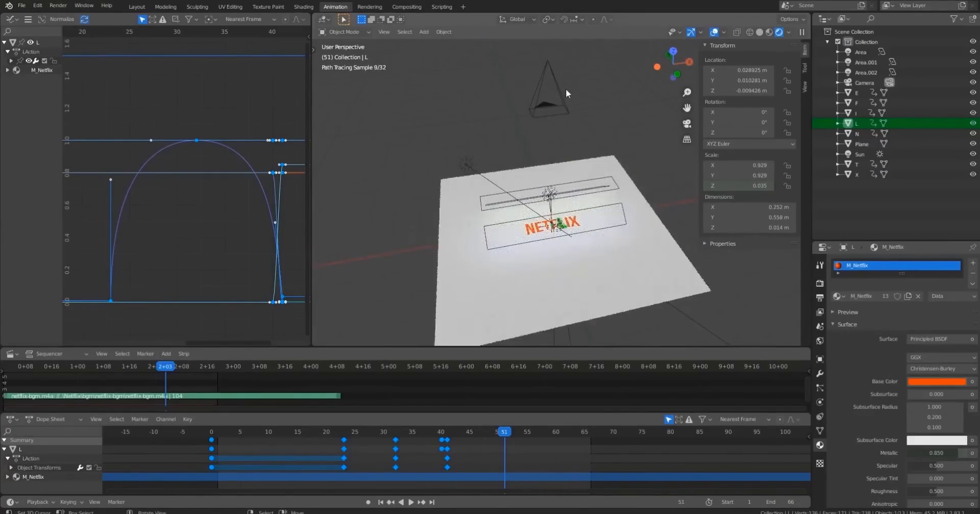
Try to move the camera along the Z axis.
click(566, 94)
key(g)
key(z)
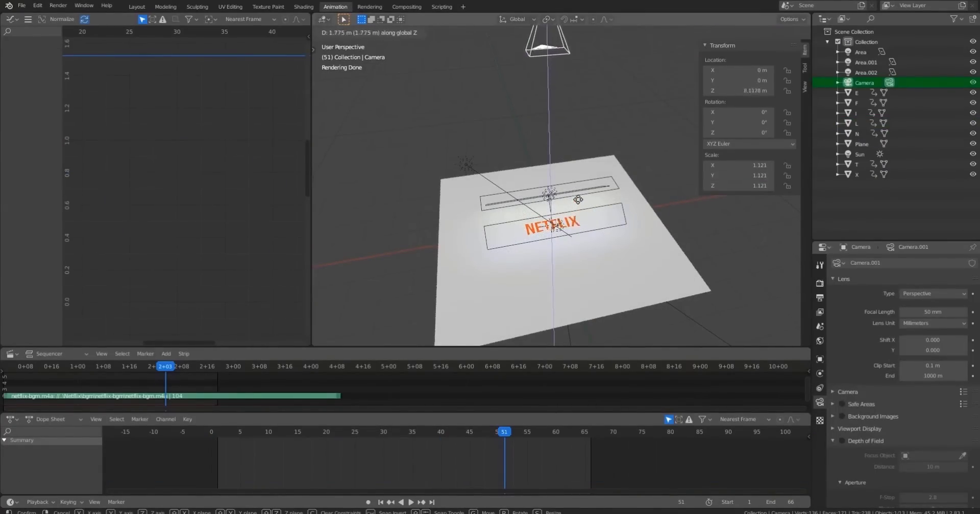
right_click(574, 225)
At frame 40, insert a single keyframe on the camera's Z location.
scroll(575, 227, down, 1)
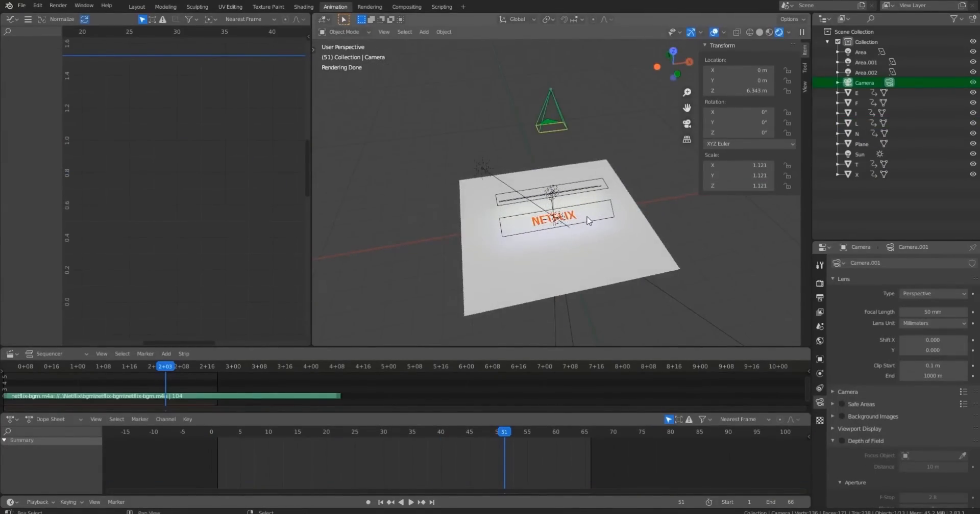
middle_drag(588, 221, 565, 211)
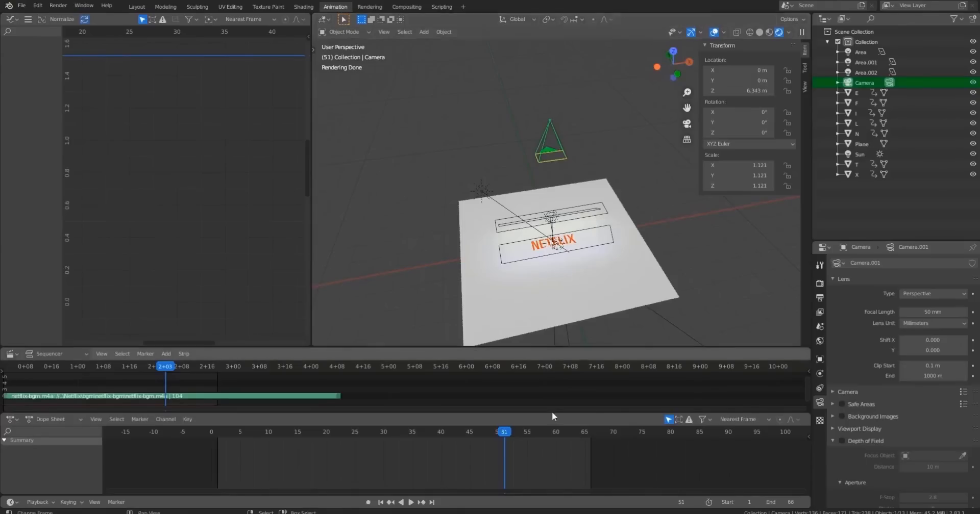
mouse_move(439, 437)
mouse_down()
mouse_move(394, 440)
mouse_move(443, 442)
mouse_up()
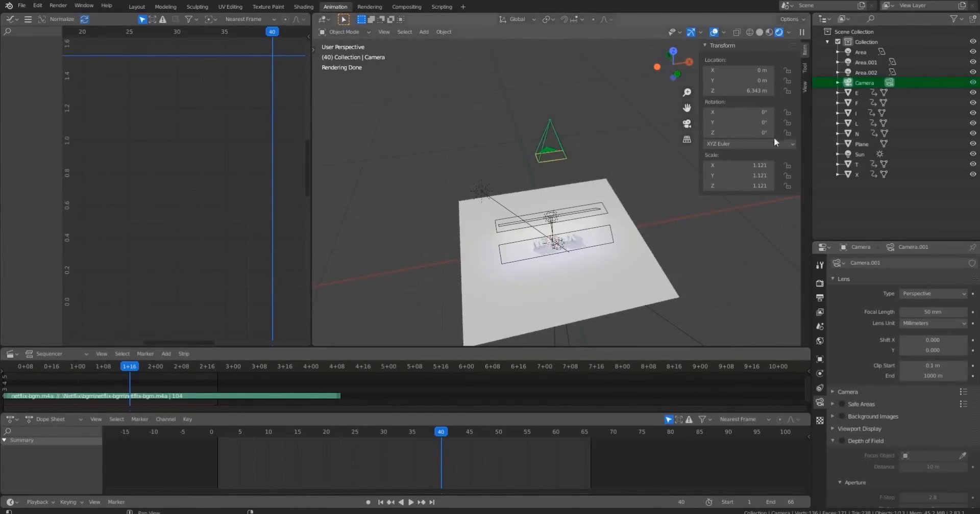
drag(722, 93, 731, 93)
right_click(731, 93)
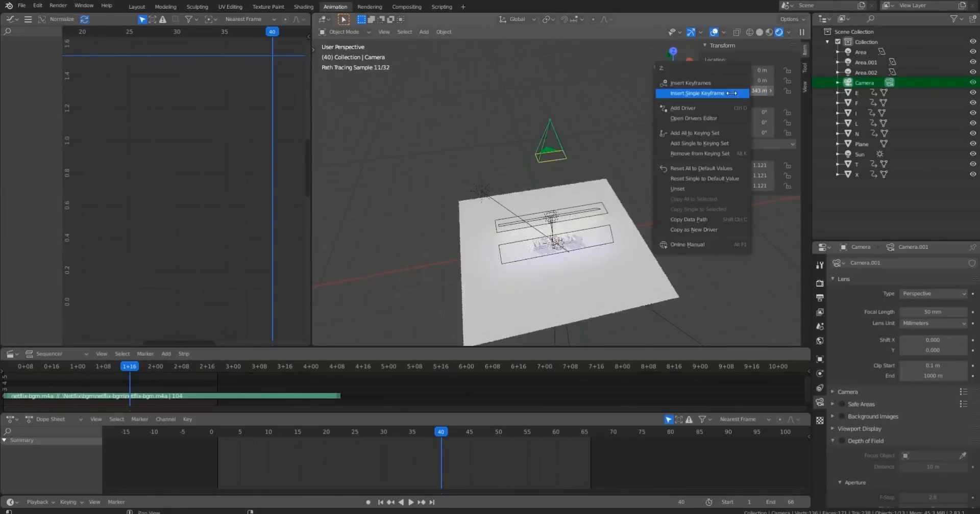
click(715, 93)
At frame 60, raise the camera along Z and insert a single keyframe on its Z location.
drag(543, 434, 559, 437)
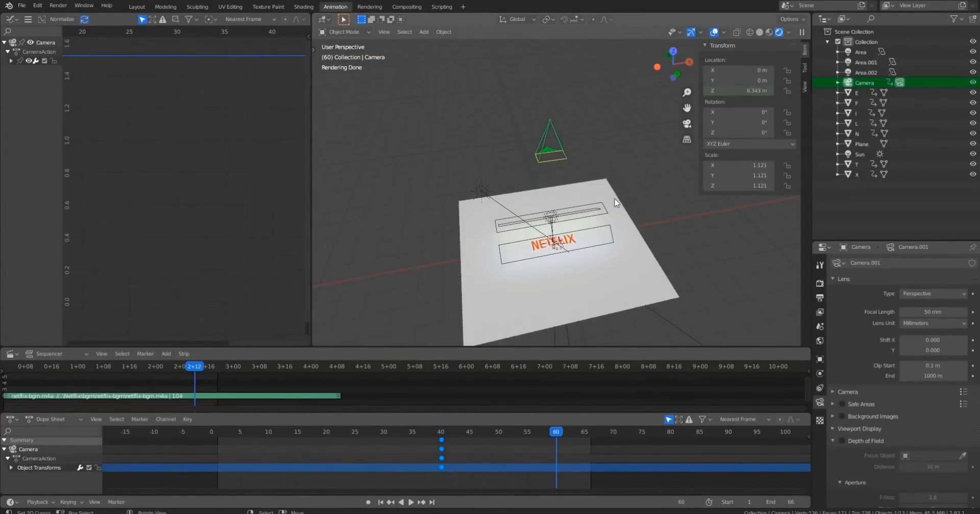
key(KP_0)
middle_drag(609, 249, 679, 217)
scroll(587, 250, down, 6)
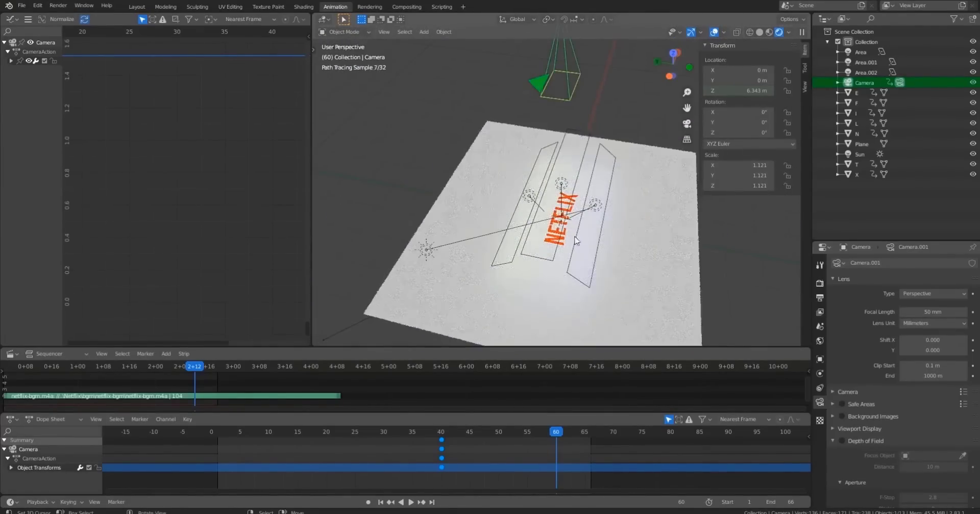
key(g)
key(z)
click(612, 168)
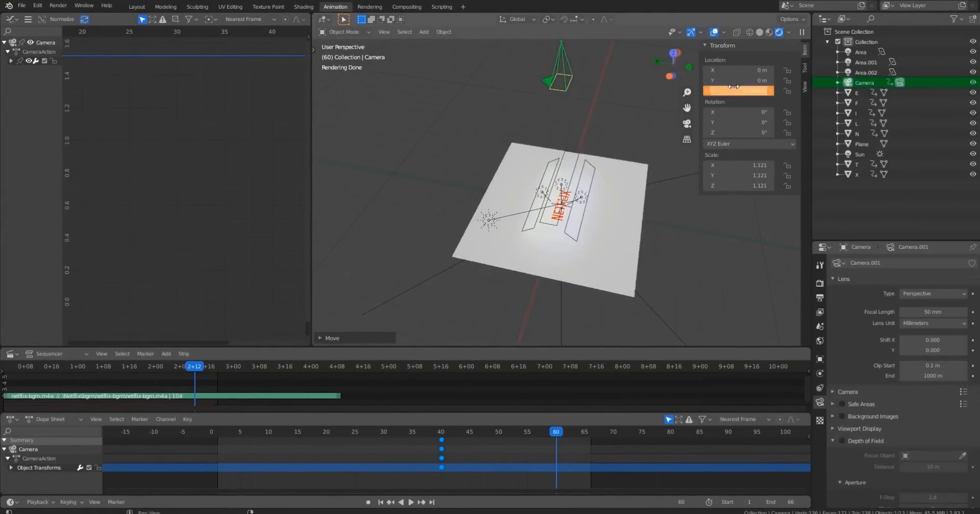
middle_drag(644, 97, 551, 94)
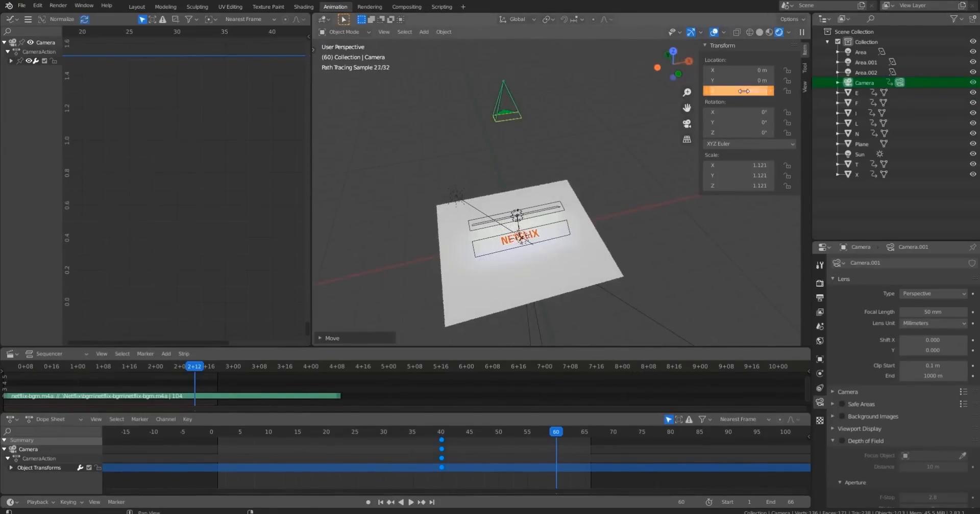
right_click(746, 91)
click(742, 90)
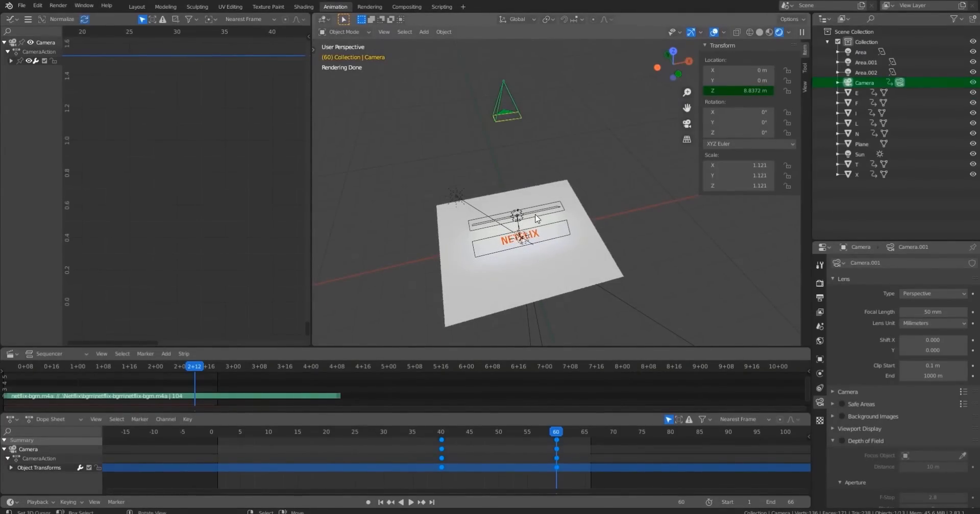
Look through the camera in solid shading and play back the camera move.
key(KP_0)
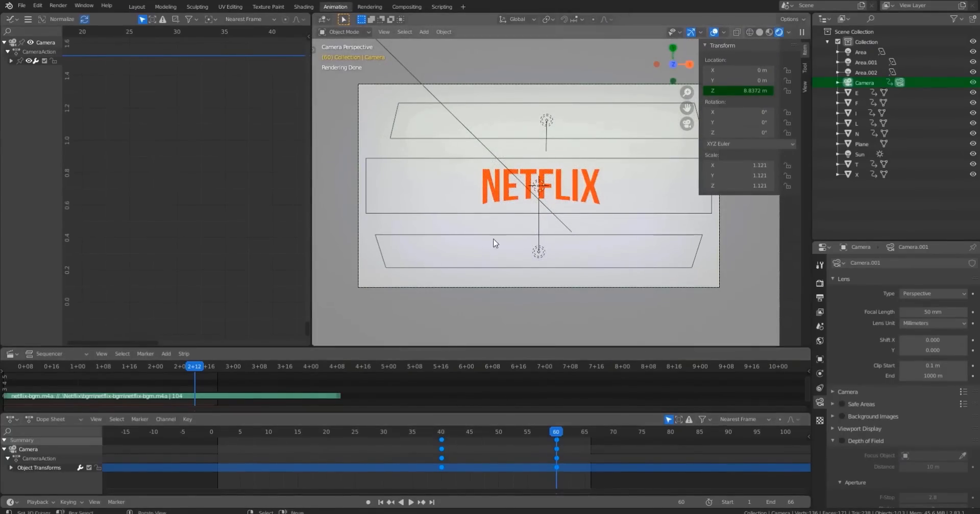
key(z)
drag(437, 433, 435, 435)
key(space)
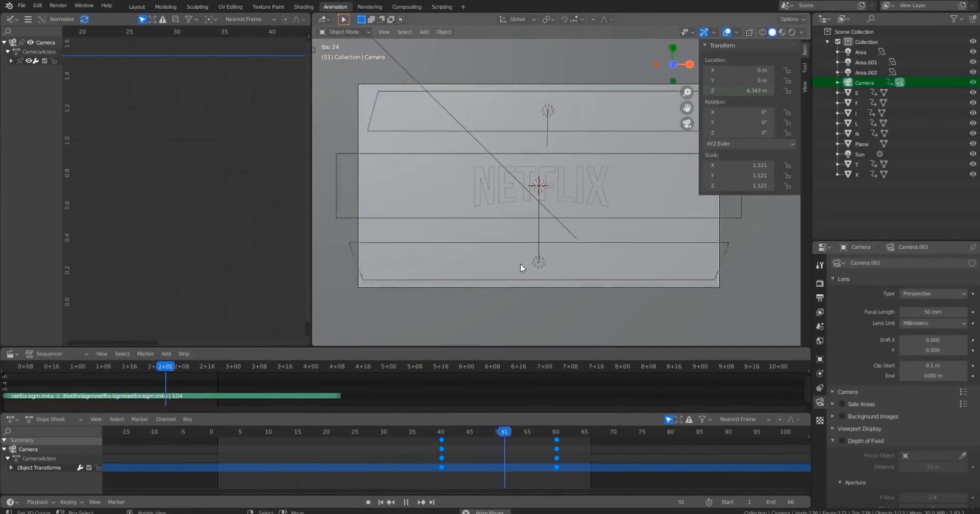
key(space)
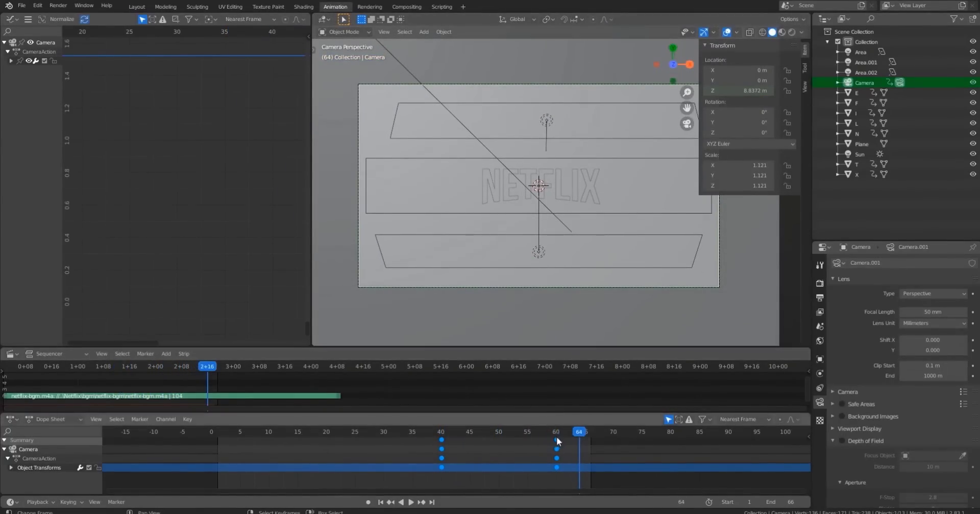
Move the camera's frame-60 keyframes to frame 90 in the Dope Sheet.
key(Down)
scroll(584, 451, down, 3)
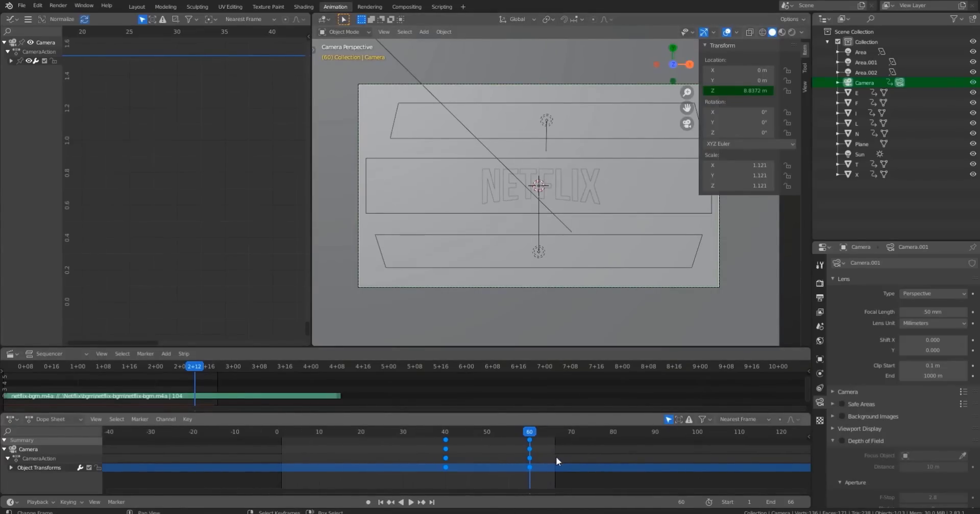
key(g)
right_click(608, 471)
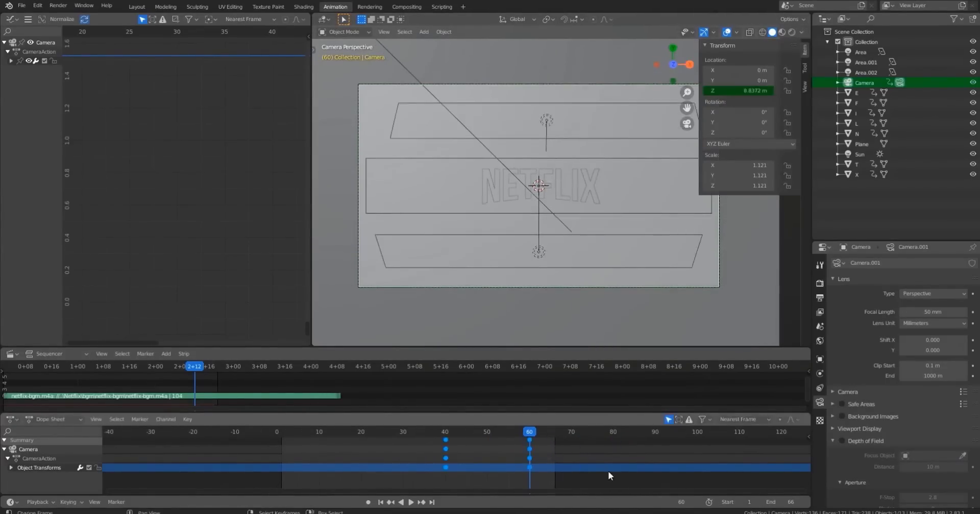
click(529, 441)
key(g)
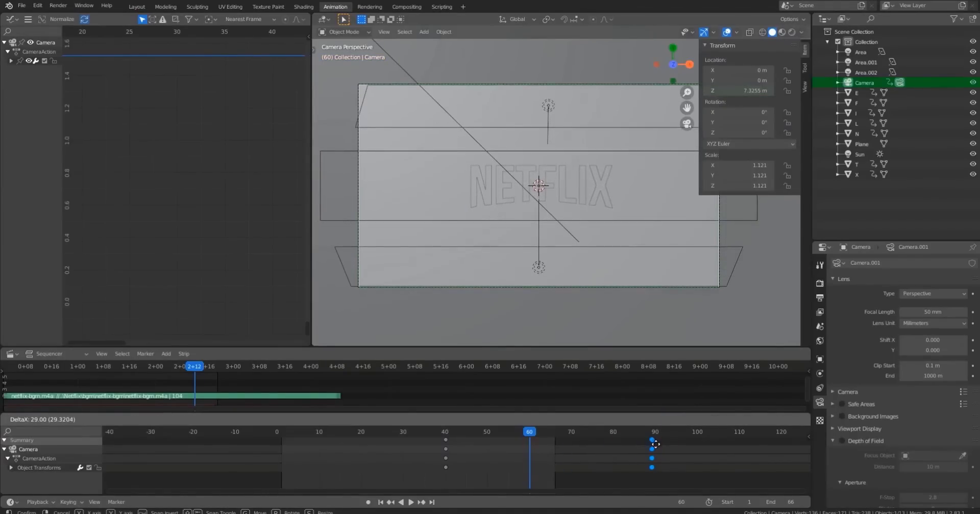
click(656, 445)
Set the scene's end frame to 99 and play the animation from frame 40.
drag(780, 502, 840, 502)
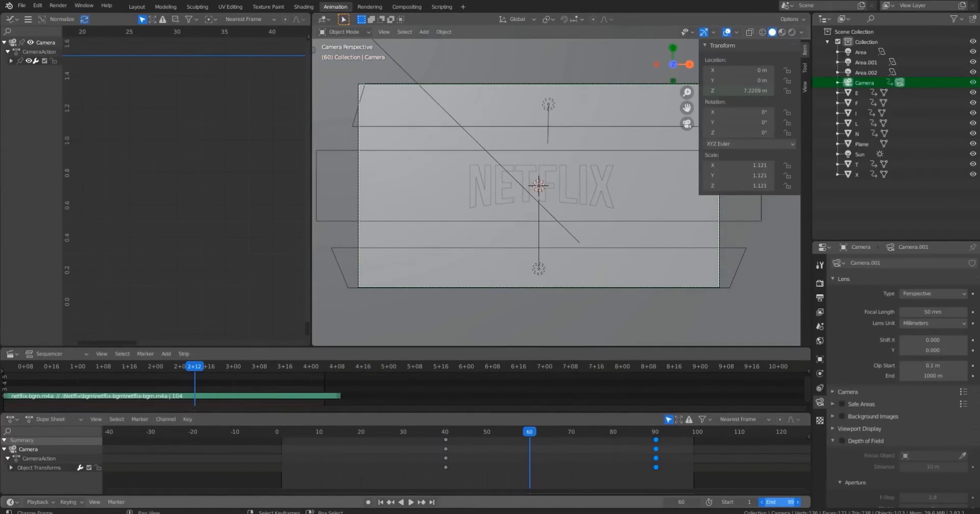
click(443, 433)
key(space)
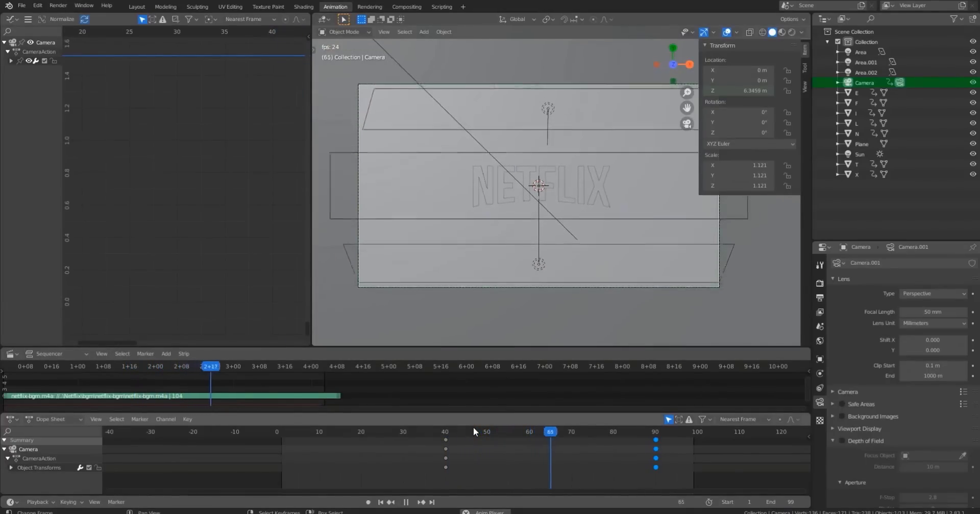
drag(452, 439, 514, 453)
key(space)
Frame the camera's Z location curve in the Graph Editor, select its keyframes and set their handles to Vector.
scroll(215, 200, down, 6)
scroll(215, 200, down, 6)
middle_drag(250, 182, 155, 222)
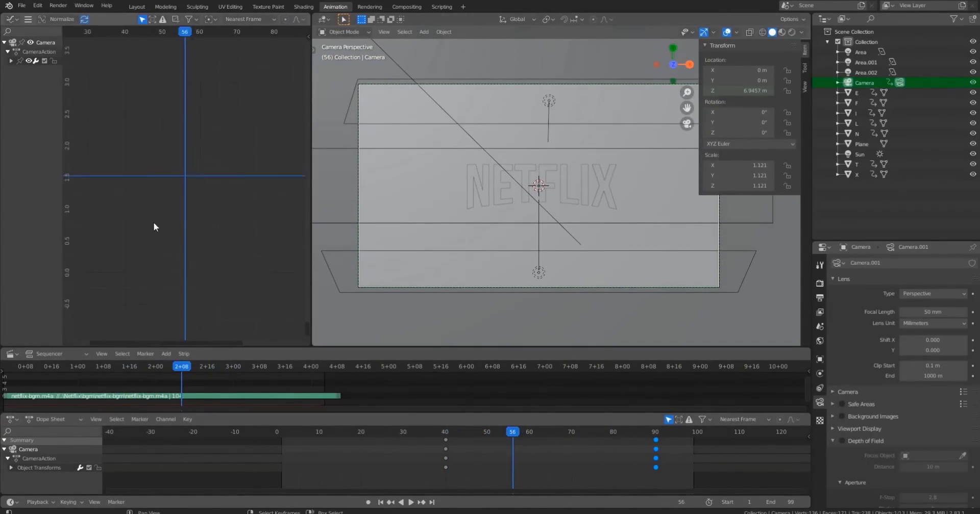
scroll(229, 215, down, 5)
middle_drag(228, 216, 195, 241)
scroll(194, 178, down, 2)
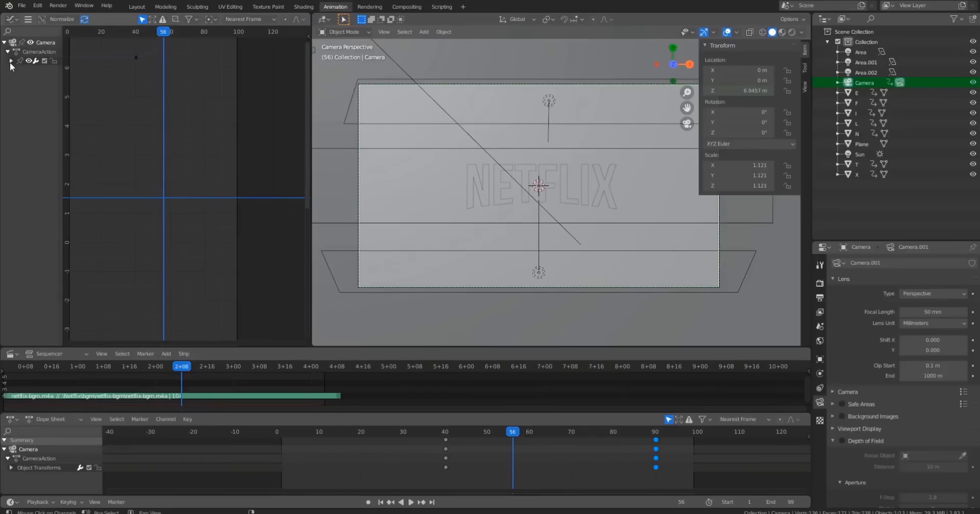
middle_drag(182, 97, 160, 253)
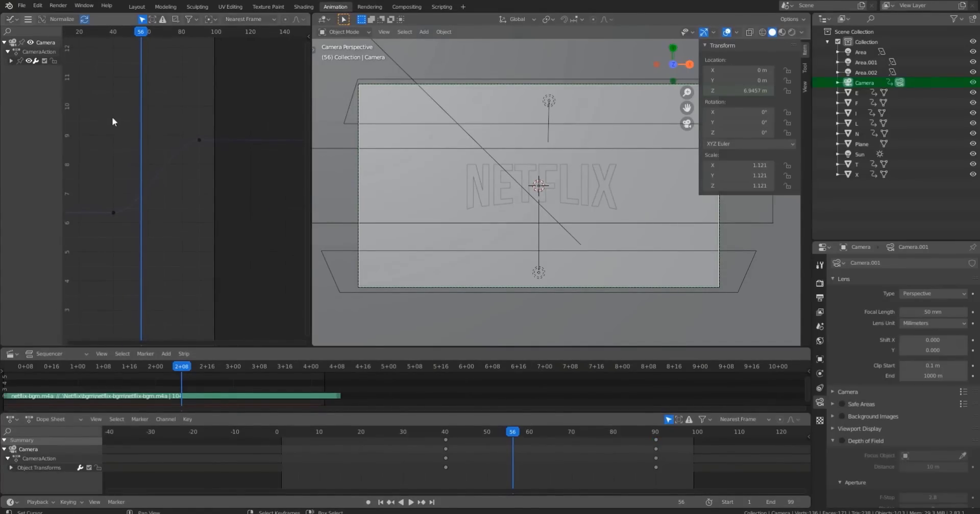
drag(88, 102, 210, 281)
key(v)
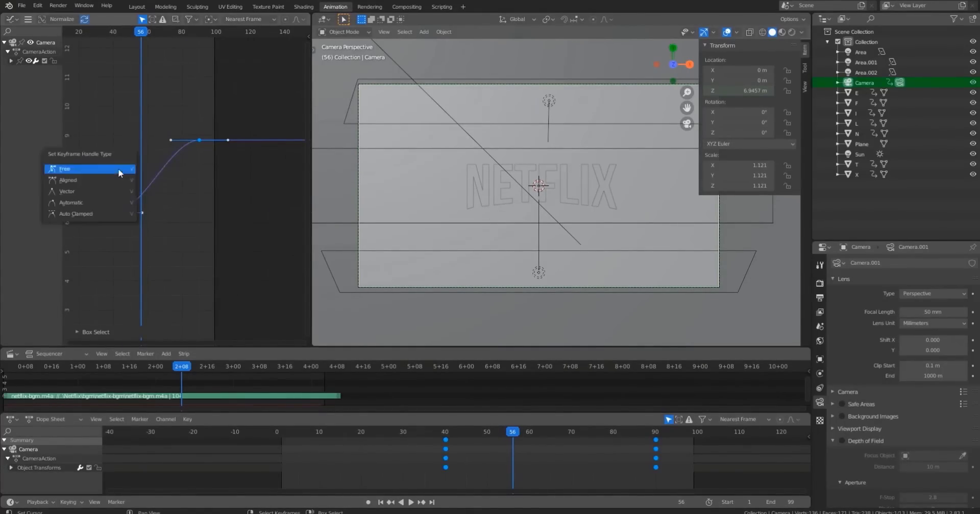
click(78, 193)
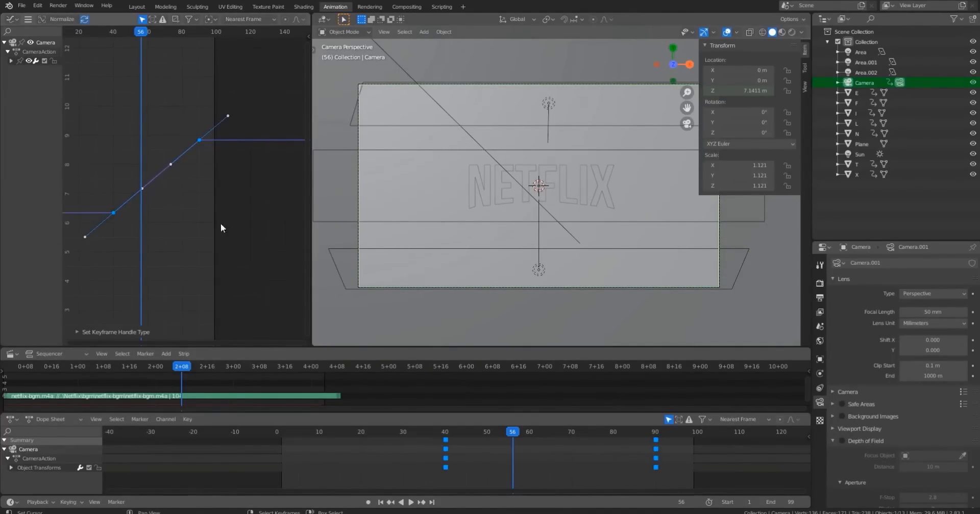
Play the camera animation from frame 40 to check the linear move.
click(442, 432)
key(space)
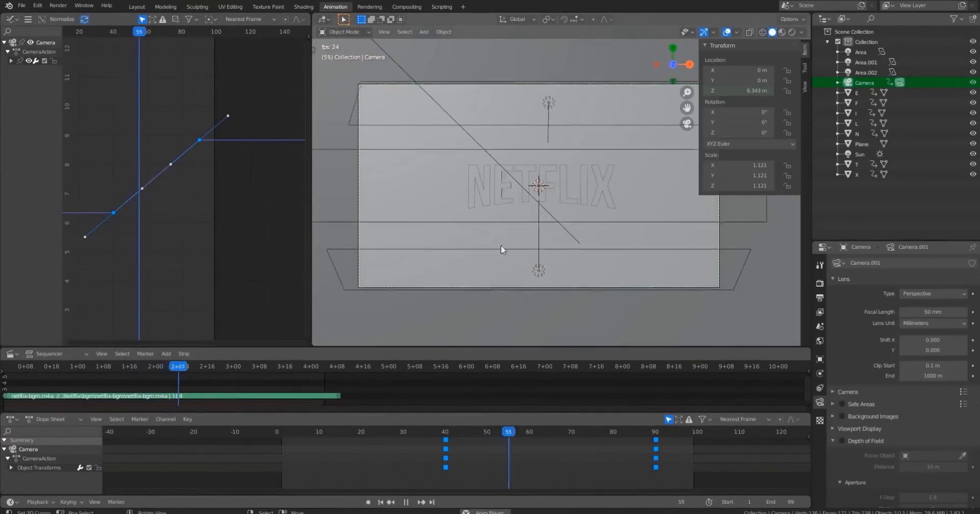
key(space)
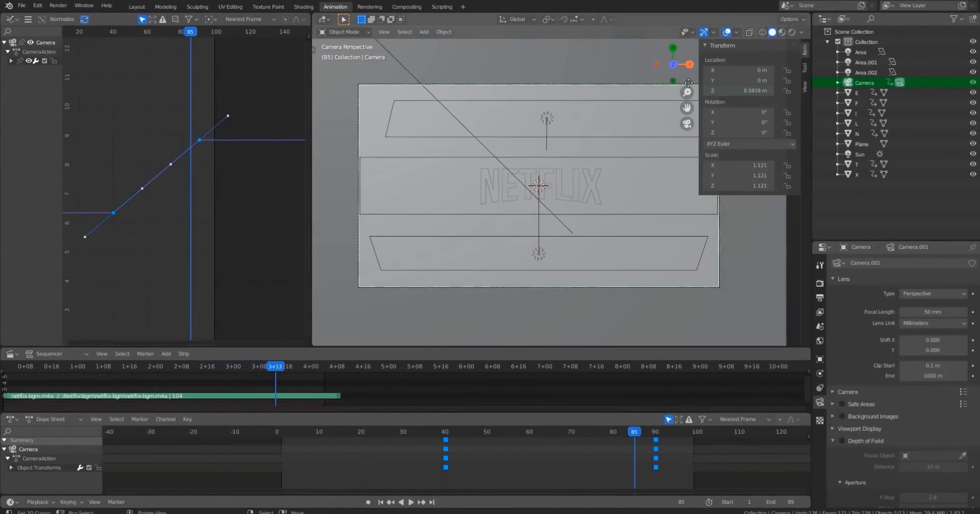
Turn off viewport overlays, zoom the camera view to fill the viewport and hide the sidebar.
click(727, 32)
scroll(556, 176, up, 3)
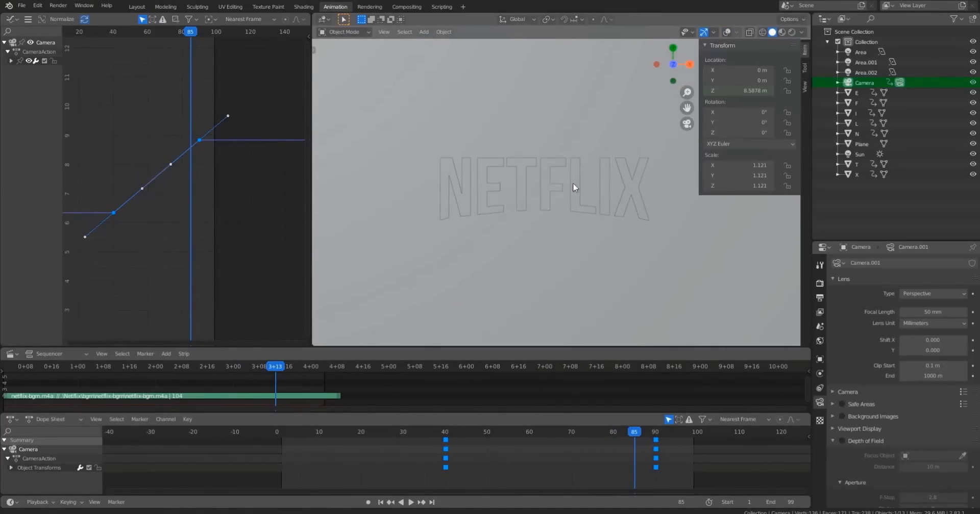
drag(445, 432, 403, 439)
key(space)
key(n)
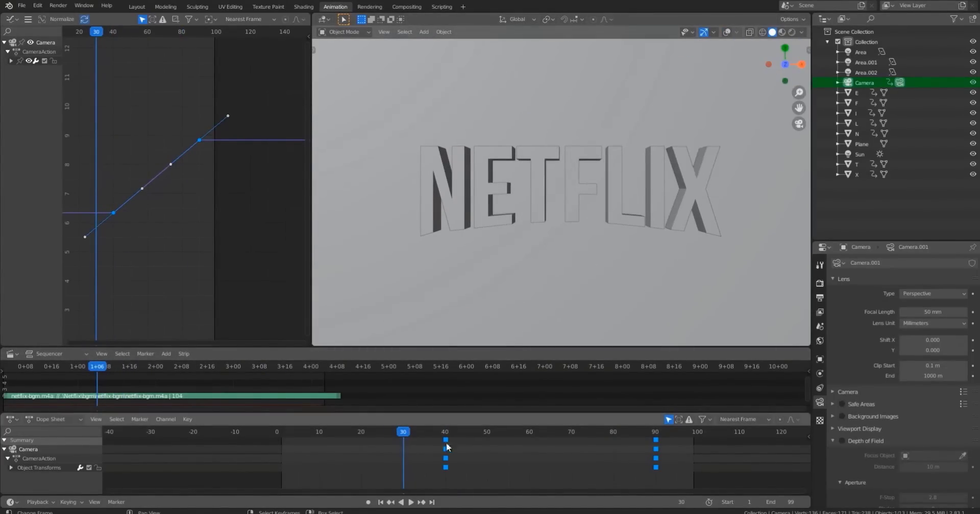
Play the animation from around frame 30 and open the overlay options.
click(323, 433)
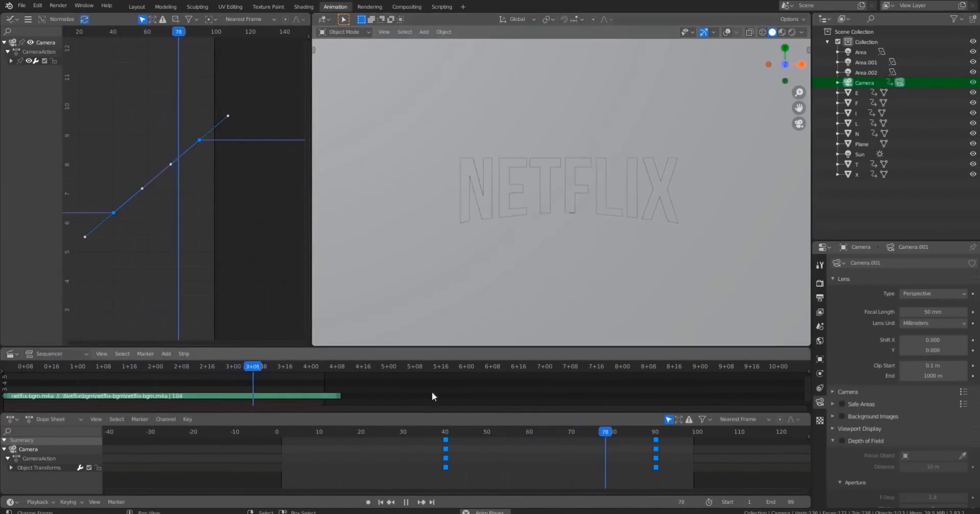
click(354, 432)
key(space)
click(738, 31)
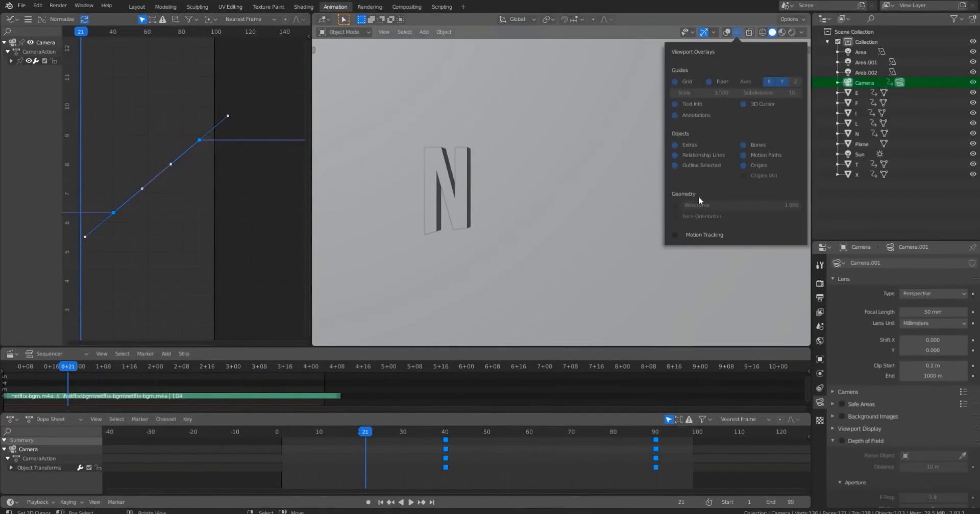
click(802, 33)
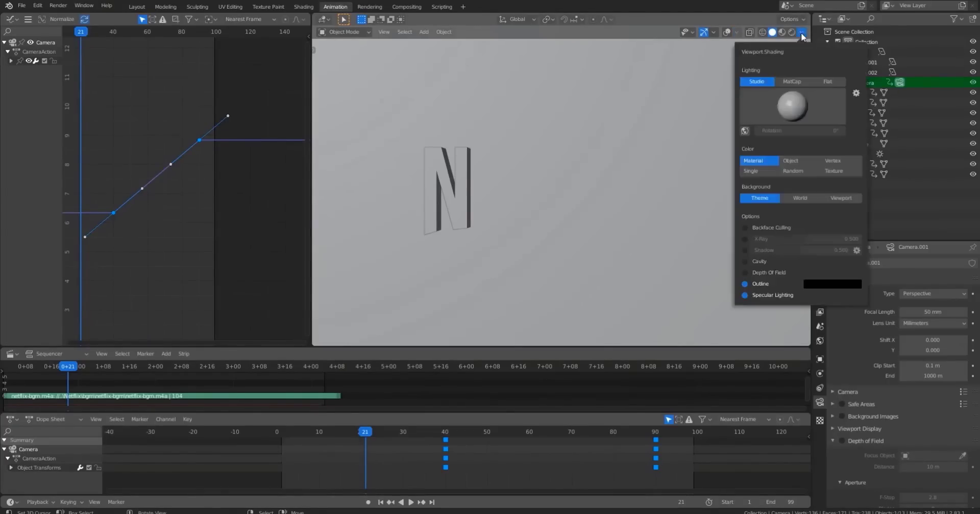
click(745, 239)
click(318, 431)
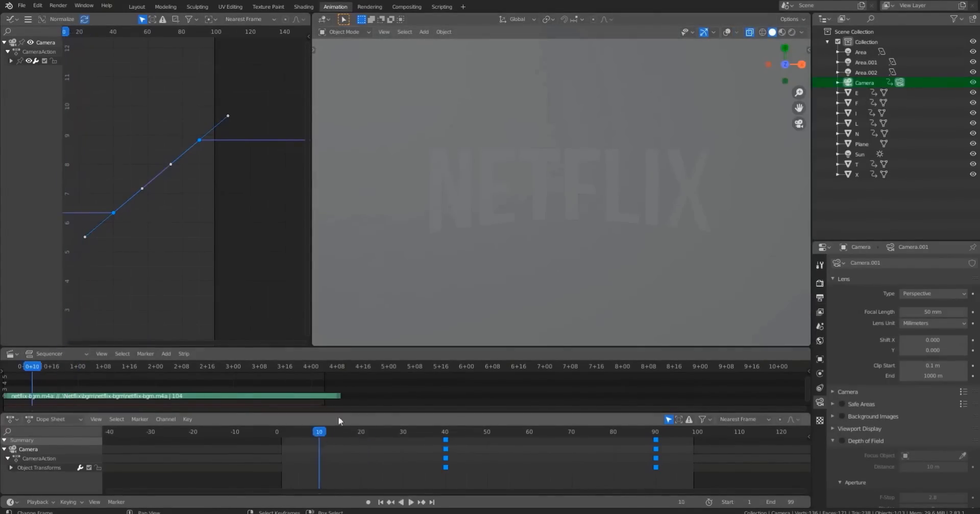
key(space)
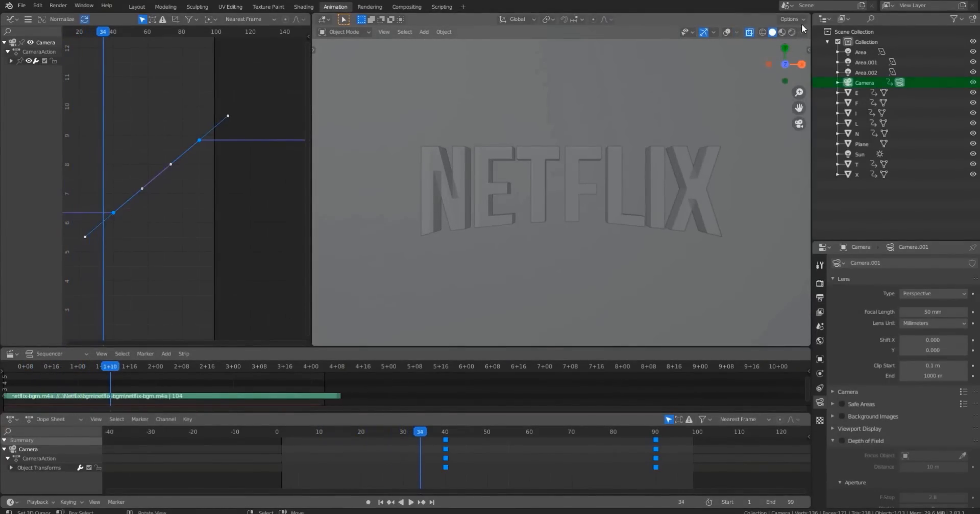
click(802, 32)
click(745, 239)
Enable Shadow and Cavity in the solid viewport shading options.
click(744, 250)
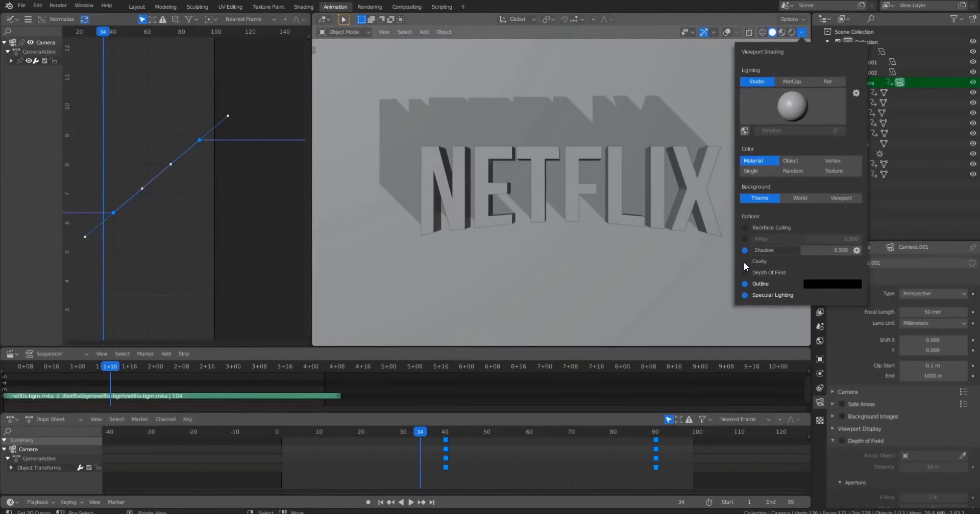
click(745, 261)
mouse_move(376, 432)
mouse_down()
mouse_move(337, 433)
mouse_move(399, 433)
mouse_up()
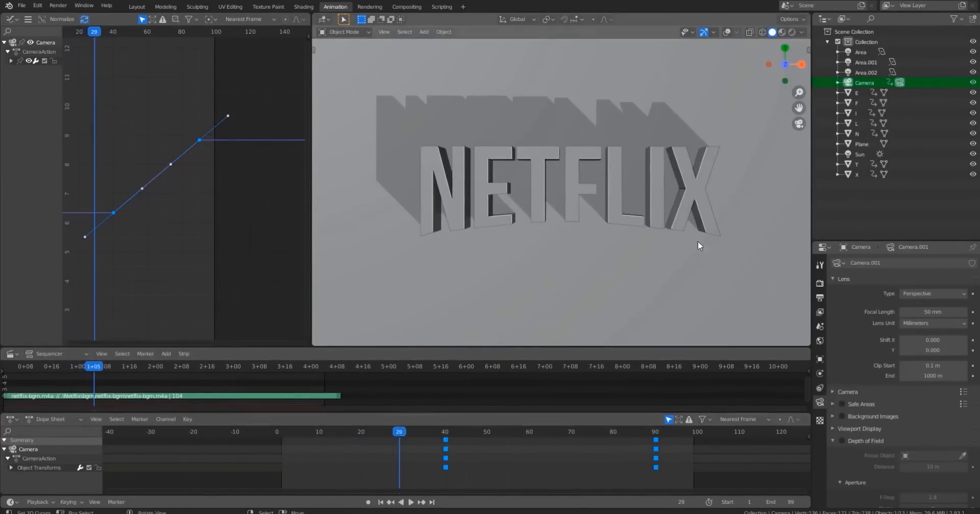
Rotate the solid-shading shadow light direction and play the animation from frame 0.
click(802, 33)
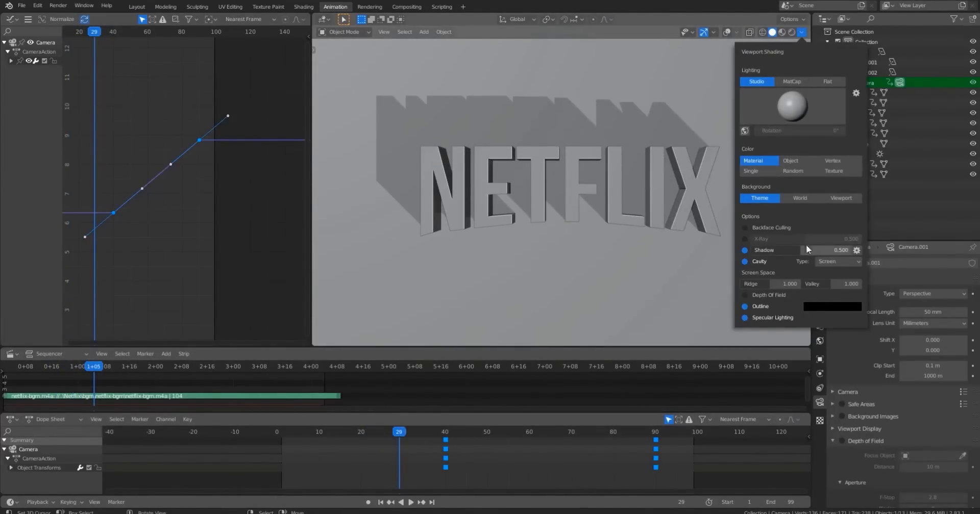
click(856, 250)
drag(869, 279, 880, 293)
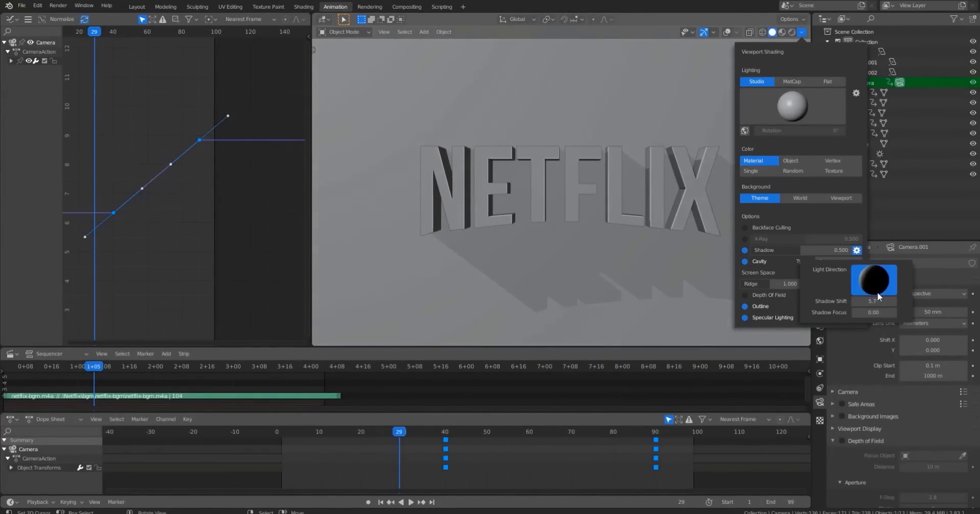
click(292, 432)
key(space)
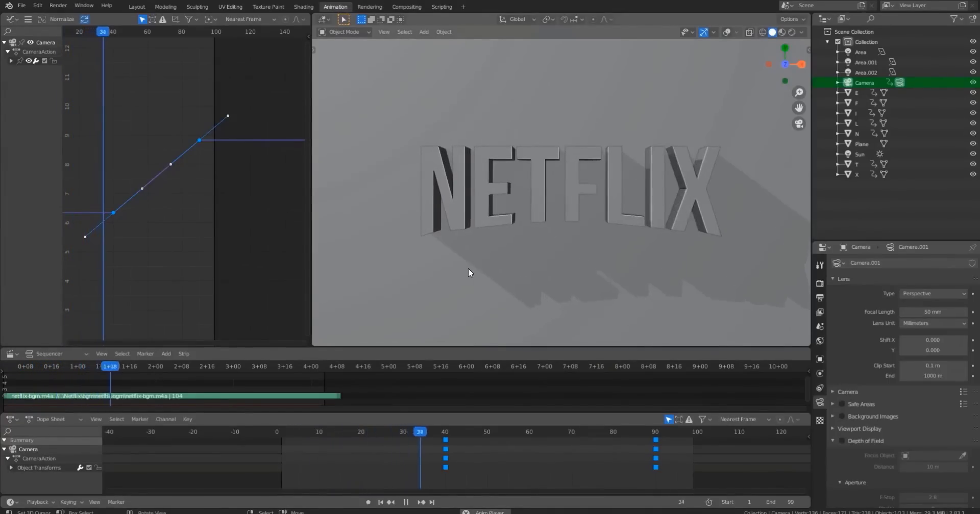
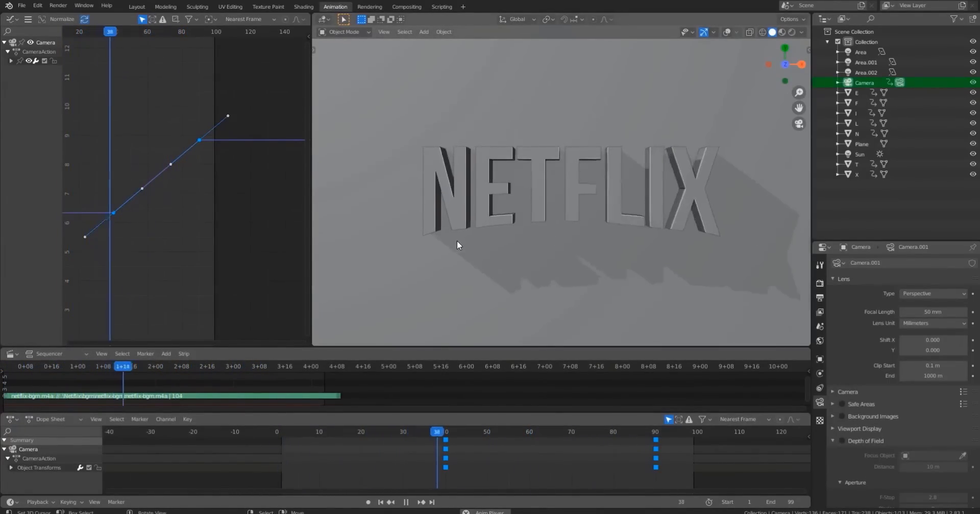
Preview the animation from frame 0 in rendered viewport shading and switch back to solid shading.
key(space)
key(z)
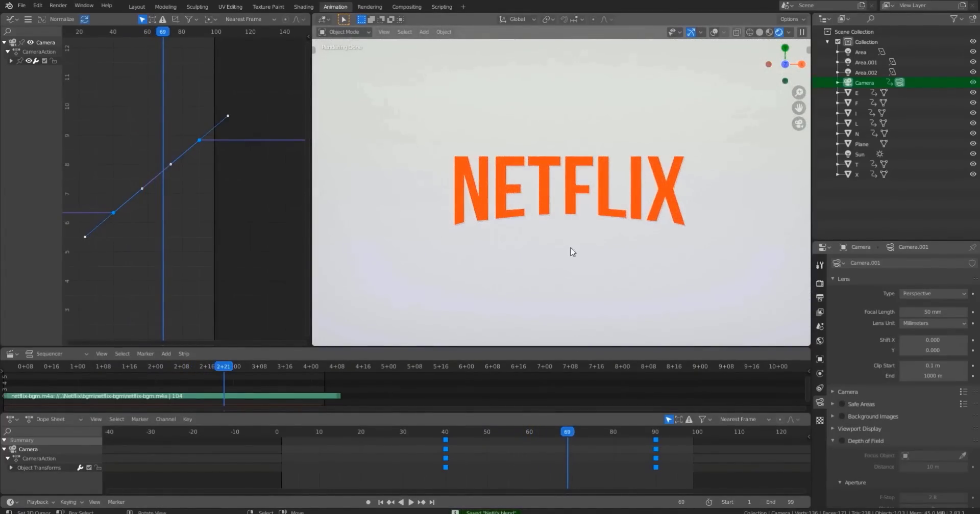
mouse_move(572, 251)
middle_down()
mouse_move(594, 216)
mouse_move(510, 271)
middle_up()
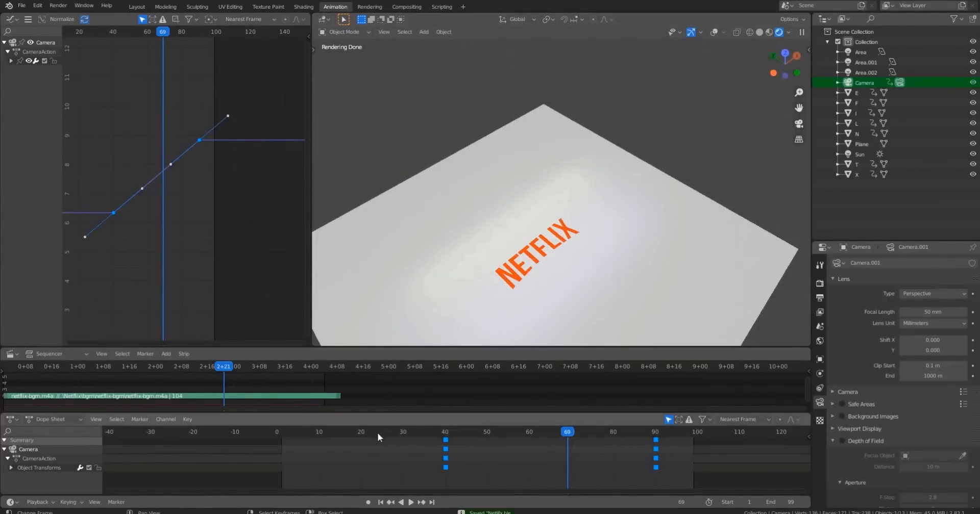
click(276, 433)
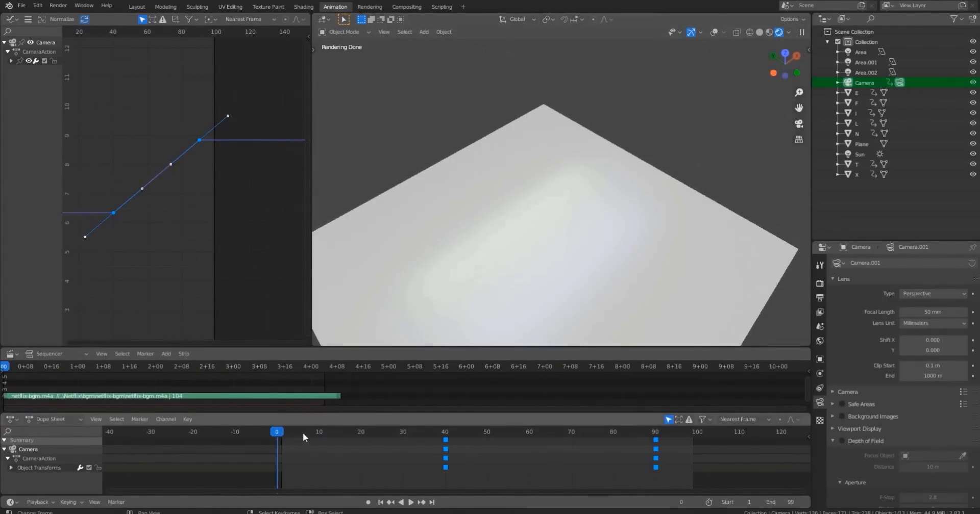
key(space)
shift+middle_drag(553, 236, 572, 209)
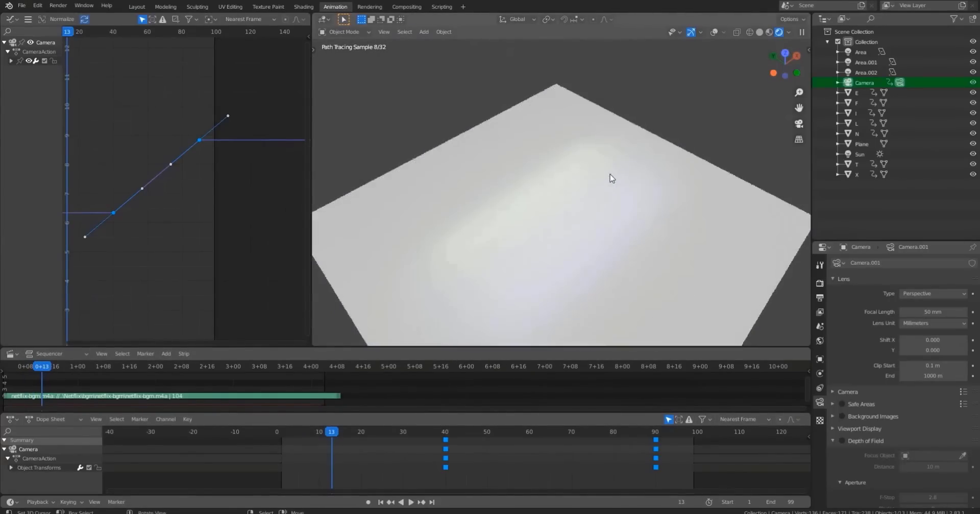
drag(305, 434, 290, 434)
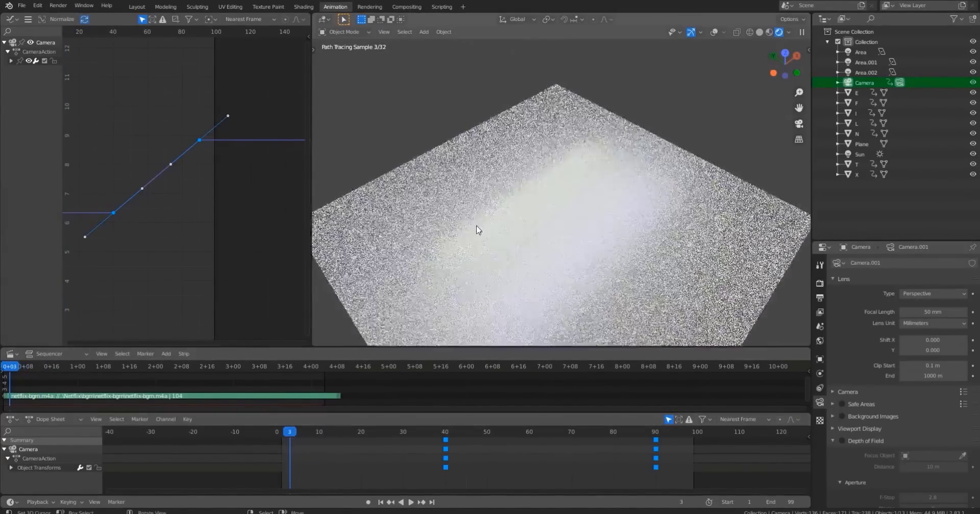
key(shift+z)
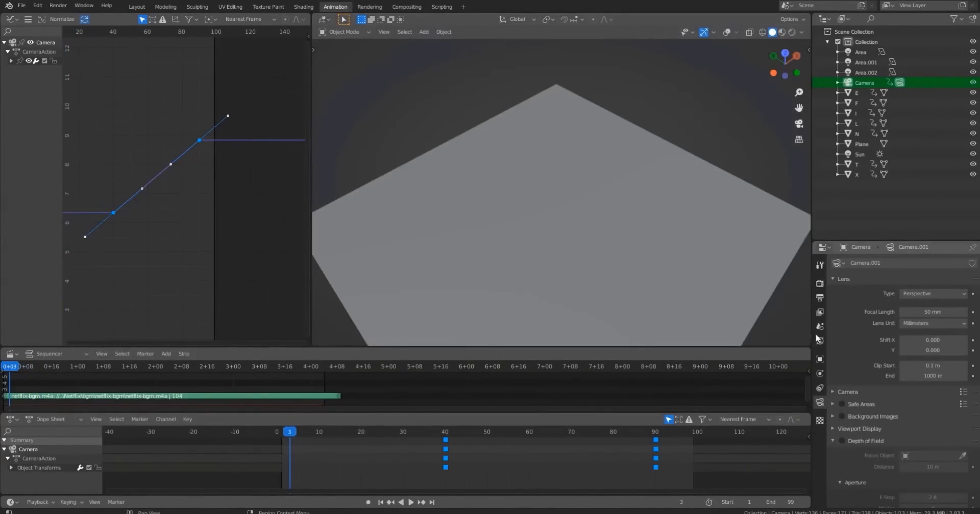
Set the render output path to the renders folder inside the Netflix_Tutorial project.
click(820, 283)
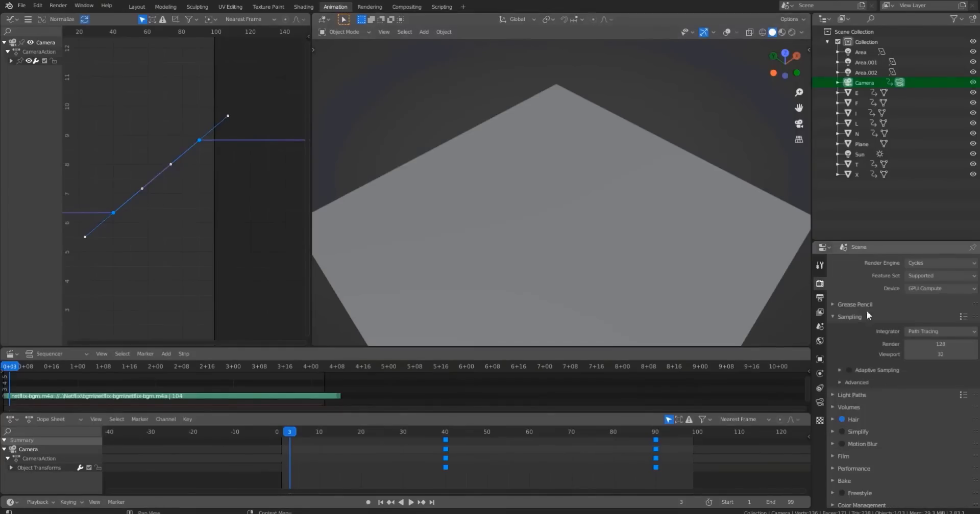
scroll(698, 222, down, 2)
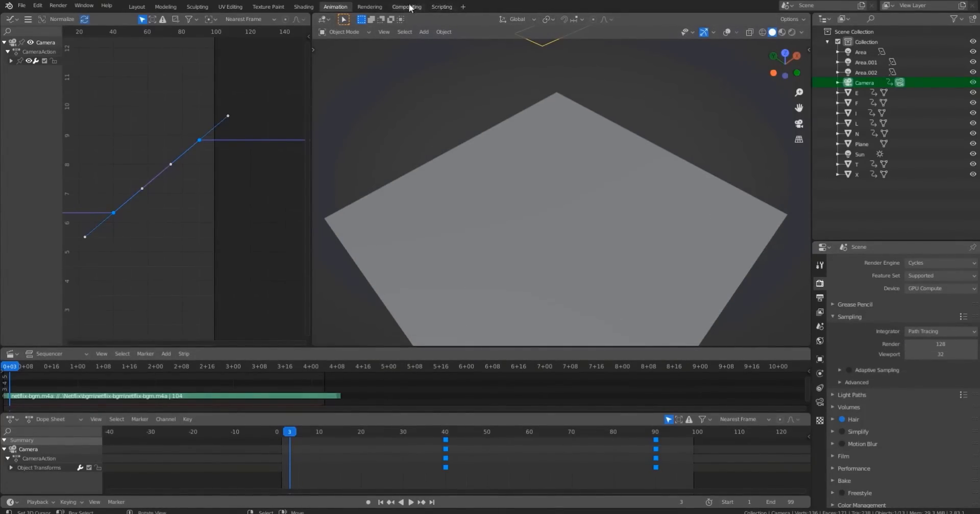
click(819, 297)
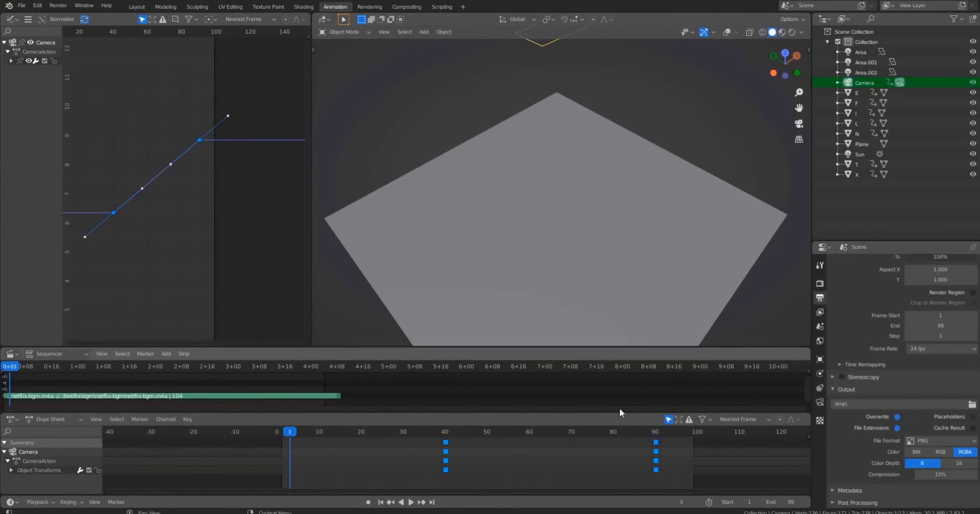
click(620, 408)
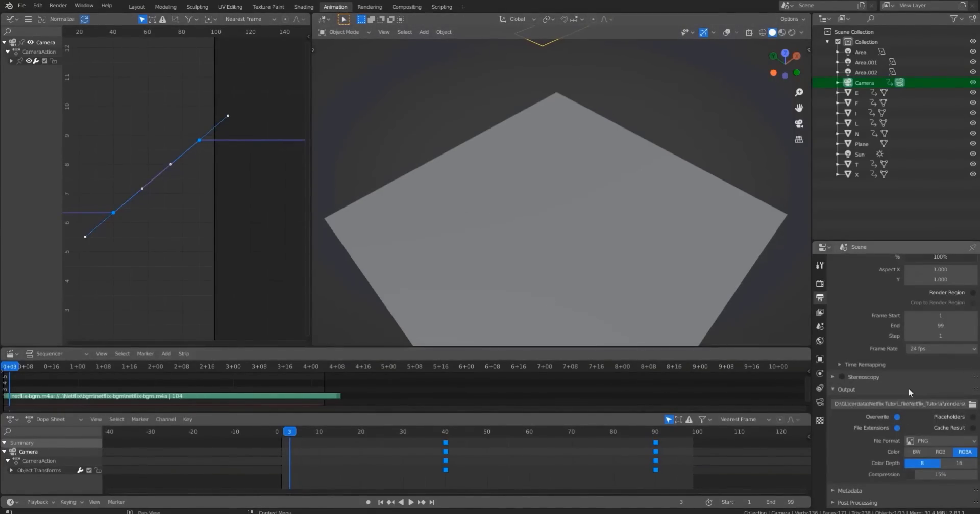
Set the output file format to FFmpeg video with a QuickTime container.
click(933, 440)
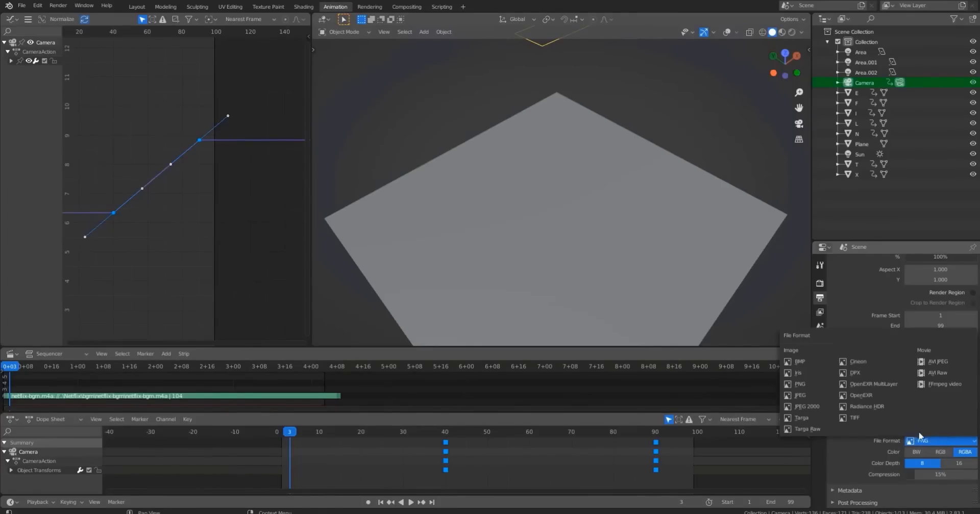
click(938, 384)
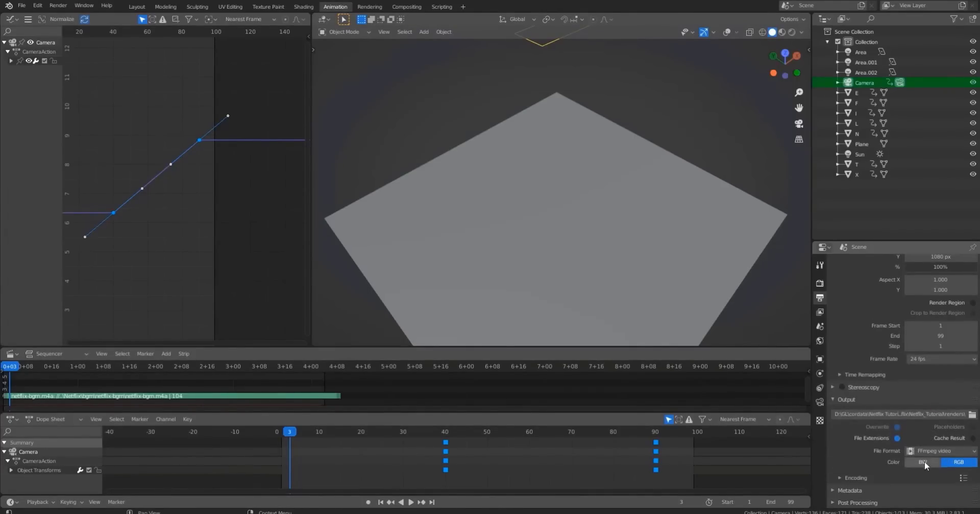
scroll(889, 433, down, 5)
click(935, 391)
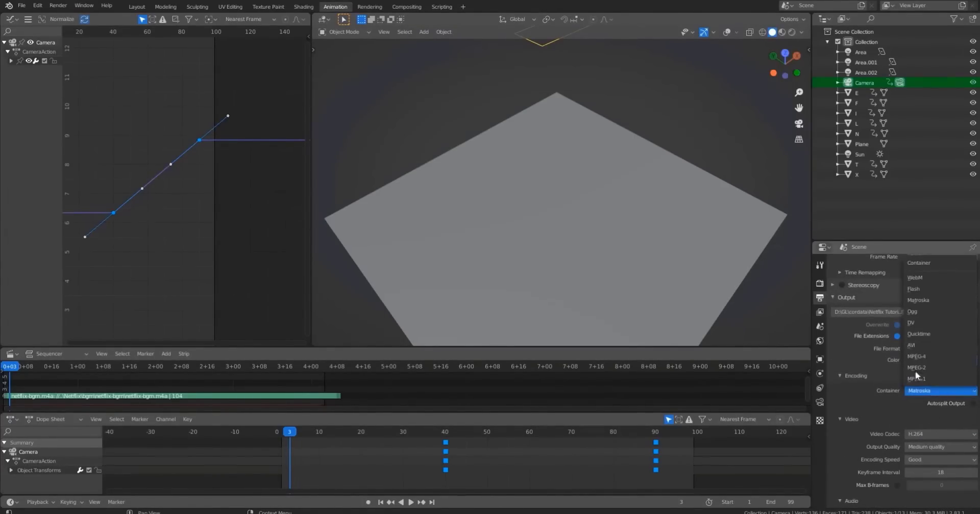
click(922, 332)
scroll(928, 398, down, 2)
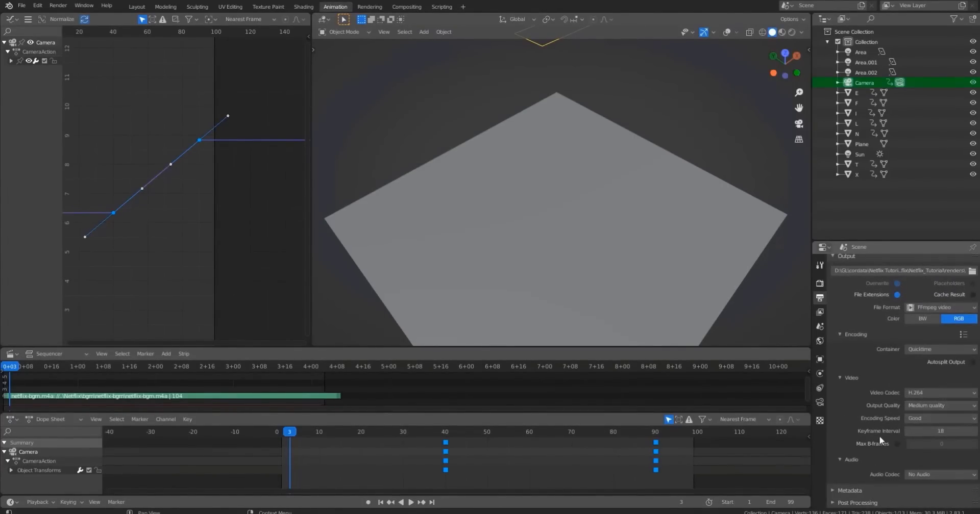
scroll(880, 435, up, 3)
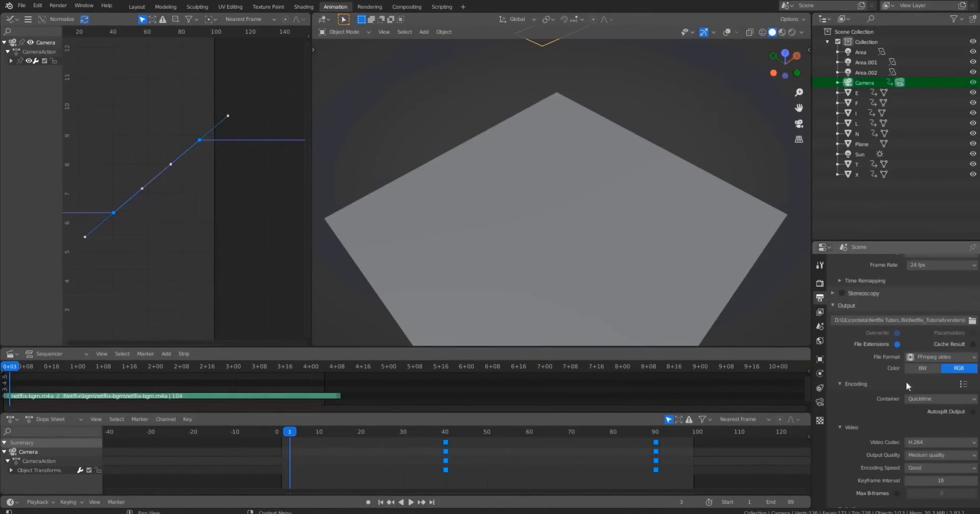
Play a short part of the animation and save the blend file.
key(space)
drag(311, 432, 352, 415)
key(space)
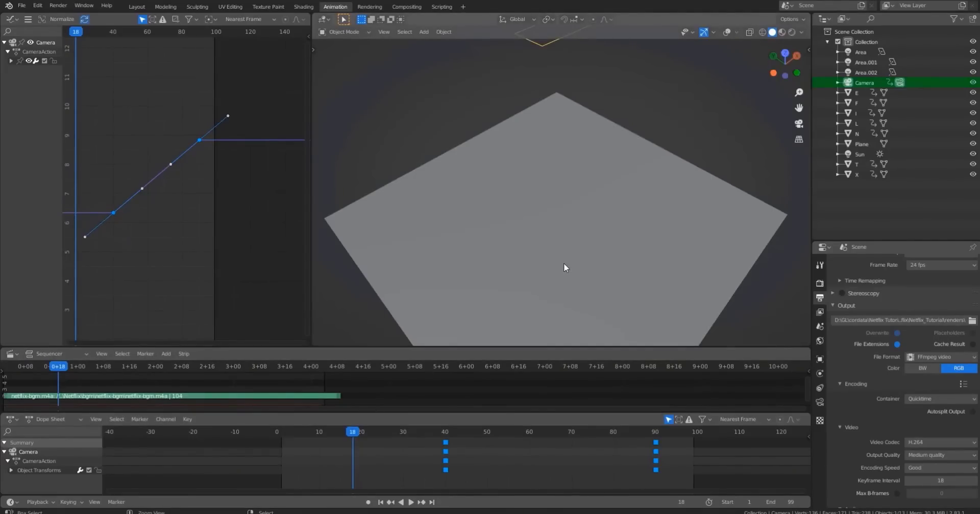
key(ctrl+s)
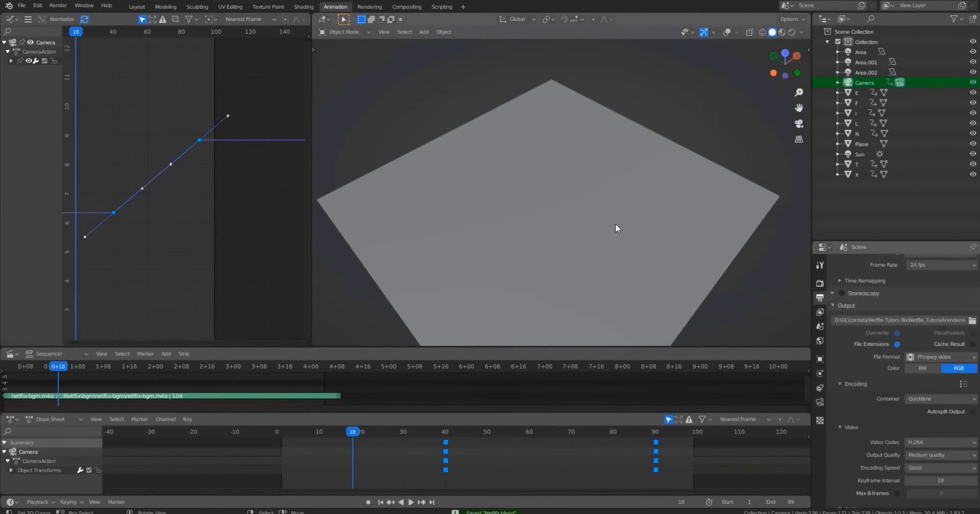
Return to camera view at frame 1 and set the render resolution to 550 x 400 px at 60%.
middle_drag(633, 186, 608, 212)
key(KP_7)
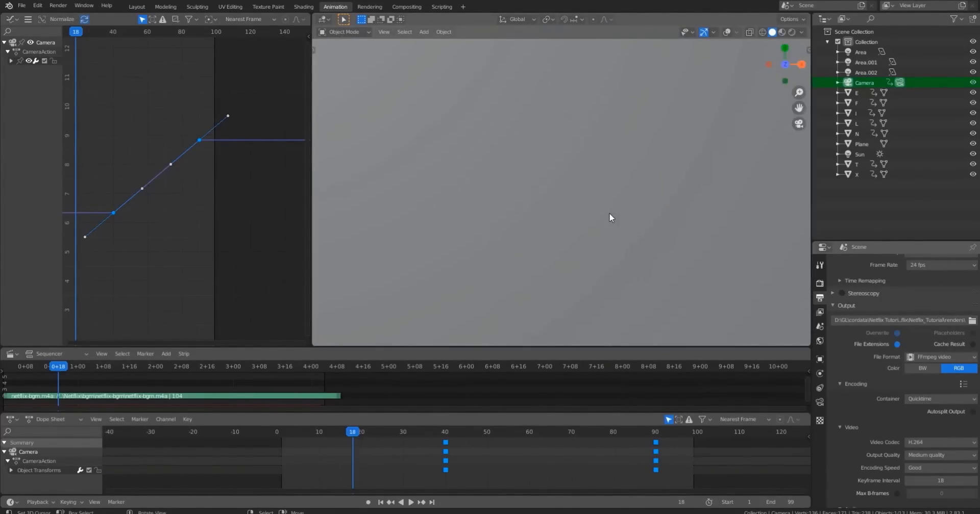
key(KP_0)
drag(317, 436, 280, 454)
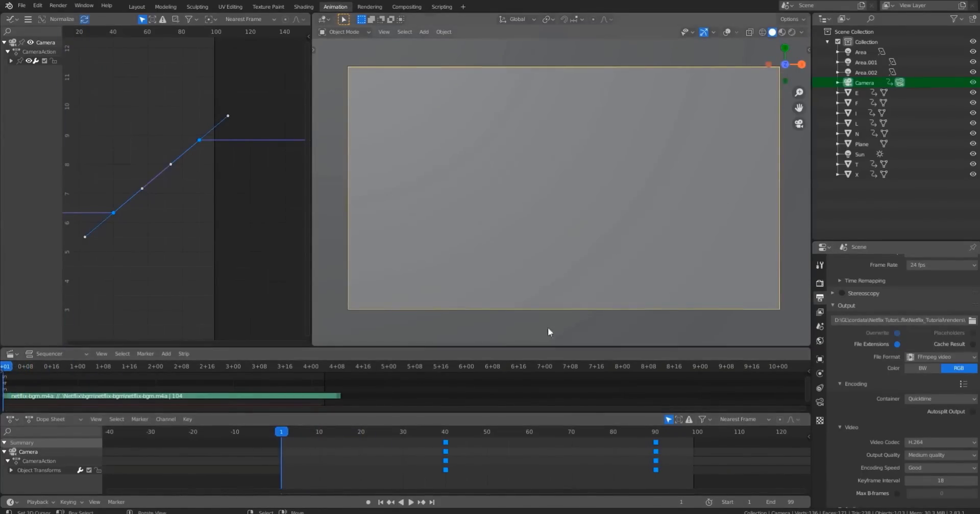
scroll(870, 350, up, 6)
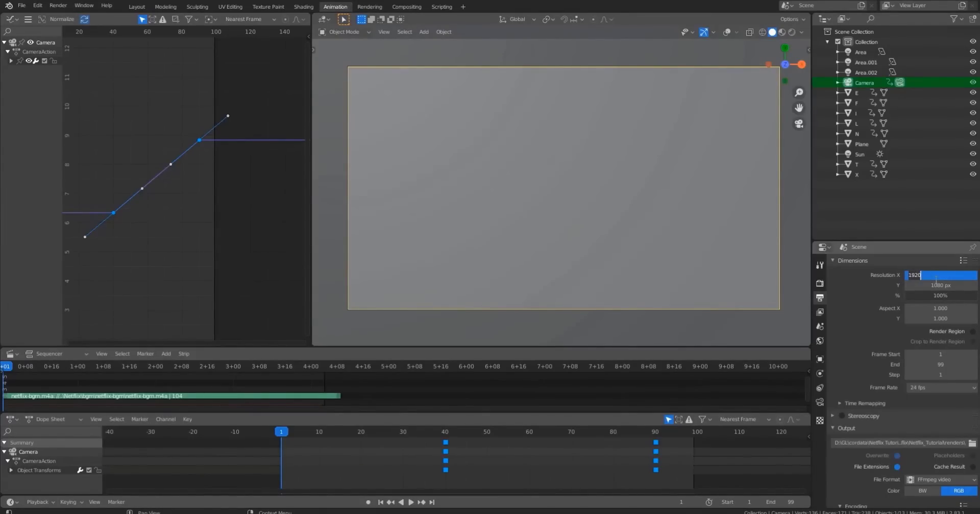
text(50)
key(Tab)
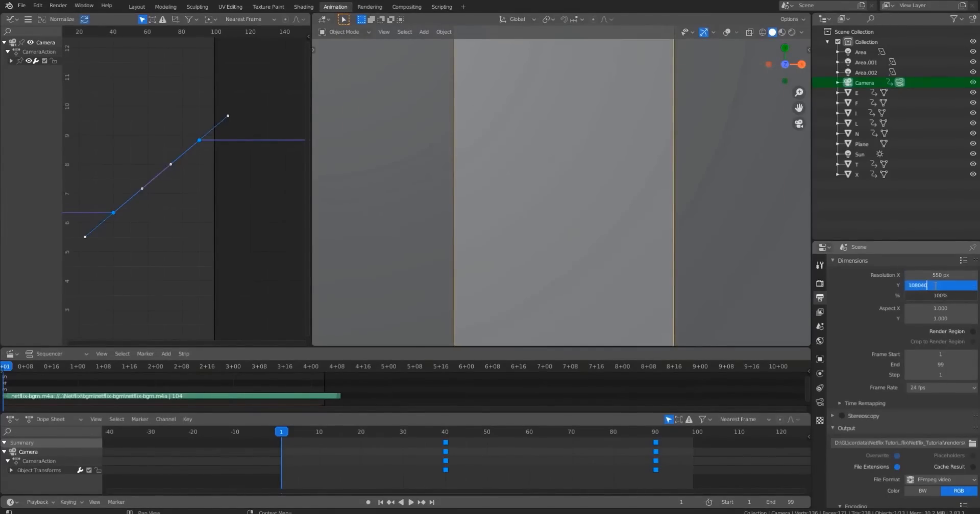
key(Return)
click(943, 296)
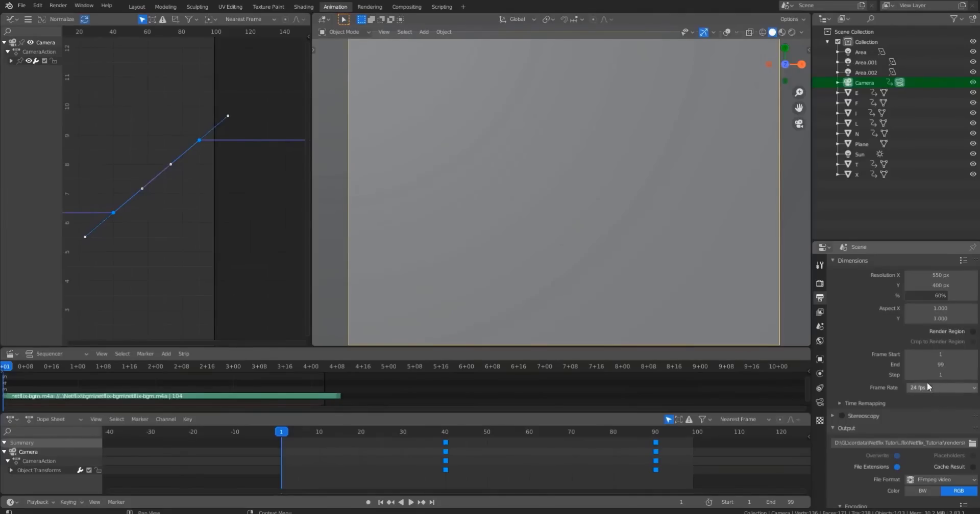
Render the whole animation from the render settings and close the render window.
click(819, 312)
click(821, 326)
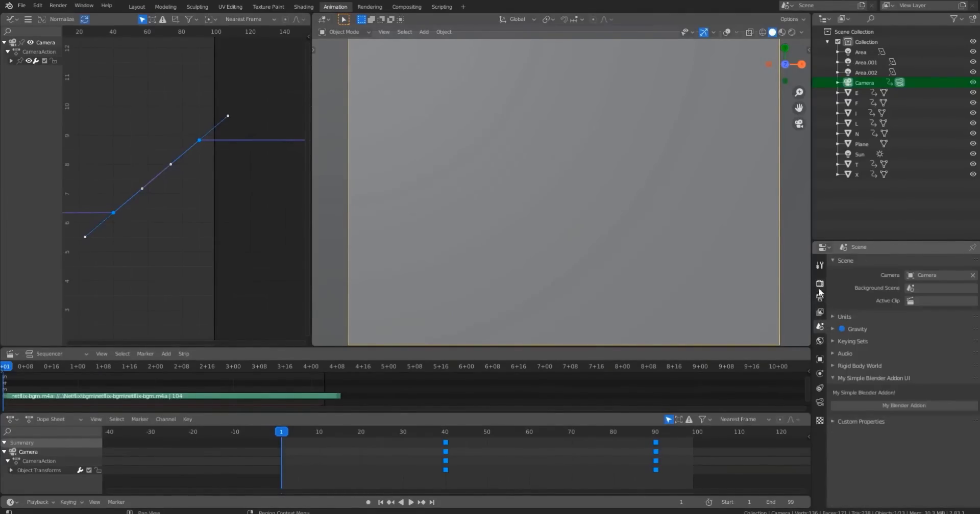
click(819, 283)
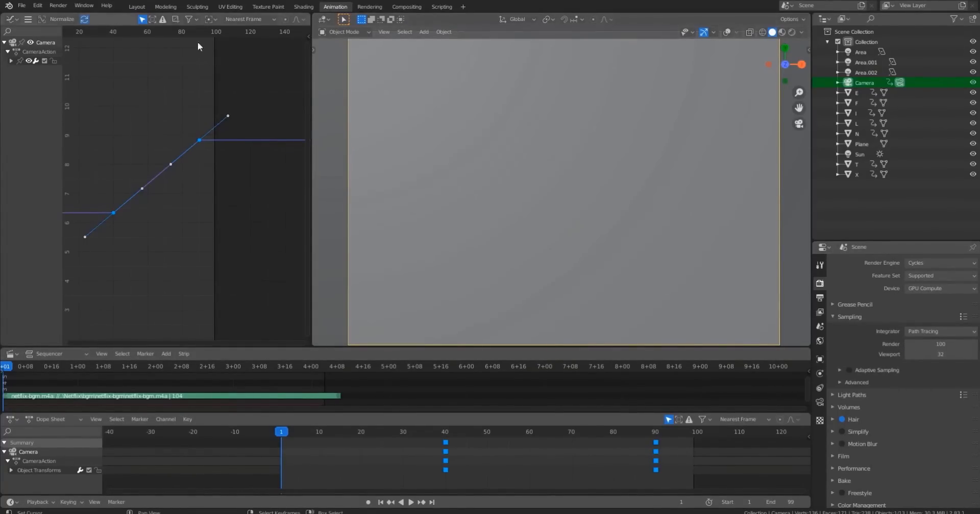
click(58, 5)
click(78, 27)
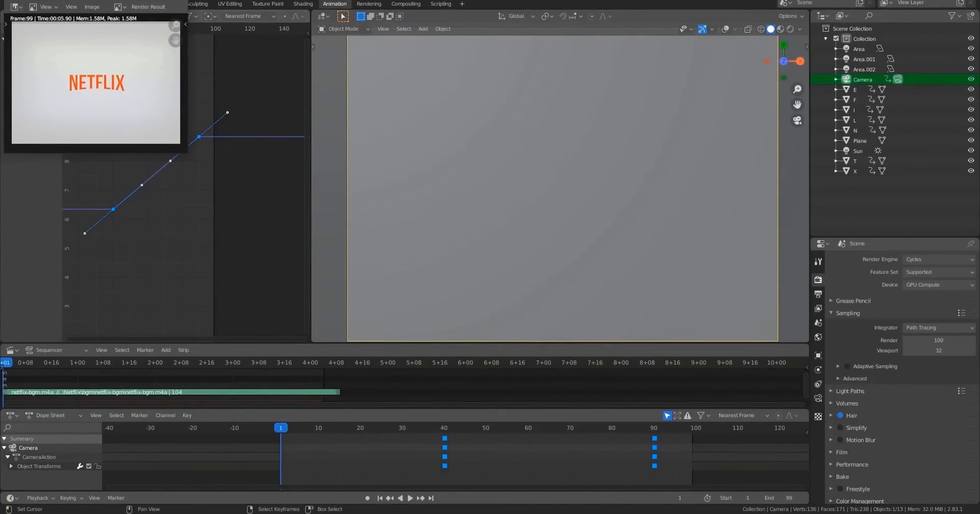
click(174, 0)
Open the rendered 0001-0099 video from the renders folder in a media player.
click(294, 513)
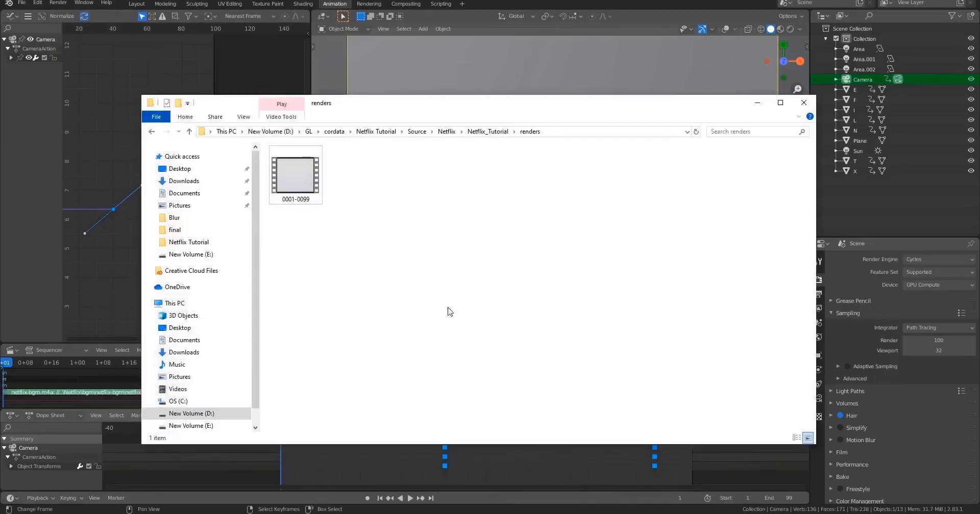
double_click(296, 187)
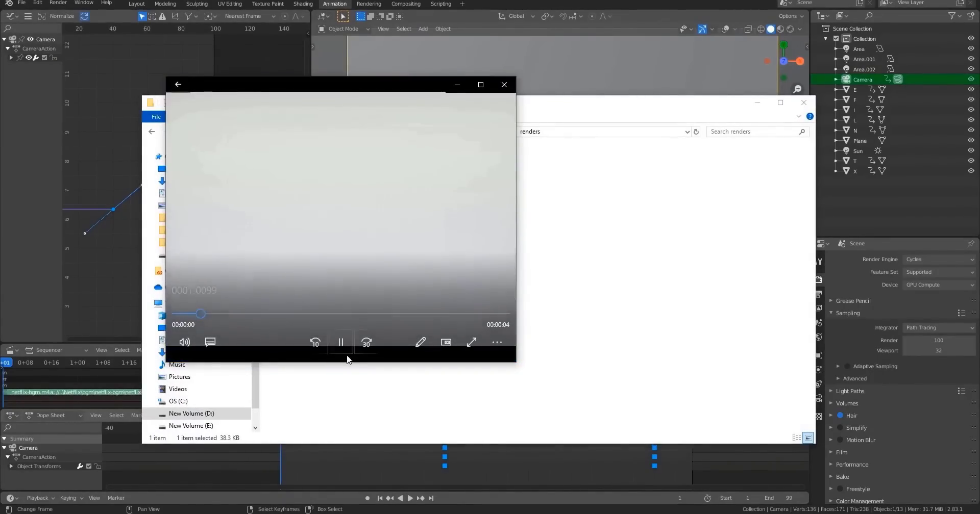
drag(510, 366, 440, 299)
click(757, 102)
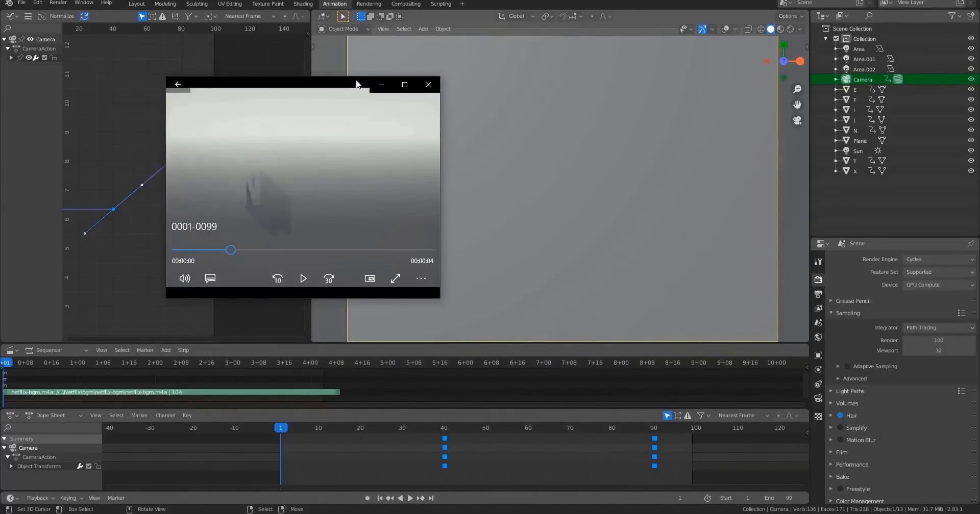
drag(357, 83, 592, 121)
Play and scrub through the rendered video to review the animation.
click(538, 319)
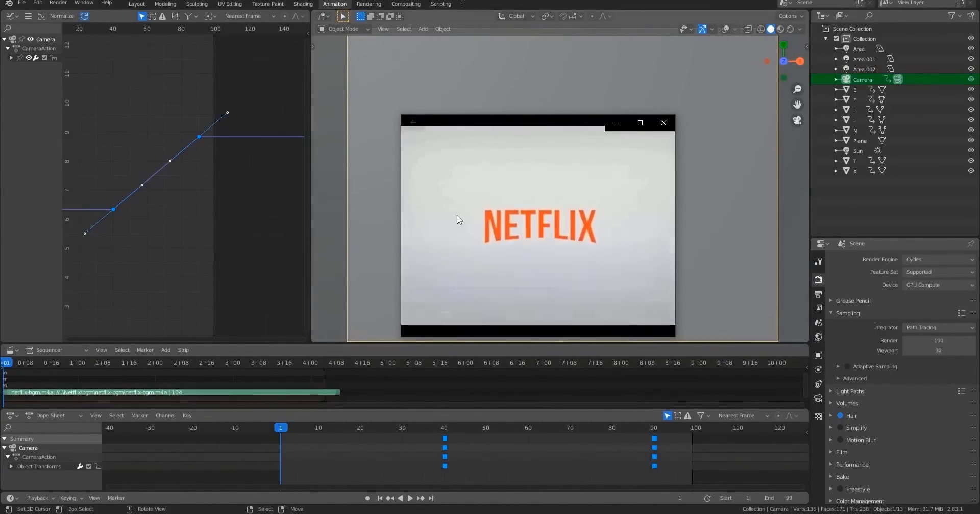
click(434, 288)
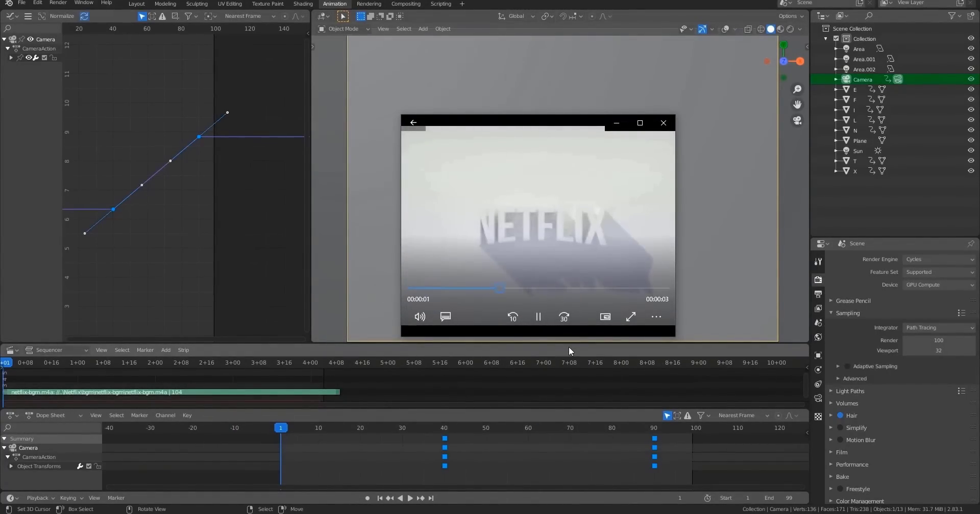
click(452, 288)
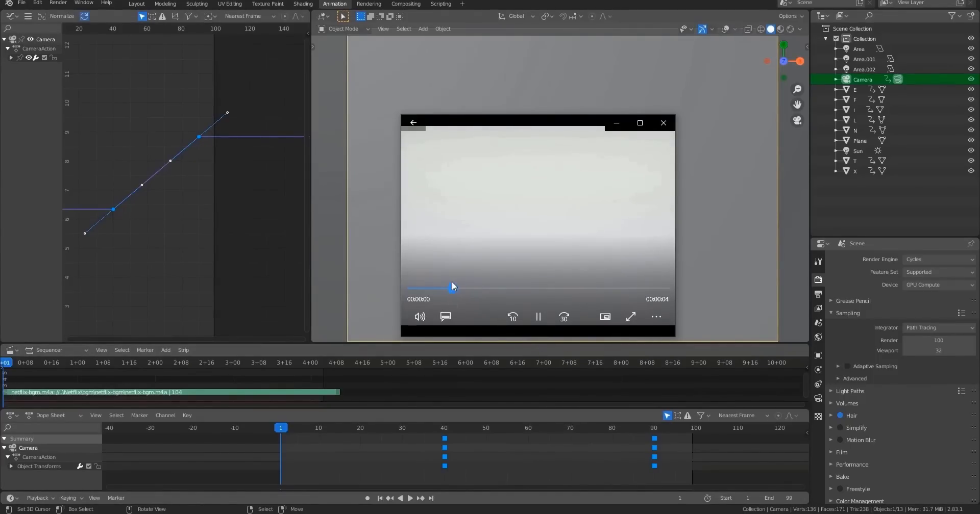
click(538, 320)
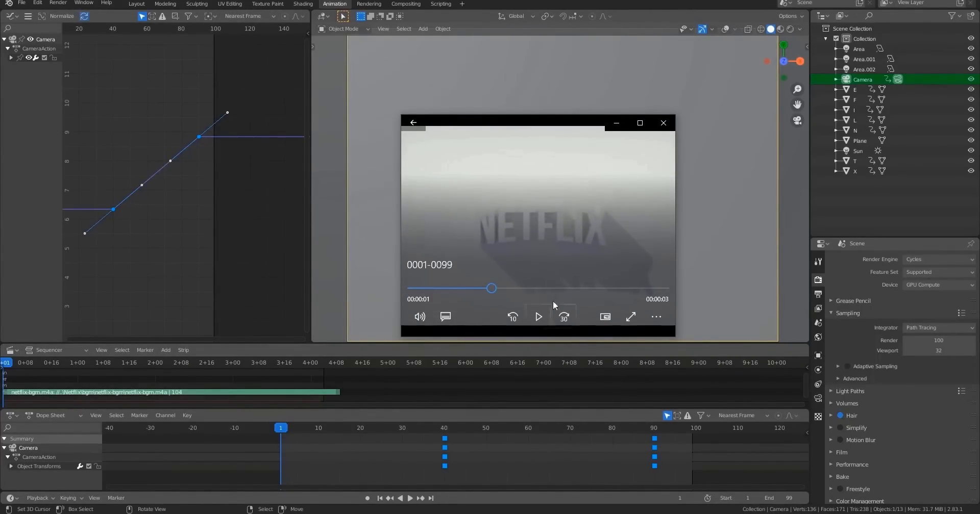
click(460, 289)
click(536, 321)
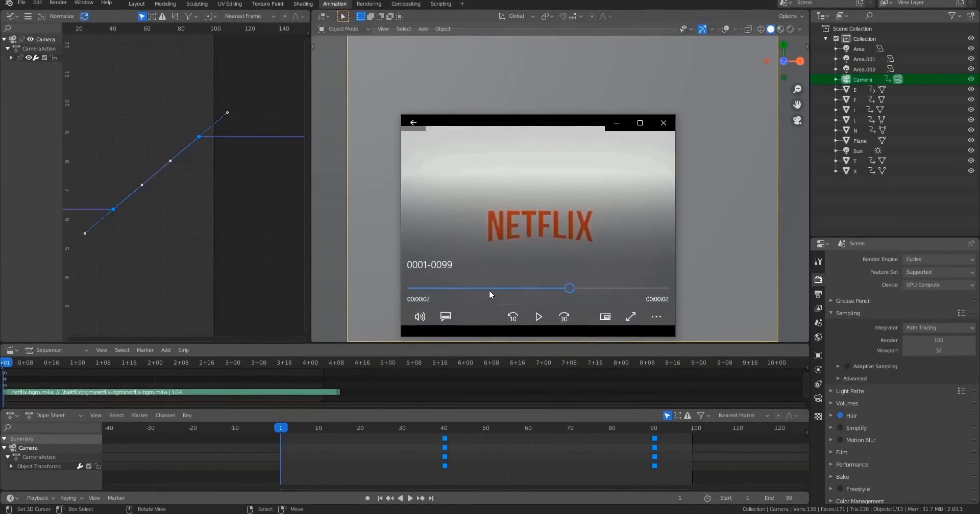
click(540, 318)
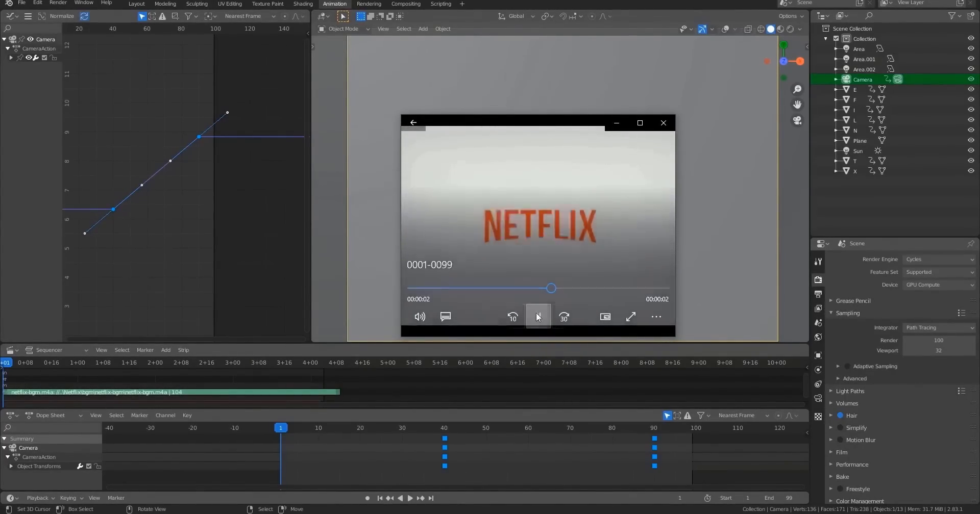
click(539, 321)
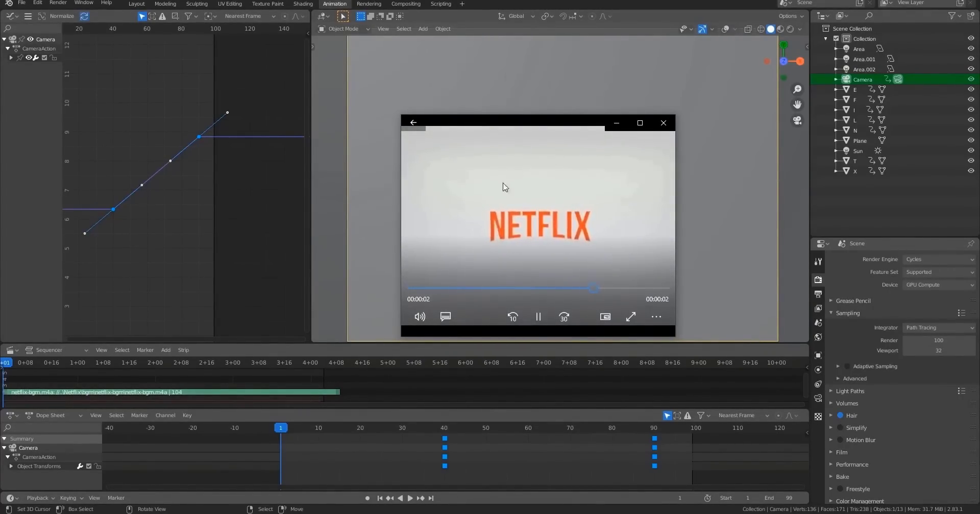
Scrub the rendered video once more and close the media player.
click(536, 289)
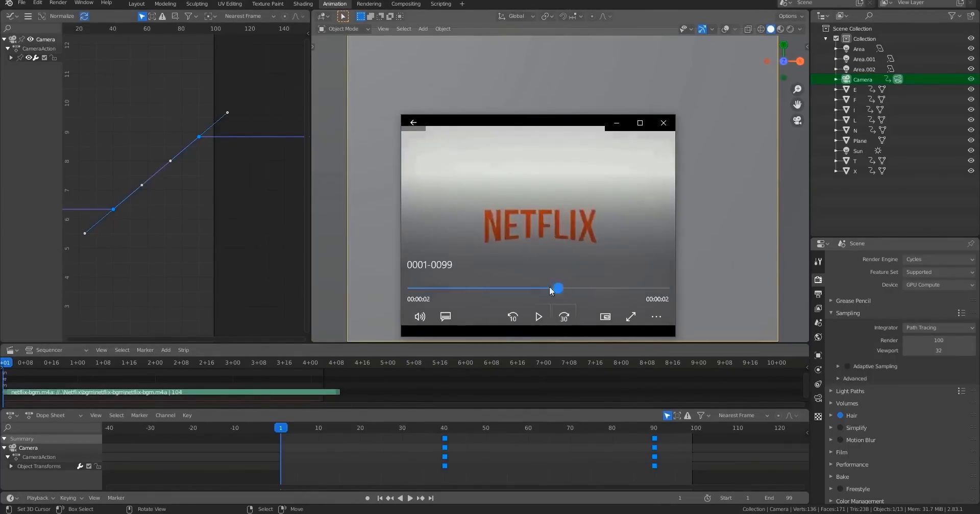
click(664, 123)
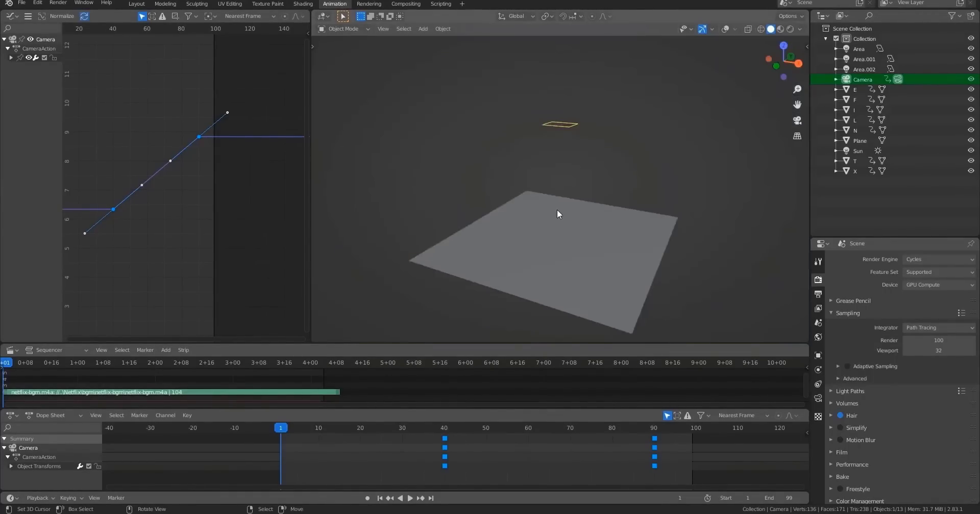
Move the camera's final keyframes from frame 90 to frame 100 in the dope sheet.
middle_drag(557, 209, 628, 134)
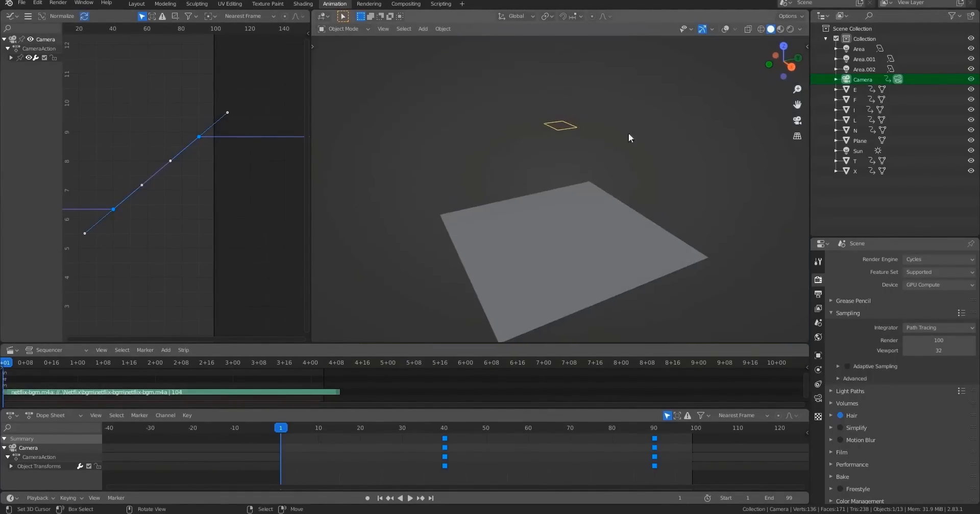
click(725, 30)
scroll(616, 169, up, 8)
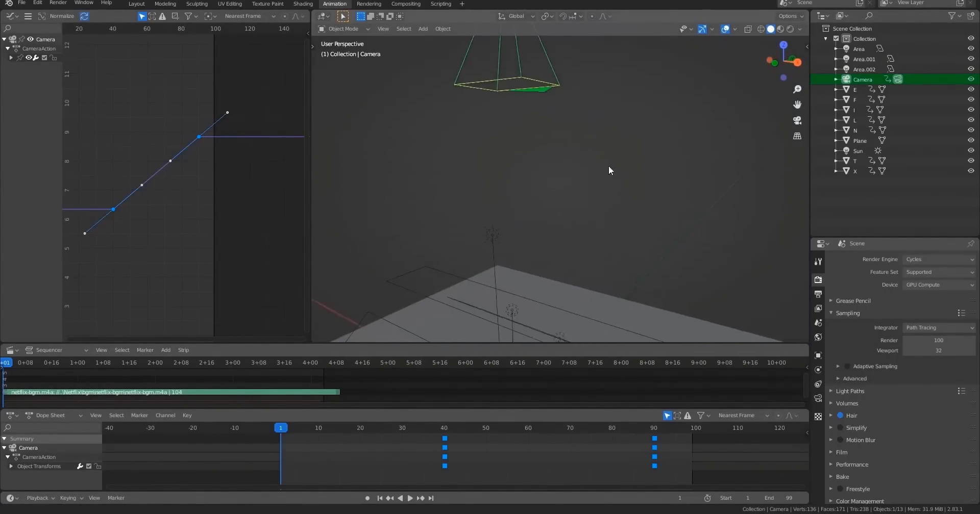
click(442, 431)
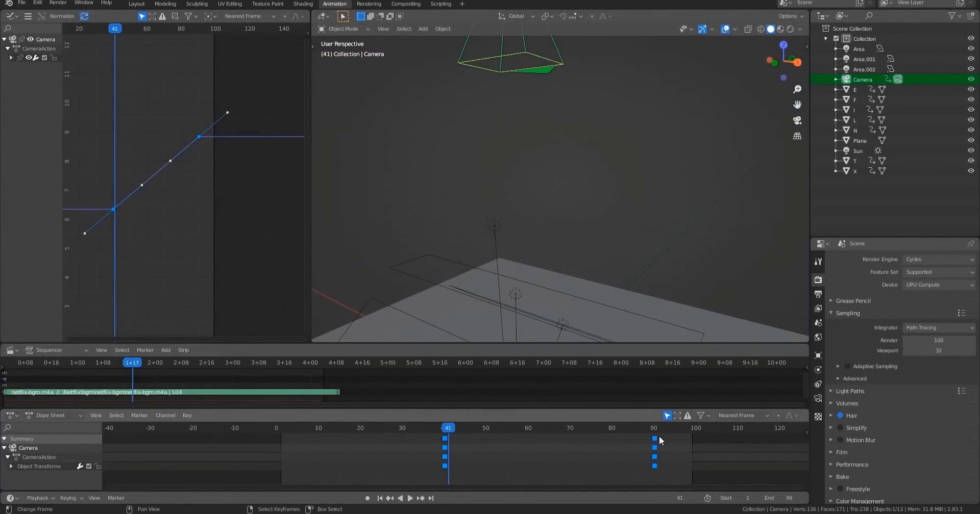
drag(655, 438, 691, 437)
drag(471, 426, 448, 428)
Switch to the camera view and play the animation from the start to preview the camera move.
key(KP_0)
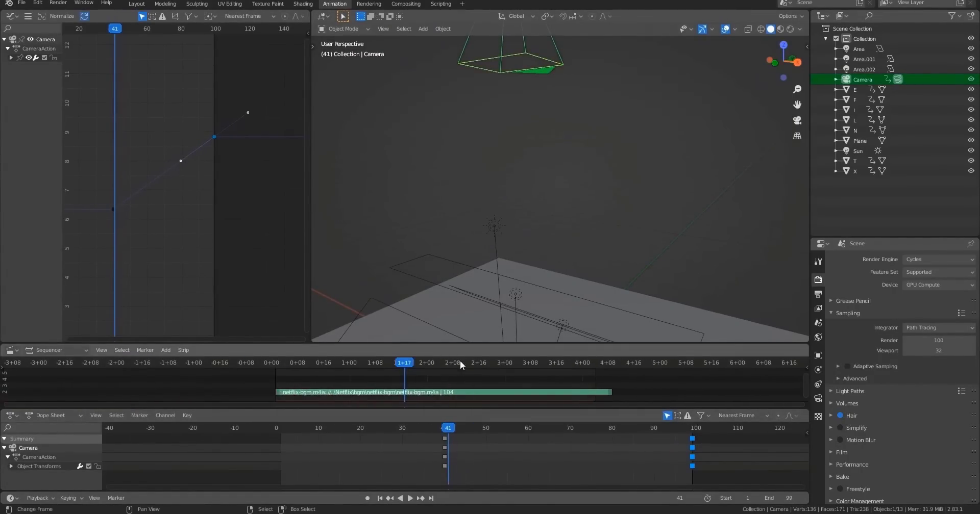
key(KP_0)
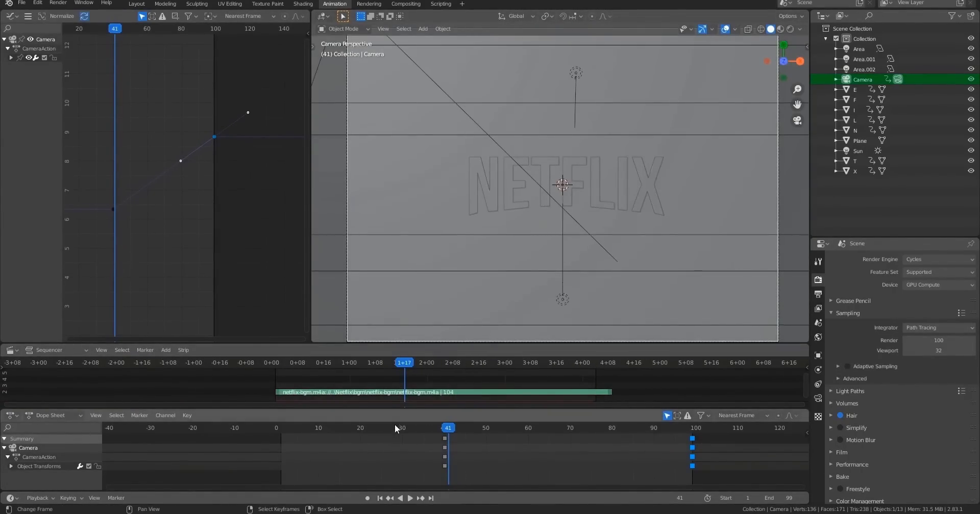
key(shift+Left)
key(space)
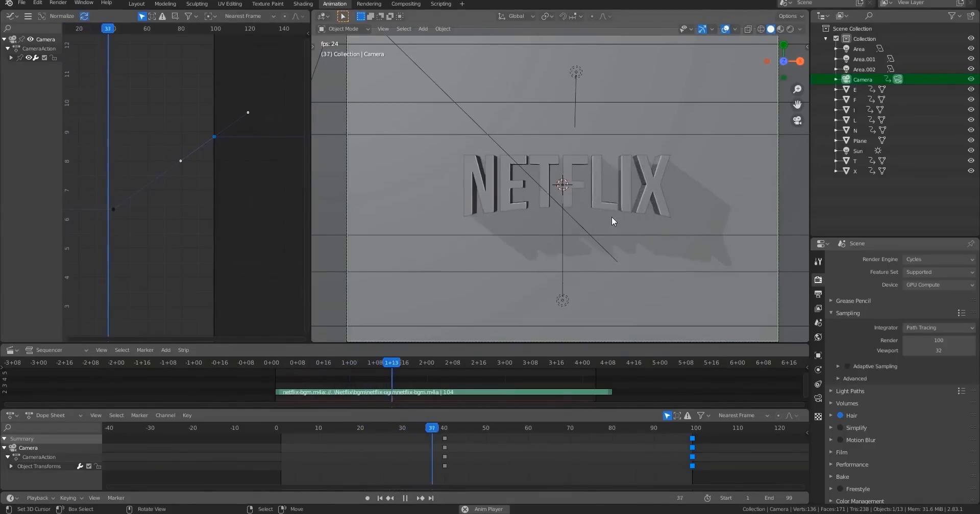
key(space)
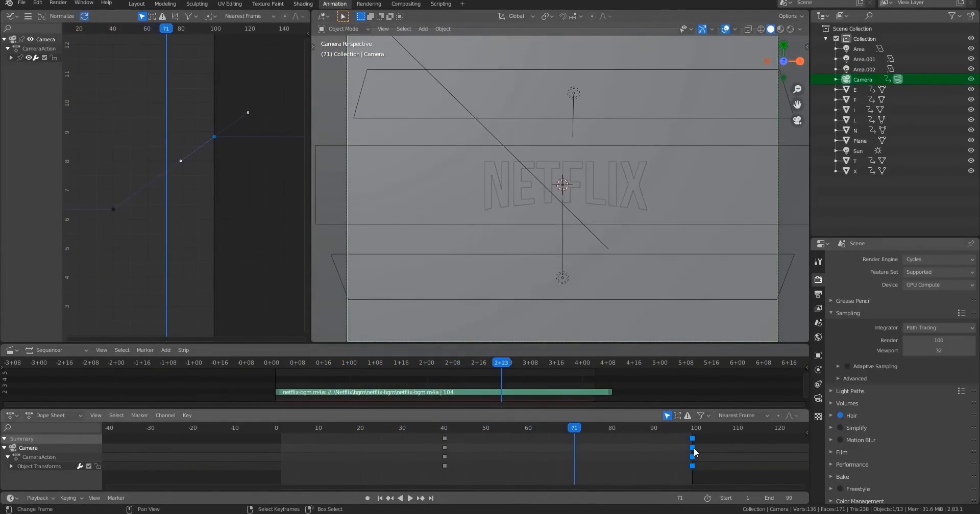
Pull the camera's final keyframes back to about frame 96.
drag(694, 448, 676, 449)
click(431, 426)
key(space)
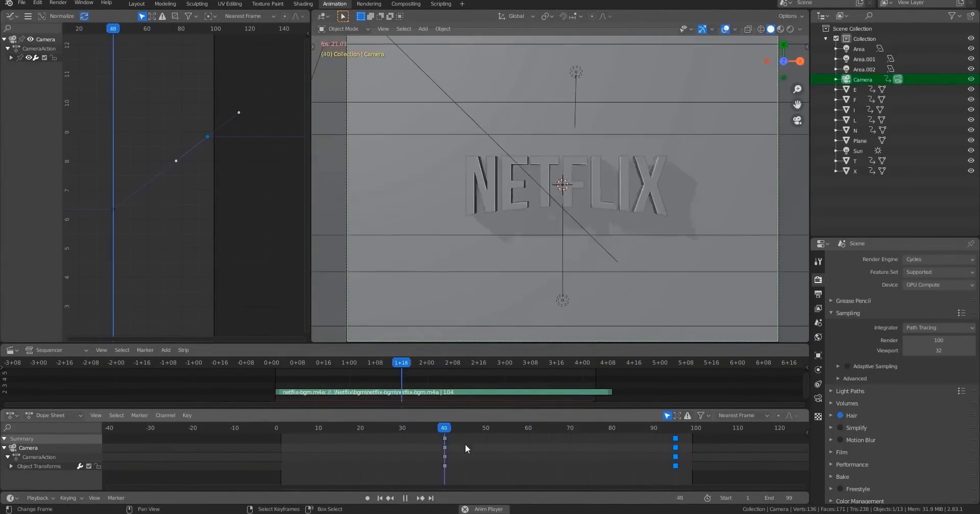
drag(675, 449, 679, 449)
Scrub and play through the camera animation without overlays to review its timing.
click(448, 433)
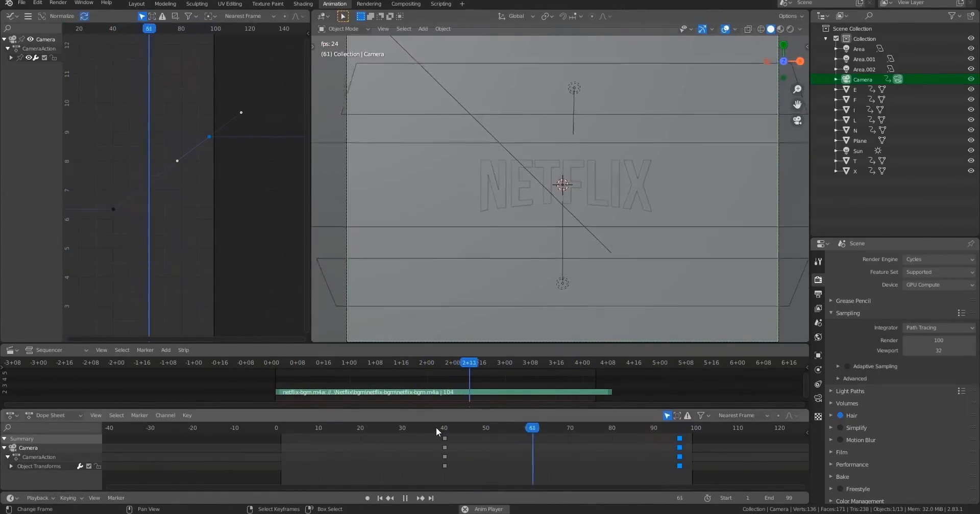
click(436, 427)
click(436, 427)
click(727, 29)
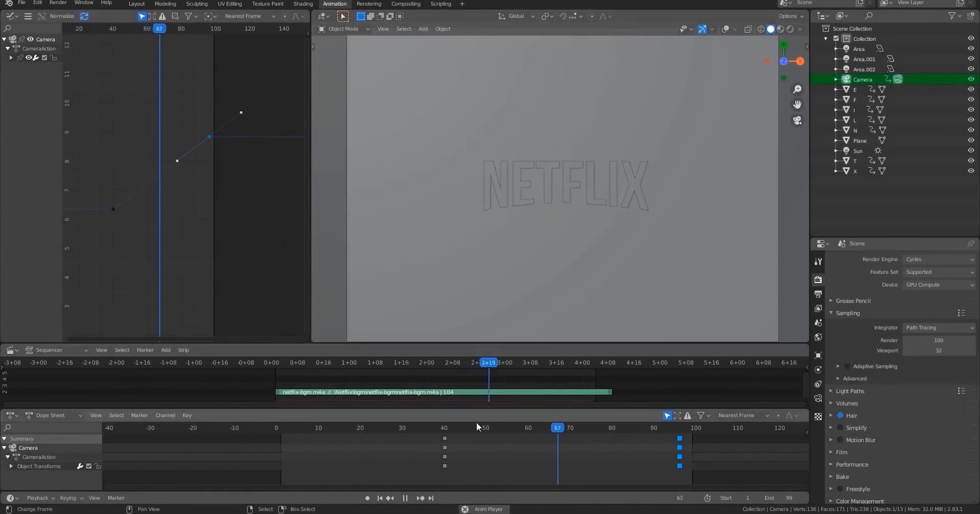
click(440, 427)
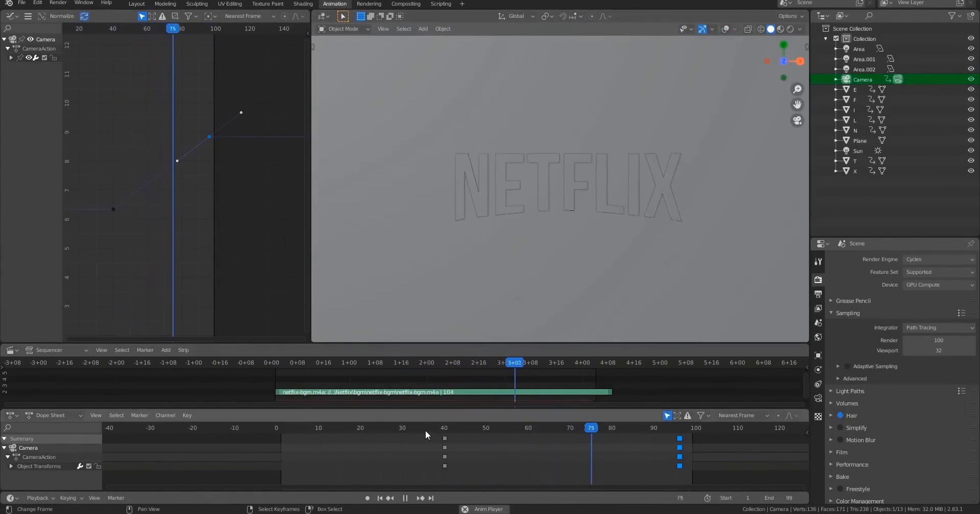
click(355, 437)
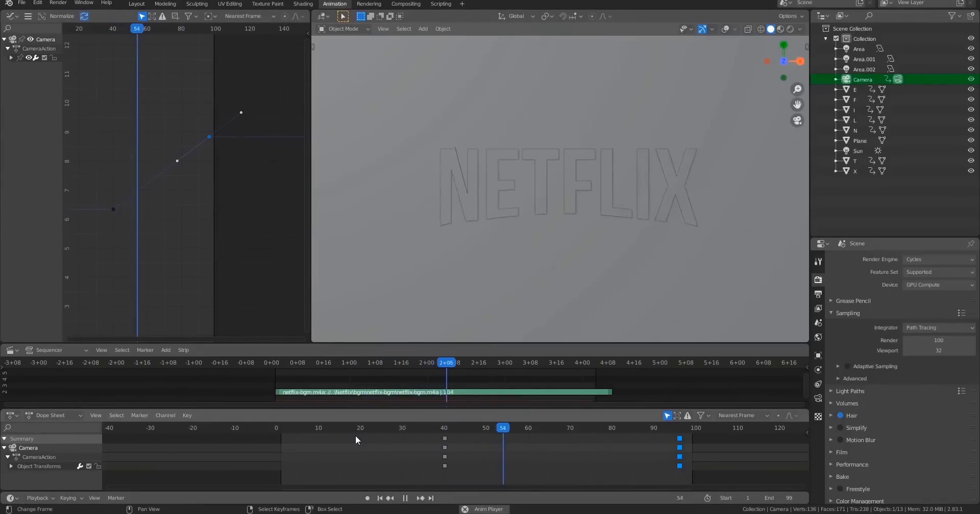
key(space)
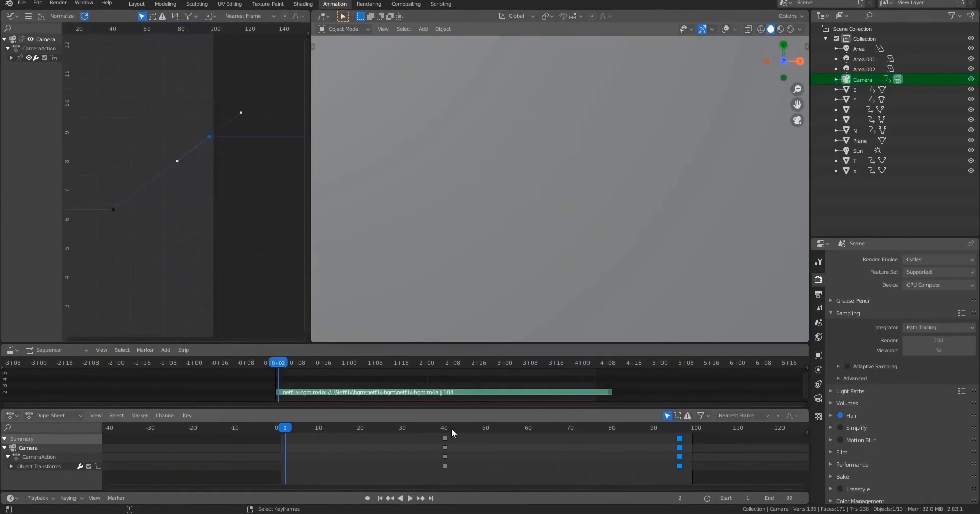
Shift the camera's middle keyframes from frame 40 to about frame 39.
click(444, 428)
drag(445, 440, 441, 440)
key(space)
Replay the camera animation from the start to check the new timing.
click(346, 428)
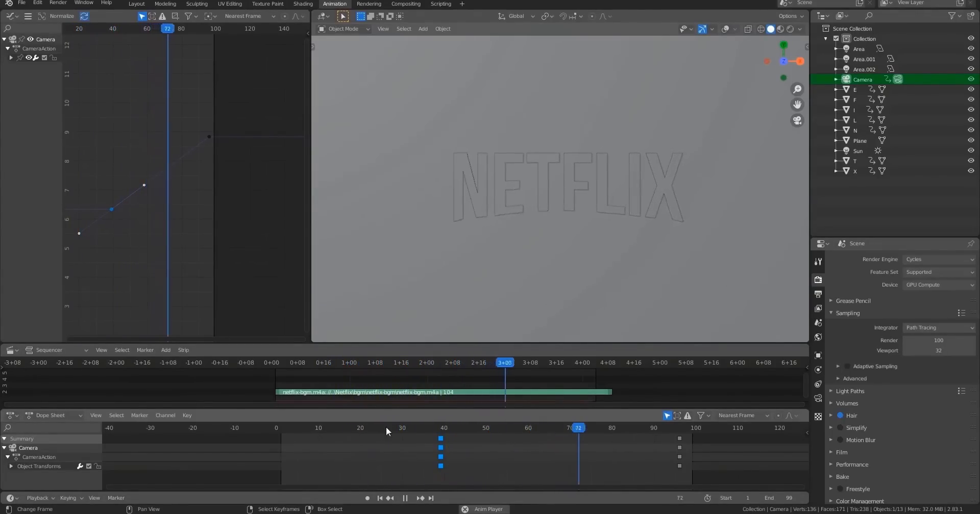
key(space)
key(shift+Left)
key(space)
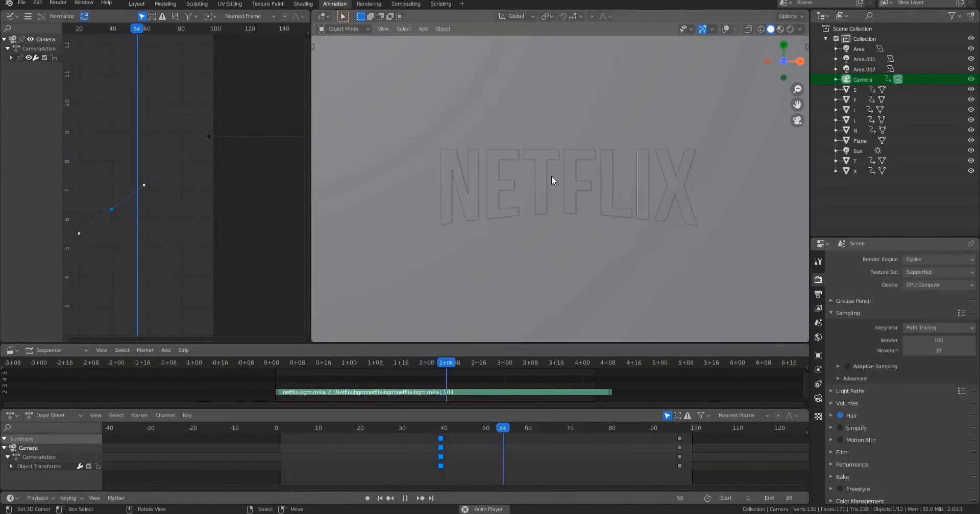
key(space)
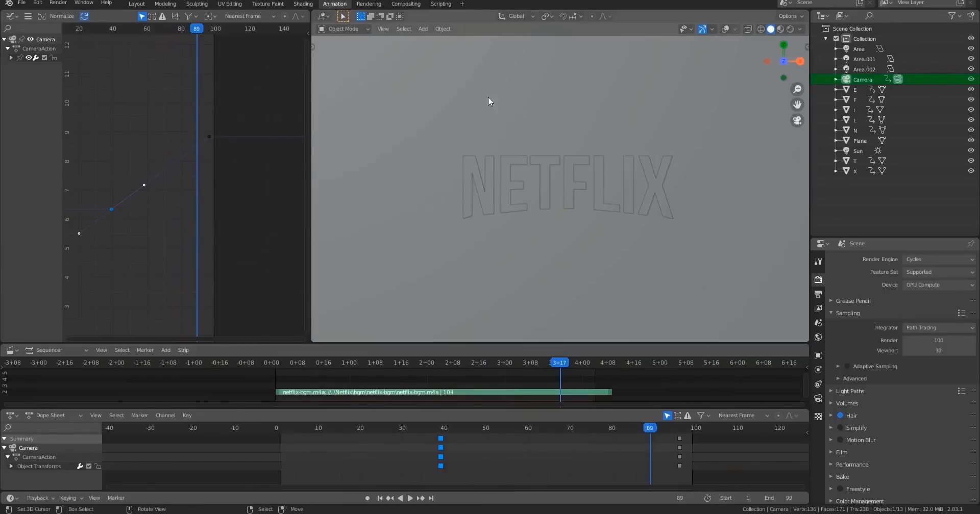
scroll(556, 210, down, 3)
scroll(550, 210, up, 2)
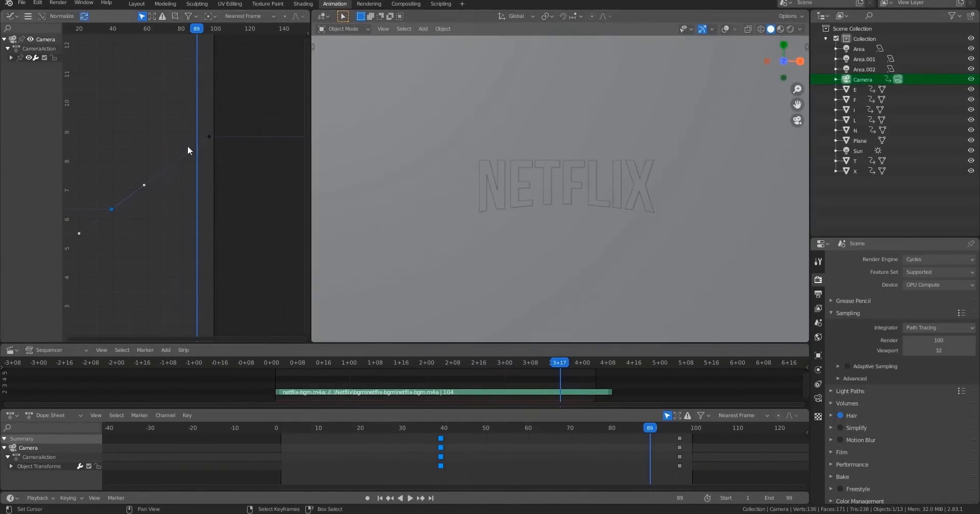
scroll(534, 204, down, 3)
scroll(561, 184, up, 2)
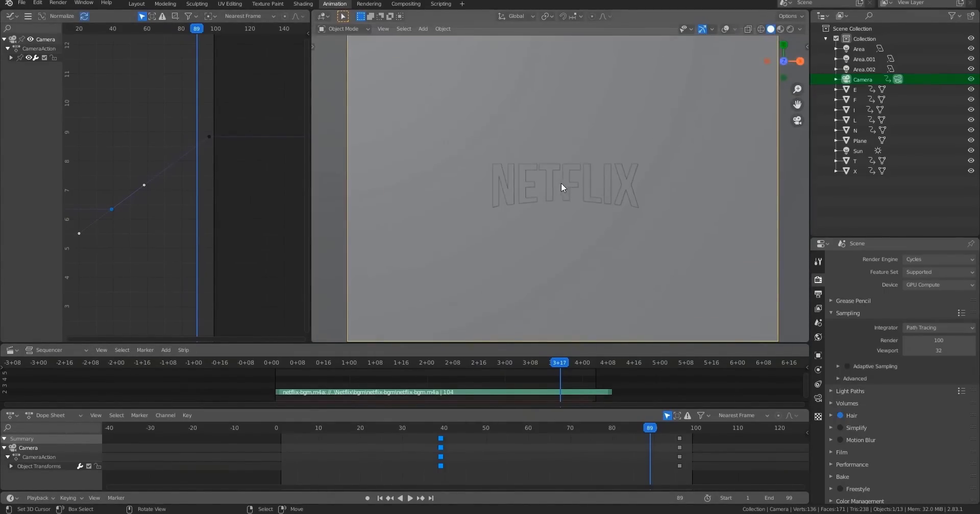
Save the blend file.
middle_drag(652, 240, 583, 176)
key(ctrl+s)
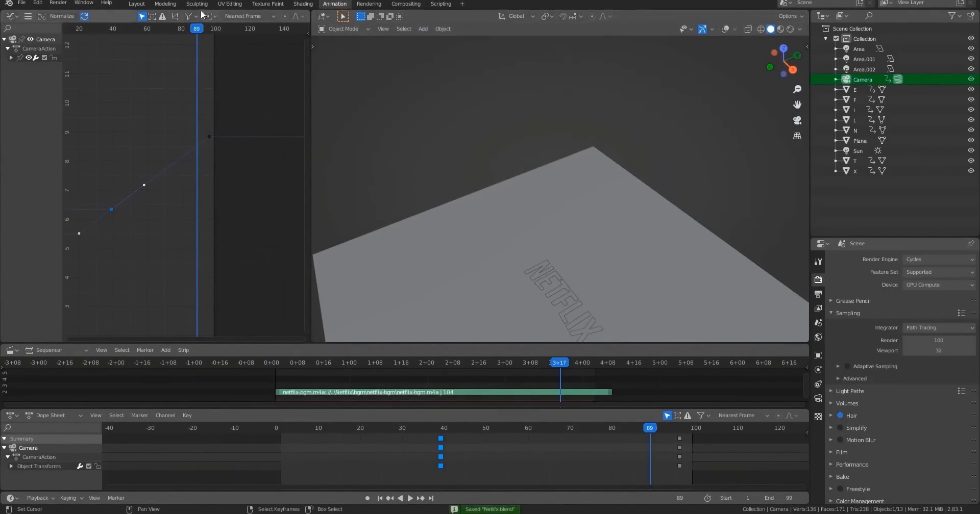
Switch to the Layout workspace and show the viewport in rendered shading at frame 37.
click(138, 4)
shift+middle_drag(366, 277, 347, 245)
scroll(354, 214, down, 4)
key(z)
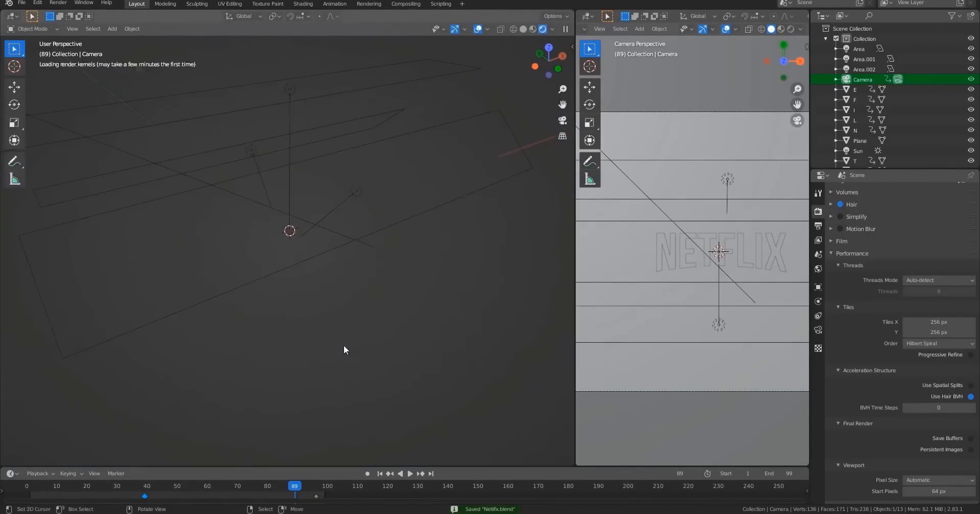
drag(276, 489, 137, 491)
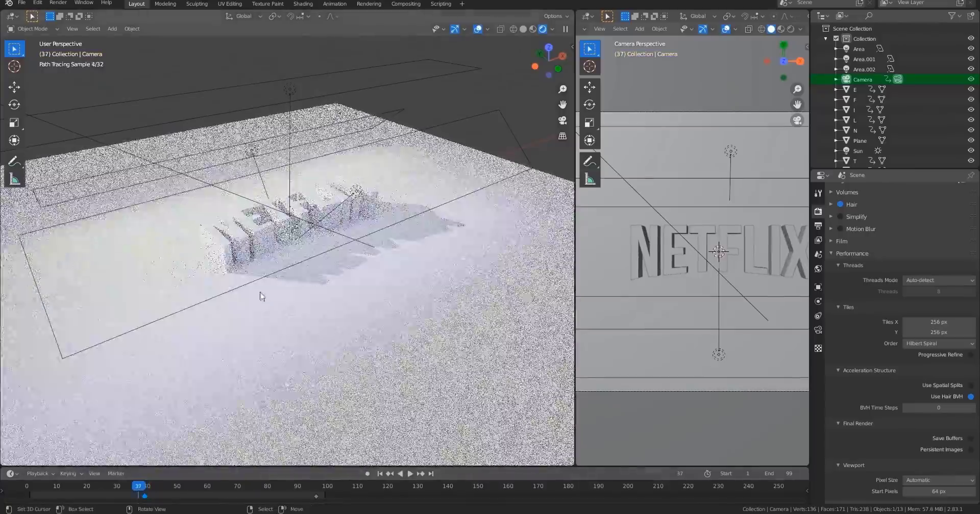
scroll(389, 230, up, 5)
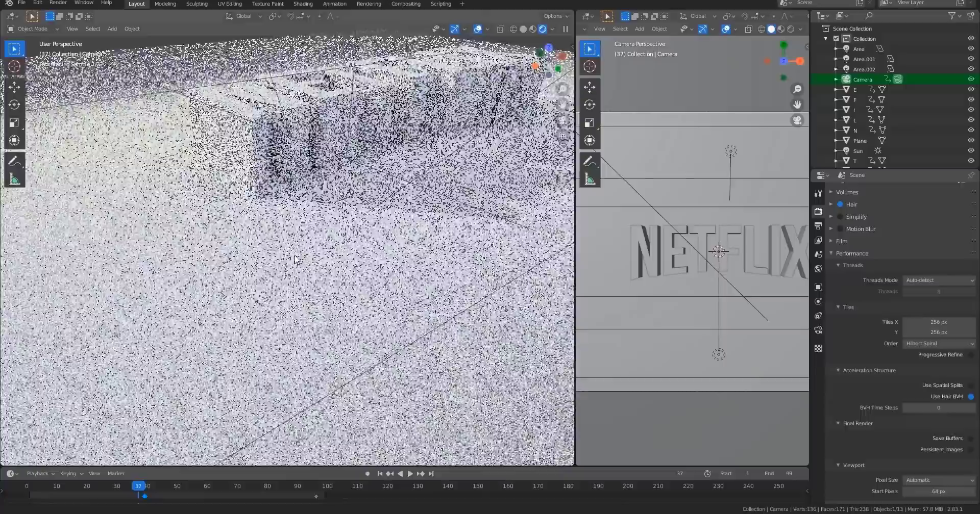
Select the ground plane and give its material's base color a faint pink tint.
shift+middle_drag(389, 231, 364, 351)
right_click(365, 351)
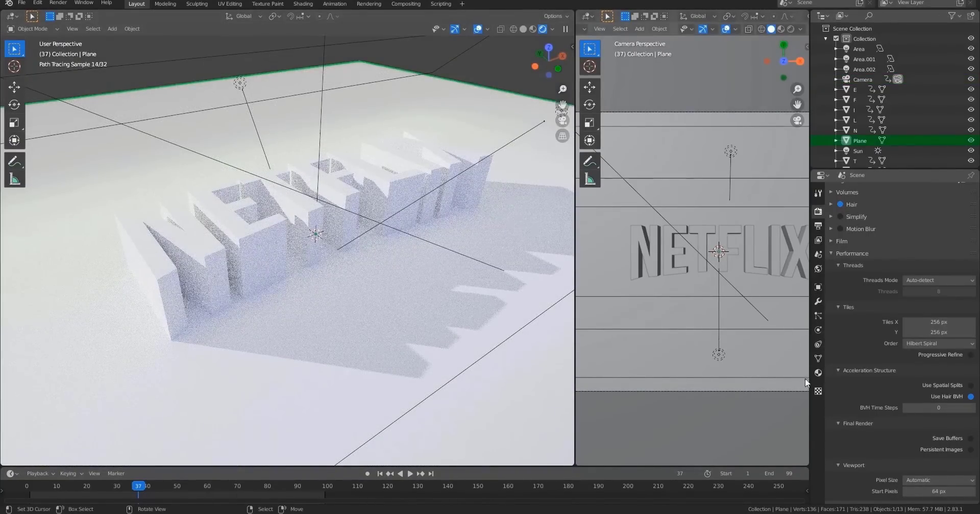
click(818, 373)
click(939, 310)
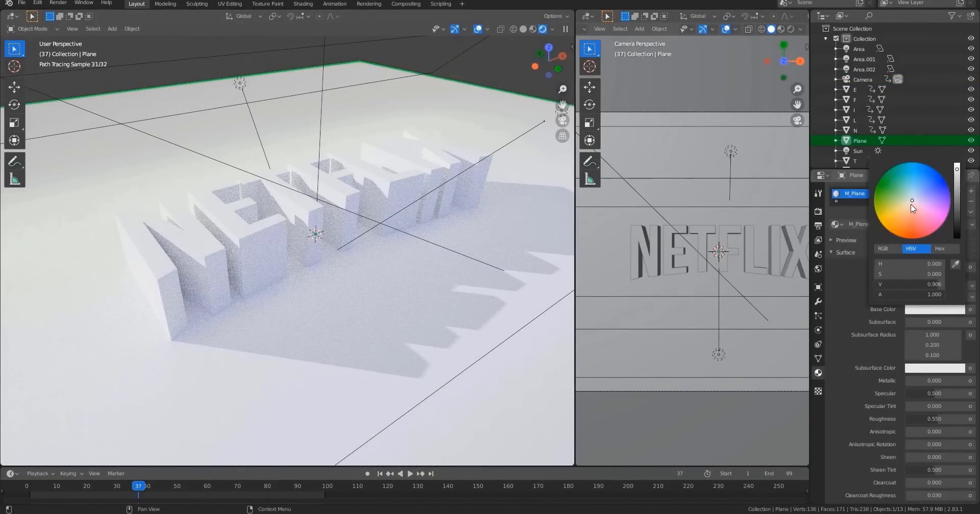
click(911, 202)
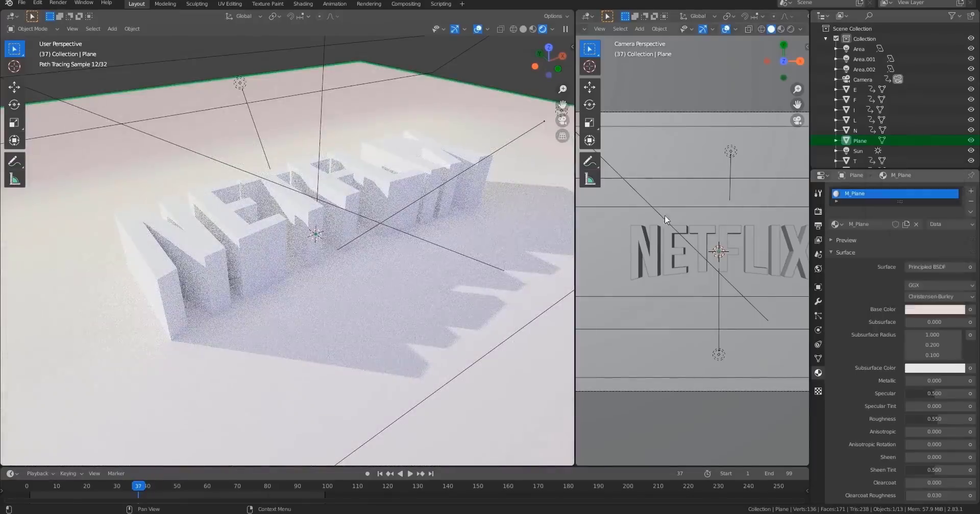
Select each NETFLIX letter in turn in the camera view to inspect its material.
key(KP_0)
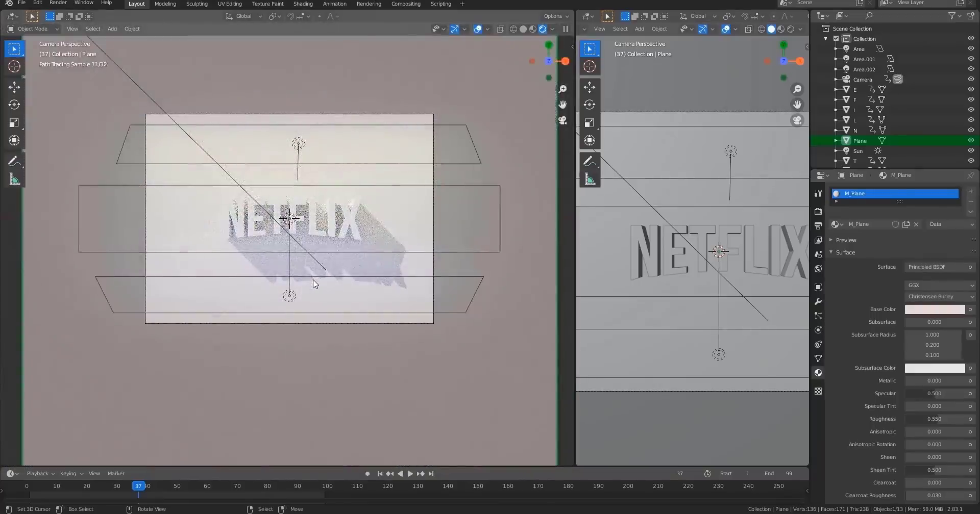
scroll(312, 285, up, 4)
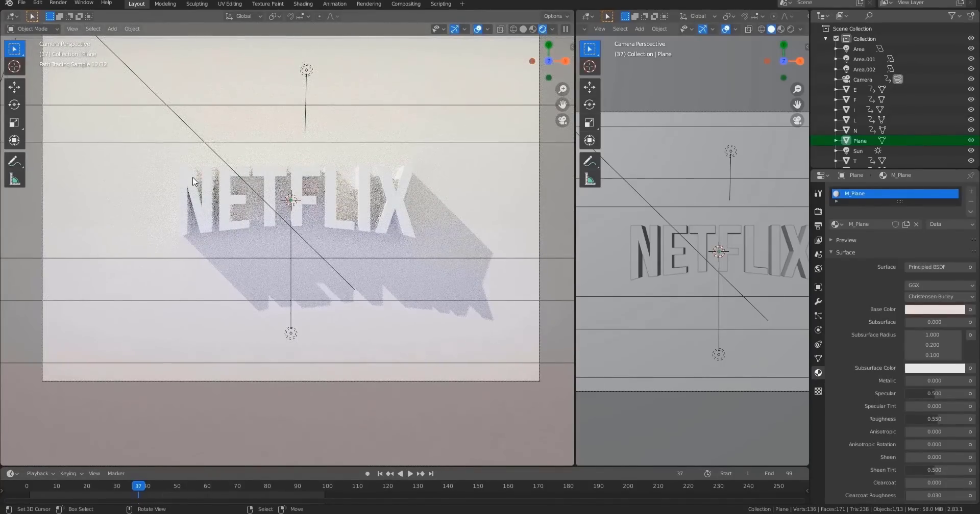
click(201, 179)
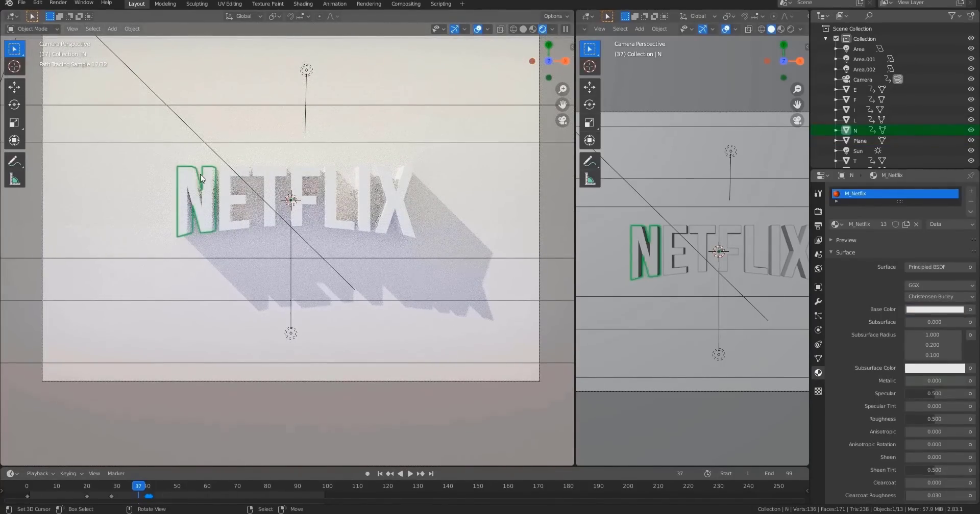
click(244, 181)
click(276, 176)
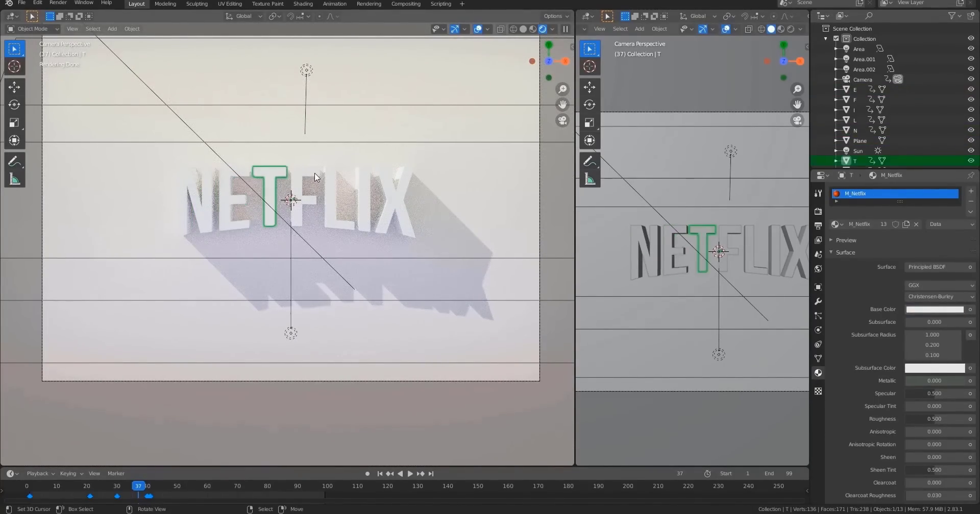
click(316, 179)
click(329, 179)
click(375, 178)
click(390, 191)
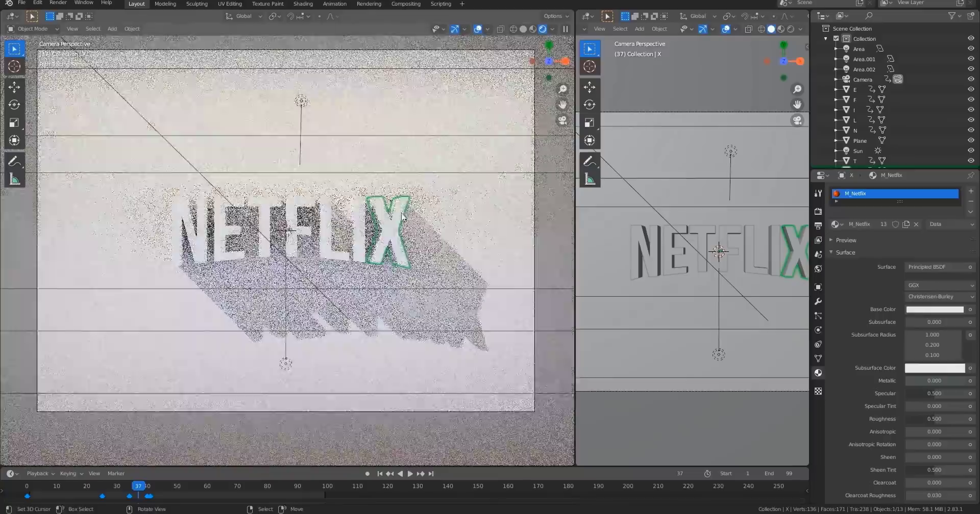
Save the blend file.
middle_drag(389, 223, 413, 192)
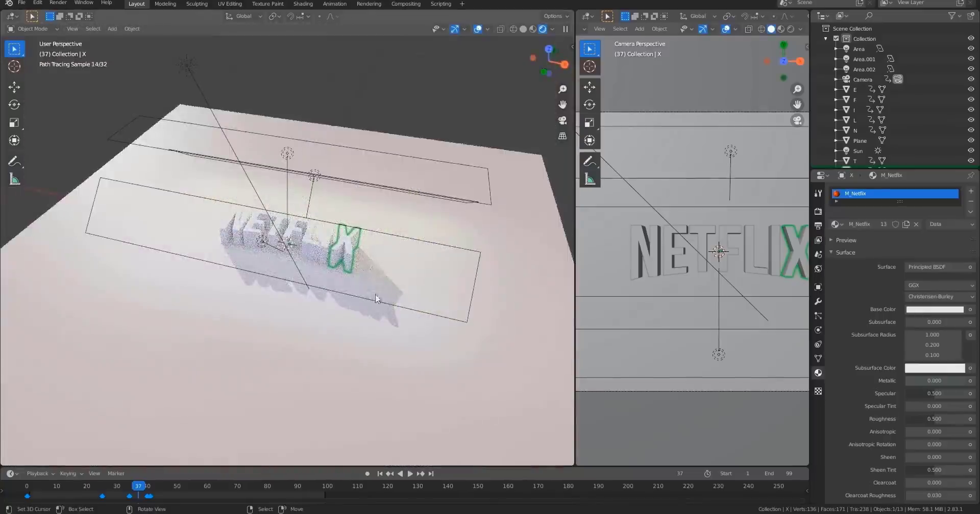
mouse_move(376, 300)
middle_down()
mouse_move(360, 273)
mouse_move(392, 276)
middle_up()
mouse_move(312, 271)
middle_down()
mouse_move(326, 273)
mouse_move(304, 286)
middle_up()
scroll(304, 285, up, 3)
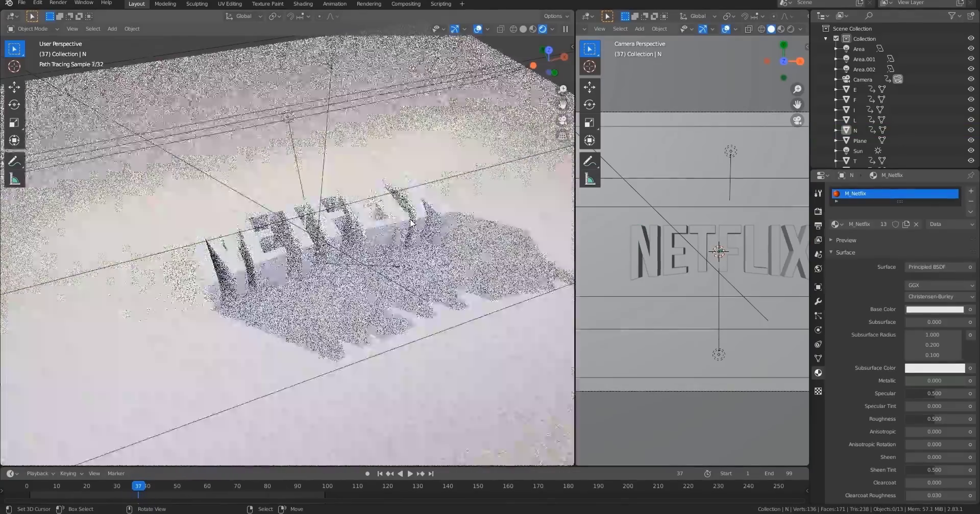
key(ctrl+s)
Switch to the camera view and look through the render and view layer property settings.
key(KP_0)
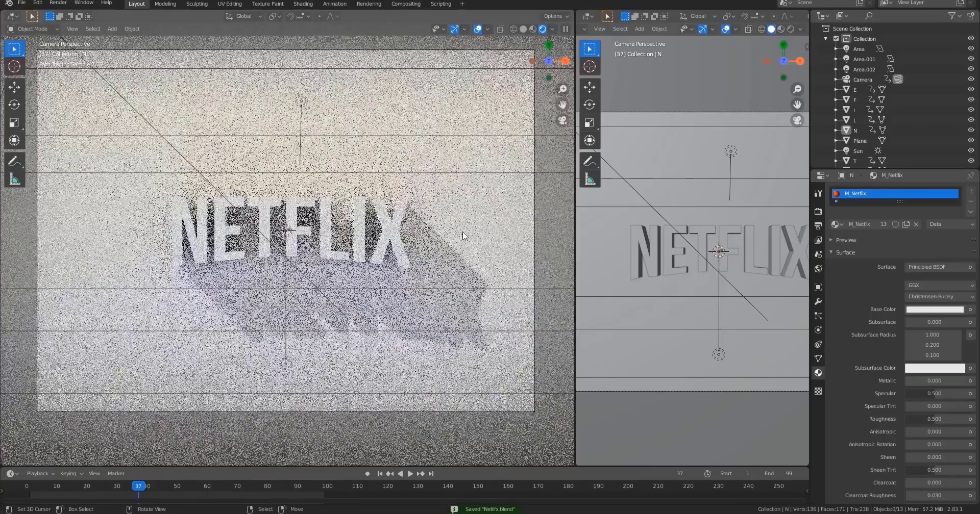
click(817, 212)
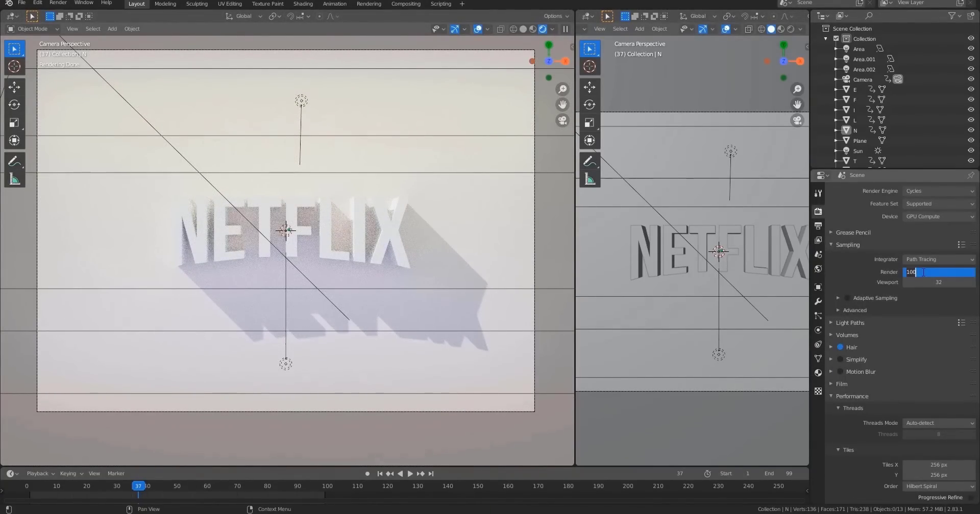
scroll(898, 387, down, 8)
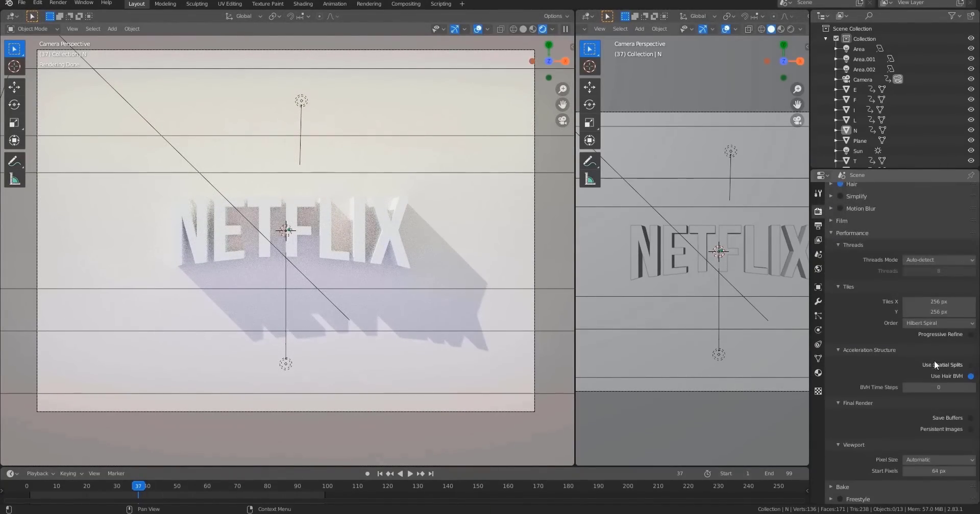
click(818, 225)
click(818, 240)
scroll(856, 451, down, 5)
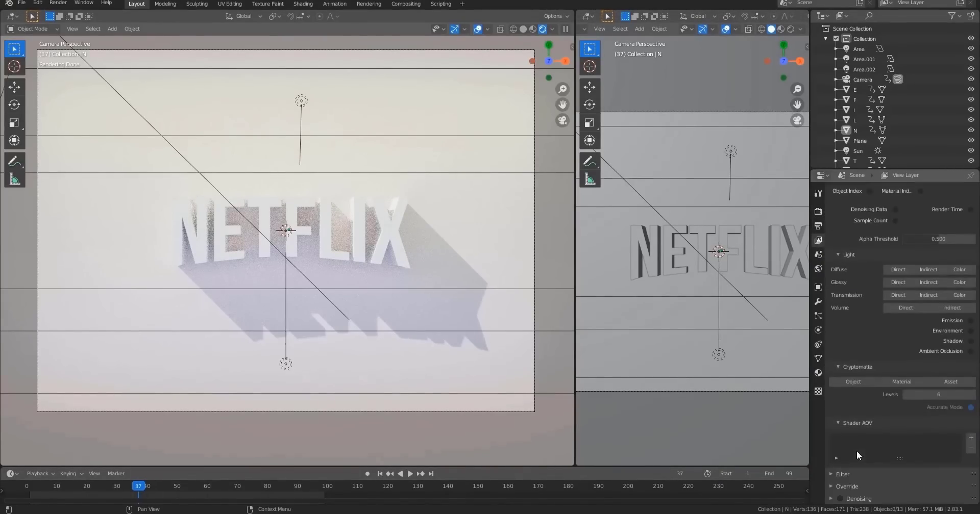
scroll(863, 419, up, 4)
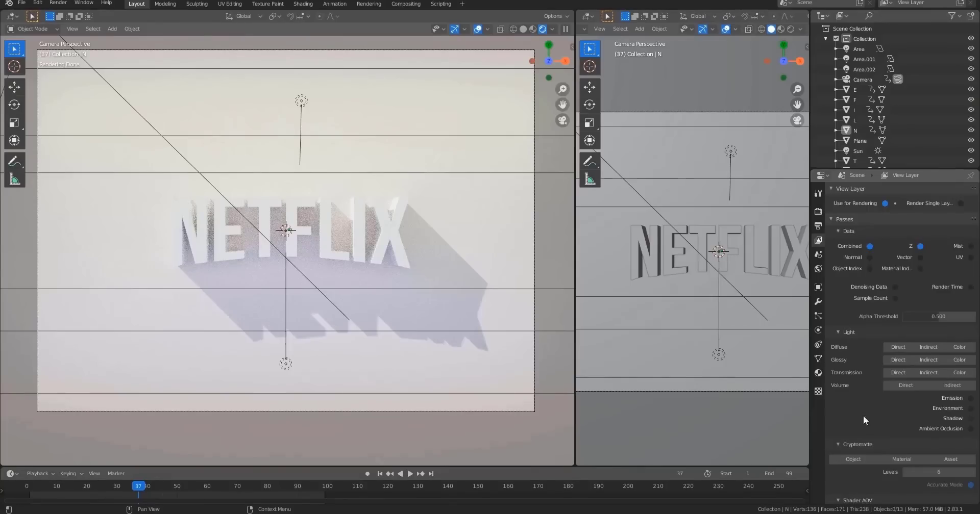
click(818, 211)
scroll(912, 281, up, 5)
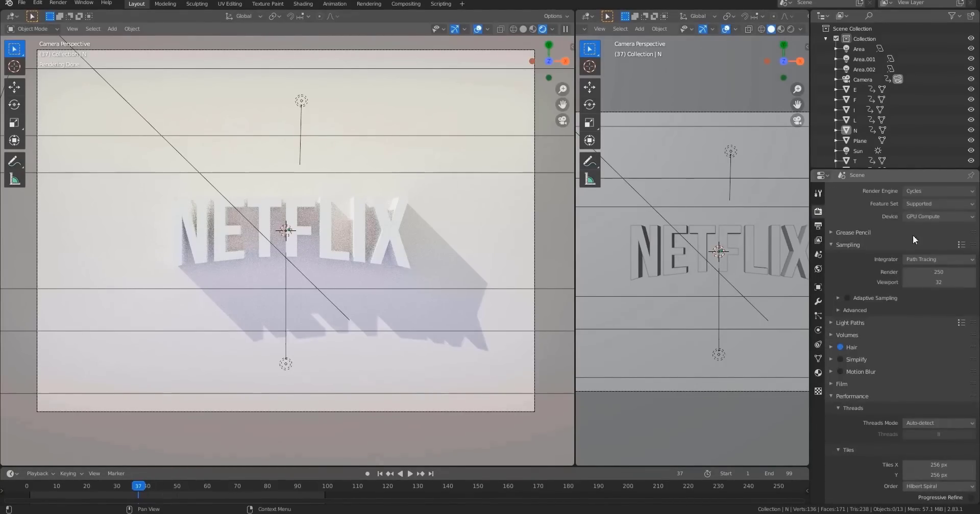
Set the output resolution to 1920 x 1080 px at 100%.
click(818, 228)
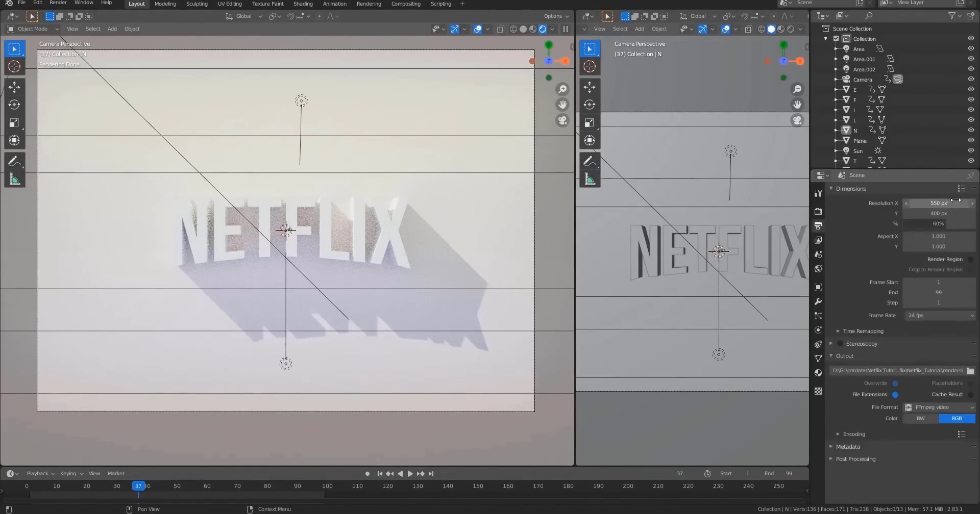
text(20)
key(Return)
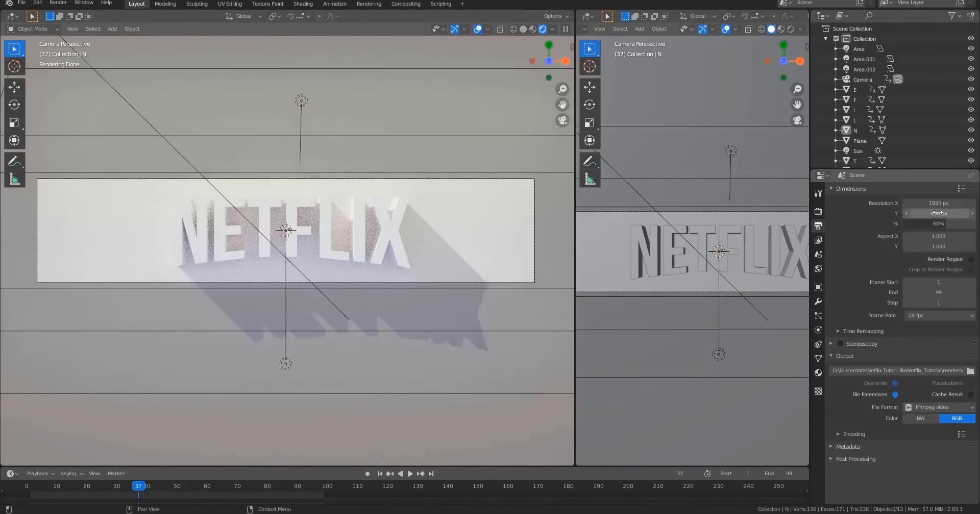
text(60)
click(938, 210)
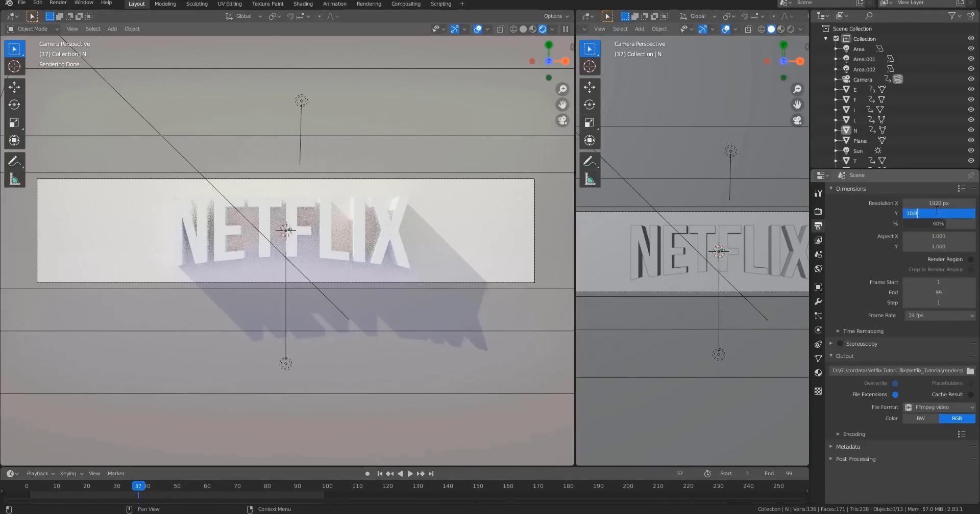
text(1080)
click(931, 222)
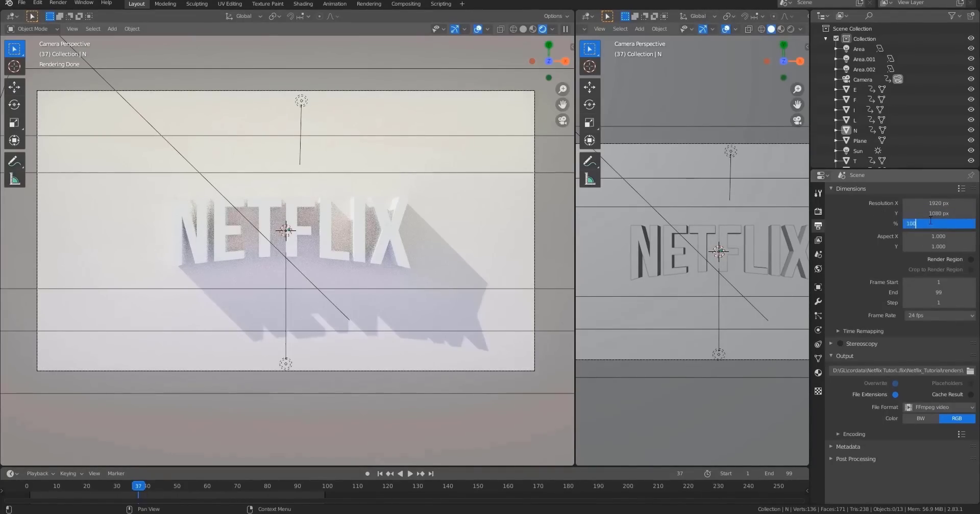
key(Return)
Return the viewport to solid shading, render frame 37 as a still image and inspect the result.
scroll(440, 267, down, 3)
key(shift+z)
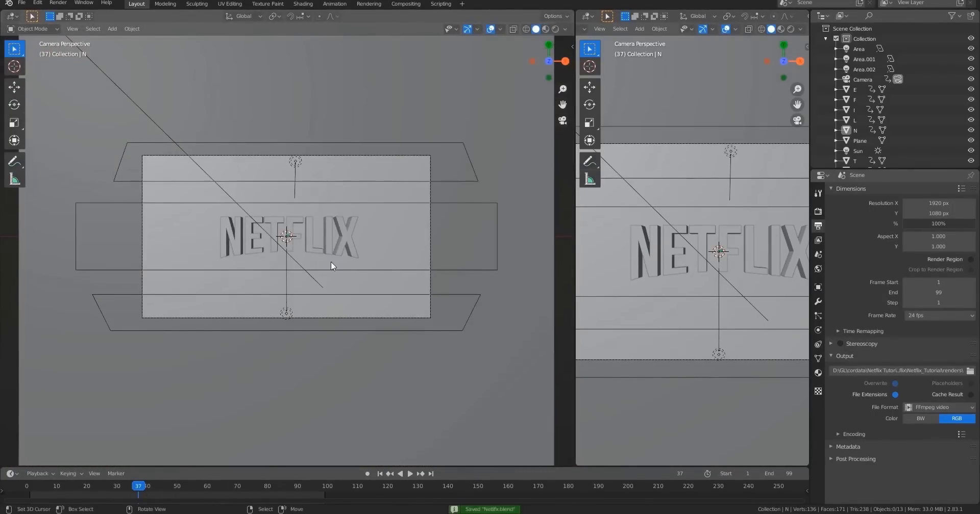
key(F12)
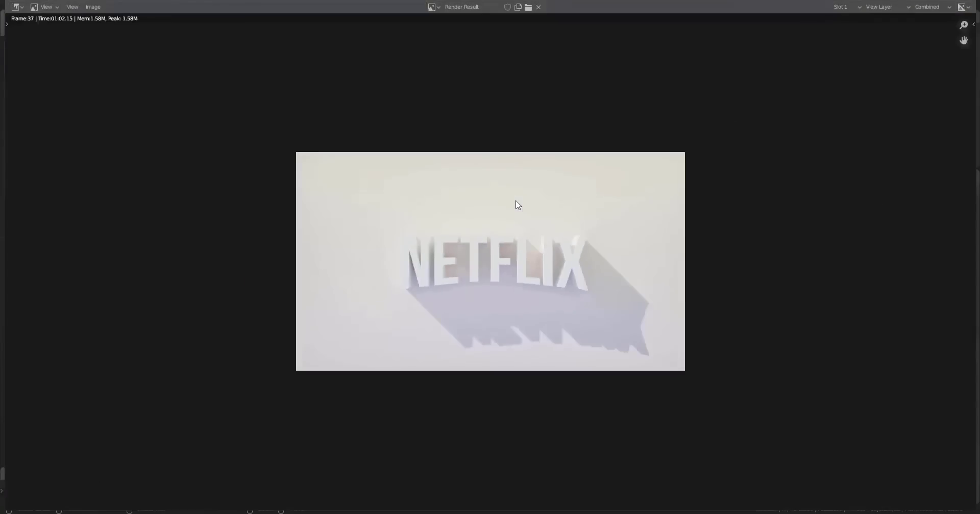
scroll(516, 203, up, 3)
scroll(485, 268, down, 3)
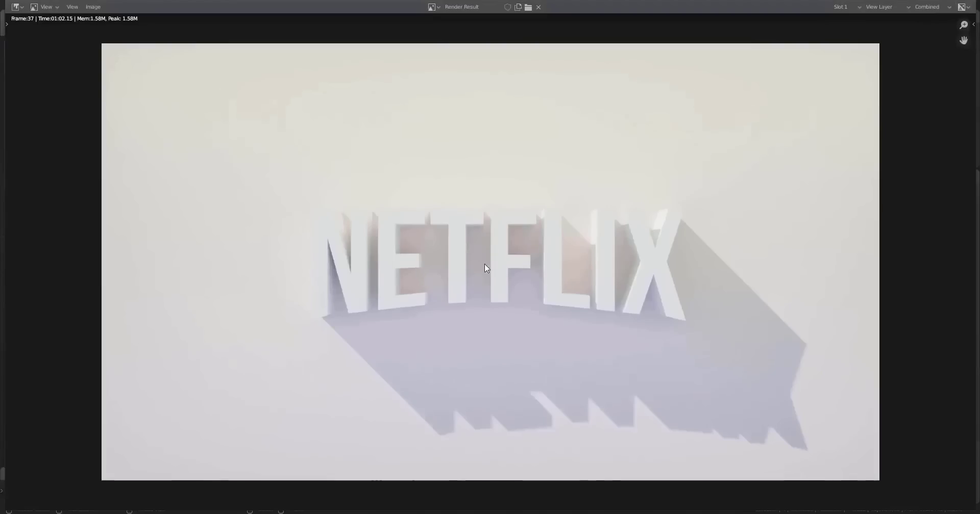
scroll(442, 261, up, 3)
scroll(616, 234, down, 1)
scroll(564, 307, down, 2)
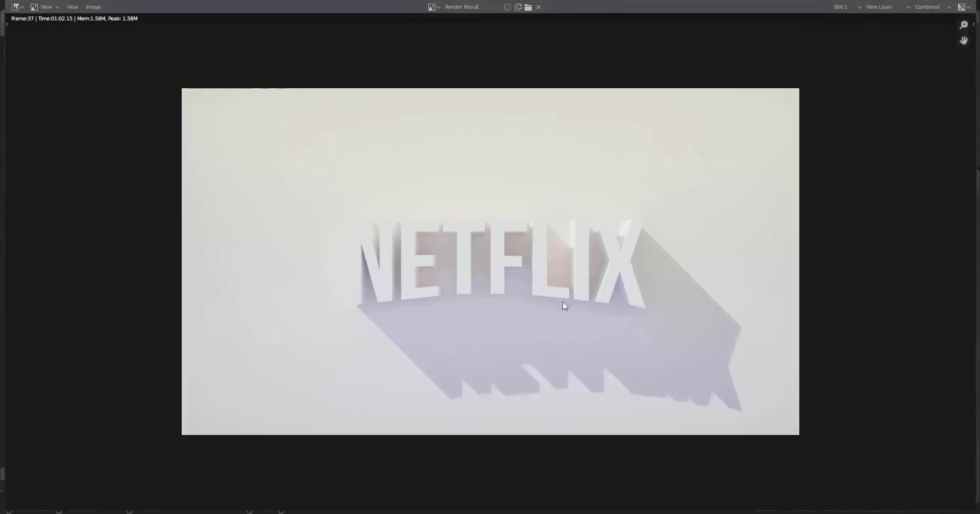
scroll(393, 262, up, 1)
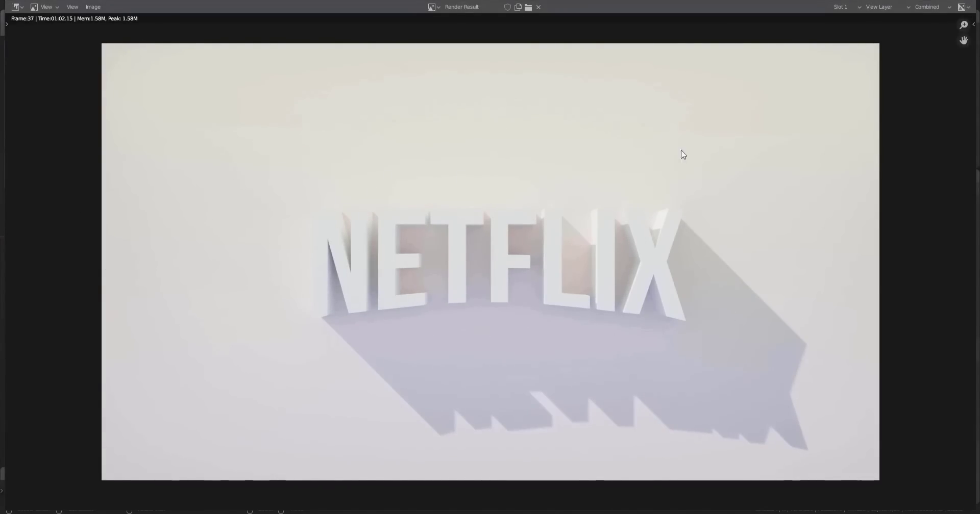
key(Escape)
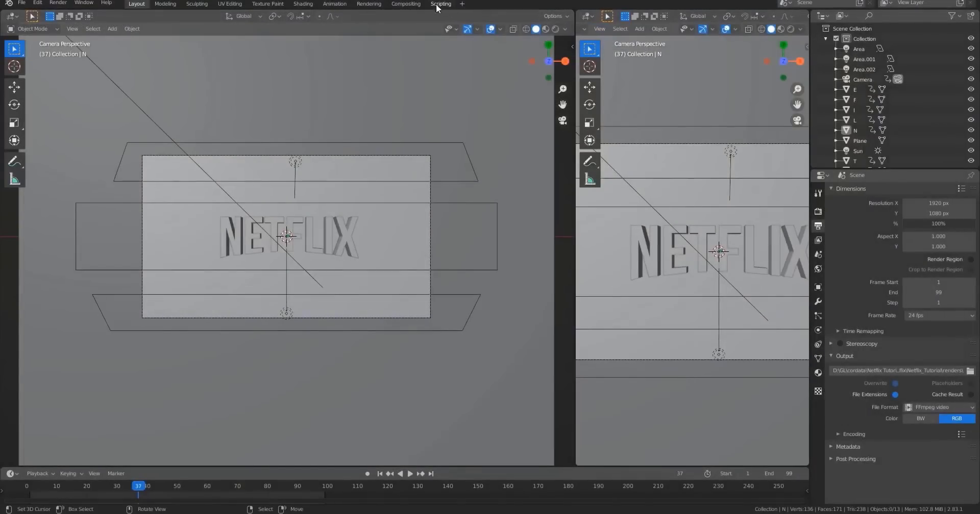
Open the Compositing workspace, enable Use Nodes and rearrange the Render Layers and Composite nodes.
click(405, 4)
middle_drag(271, 107, 274, 116)
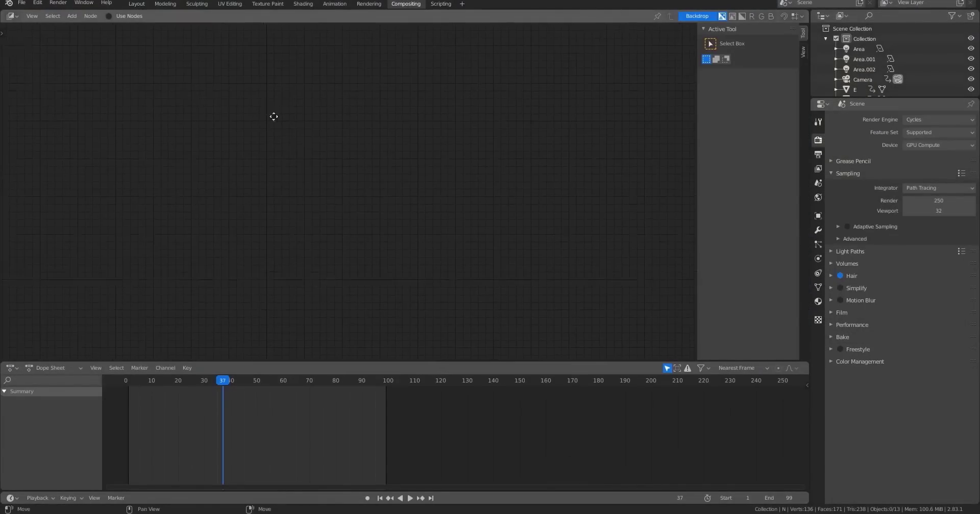
click(108, 16)
drag(328, 139, 136, 90)
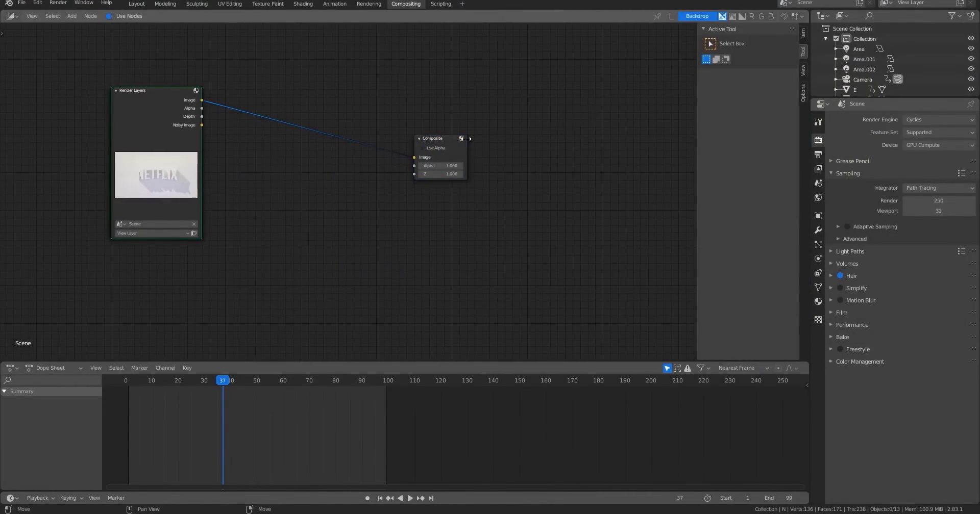
drag(435, 148, 504, 106)
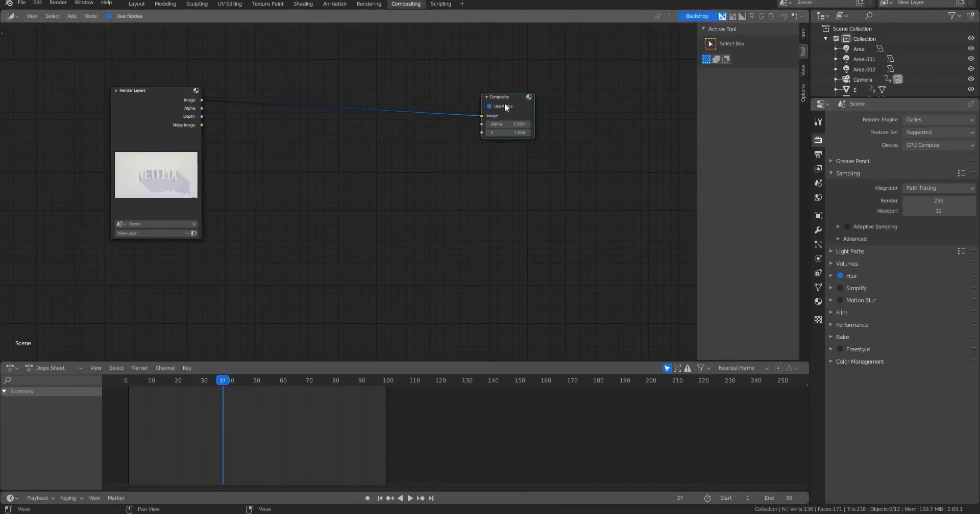
Add a Viewer node and connect the Render Layers image output to it.
key(shift+a)
click(400, 185)
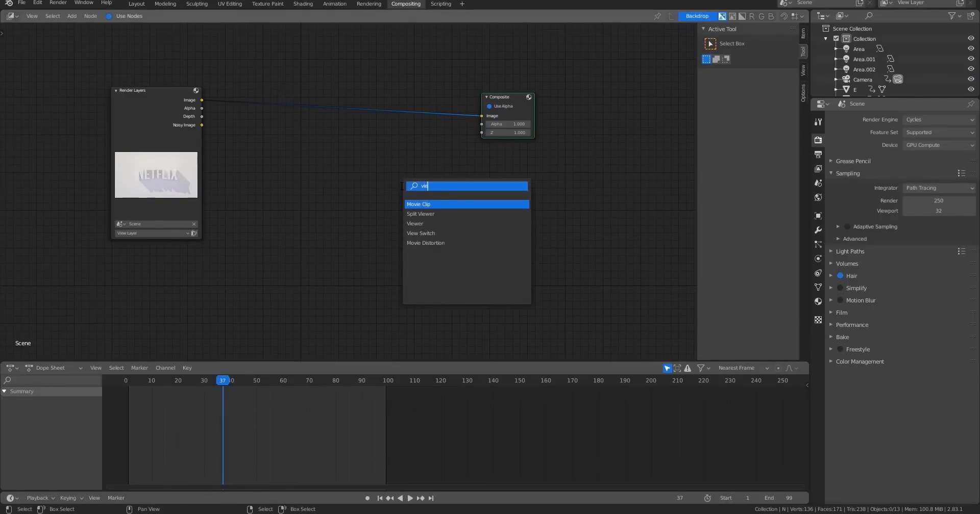
click(414, 224)
click(491, 177)
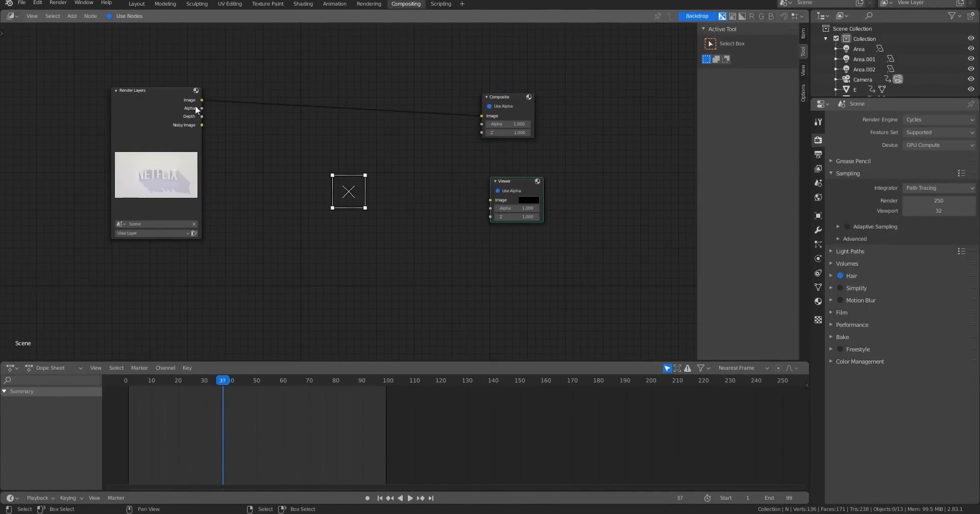
drag(201, 100, 491, 200)
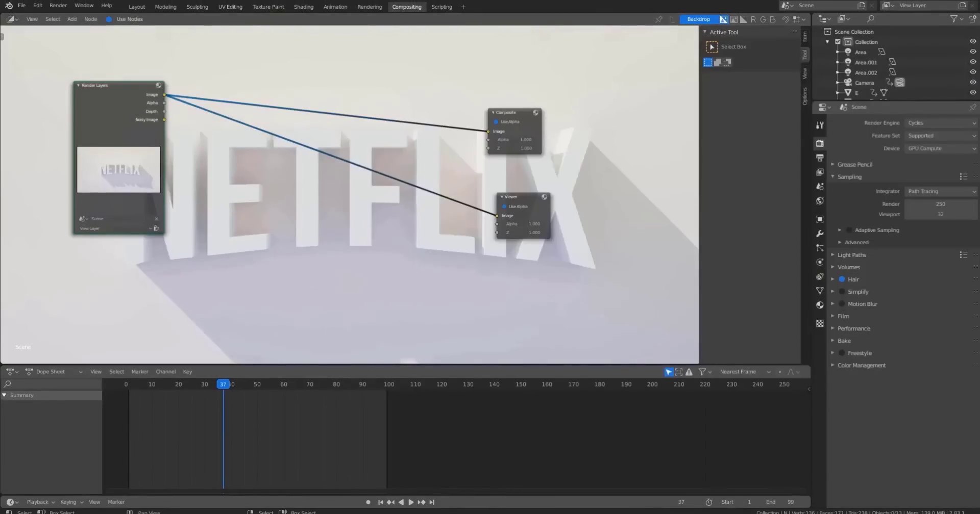
Fit the backdrop preview to the node editor and reposition the Composite node.
middle_drag(276, 177, 338, 188)
scroll(338, 188, up, 1)
drag(155, 97, 86, 74)
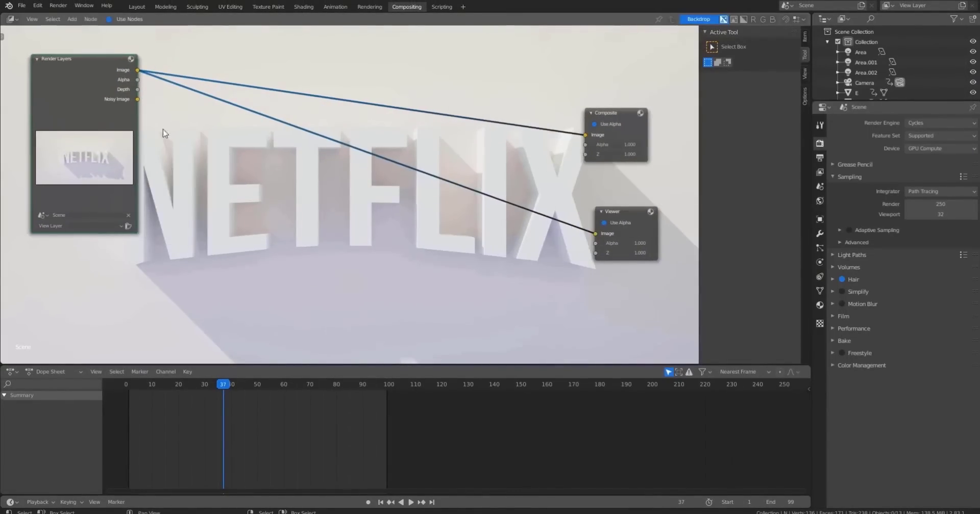
scroll(360, 156, down, 2)
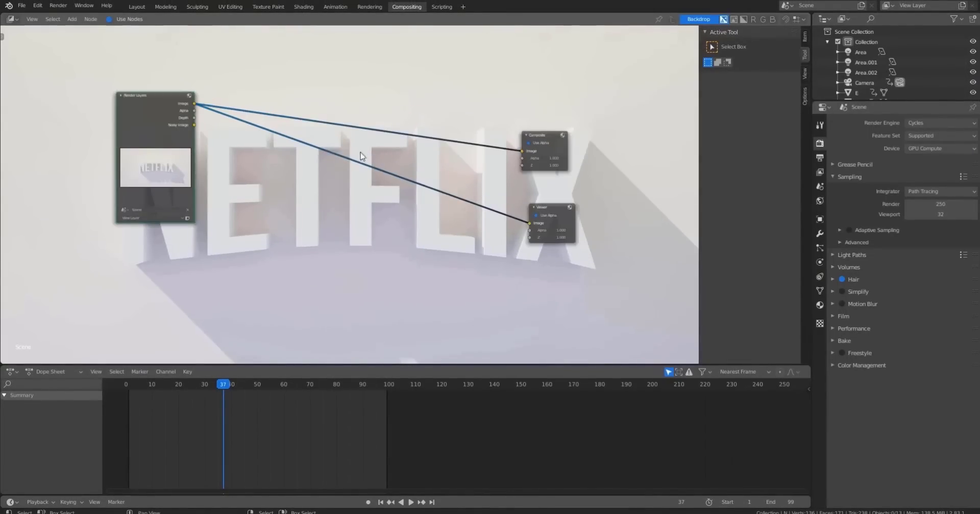
click(805, 72)
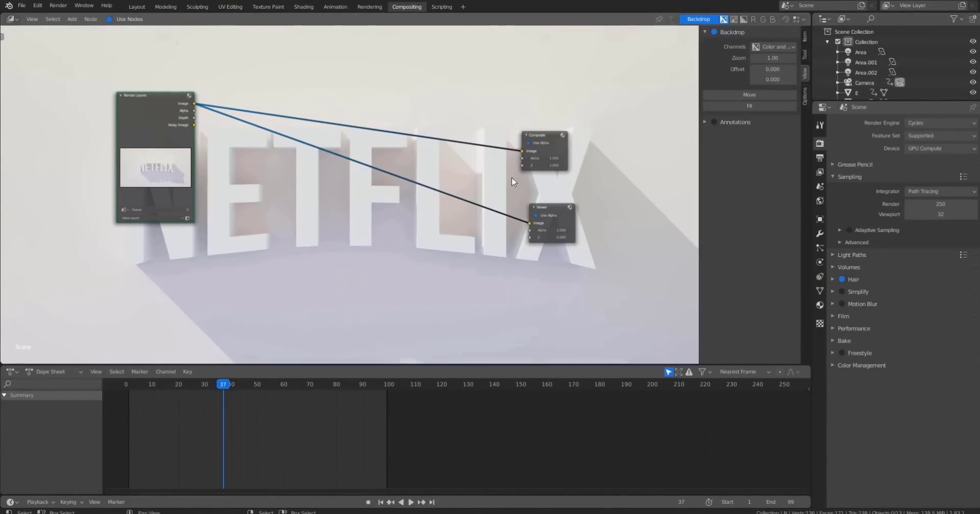
click(749, 106)
drag(543, 132, 564, 118)
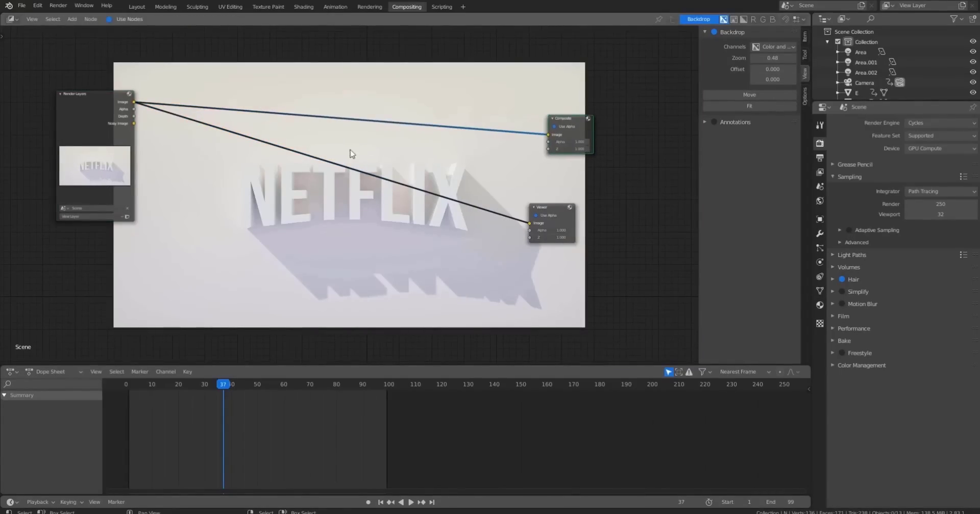
Add an Ellipse Mask node to the compositor and position it.
key(shift+a)
click(229, 199)
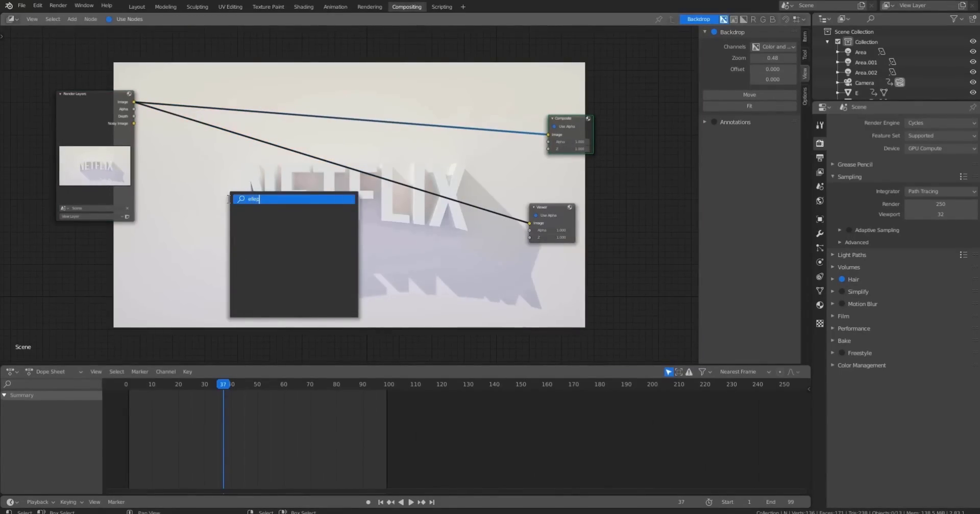
key(Return)
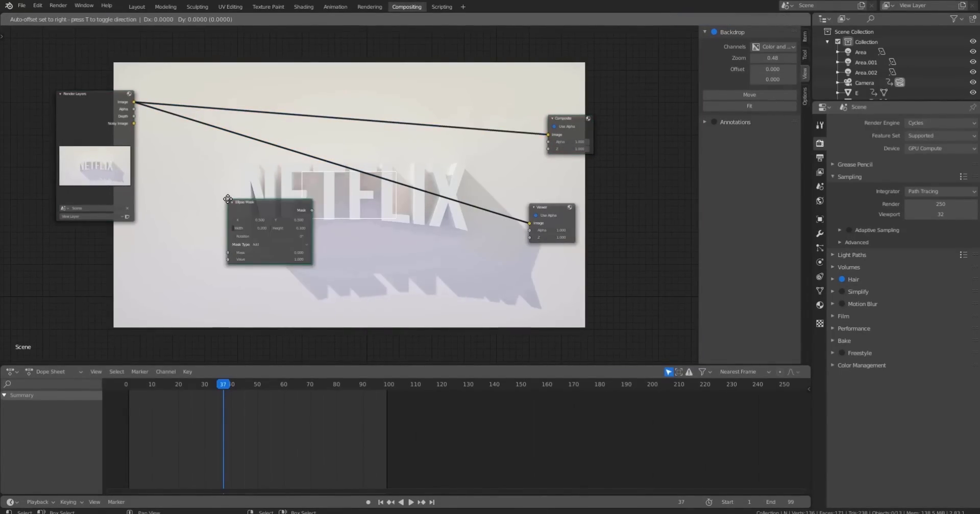
click(171, 205)
middle_drag(333, 226, 370, 215)
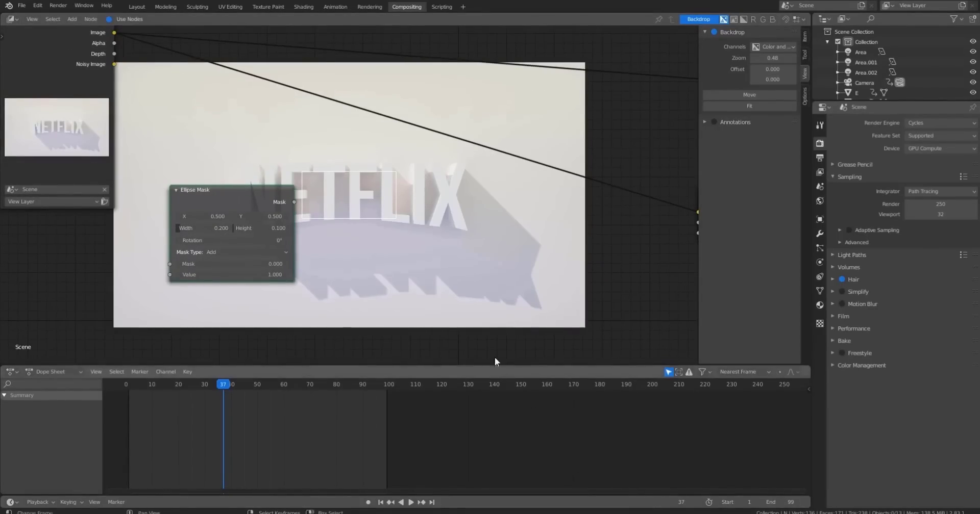
drag(217, 192, 237, 188)
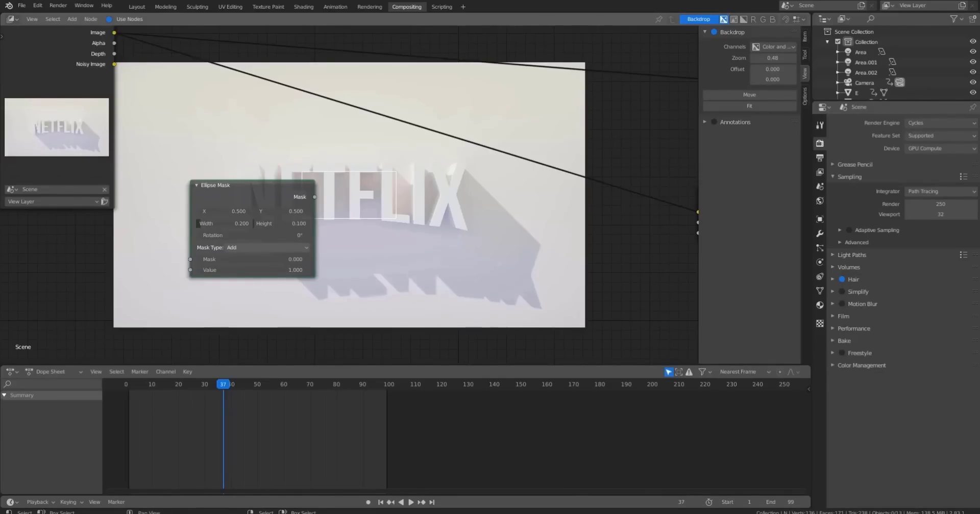
Set the Ellipse Mask's width and height to 0.5 each.
click(223, 225)
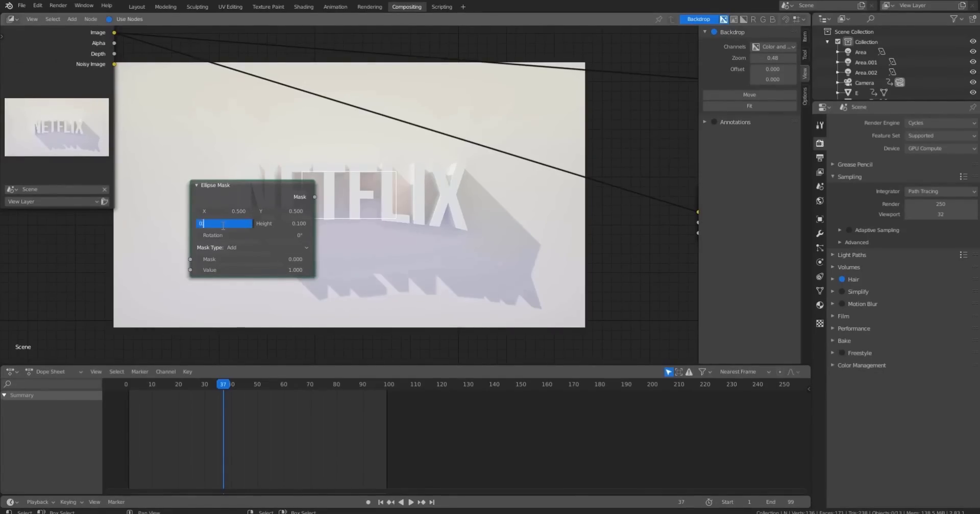
text(5)
key(Return)
click(287, 223)
text(0)
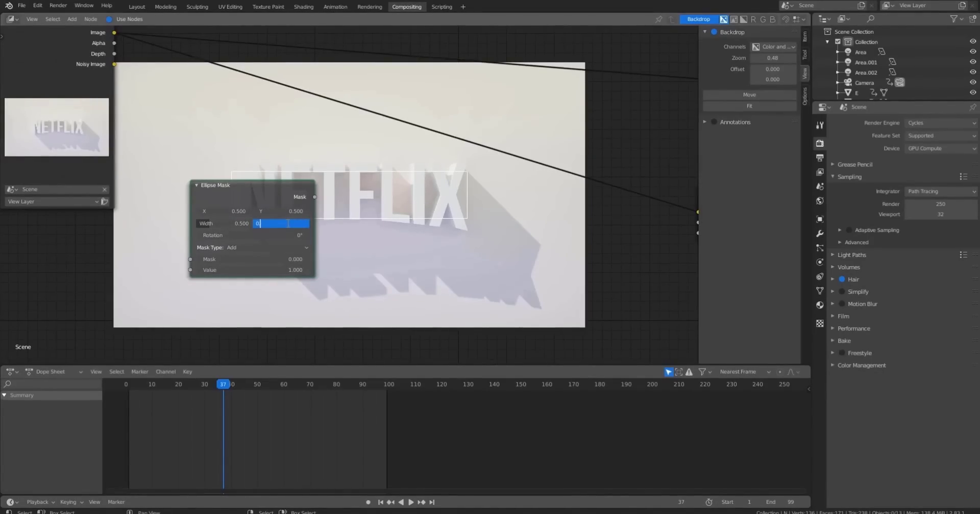
text(.5)
key(Return)
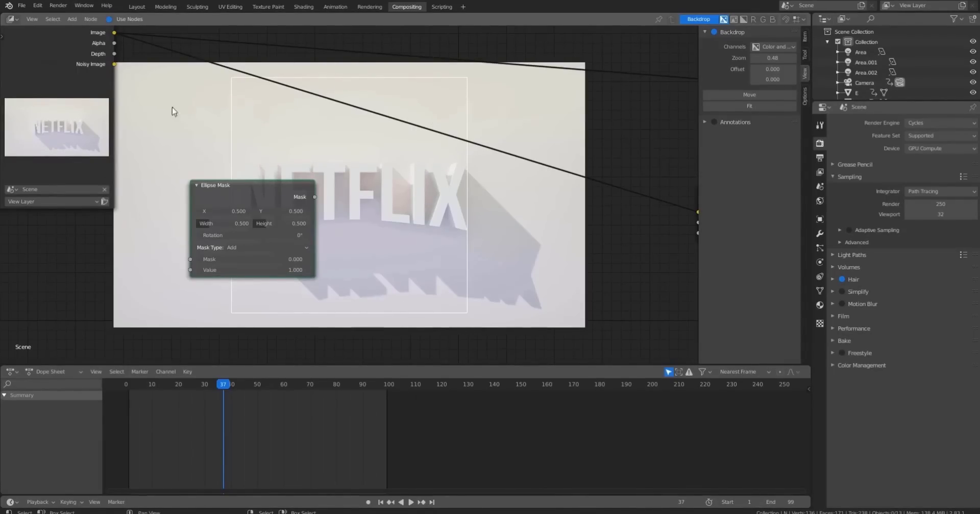
Move the Ellipse Mask node lower and to the left in the compositor.
drag(219, 200, 102, 256)
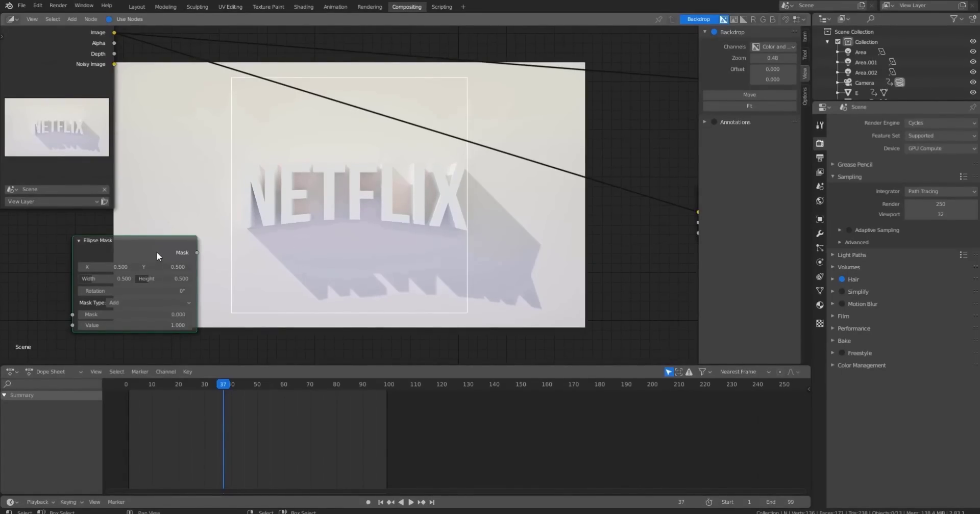
drag(157, 252, 134, 251)
key(shift+a)
click(120, 240)
text(blur)
key(Return)
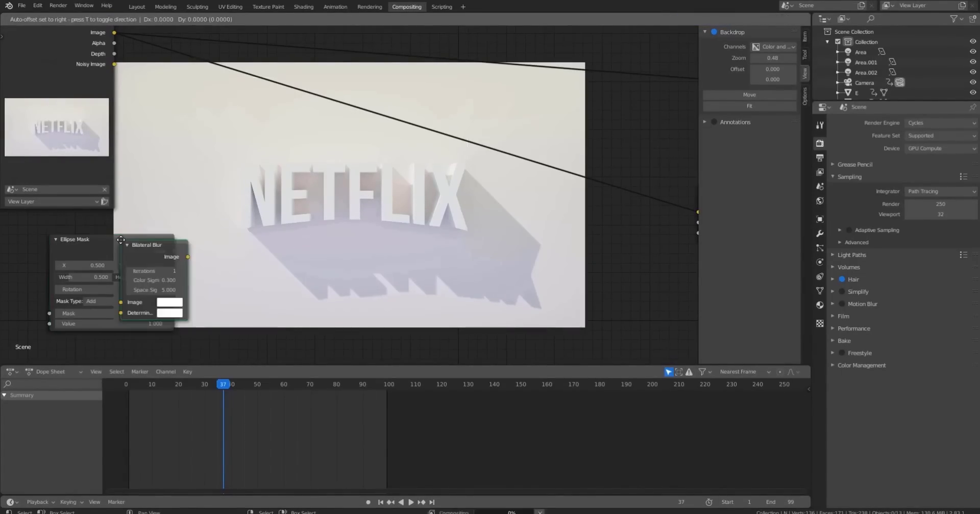
click(203, 203)
key(x)
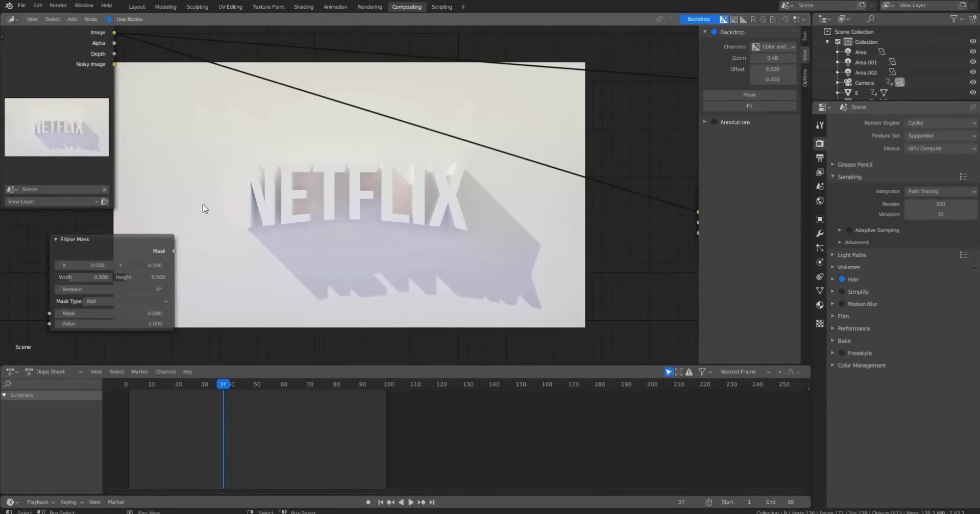
Add a Blur node and connect the Ellipse Mask's mask output to its image input.
key(shift+a)
text(blur)
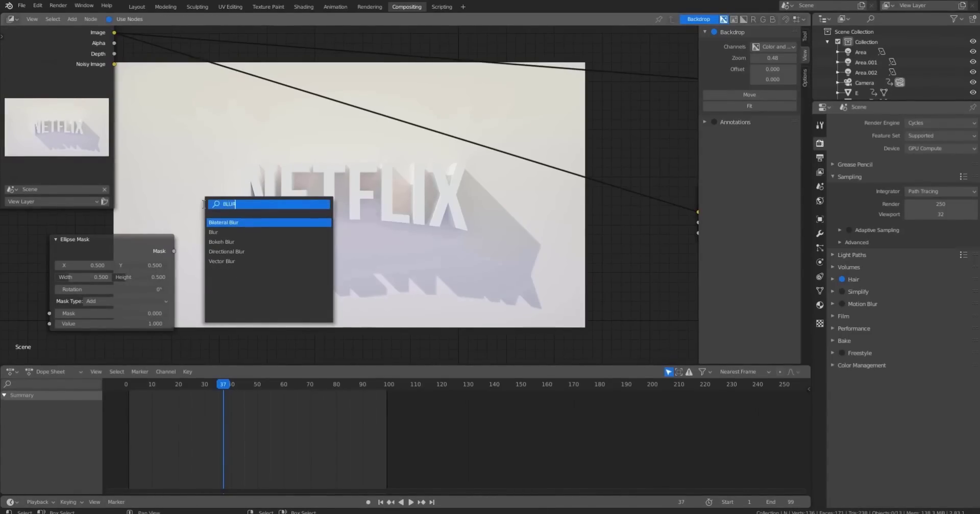
key(Down)
key(Down)
key(Return)
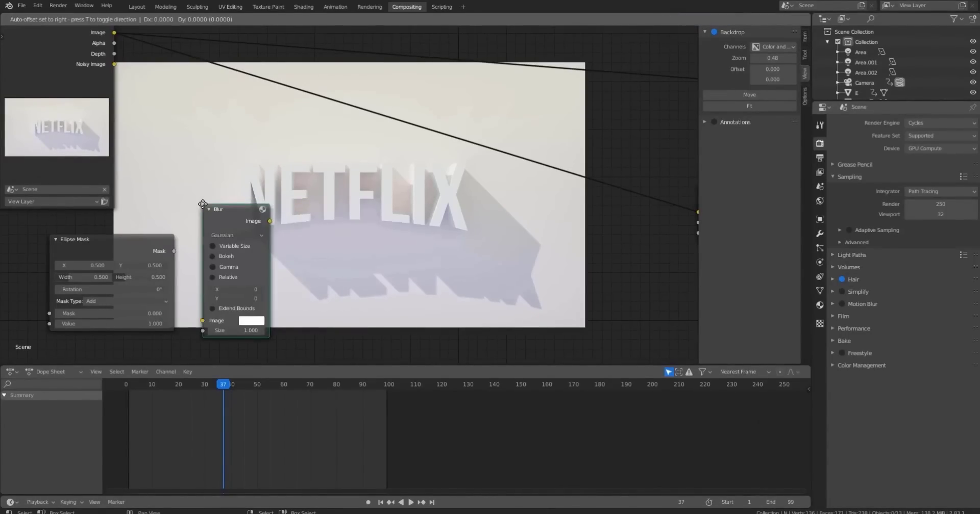
click(209, 177)
drag(174, 252, 209, 293)
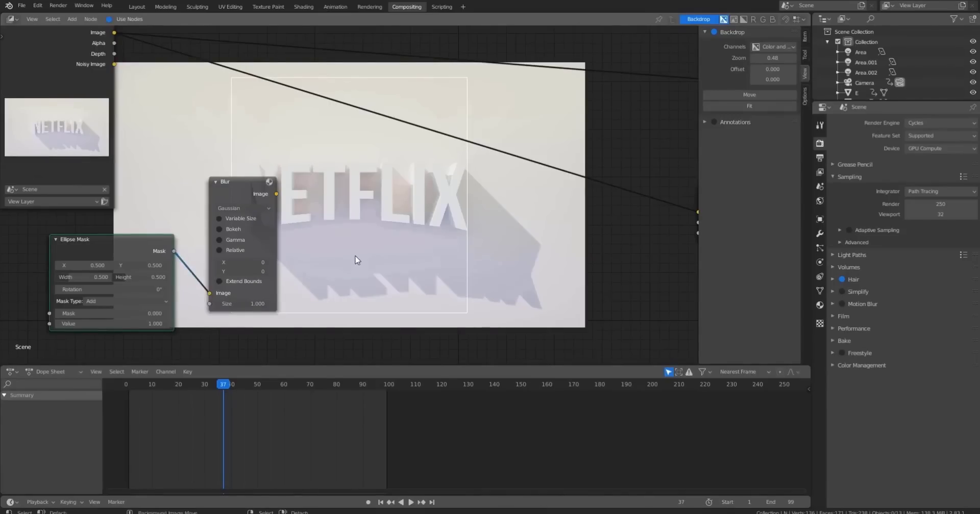
Set the Blur node's X and Y sizes to 50.
double_click(252, 264)
text(50)
double_click(251, 271)
text(50)
key(Return)
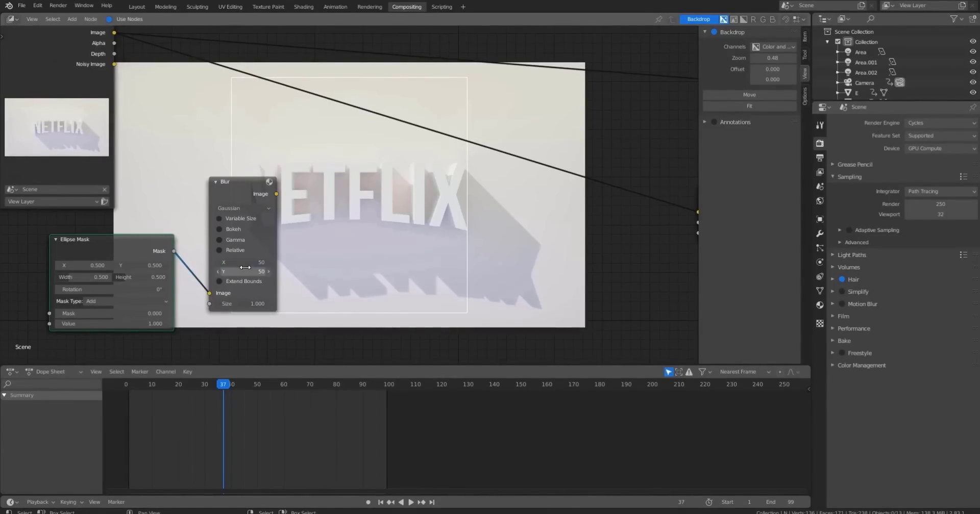
key(Home)
key(shift+a)
text(M)
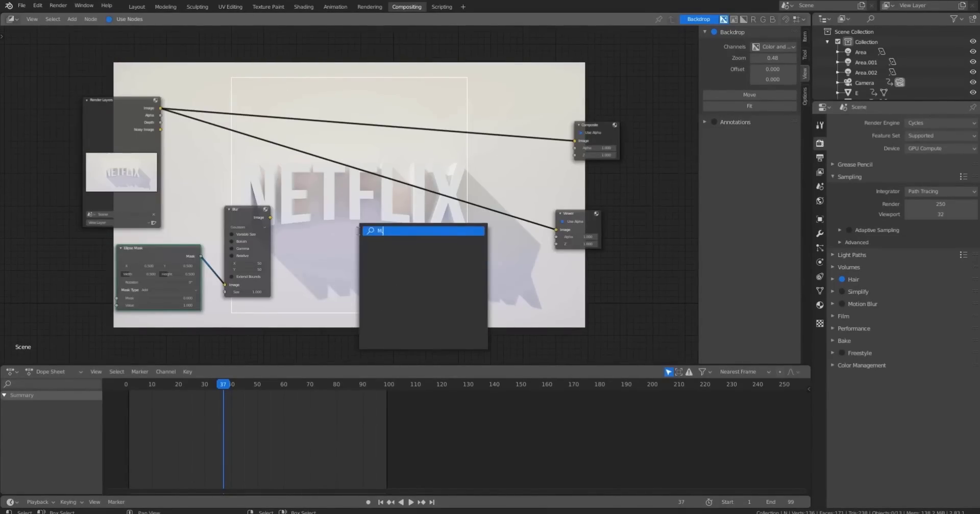
text(,U)
key(BackSpace)
key(BackSpace)
text(U)
key(BackSpace)
text(AT)
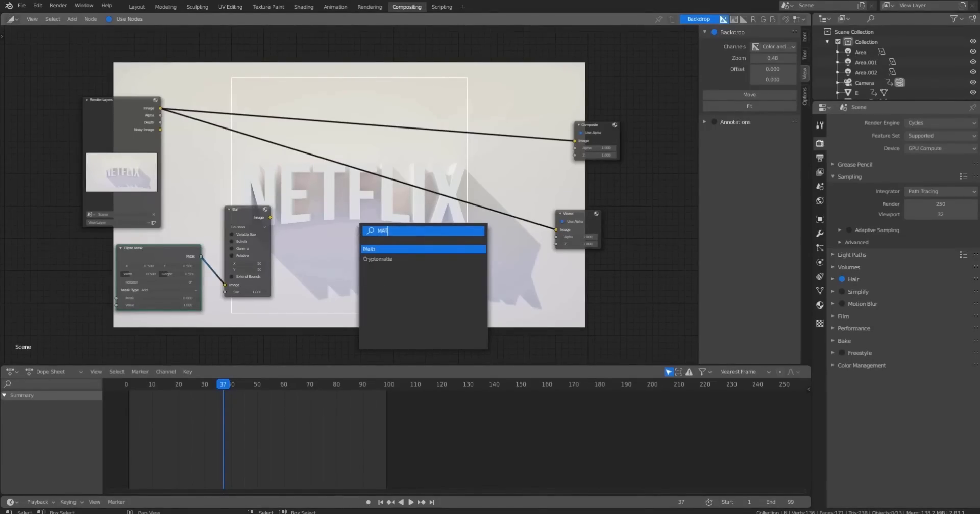
key(Escape)
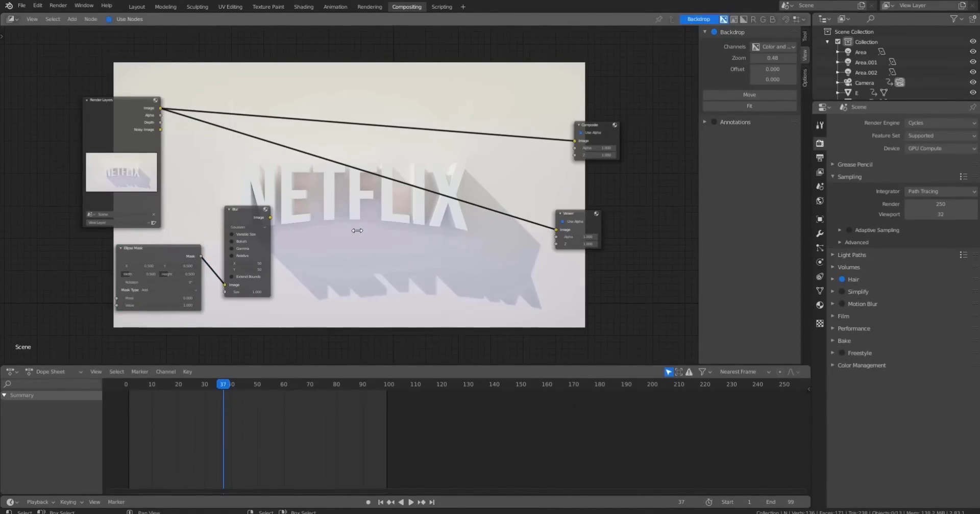
Add a Mix node set to Multiply and position it between the Blur and output nodes.
key(shift+a)
click(356, 230)
text(mix)
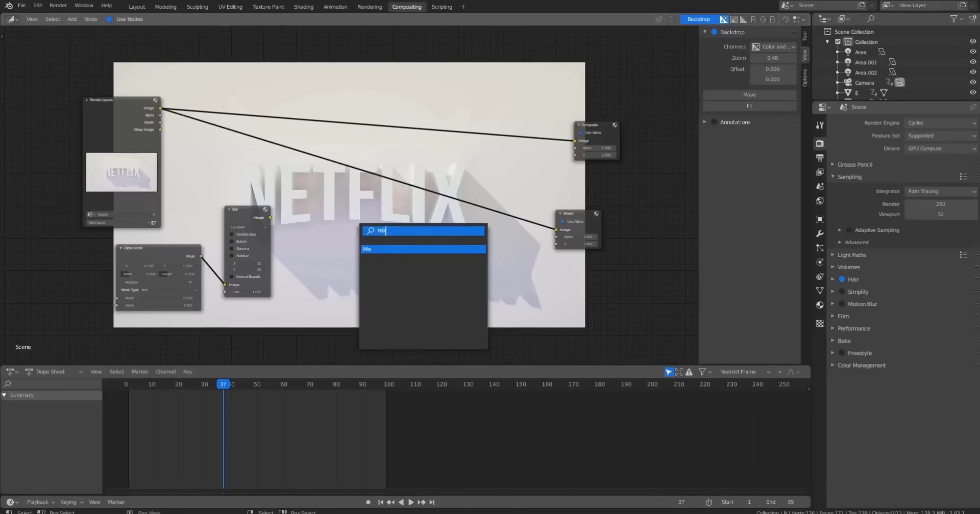
key(Return)
click(324, 198)
click(341, 218)
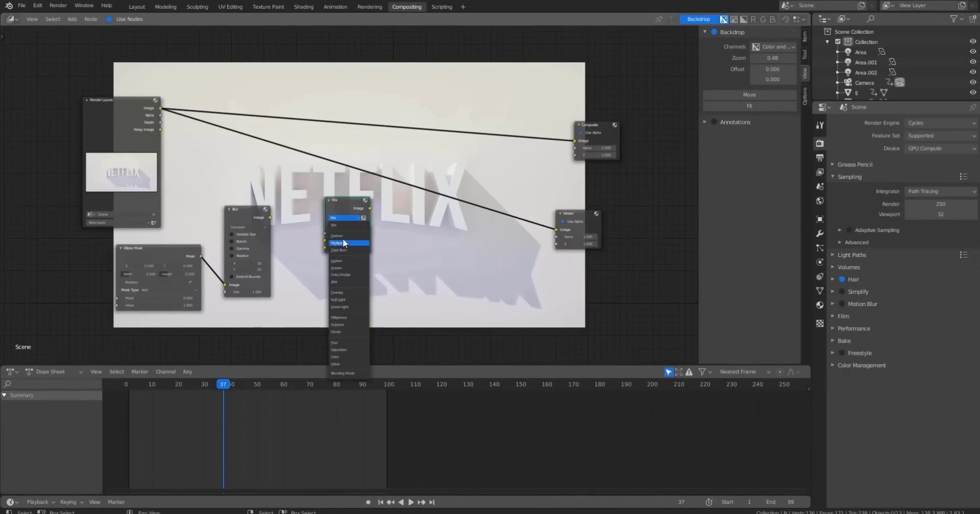
click(343, 241)
scroll(320, 228, up, 3)
drag(347, 215, 333, 184)
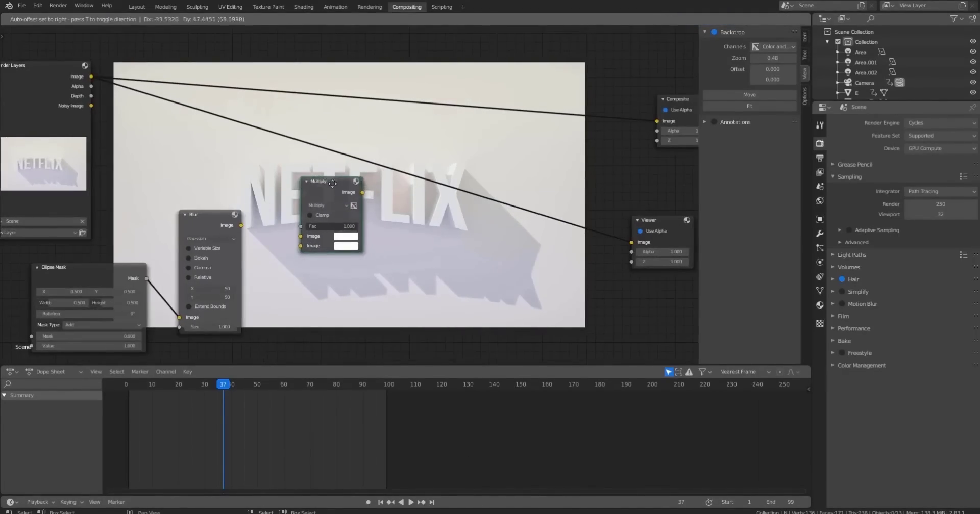
Feed the render image and blurred mask into the Multiply node, and its output to the Composite and Viewer nodes.
drag(90, 76, 301, 236)
drag(241, 225, 300, 246)
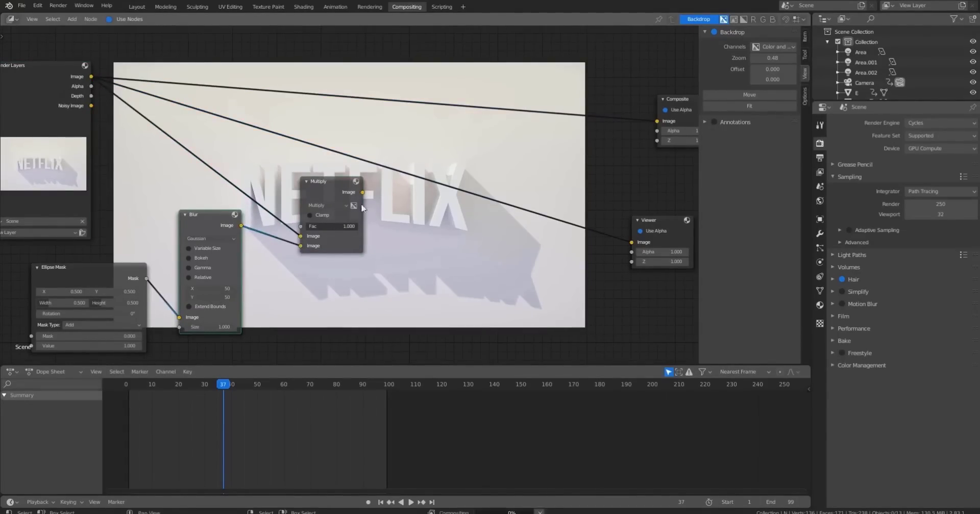
middle_drag(363, 208, 298, 208)
drag(297, 193, 591, 122)
drag(300, 193, 566, 243)
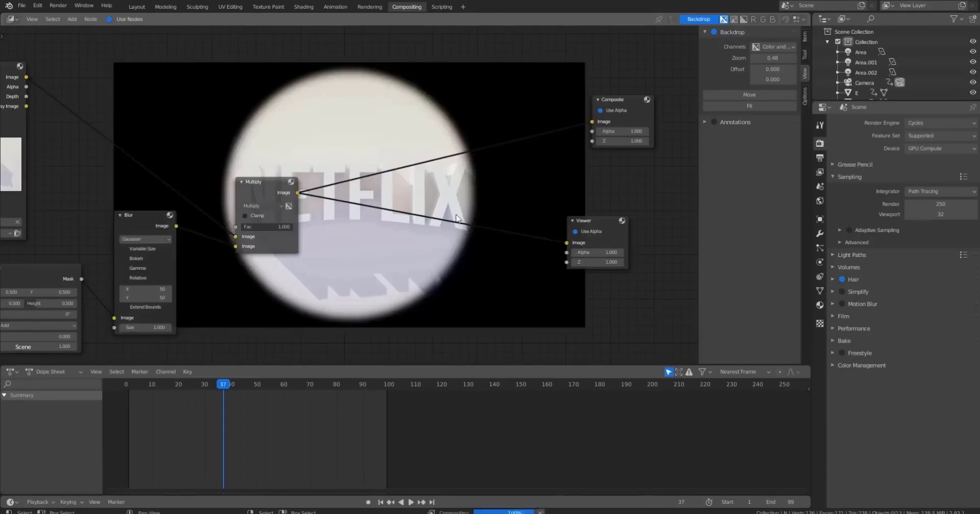
Switch the Blur to Fast Gaussian with Relative size and Y aspect correction.
middle_drag(411, 182, 379, 114)
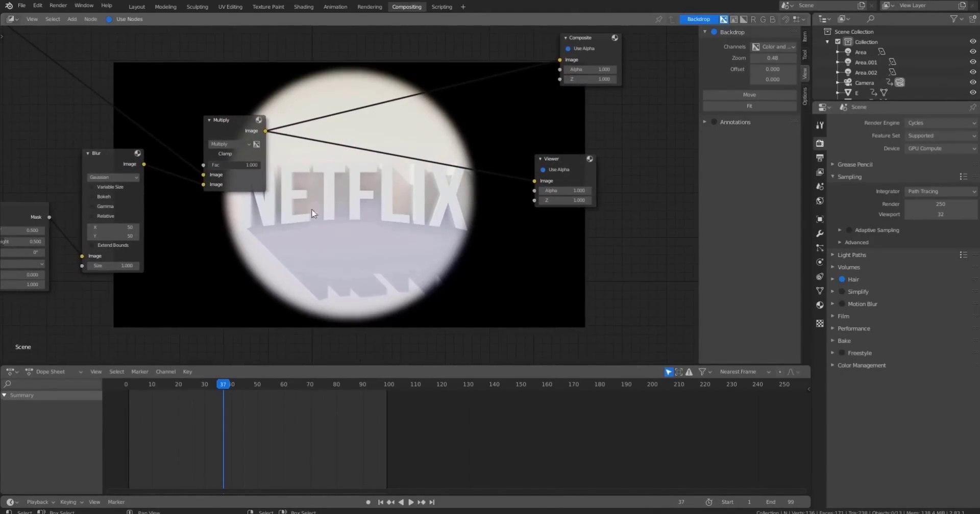
middle_drag(312, 210, 388, 203)
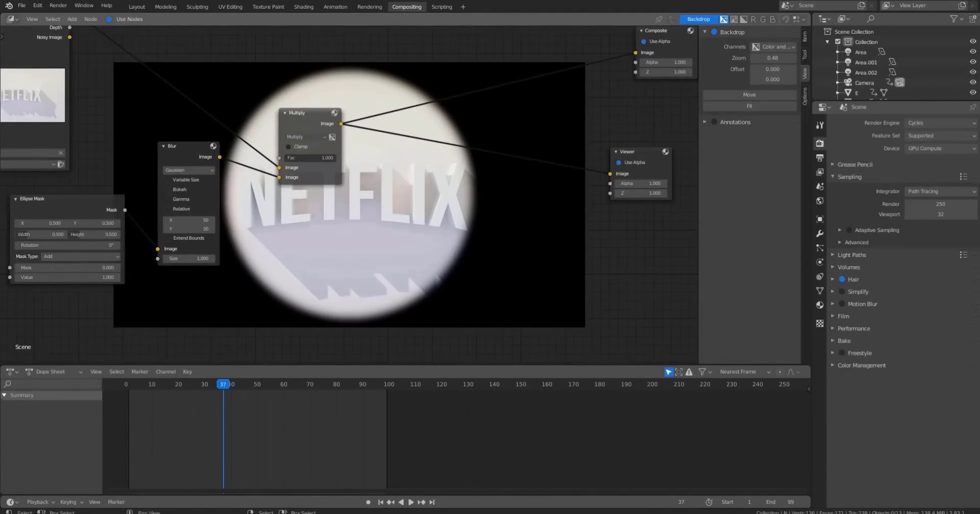
click(189, 171)
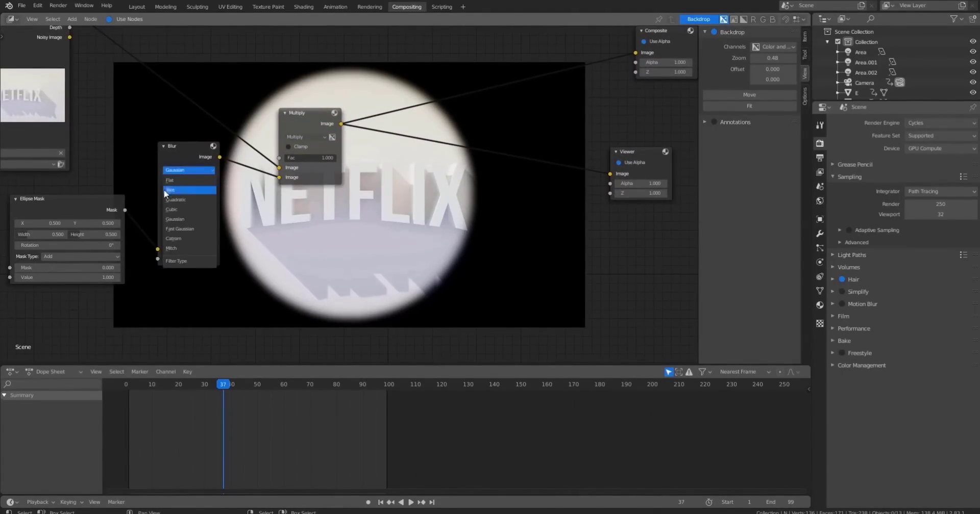
click(178, 230)
click(168, 181)
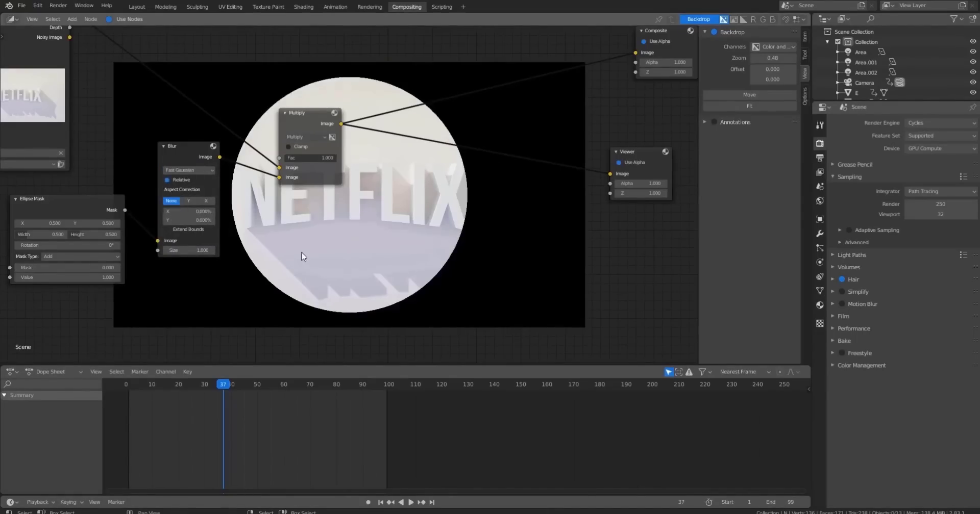
click(188, 201)
Set the Blur's relative X and Y to 50% each.
click(193, 211)
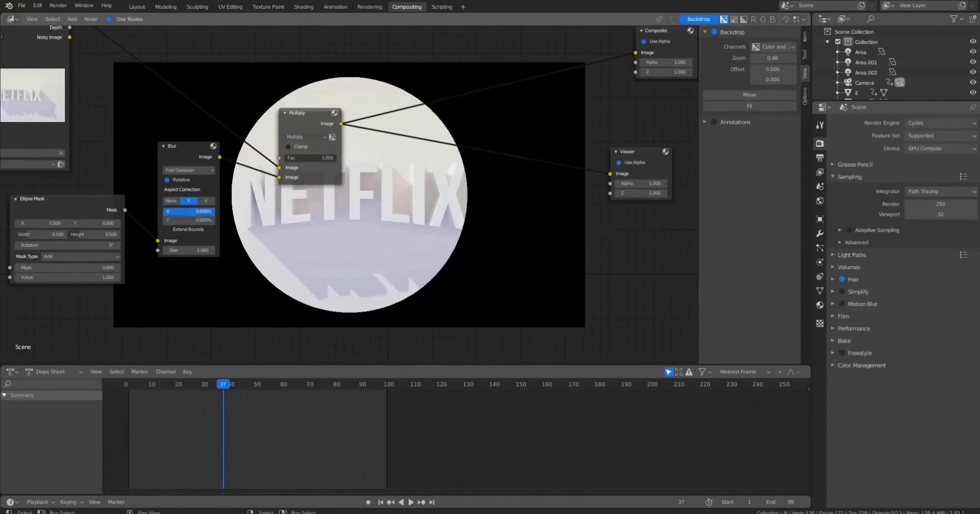
text(50)
key(Return)
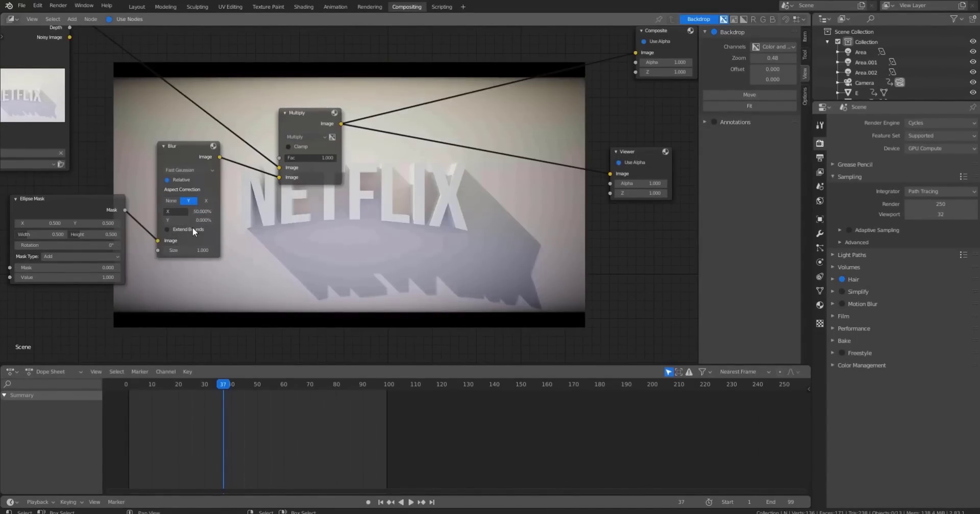
click(196, 220)
text(50)
key(Return)
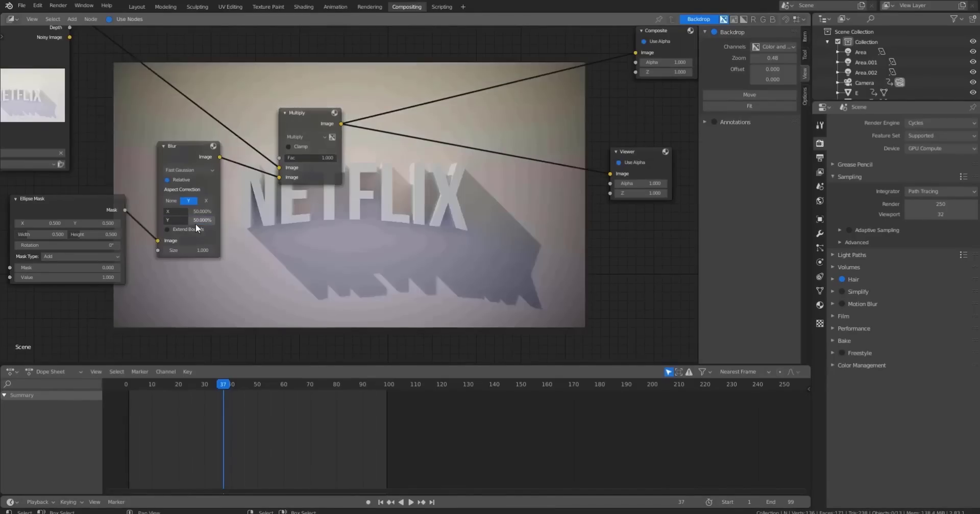
middle_drag(234, 261, 257, 273)
drag(216, 264, 171, 263)
key(ctrl+z)
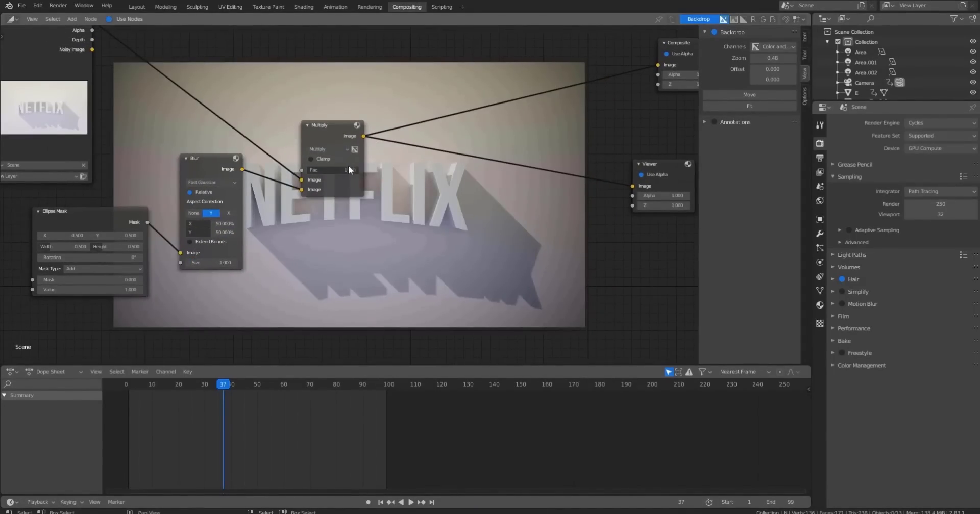
Set the Multiply node's factor to 0.5.
drag(348, 170, 334, 170)
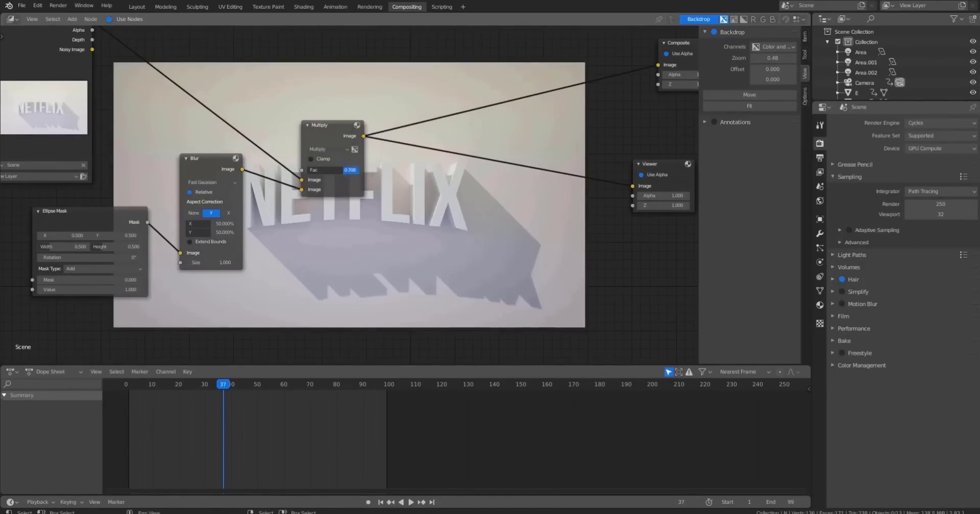
click(348, 169)
text(0)
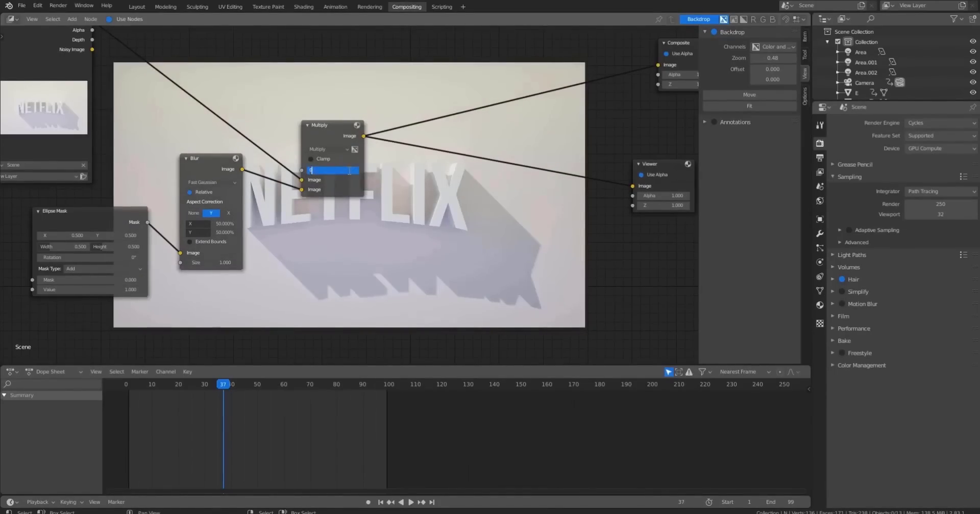
text(.5)
key(Return)
Insert a Color Balance node on the link between the Multiply node and the Viewer.
middle_drag(408, 240, 428, 250)
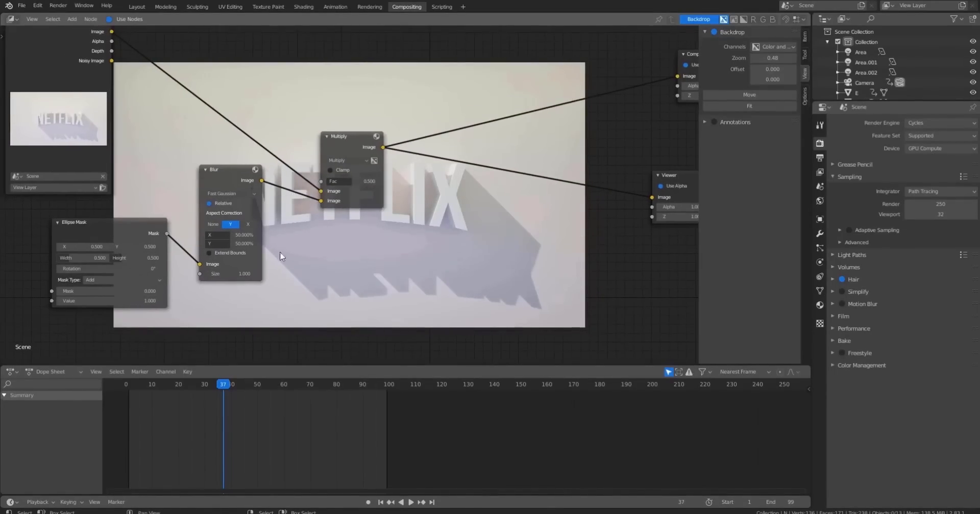
scroll(240, 250, up, 2)
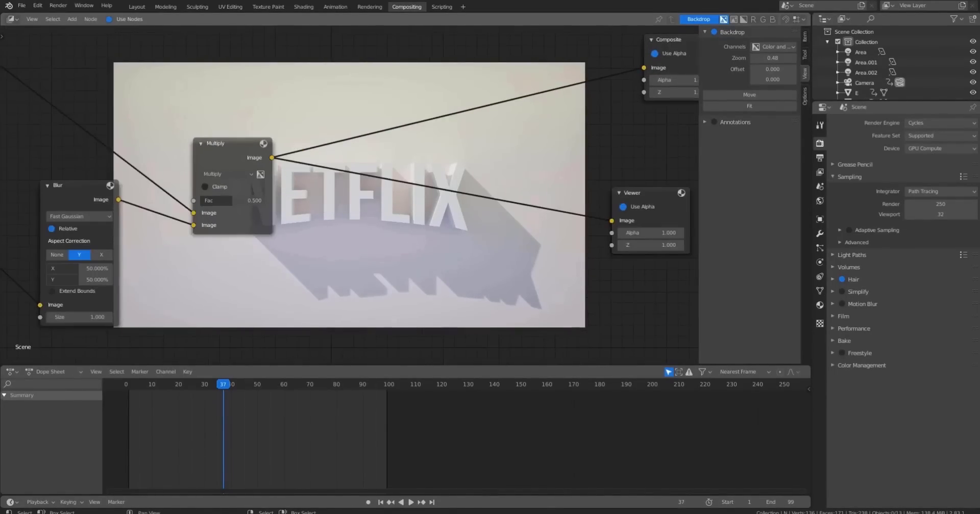
middle_drag(337, 197, 297, 224)
key(shift+a)
click(341, 190)
text(color)
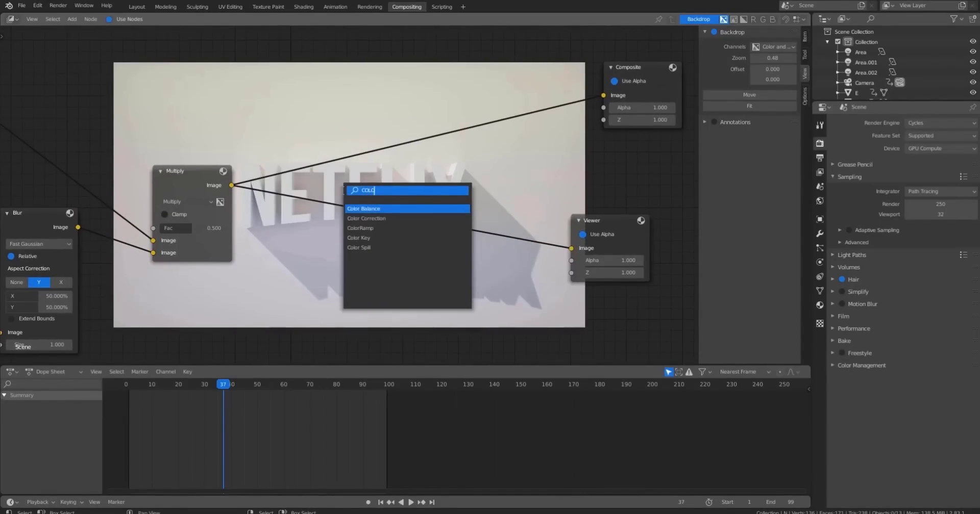
key(Return)
click(344, 190)
middle_drag(536, 179, 561, 153)
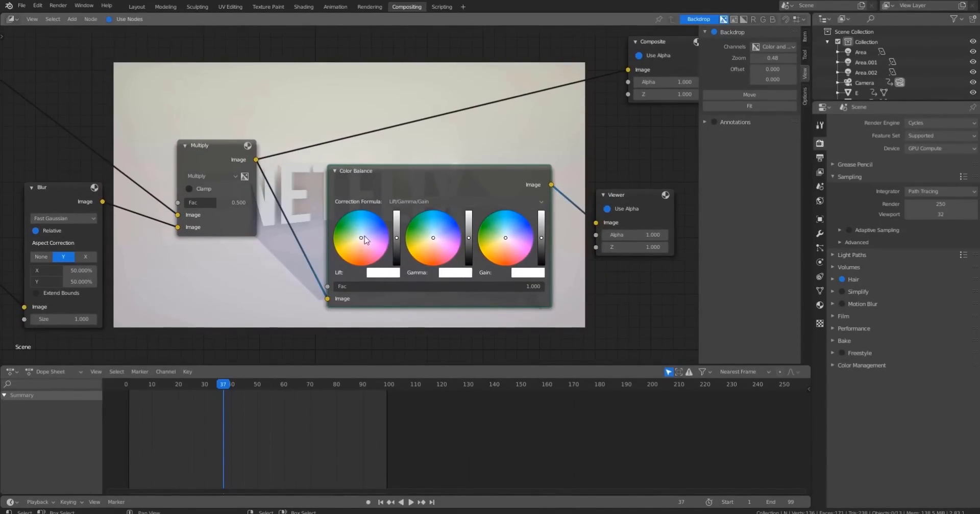
drag(364, 236, 363, 236)
drag(415, 173, 396, 173)
scroll(396, 173, down, 2)
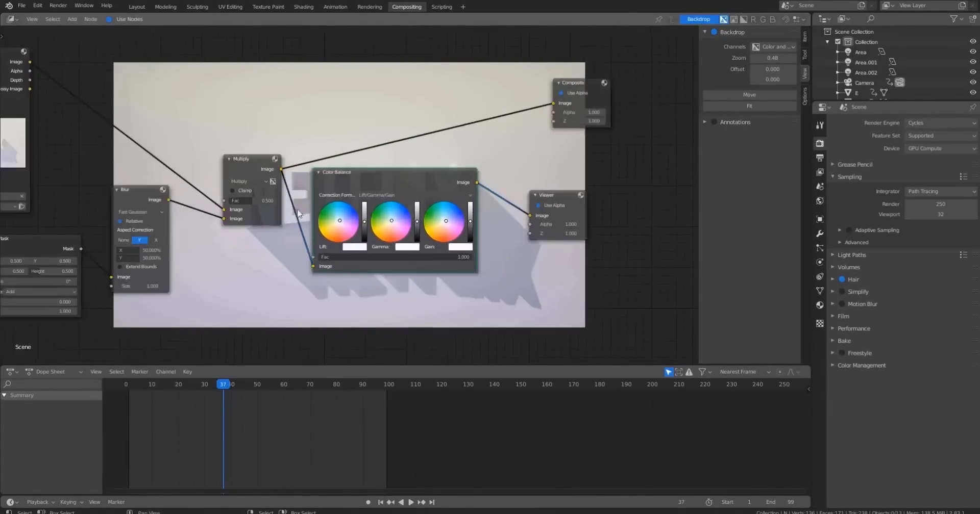
Duplicate the Ellipse Mask, Blur and Multiply nodes and place the copies lower right.
middle_drag(172, 281, 228, 216)
drag(78, 304, 312, 146)
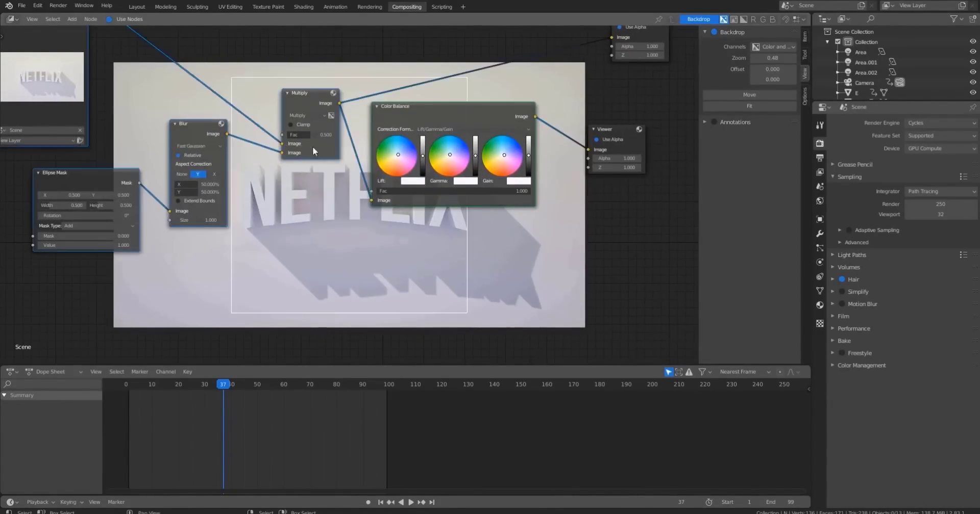
click(141, 180)
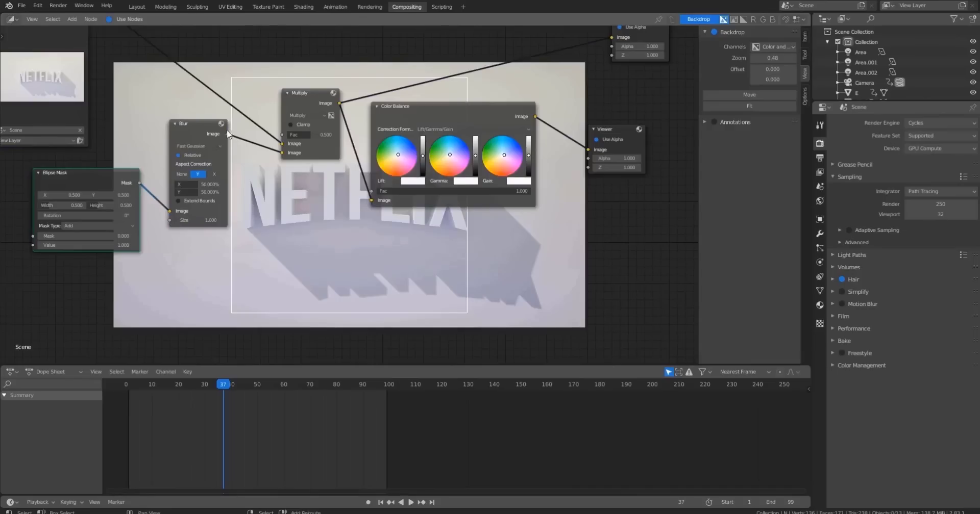
shift+click(292, 99)
key(shift+d)
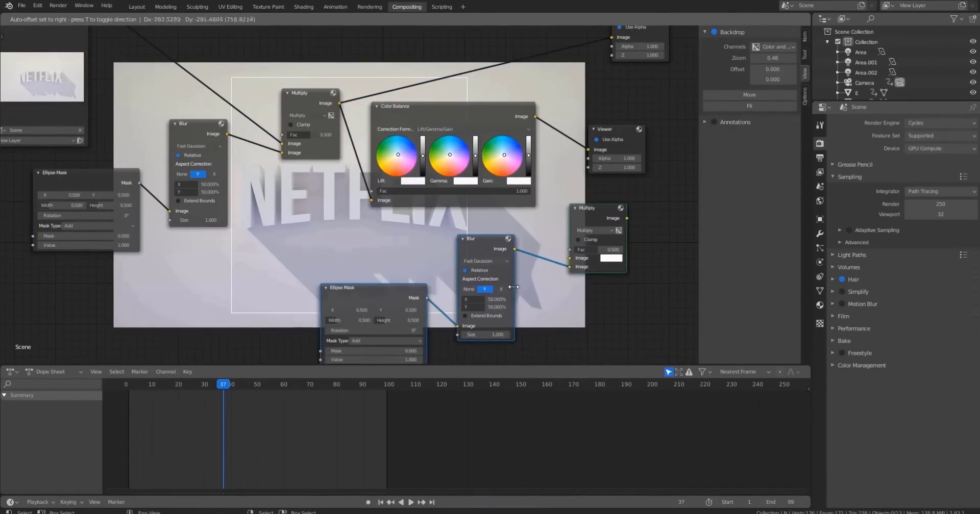
click(513, 287)
Route the Color Balance output through the duplicate Multiply node into the Viewer.
drag(535, 116, 569, 258)
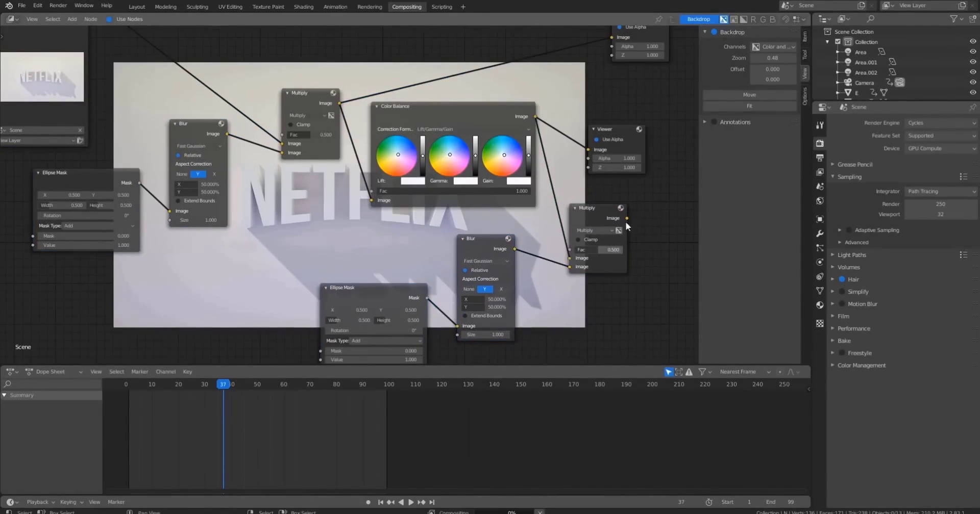
drag(626, 218, 656, 108)
middle_drag(539, 292, 515, 220)
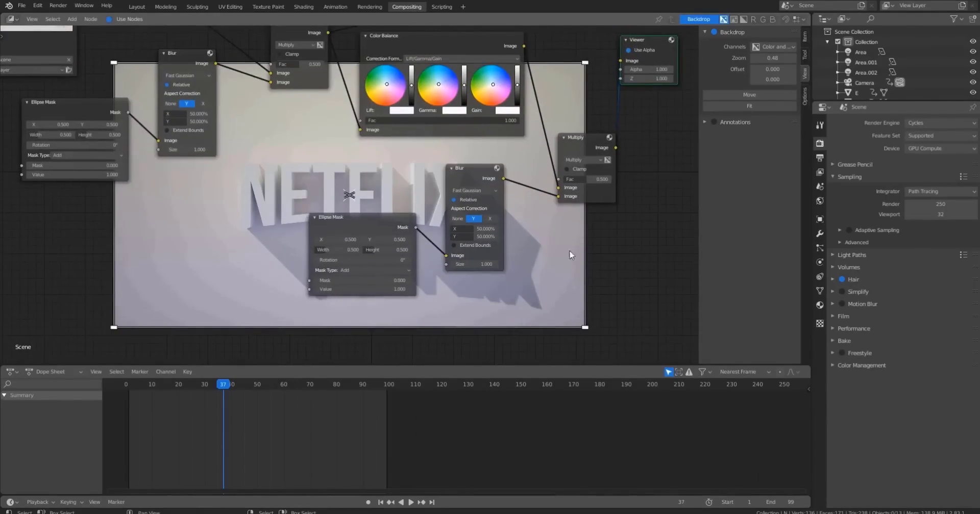
Set the duplicate Blur's relative X and Y to 65%.
click(481, 230)
text(65)
key(Tab)
key(Return)
middle_drag(475, 273, 454, 294)
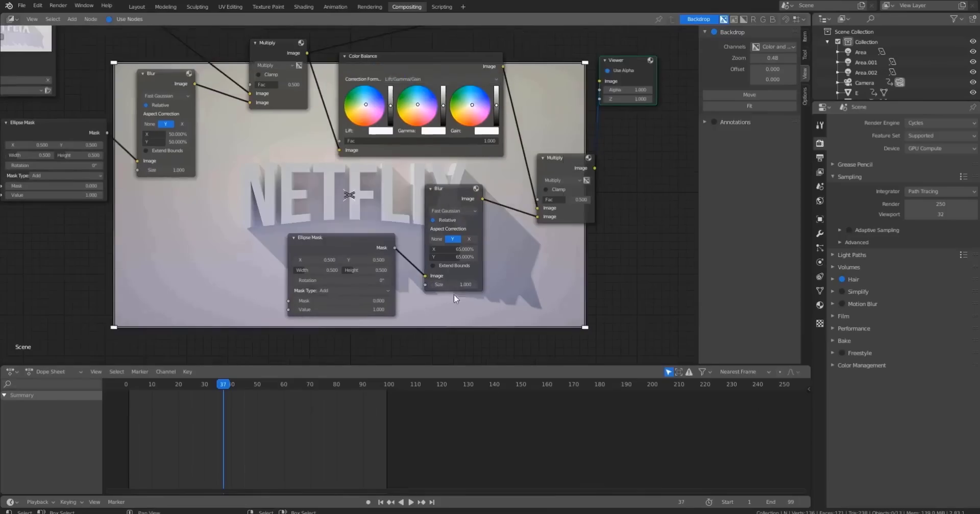
Set the duplicate Blur node's size to 0.25.
drag(455, 285, 431, 286)
middle_drag(525, 286, 332, 170)
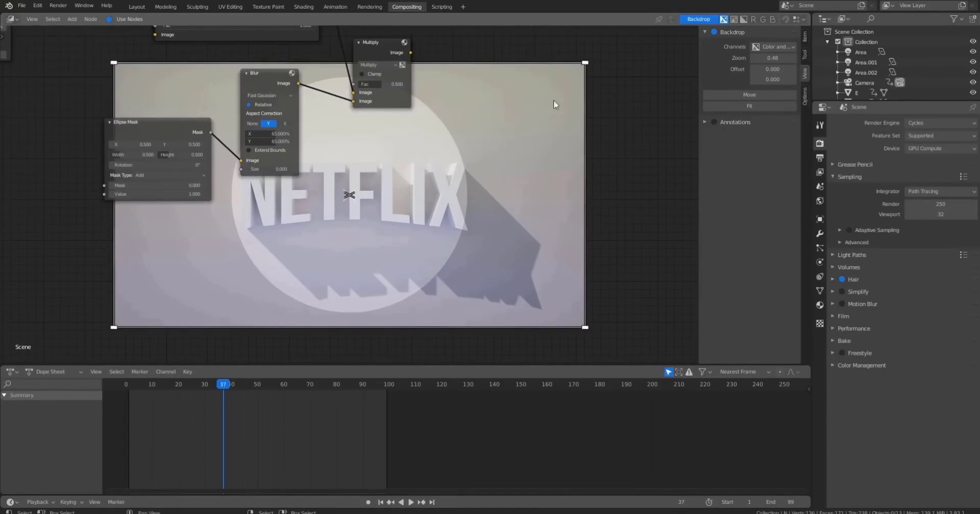
middle_drag(398, 155, 416, 163)
scroll(266, 174, up, 8)
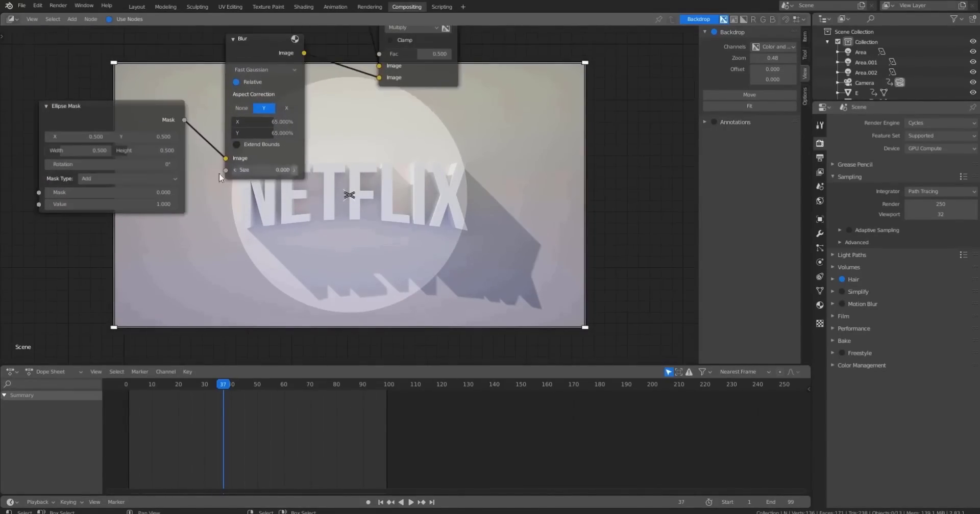
drag(254, 163, 240, 163)
click(241, 163)
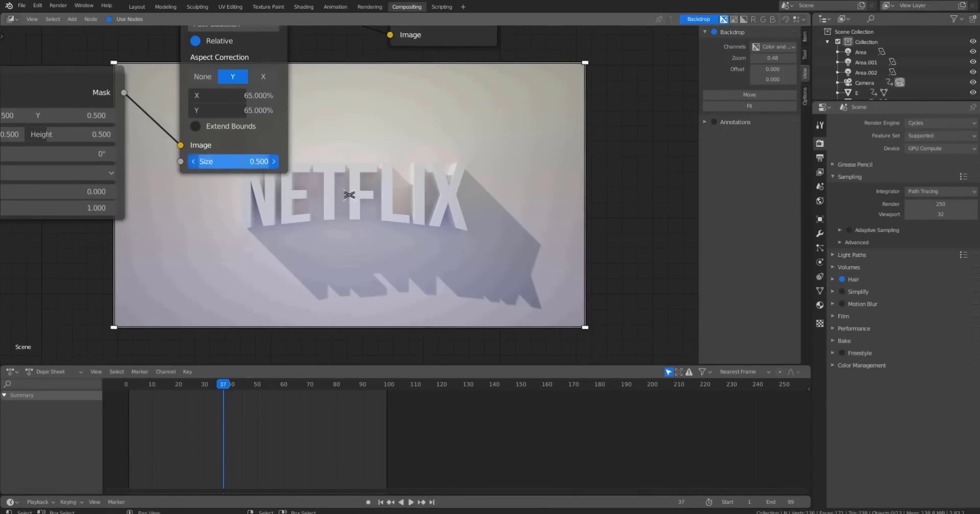
text(0.25)
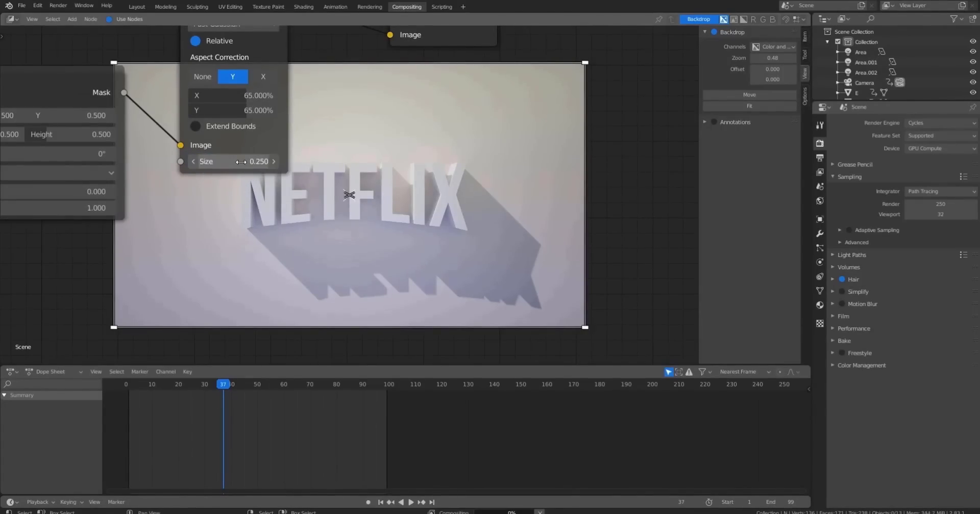
key(Return)
Connect the duplicate Multiply node's output to the Composite node's image input.
middle_drag(393, 172, 324, 116)
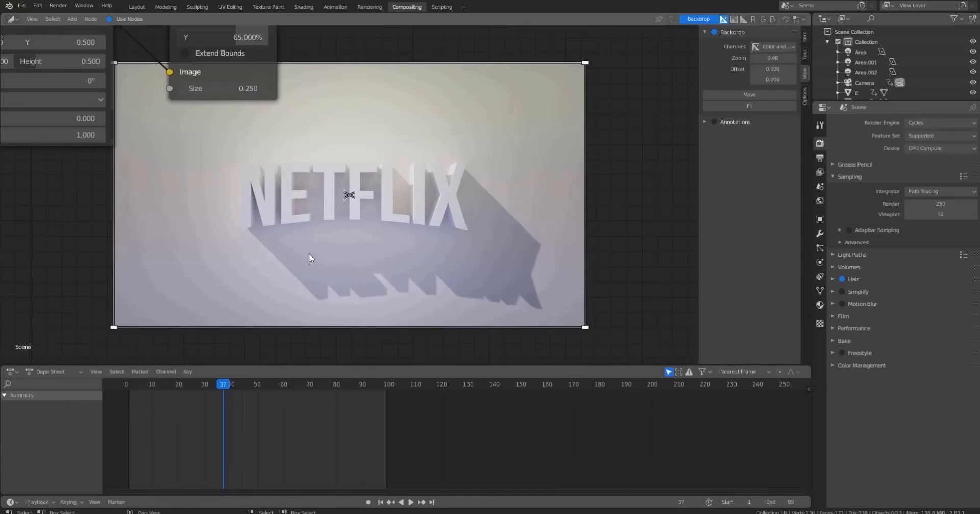
middle_drag(347, 147, 394, 160)
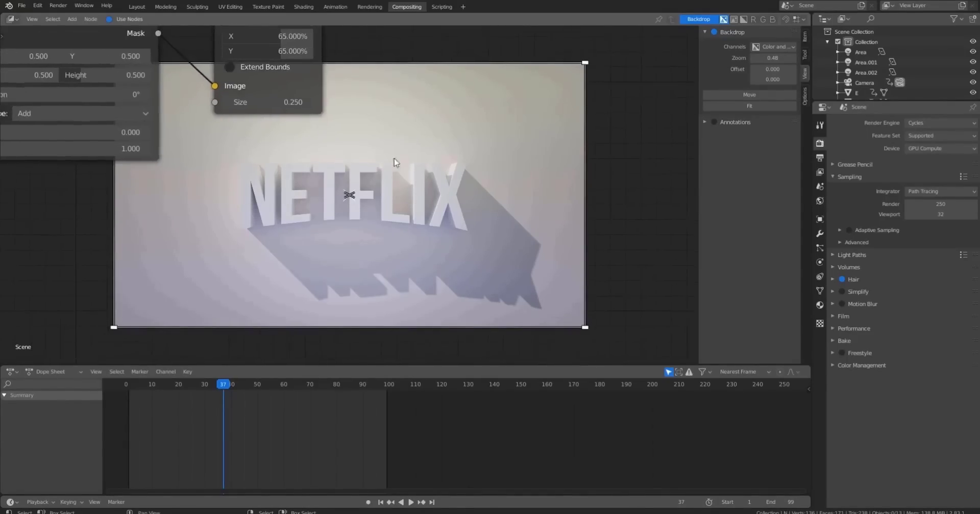
middle_drag(315, 115, 310, 253)
scroll(369, 197, down, 4)
middle_drag(370, 197, 366, 132)
scroll(362, 201, down, 8)
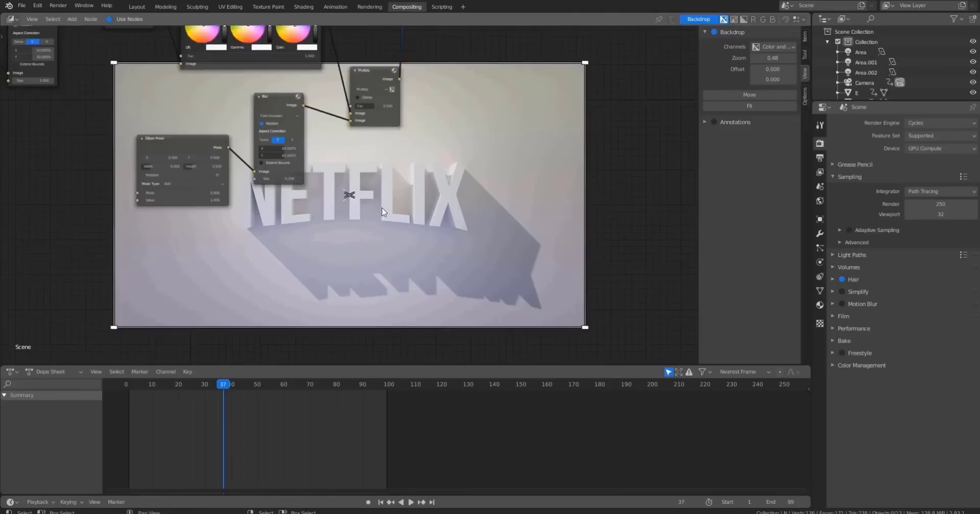
middle_drag(441, 145, 482, 194)
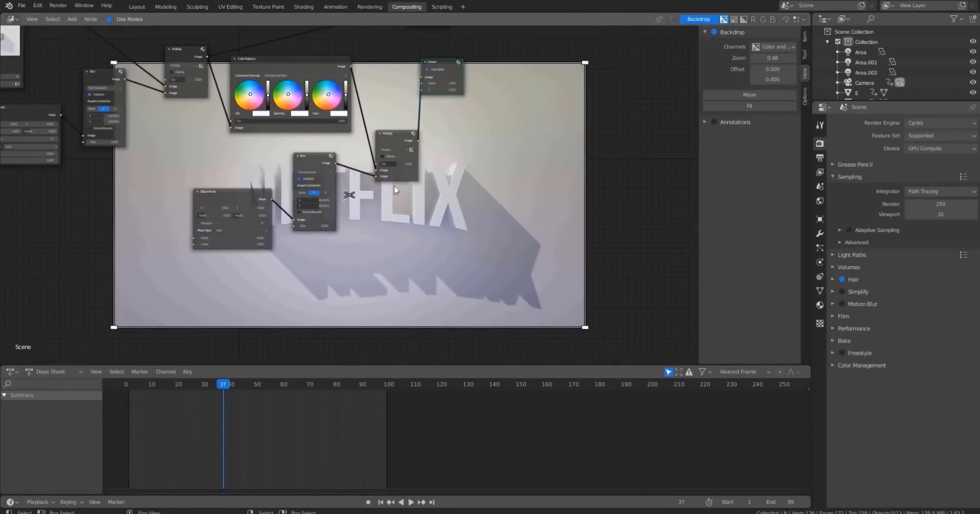
click(119, 142)
key(Return)
middle_drag(102, 192, 42, 155)
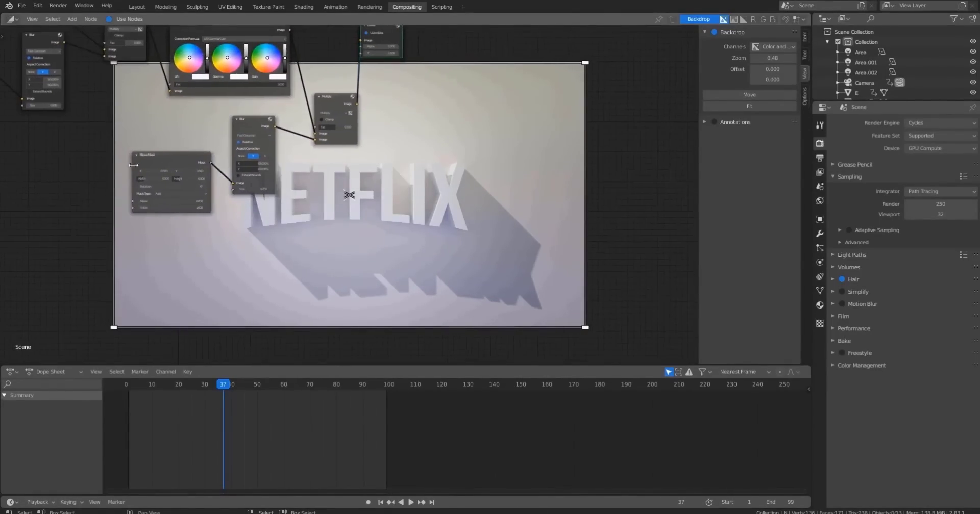
middle_drag(371, 168, 330, 228)
scroll(330, 228, down, 5)
middle_drag(380, 200, 408, 228)
scroll(358, 198, up, 3)
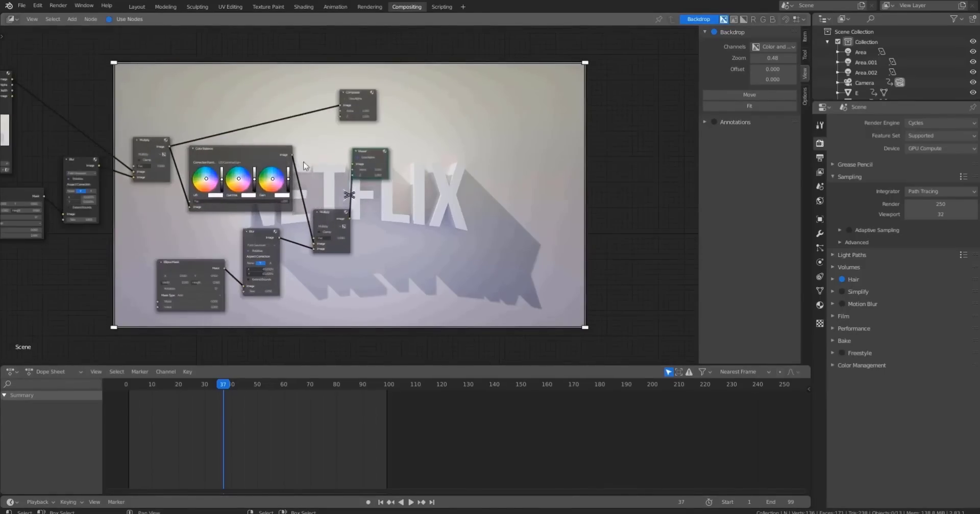
drag(349, 218, 340, 105)
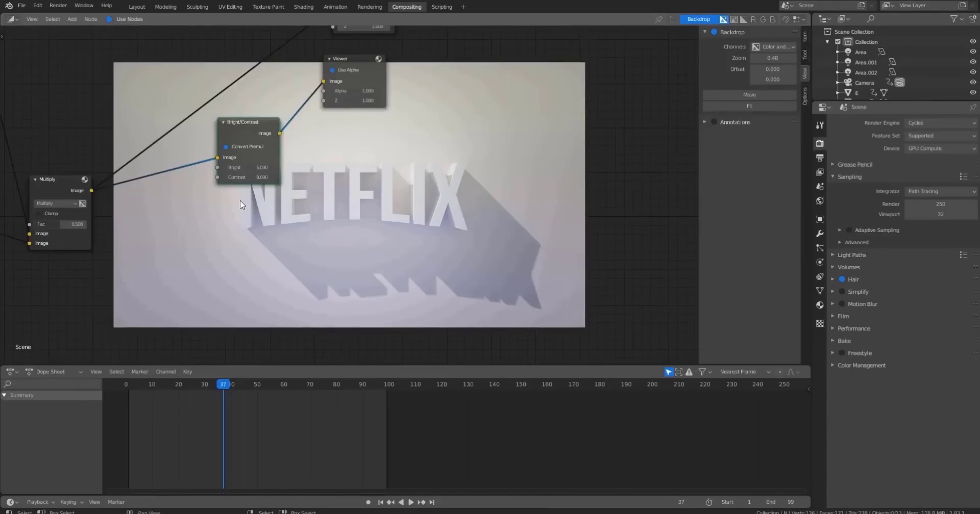
Insert a Bright/Contrast node on the link between the duplicate Multiply node and the Viewer.
middle_drag(322, 237, 370, 230)
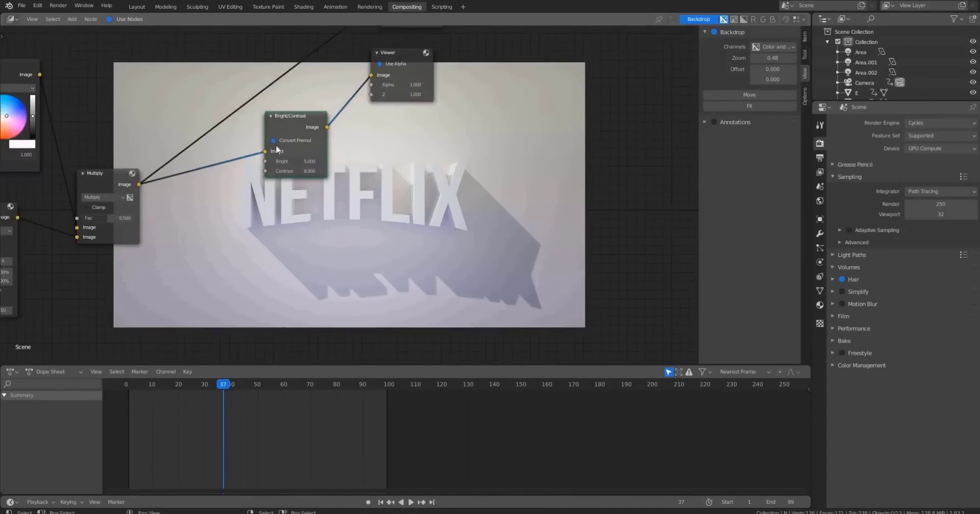
middle_drag(332, 197, 332, 227)
scroll(331, 213, up, 2)
Set the Bright/Contrast node's Bright to 5 and Contrast to 8.
click(290, 193)
text(0)
key(Return)
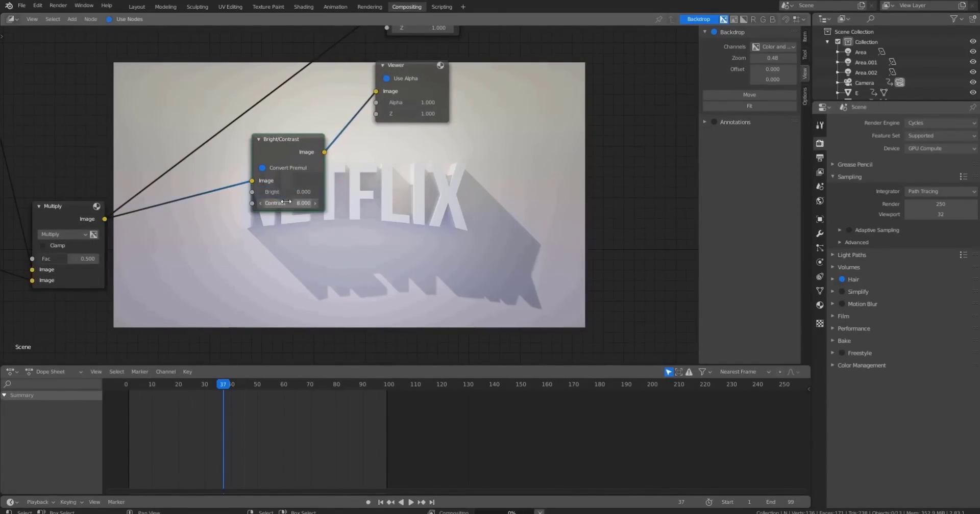
click(289, 203)
text(0)
key(Return)
click(291, 193)
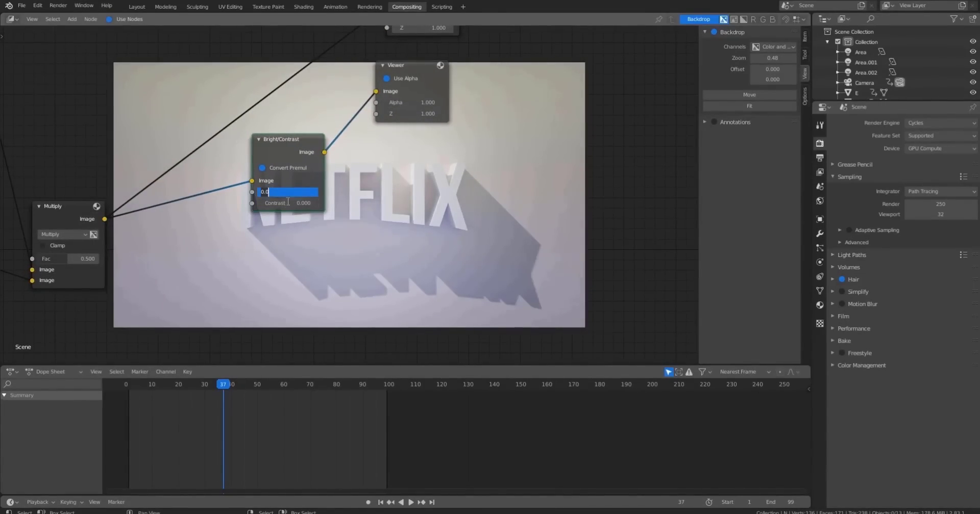
text(5)
key(Return)
middle_drag(285, 219, 228, 187)
click(230, 171)
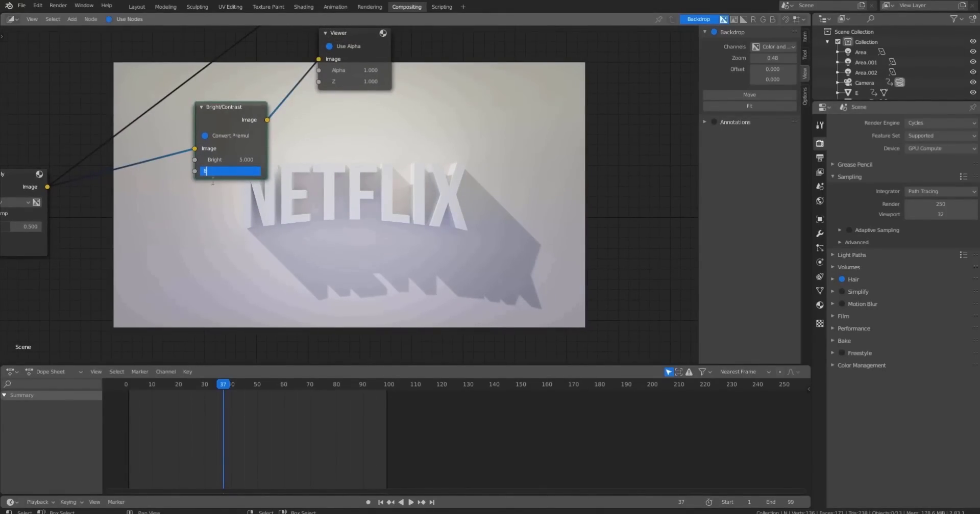
text(8)
key(Return)
Save the blend file.
middle_drag(232, 203, 422, 173)
scroll(351, 220, down, 5)
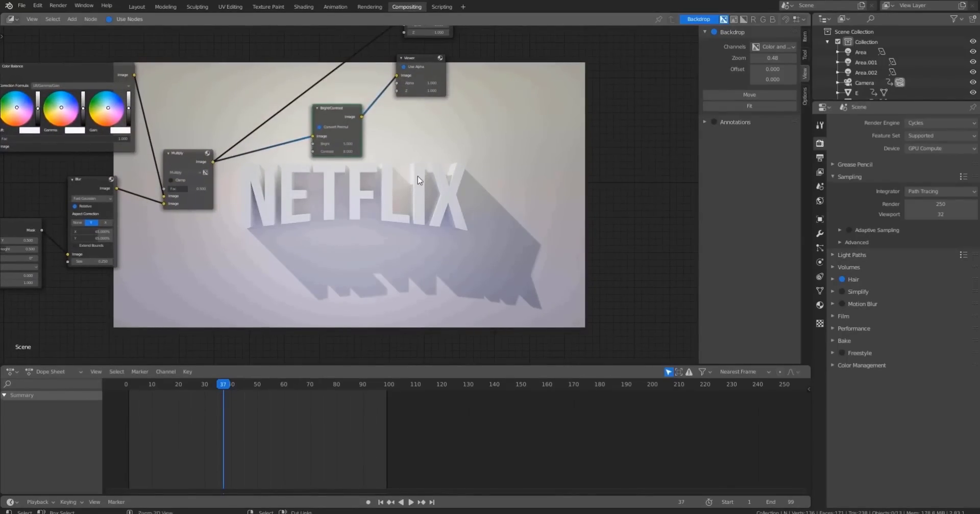
key(ctrl+s)
Go to frame 73 in the Layout workspace and render the current frame.
click(137, 7)
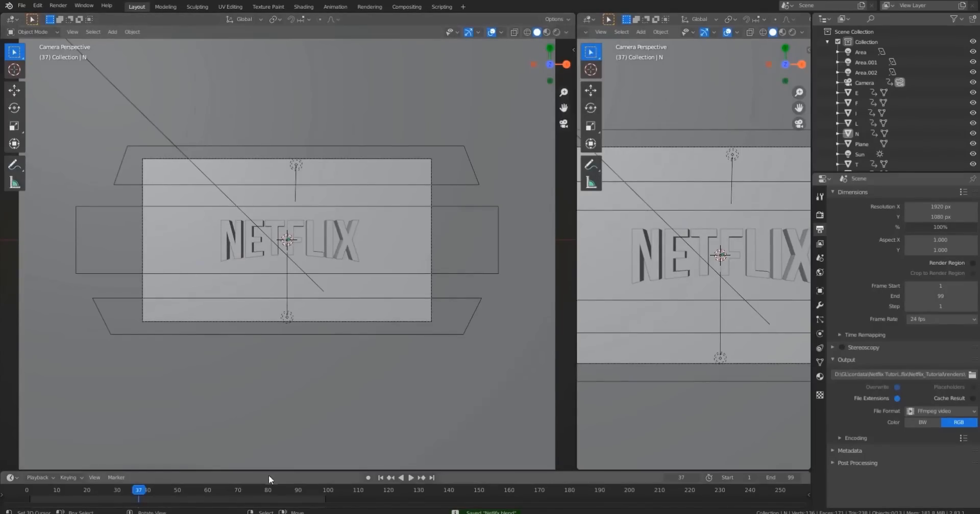
click(209, 492)
drag(209, 492, 247, 493)
key(shift+z)
key(shift+z)
key(F12)
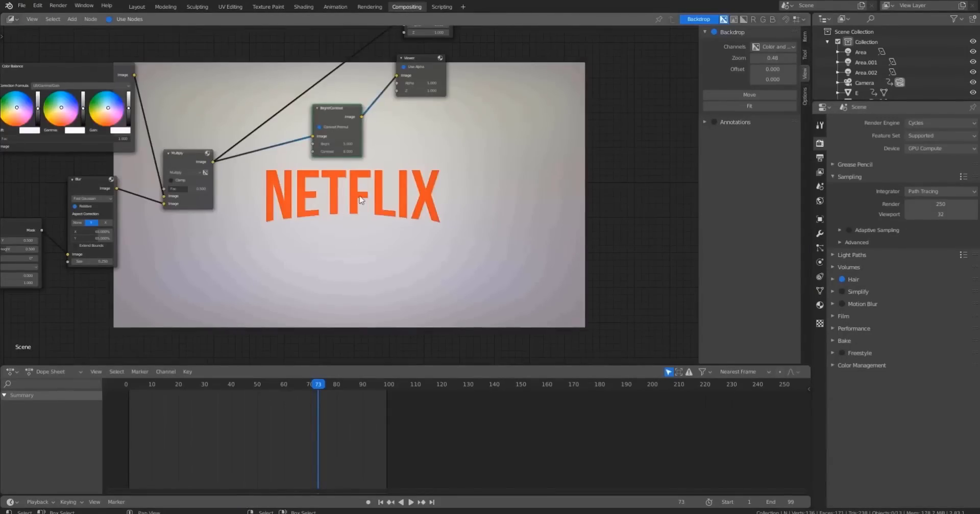
Try Bright 8 and Contrast 12 on the Bright/Contrast node, then undo both changes.
scroll(360, 199, up, 1)
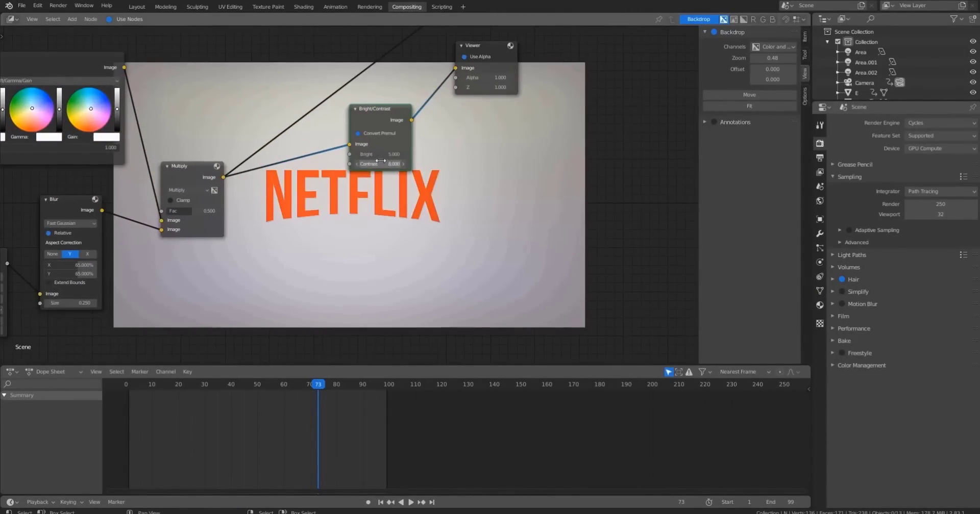
click(376, 155)
text(8)
key(Return)
click(371, 164)
text(12)
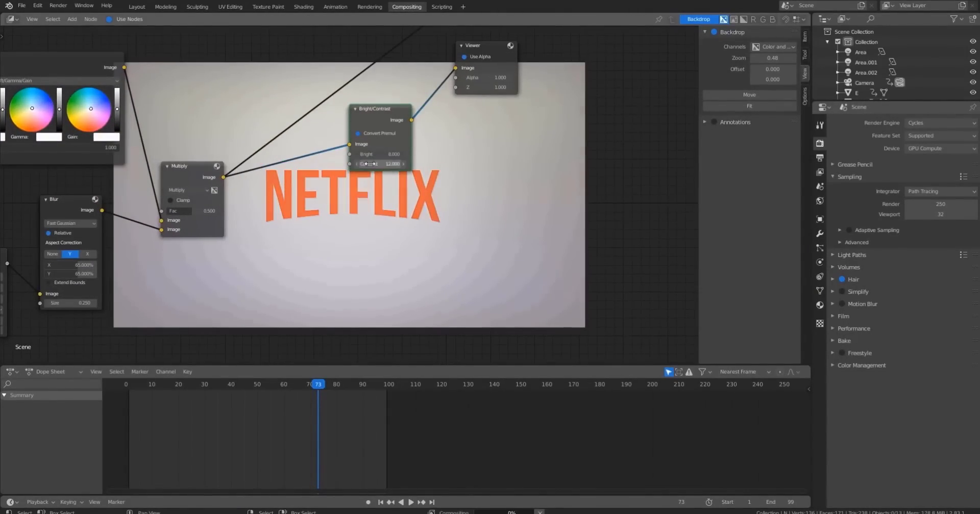
key(Return)
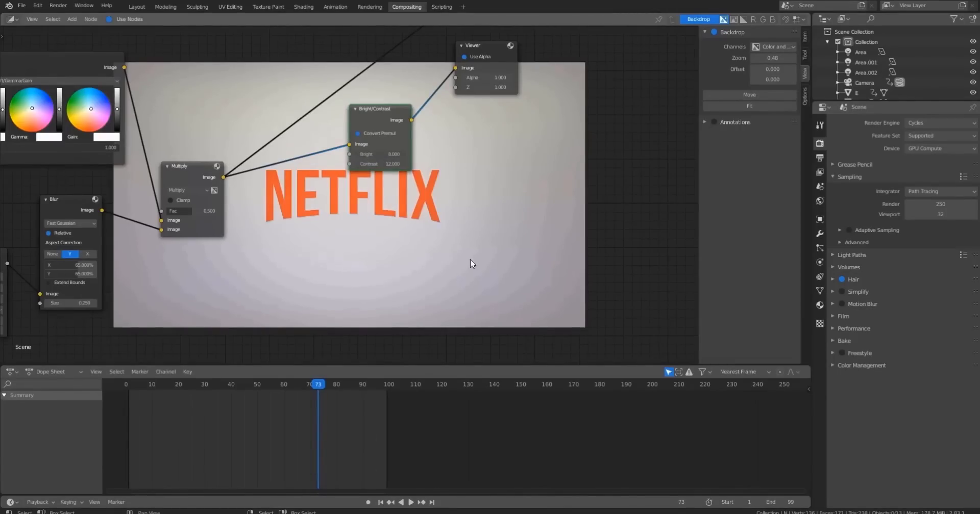
key(ctrl+z)
key(ctrl+z)
Try the duplicate Blur's relative X at 55%, then X and Y at 0%.
middle_drag(304, 249, 394, 229)
scroll(394, 229, up, 1)
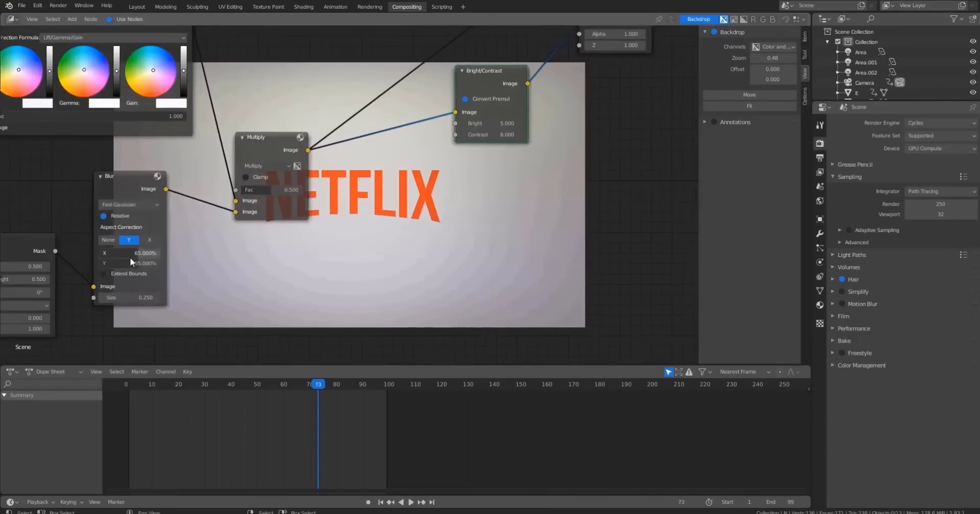
click(131, 254)
text(55)
key(Return)
mouse_move(133, 264)
mouse_down()
mouse_move(122, 264)
mouse_move(131, 261)
mouse_up()
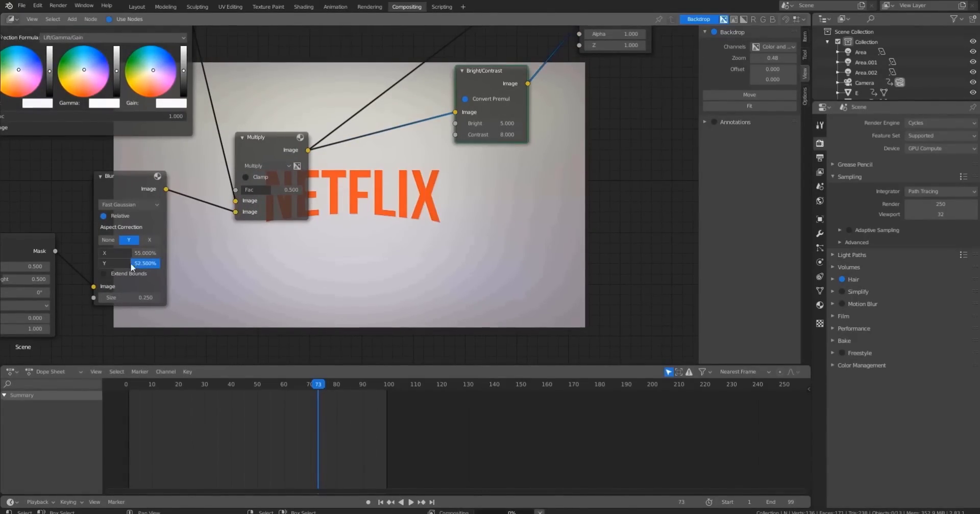
click(137, 253)
text(0)
key(Return)
click(123, 262)
text(0)
key(Return)
Set the duplicate Blur's relative X and Y to 45%.
double_click(136, 253)
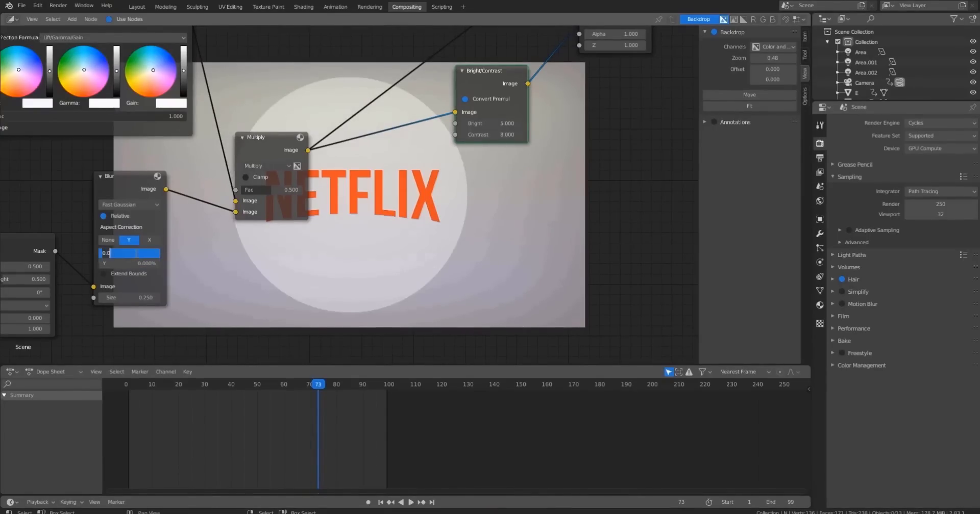
text(35)
key(Return)
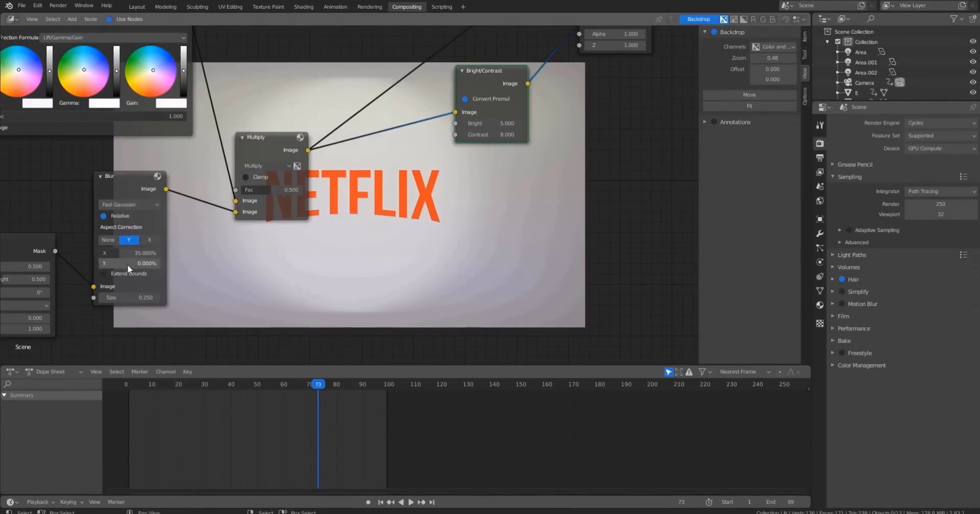
double_click(133, 254)
text(45)
key(Return)
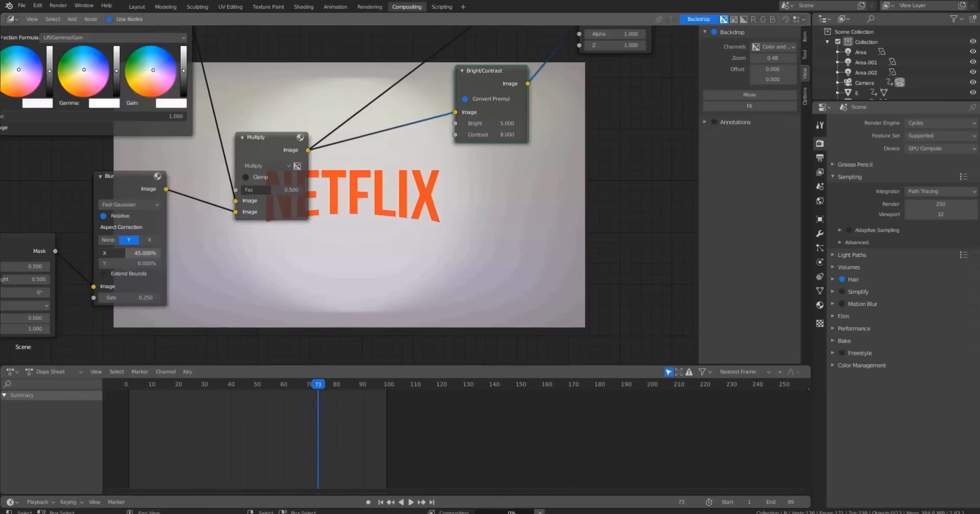
click(131, 254)
double_click(124, 263)
text(45)
key(Return)
Zoom the compositor backdrop in to inspect the vignette result closely.
middle_drag(503, 254, 543, 248)
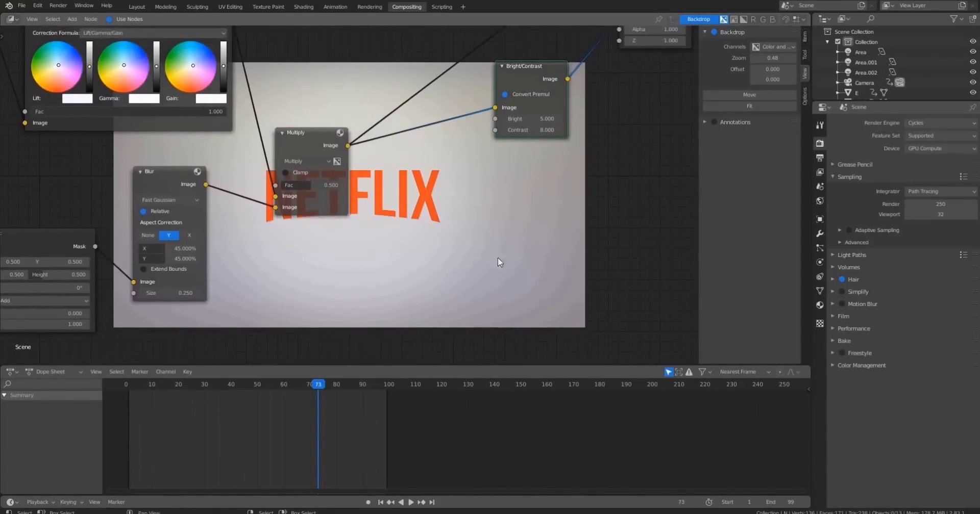
middle_drag(468, 250, 423, 250)
scroll(400, 236, up, 8)
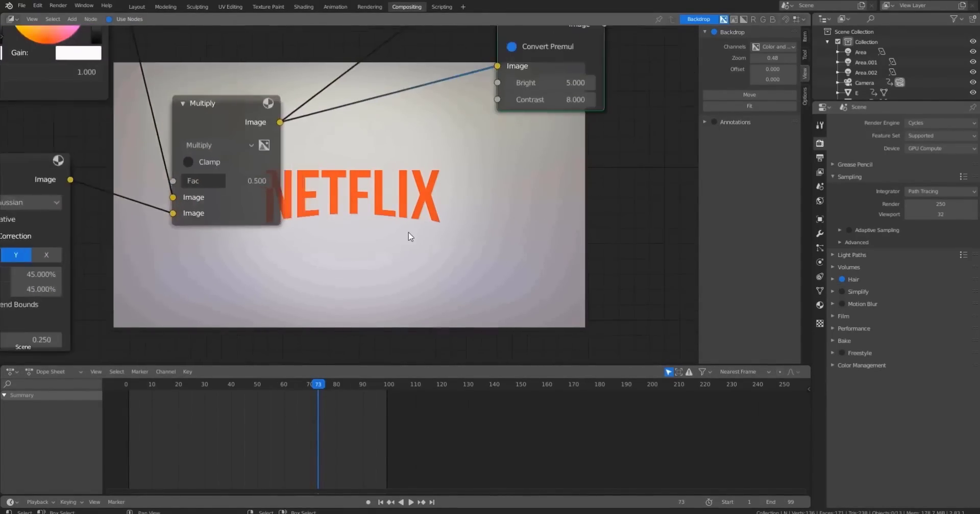
scroll(403, 236, down, 8)
drag(770, 58, 832, 59)
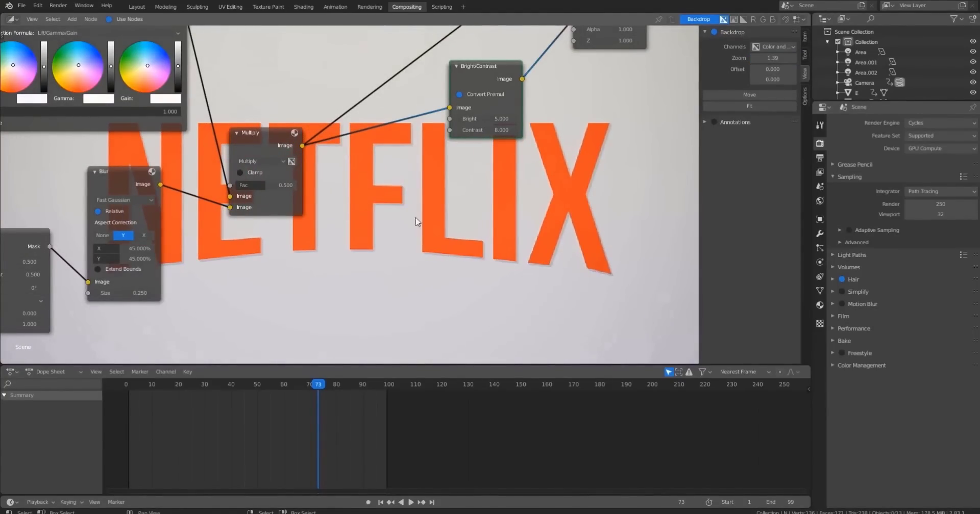
Select the Area light in the Layout workspace and open its light properties.
click(164, 7)
click(138, 6)
middle_drag(424, 198, 374, 147)
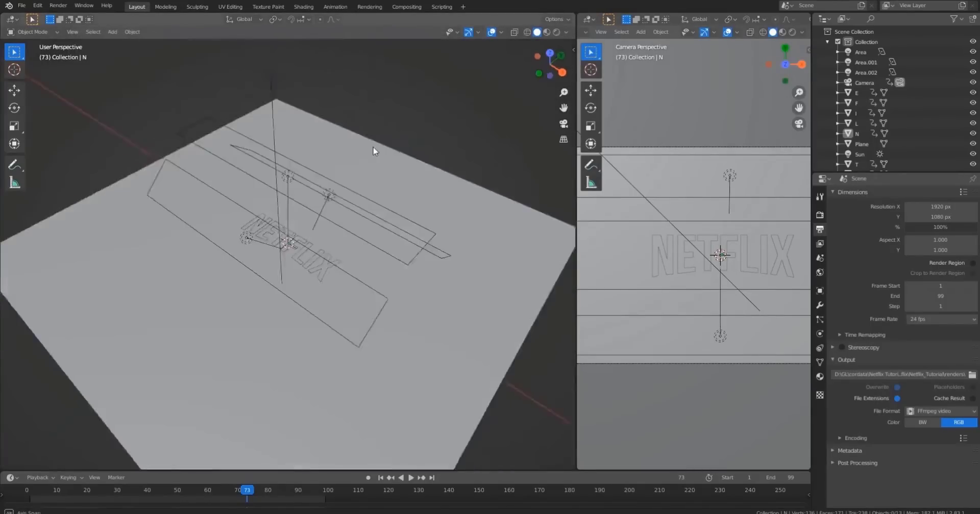
scroll(326, 193, up, 4)
click(294, 55)
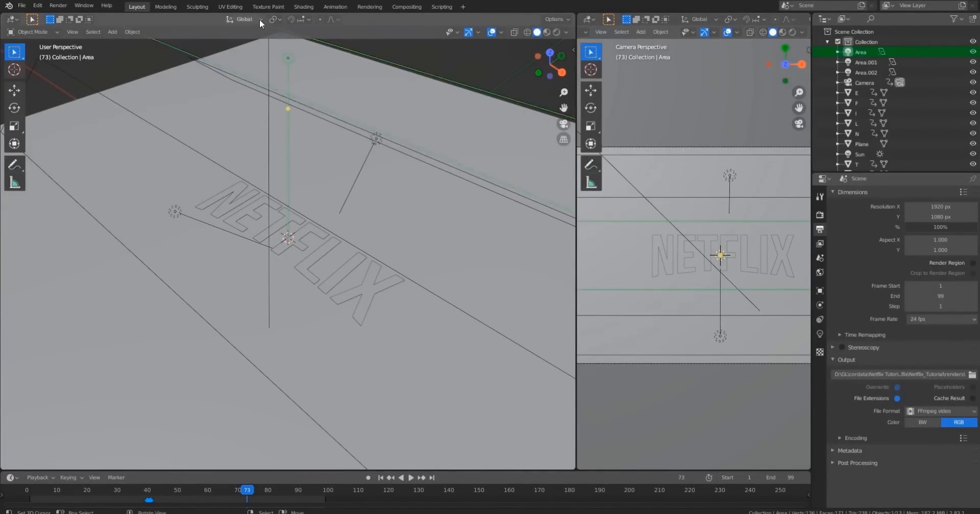
click(819, 334)
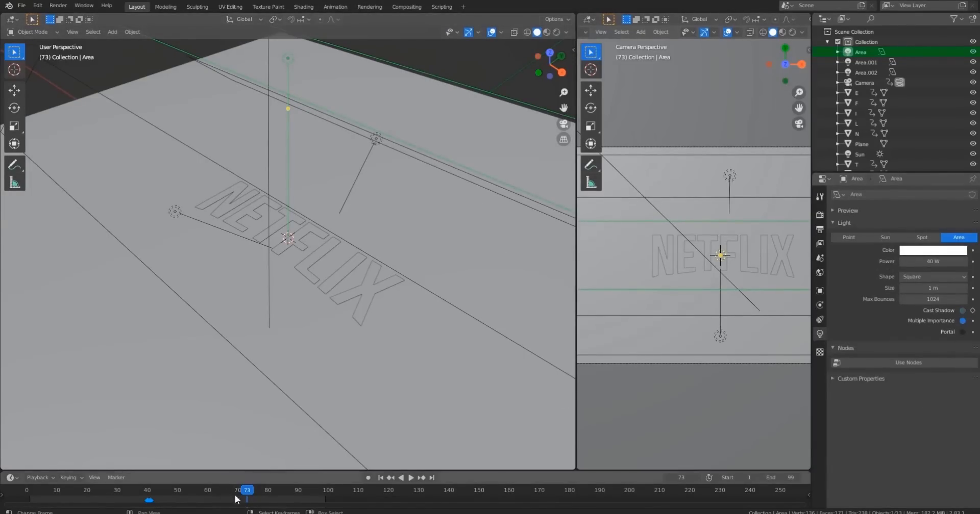
Scrub to frame 42 and inspect each light's settings and position in the scene.
drag(236, 494, 156, 490)
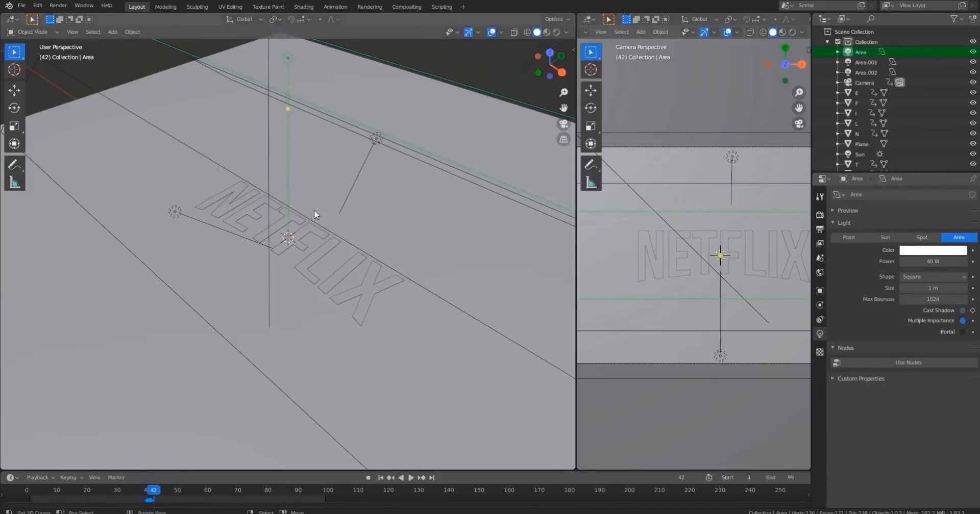
click(378, 149)
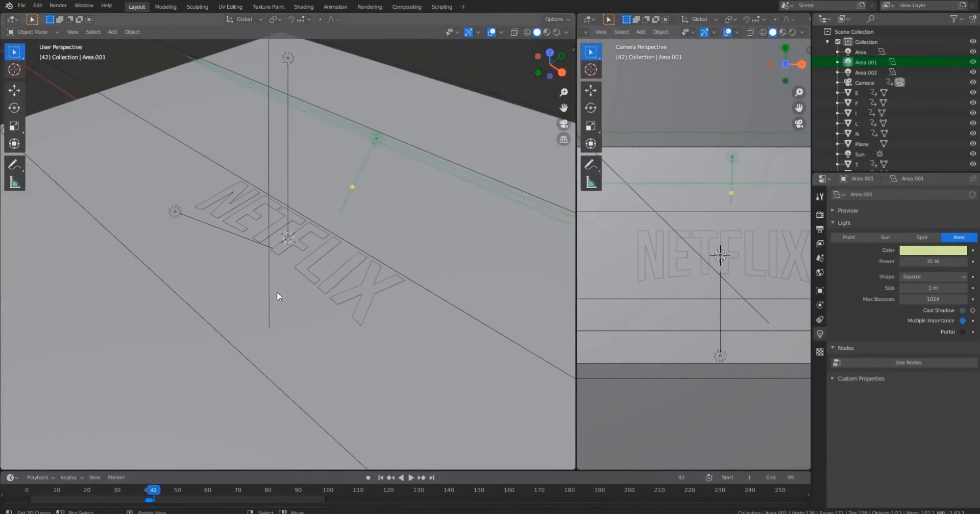
scroll(289, 73, down, 3)
click(275, 52)
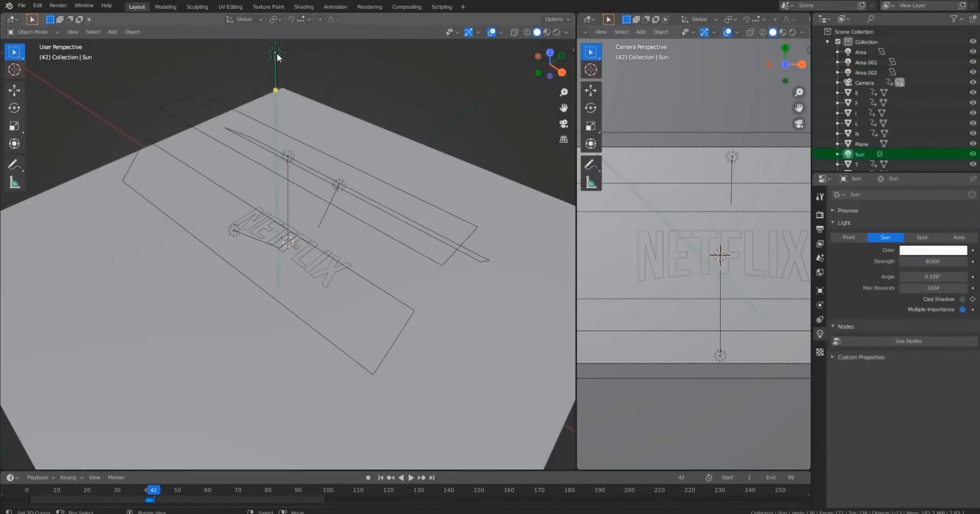
click(232, 233)
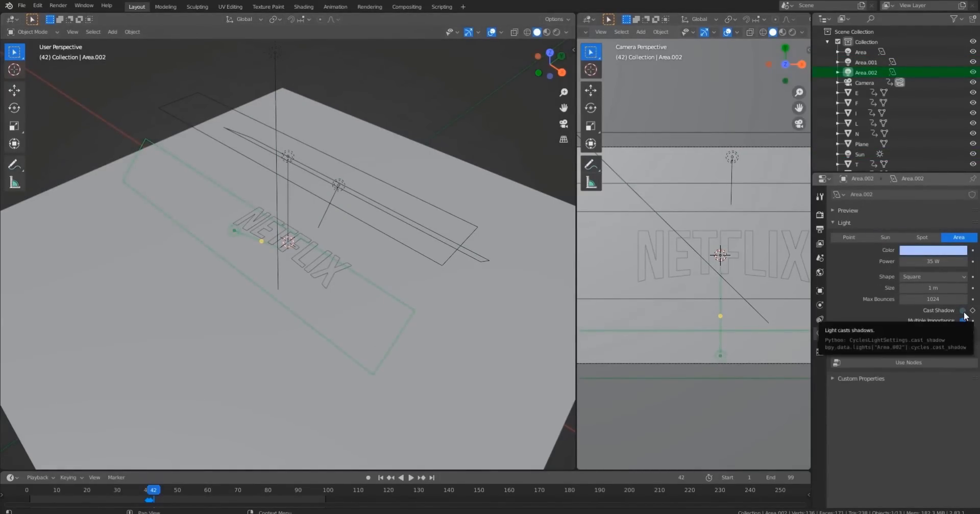
scroll(249, 203, down, 6)
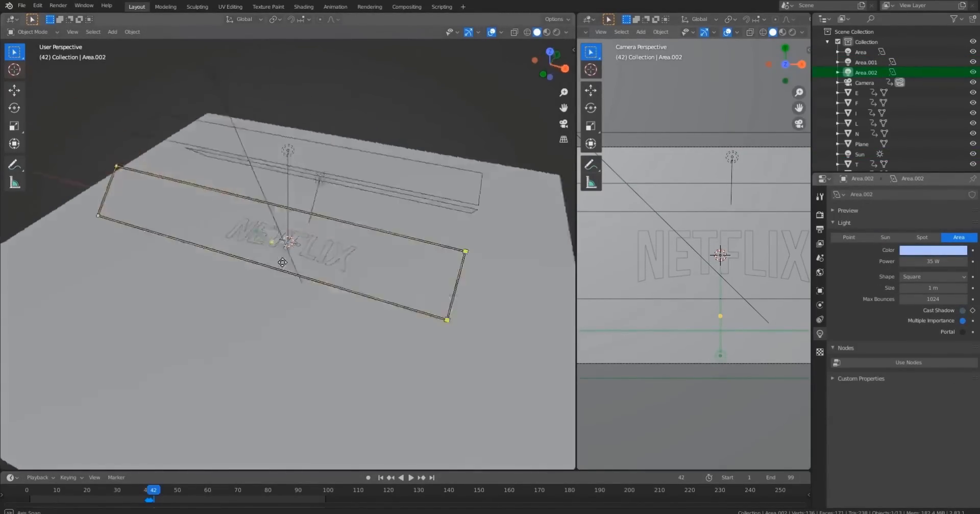
middle_drag(211, 219, 299, 250)
scroll(299, 251, up, 3)
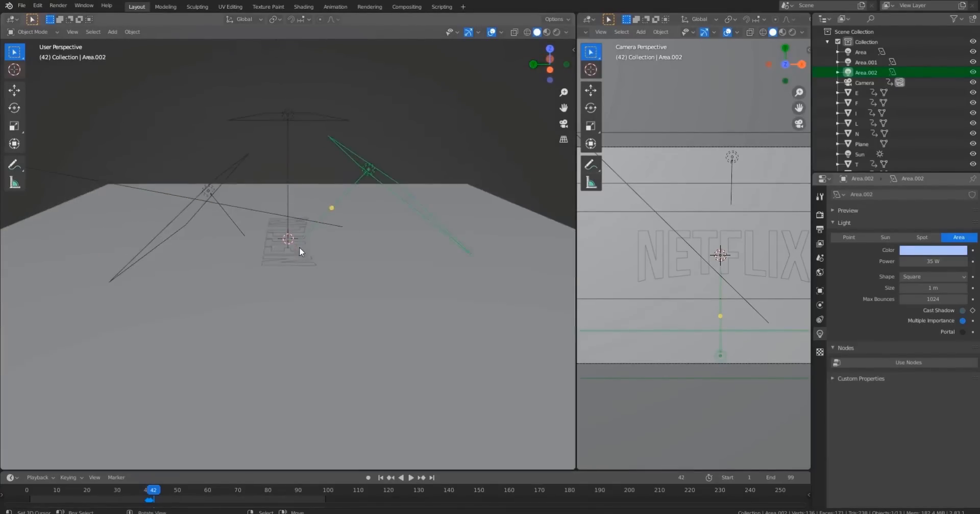
click(276, 240)
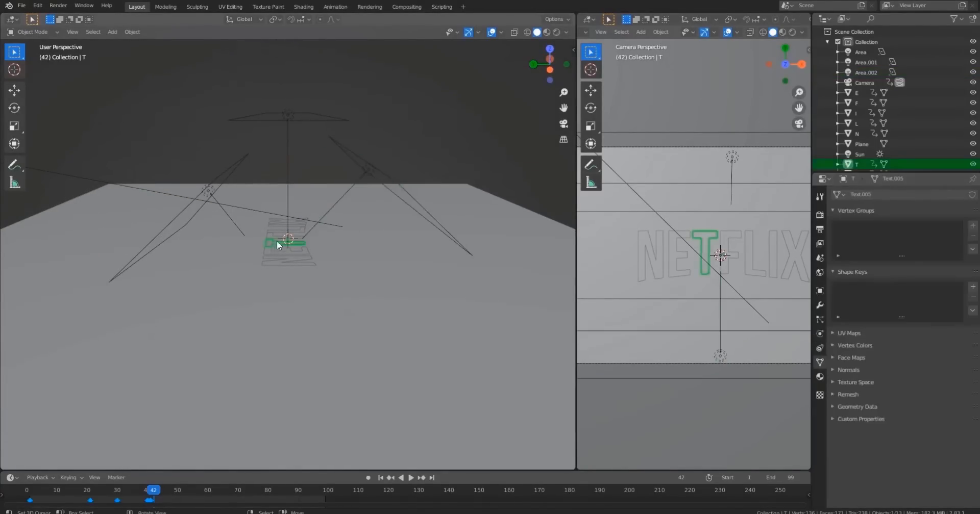
click(293, 219)
click(307, 217)
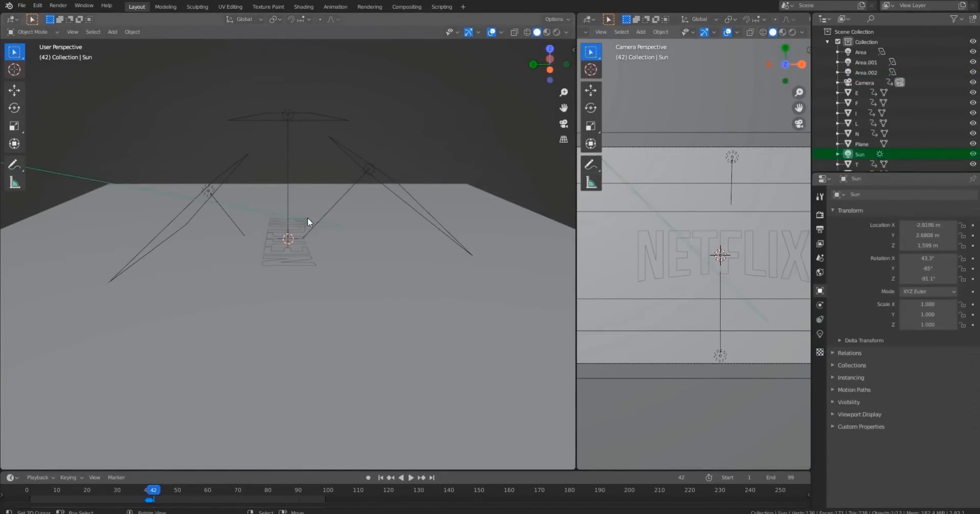
In the Animation workspace, select the Area, Area.001, Area.002 and Sun lights and frame their keyframe curves.
click(335, 7)
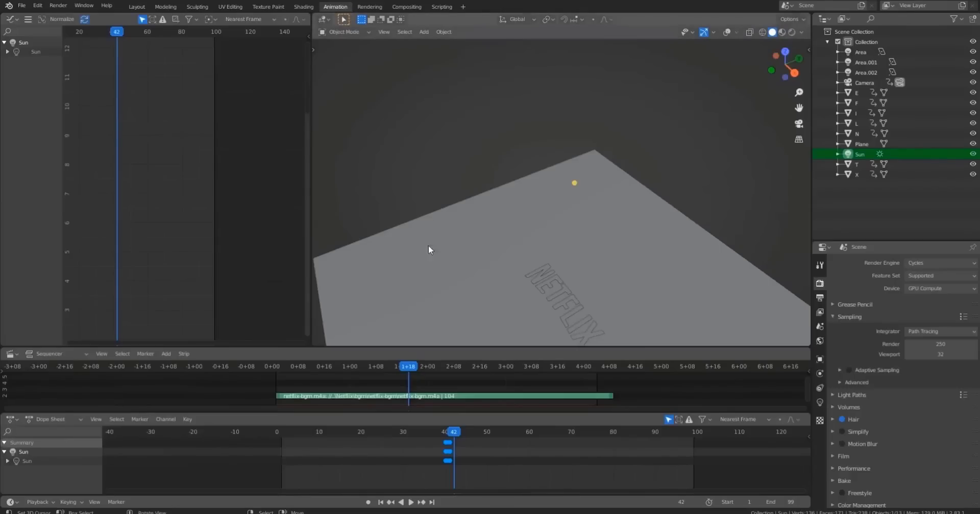
click(725, 32)
shift+click(561, 249)
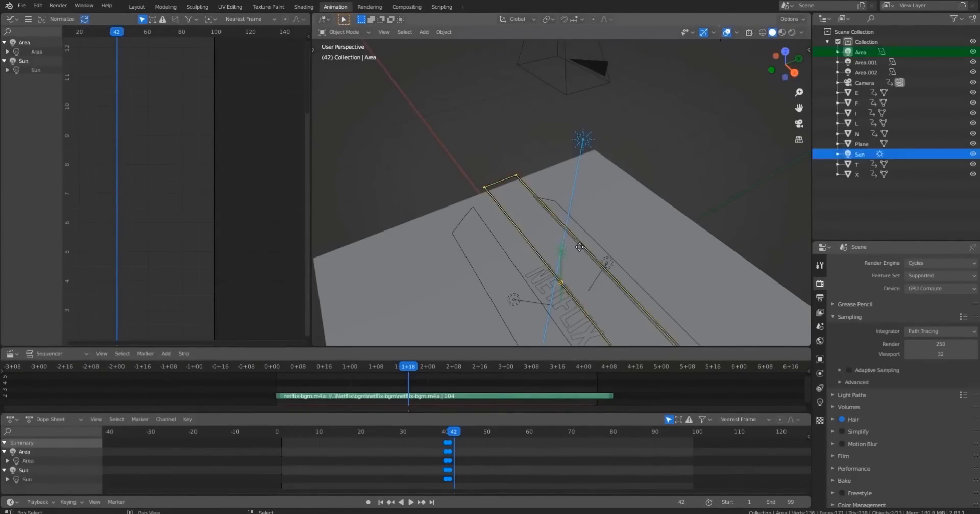
shift+click(606, 264)
shift+click(513, 294)
key(Home)
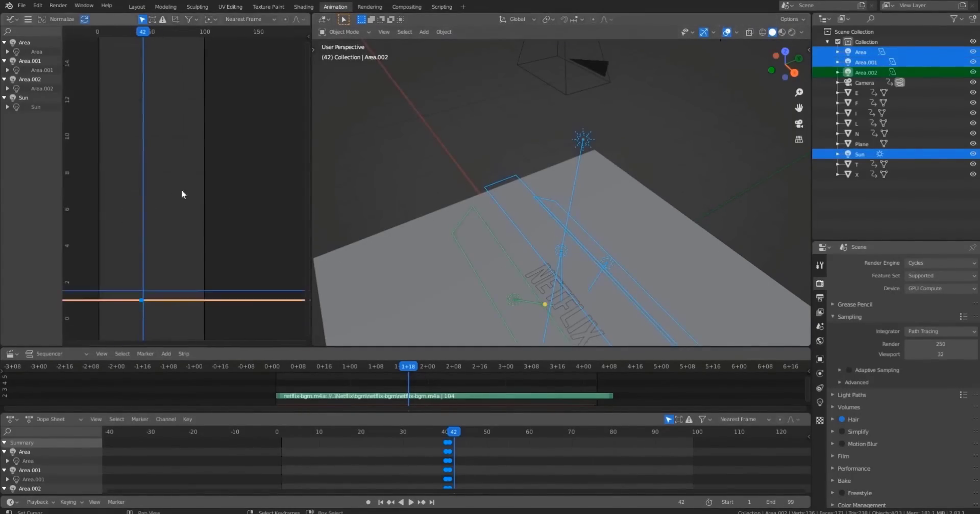
key(Home)
drag(240, 147, 306, 227)
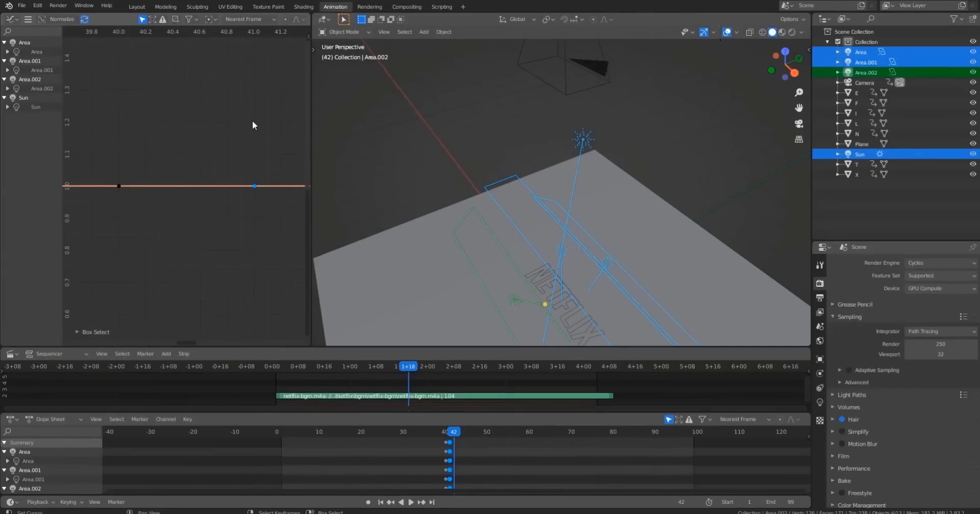
key(g)
click(268, 136)
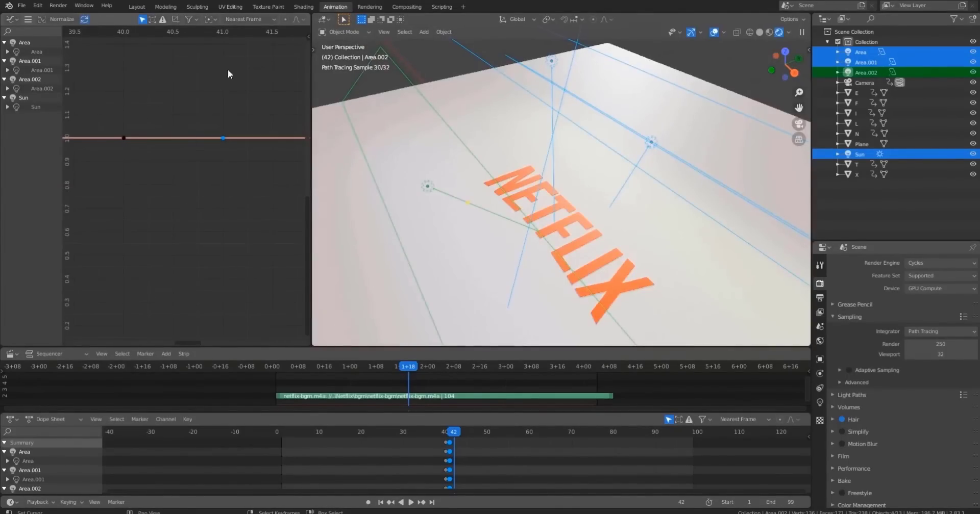
At frame 41, select Area.001 and move its keyframe value down to 0 in the Graph Editor.
drag(130, 32, 210, 41)
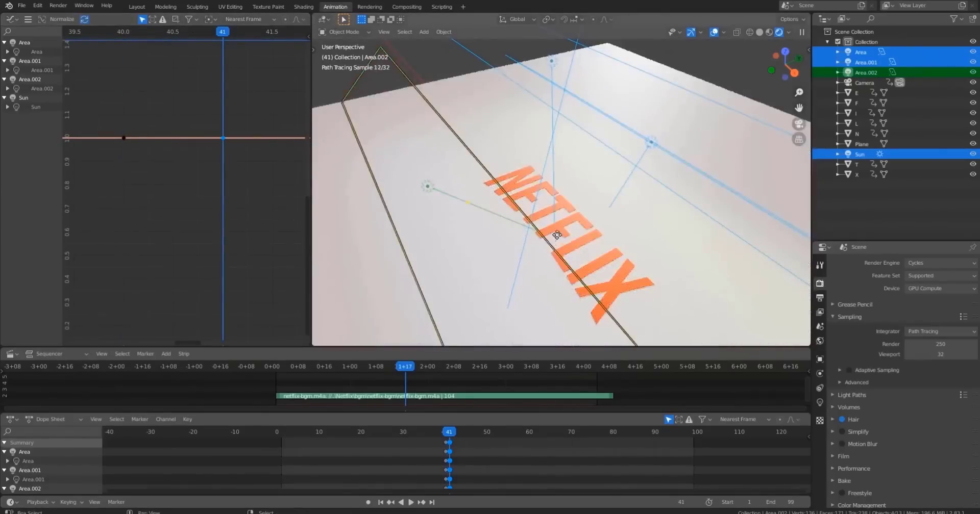
middle_drag(553, 232, 540, 164)
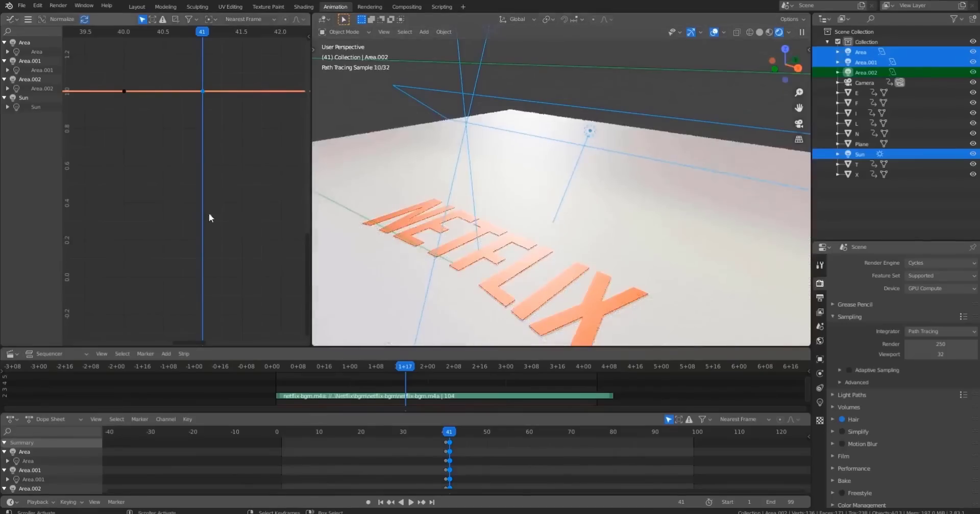
click(588, 132)
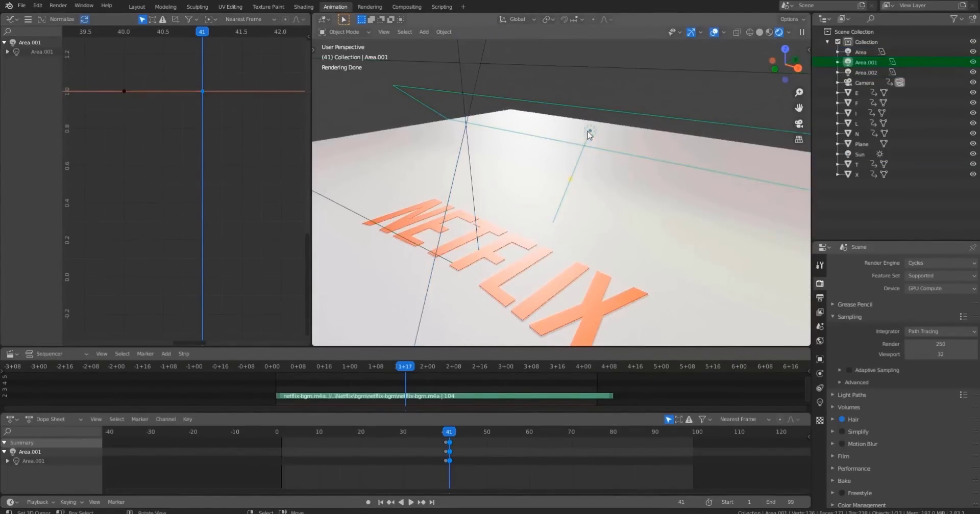
key(g)
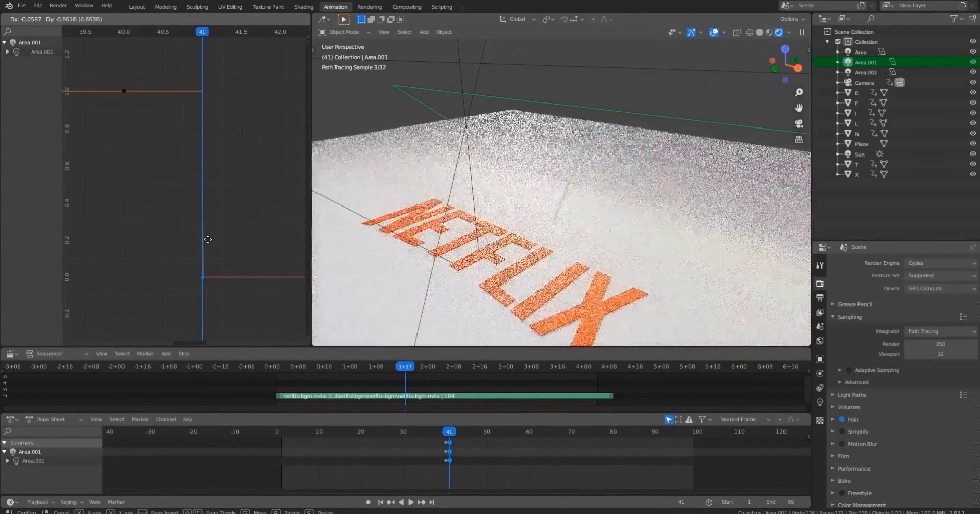
click(208, 239)
Select the Sun light and move its frame-41 keyframe value down to 0.
scroll(491, 75, down, 2)
click(503, 53)
scroll(248, 117, down, 3)
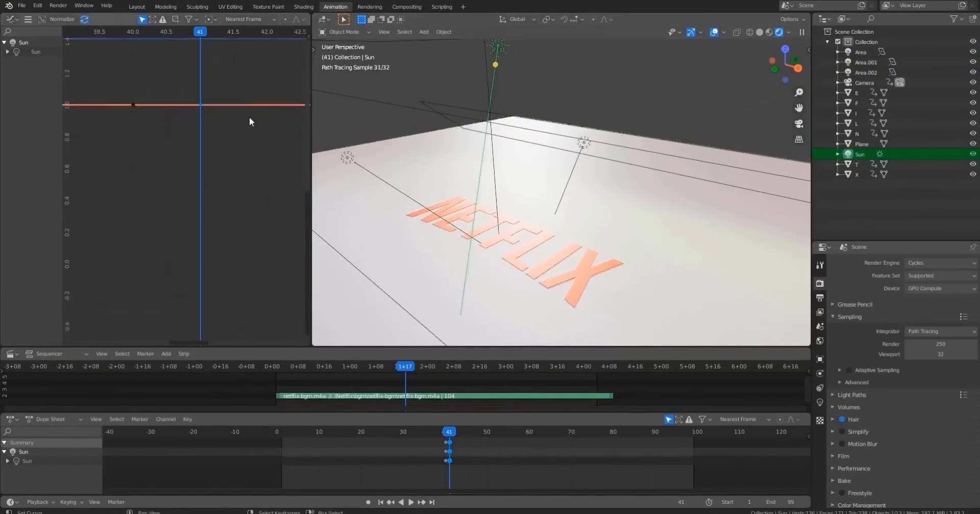
key(g)
click(232, 198)
Select the Area light and move its frame-41 keyframe value down to 0.
scroll(455, 100, down, 2)
click(504, 73)
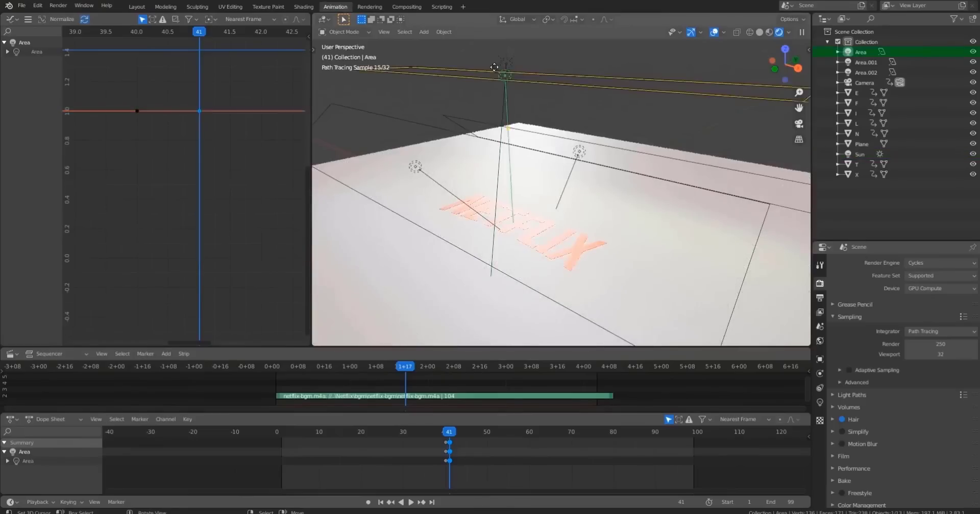
key(g)
click(191, 214)
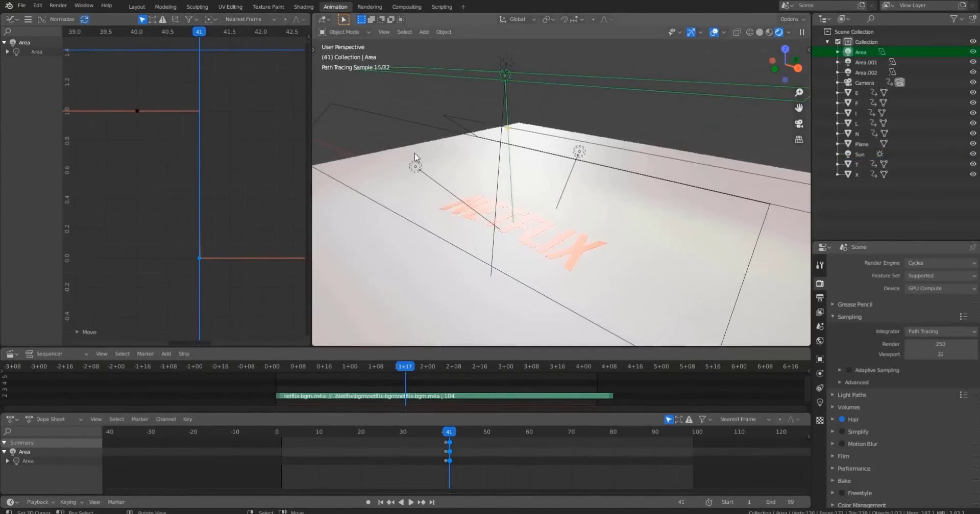
Select Area.002 and move its frame-41 keyframe value down to 0.
click(413, 164)
click(415, 166)
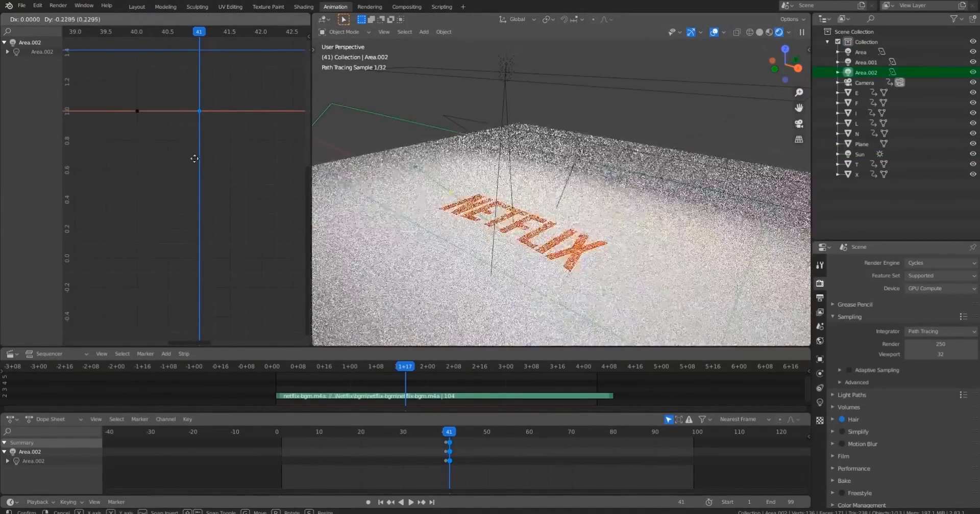
key(g)
click(198, 256)
Return the viewport to solid shading in camera view and save the file.
key(KP_0)
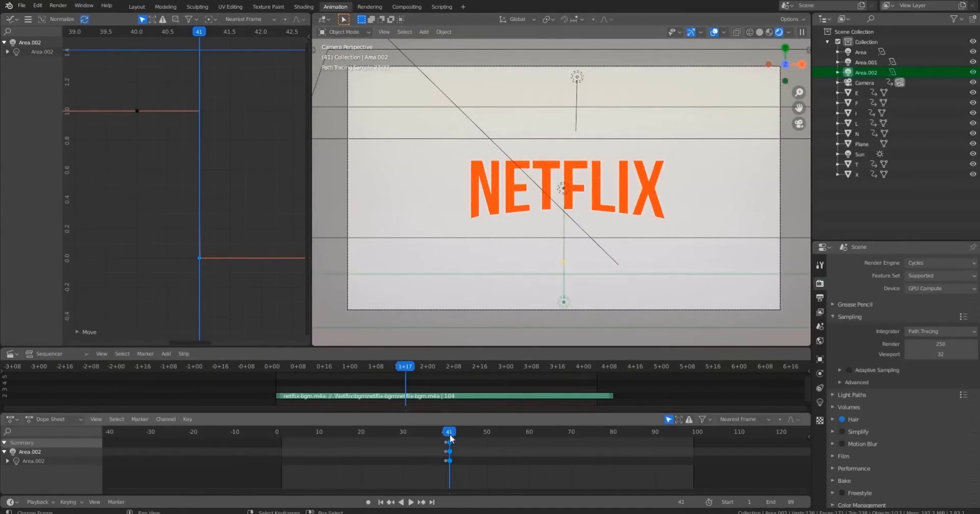
mouse_move(451, 438)
mouse_down()
mouse_move(441, 434)
mouse_move(449, 434)
mouse_up()
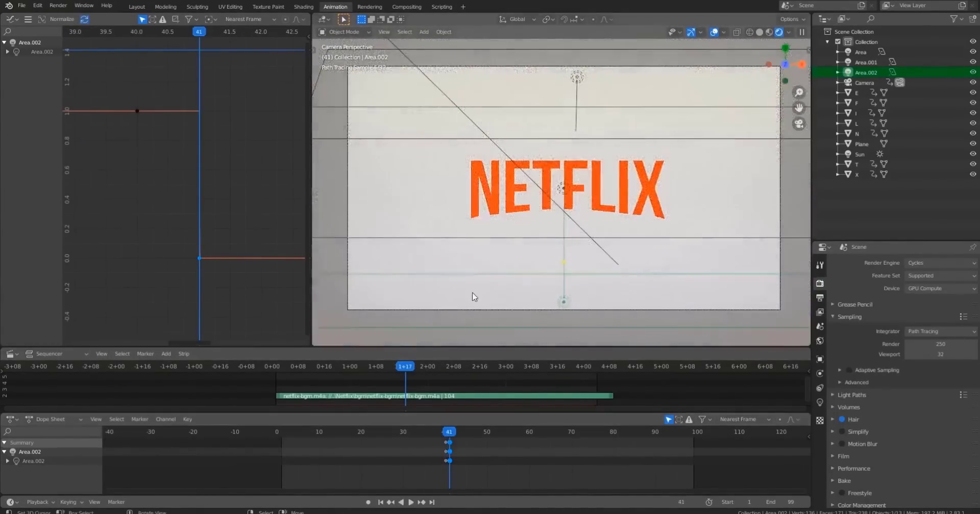
scroll(555, 170, up, 4)
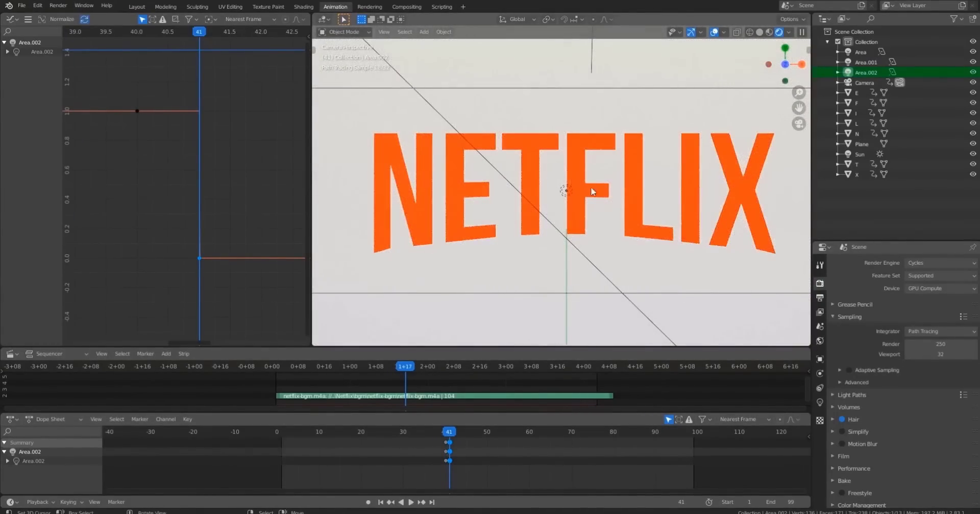
scroll(592, 192, down, 4)
key(shift+z)
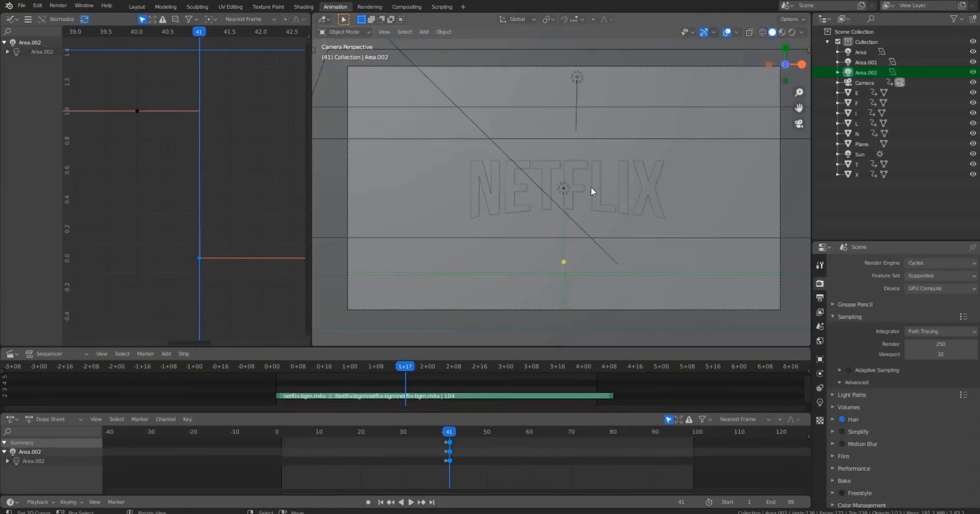
key(ctrl+s)
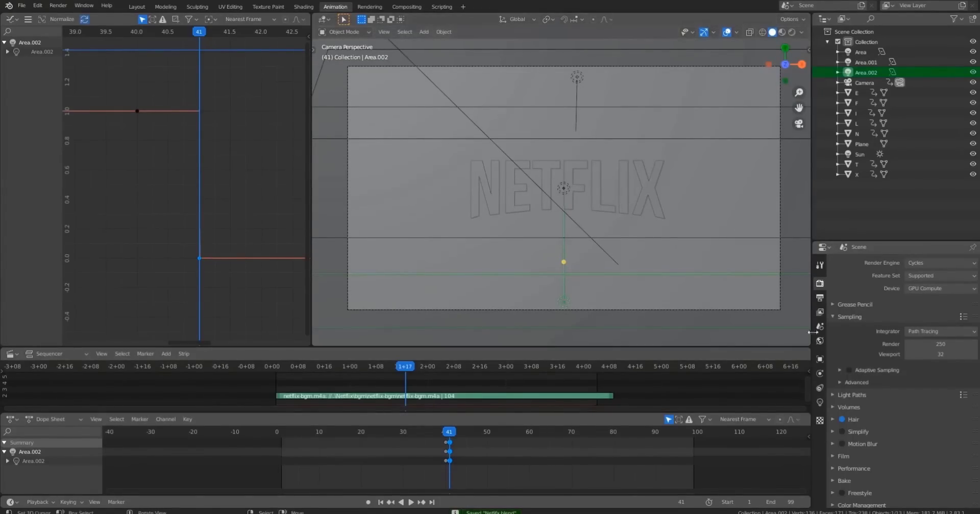
Set the render output file format to FFmpeg video.
click(819, 313)
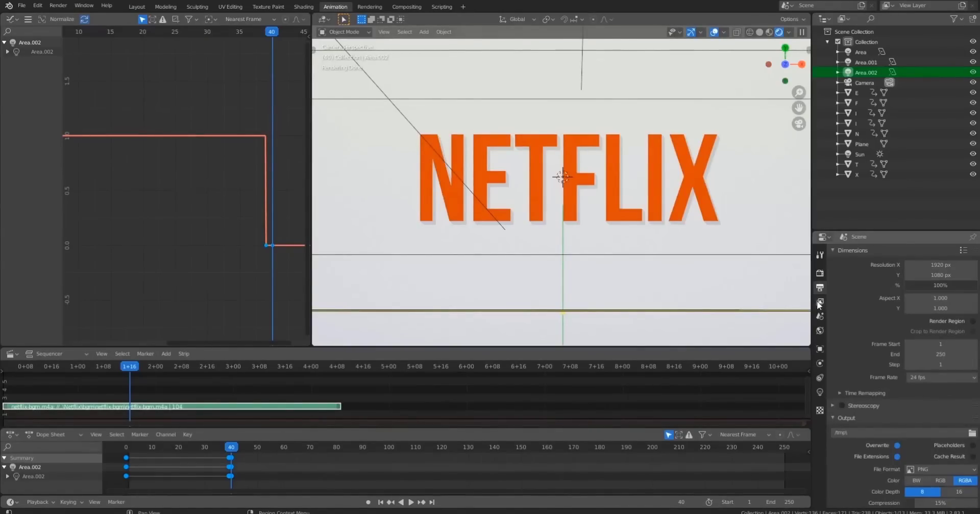
click(820, 303)
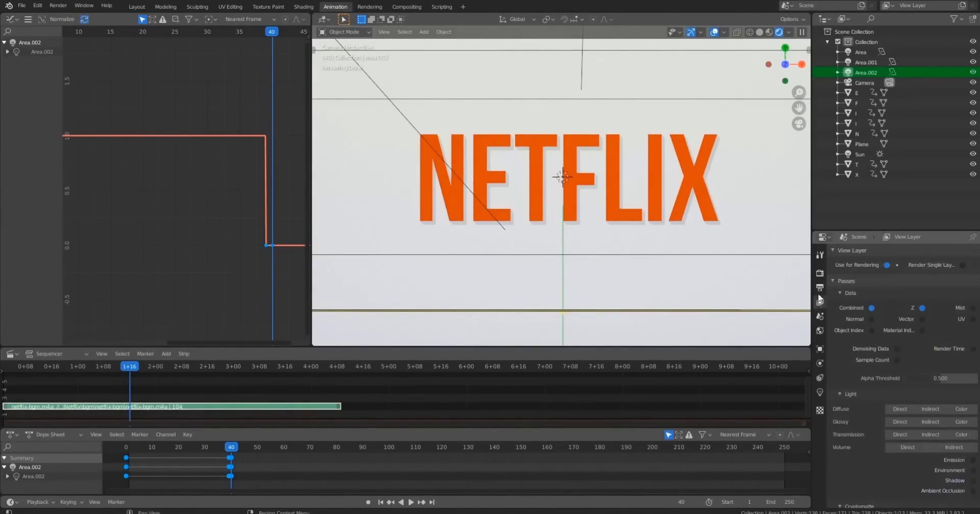
click(820, 287)
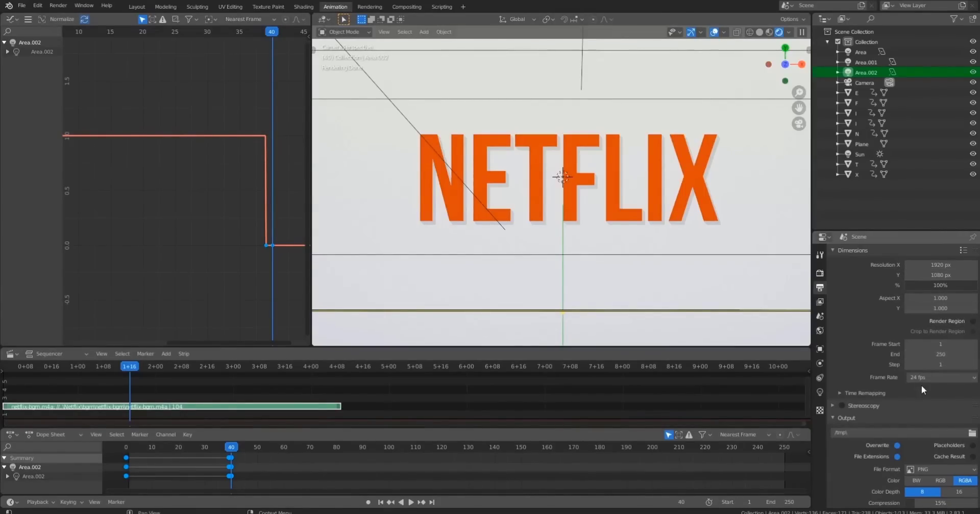
scroll(928, 382, down, 2)
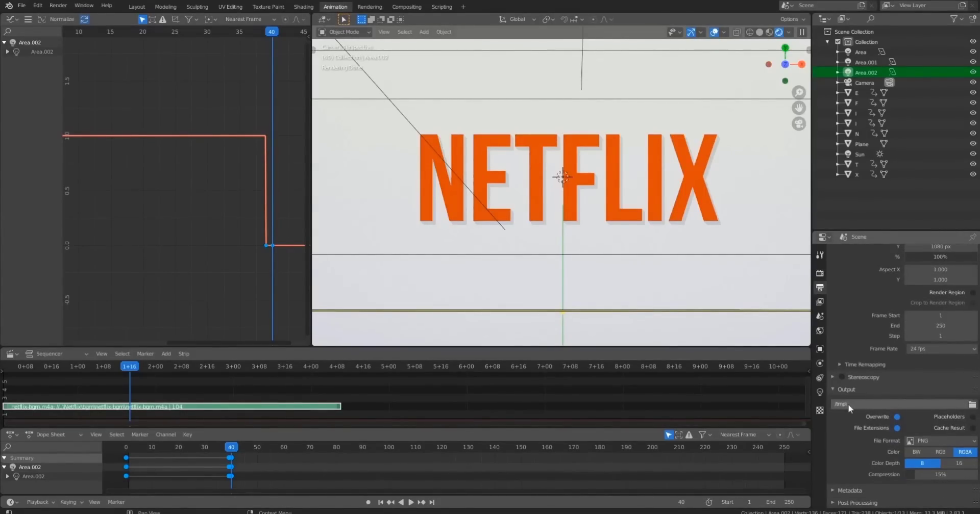
click(956, 440)
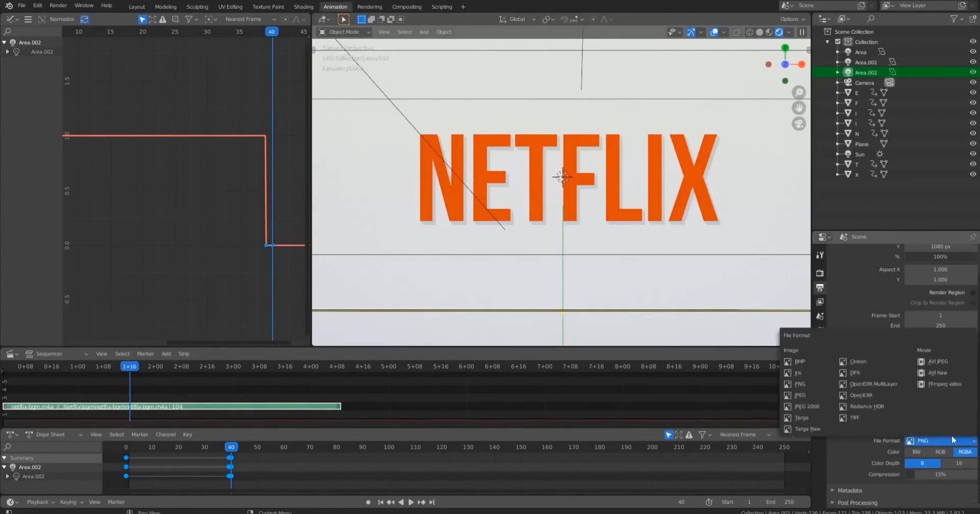
click(936, 389)
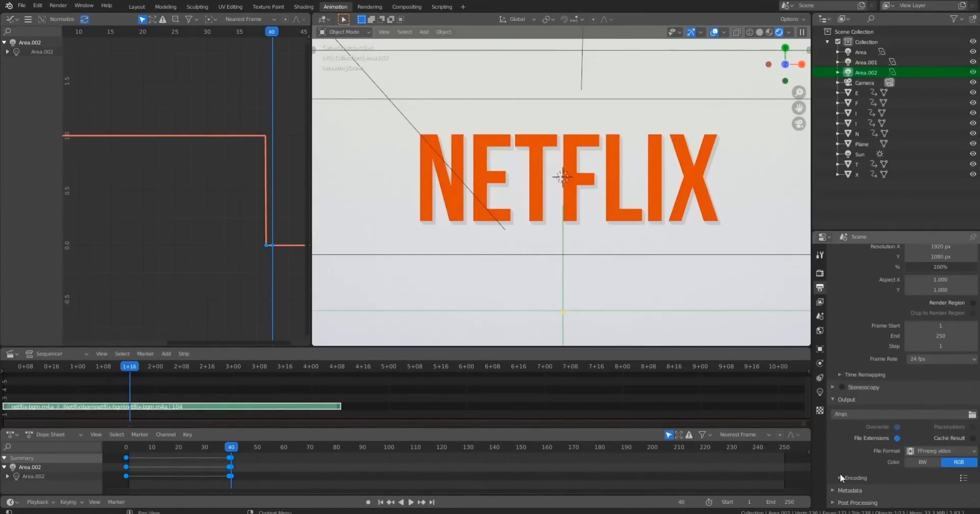
Expand the encoding settings and set the container to QuickTime.
click(840, 477)
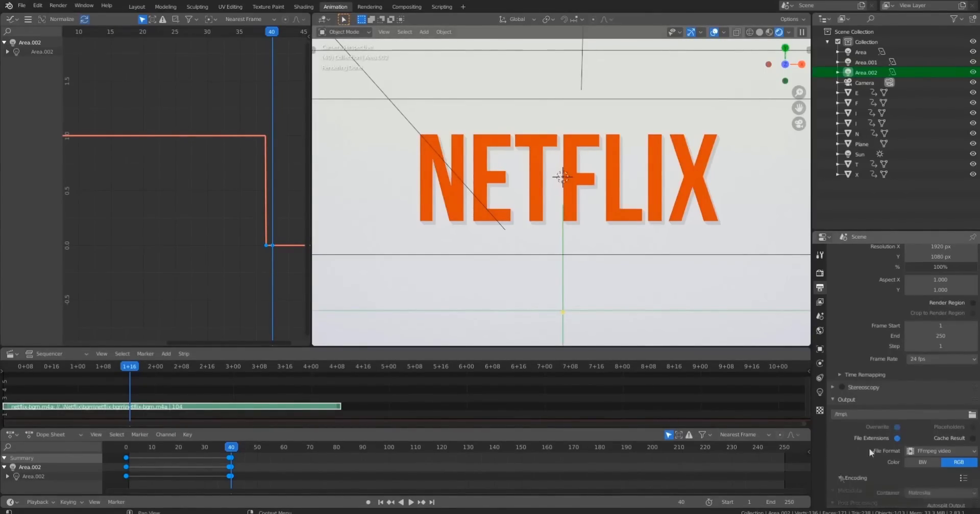
scroll(878, 439, down, 5)
click(921, 371)
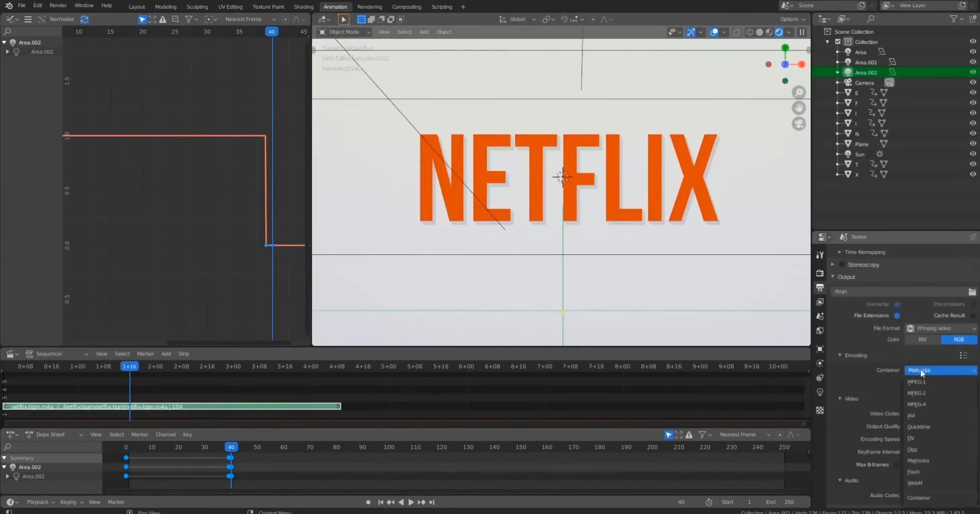
click(918, 428)
Open the Render menu to render the animation.
scroll(920, 406, down, 1)
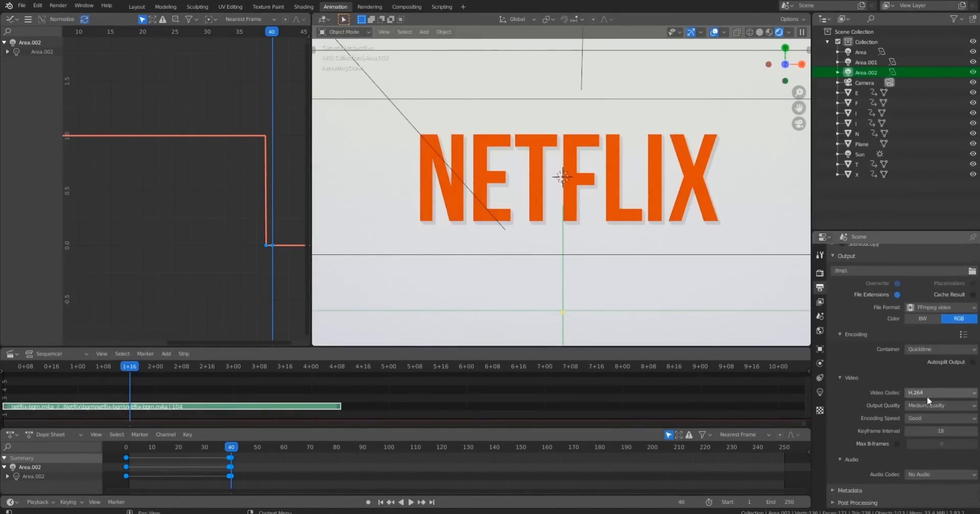
scroll(926, 396, up, 7)
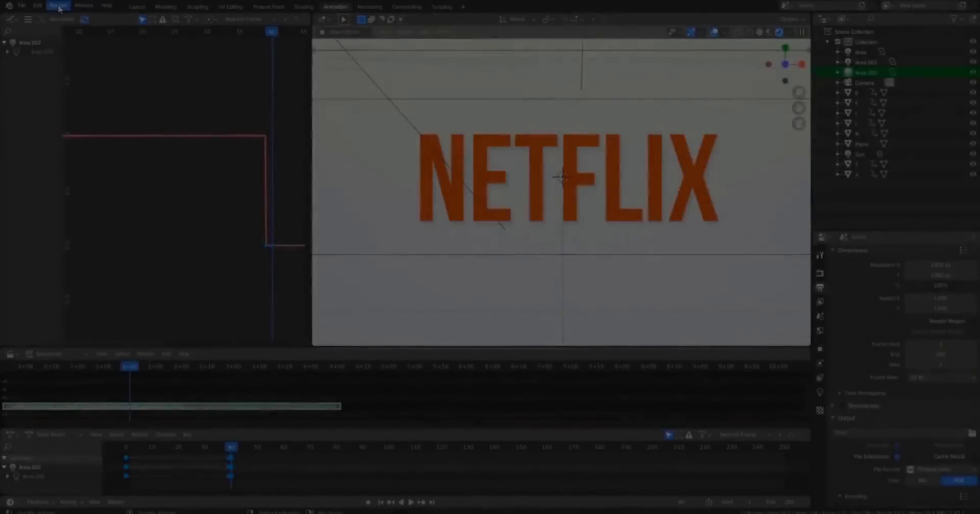
click(58, 5)
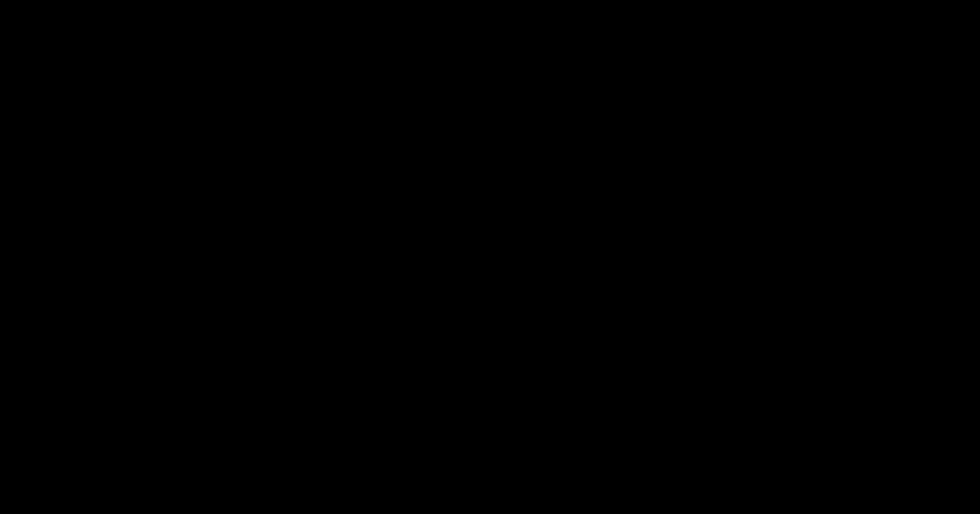